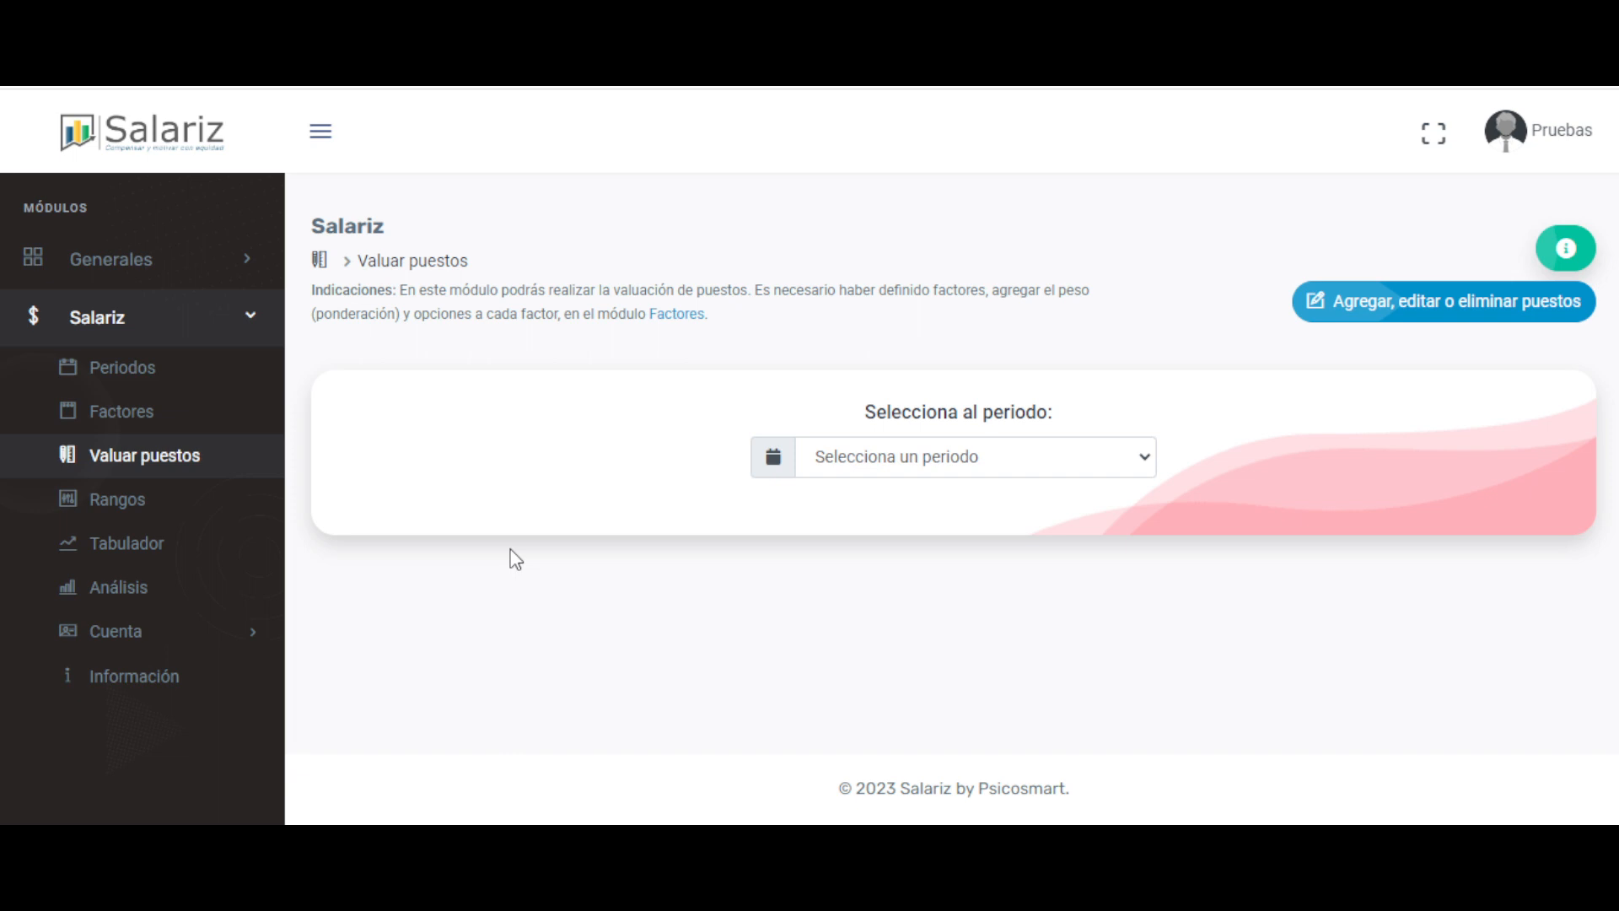
- Look through the Puestos options under Generales and the list of sections in the Salariz module
{"action": "left_click_drag", "start_coordinate": [836, 413], "coordinate": [1073, 405]}
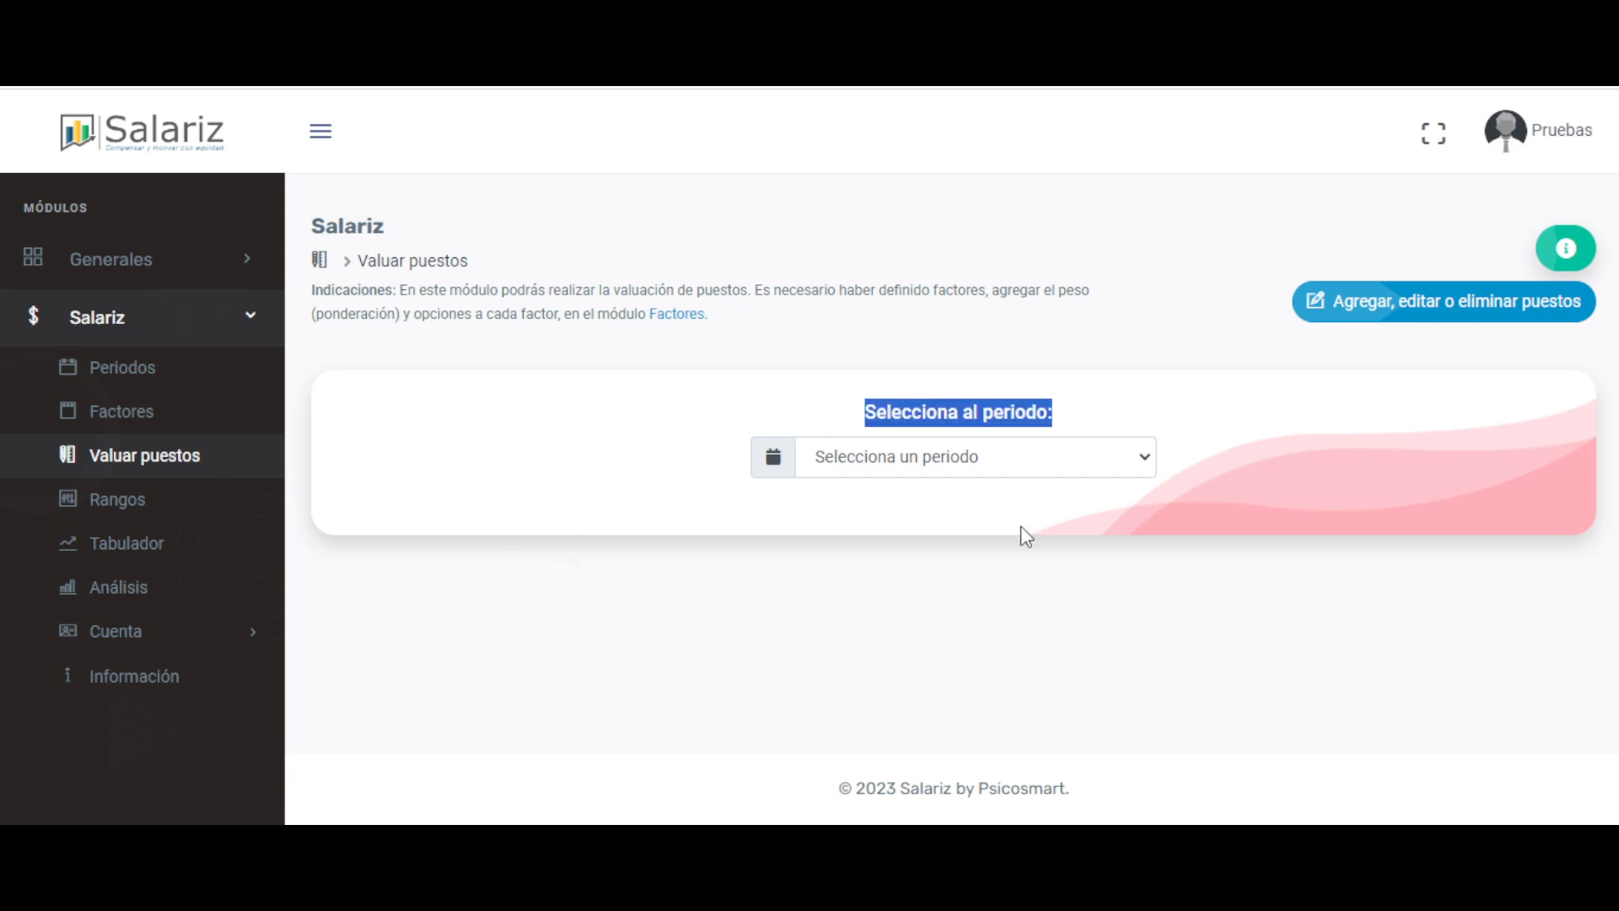
{"action": "left_click", "coordinate": [875, 664]}
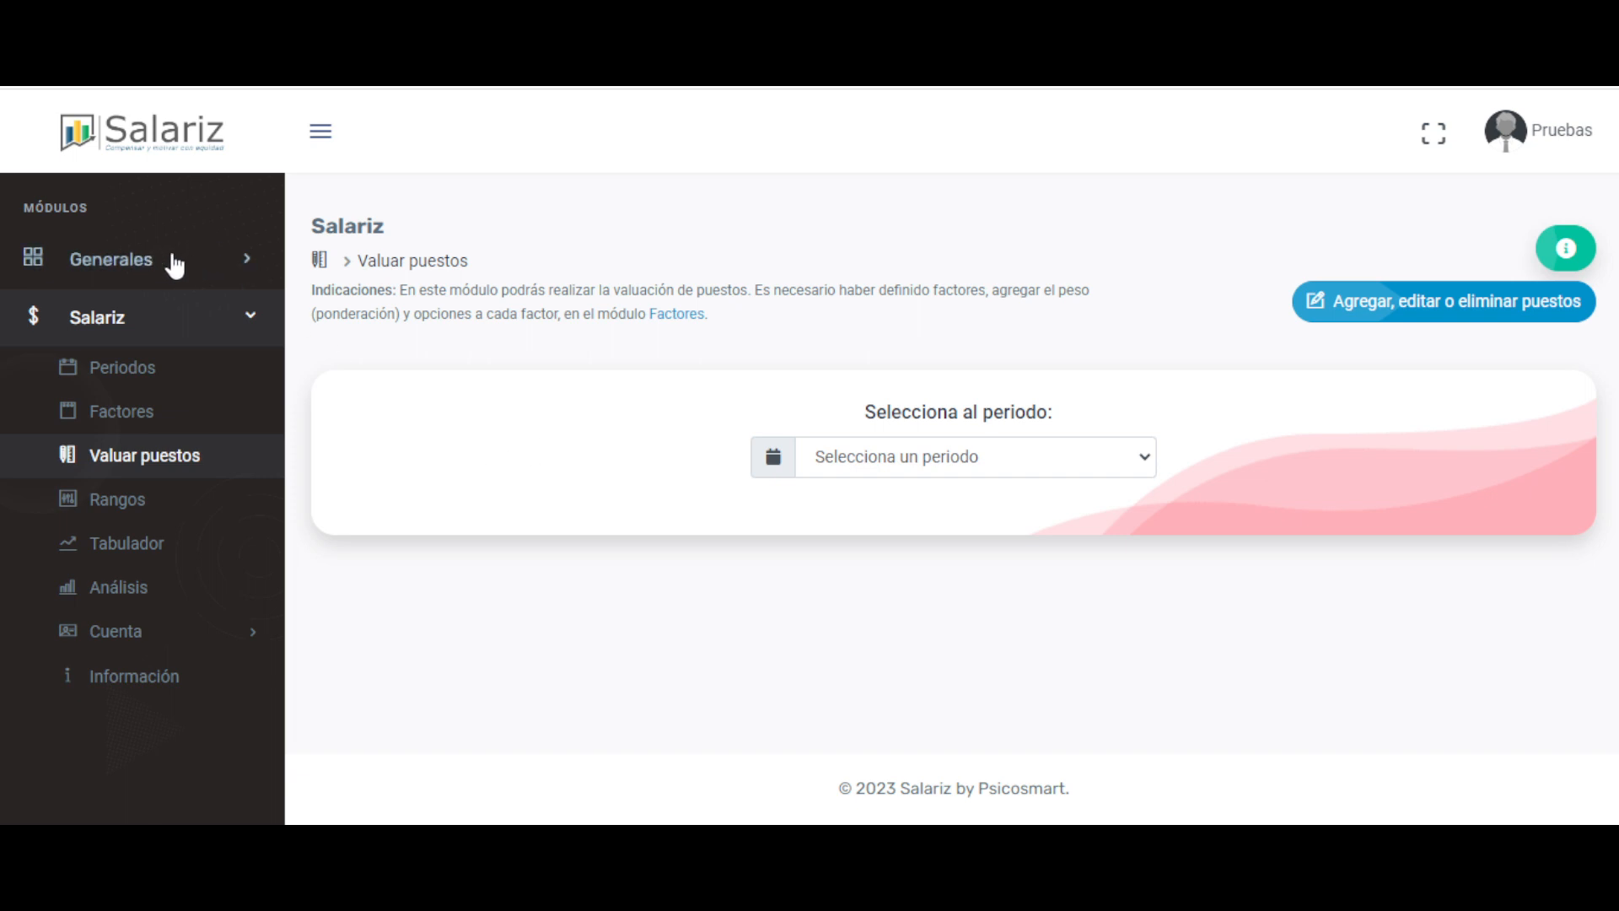
{"action": "left_click", "coordinate": [126, 268]}
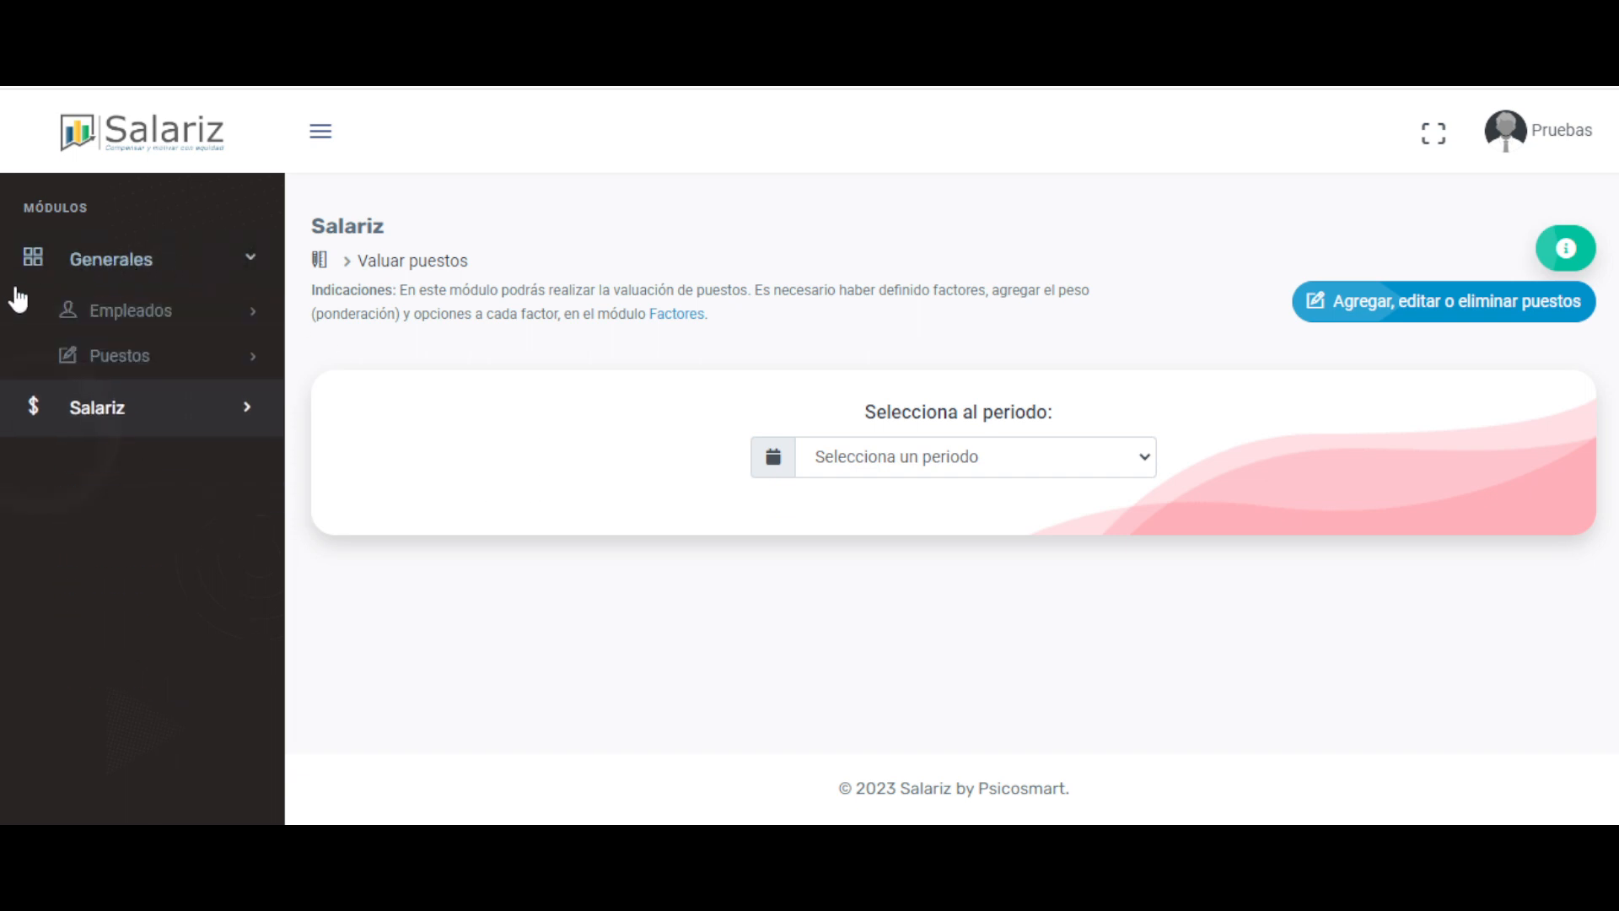
{"action": "left_click", "coordinate": [134, 356]}
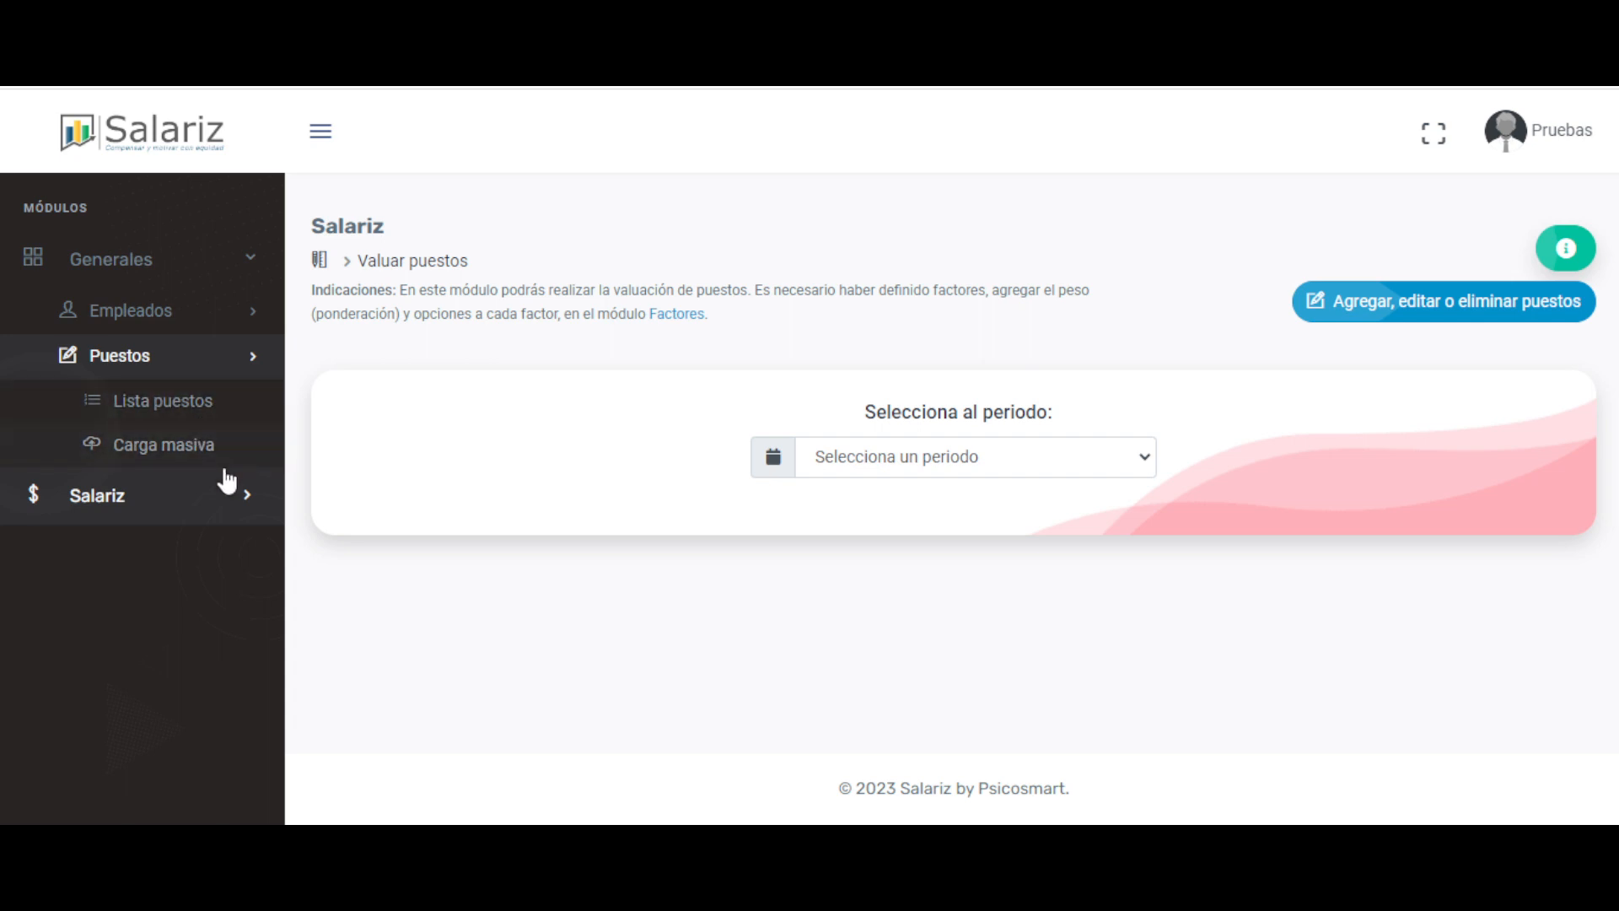
{"action": "left_click", "coordinate": [247, 361]}
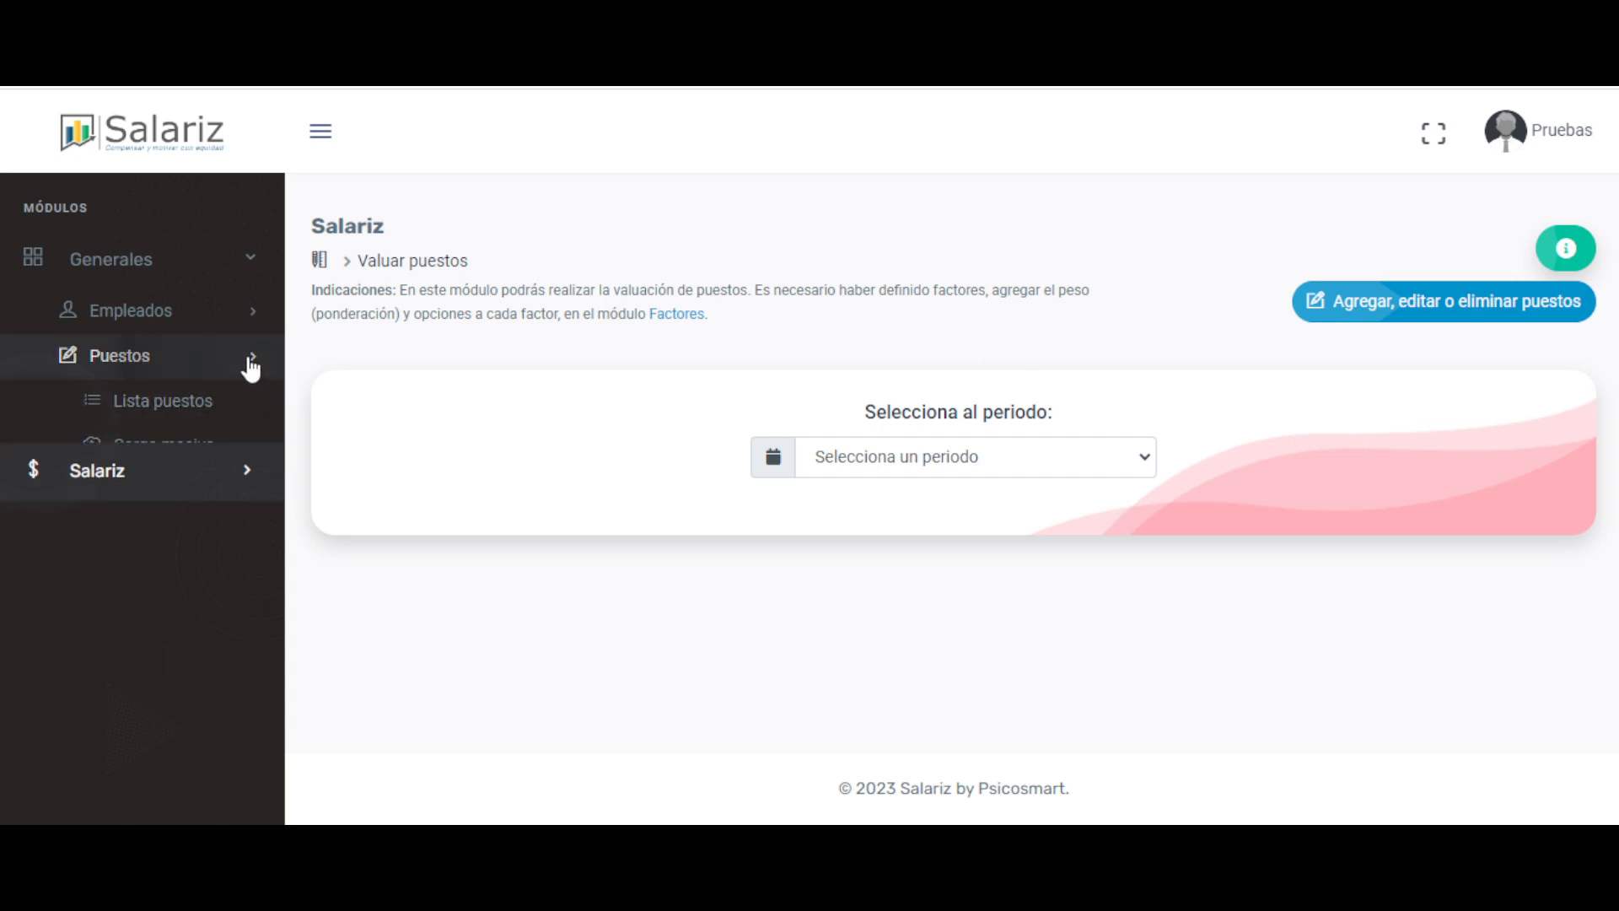
{"action": "left_click", "coordinate": [229, 252]}
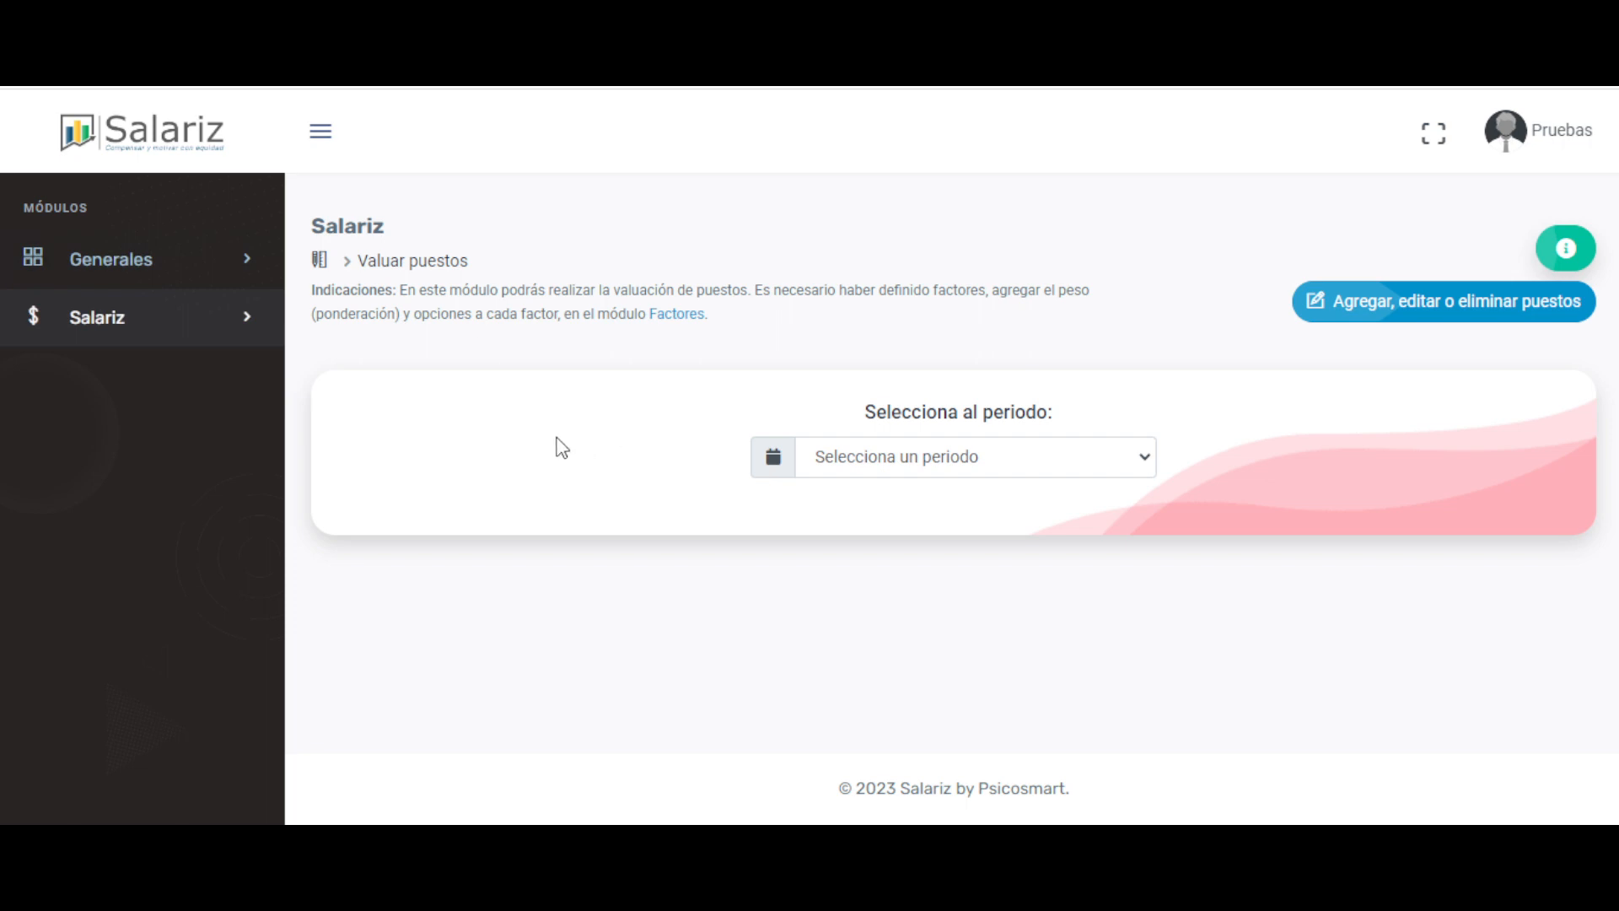
{"action": "left_click", "coordinate": [194, 331]}
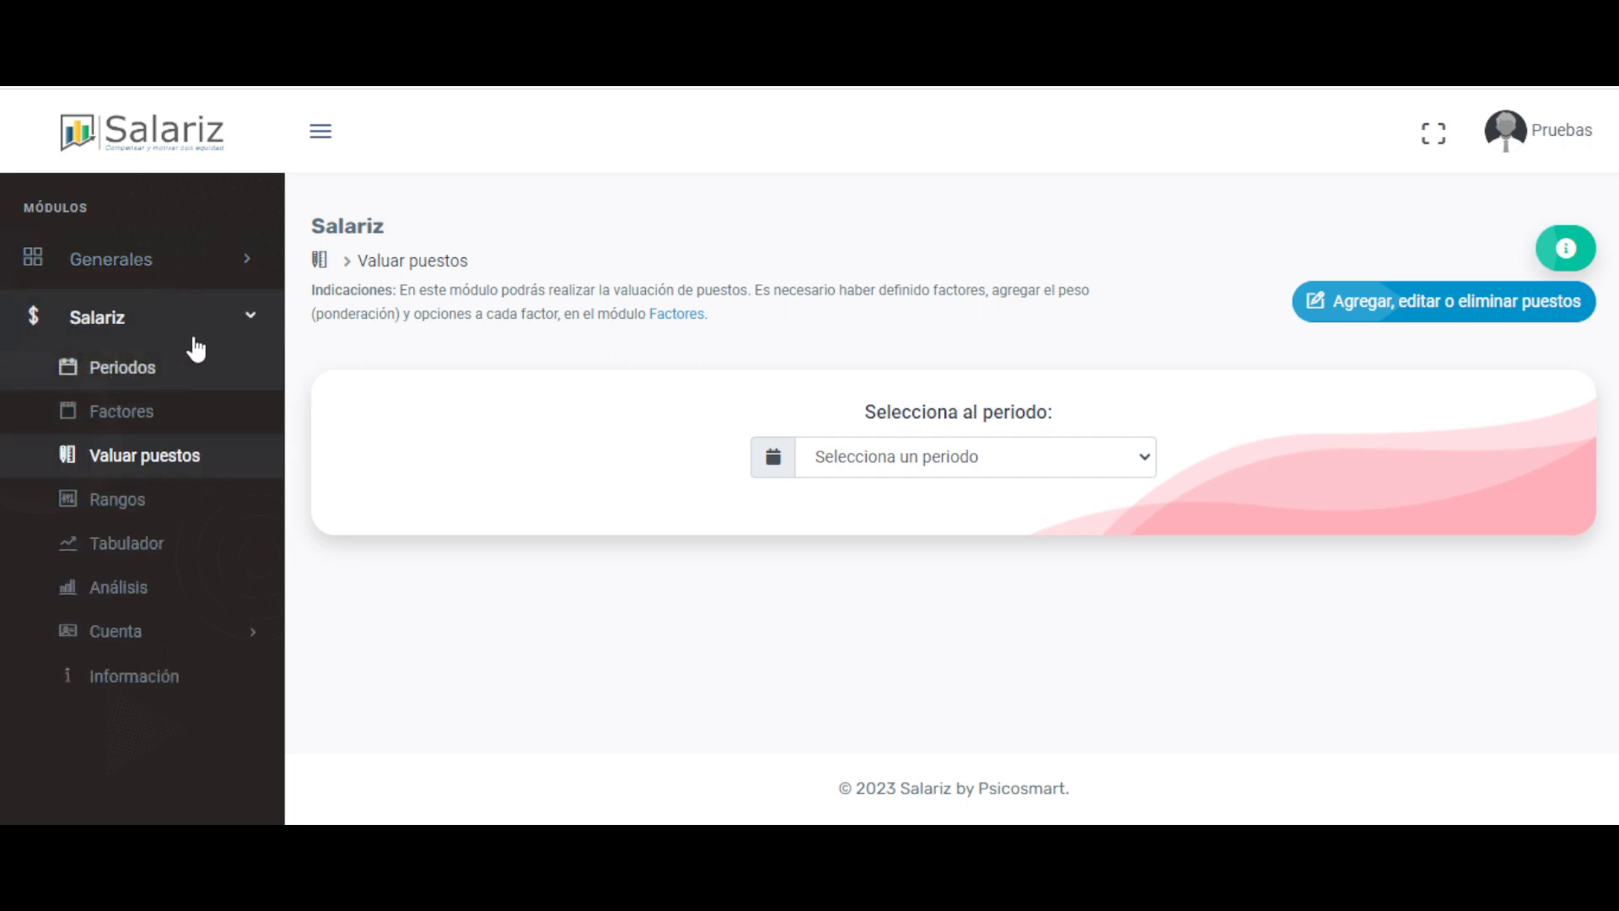
{"action": "left_click", "coordinate": [213, 327]}
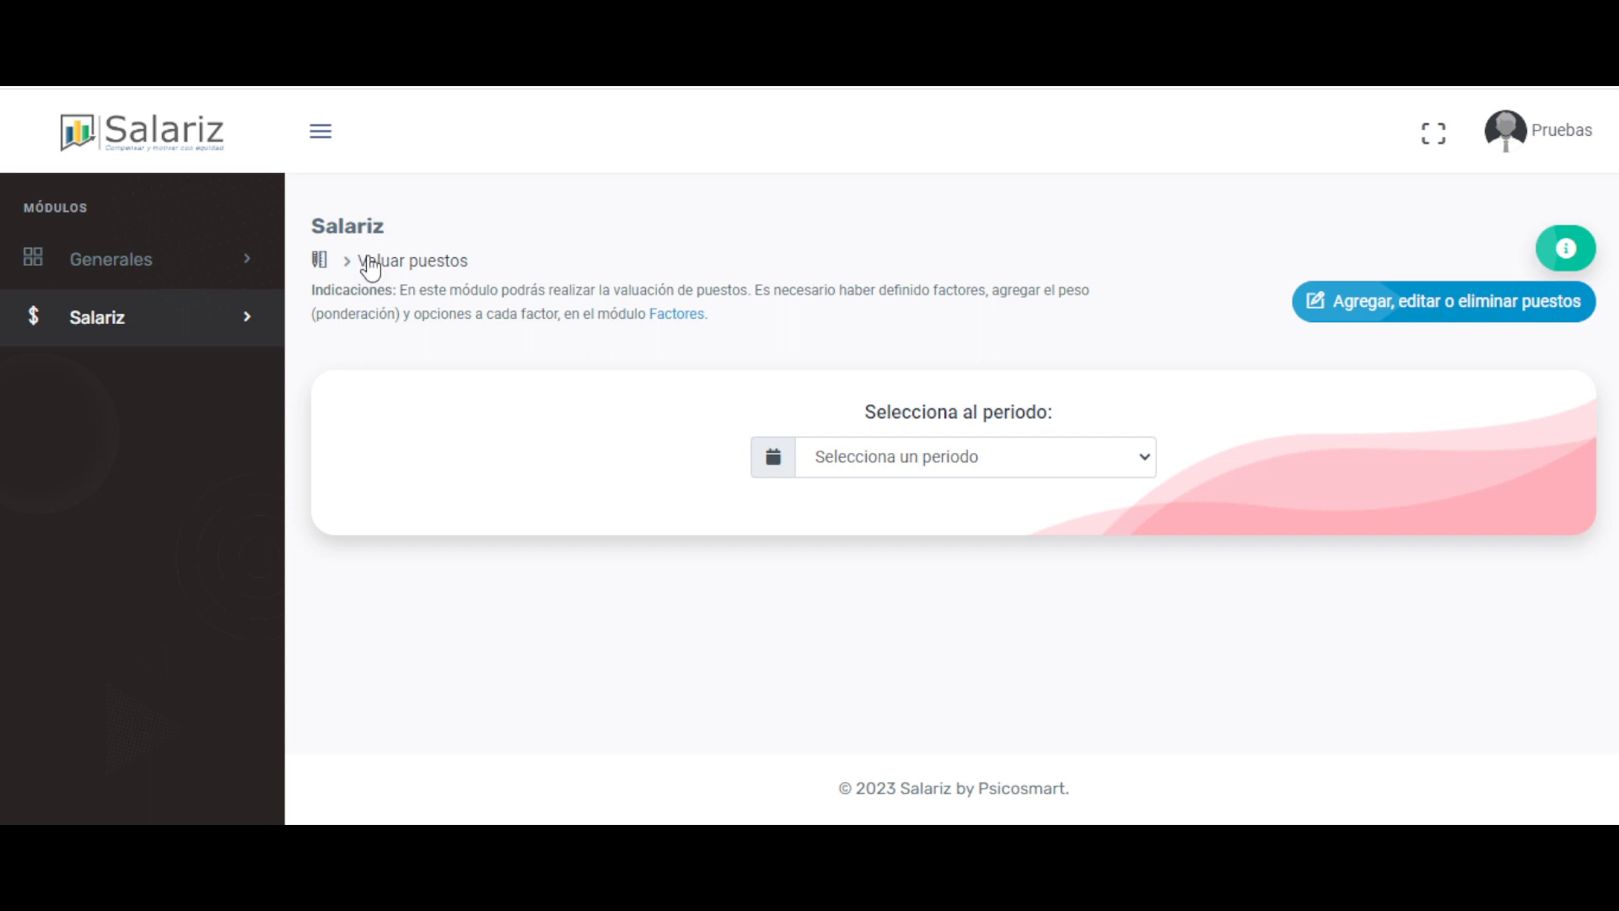
- Select the period Máximo de Factores for the job valuation
{"action": "left_click_drag", "start_coordinate": [866, 413], "coordinate": [1059, 404]}
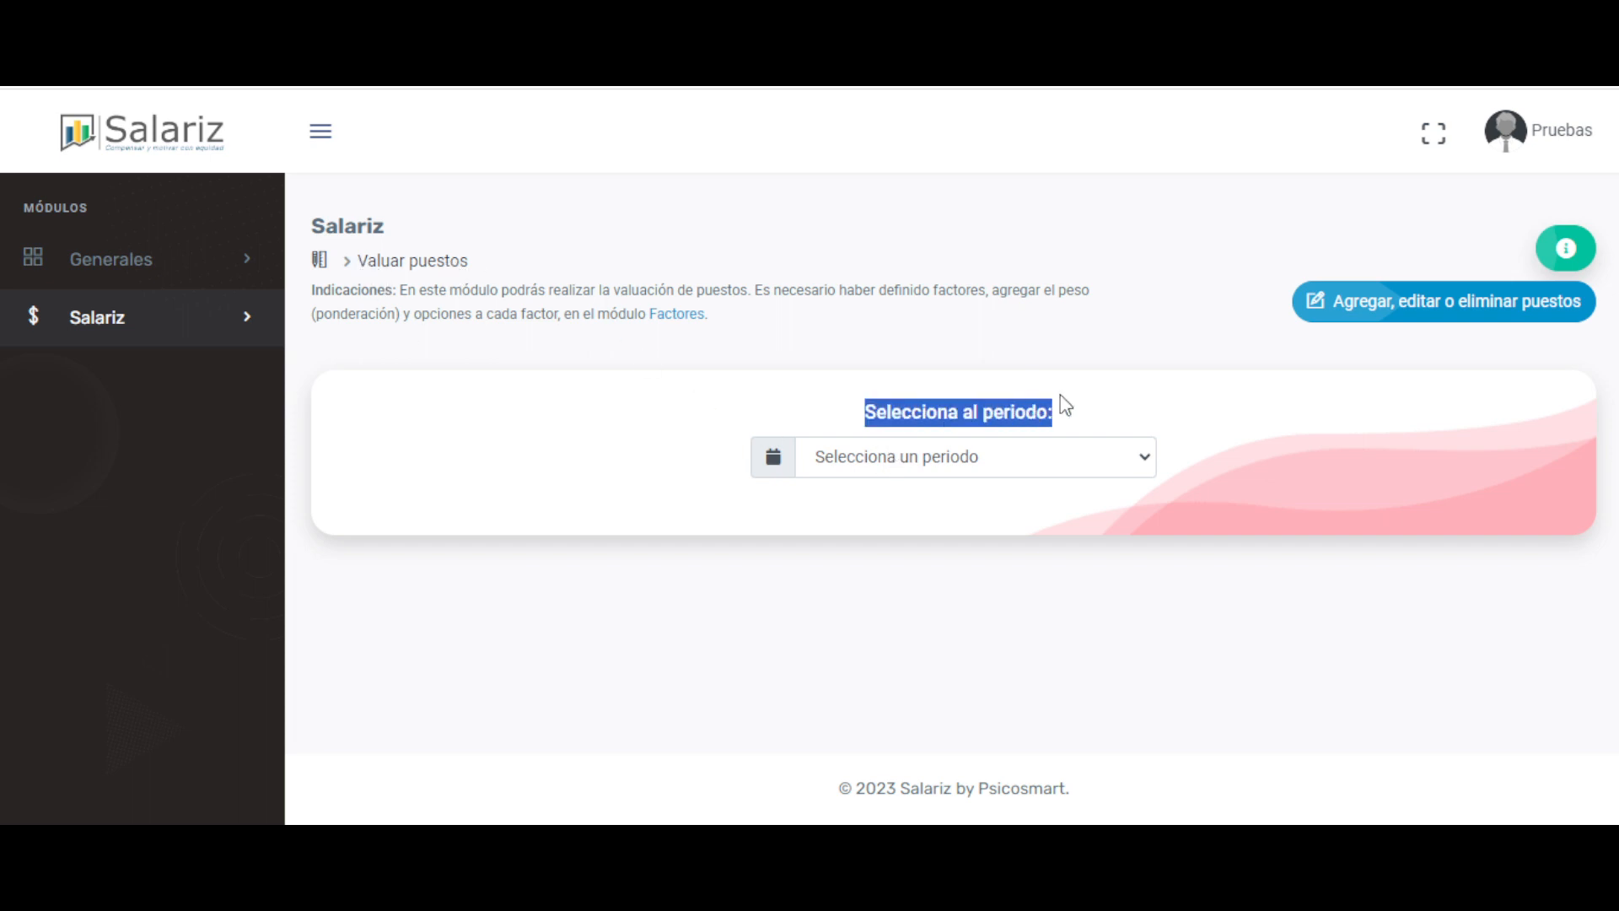
{"action": "left_click", "coordinate": [969, 469]}
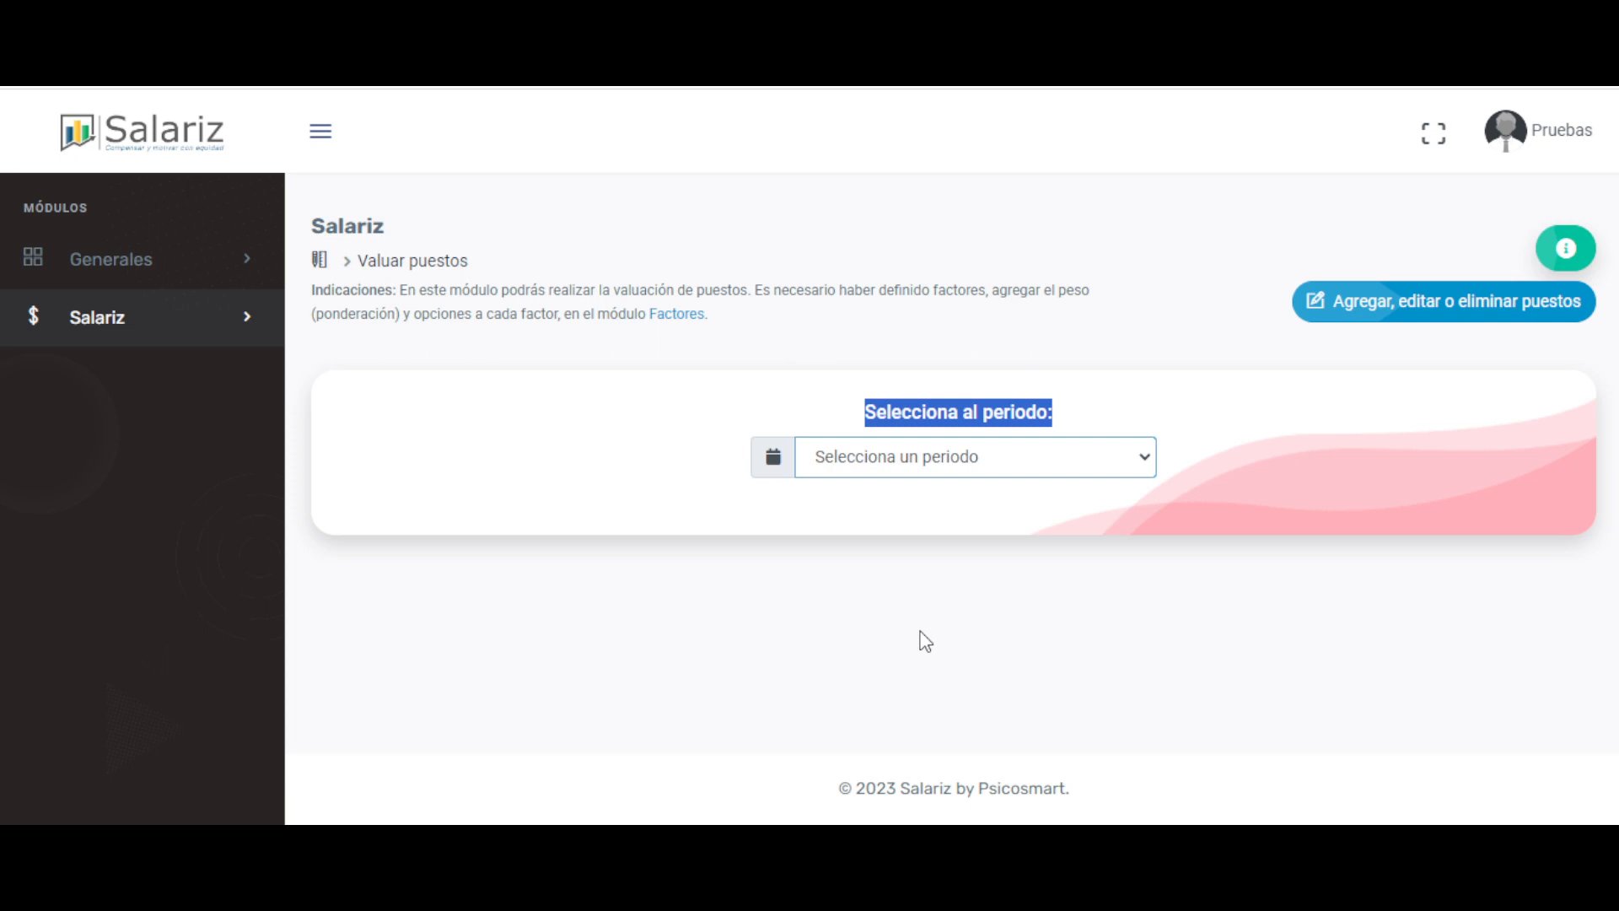
{"action": "key", "text": "Down"}
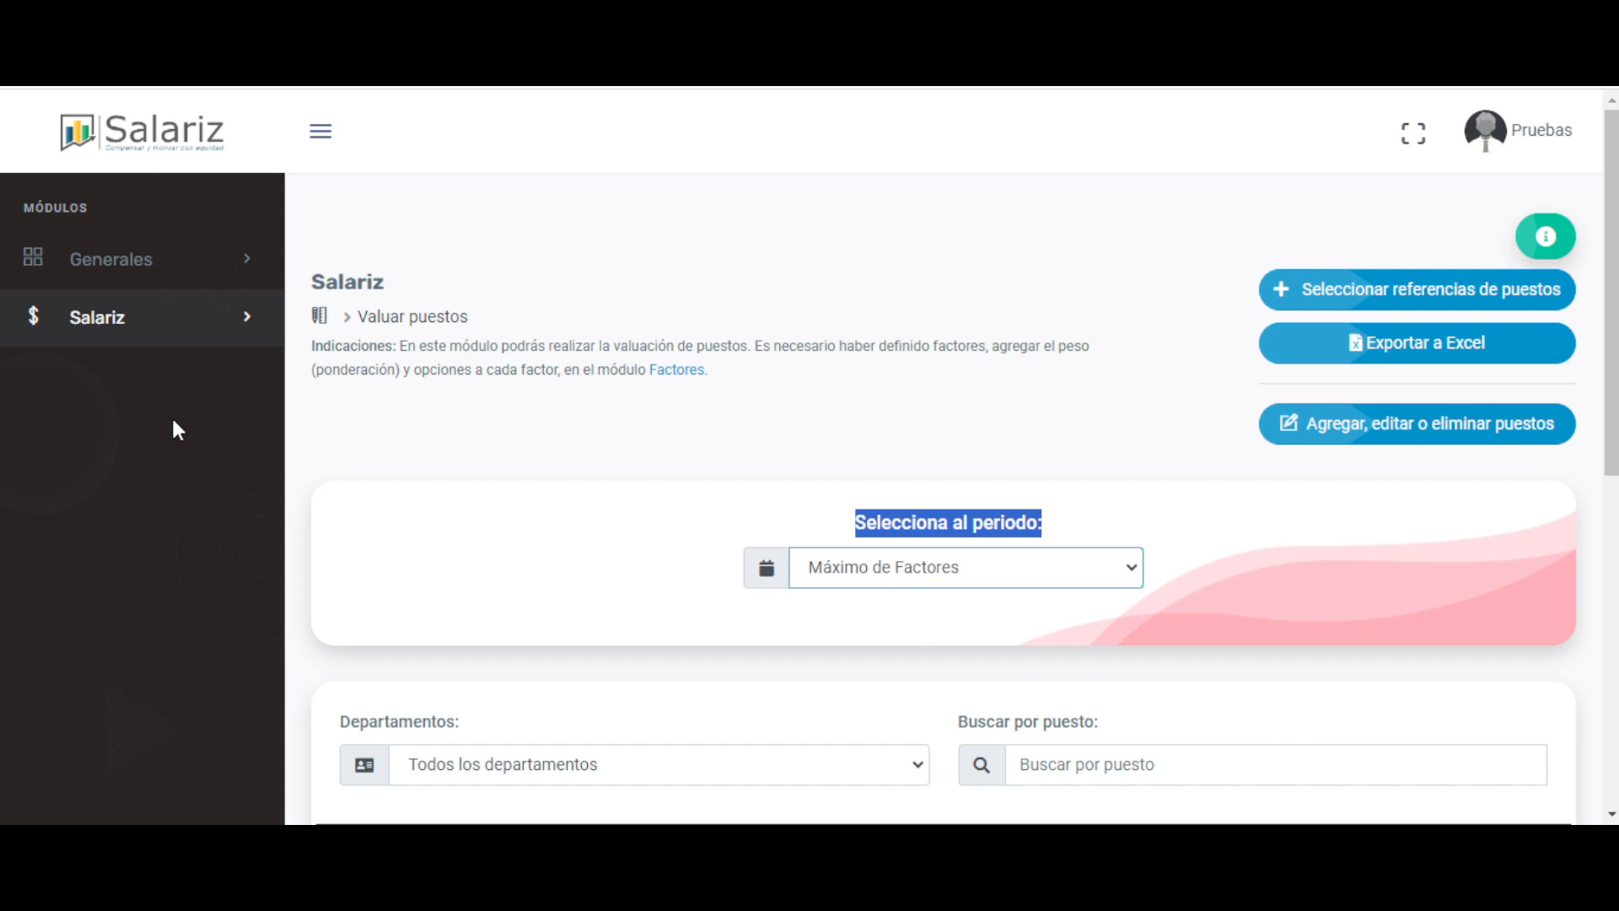
- Review the Empleados and Puestos options under Generales, and return to the list of Salariz sections
{"action": "left_click", "coordinate": [93, 317]}
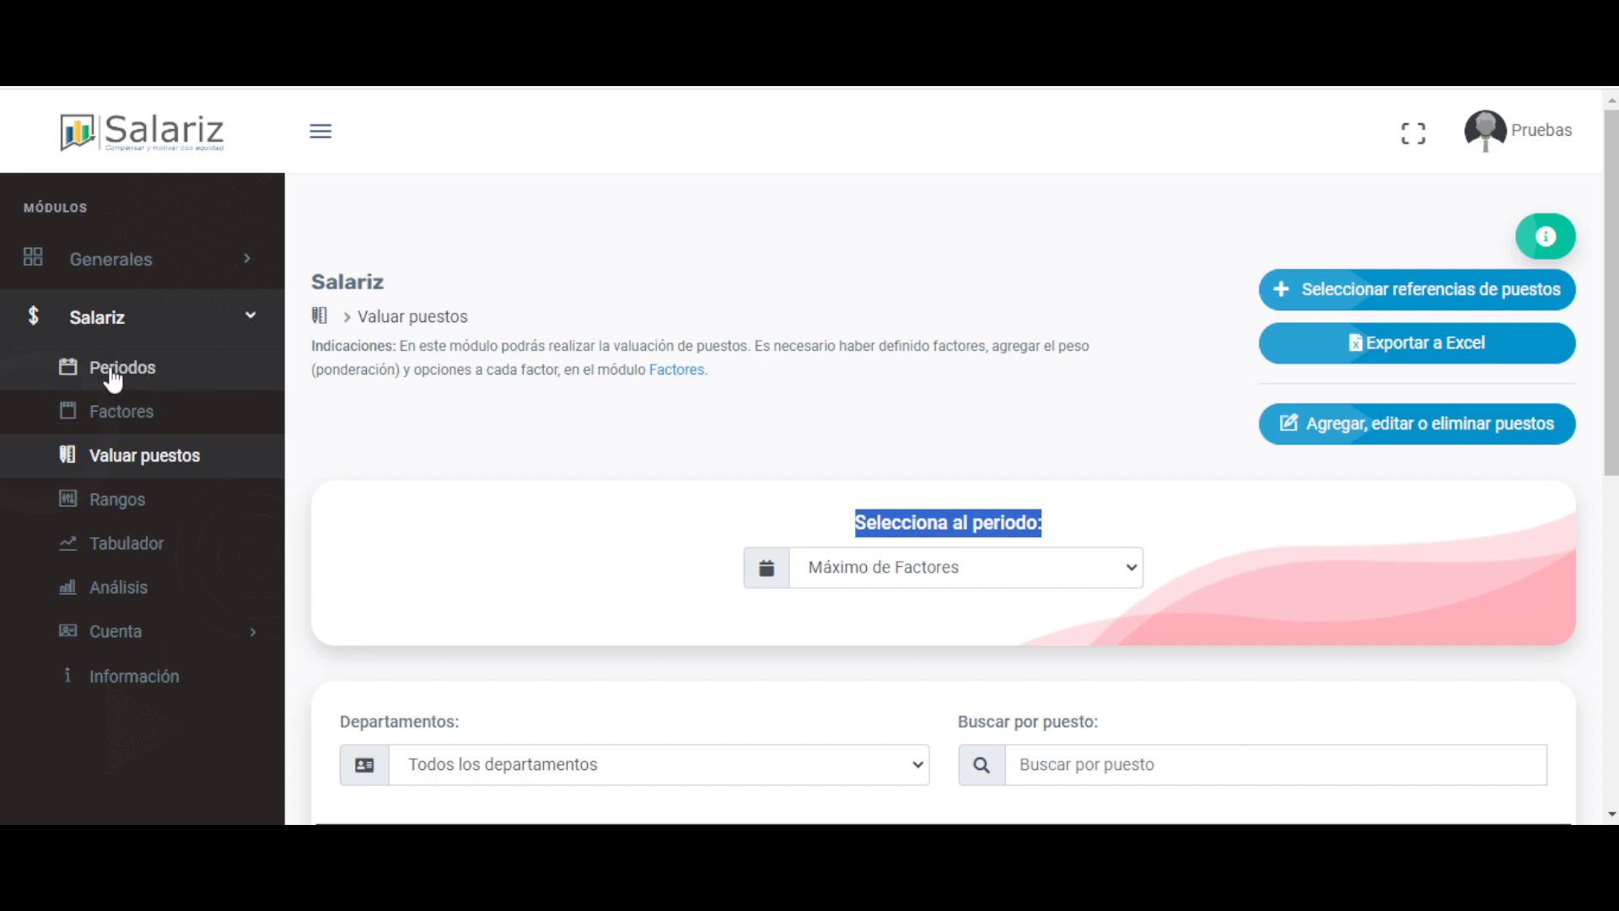
{"action": "left_click", "coordinate": [522, 362]}
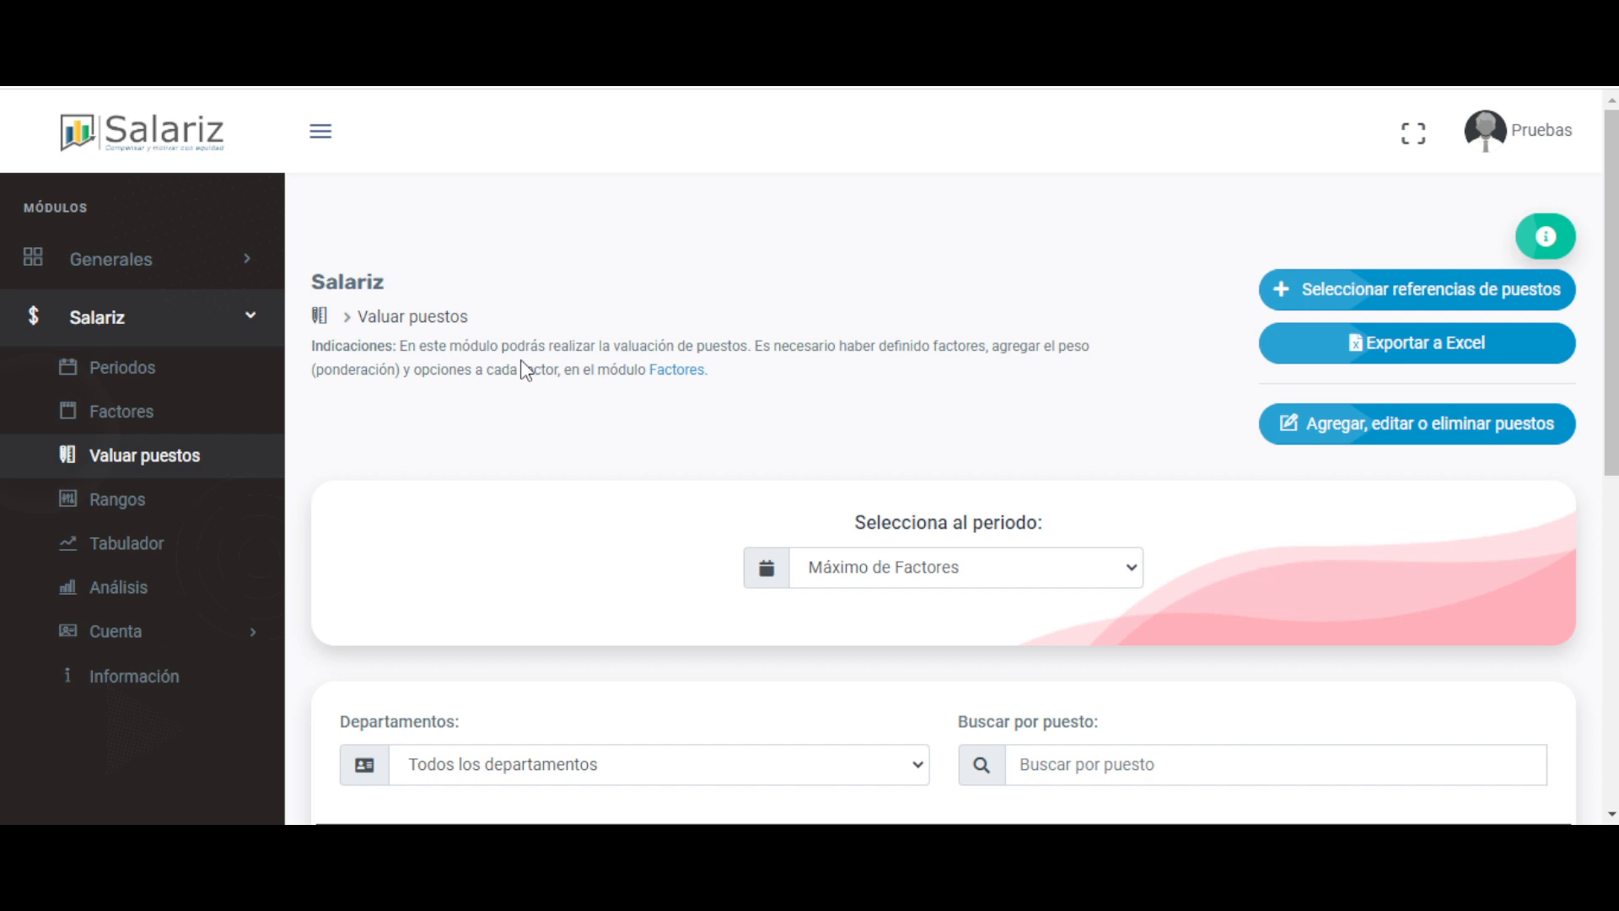
{"action": "left_click", "coordinate": [231, 256]}
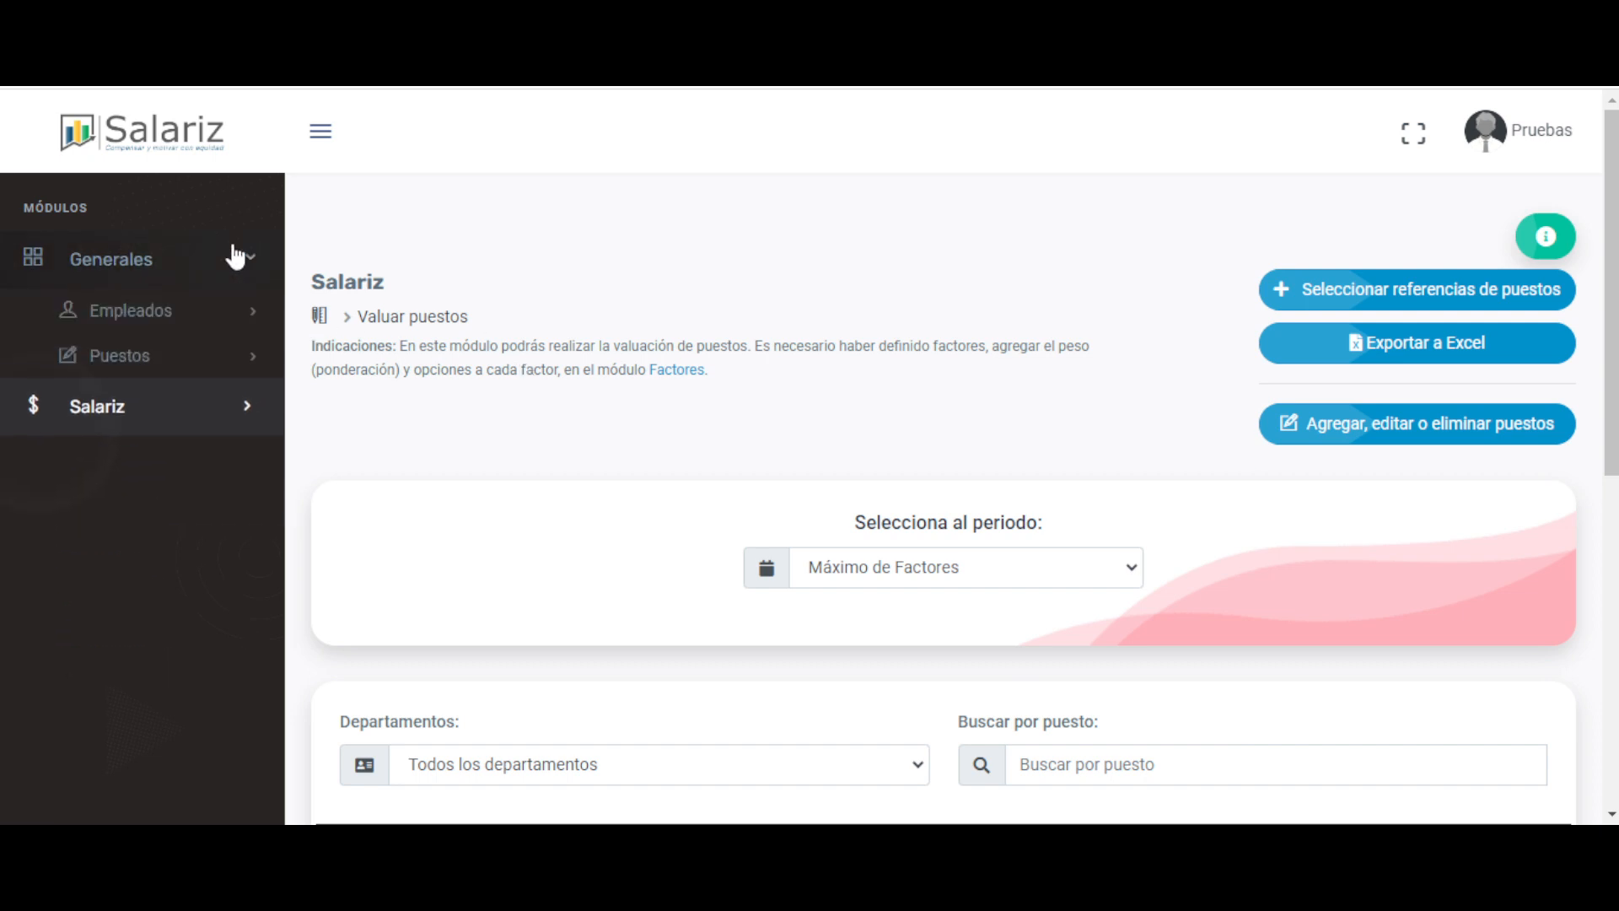
{"action": "left_click", "coordinate": [152, 322]}
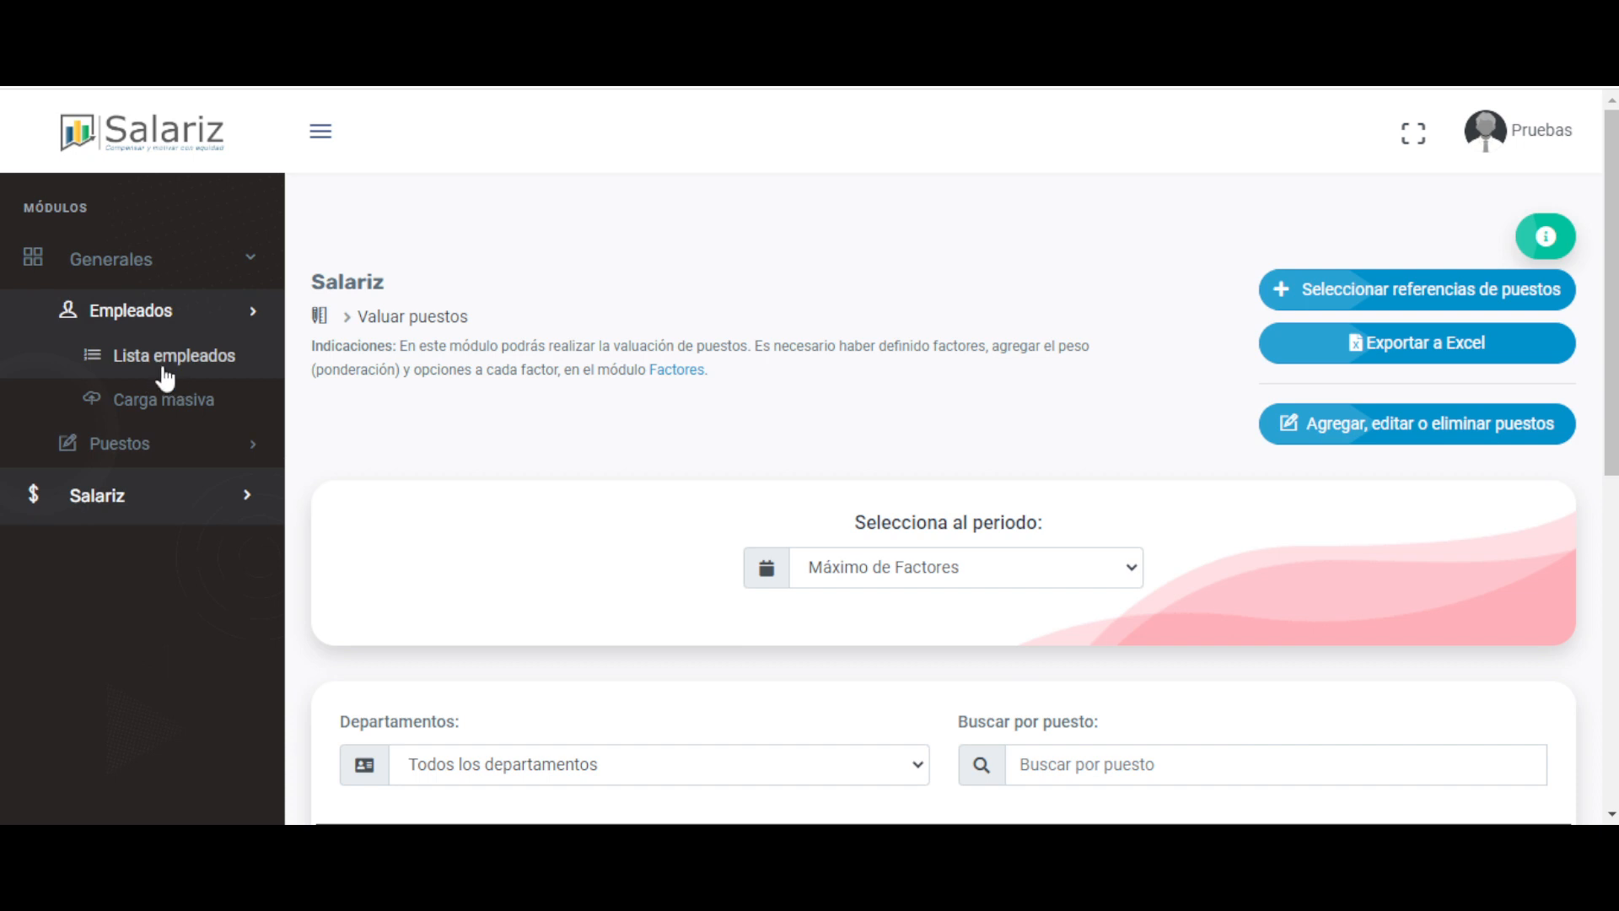
{"action": "left_click", "coordinate": [196, 310]}
{"action": "left_click", "coordinate": [133, 357]}
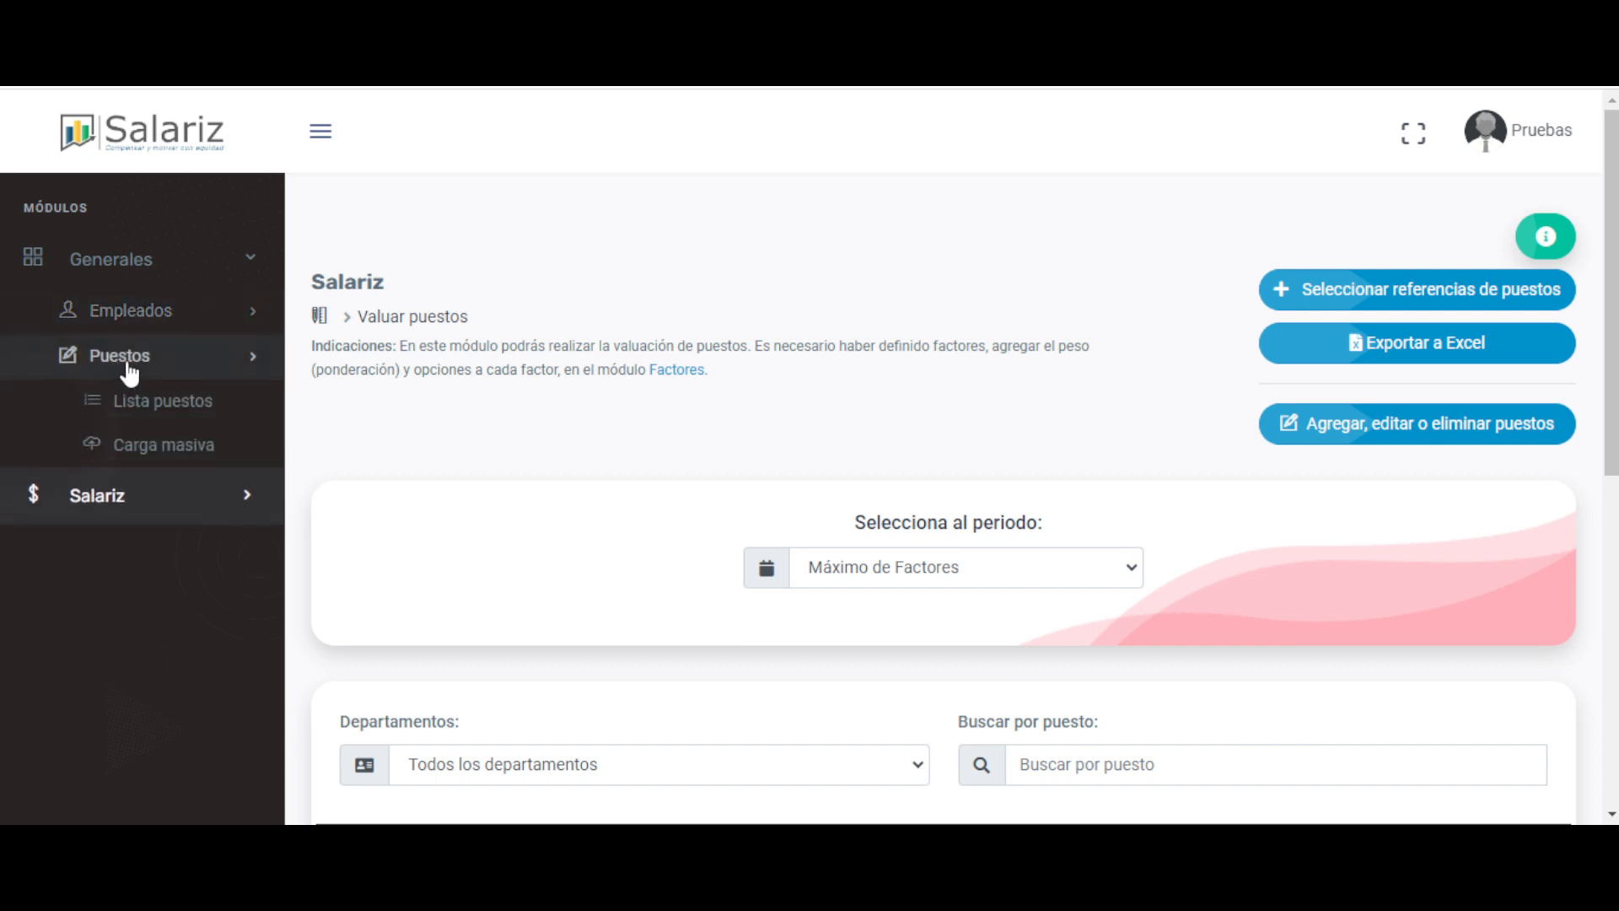
{"action": "left_click", "coordinate": [157, 374]}
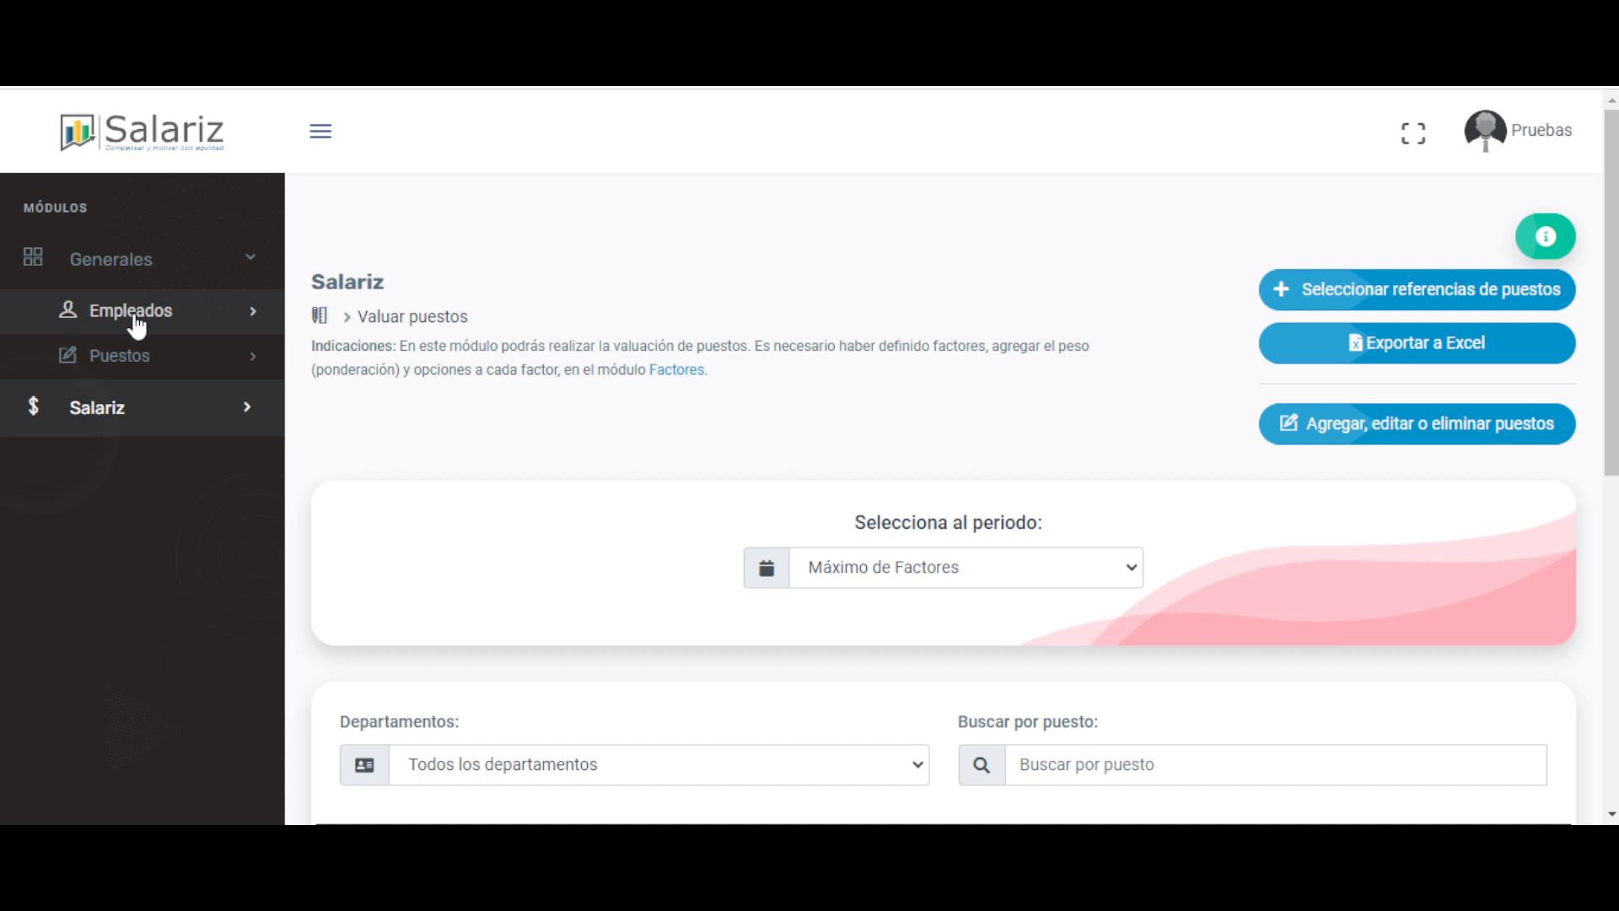
{"action": "left_click", "coordinate": [166, 413]}
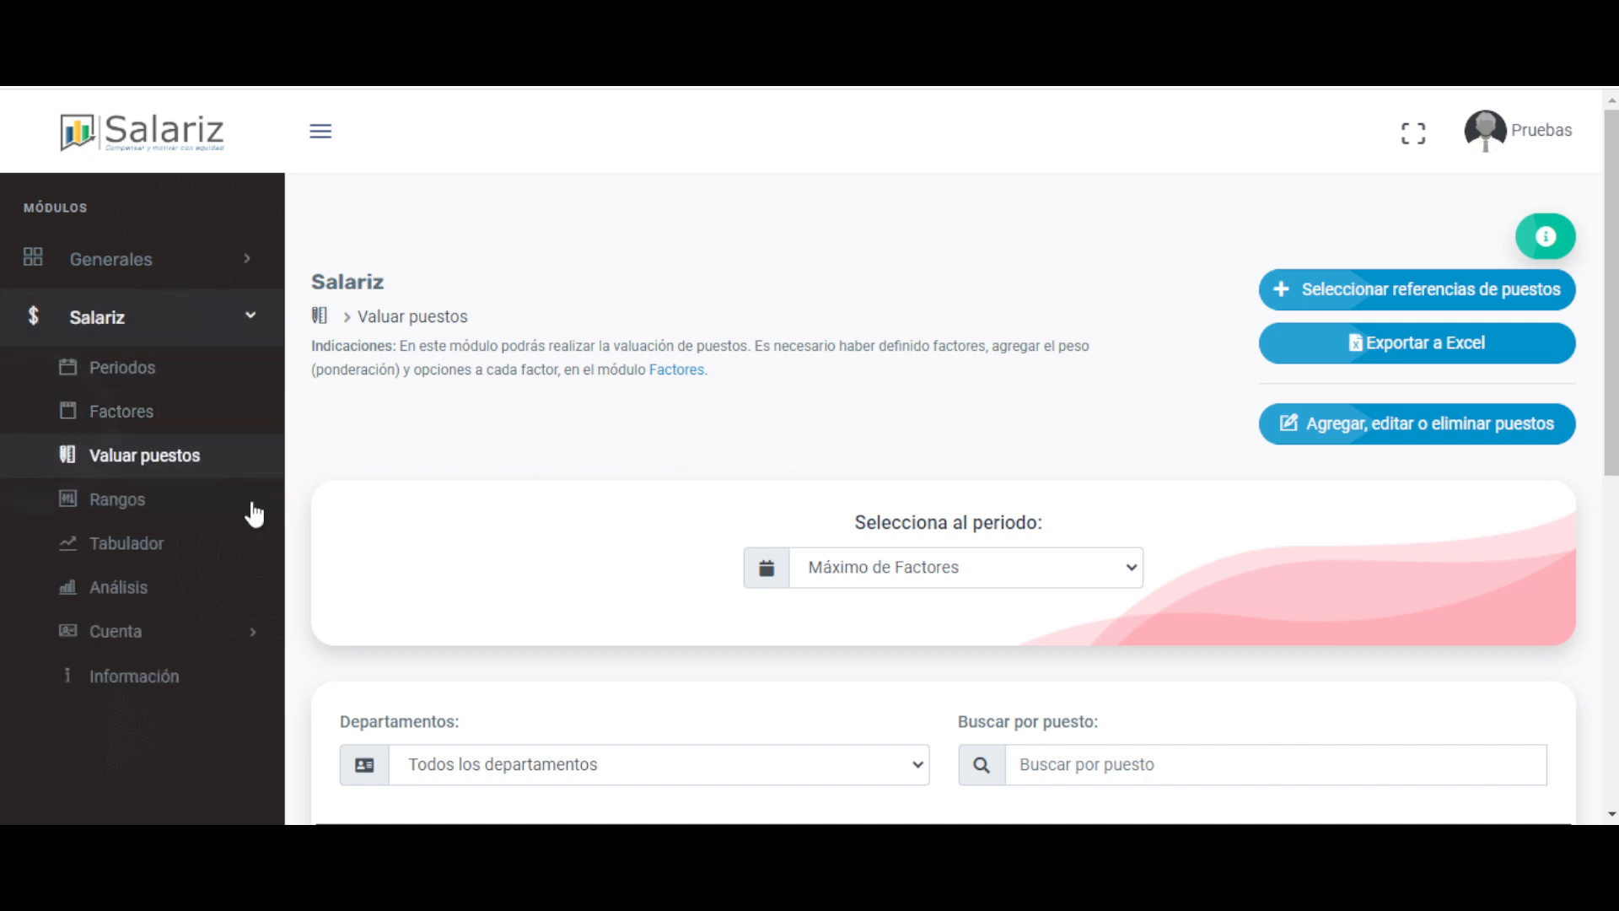
- Examine the positions table for the selected period, including each position's reference, points and valuation status
{"action": "scroll", "coordinate": [995, 561], "scroll_direction": "down", "scroll_amount": 3}
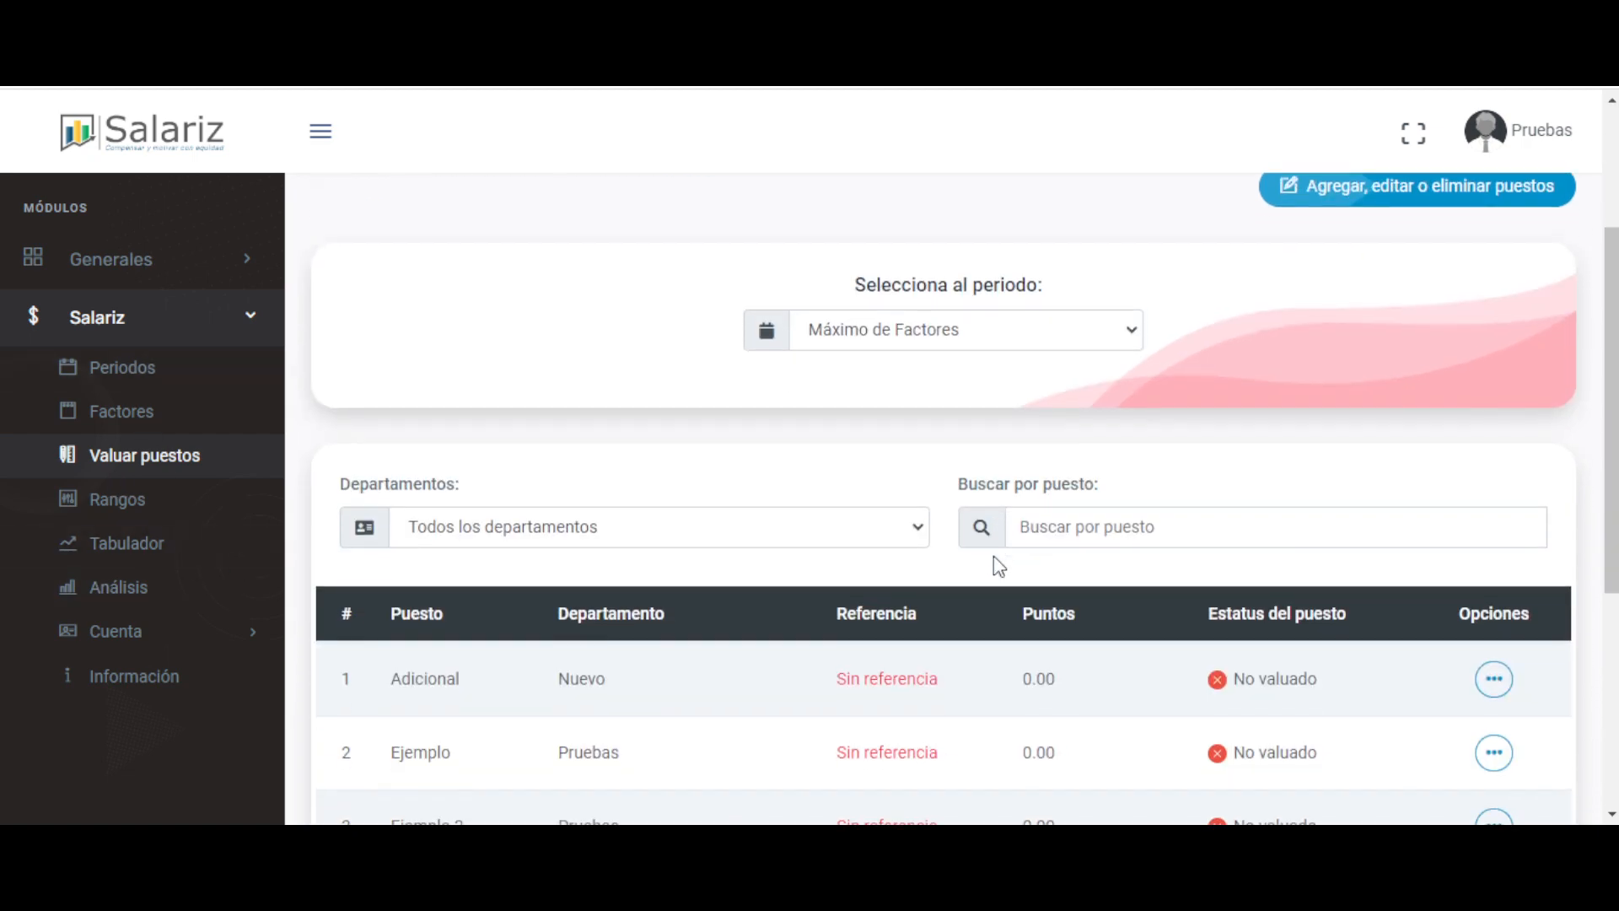
{"action": "scroll", "coordinate": [993, 555], "scroll_direction": "down", "scroll_amount": 4}
{"action": "left_click_drag", "start_coordinate": [402, 322], "coordinate": [789, 700]}
{"action": "left_click", "coordinate": [789, 700]}
{"action": "scroll", "coordinate": [789, 701], "scroll_direction": "up", "scroll_amount": 5}
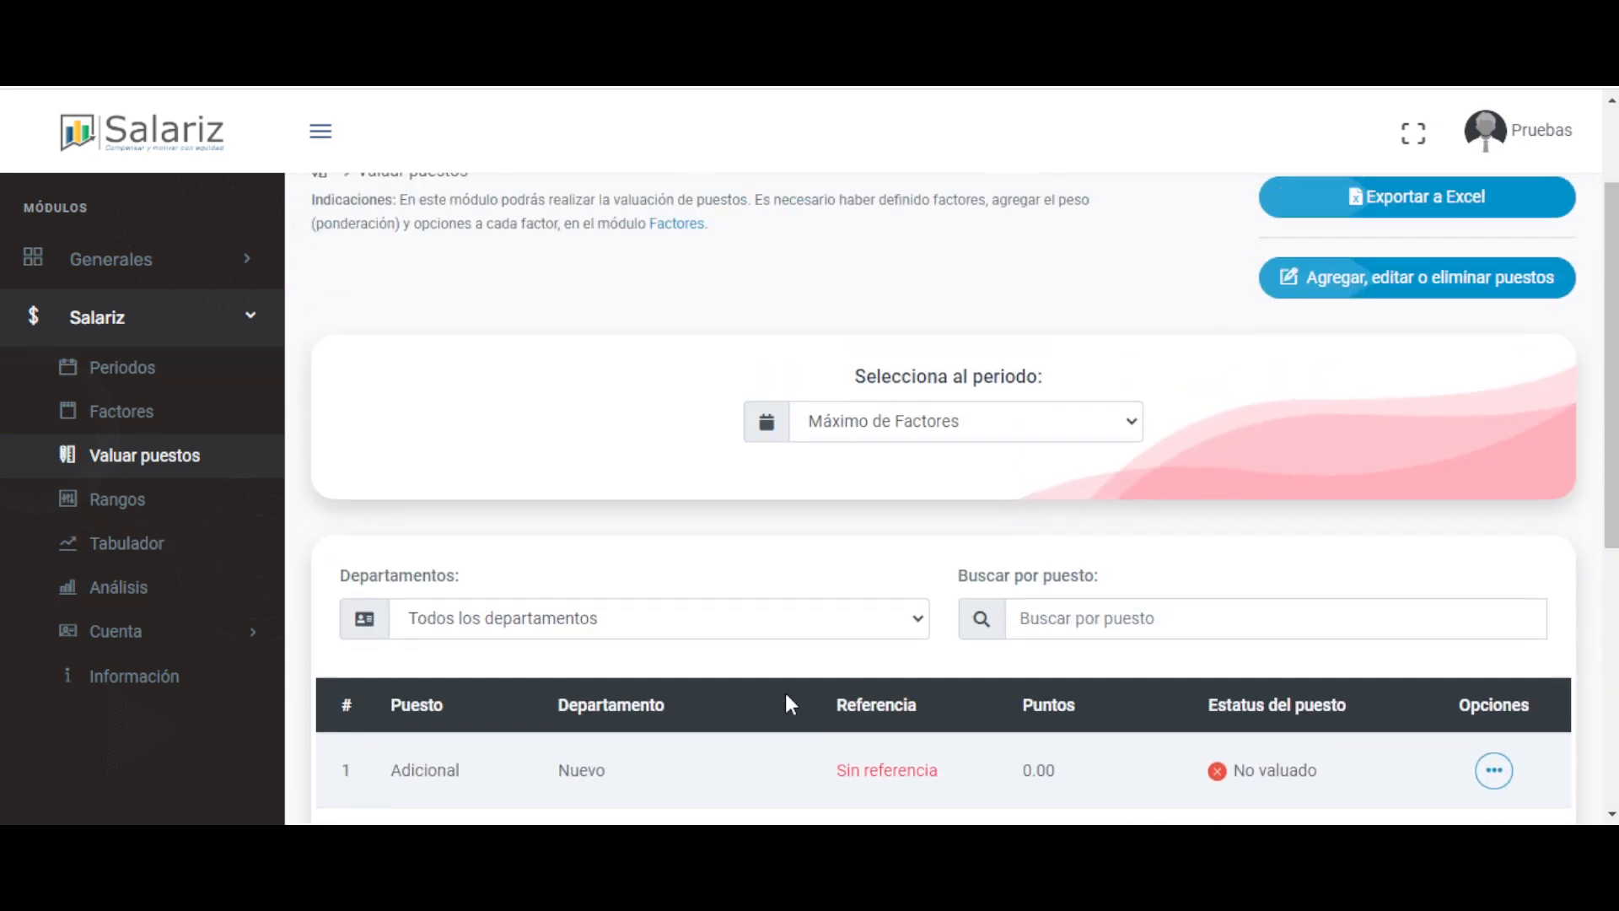
{"action": "scroll", "coordinate": [788, 701], "scroll_direction": "up", "scroll_amount": 2}
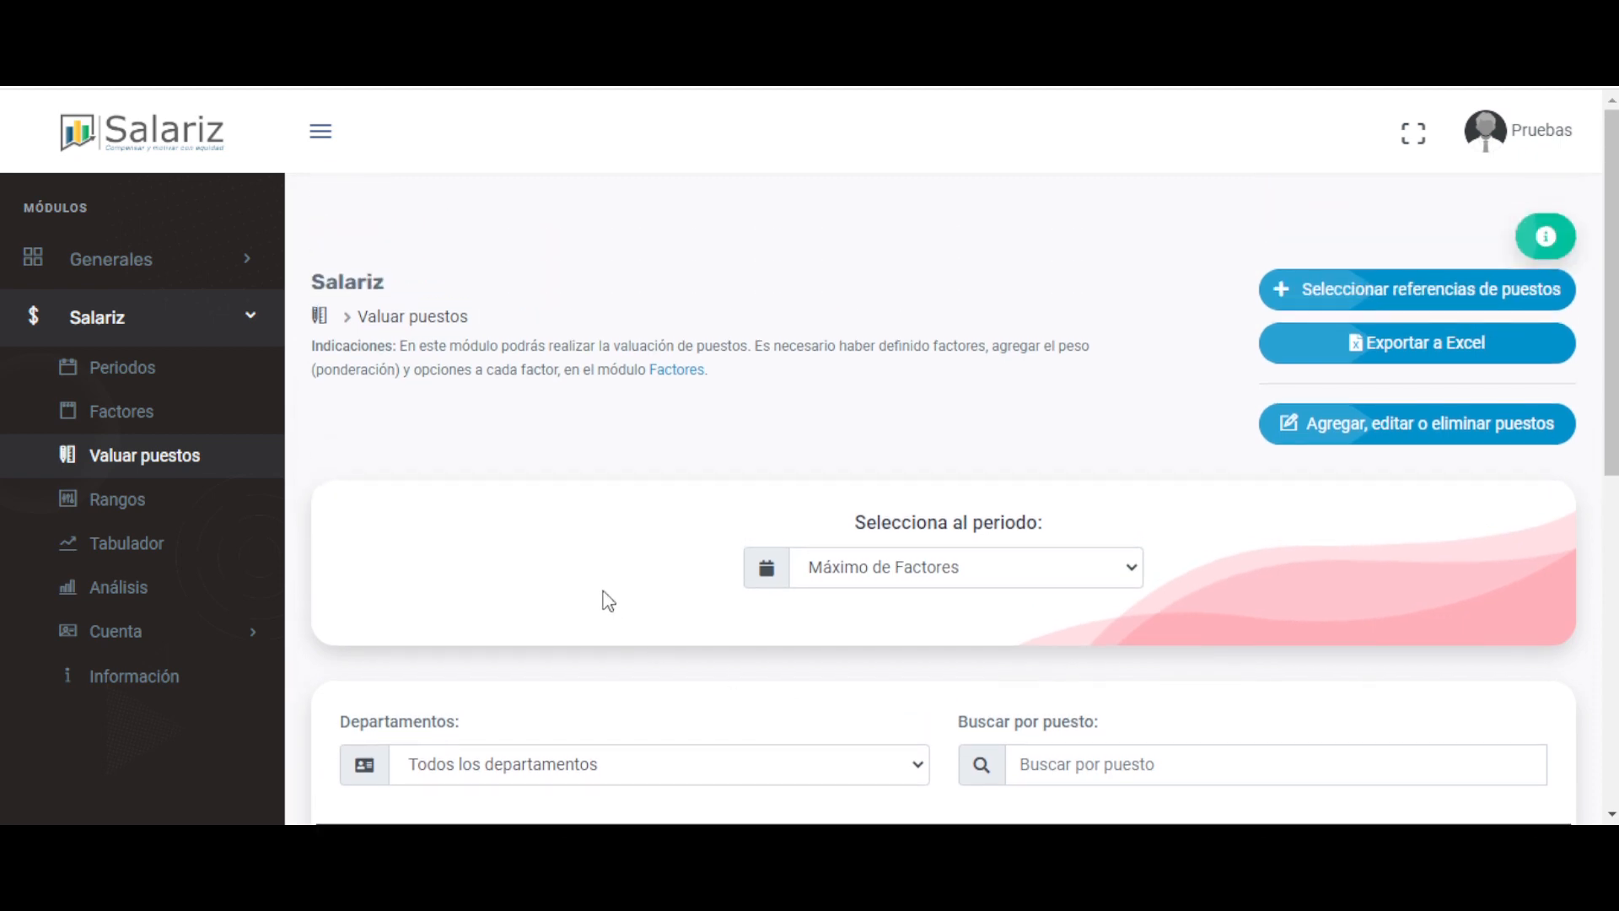
{"action": "scroll", "coordinate": [608, 600], "scroll_direction": "down", "scroll_amount": 7}
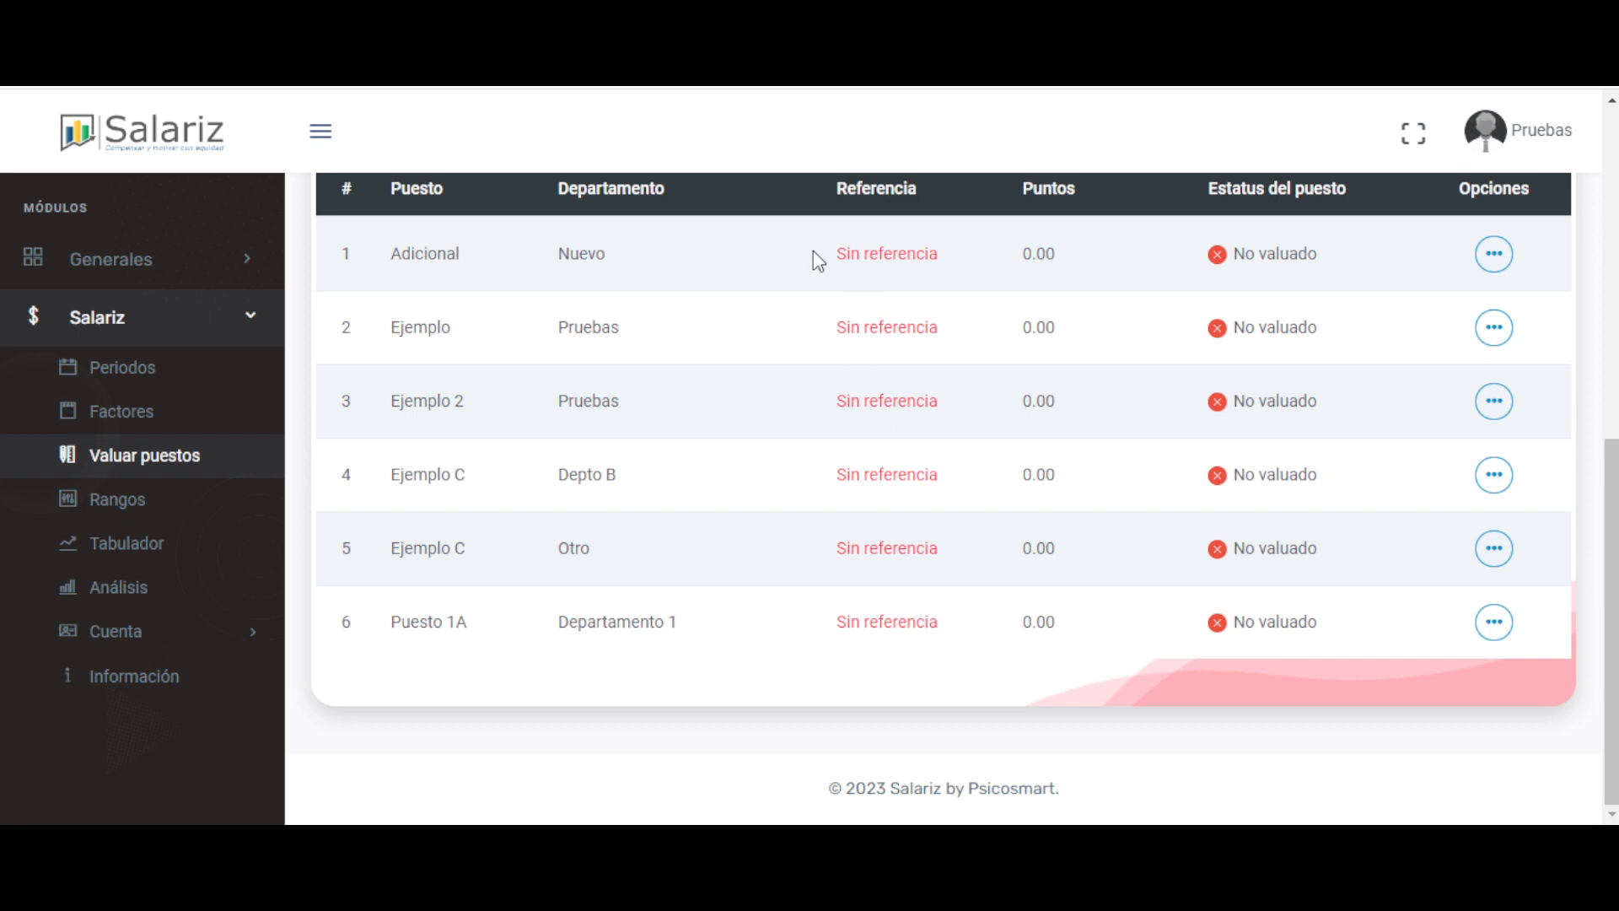
{"action": "left_click_drag", "start_coordinate": [822, 260], "coordinate": [983, 622]}
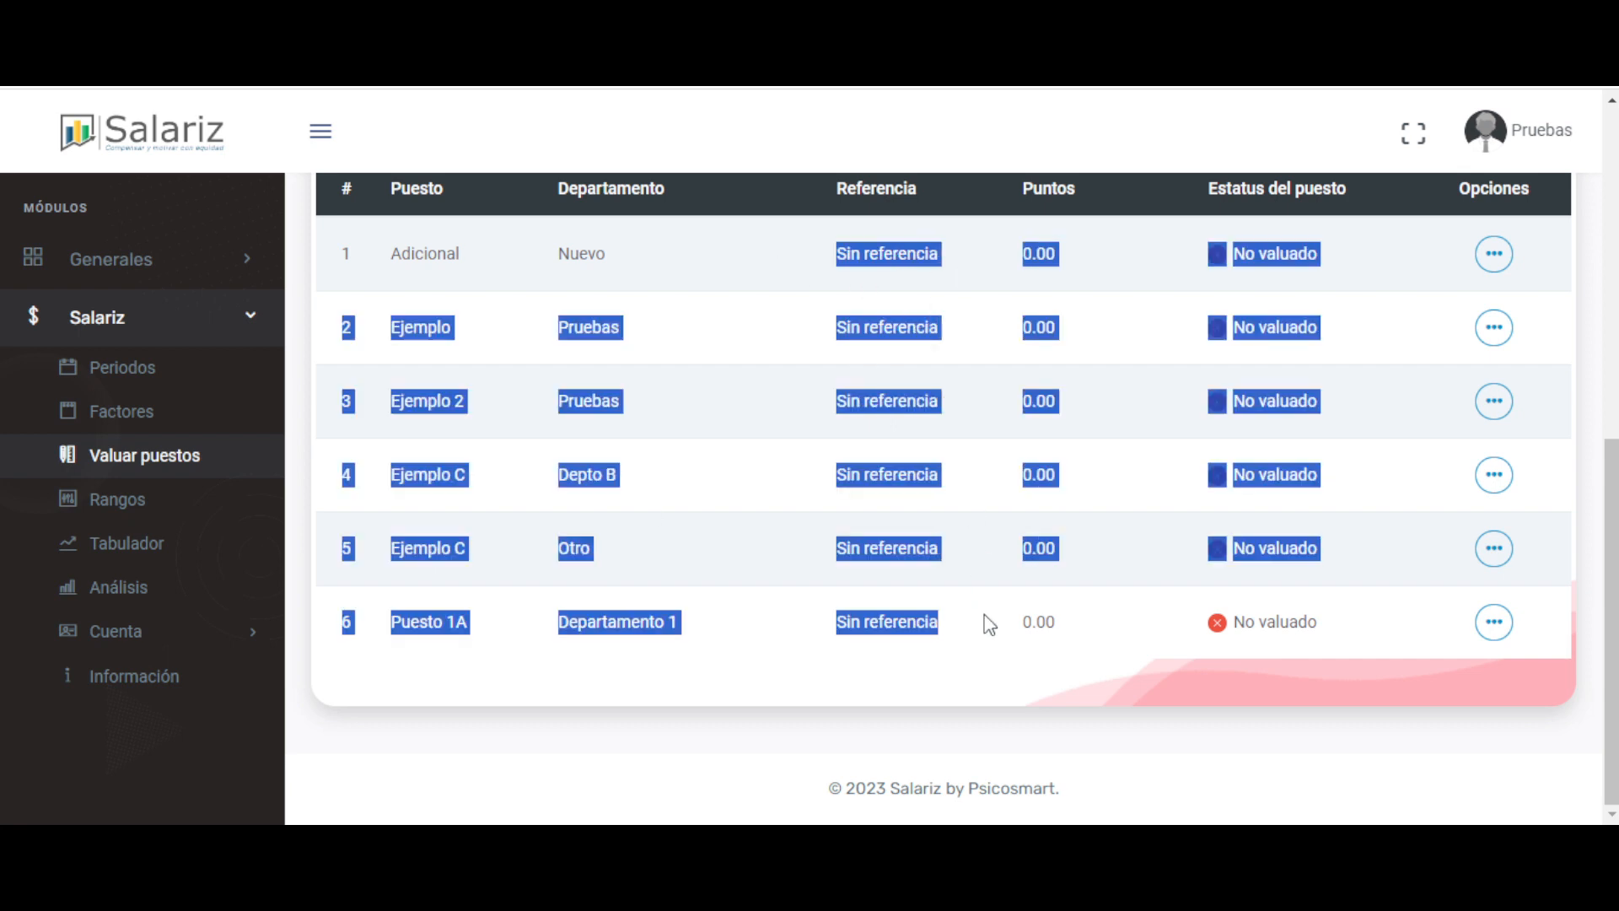
{"action": "left_click", "coordinate": [1150, 263]}
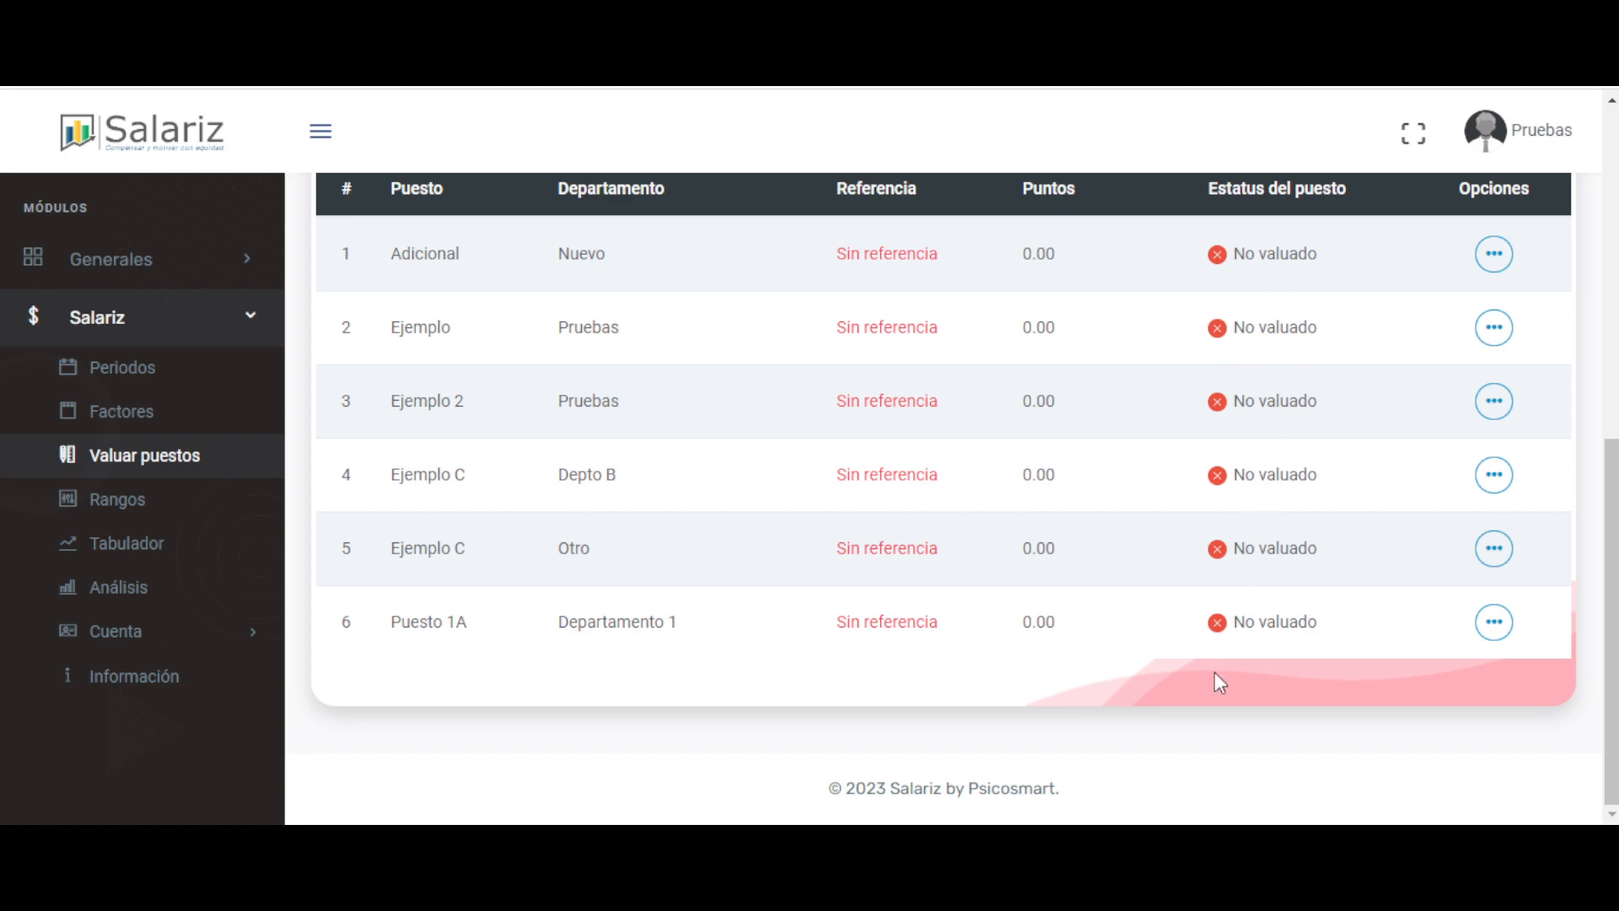
{"action": "scroll", "coordinate": [1020, 607], "scroll_direction": "up", "scroll_amount": 3}
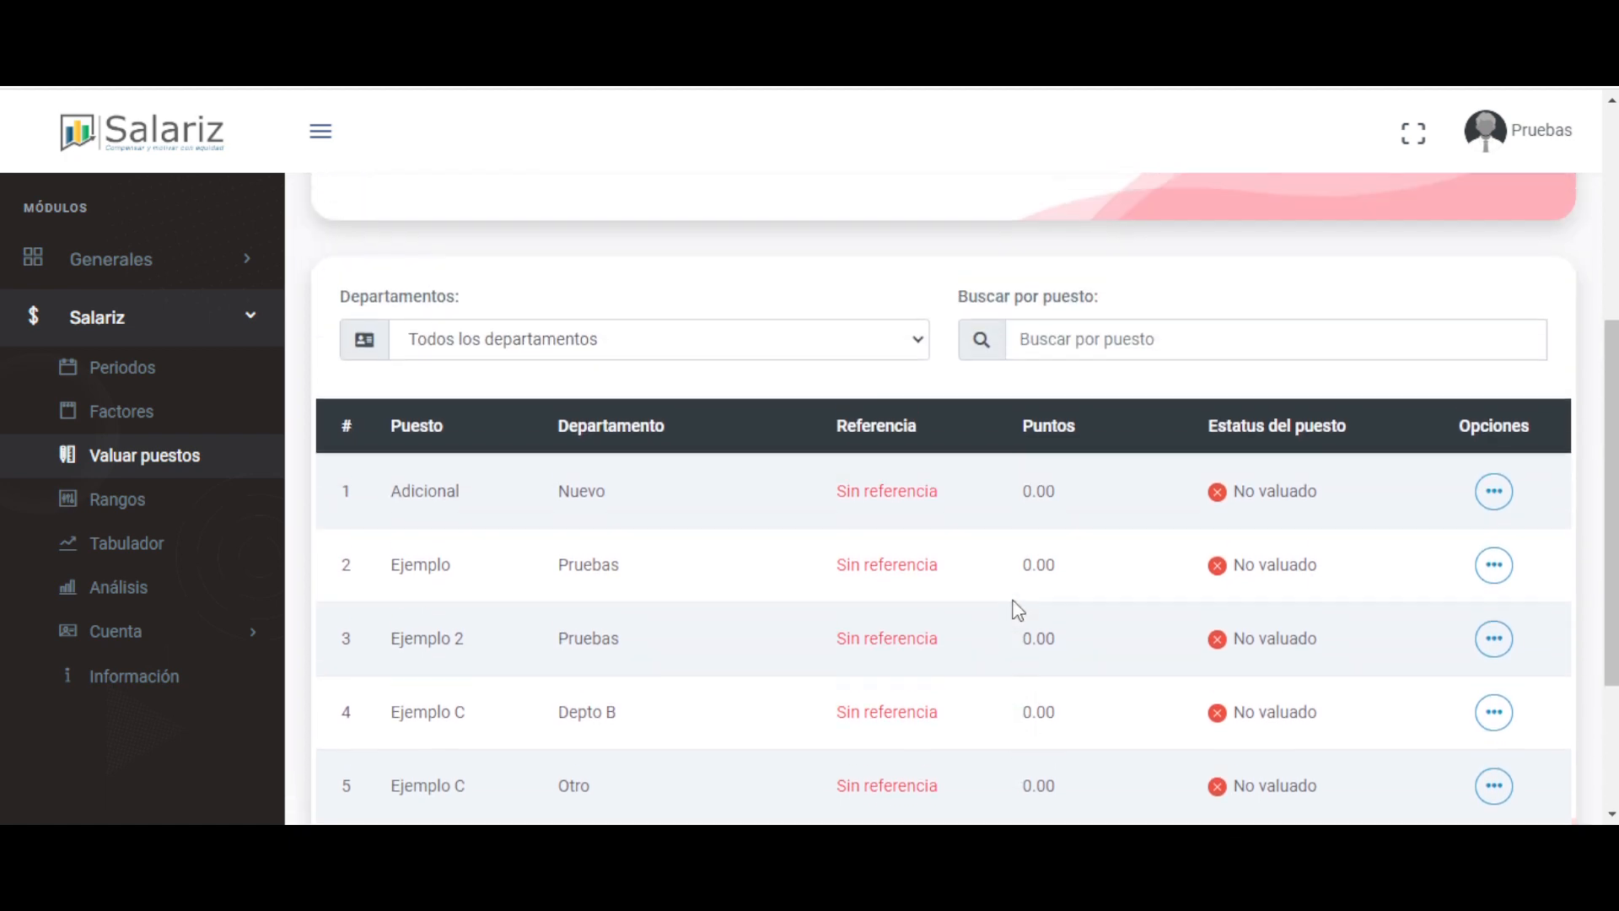
- Switch the period to Factores and check which positions in the table are valued and which are not
{"action": "scroll", "coordinate": [1011, 611], "scroll_direction": "up", "scroll_amount": 5}
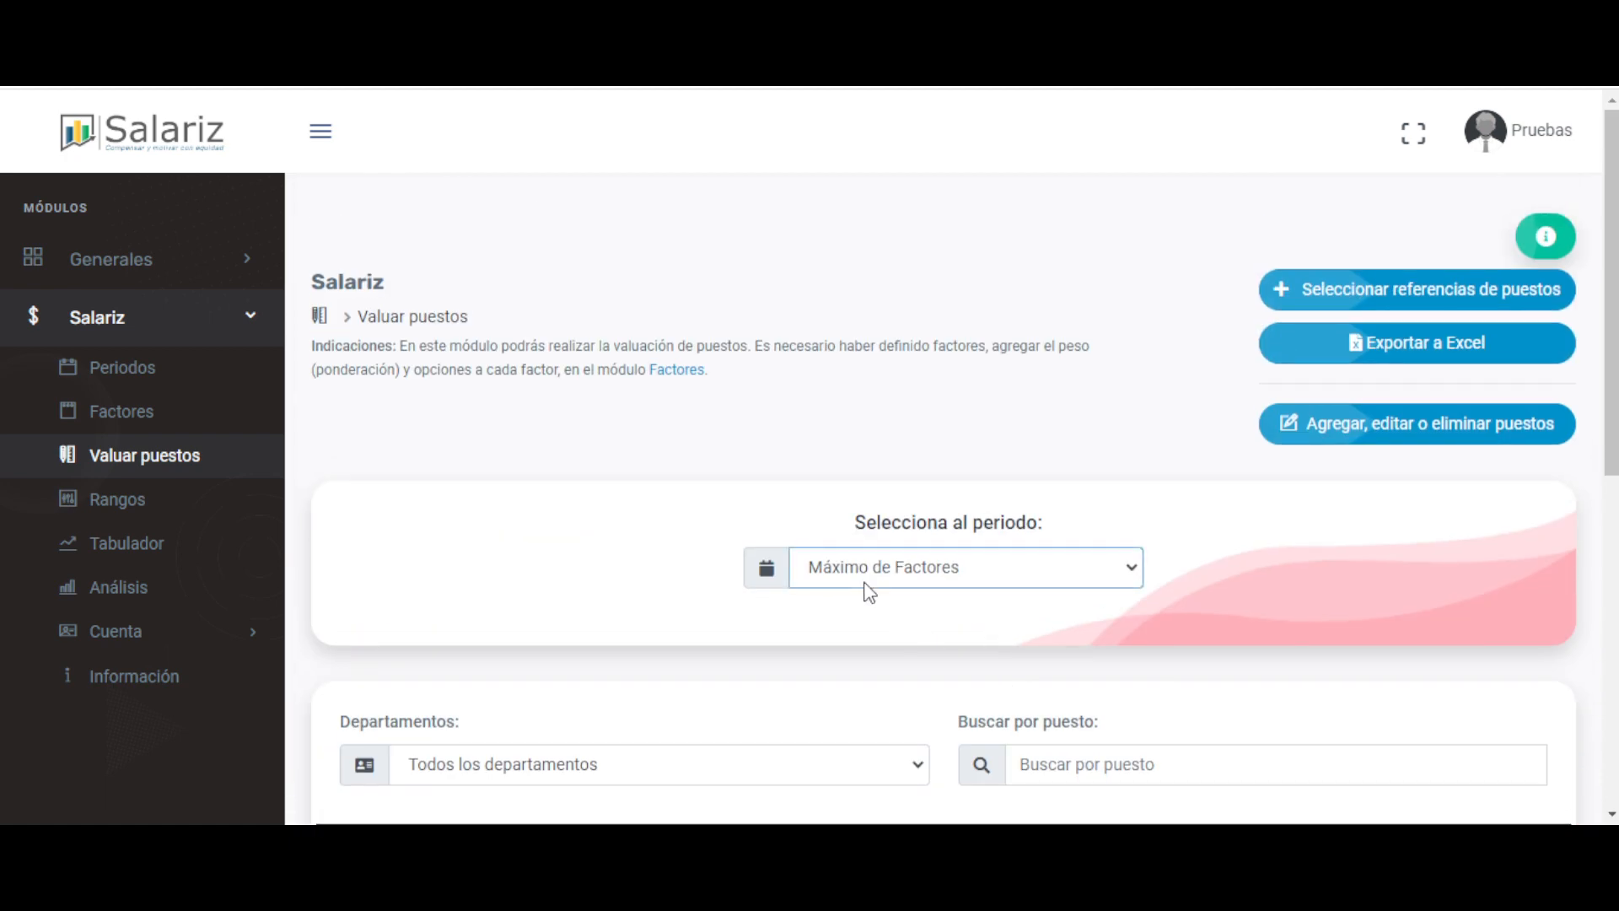
{"action": "left_click", "coordinate": [881, 687]}
{"action": "scroll", "coordinate": [1265, 543], "scroll_direction": "down", "scroll_amount": 3}
{"action": "scroll", "coordinate": [1254, 538], "scroll_direction": "down", "scroll_amount": 3}
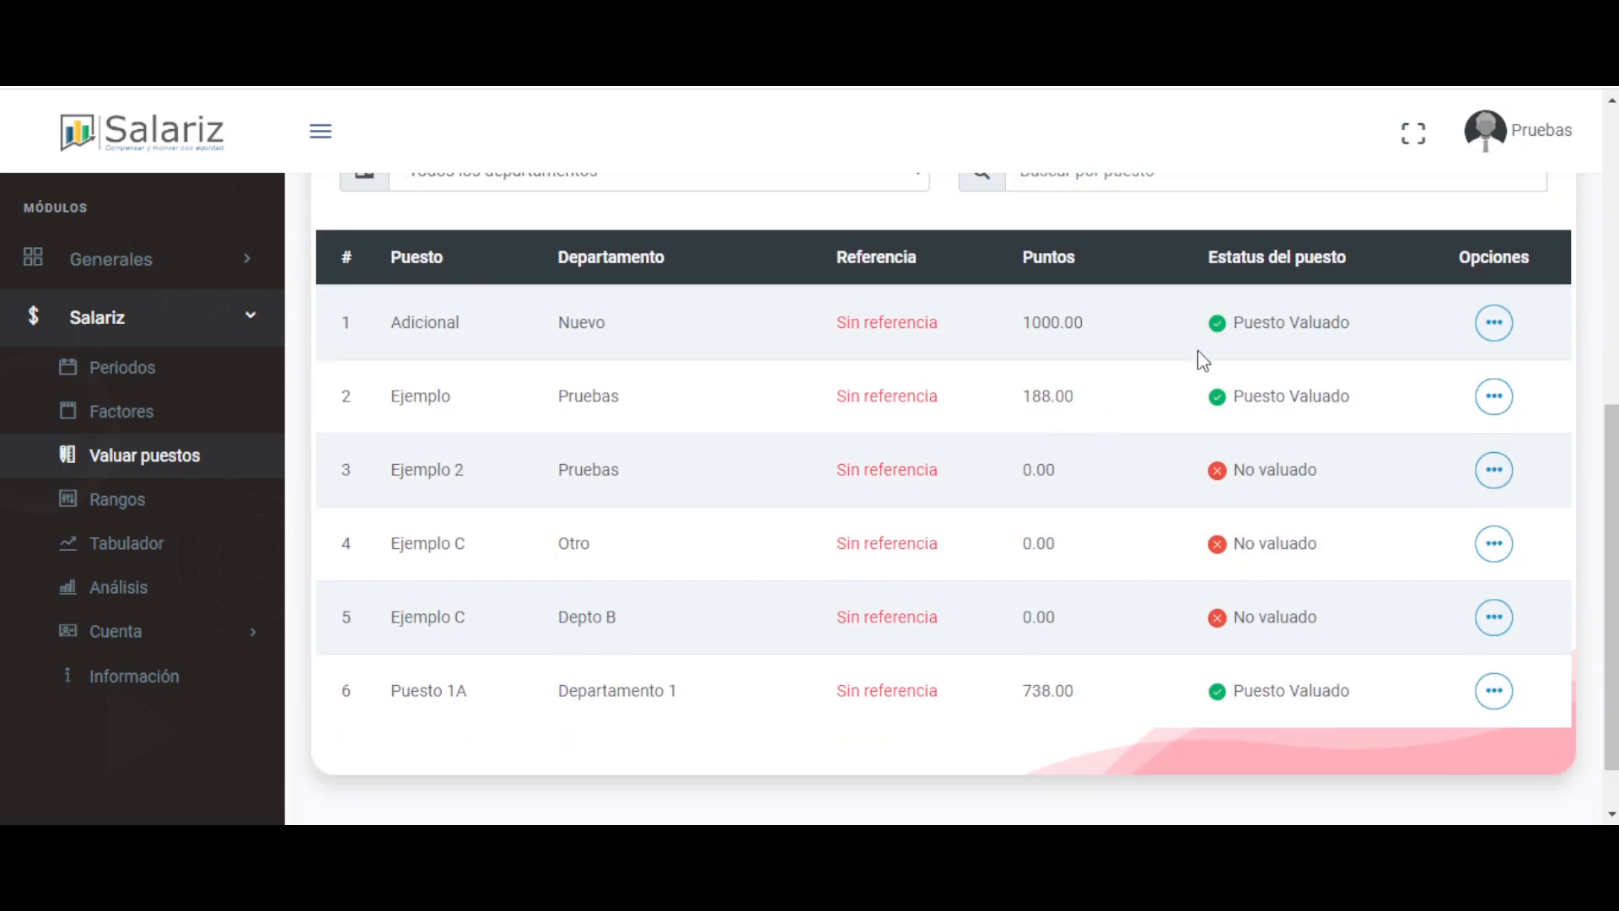
{"action": "left_click_drag", "start_coordinate": [1224, 329], "coordinate": [1339, 396]}
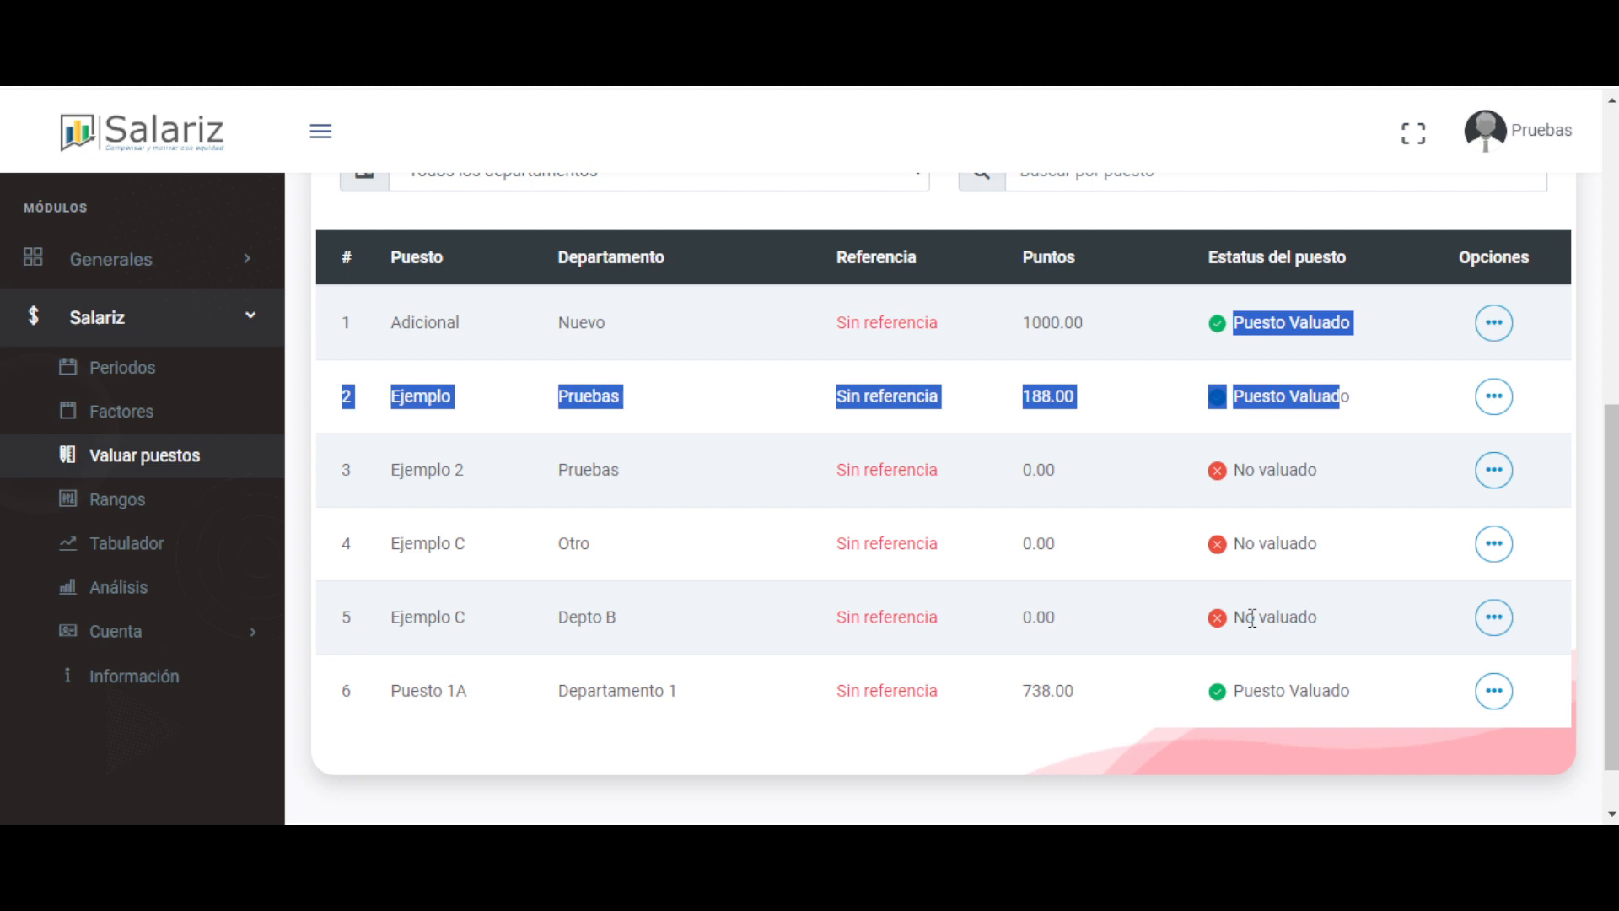
{"action": "left_click", "coordinate": [1260, 680]}
{"action": "left_click_drag", "start_coordinate": [1308, 618], "coordinate": [1223, 457]}
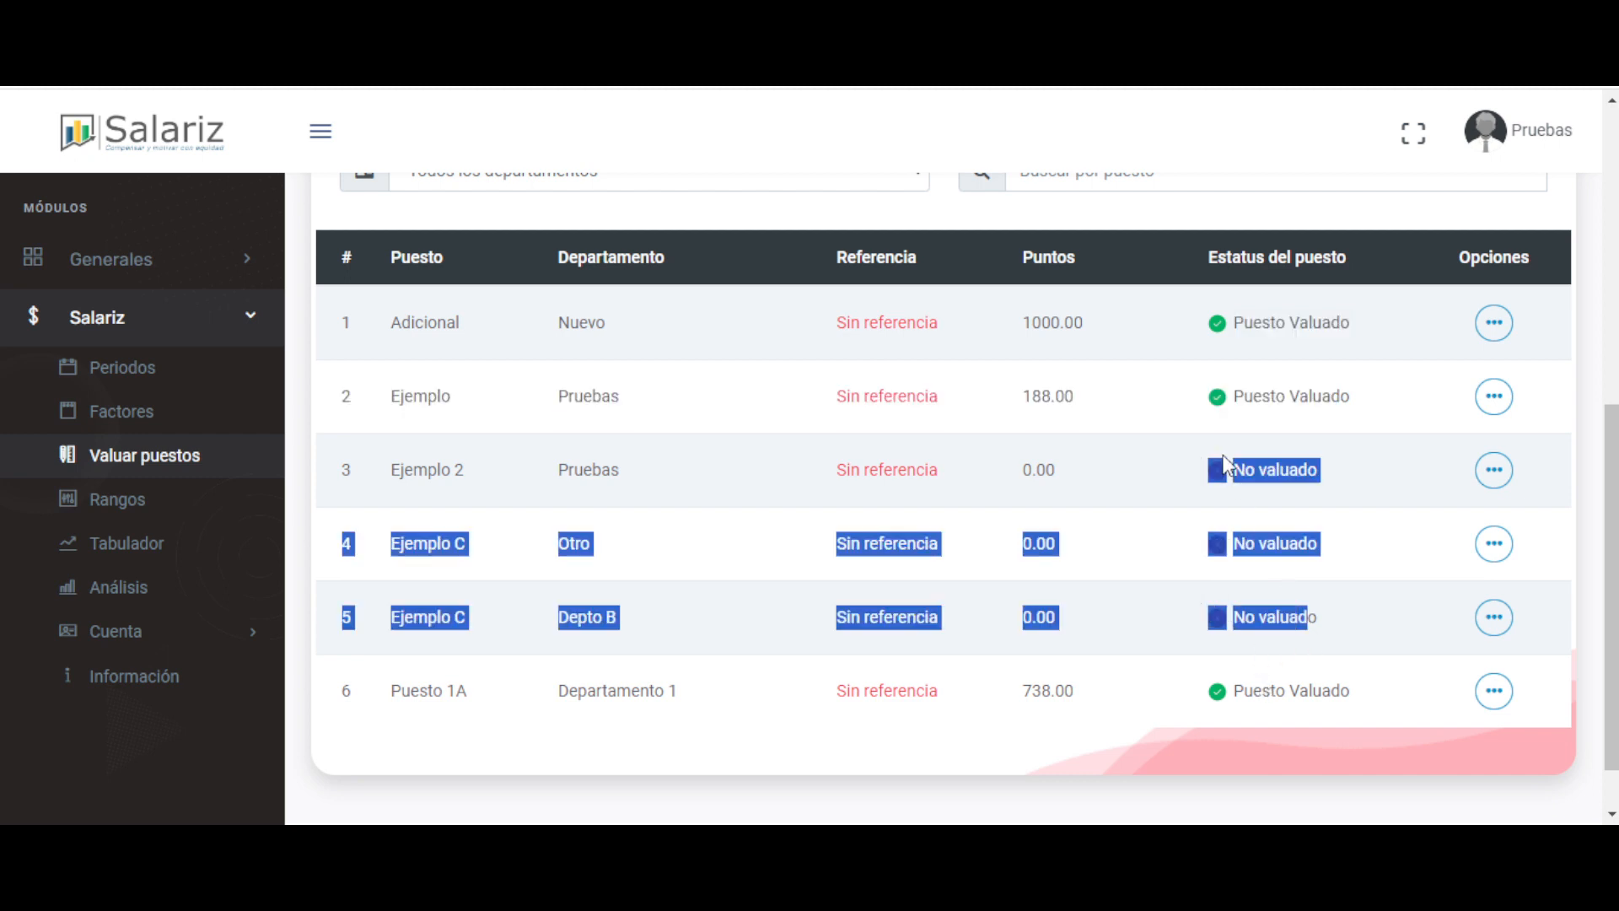
{"action": "left_click", "coordinate": [1207, 578]}
{"action": "left_click_drag", "start_coordinate": [417, 320], "coordinate": [413, 693]}
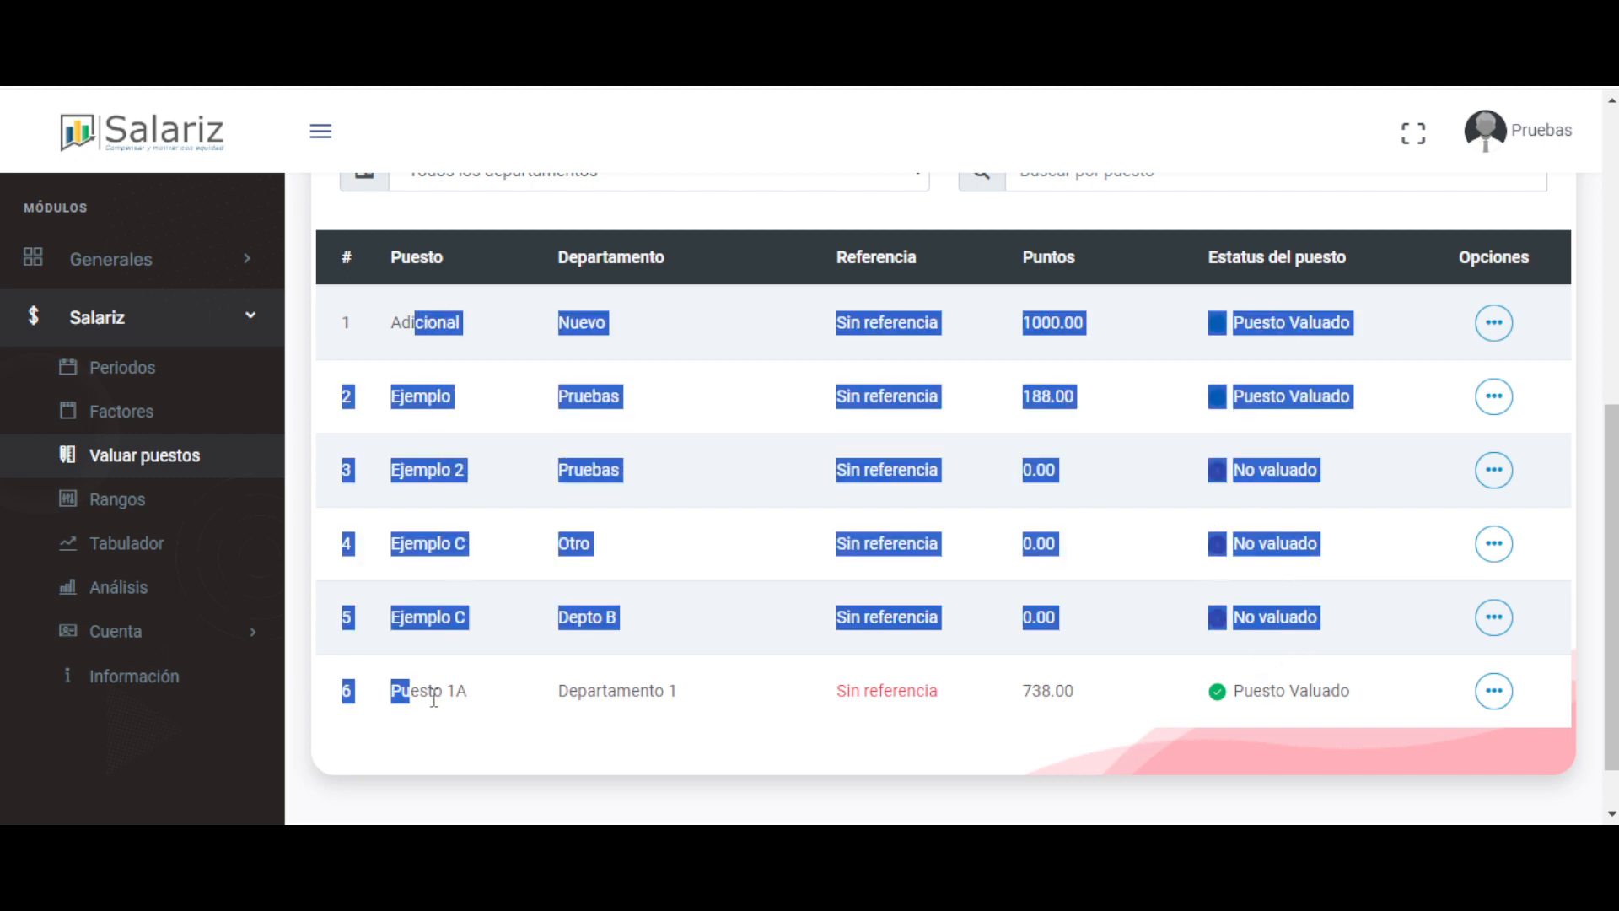
{"action": "left_click", "coordinate": [505, 689]}
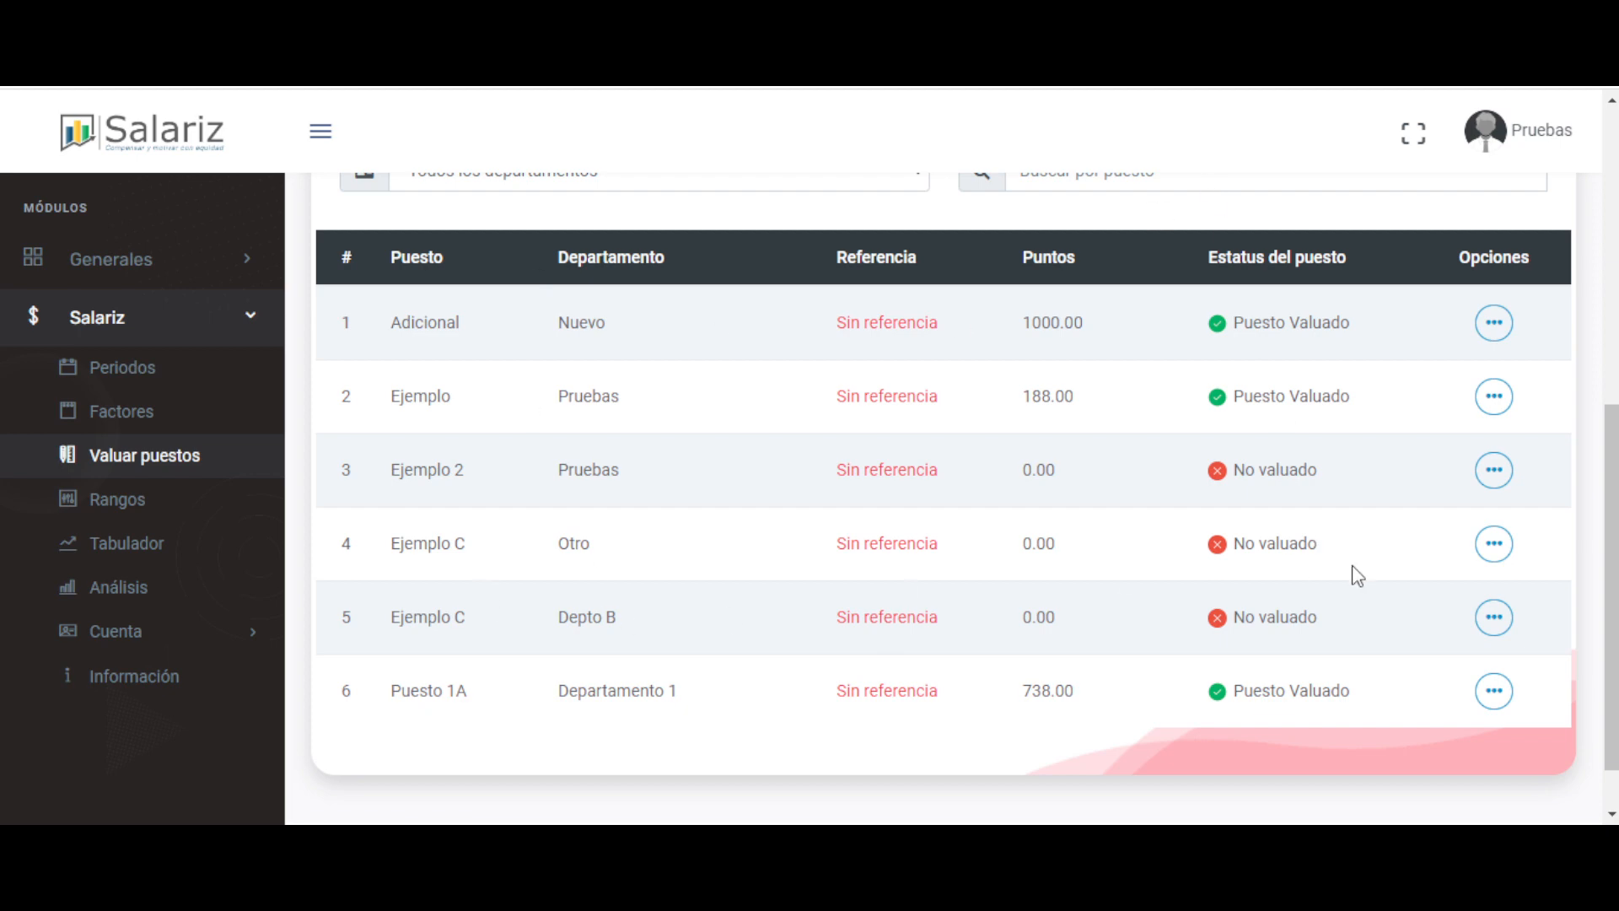
- Switch from Factores to another period and compare the points and valuation status of its positions
{"action": "scroll", "coordinate": [1255, 508], "scroll_direction": "up", "scroll_amount": 1}
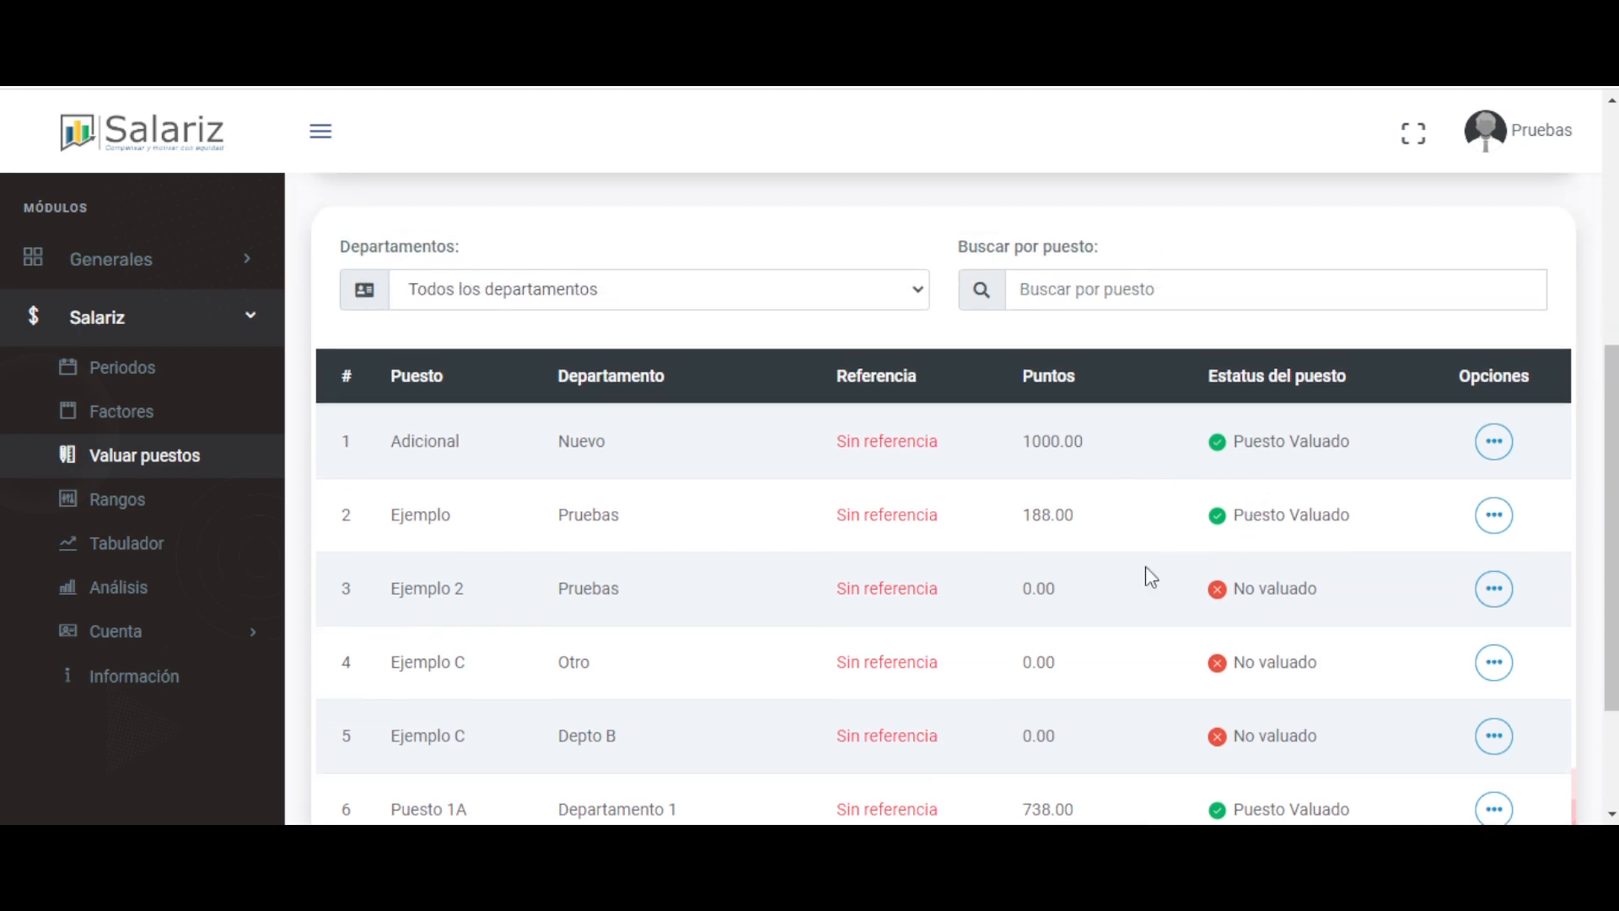
{"action": "scroll", "coordinate": [1144, 565], "scroll_direction": "up", "scroll_amount": 4}
{"action": "left_click", "coordinate": [865, 462]}
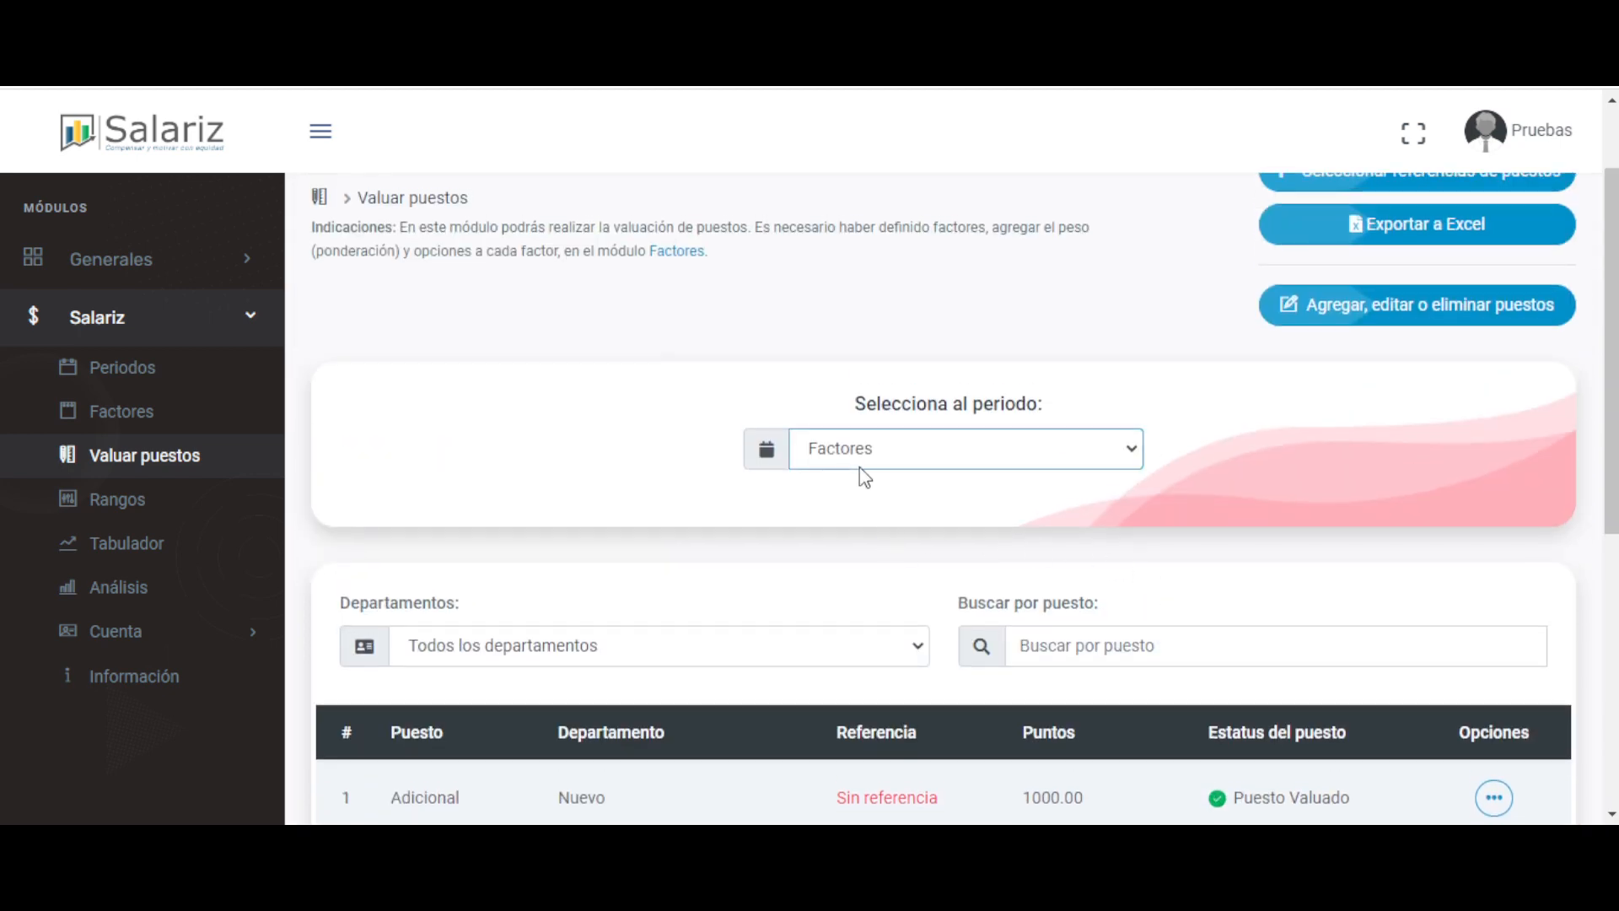
{"action": "left_click", "coordinate": [857, 531]}
{"action": "scroll", "coordinate": [1021, 506], "scroll_direction": "down", "scroll_amount": 5}
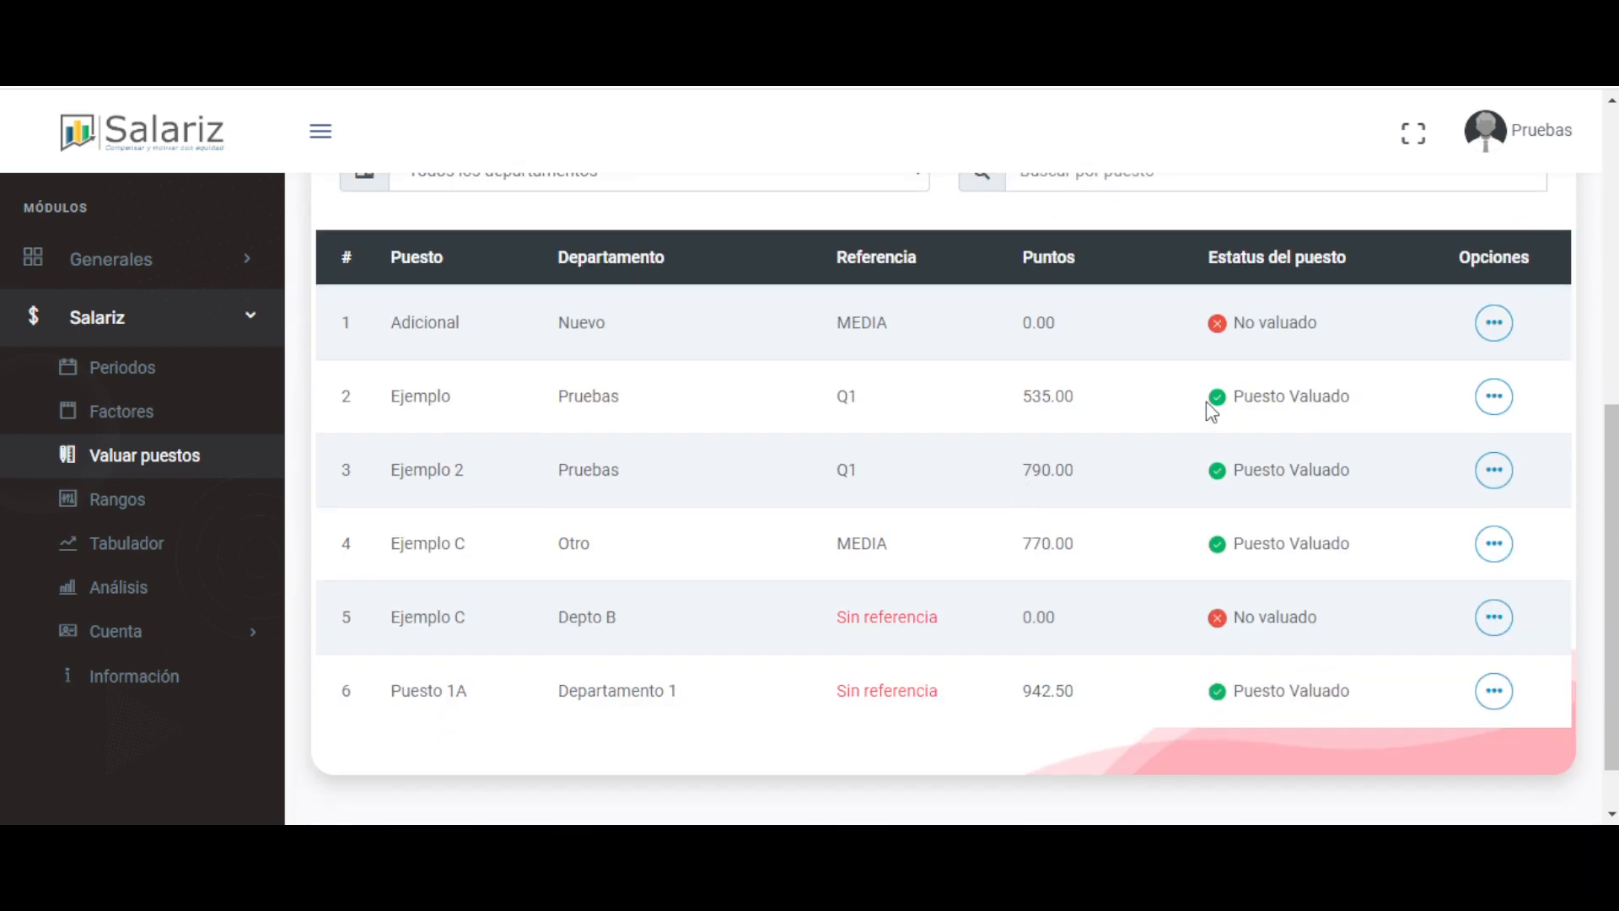
{"action": "left_click_drag", "start_coordinate": [1209, 403], "coordinate": [1236, 543]}
{"action": "left_click", "coordinate": [1157, 667]}
{"action": "left_click_drag", "start_coordinate": [1336, 552], "coordinate": [976, 381]}
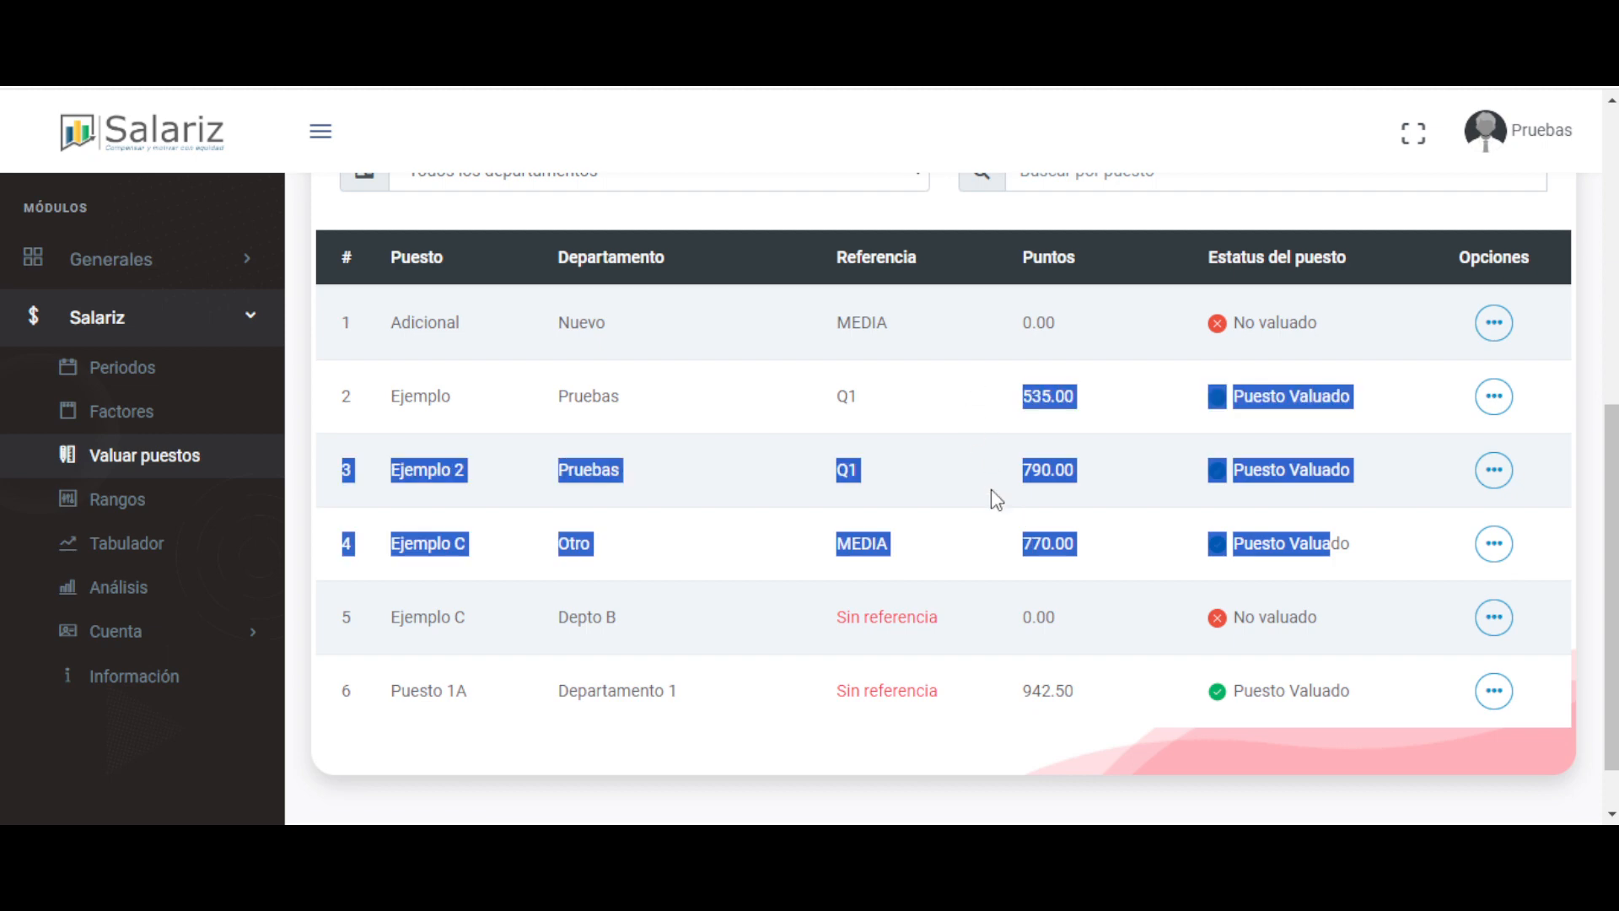
- Switch the period to Máximo de Factores and review the reference, points and valuation status of its positions
{"action": "left_click", "coordinate": [1045, 575]}
{"action": "scroll", "coordinate": [1045, 575], "scroll_direction": "up", "scroll_amount": 1}
{"action": "scroll", "coordinate": [1046, 575], "scroll_direction": "up", "scroll_amount": 5}
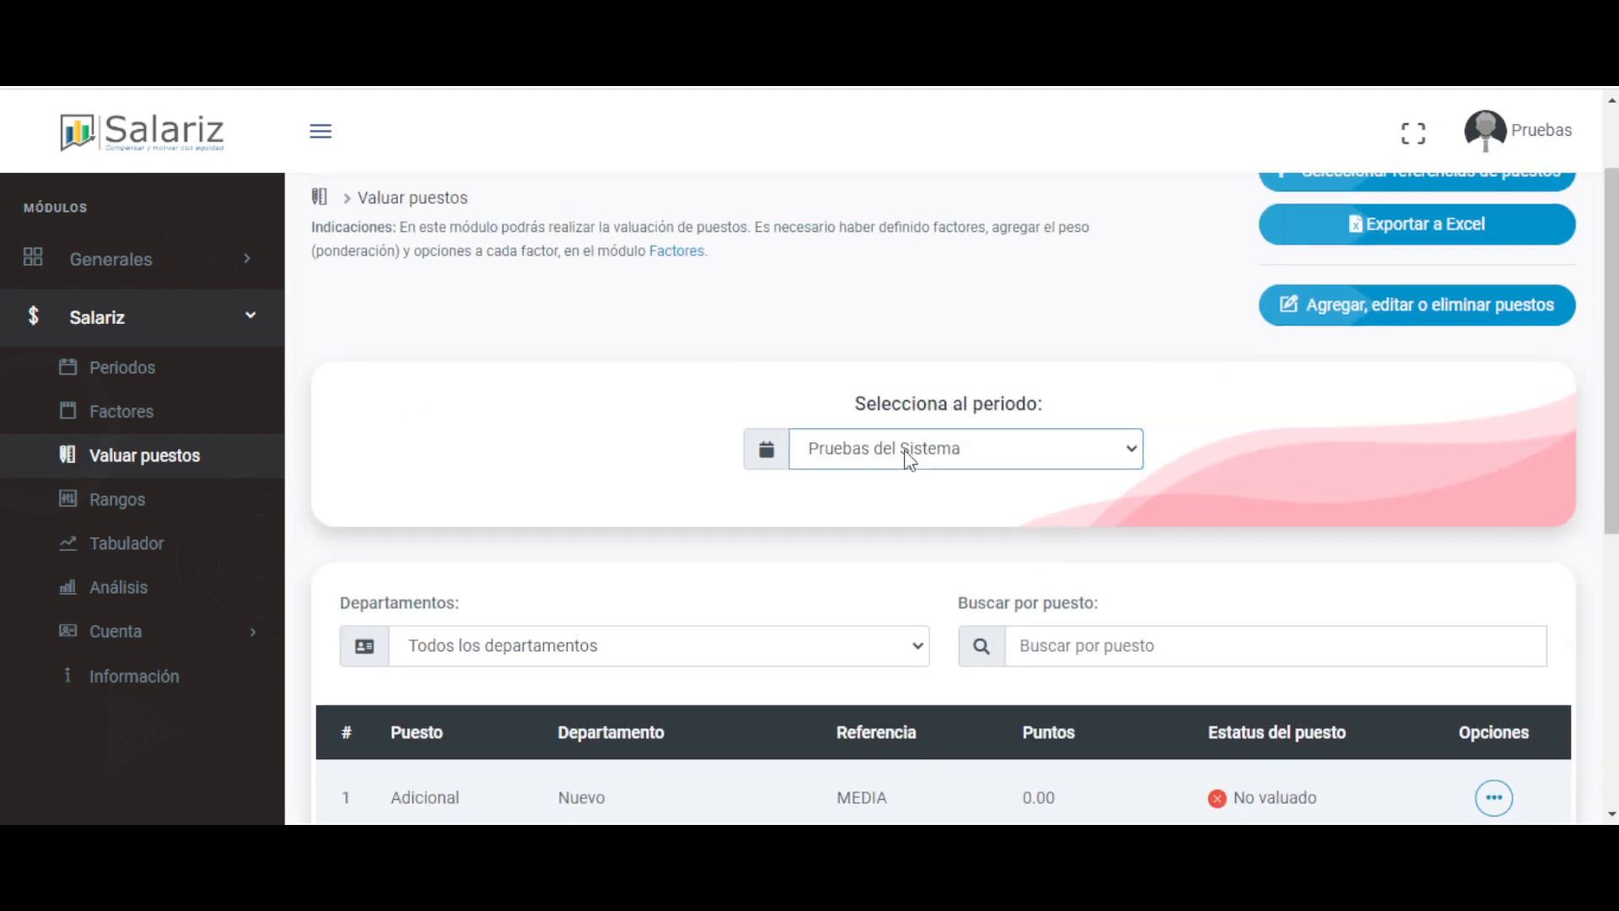
{"action": "key", "text": "Down"}
{"action": "left_click", "coordinate": [1263, 504]}
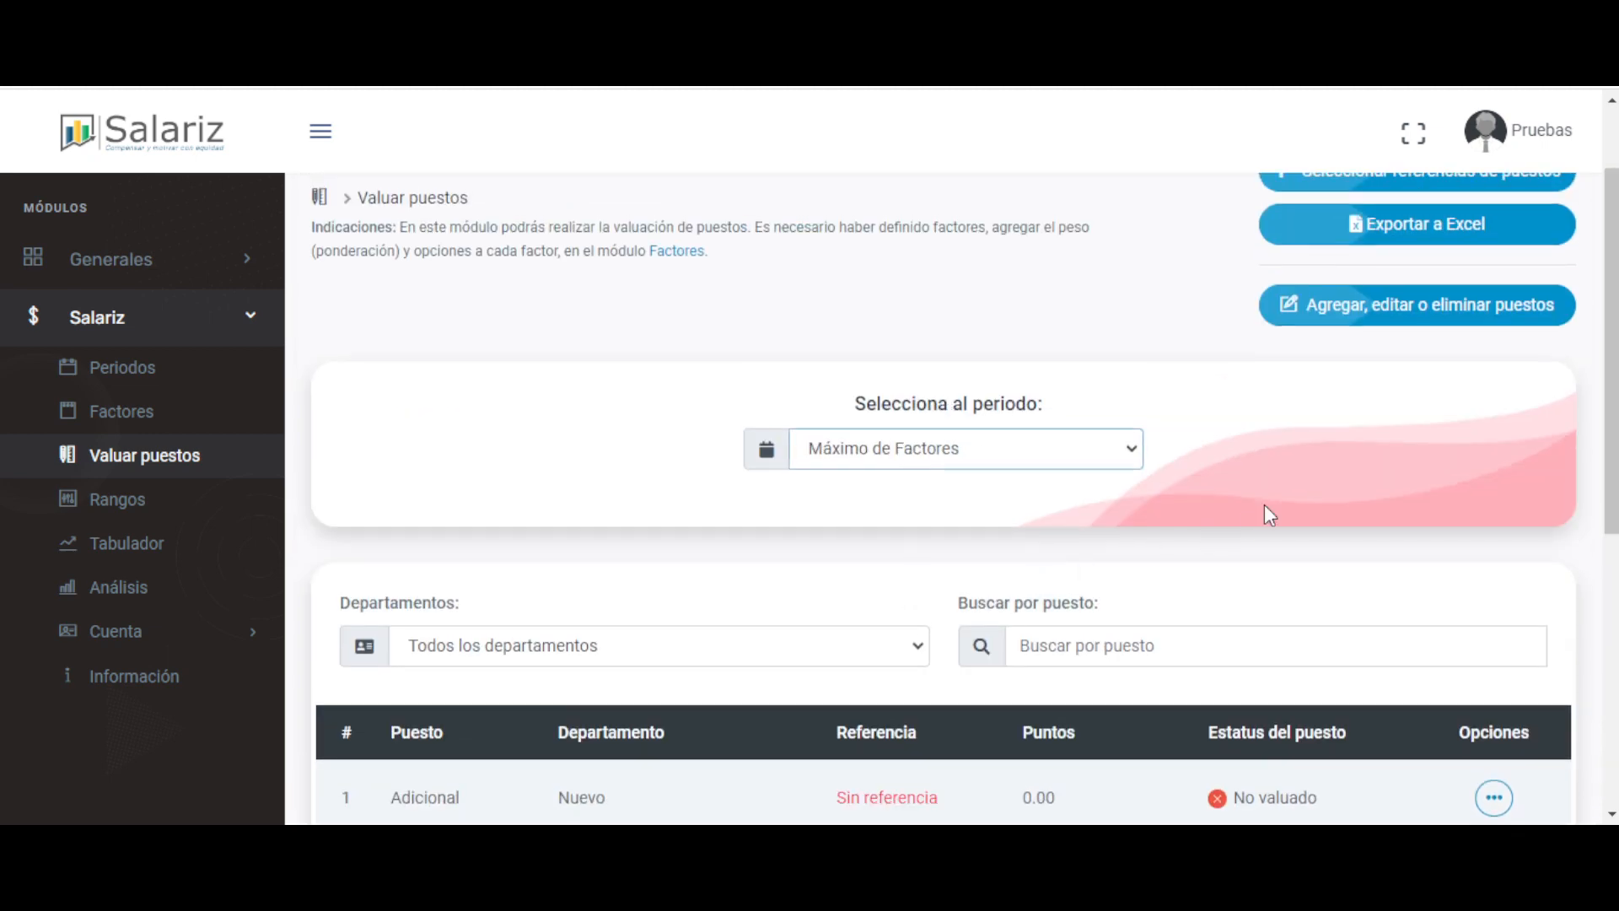
{"action": "scroll", "coordinate": [967, 529], "scroll_direction": "down", "scroll_amount": 5}
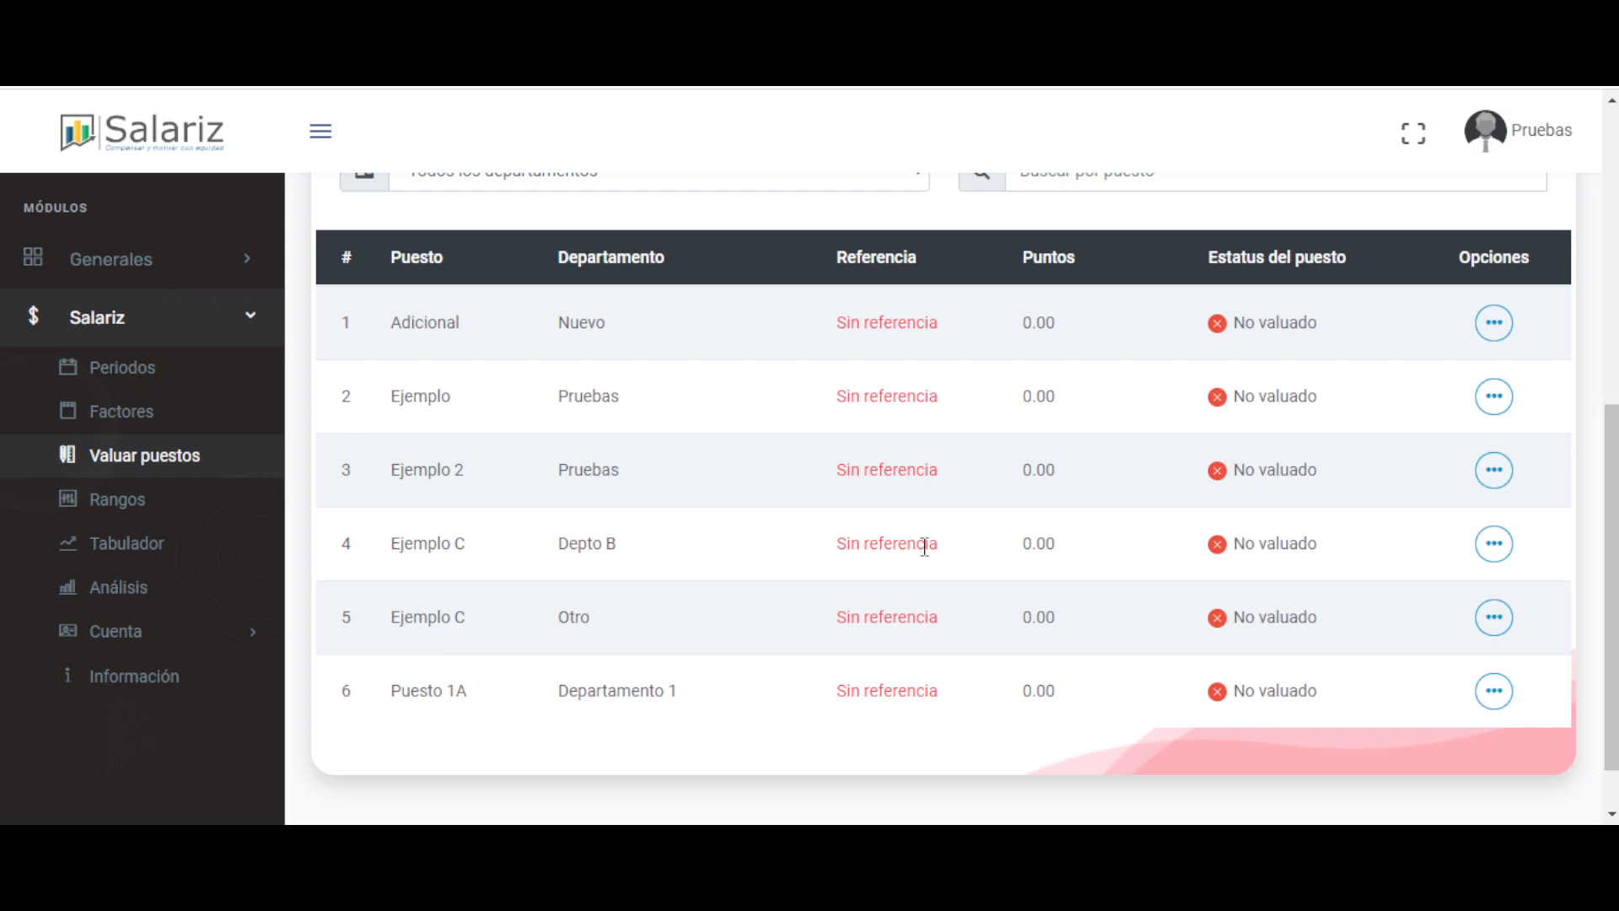
{"action": "scroll", "coordinate": [925, 546], "scroll_direction": "up", "scroll_amount": 6}
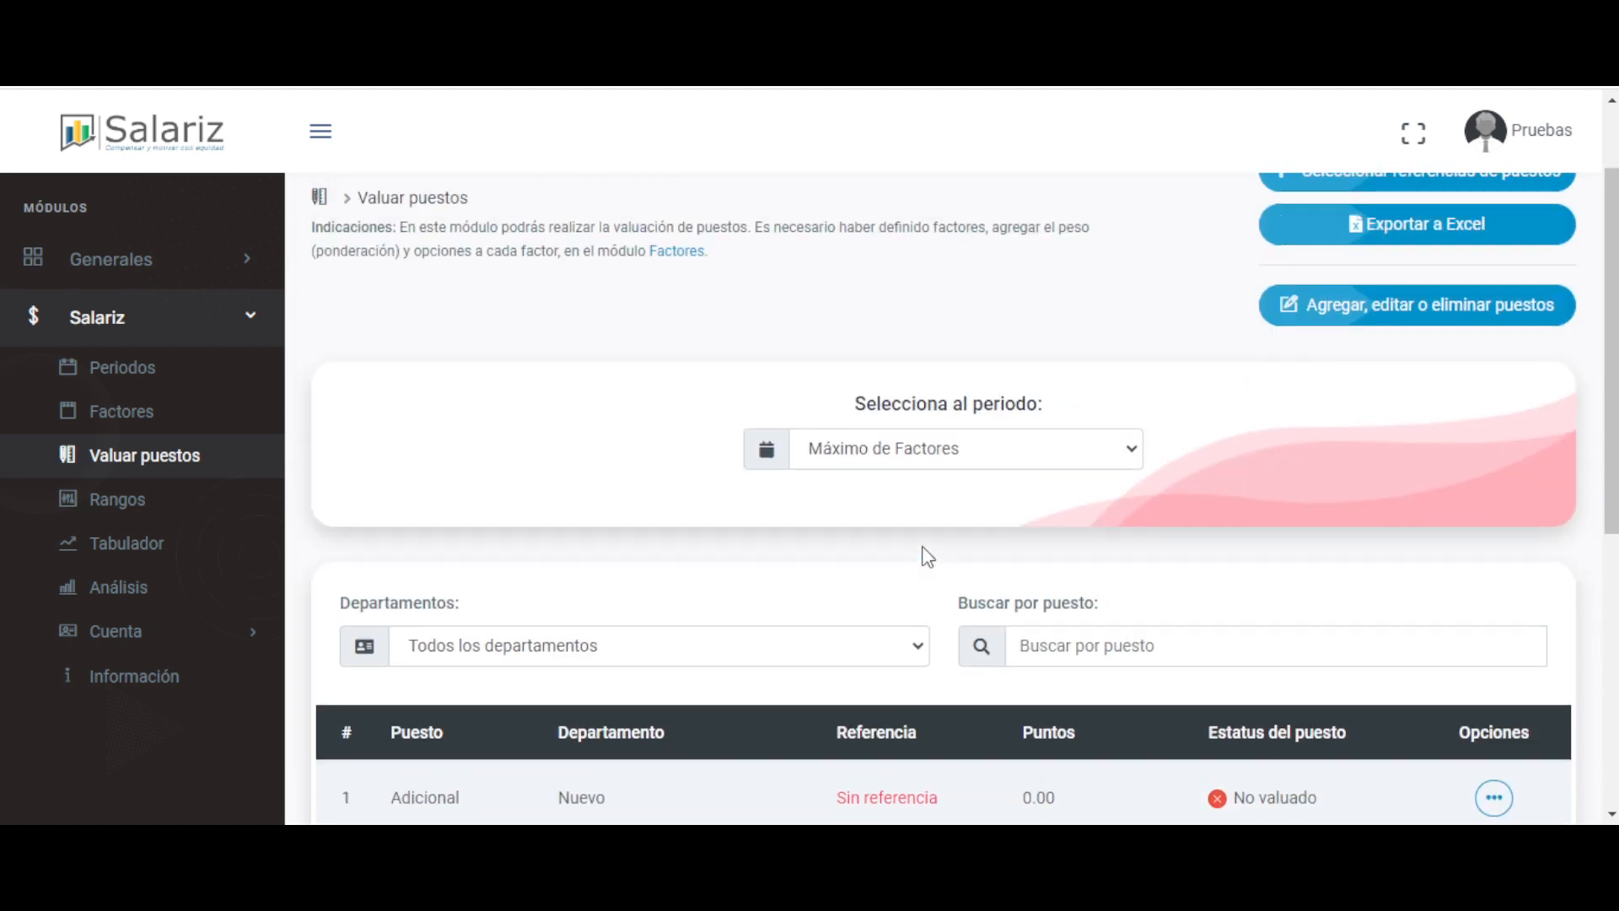
- Try to value the Adicional position in the Máximo de Factores period
{"action": "scroll", "coordinate": [925, 547], "scroll_direction": "down", "scroll_amount": 3}
{"action": "left_click", "coordinate": [1499, 557]}
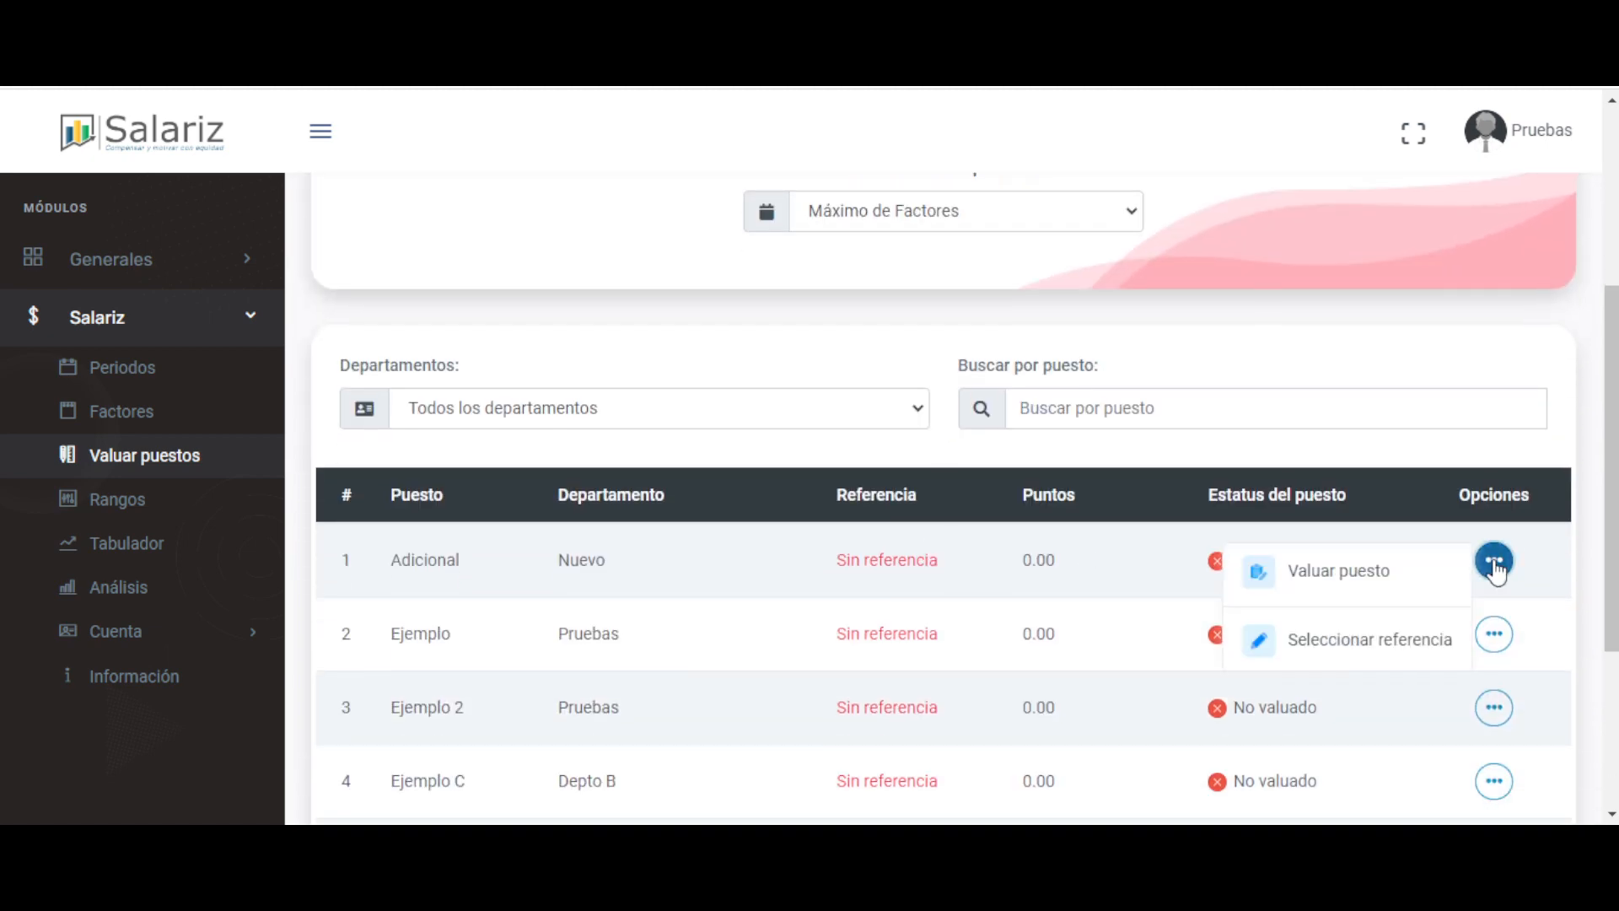
{"action": "left_click", "coordinate": [1368, 588]}
{"action": "left_click_drag", "start_coordinate": [628, 143], "coordinate": [922, 184]}
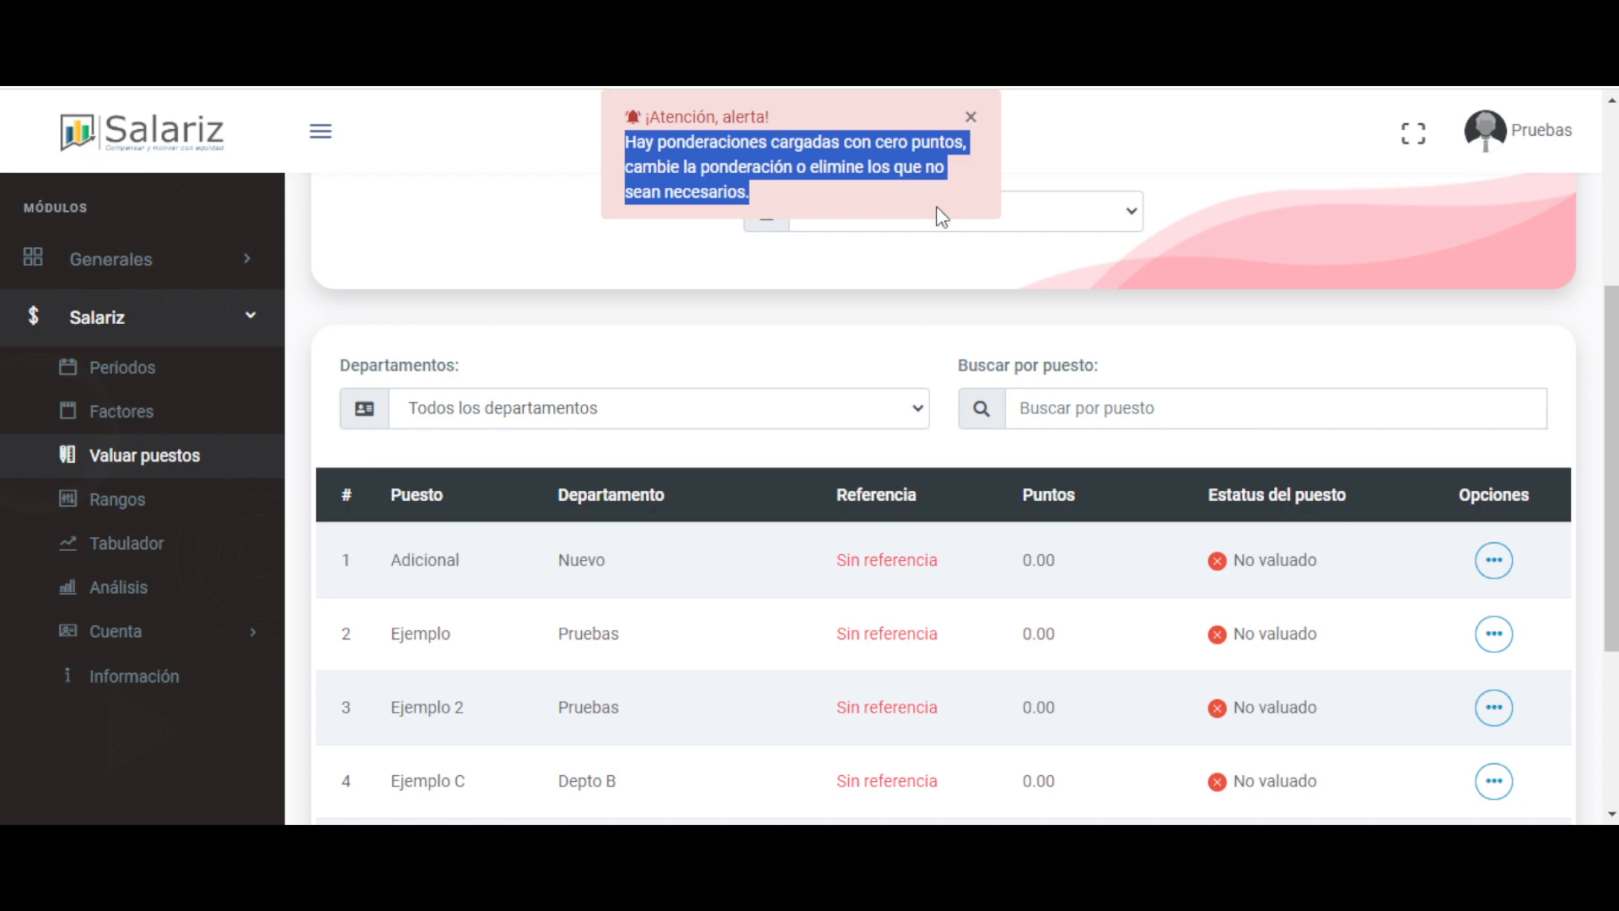
{"action": "left_click", "coordinate": [970, 118]}
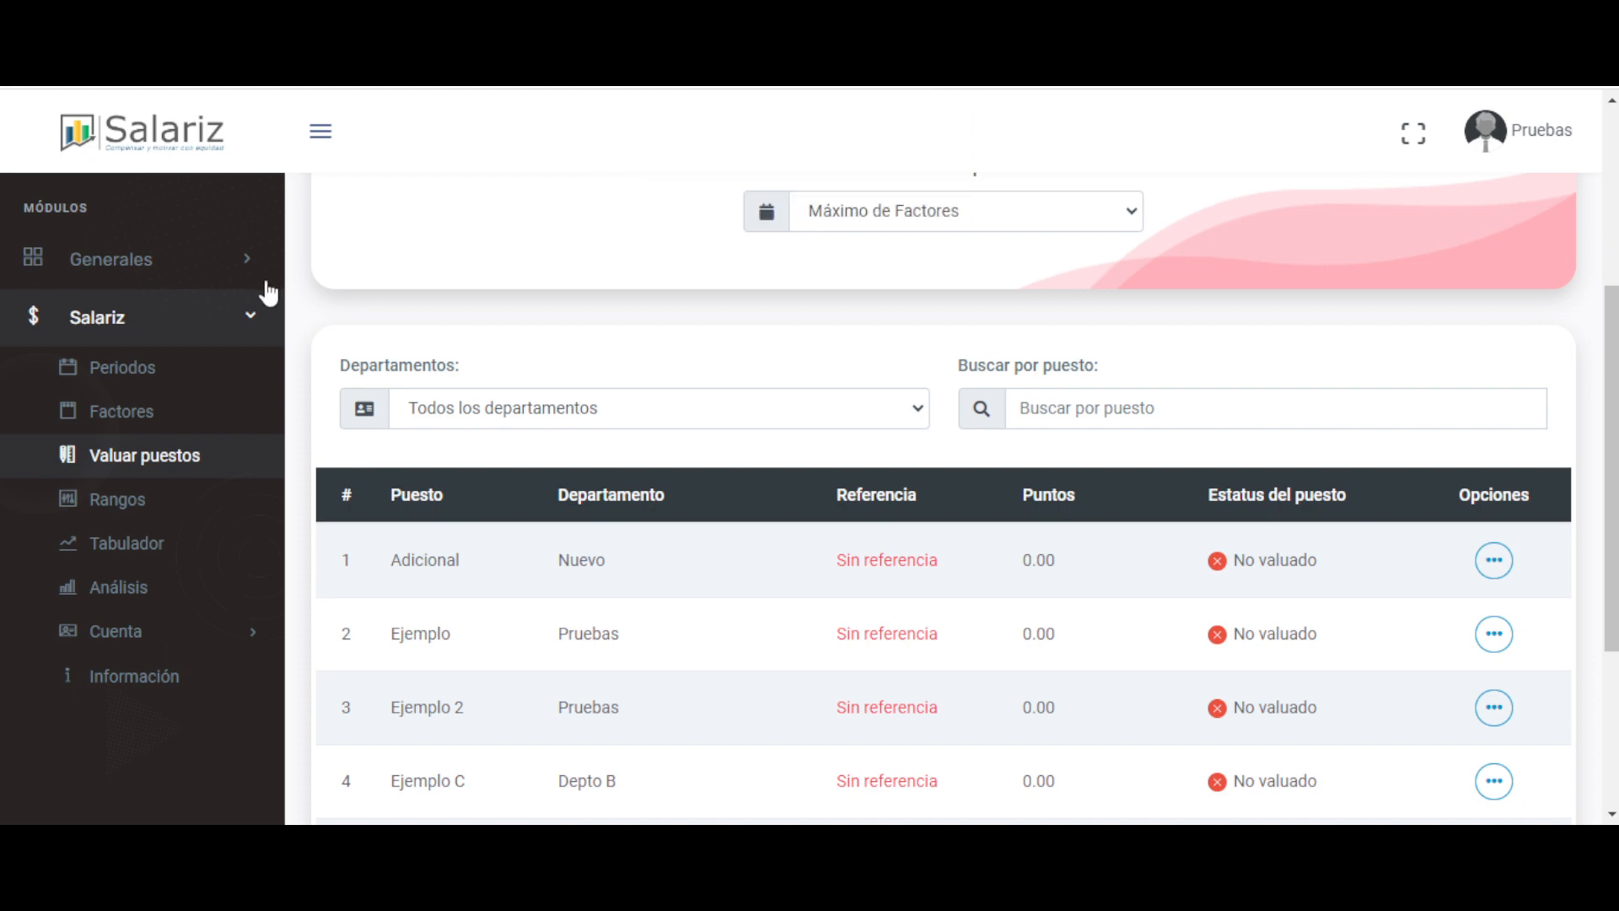
{"action": "left_click", "coordinate": [210, 261]}
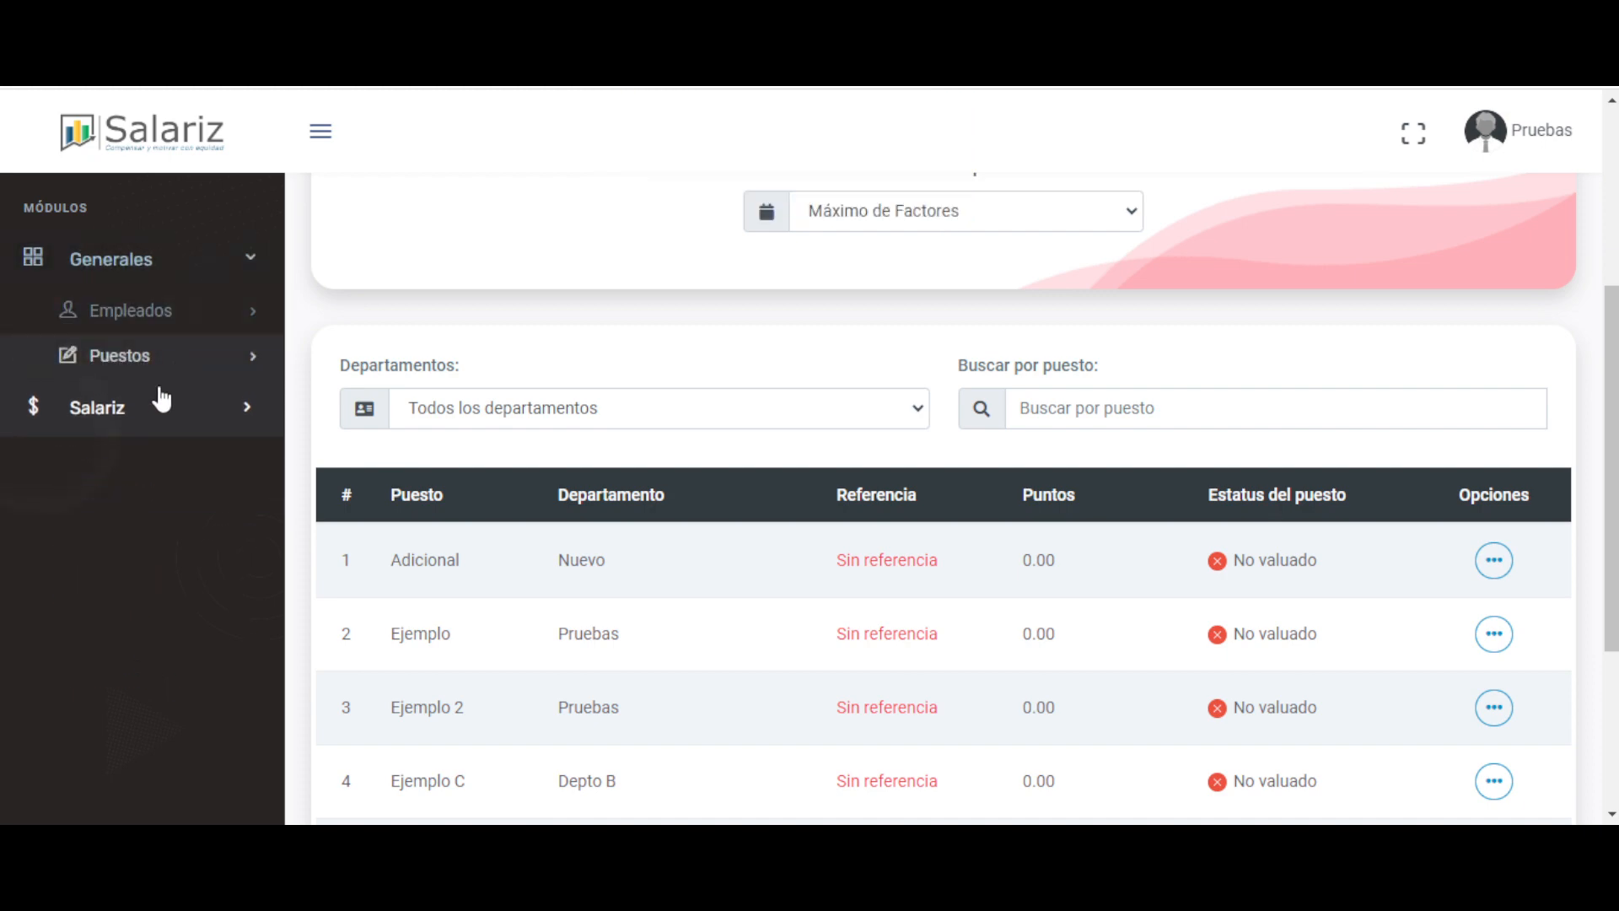
{"action": "left_click", "coordinate": [144, 414]}
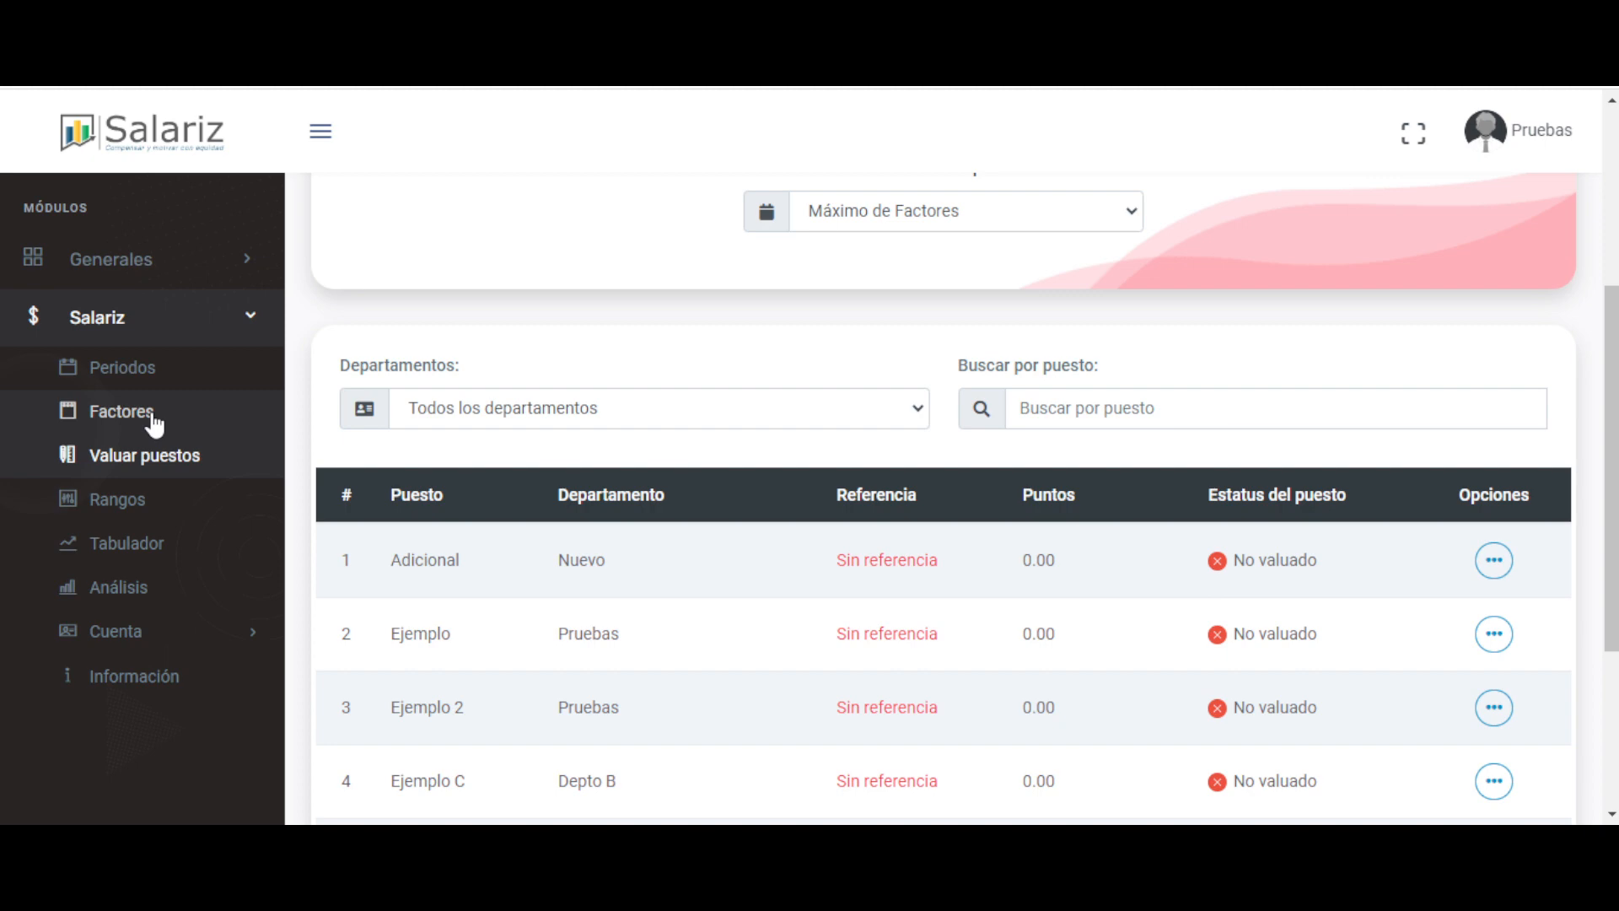
{"action": "scroll", "coordinate": [782, 648], "scroll_direction": "up", "scroll_amount": 5}
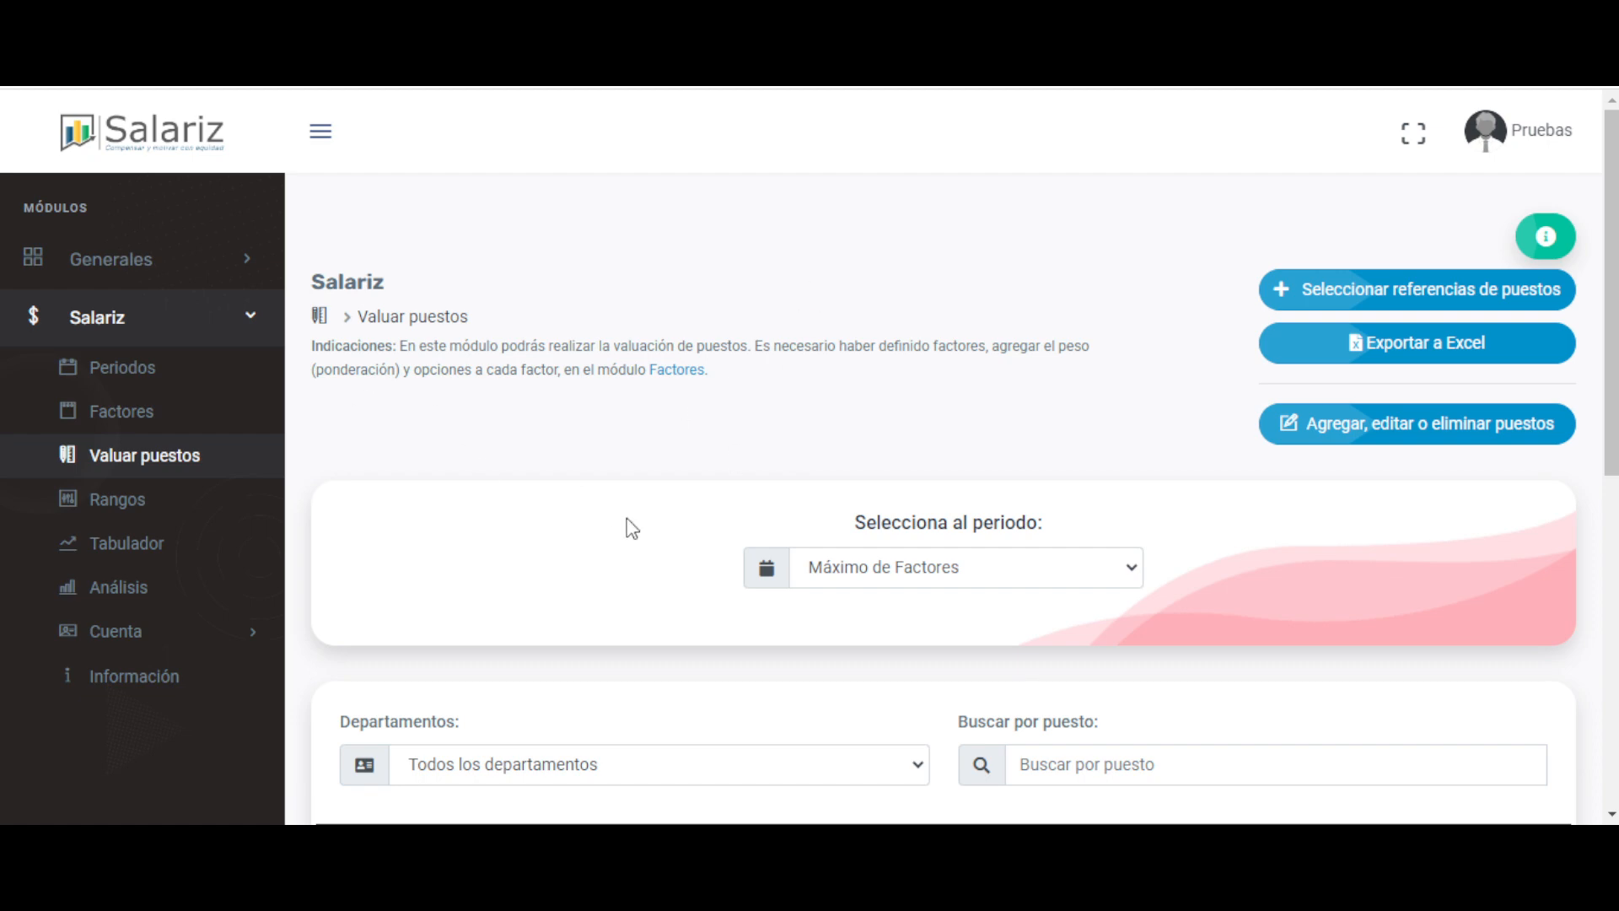
{"action": "scroll", "coordinate": [629, 527], "scroll_direction": "down", "scroll_amount": 5}
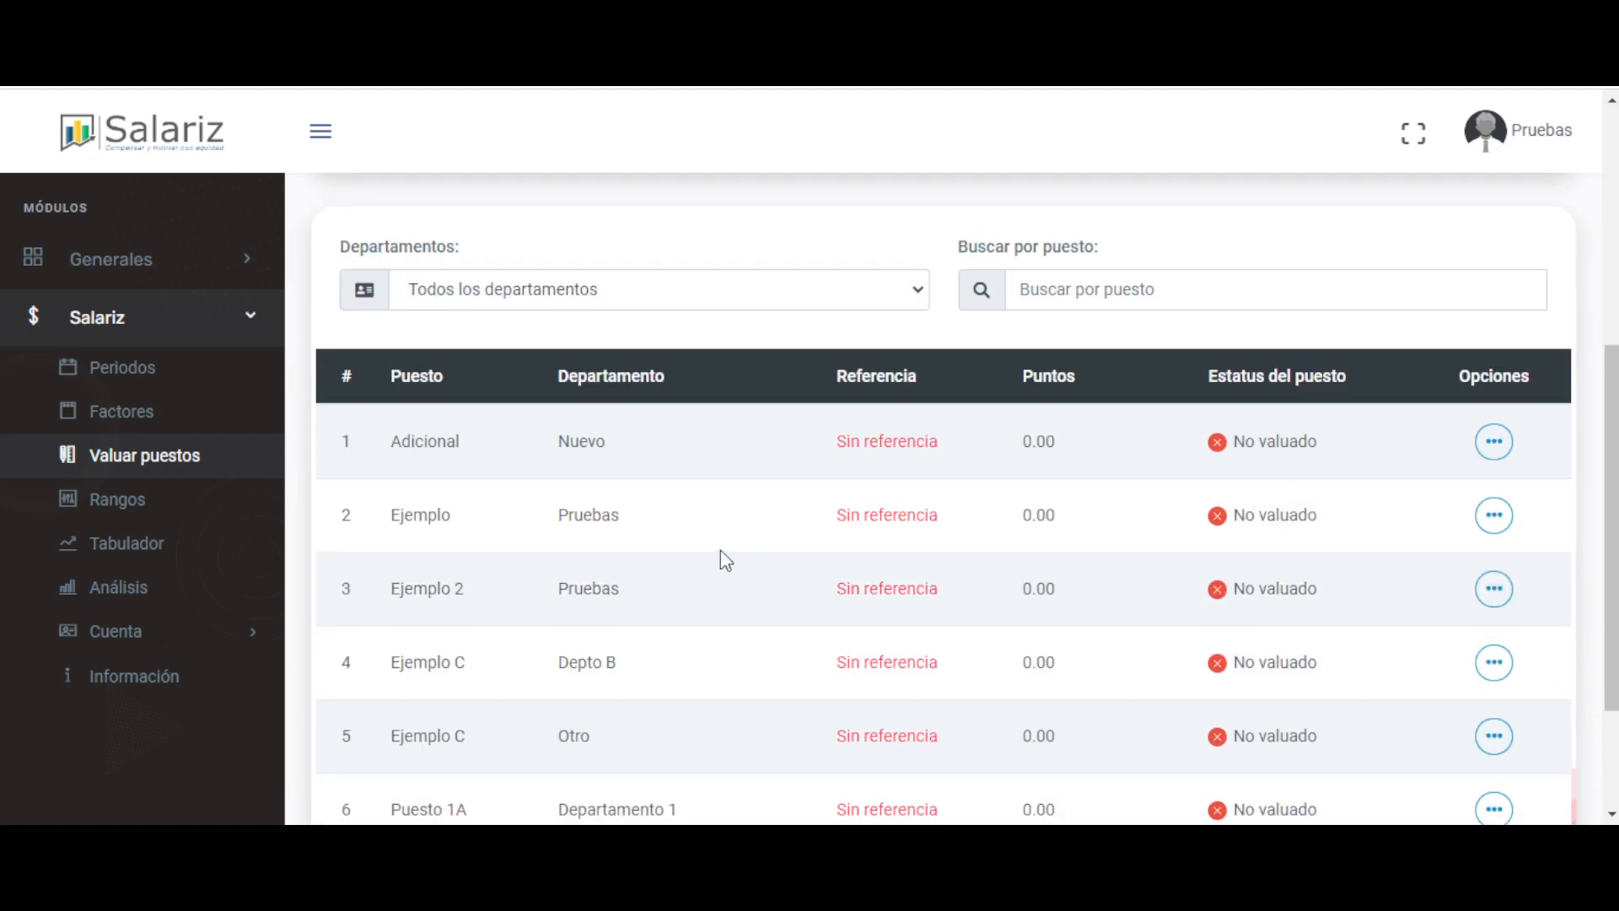
- Open the Factores module for the Máximo de Factores period and check the weighting of its factors
{"action": "left_click", "coordinate": [178, 417]}
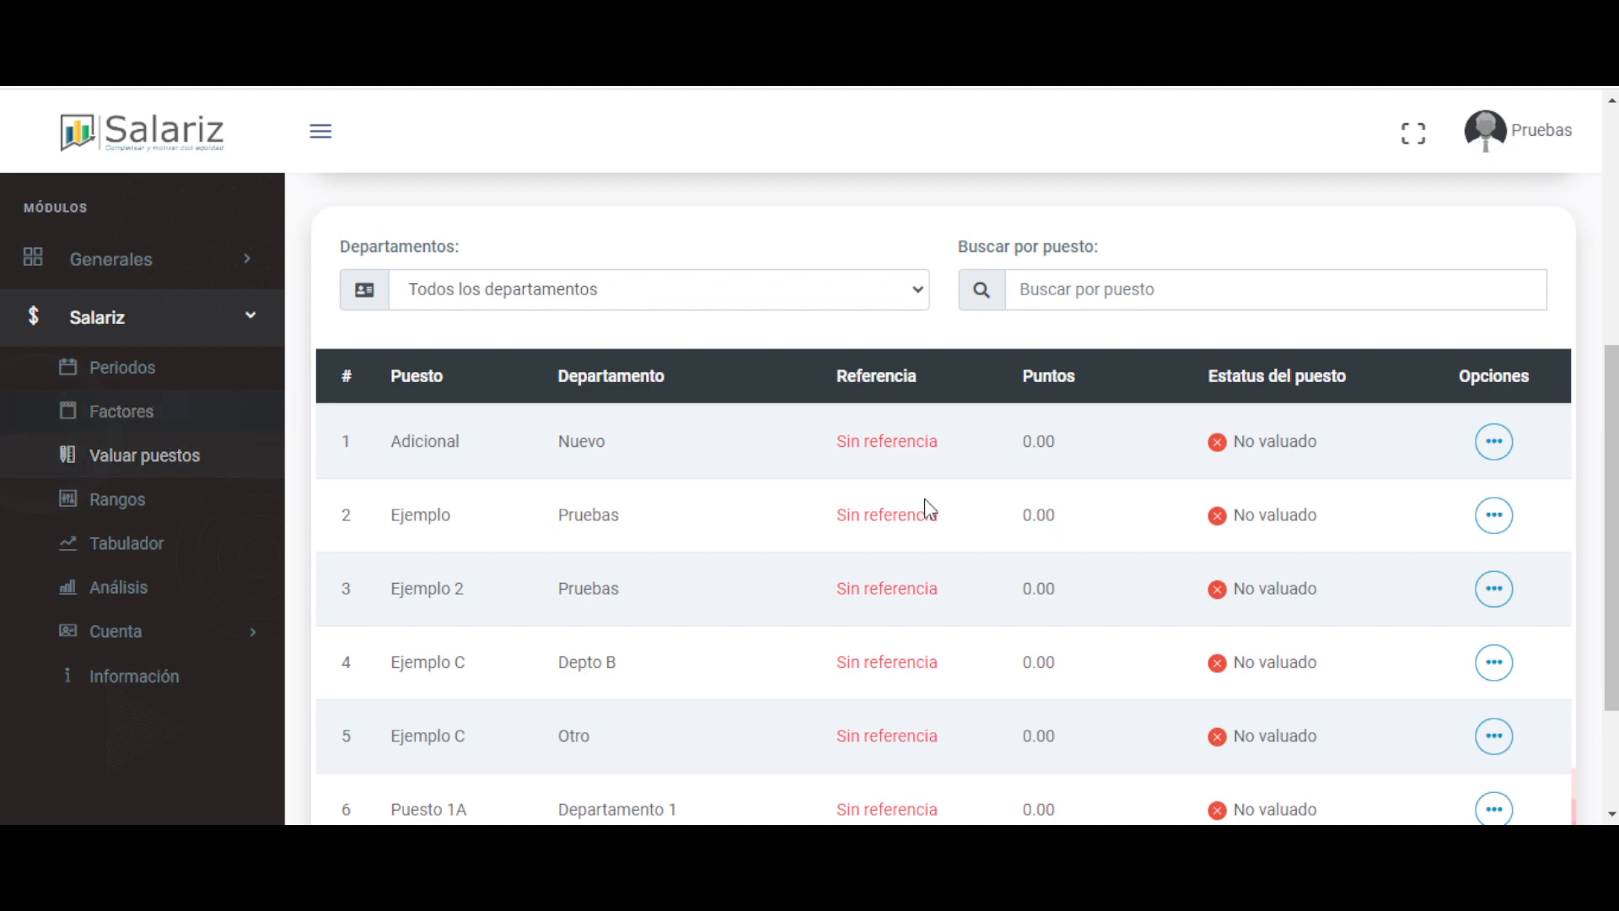
{"action": "scroll", "coordinate": [928, 508], "scroll_direction": "down", "scroll_amount": 2}
{"action": "scroll", "coordinate": [930, 509], "scroll_direction": "down", "scroll_amount": 8}
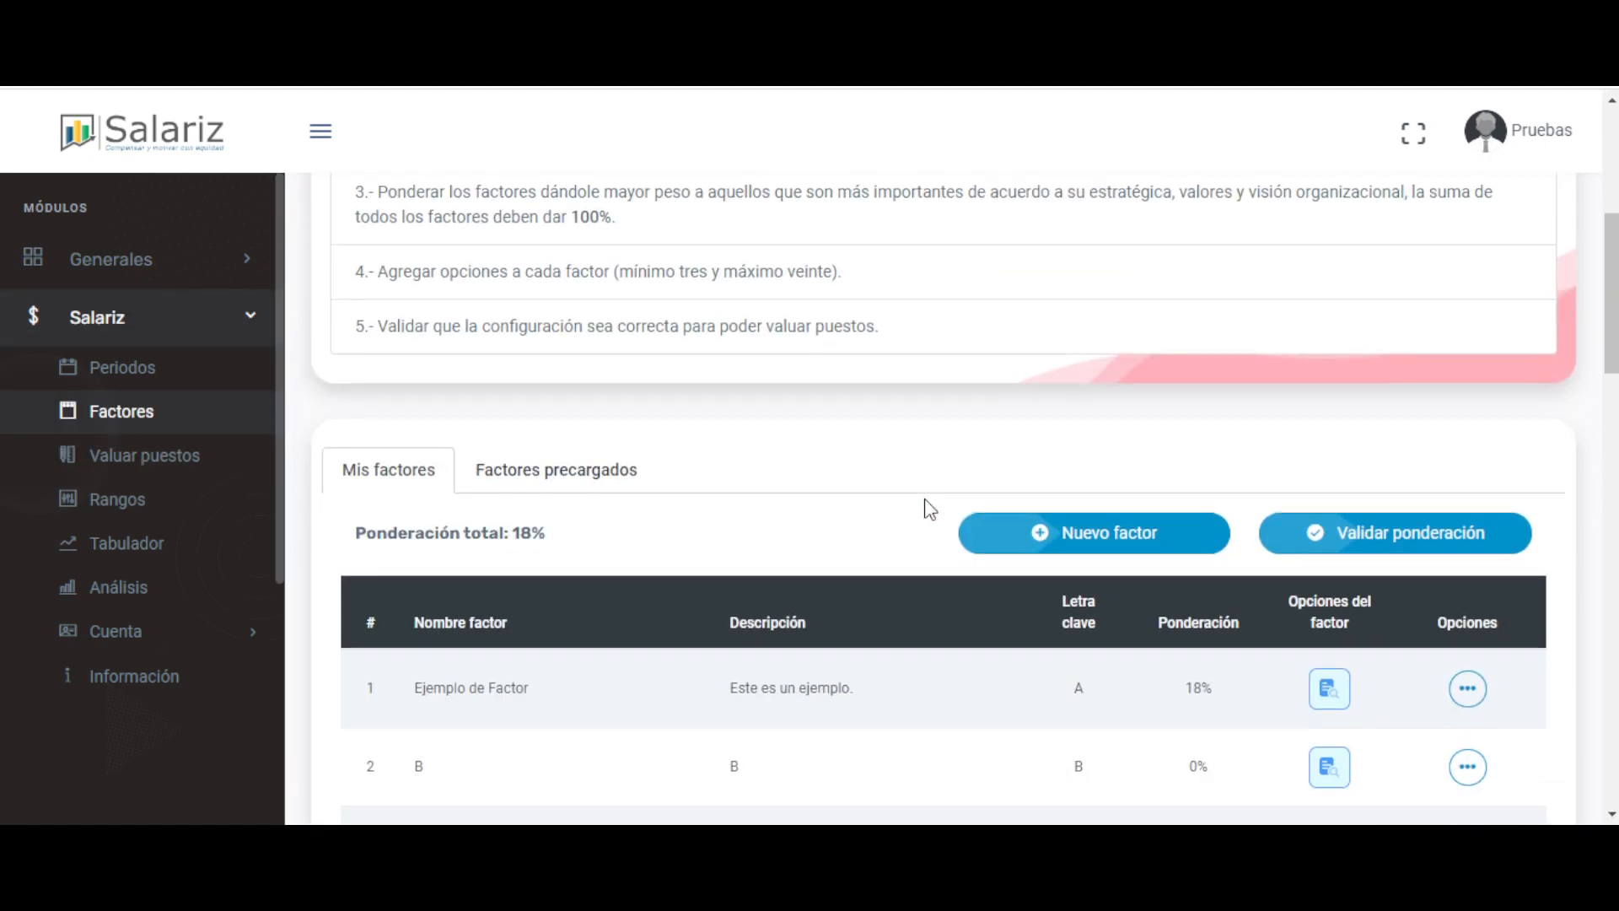
{"action": "scroll", "coordinate": [930, 508], "scroll_direction": "up", "scroll_amount": 6}
{"action": "scroll", "coordinate": [924, 509], "scroll_direction": "up", "scroll_amount": 4}
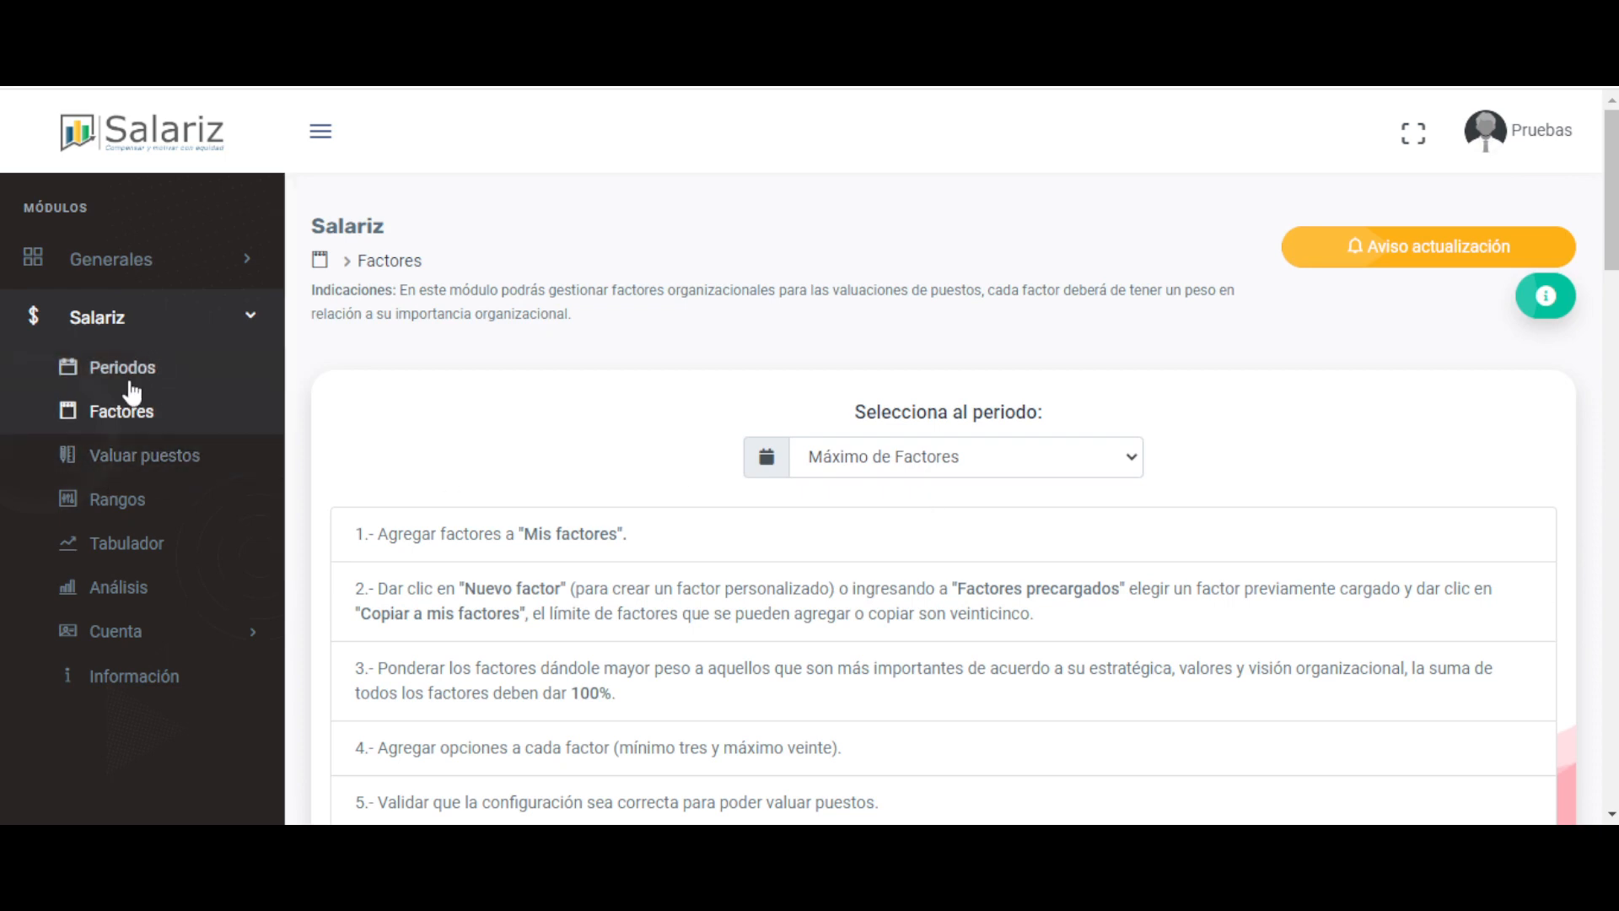
- Return to the Valuar puestos module and select the Valuar Puestos period
{"action": "left_click", "coordinate": [179, 466]}
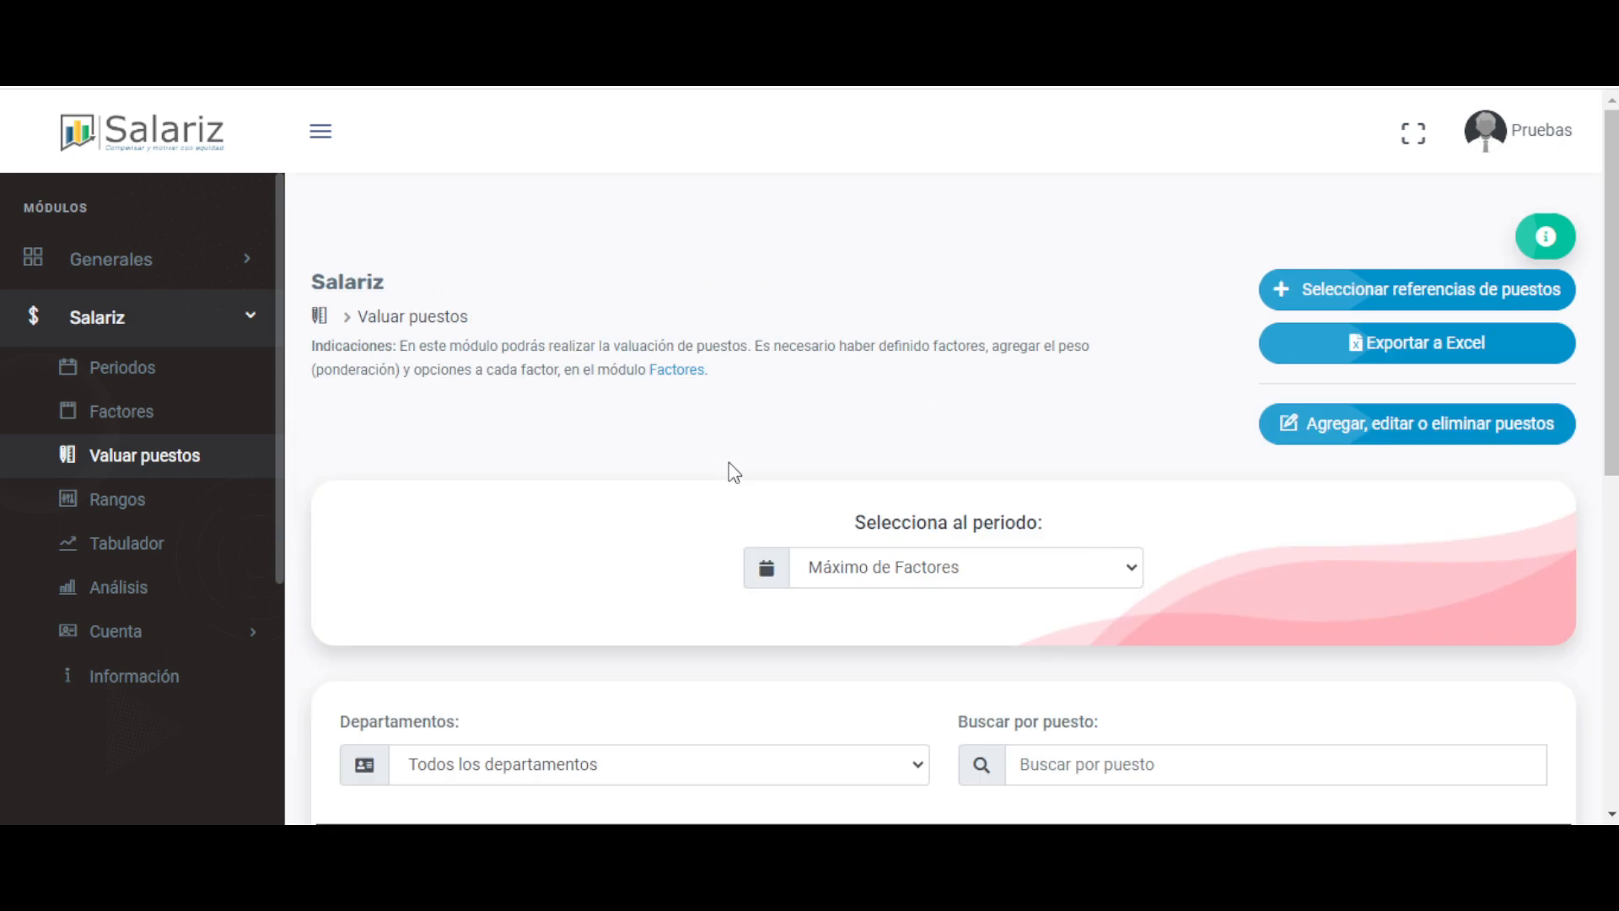
{"action": "scroll", "coordinate": [728, 464], "scroll_direction": "down", "scroll_amount": 3}
{"action": "scroll", "coordinate": [734, 475], "scroll_direction": "up", "scroll_amount": 3}
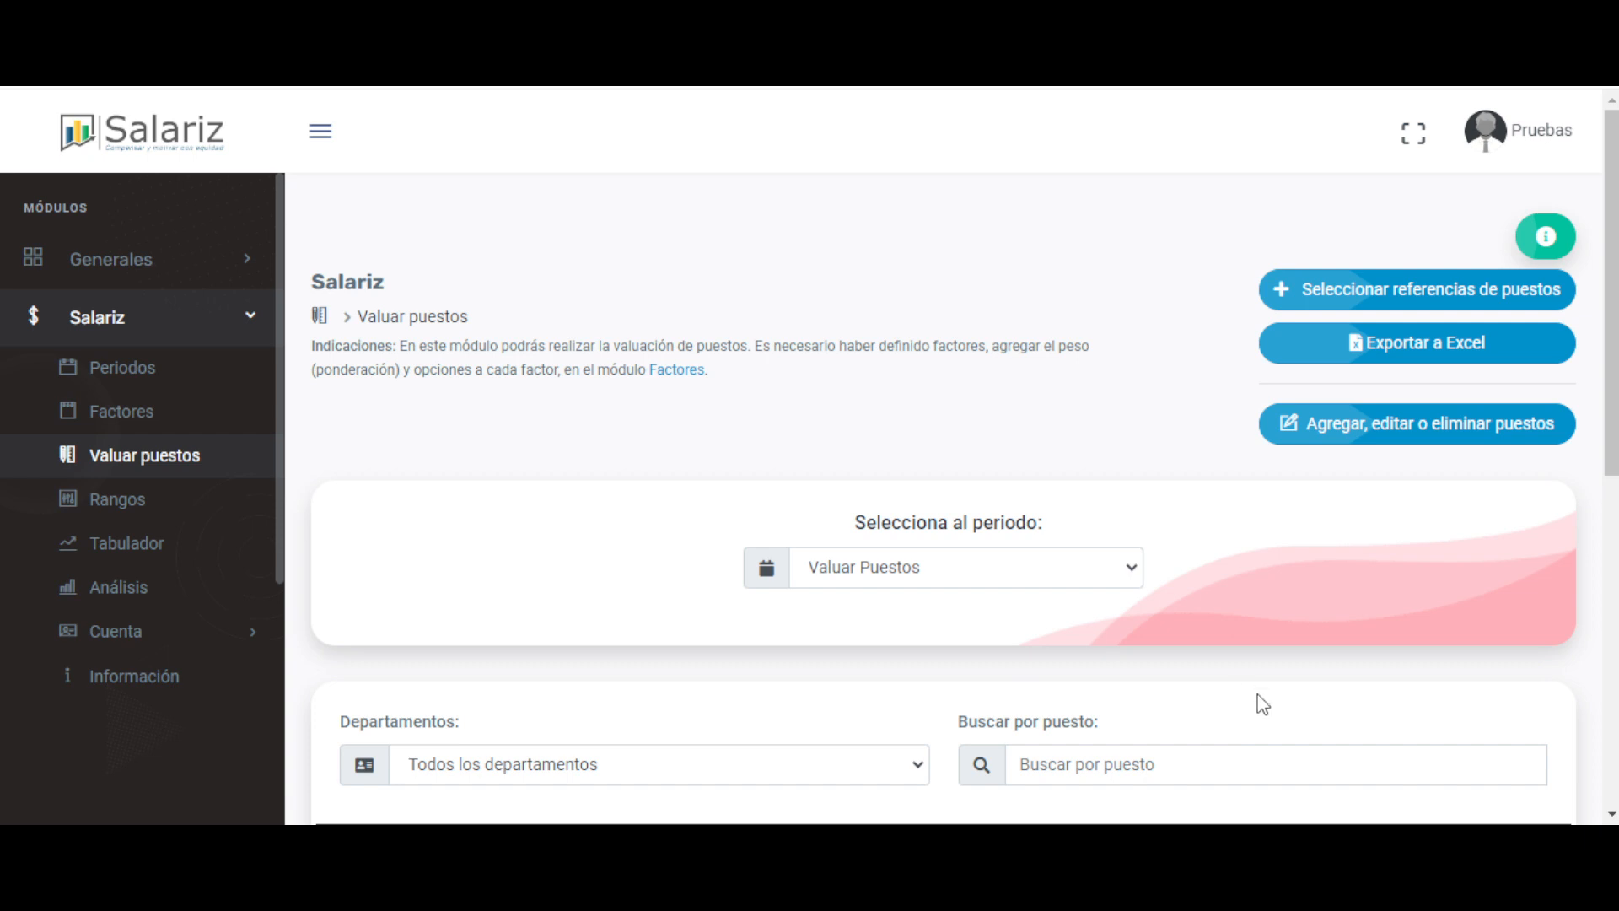
{"action": "left_click_drag", "start_coordinate": [868, 523], "coordinate": [780, 581]}
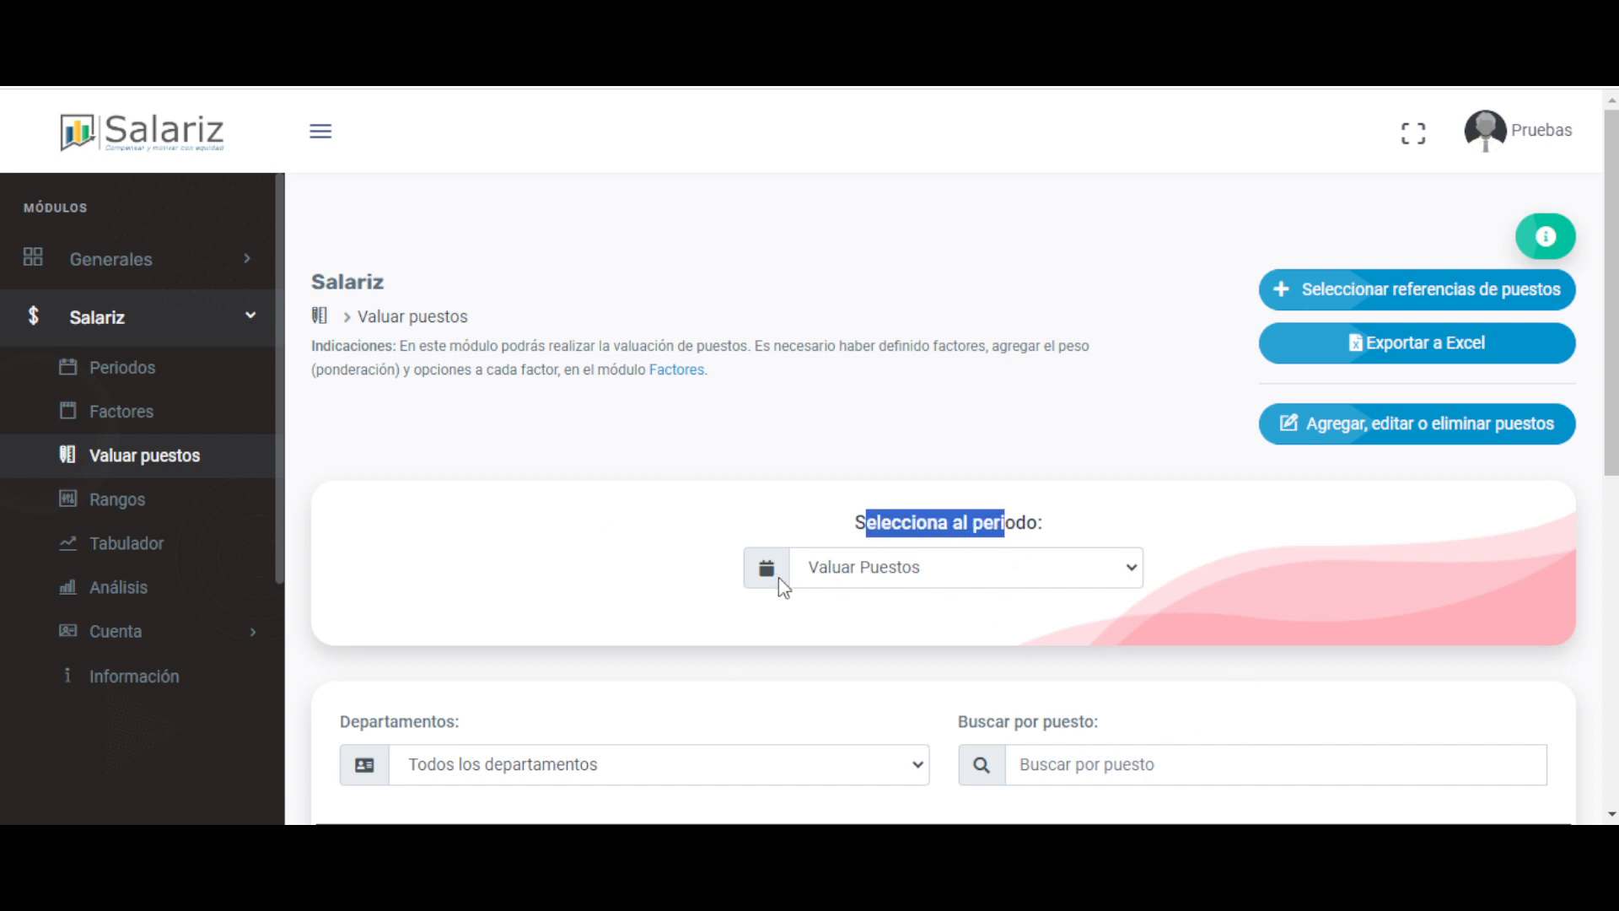
- Open the Factores module for the Valuar Puestos period and review its factors and their weights
{"action": "left_click", "coordinate": [194, 421]}
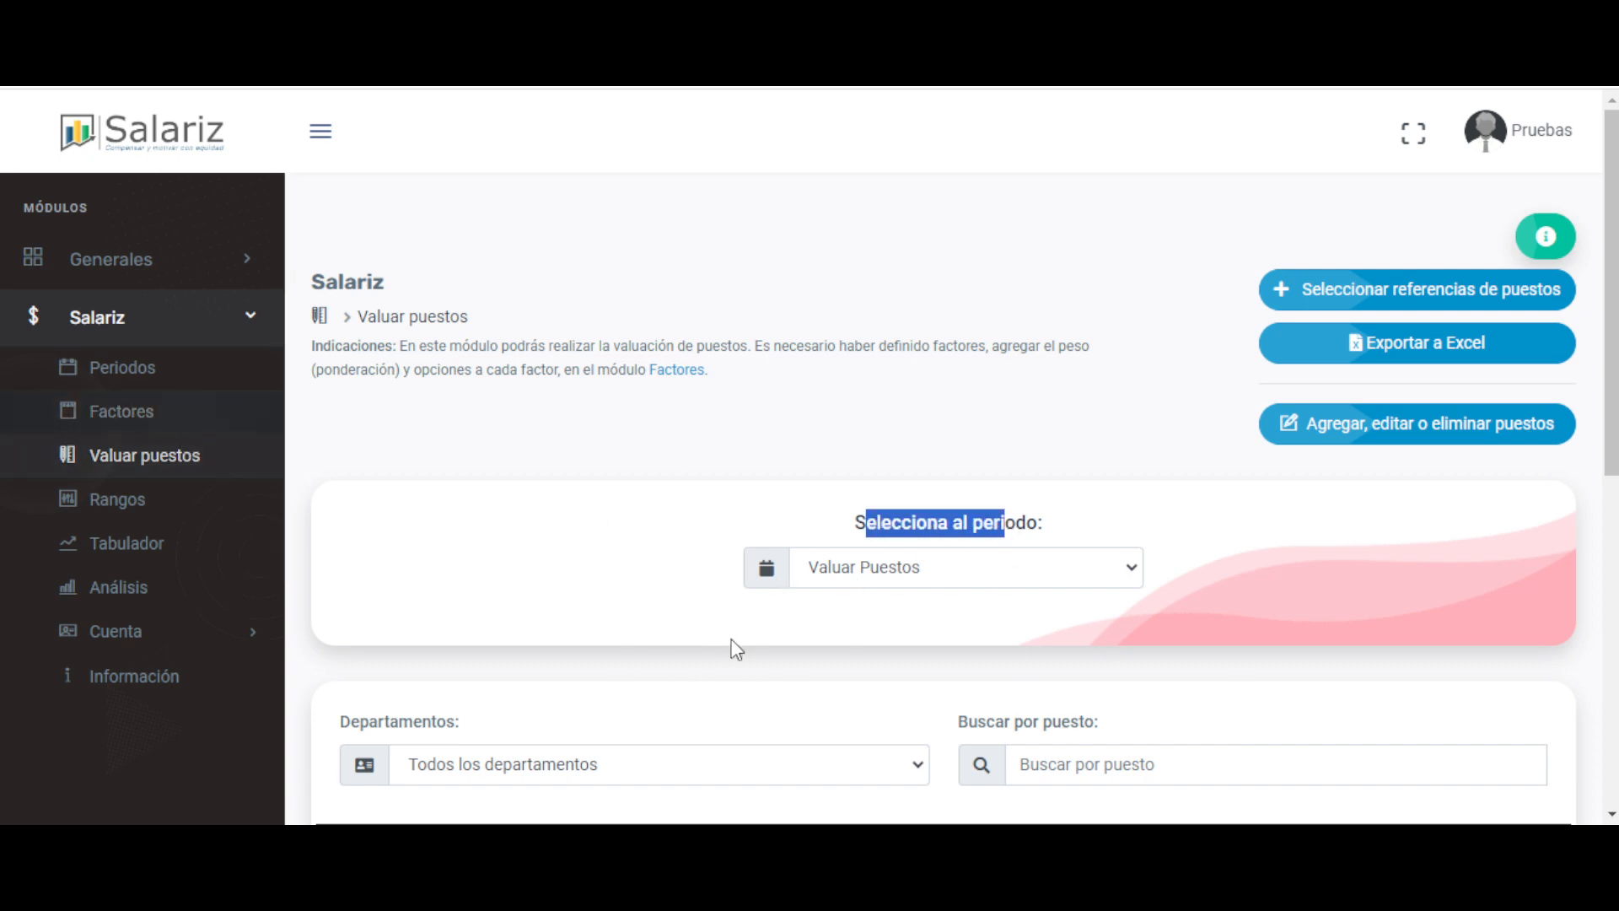
{"action": "scroll", "coordinate": [735, 649], "scroll_direction": "down", "scroll_amount": 10}
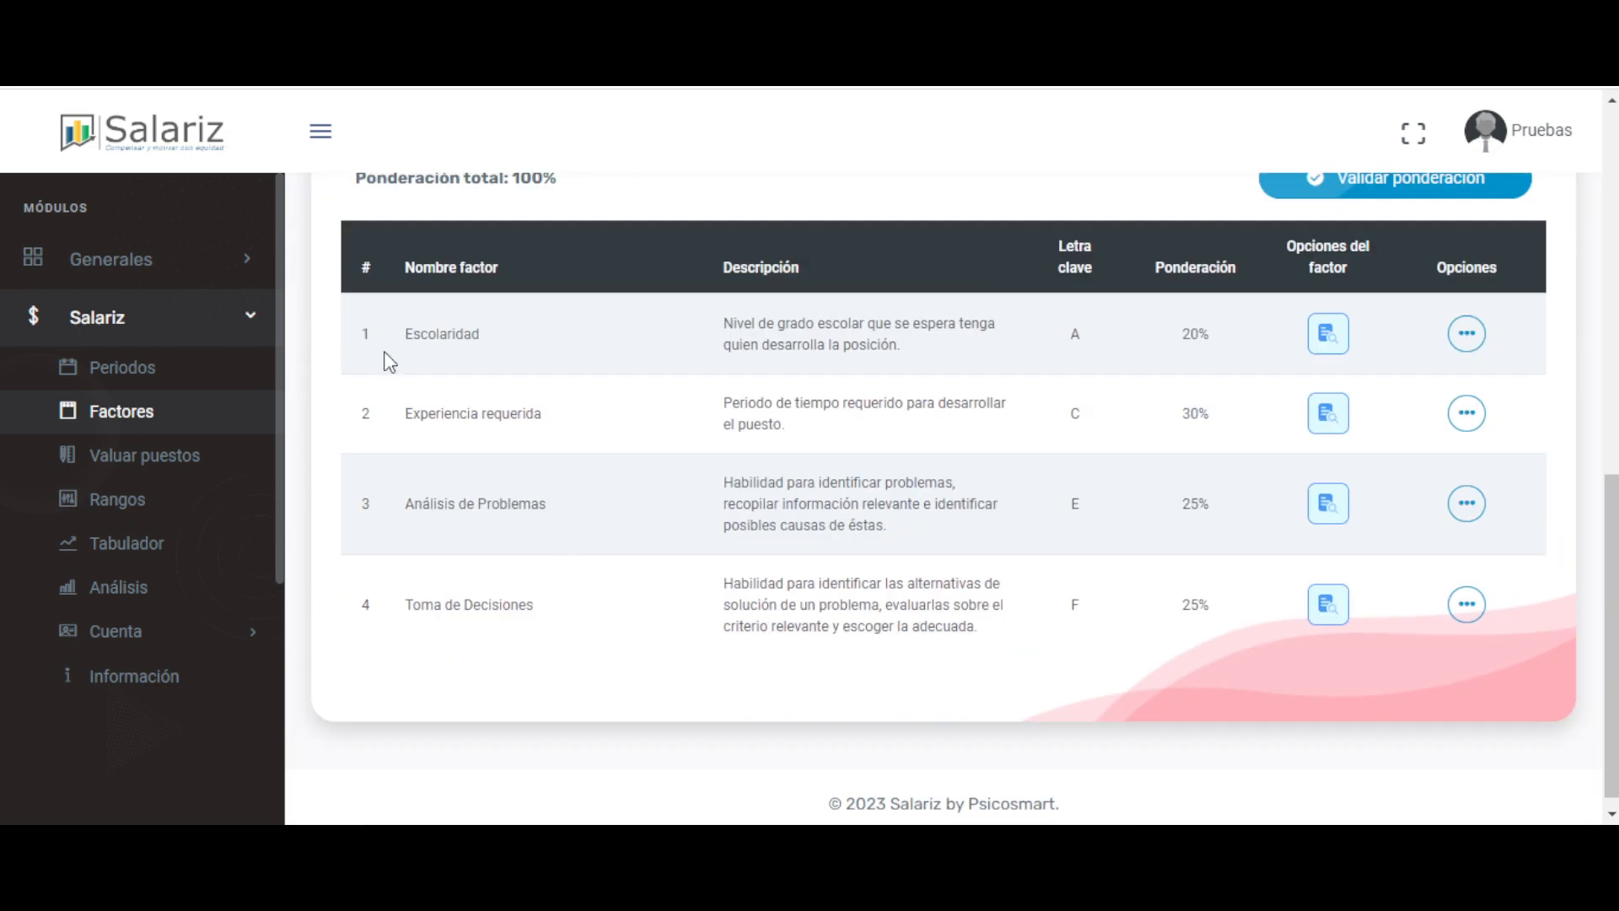
{"action": "left_click_drag", "start_coordinate": [403, 334], "coordinate": [707, 611]}
{"action": "left_click", "coordinate": [712, 613]}
- Review the options defined for the Escolaridad factor, and return to the list of factors
{"action": "left_click", "coordinate": [1314, 339]}
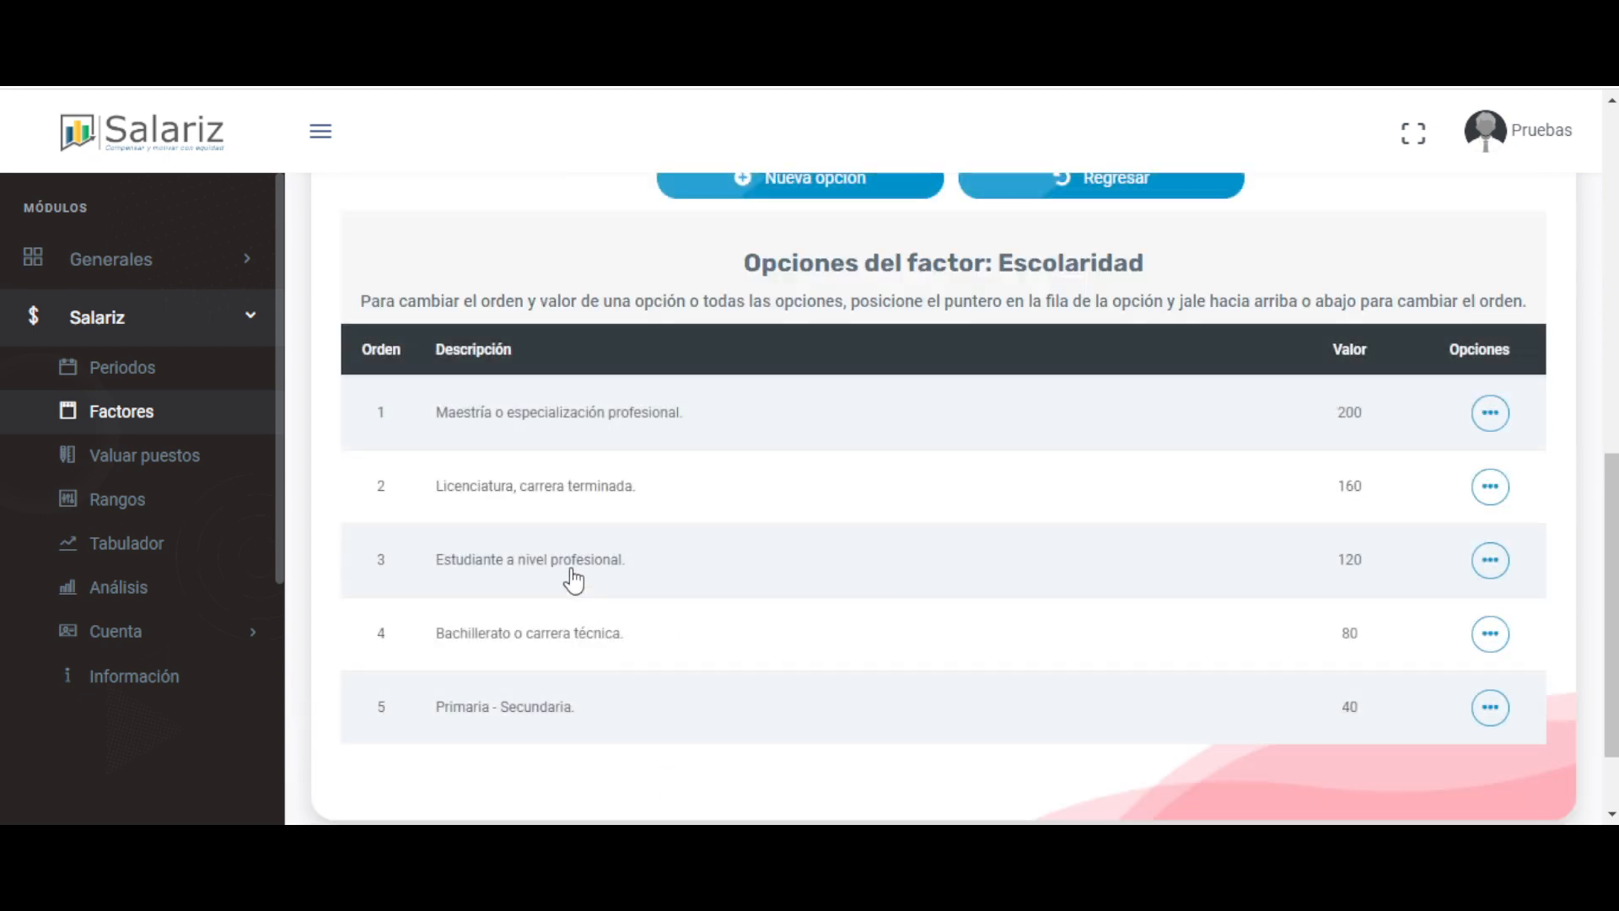
{"action": "left_click_drag", "start_coordinate": [489, 413], "coordinate": [552, 403]}
{"action": "scroll", "coordinate": [843, 472], "scroll_direction": "up", "scroll_amount": 3}
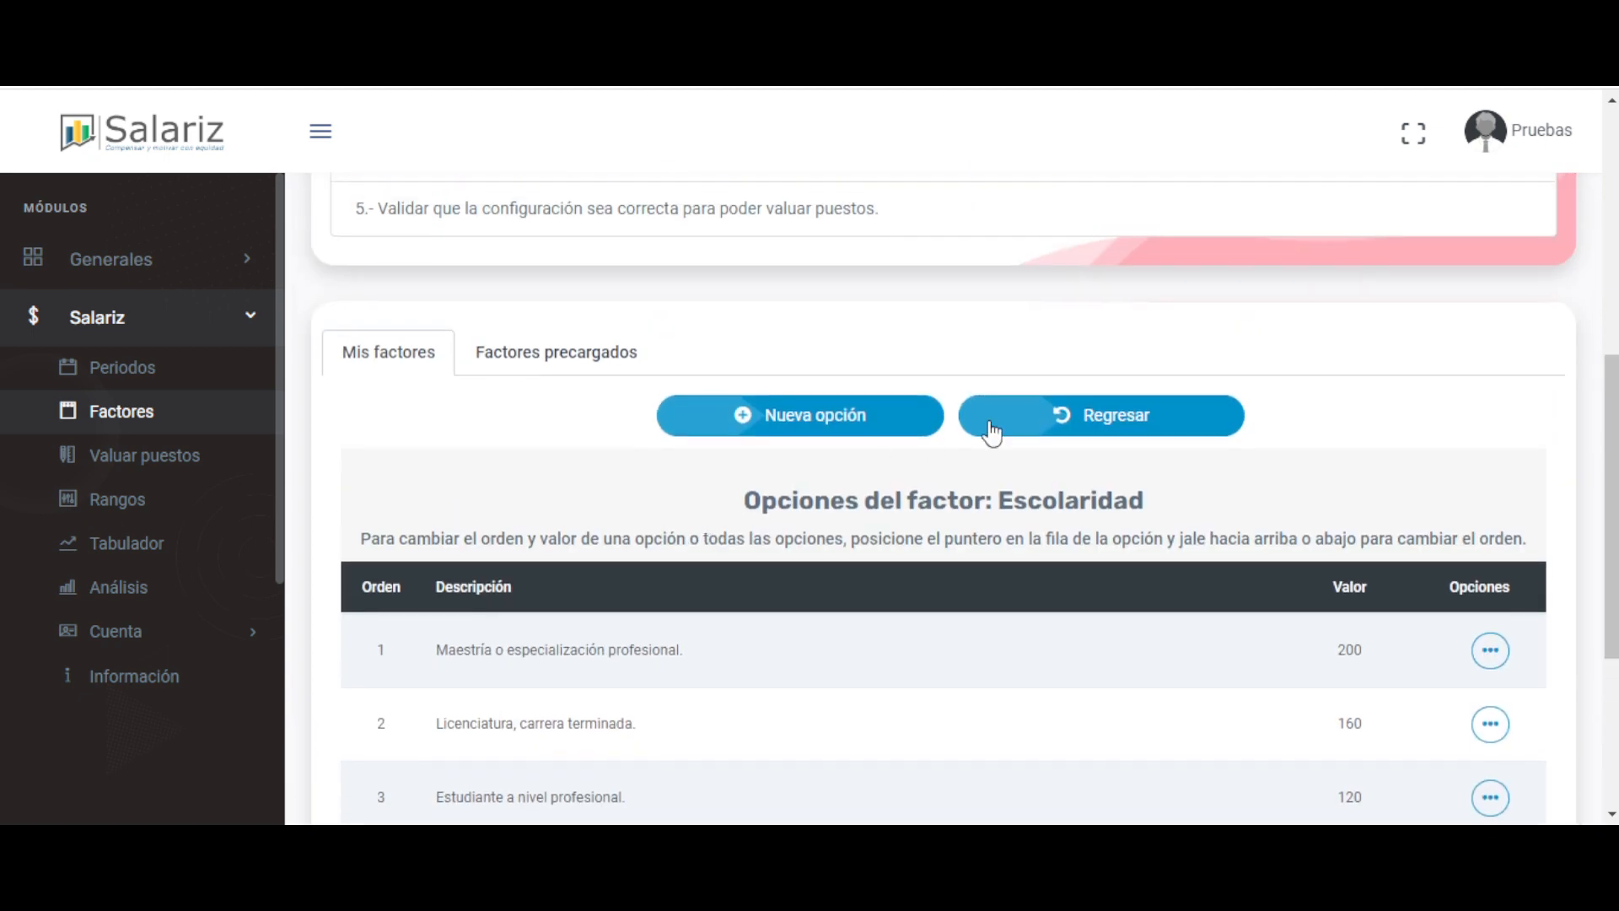
{"action": "left_click", "coordinate": [1096, 416]}
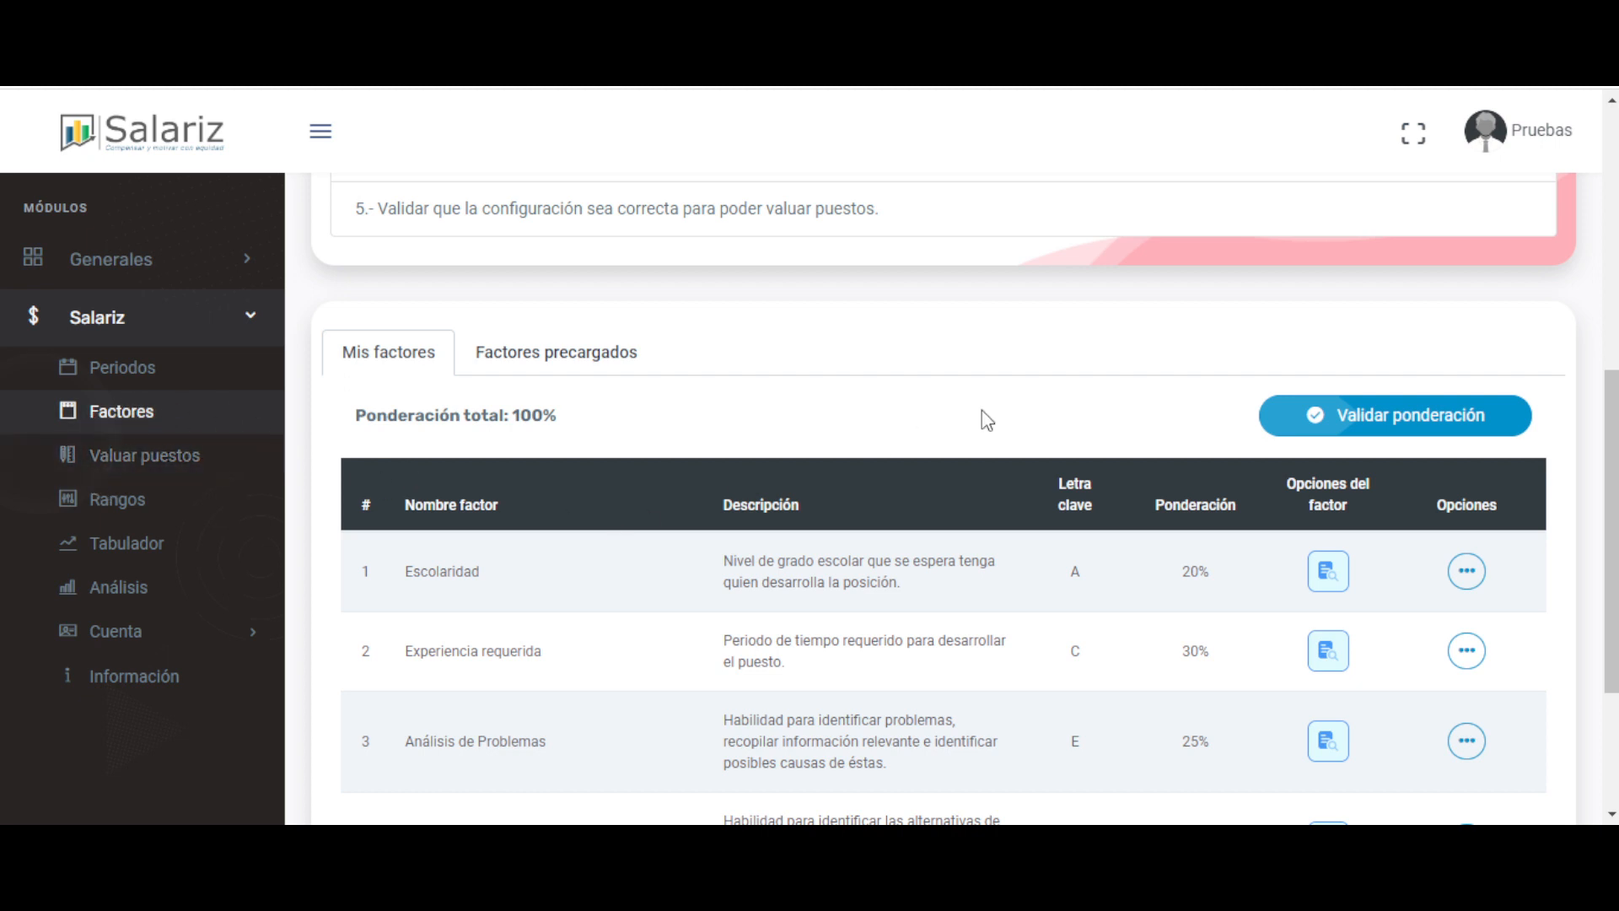
- Reopen the Escolaridad factor's options and check the value assigned to each one
{"action": "left_click", "coordinate": [1326, 571]}
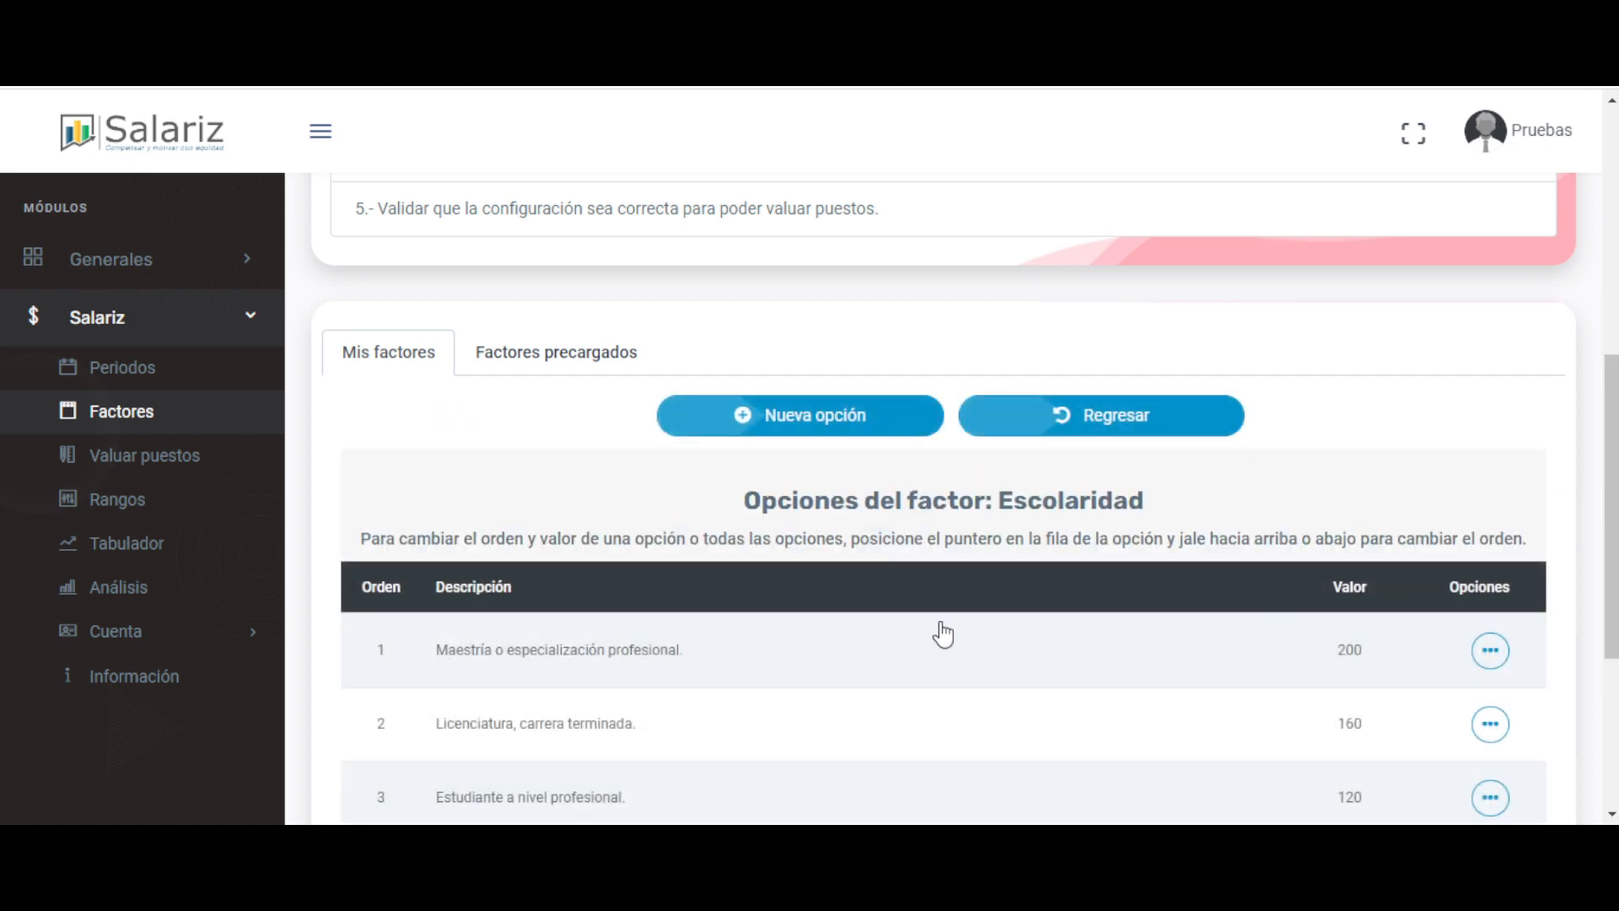
{"action": "scroll", "coordinate": [942, 634], "scroll_direction": "down", "scroll_amount": 3}
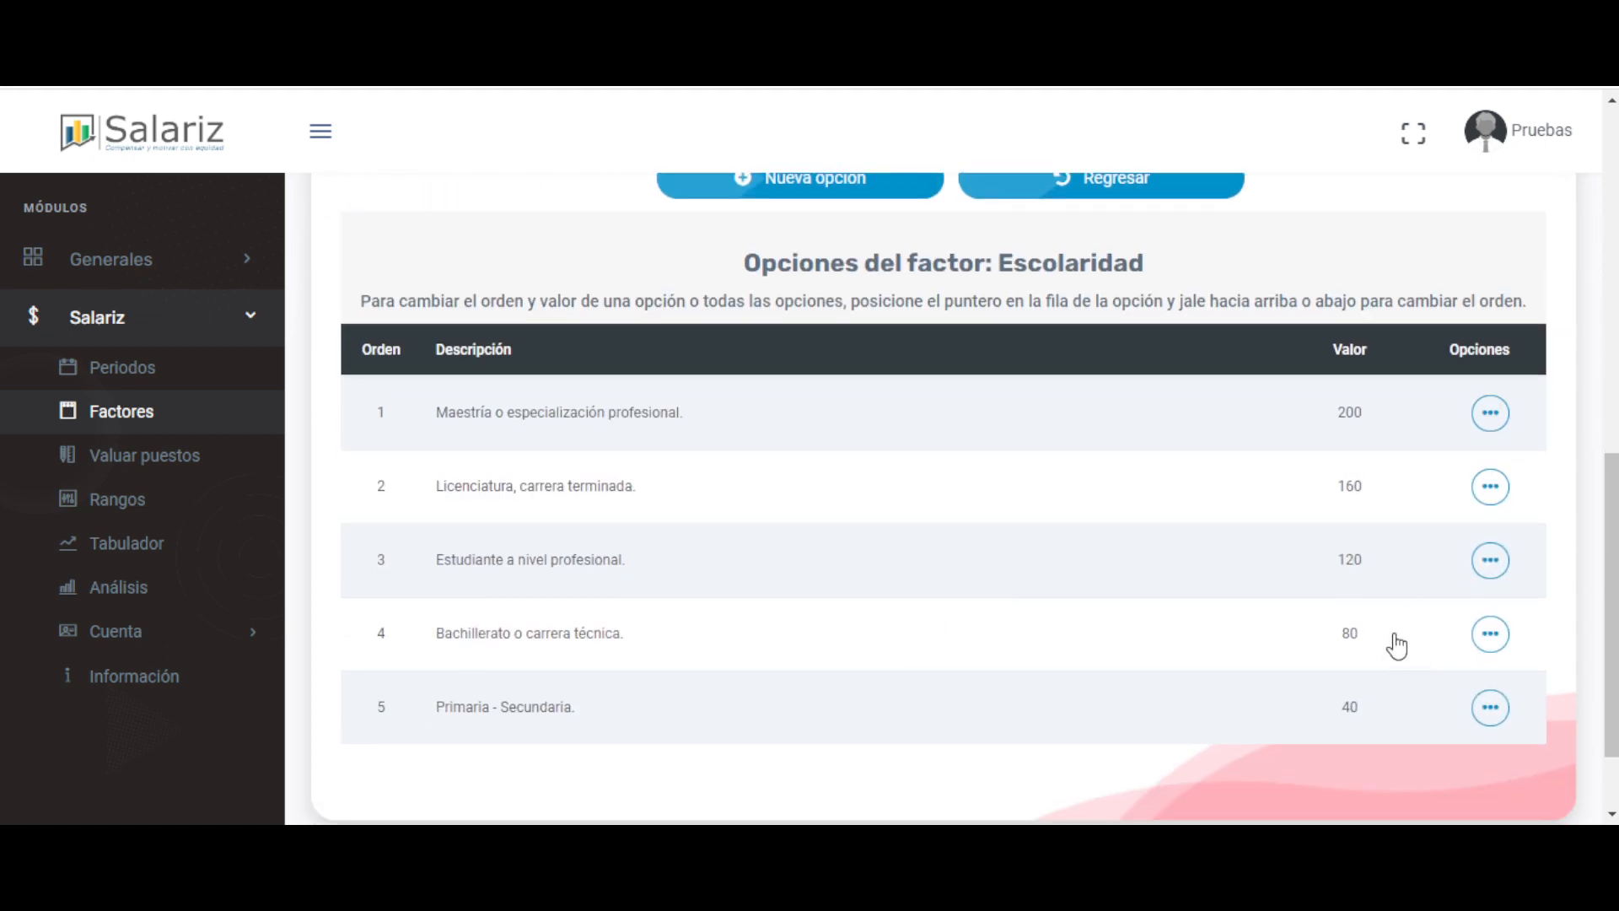
{"action": "scroll", "coordinate": [1192, 658], "scroll_direction": "up", "scroll_amount": 4}
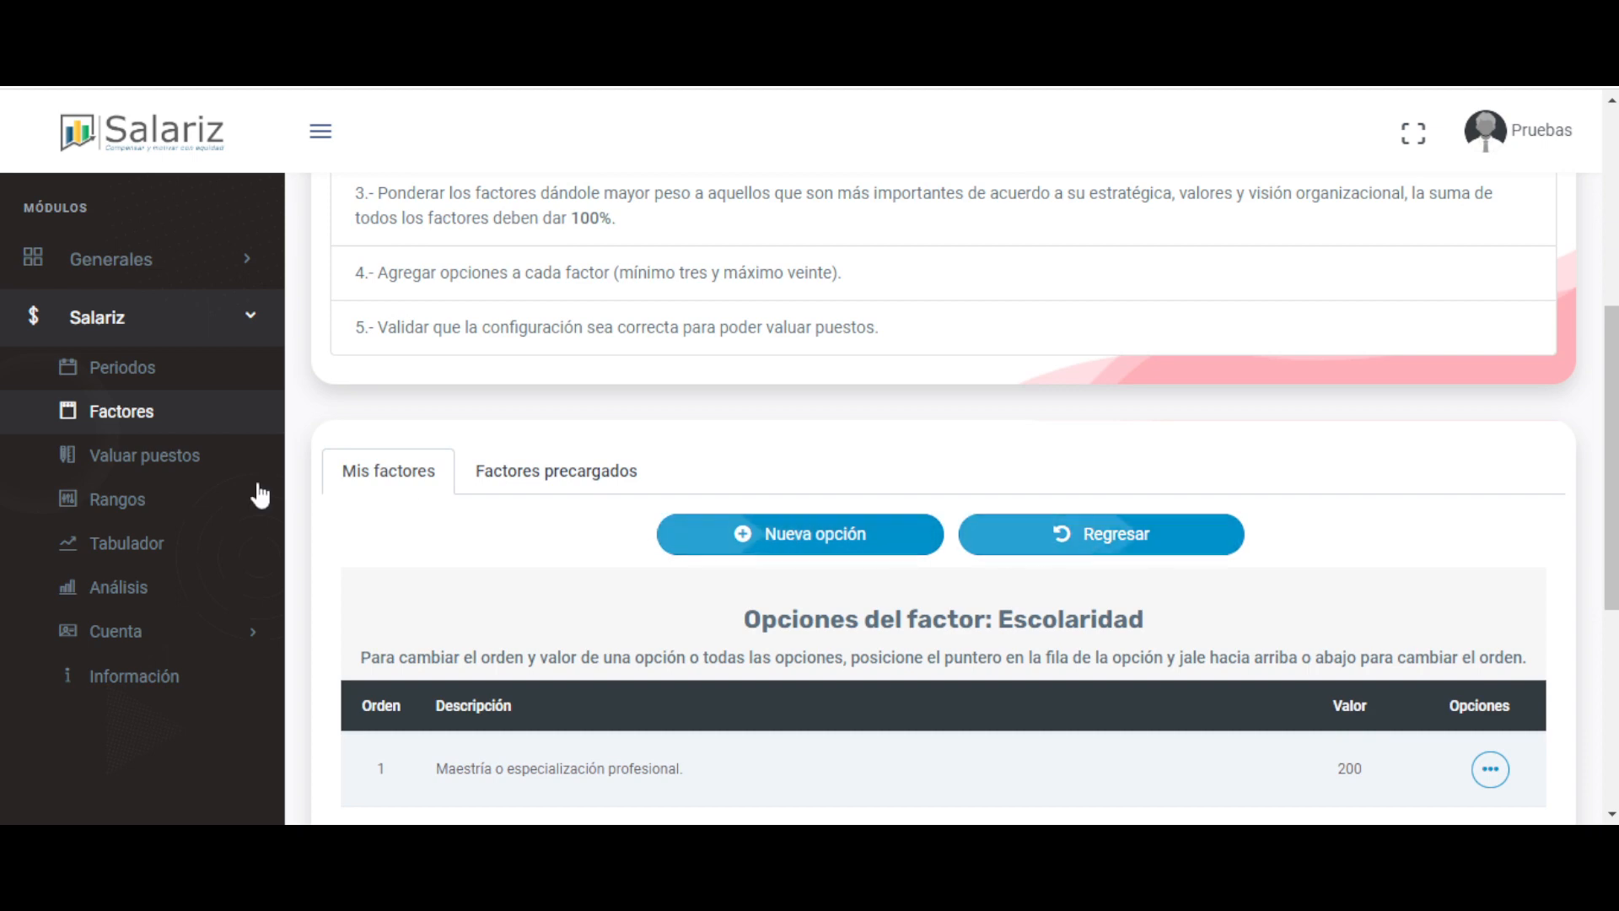
- Return to the Valuar puestos module and look through the positions listed for the Valuar Puestos period
{"action": "left_click", "coordinate": [197, 459]}
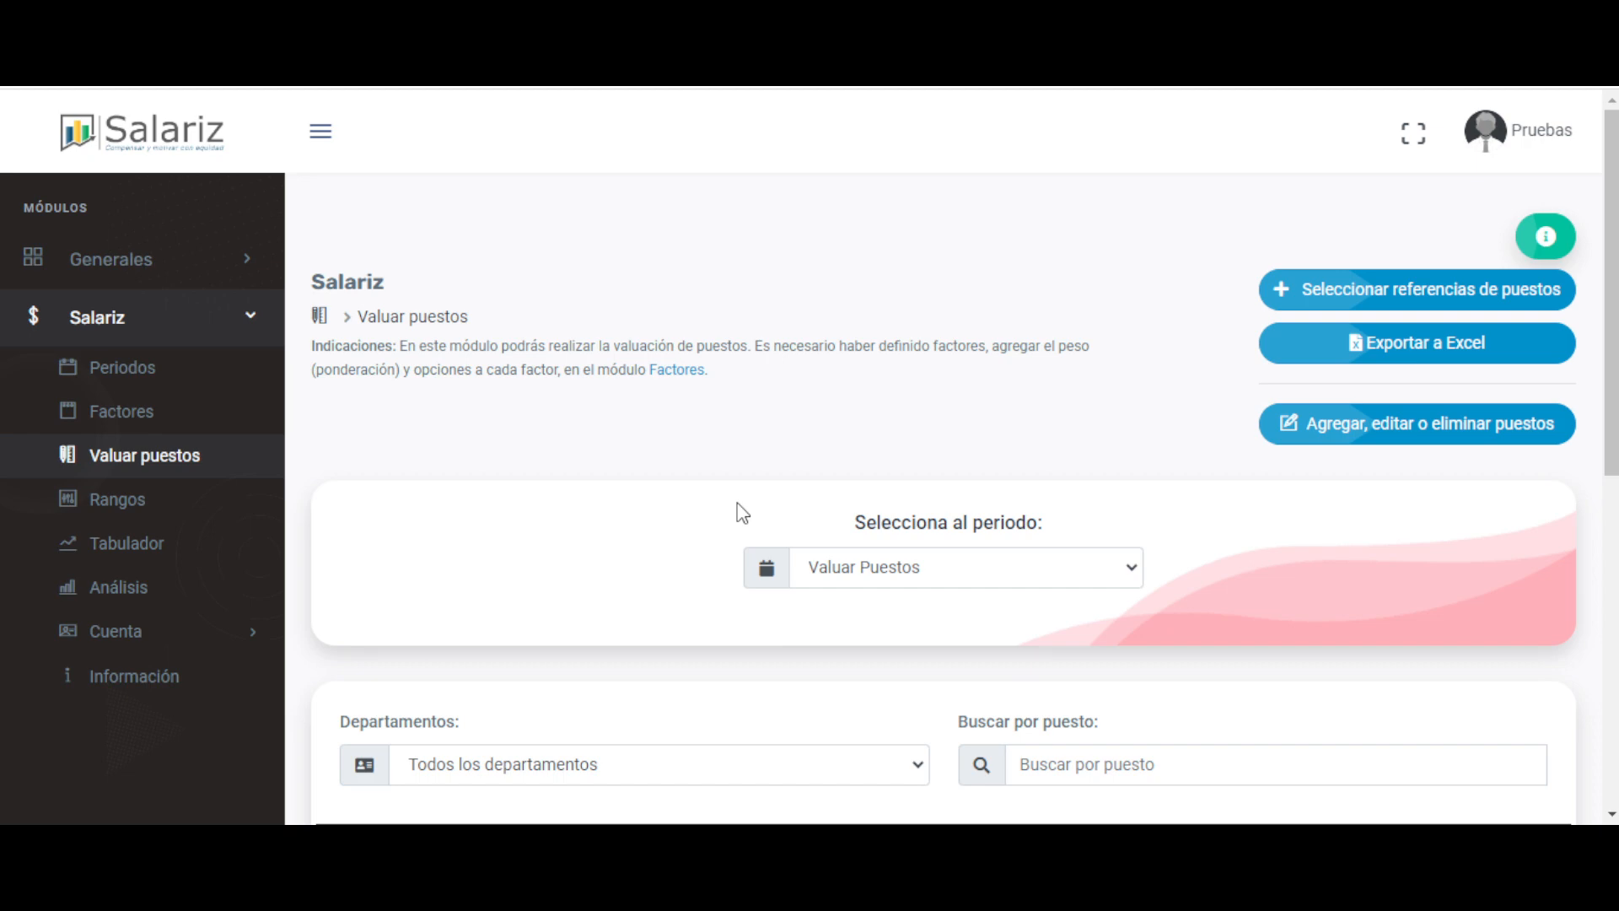
{"action": "scroll", "coordinate": [529, 503], "scroll_direction": "down", "scroll_amount": 3}
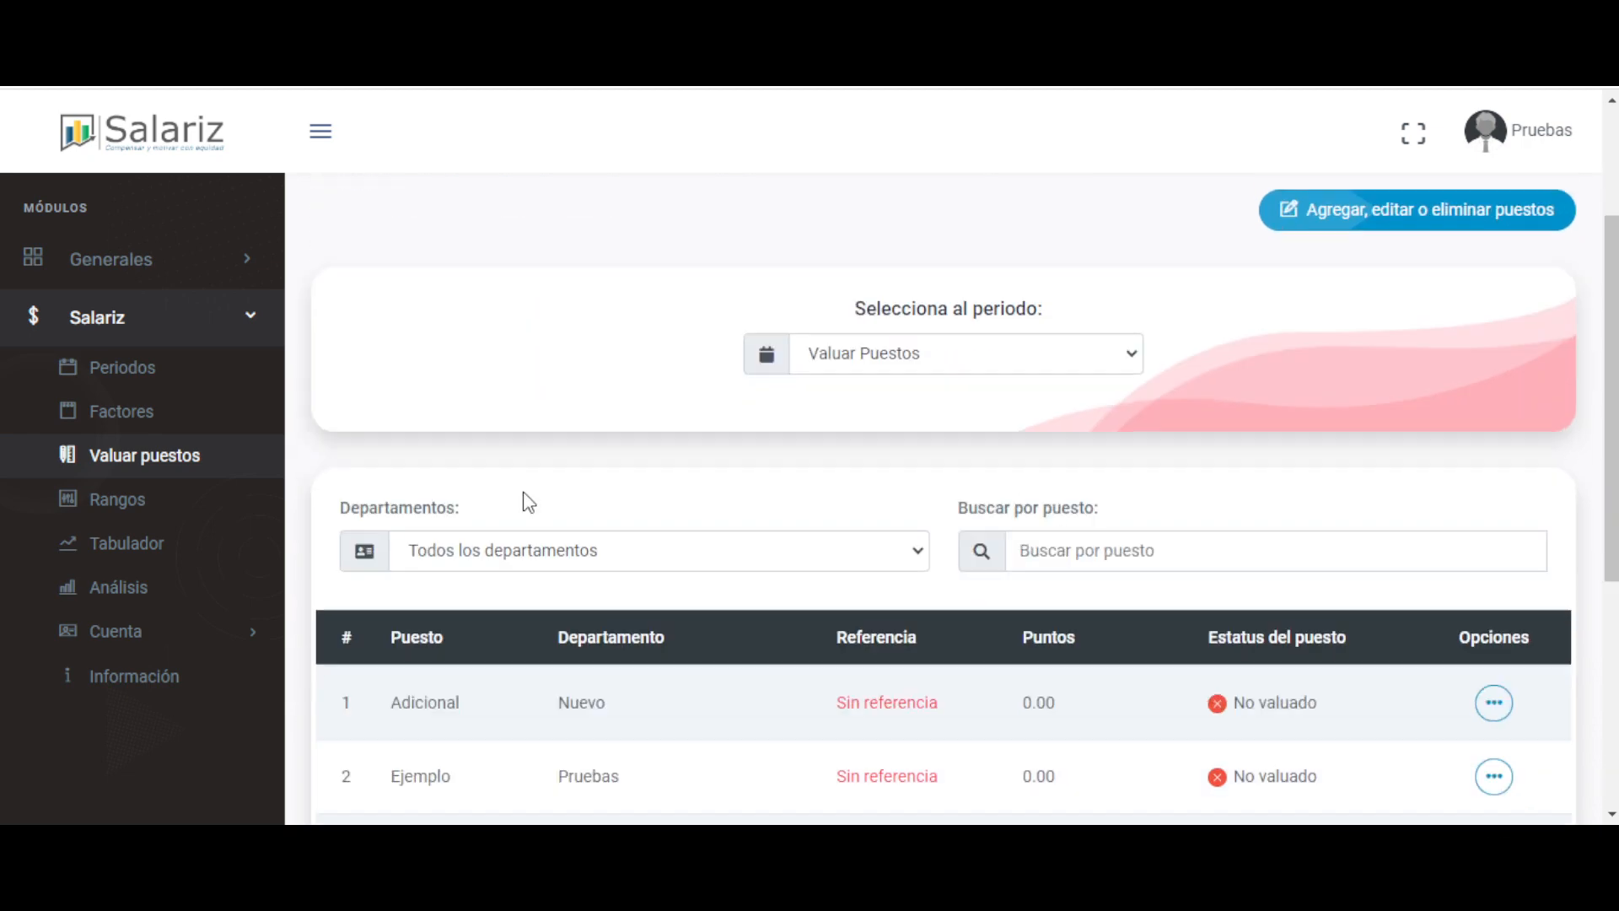
{"action": "scroll", "coordinate": [529, 502], "scroll_direction": "down", "scroll_amount": 3}
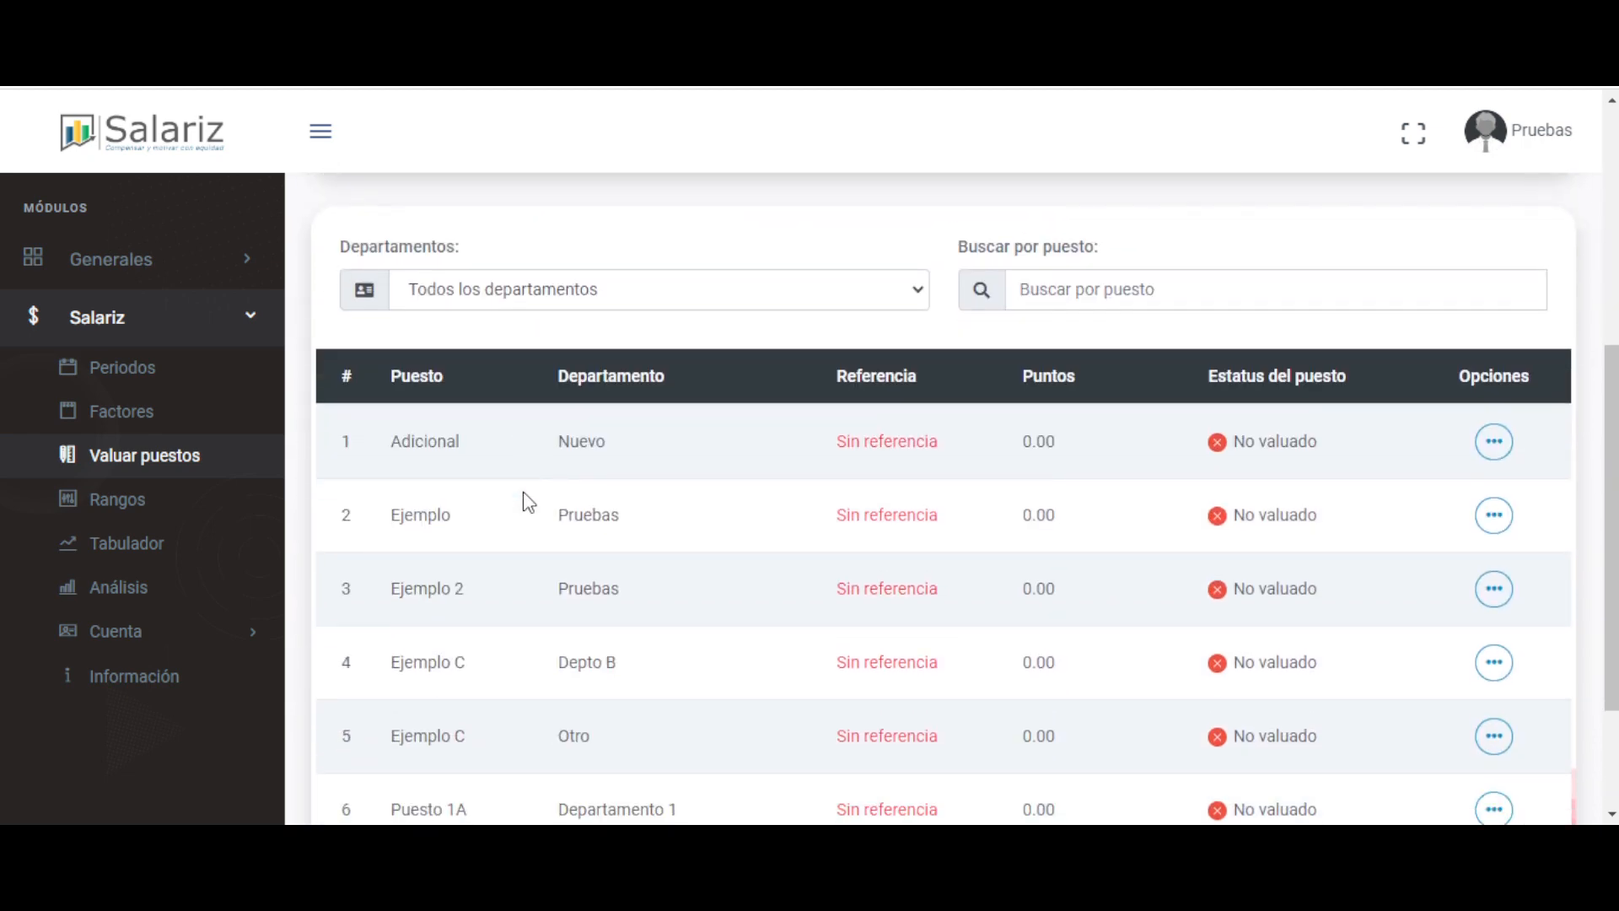
{"action": "scroll", "coordinate": [528, 502], "scroll_direction": "down", "scroll_amount": 3}
{"action": "scroll", "coordinate": [529, 502], "scroll_direction": "up", "scroll_amount": 3}
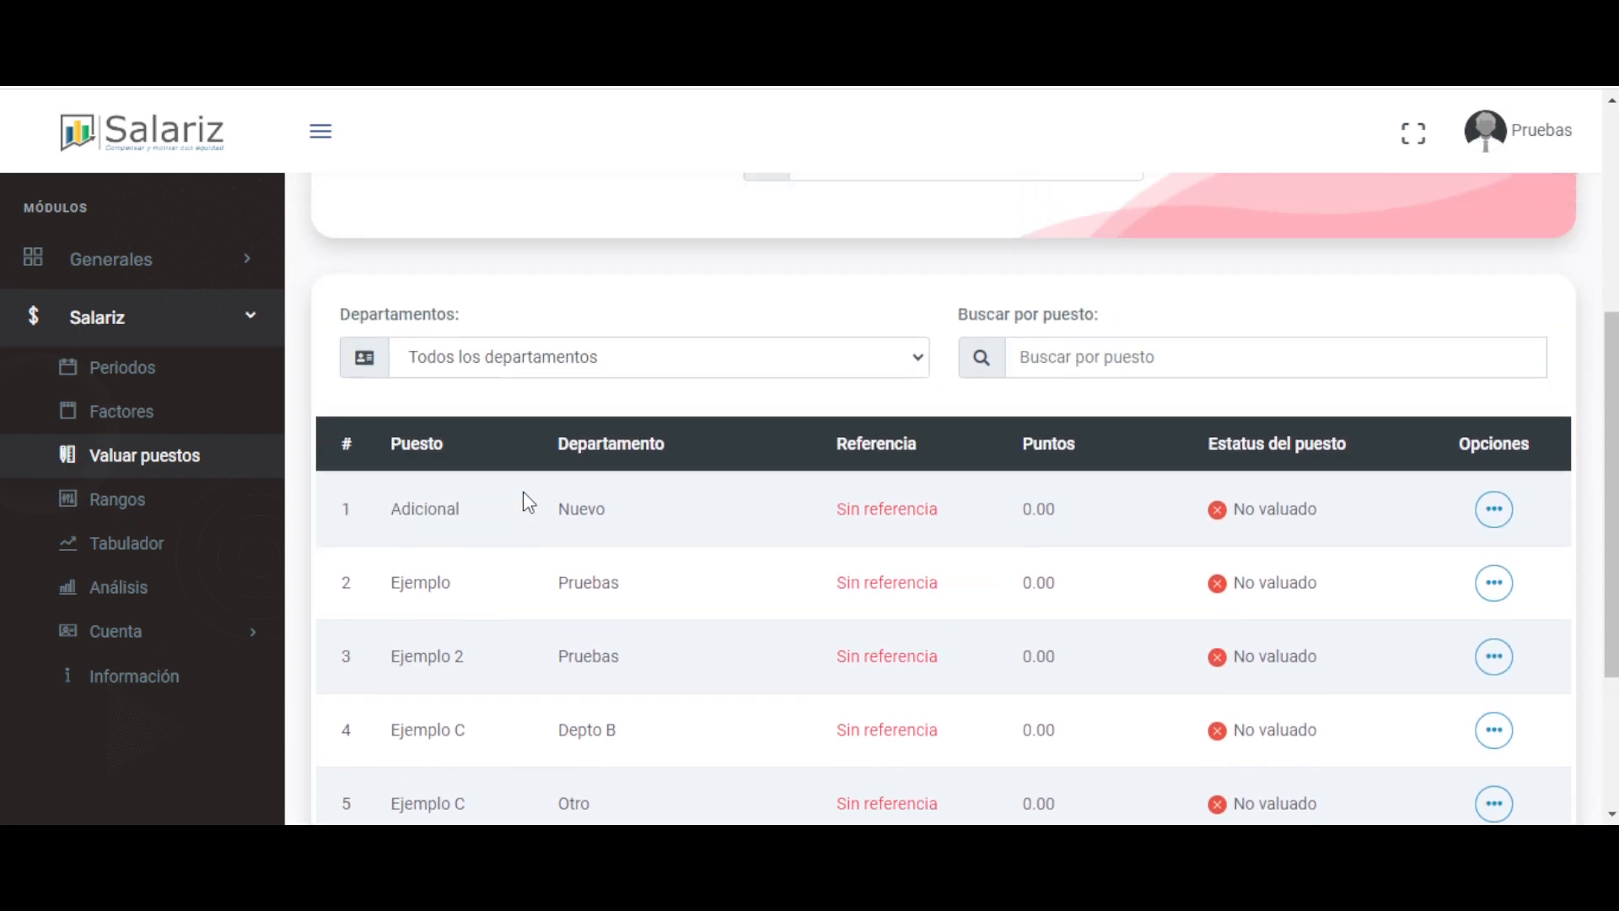
{"action": "scroll", "coordinate": [523, 490], "scroll_direction": "up", "scroll_amount": 5}
{"action": "scroll", "coordinate": [523, 491], "scroll_direction": "down", "scroll_amount": 2}
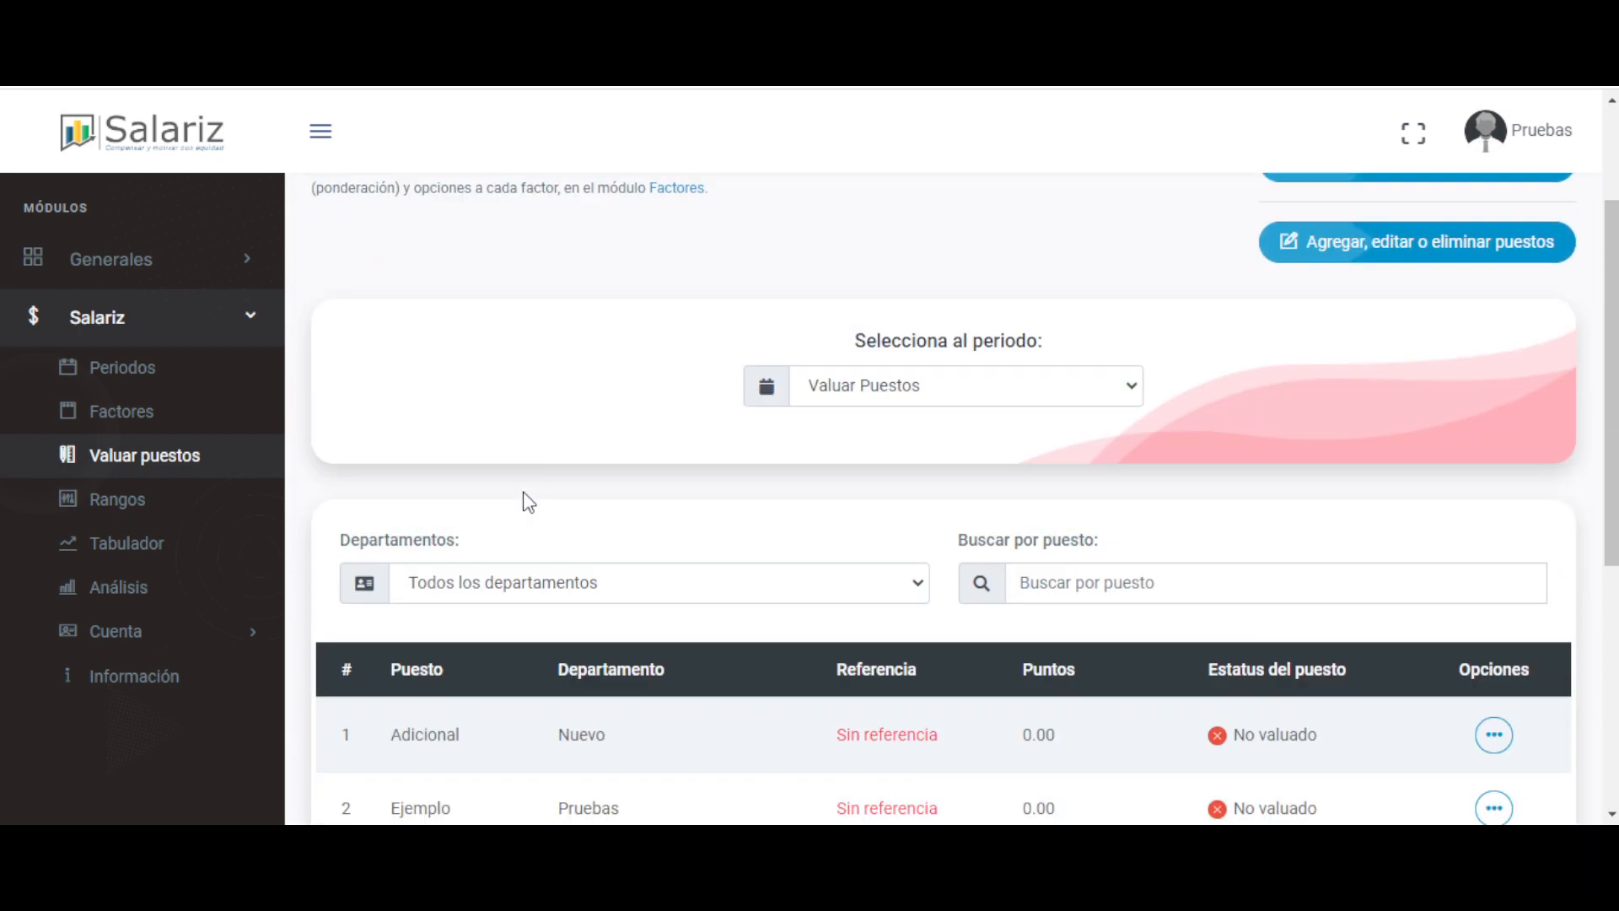
{"action": "scroll", "coordinate": [529, 503], "scroll_direction": "down", "scroll_amount": 4}
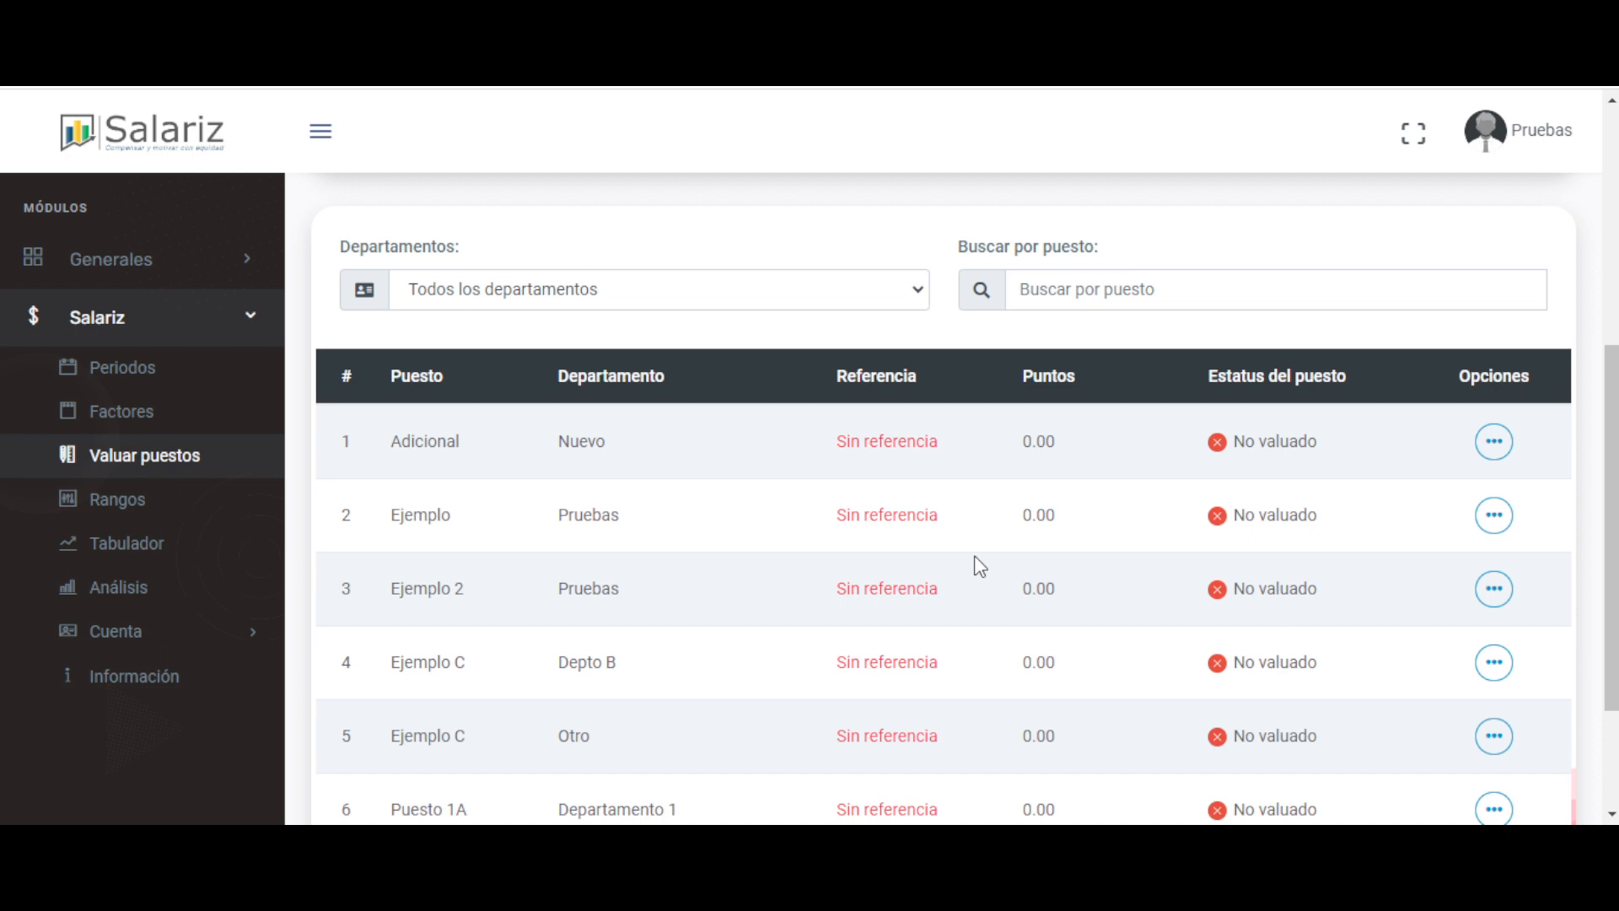
- Check the reference and valuation status of the Adicional position in the positions table
{"action": "triple_click", "coordinate": [883, 451]}
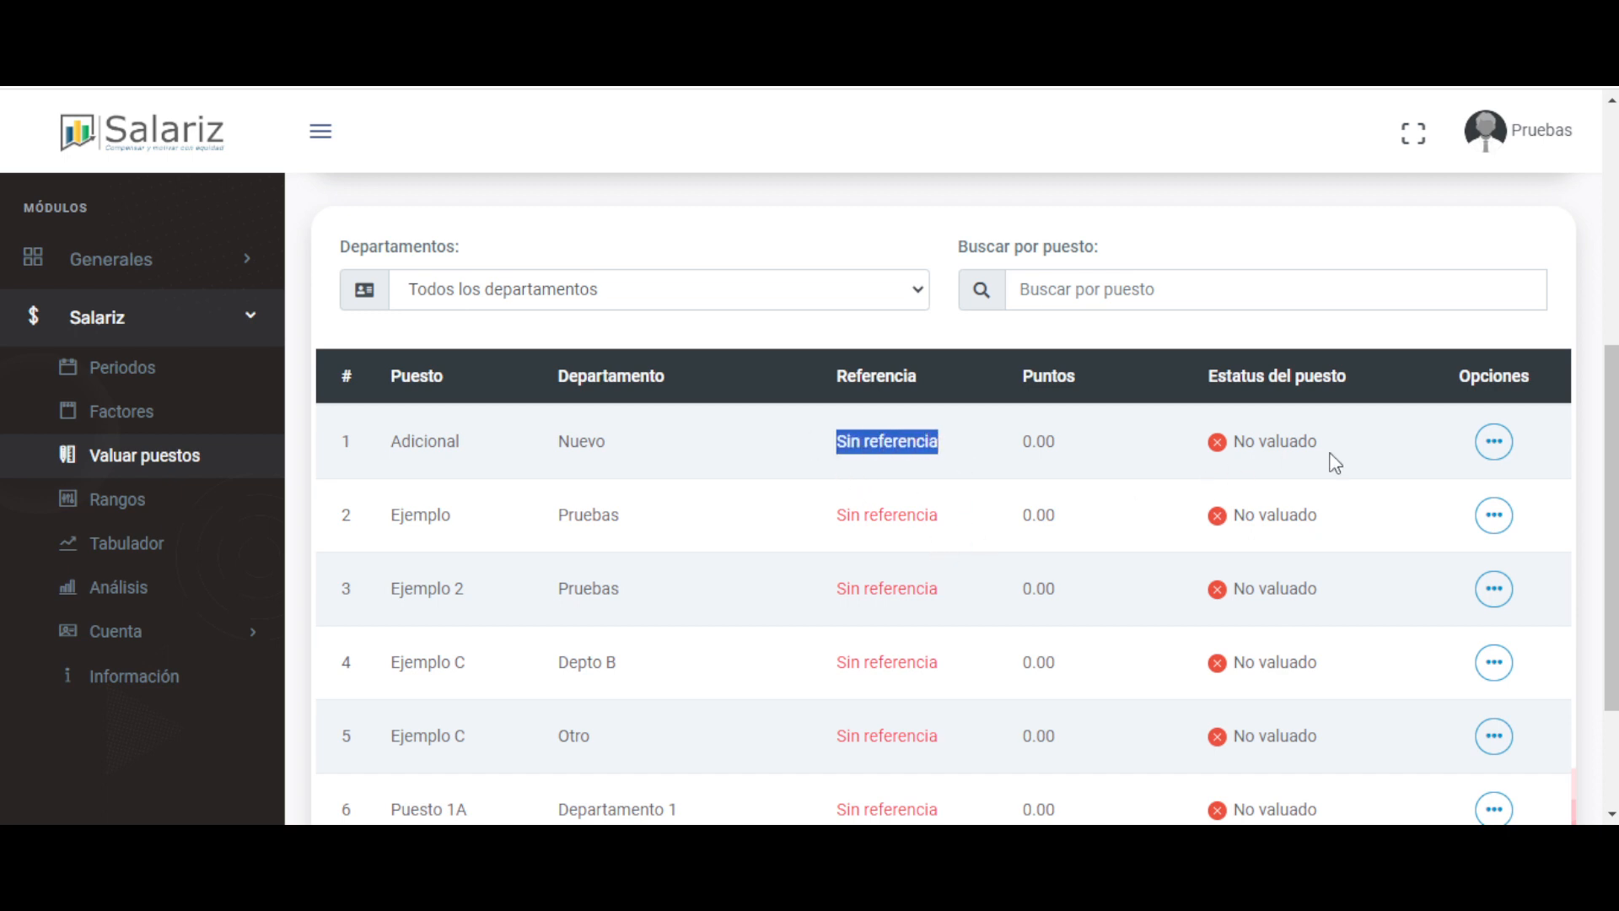
{"action": "left_click_drag", "start_coordinate": [1334, 463], "coordinate": [1214, 441]}
{"action": "left_click", "coordinate": [735, 580]}
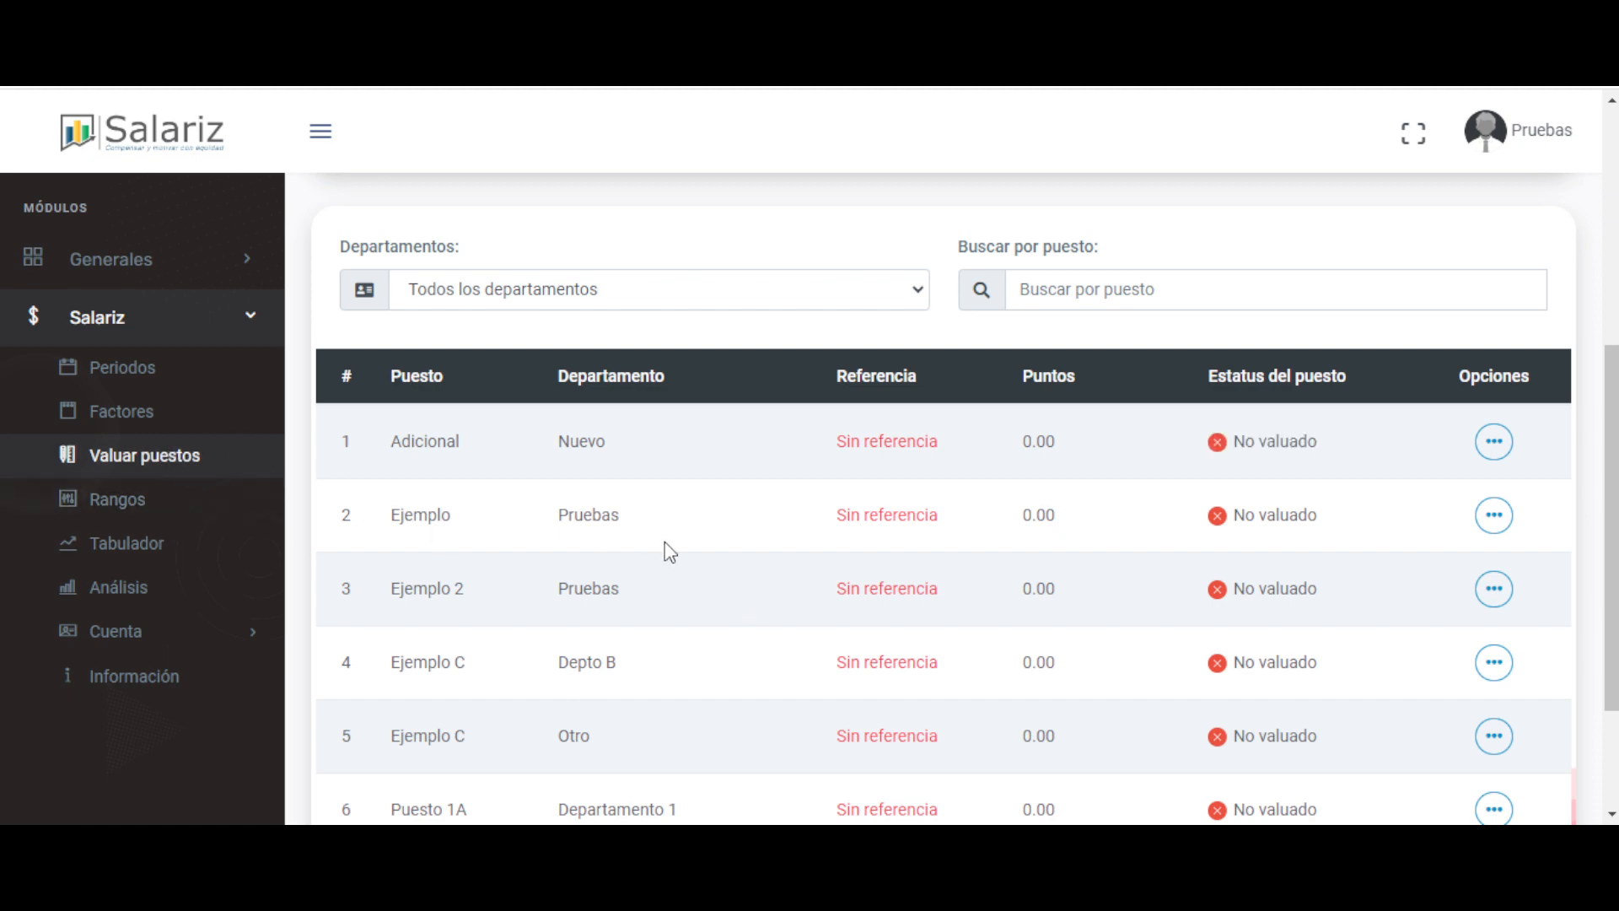
{"action": "scroll", "coordinate": [665, 570], "scroll_direction": "up", "scroll_amount": 5}
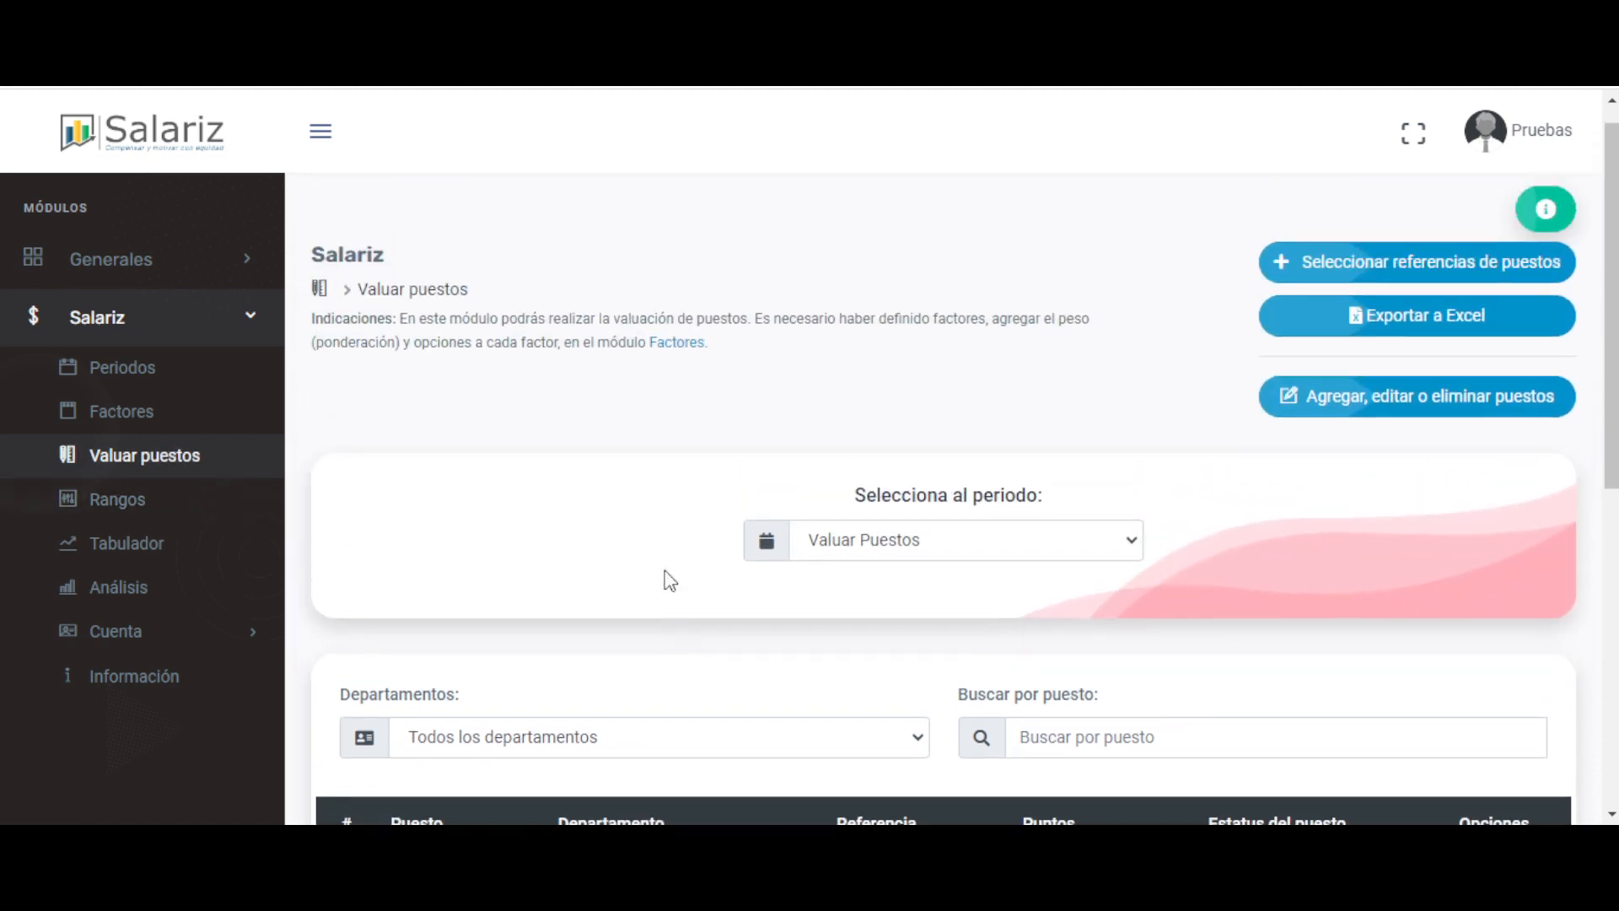
{"action": "scroll", "coordinate": [664, 570], "scroll_direction": "down", "scroll_amount": 3}
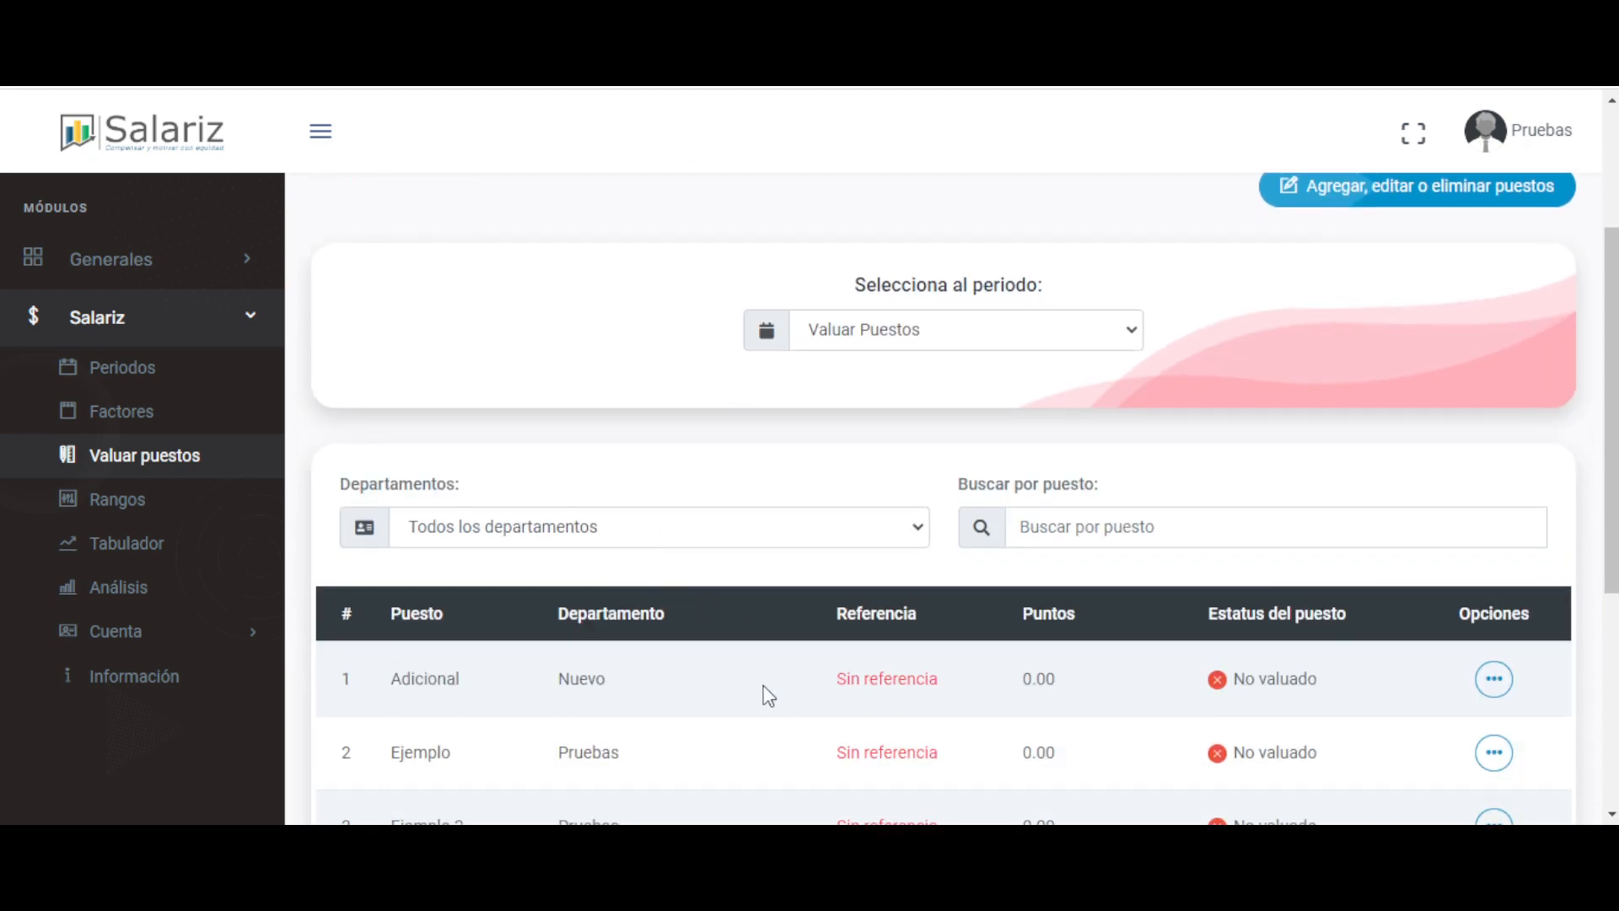
- Look through the positions listed for all departments in the Valuar Puestos period
{"action": "scroll", "coordinate": [763, 694], "scroll_direction": "down", "scroll_amount": 2}
{"action": "scroll", "coordinate": [364, 572], "scroll_direction": "down", "scroll_amount": 2}
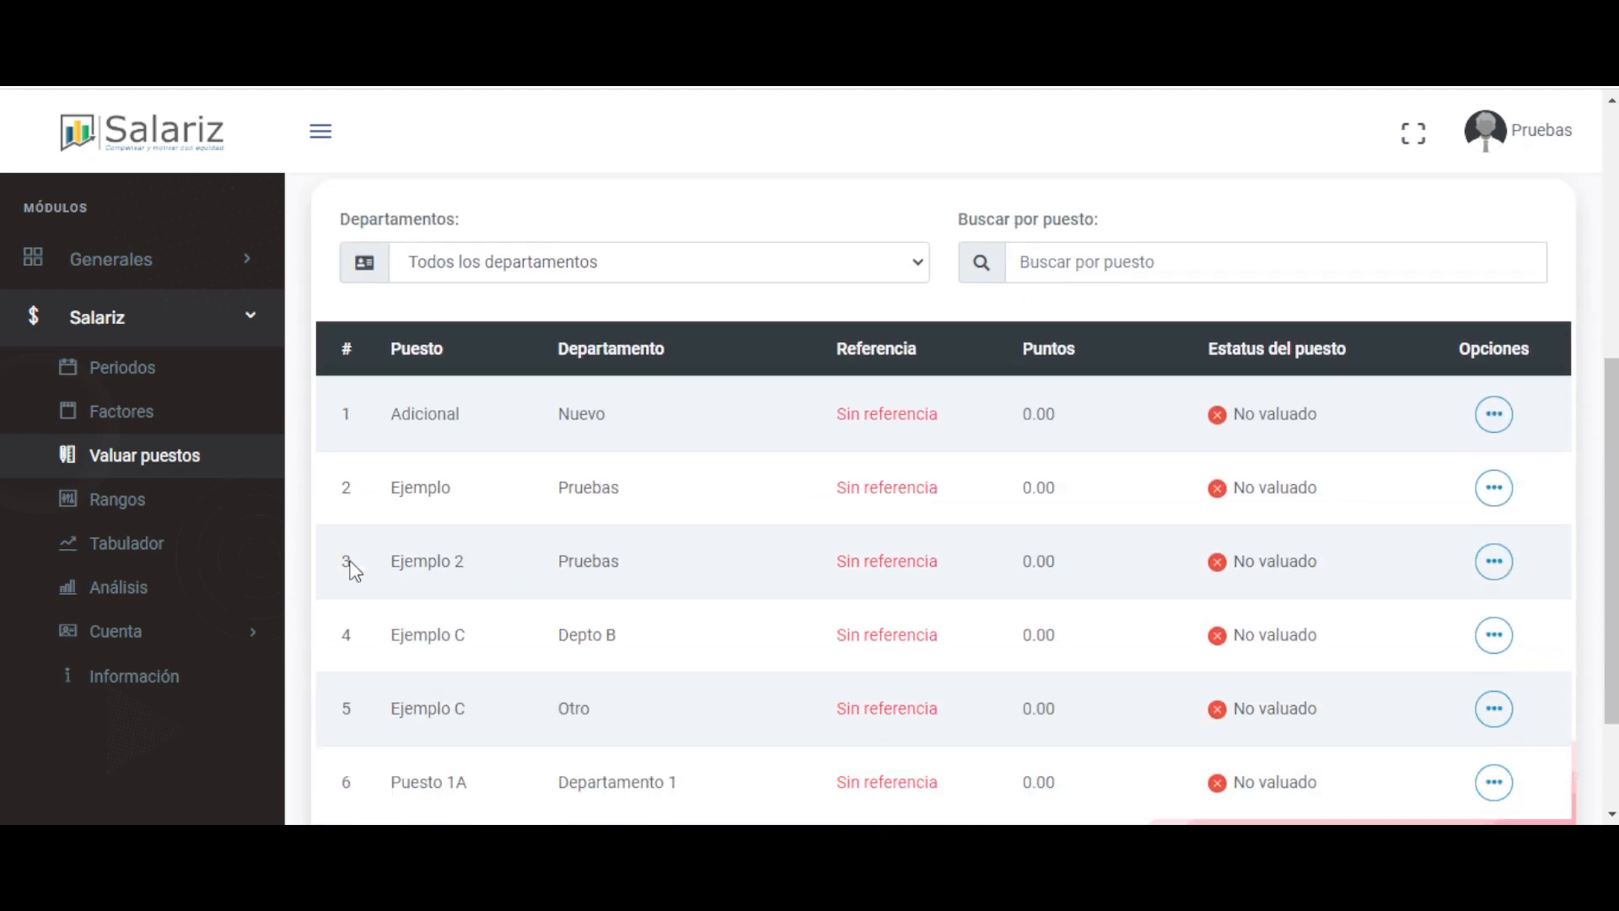
{"action": "scroll", "coordinate": [354, 572], "scroll_direction": "down", "scroll_amount": 2}
{"action": "scroll", "coordinate": [427, 553], "scroll_direction": "up", "scroll_amount": 3}
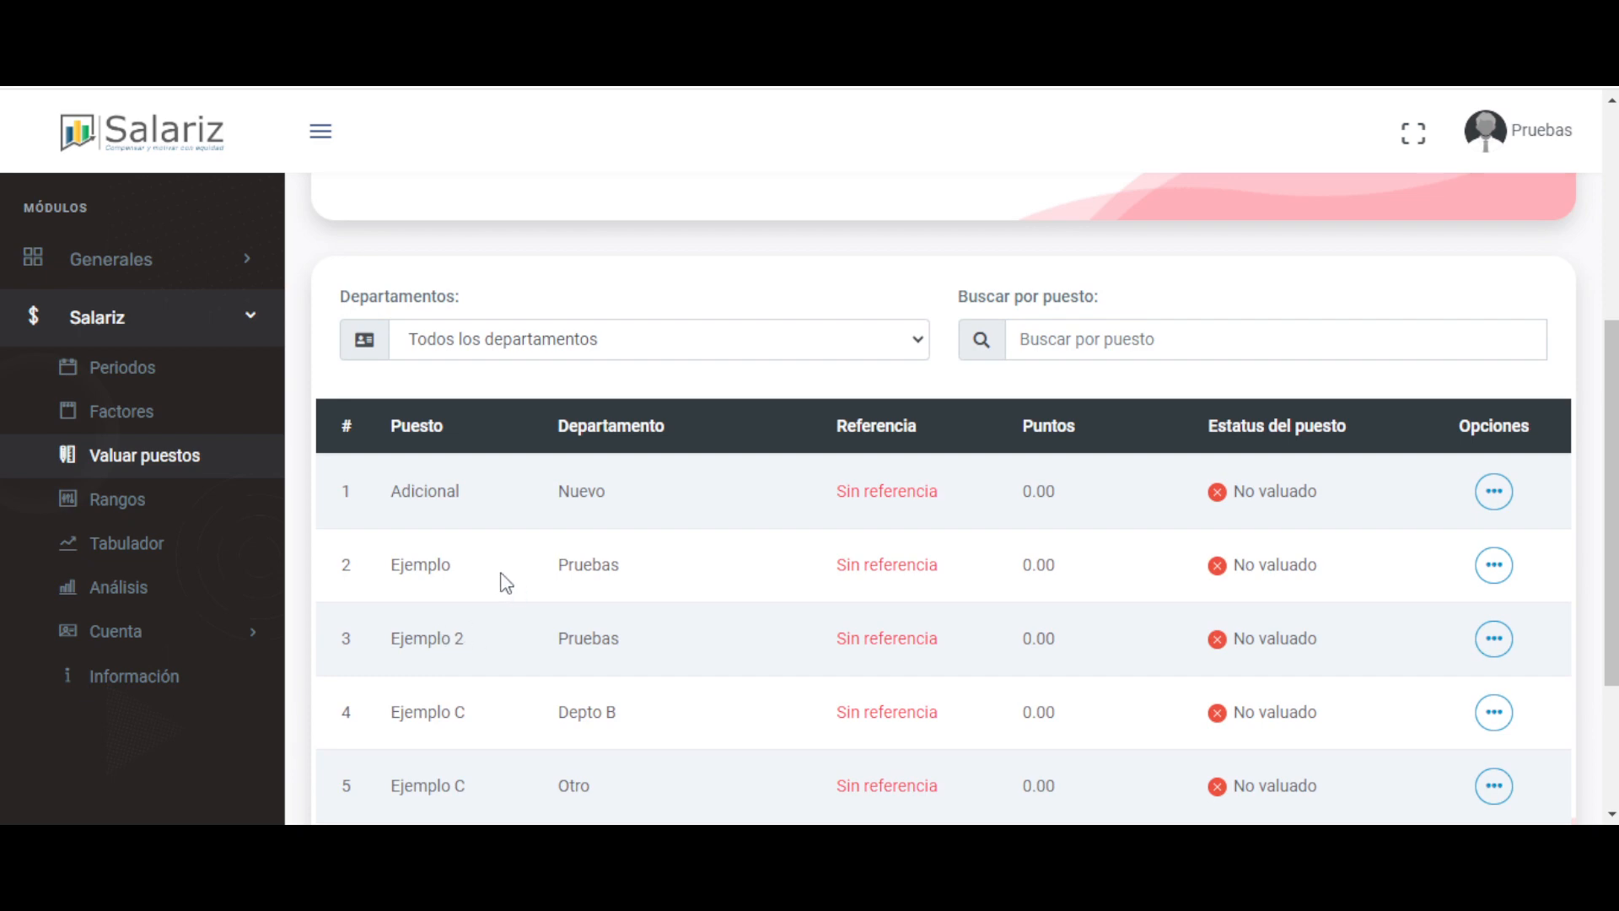
- Check which options Puestos offers under the Generales module, and go back to the Salariz module's options
{"action": "left_click", "coordinate": [196, 274]}
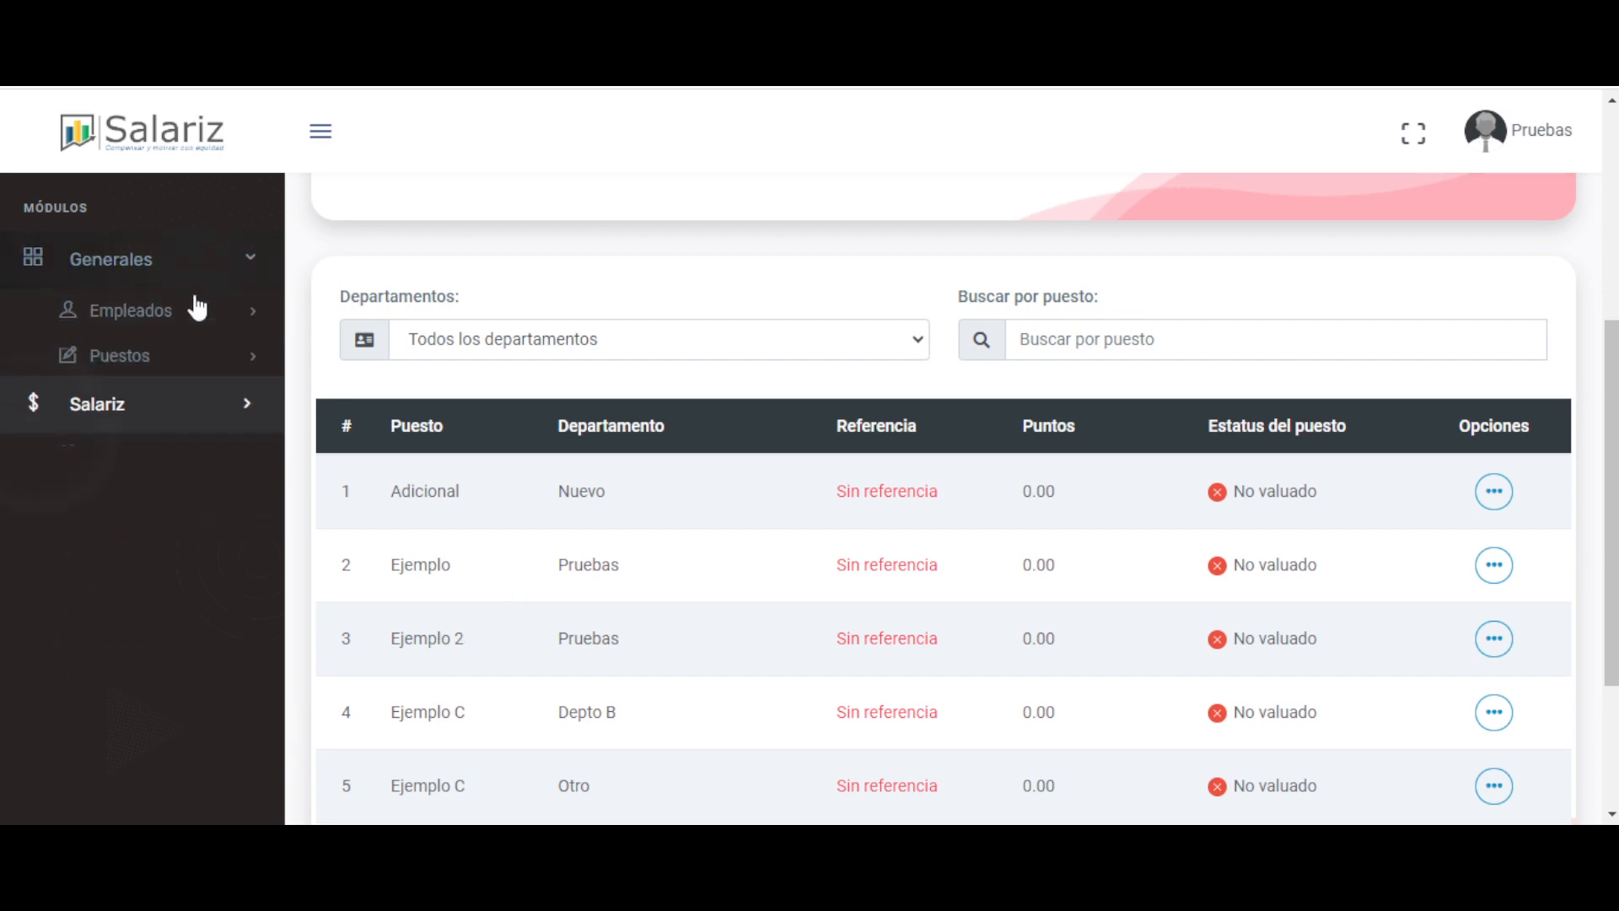
{"action": "left_click", "coordinate": [167, 361]}
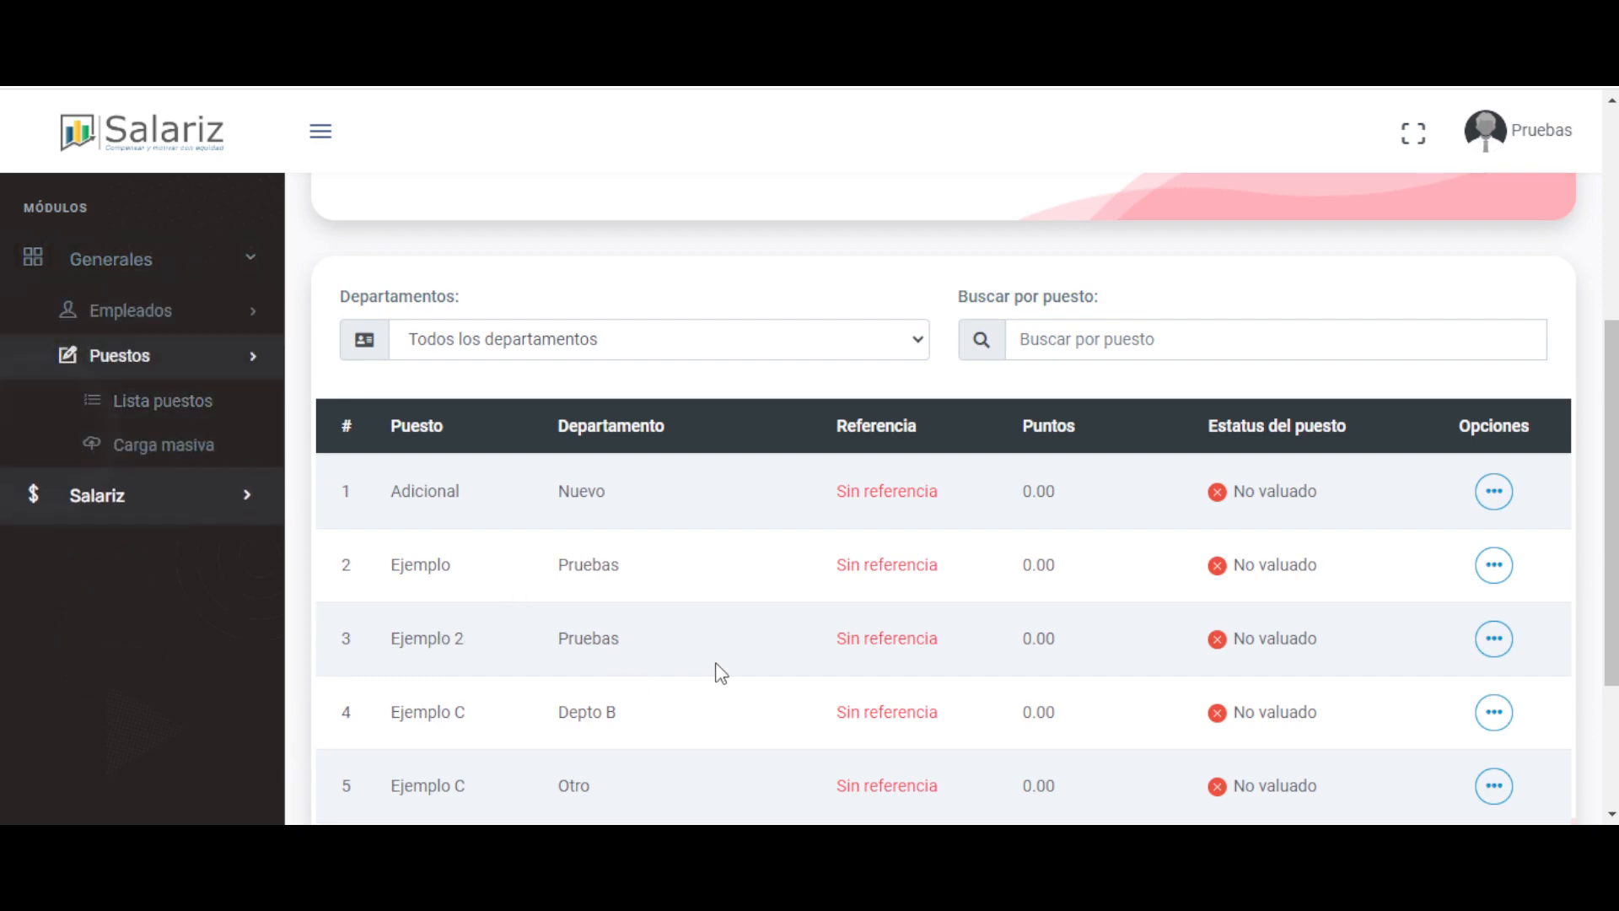
{"action": "scroll", "coordinate": [896, 675], "scroll_direction": "up", "scroll_amount": 5}
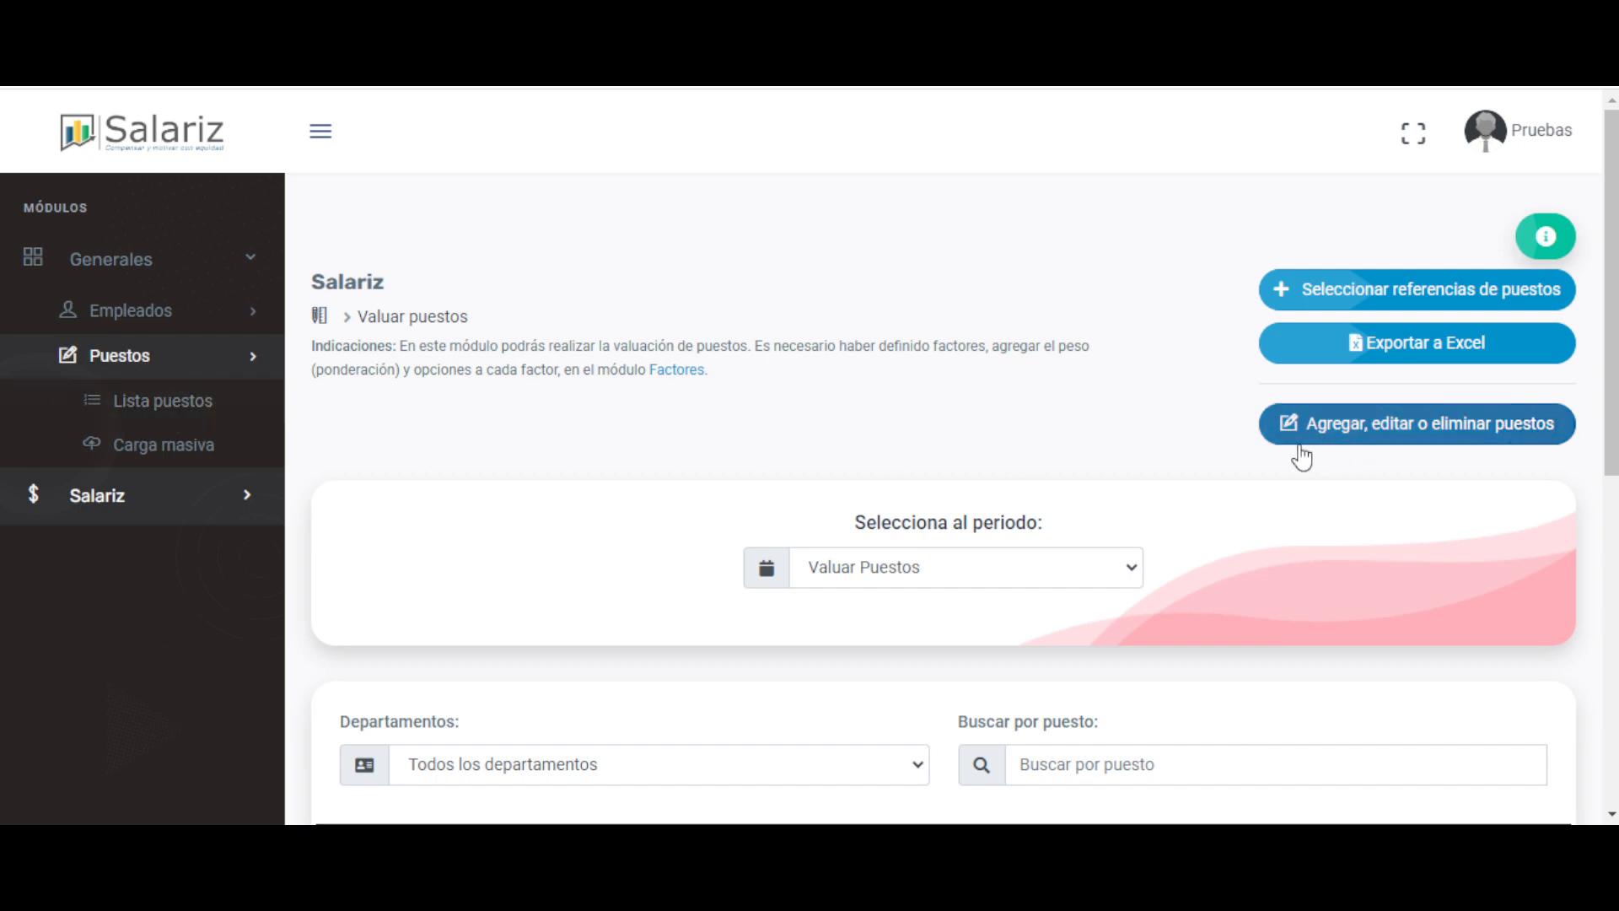
{"action": "left_click", "coordinate": [228, 499]}
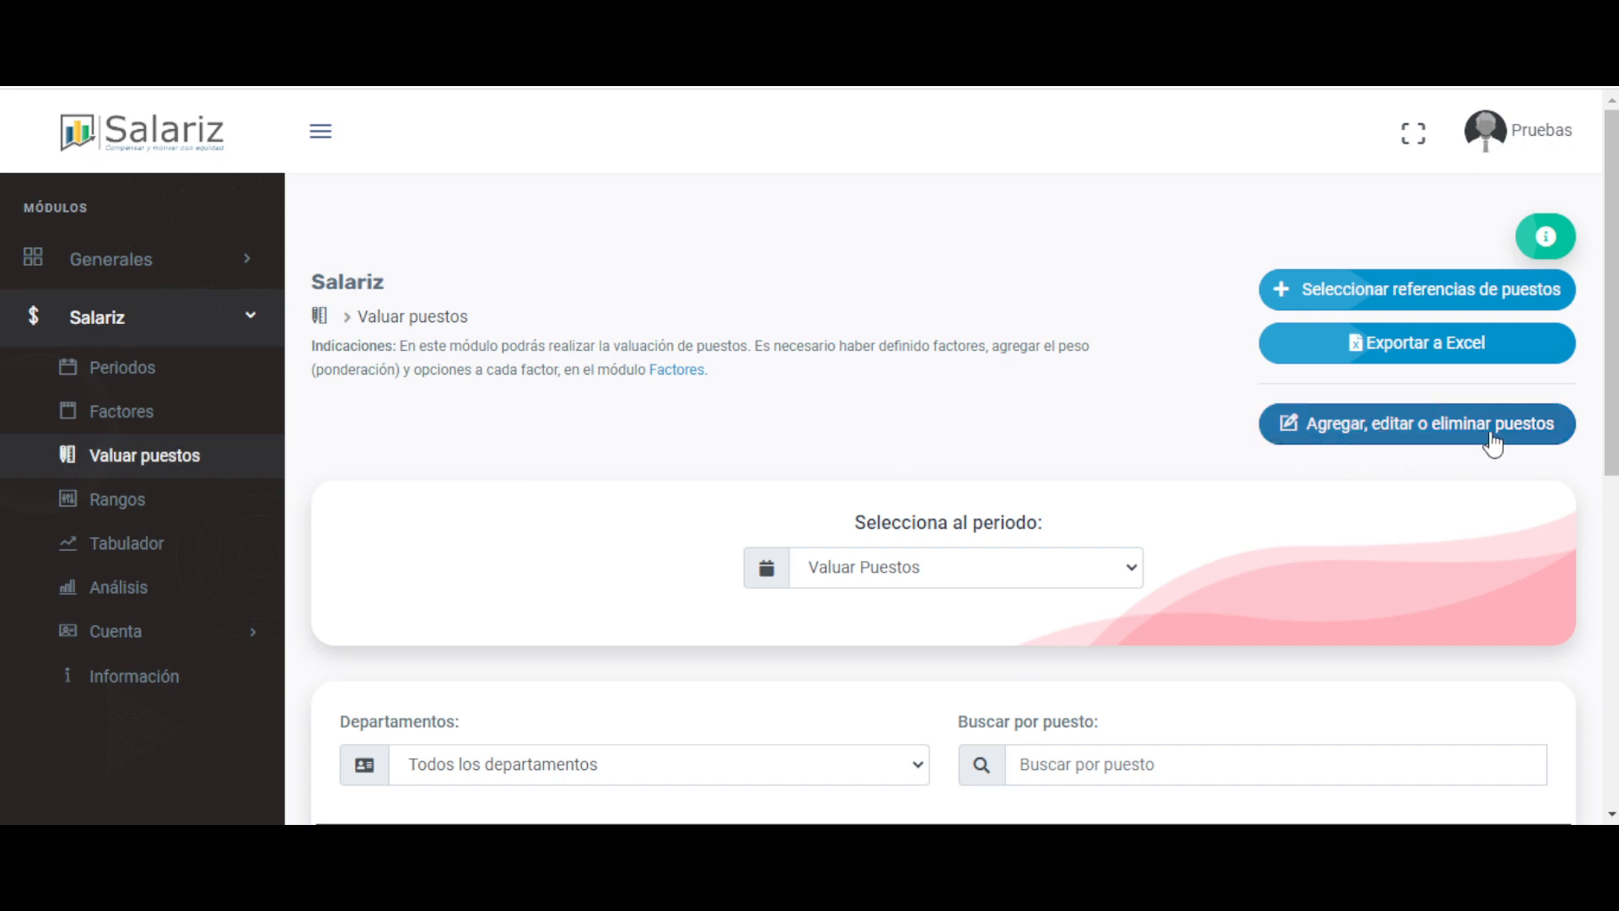
- Open the page for adding, editing or deleting positions, and check the options available for the Adicional position
{"action": "scroll", "coordinate": [1358, 599], "scroll_direction": "down", "scroll_amount": 2}
{"action": "scroll", "coordinate": [1359, 599], "scroll_direction": "up", "scroll_amount": 2}
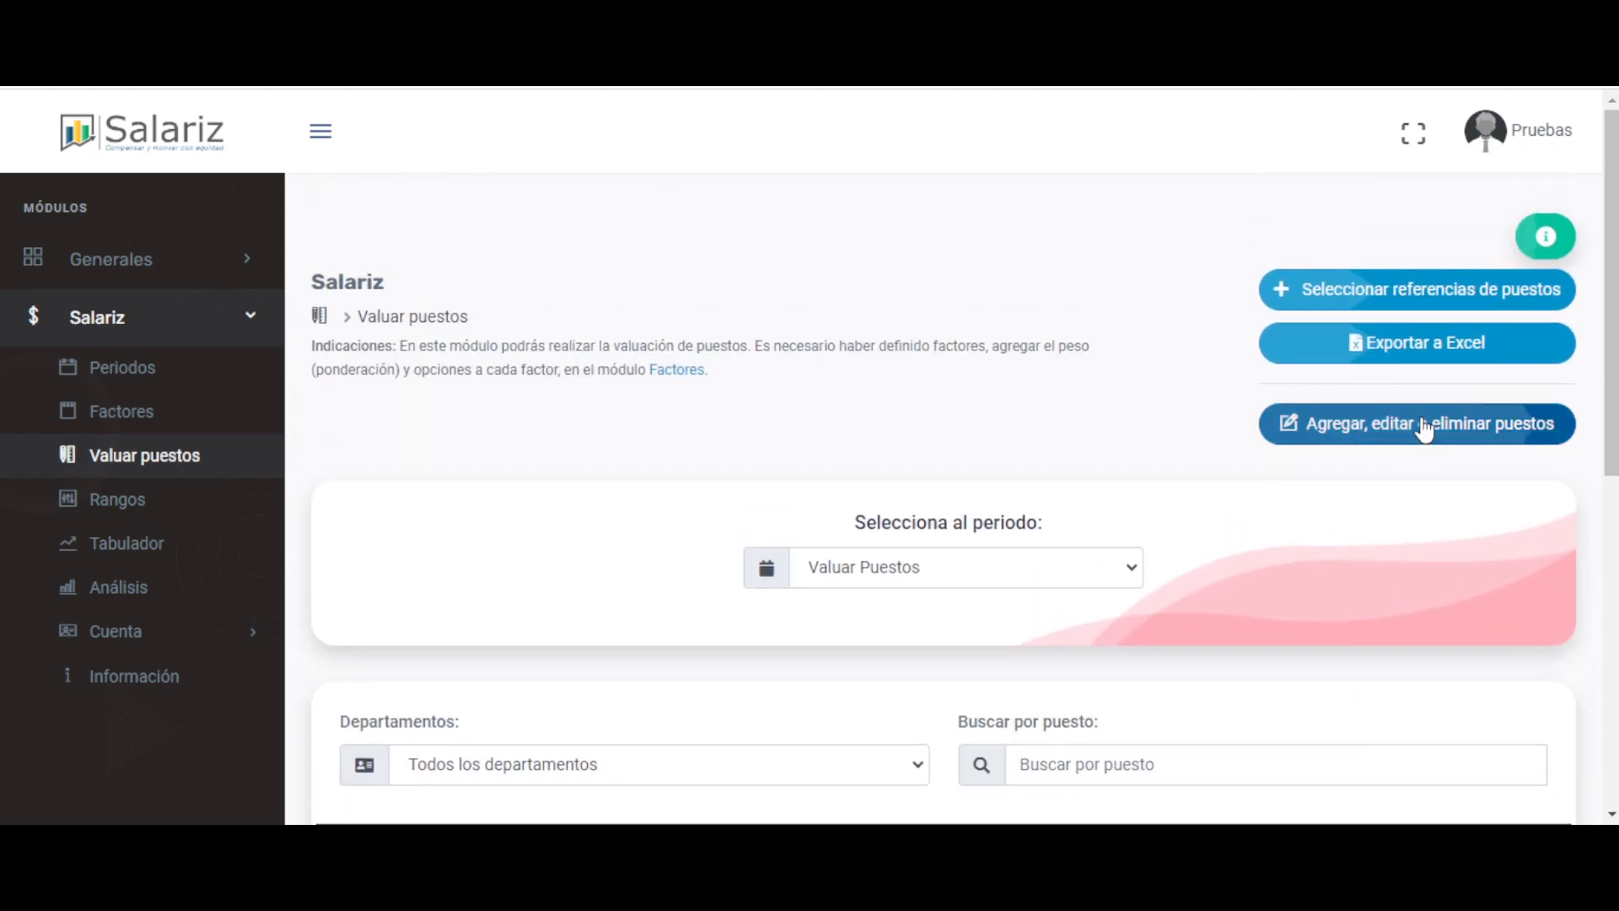
{"action": "left_click", "coordinate": [1424, 430]}
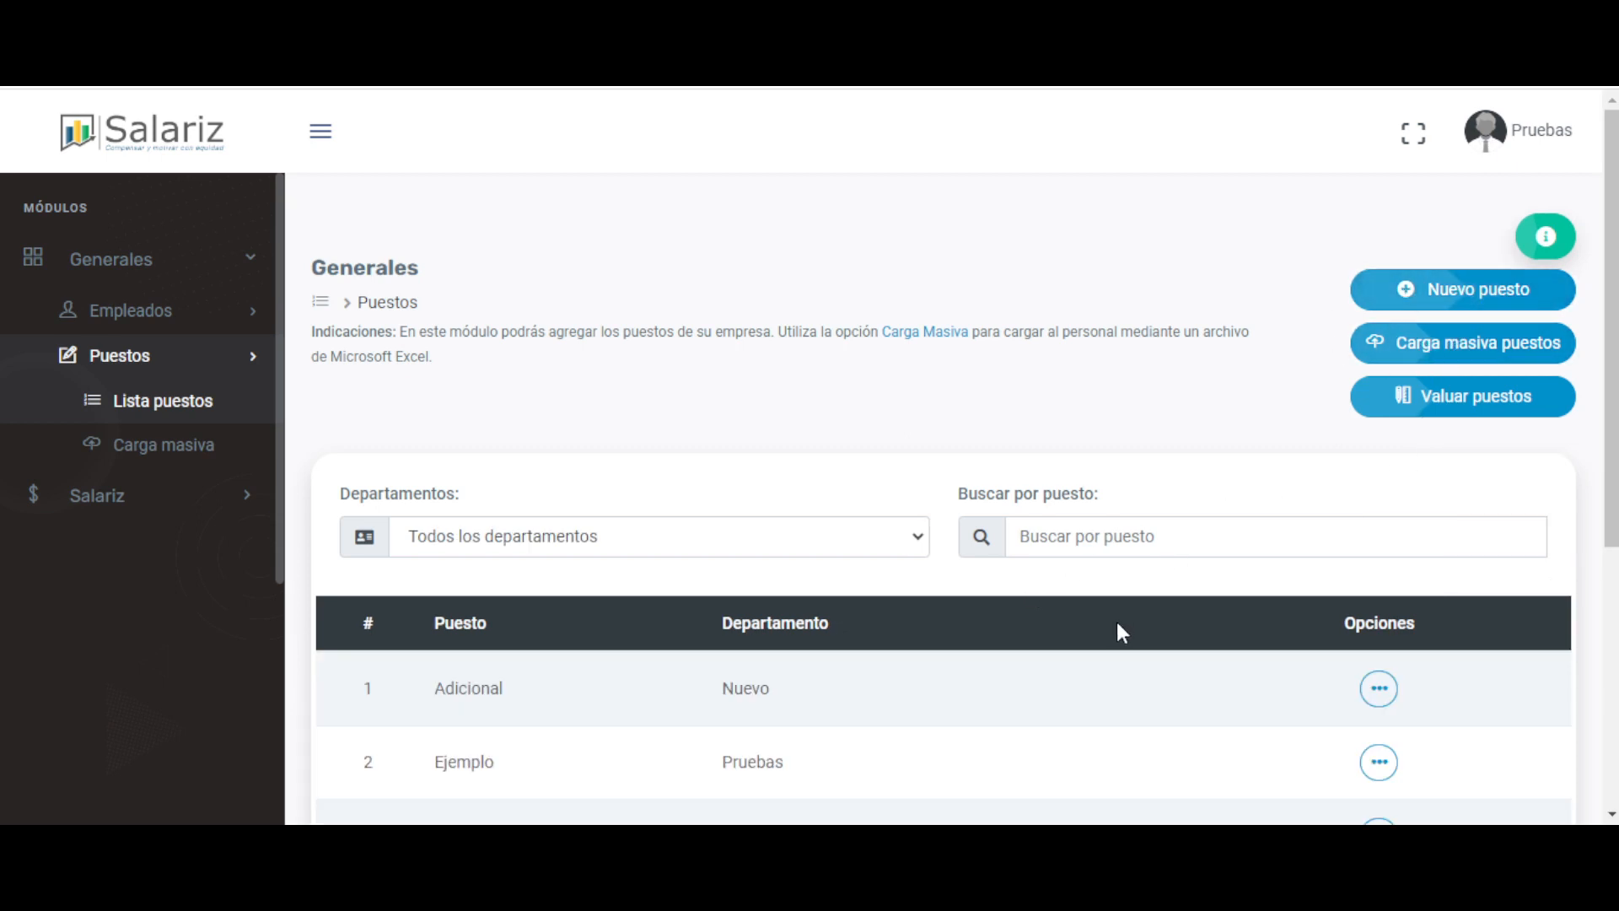
{"action": "scroll", "coordinate": [1419, 573], "scroll_direction": "down", "scroll_amount": 1}
{"action": "left_click", "coordinate": [1387, 571]}
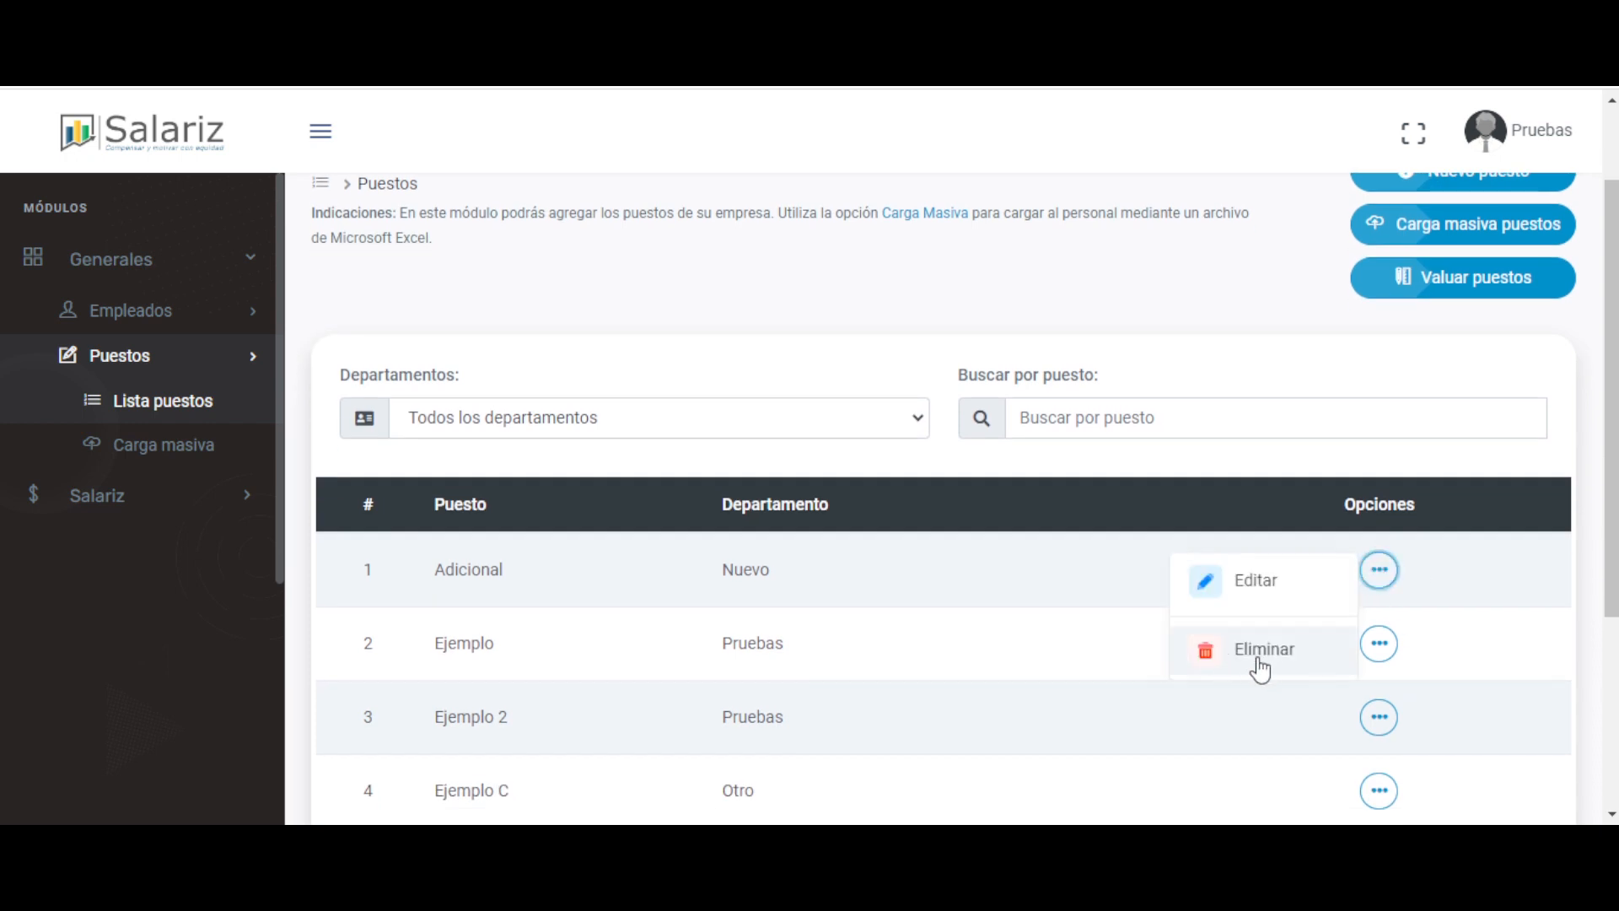
{"action": "left_click", "coordinate": [969, 685]}
{"action": "scroll", "coordinate": [969, 685], "scroll_direction": "down", "scroll_amount": 2}
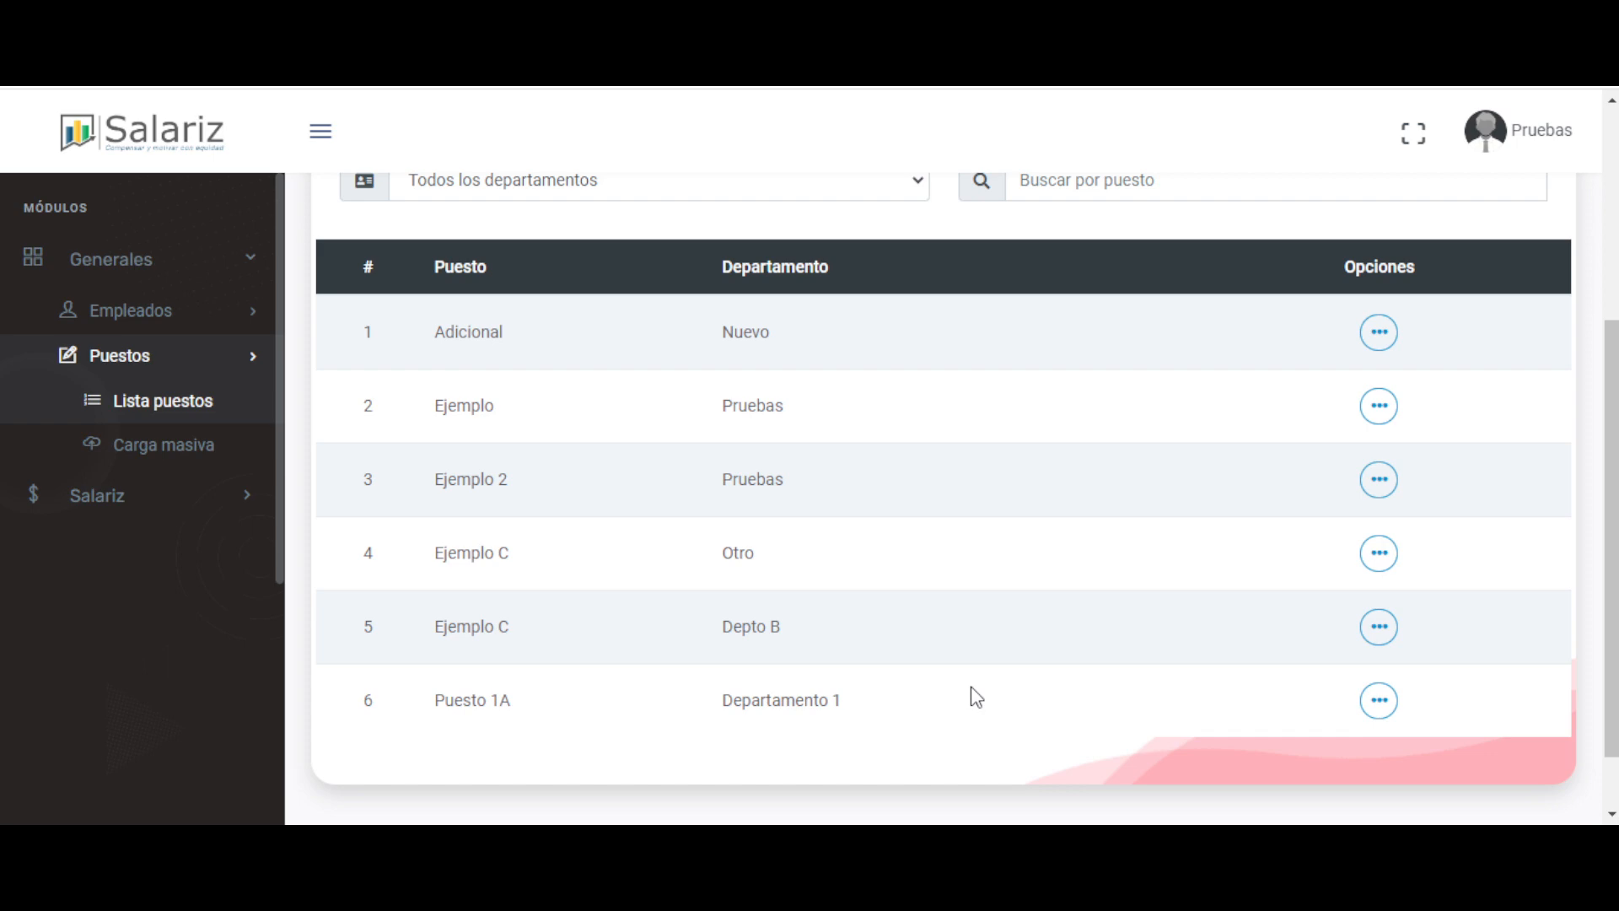
- Rename the Ejemplo position of the Pruebas department as Ejemplos and save the change
{"action": "left_click", "coordinate": [1379, 407]}
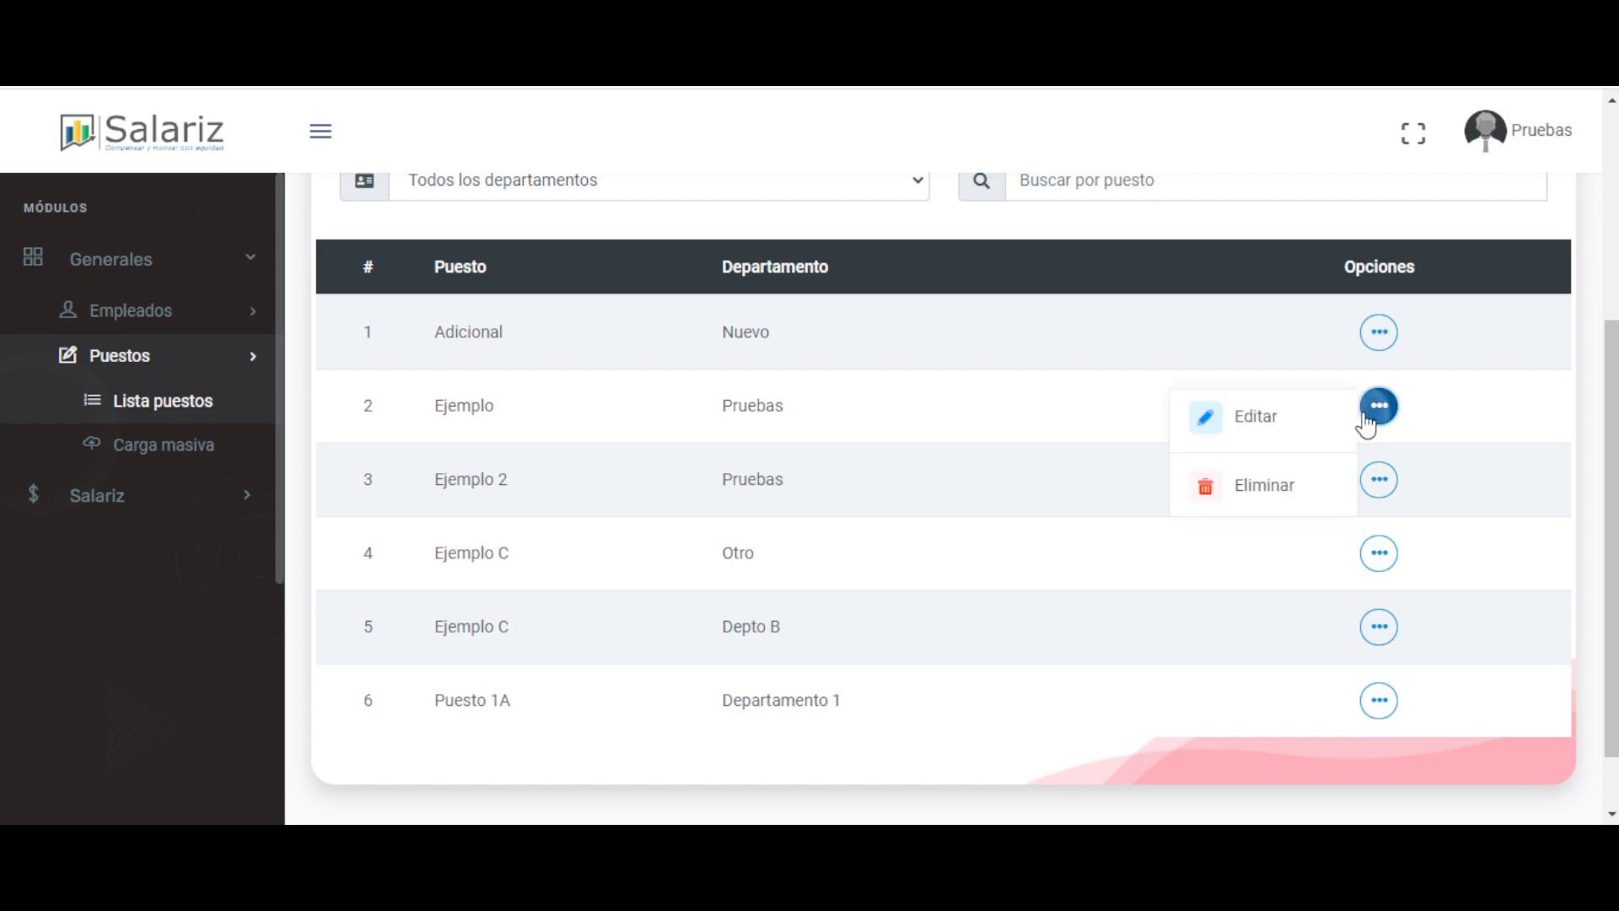
{"action": "left_click", "coordinate": [1252, 434]}
{"action": "left_click", "coordinate": [779, 410]}
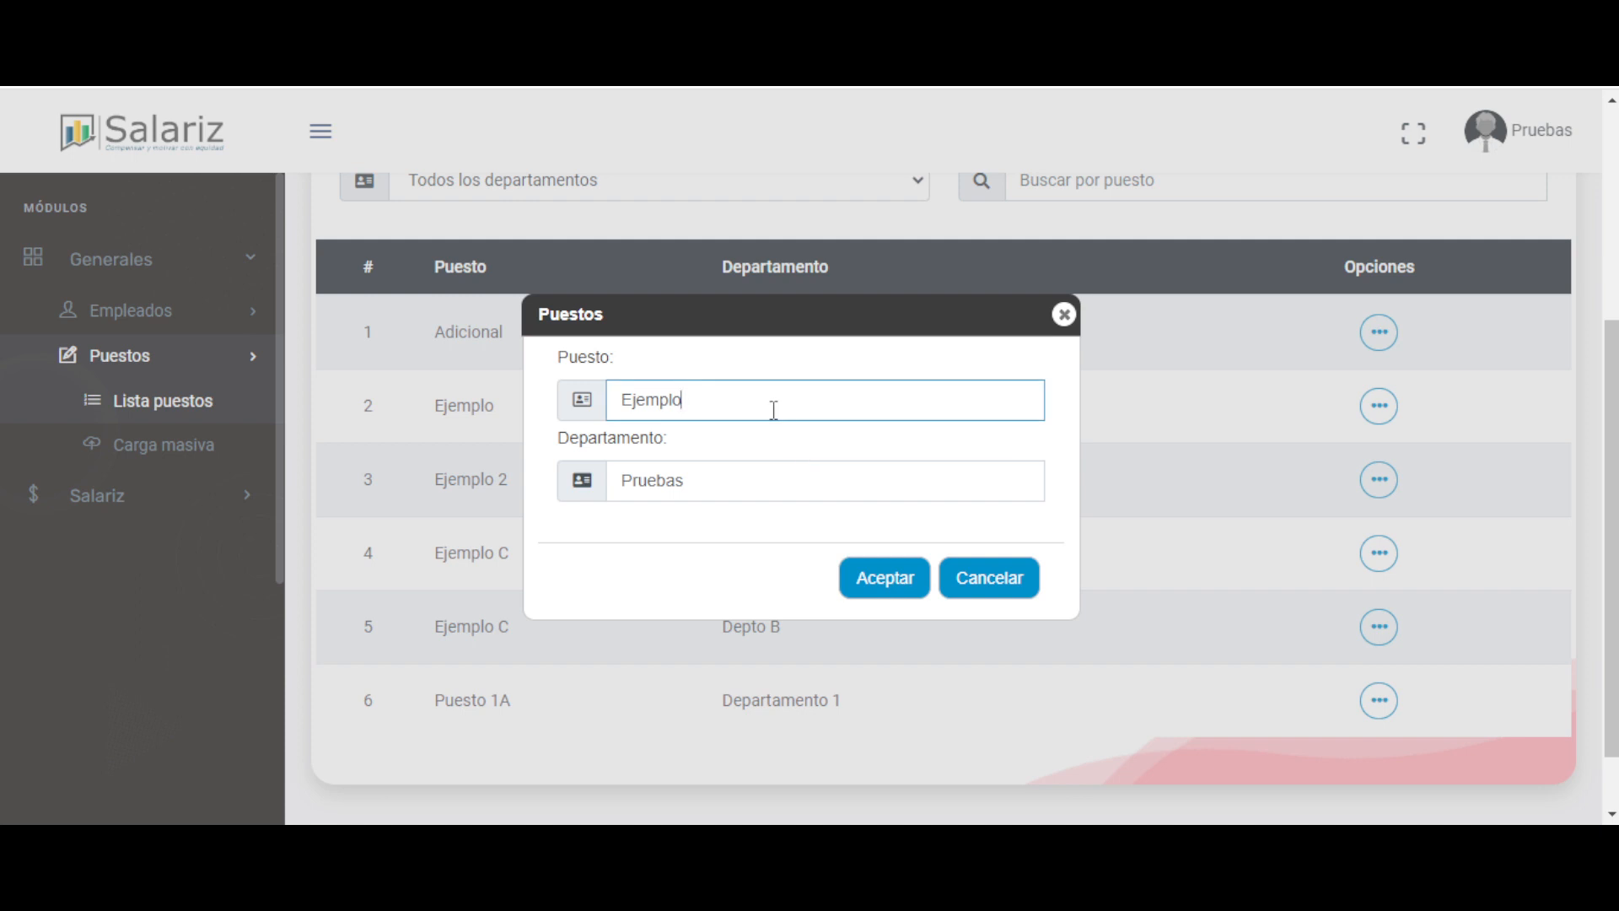
{"action": "double_click", "coordinate": [634, 442]}
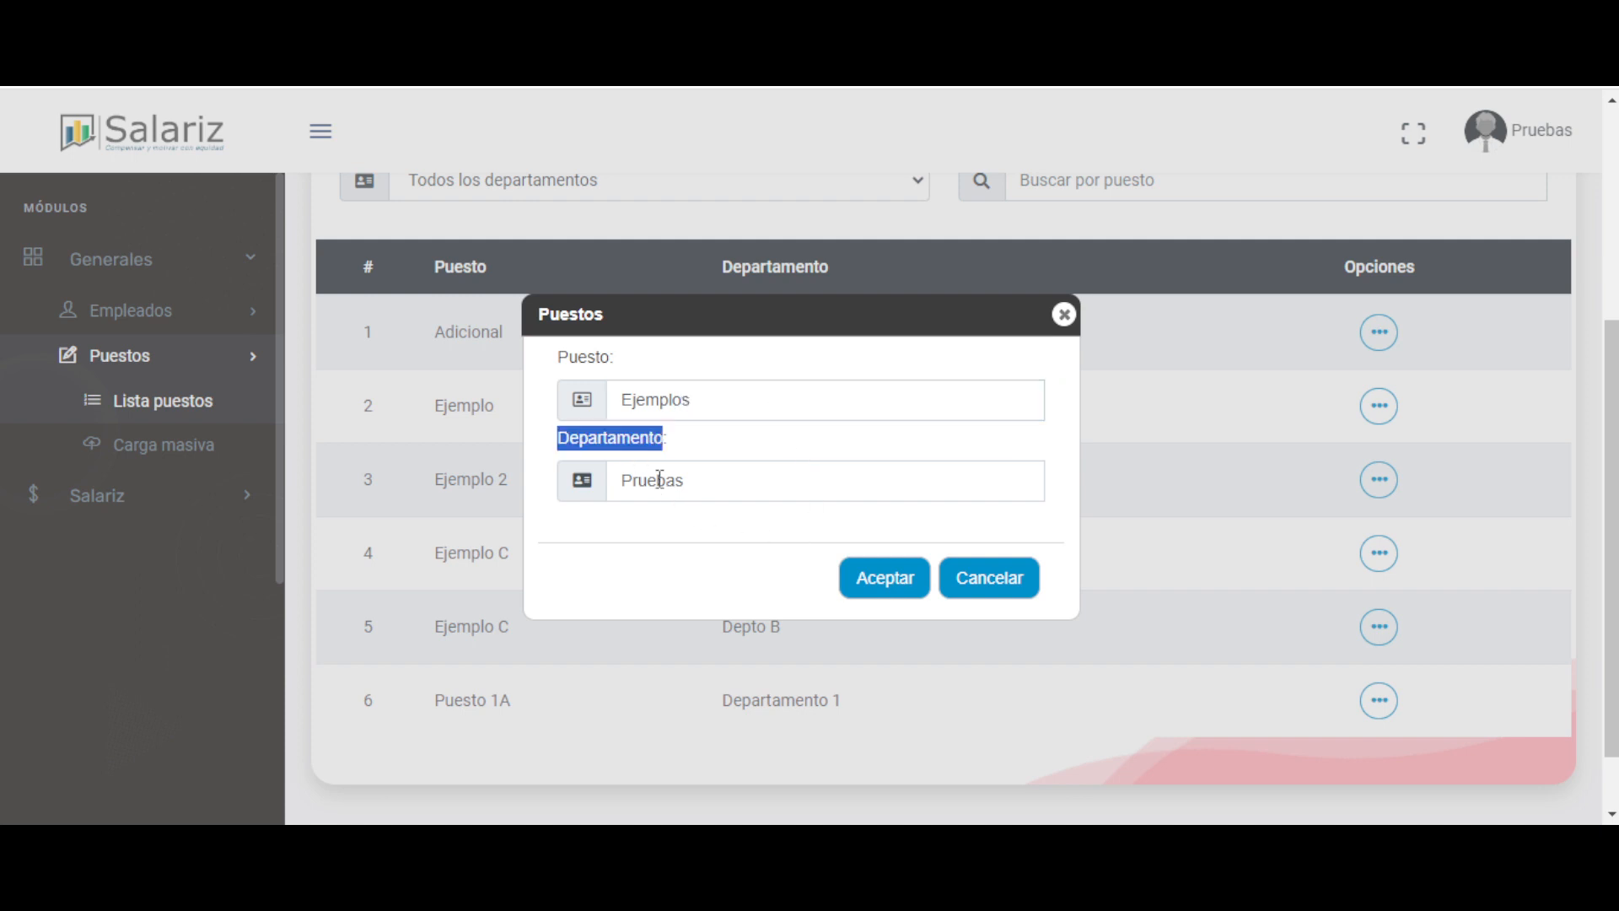
{"action": "left_click", "coordinate": [892, 597]}
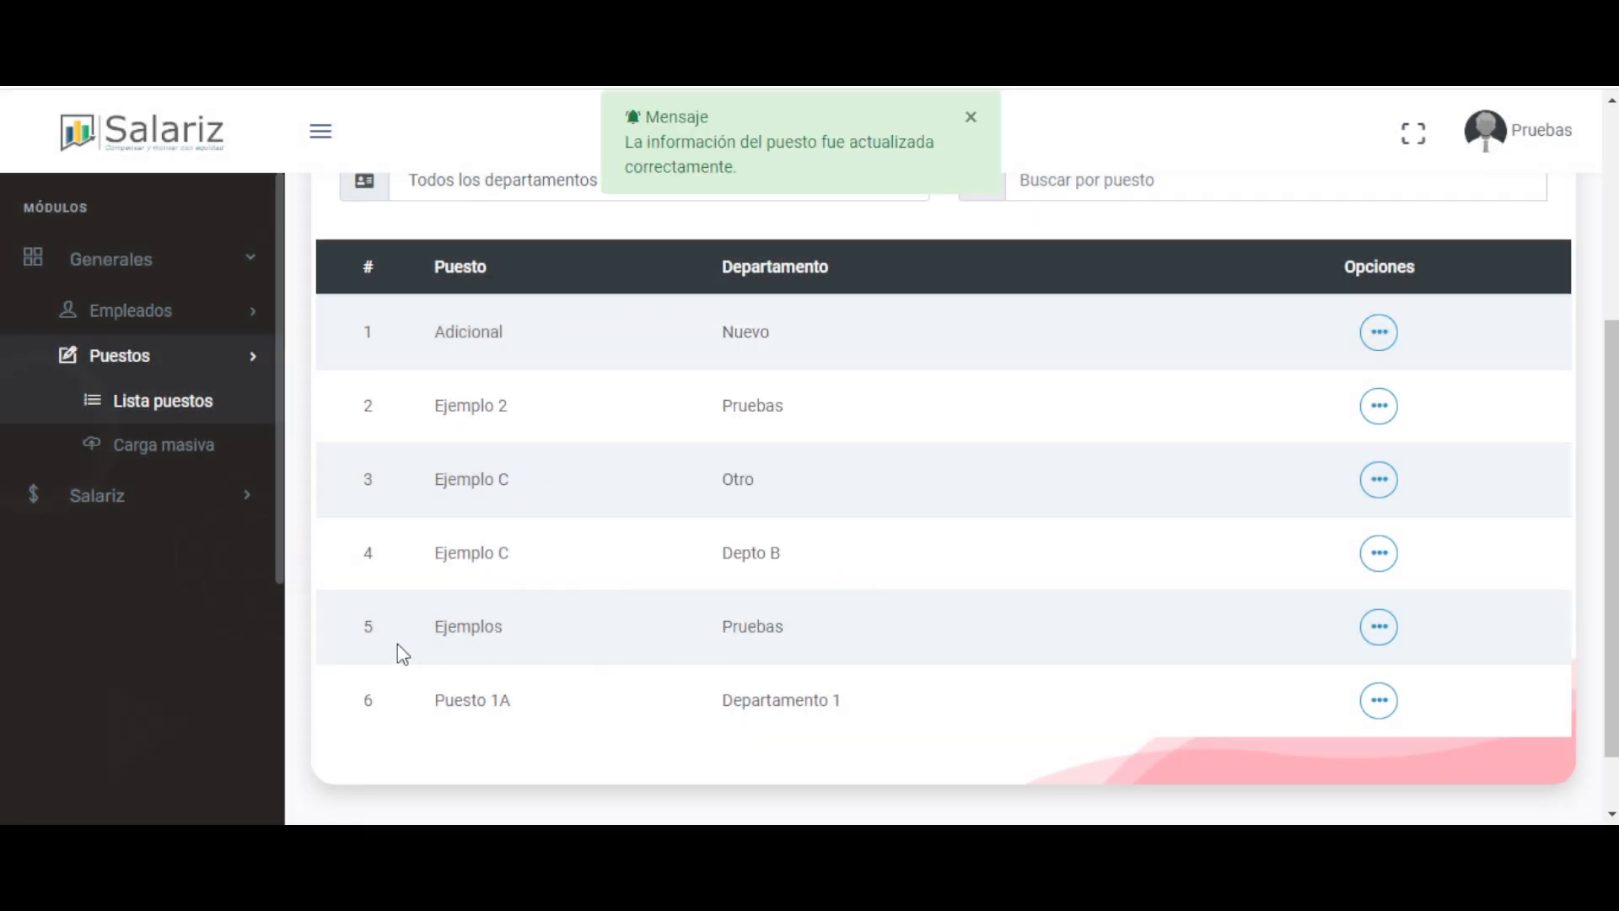
- Check where the Ejemplos position appears in the list of positions and which options it offers
{"action": "left_click_drag", "start_coordinate": [432, 628], "coordinate": [504, 628]}
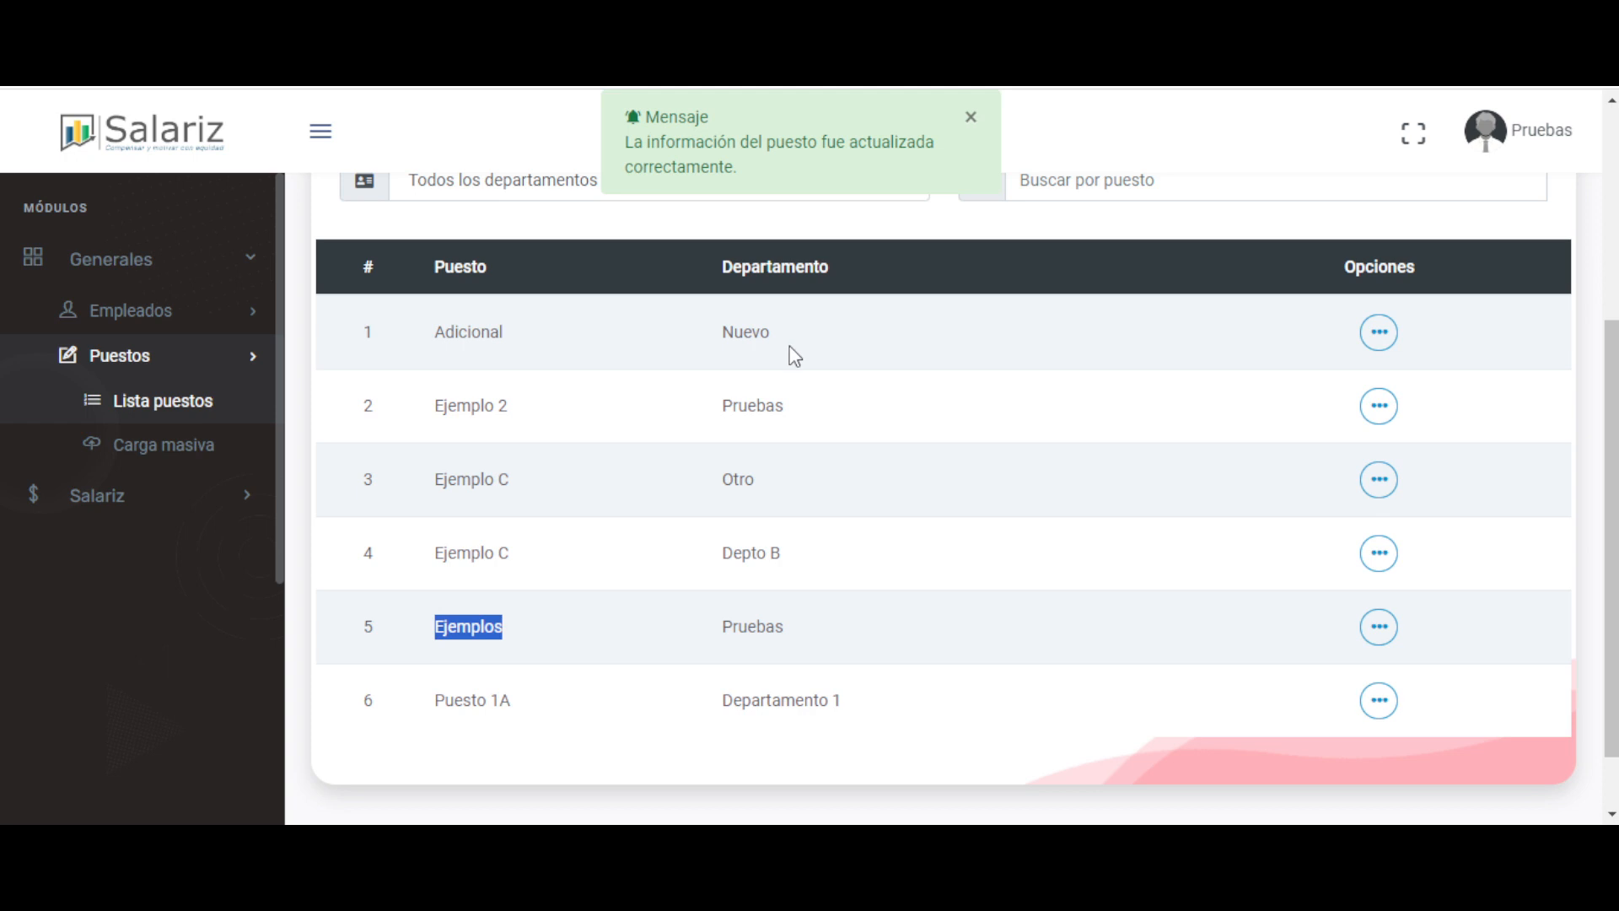
{"action": "left_click", "coordinate": [567, 560]}
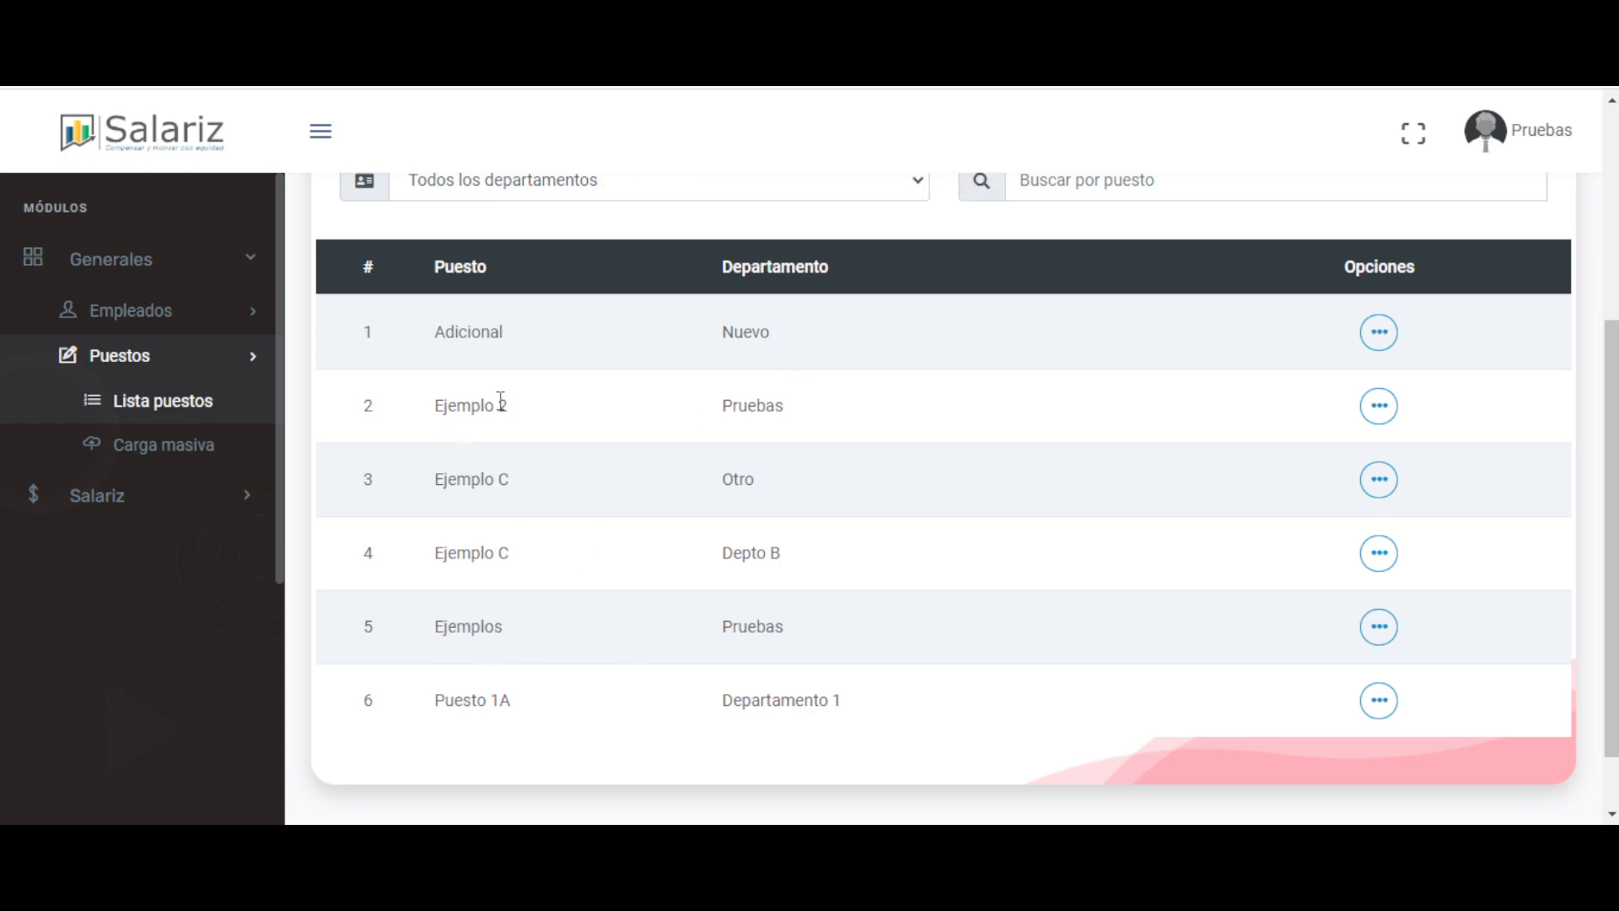
{"action": "left_click_drag", "start_coordinate": [550, 629], "coordinate": [432, 631]}
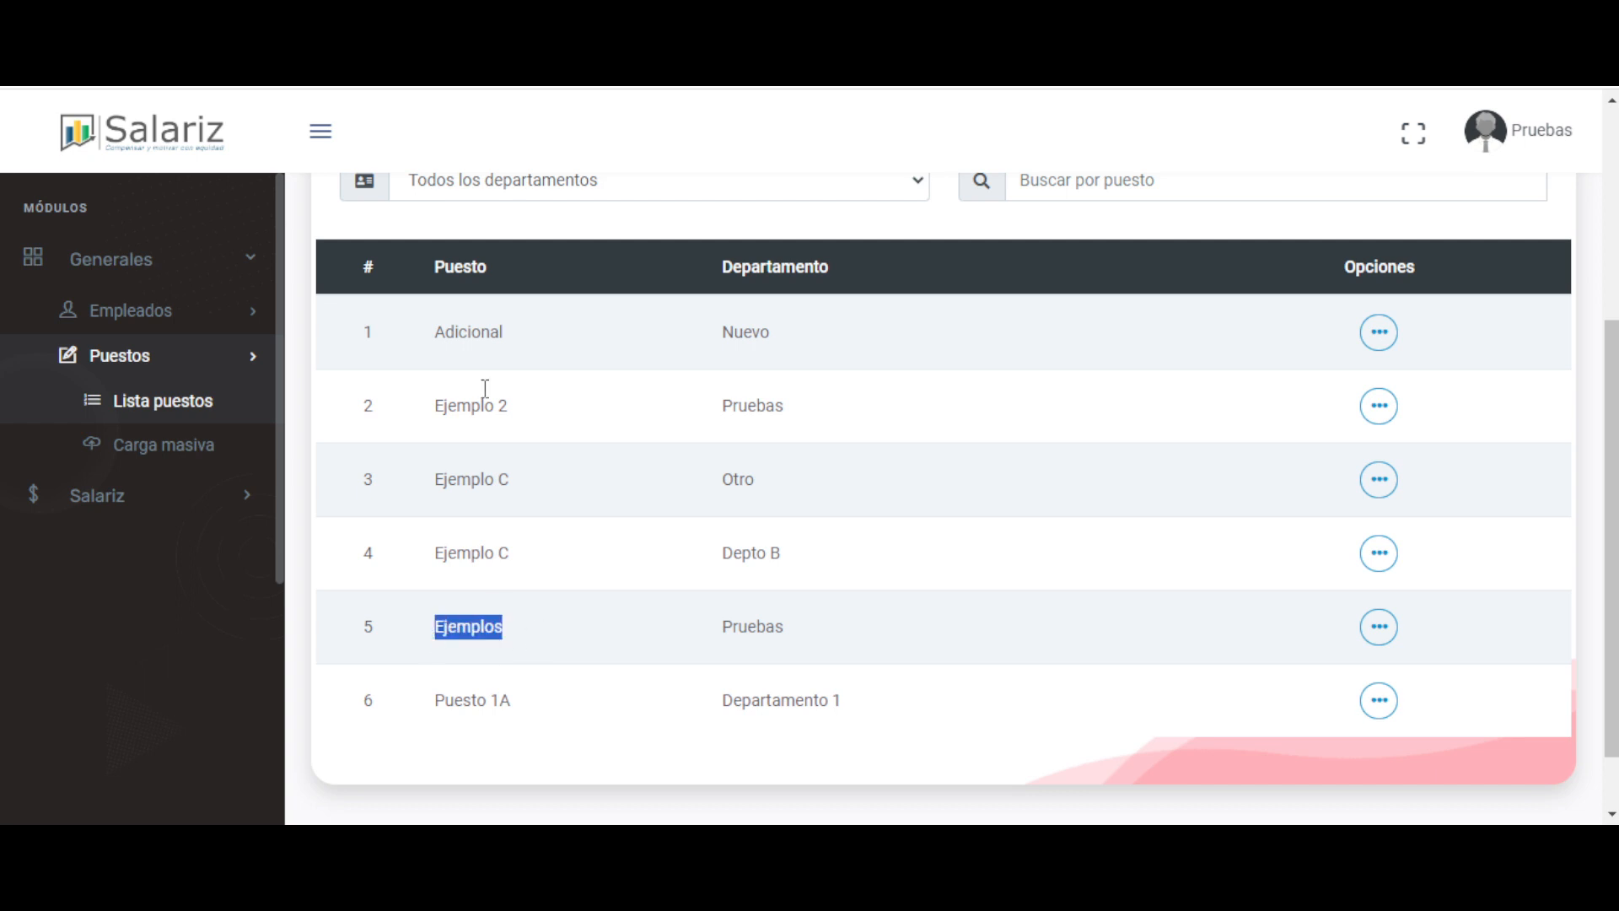
{"action": "left_click", "coordinate": [570, 604]}
{"action": "left_click_drag", "start_coordinate": [330, 633], "coordinate": [392, 627]}
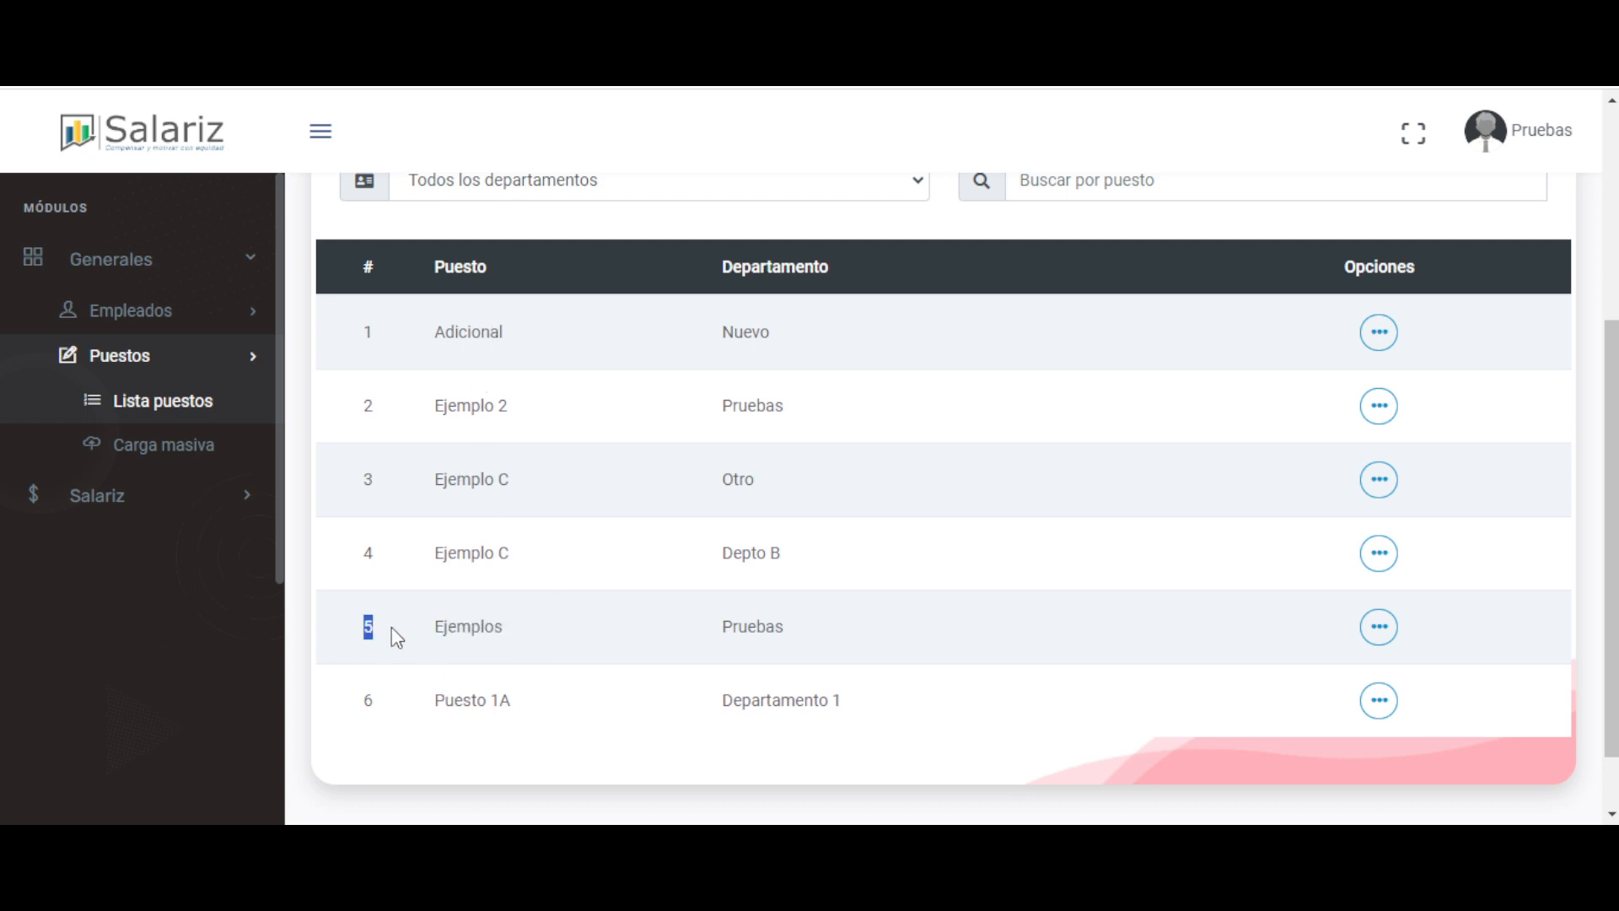
{"action": "left_click", "coordinate": [863, 680]}
{"action": "left_click", "coordinate": [1380, 627]}
{"action": "left_click", "coordinate": [857, 571]}
{"action": "scroll", "coordinate": [1427, 404], "scroll_direction": "up", "scroll_amount": 5}
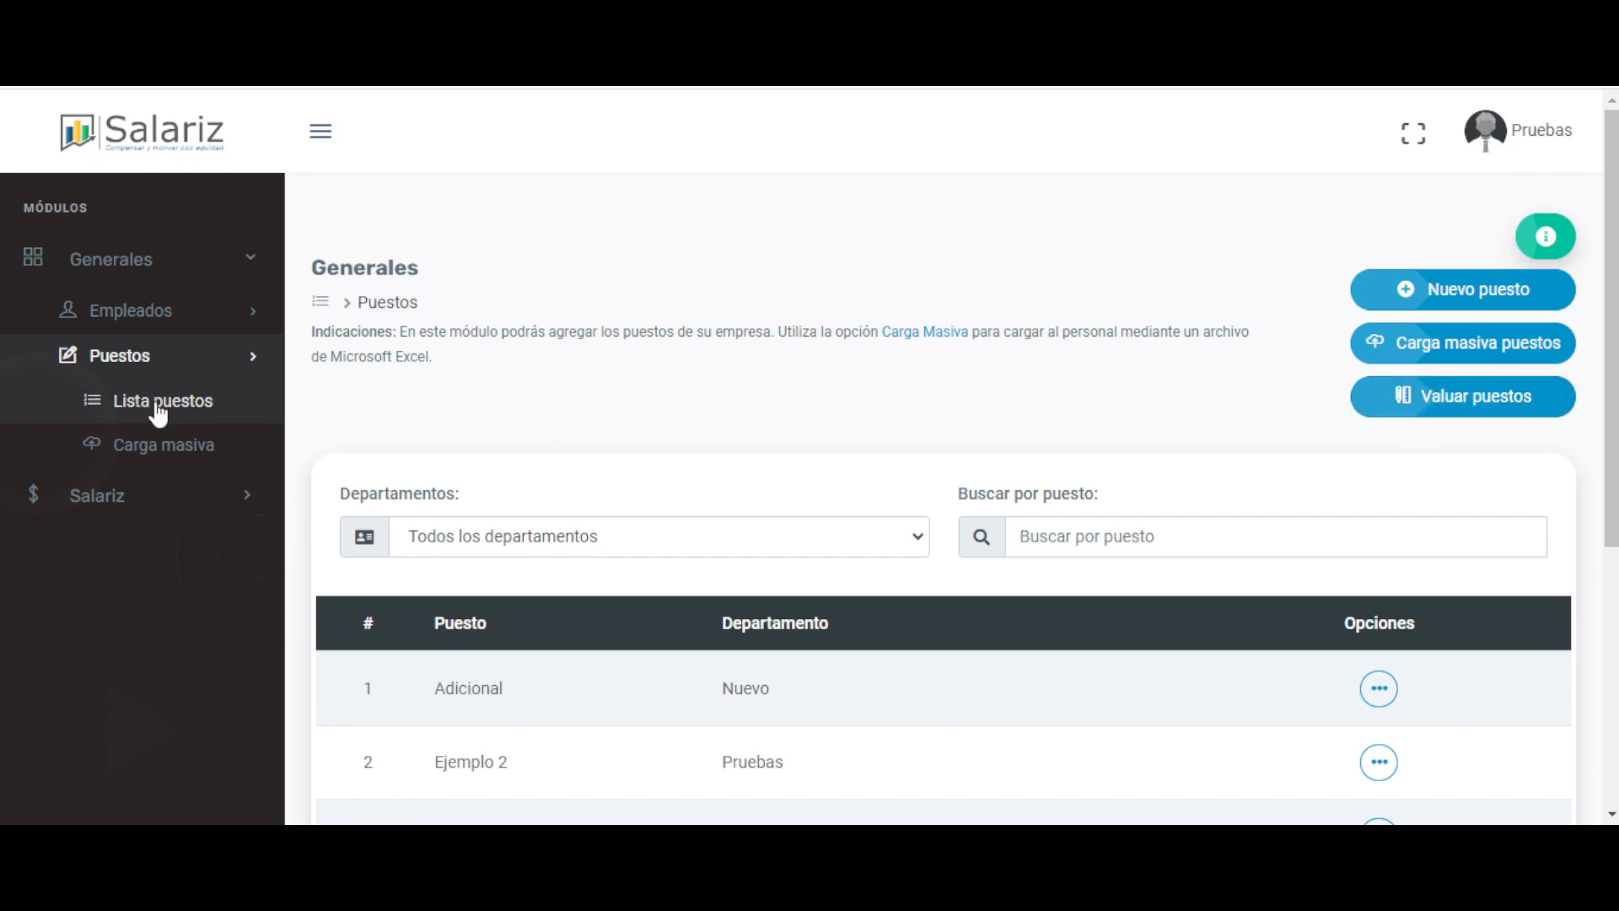
- Return to the Valuar puestos module and check the Ejemplos position in its table
{"action": "left_click", "coordinate": [1452, 410]}
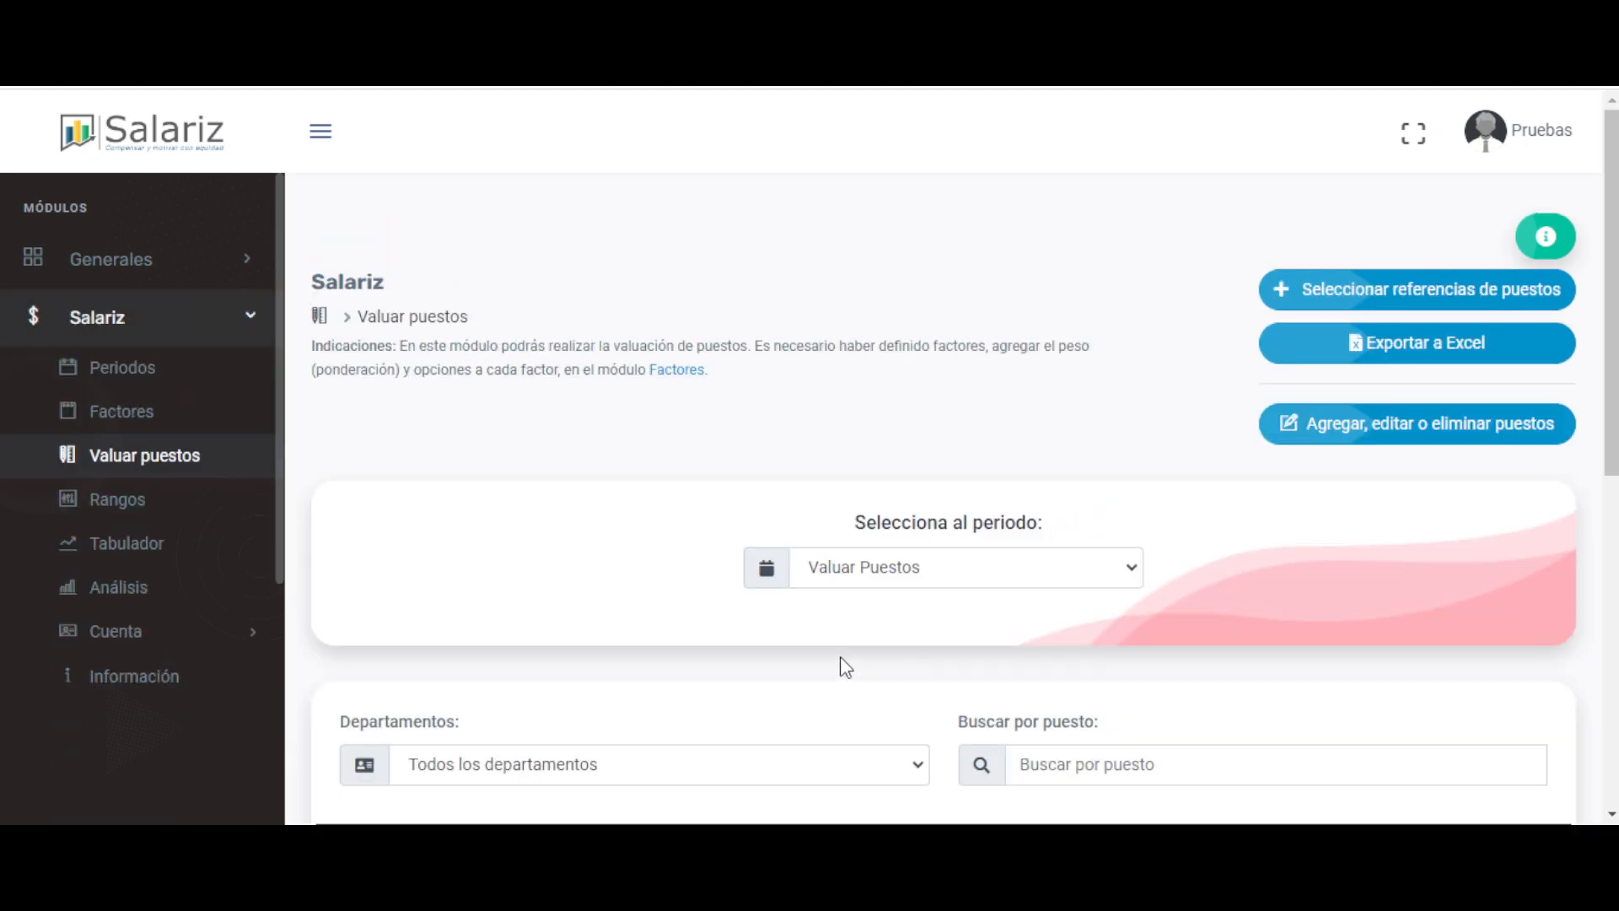
{"action": "scroll", "coordinate": [825, 642], "scroll_direction": "down", "scroll_amount": 8}
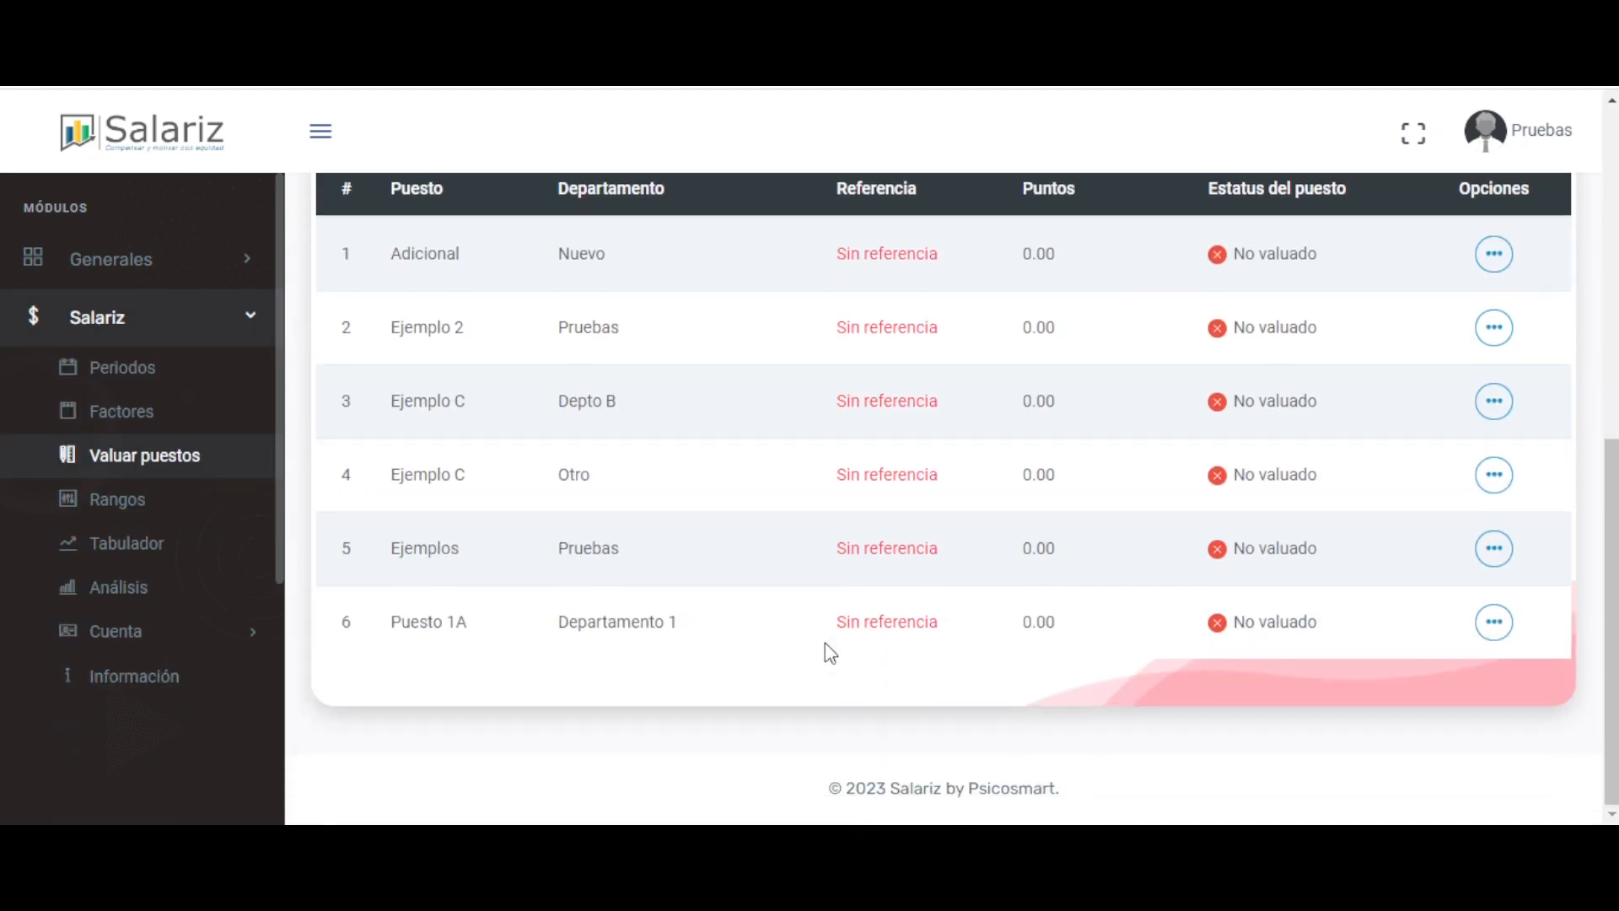
{"action": "left_click_drag", "start_coordinate": [336, 547], "coordinate": [733, 550]}
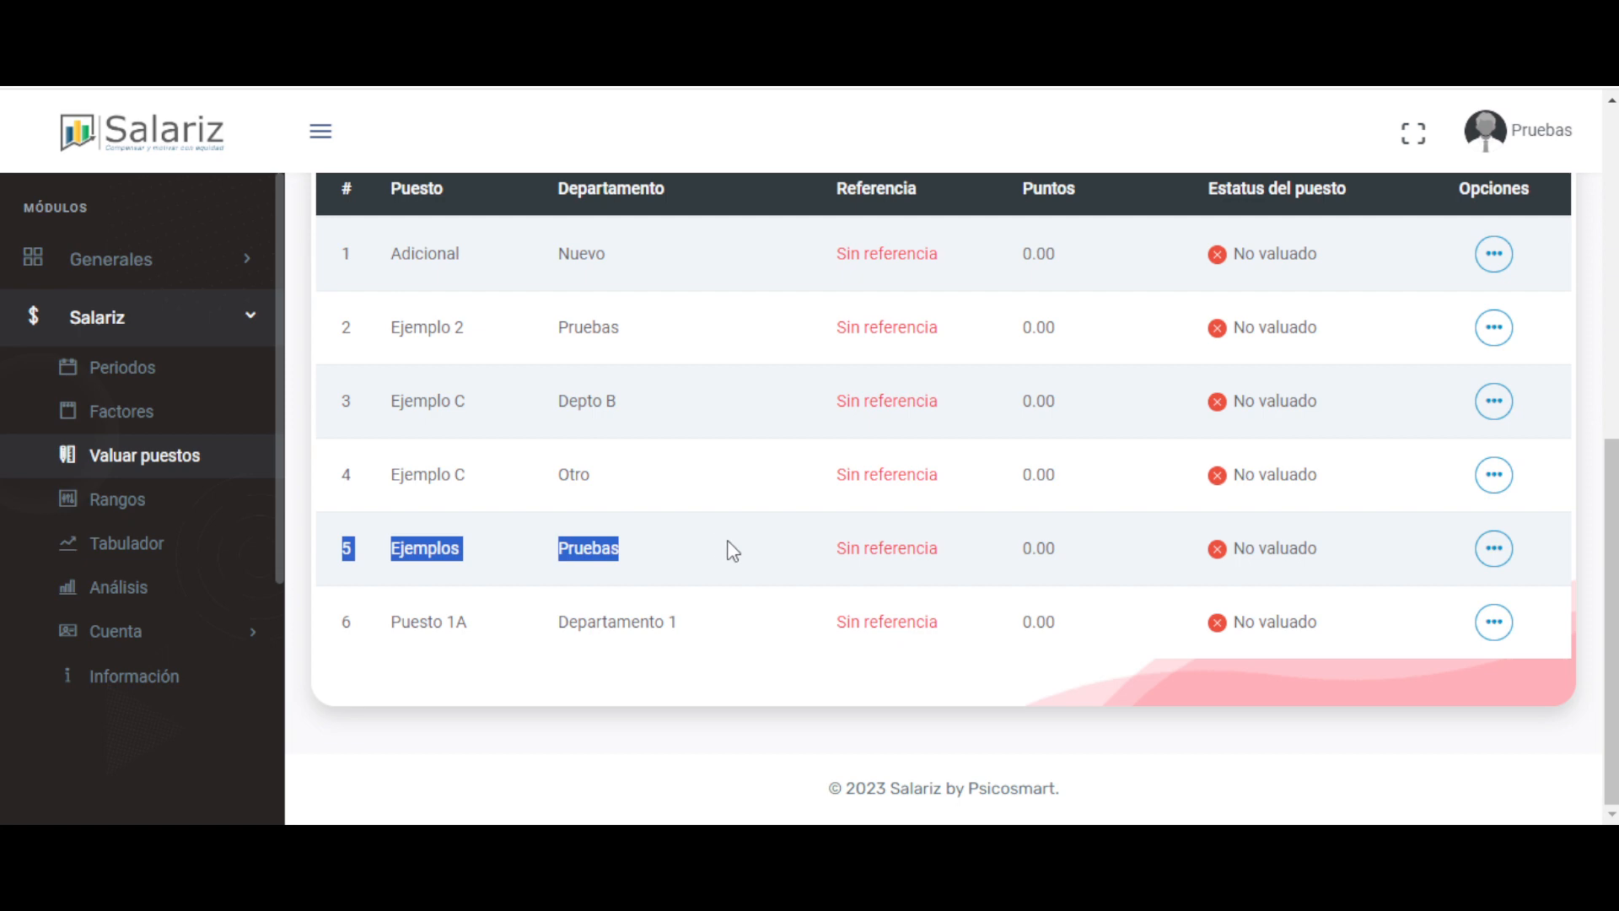
{"action": "left_click", "coordinate": [835, 600]}
{"action": "scroll", "coordinate": [783, 622], "scroll_direction": "up", "scroll_amount": 3}
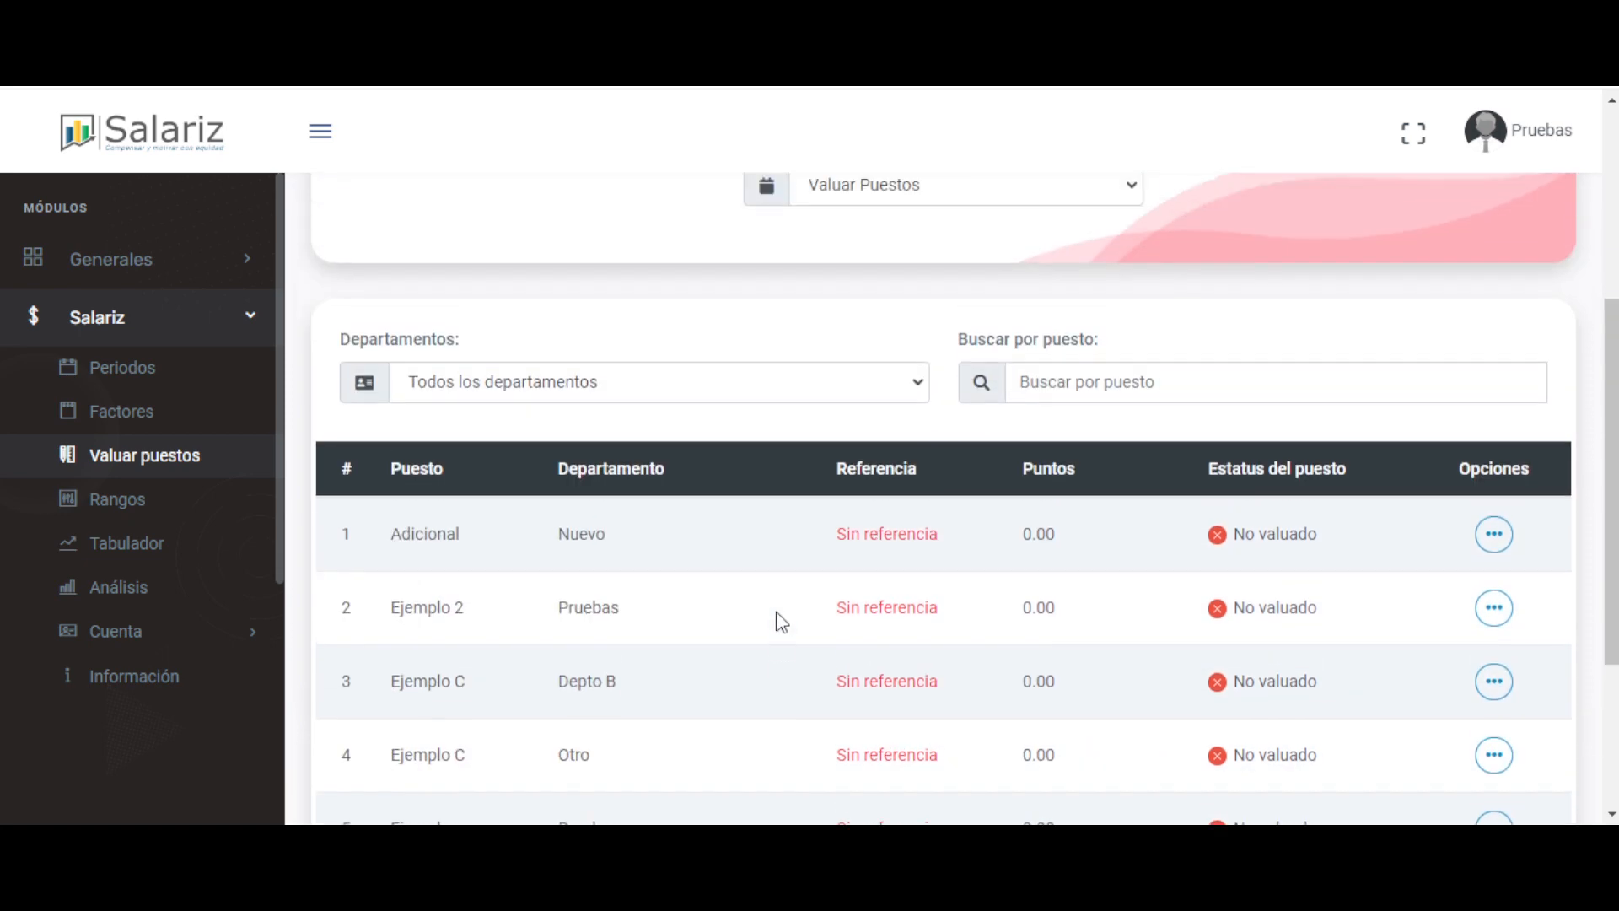
{"action": "scroll", "coordinate": [781, 622], "scroll_direction": "up", "scroll_amount": 2}
{"action": "scroll", "coordinate": [782, 623], "scroll_direction": "down", "scroll_amount": 1}
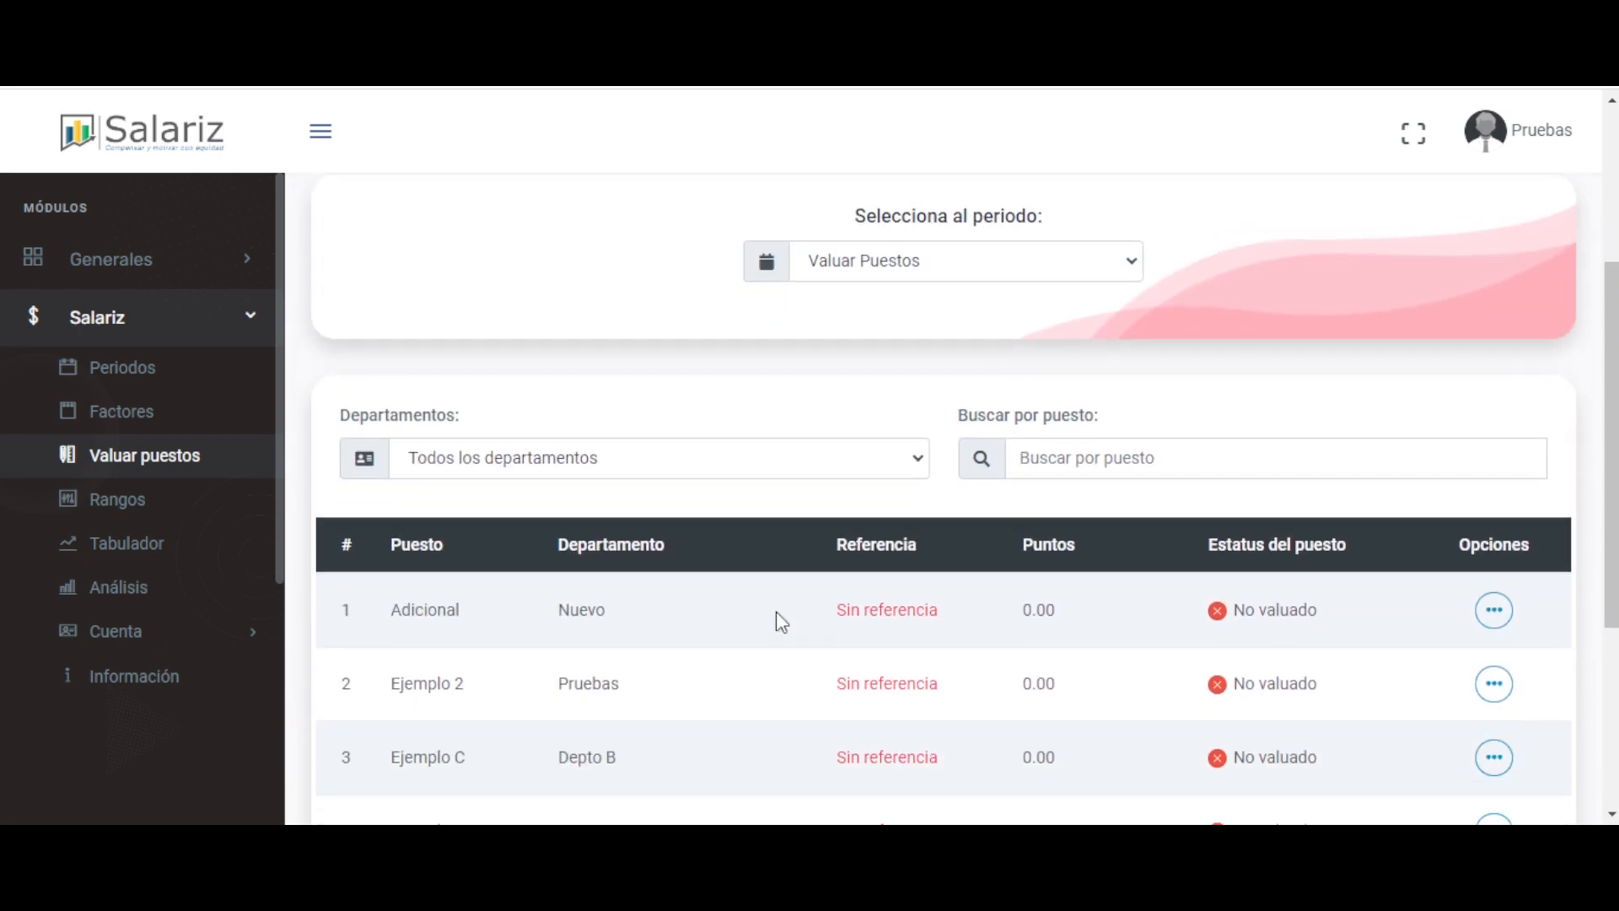
{"action": "scroll", "coordinate": [782, 622], "scroll_direction": "down", "scroll_amount": 1}
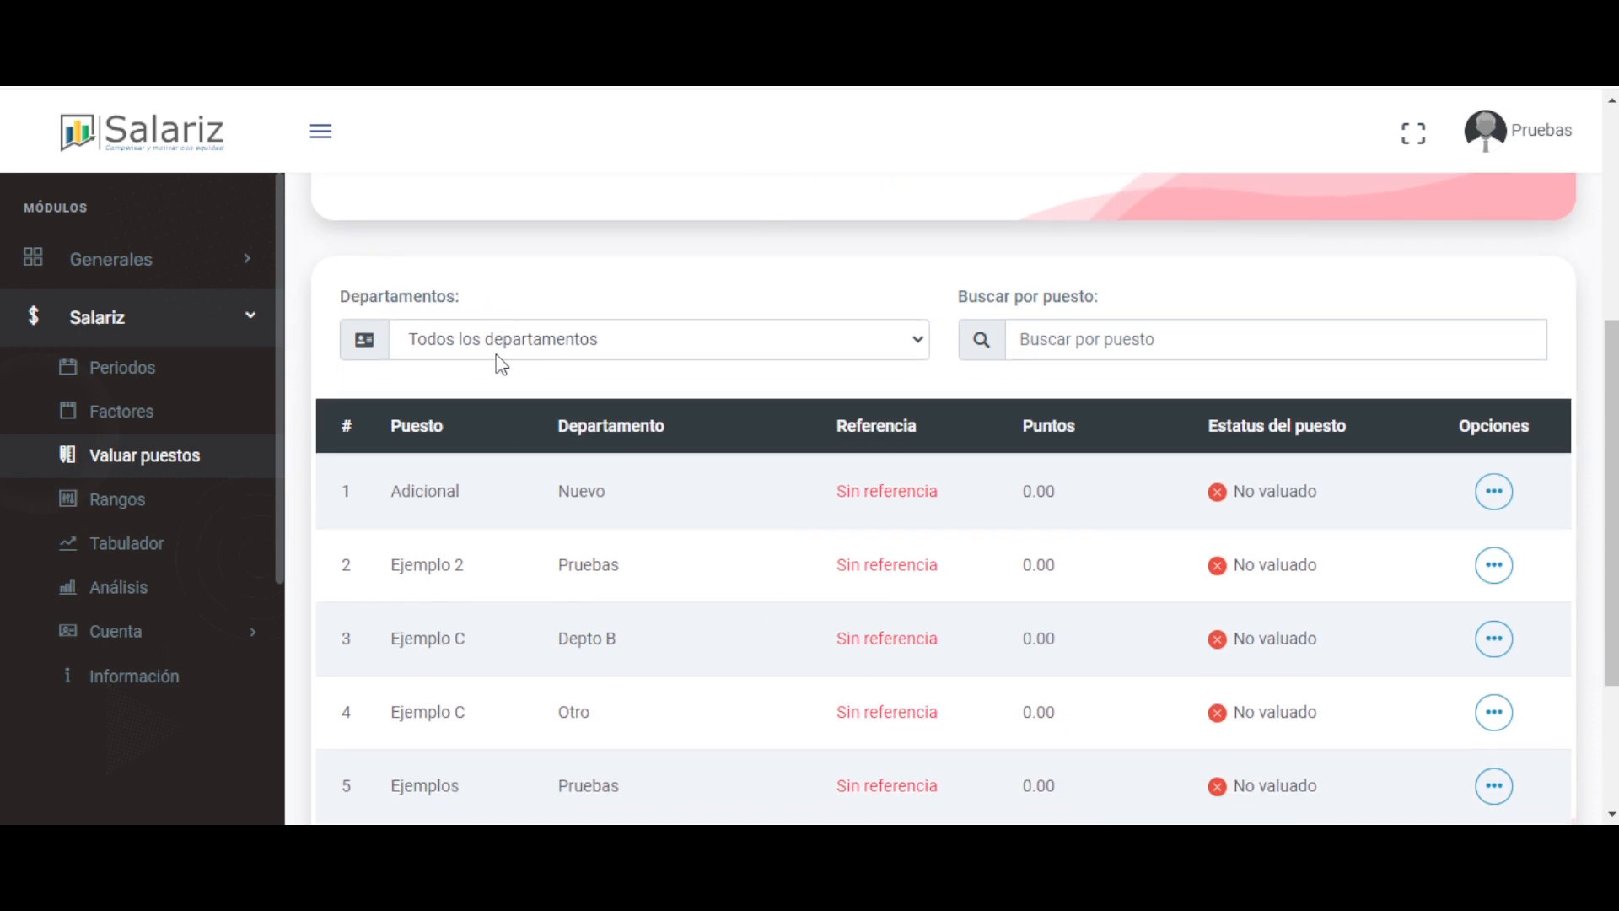
- Filter the positions table by department in turn, including Departamento 1, Depto B, Nuevo and Pruebas
{"action": "left_click", "coordinate": [523, 350]}
{"action": "left_click", "coordinate": [535, 397]}
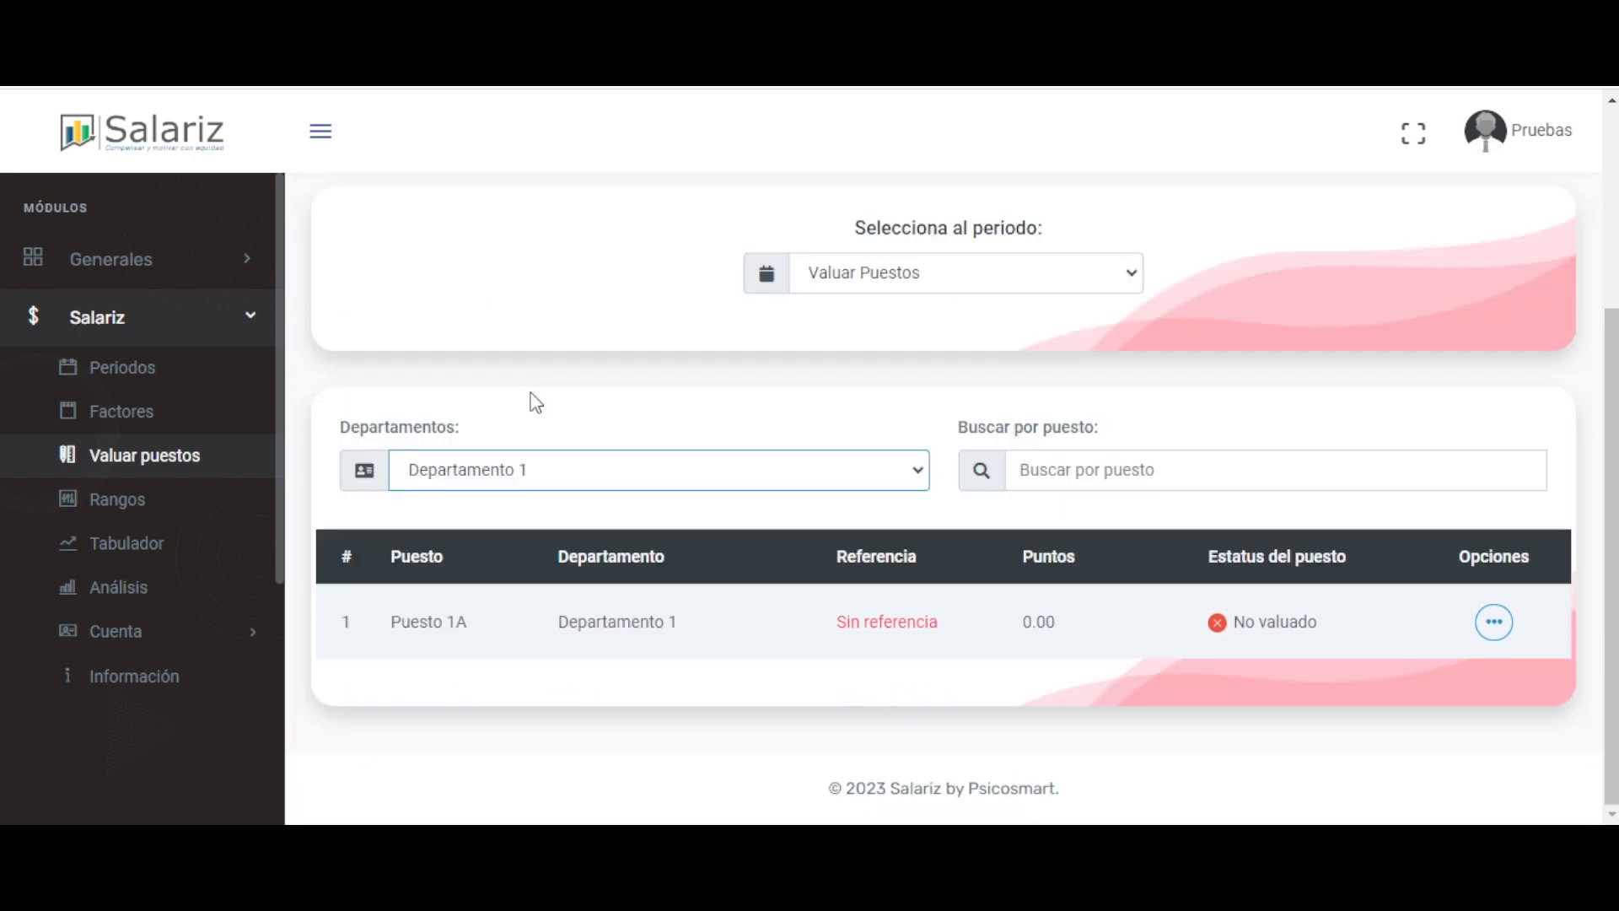
{"action": "left_click", "coordinate": [560, 472]}
{"action": "left_click", "coordinate": [521, 539]}
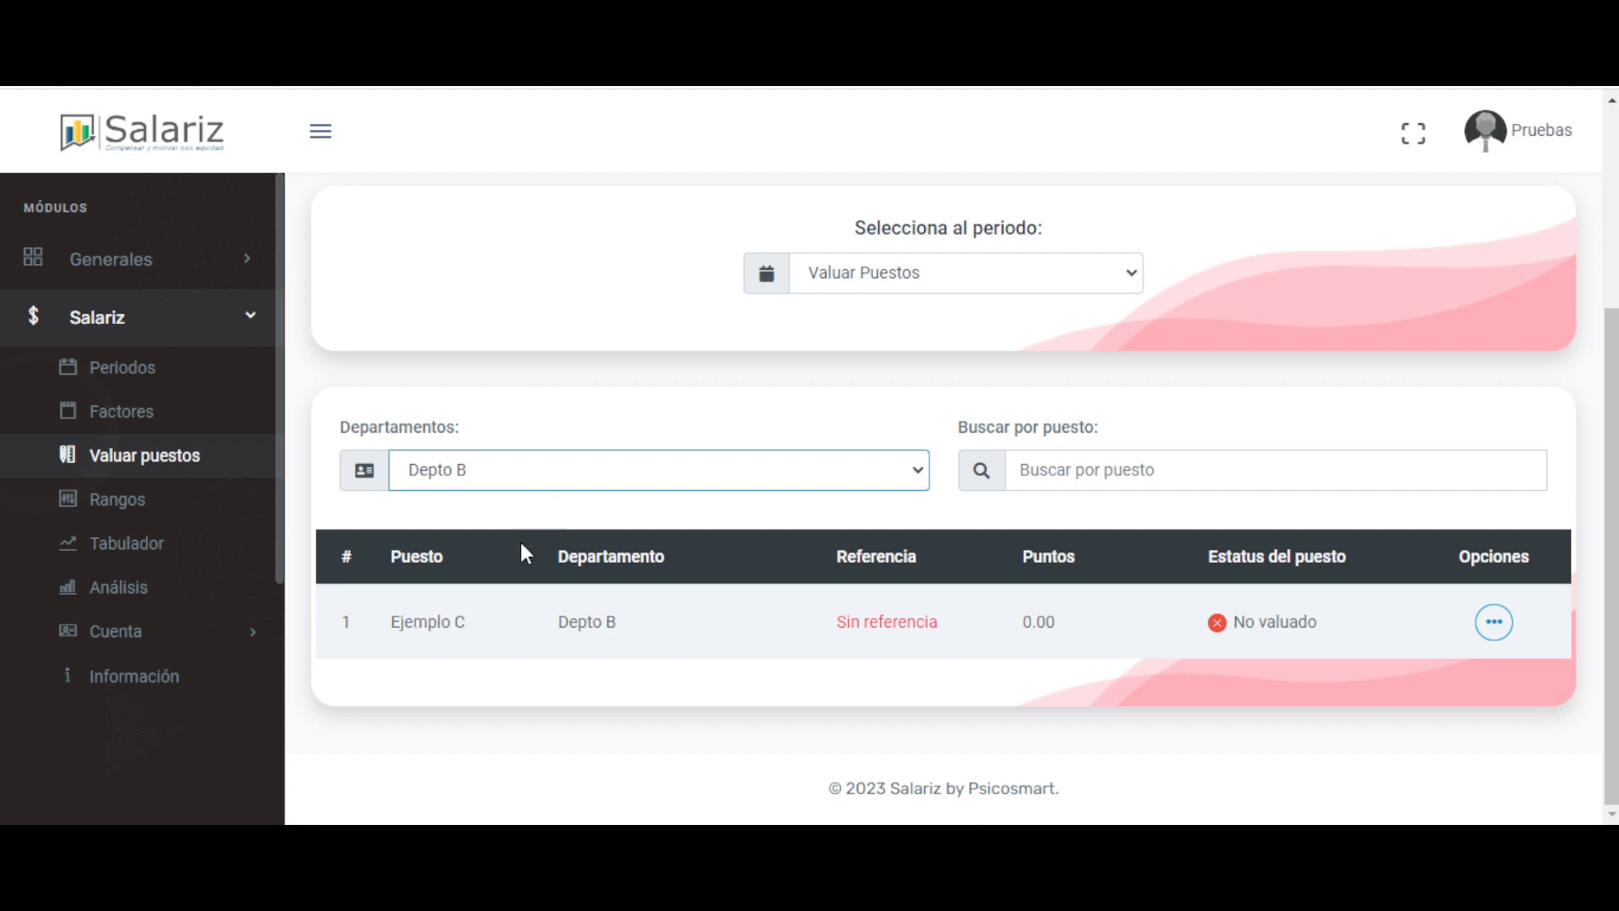
{"action": "left_click", "coordinate": [578, 485]}
{"action": "left_click", "coordinate": [555, 560]}
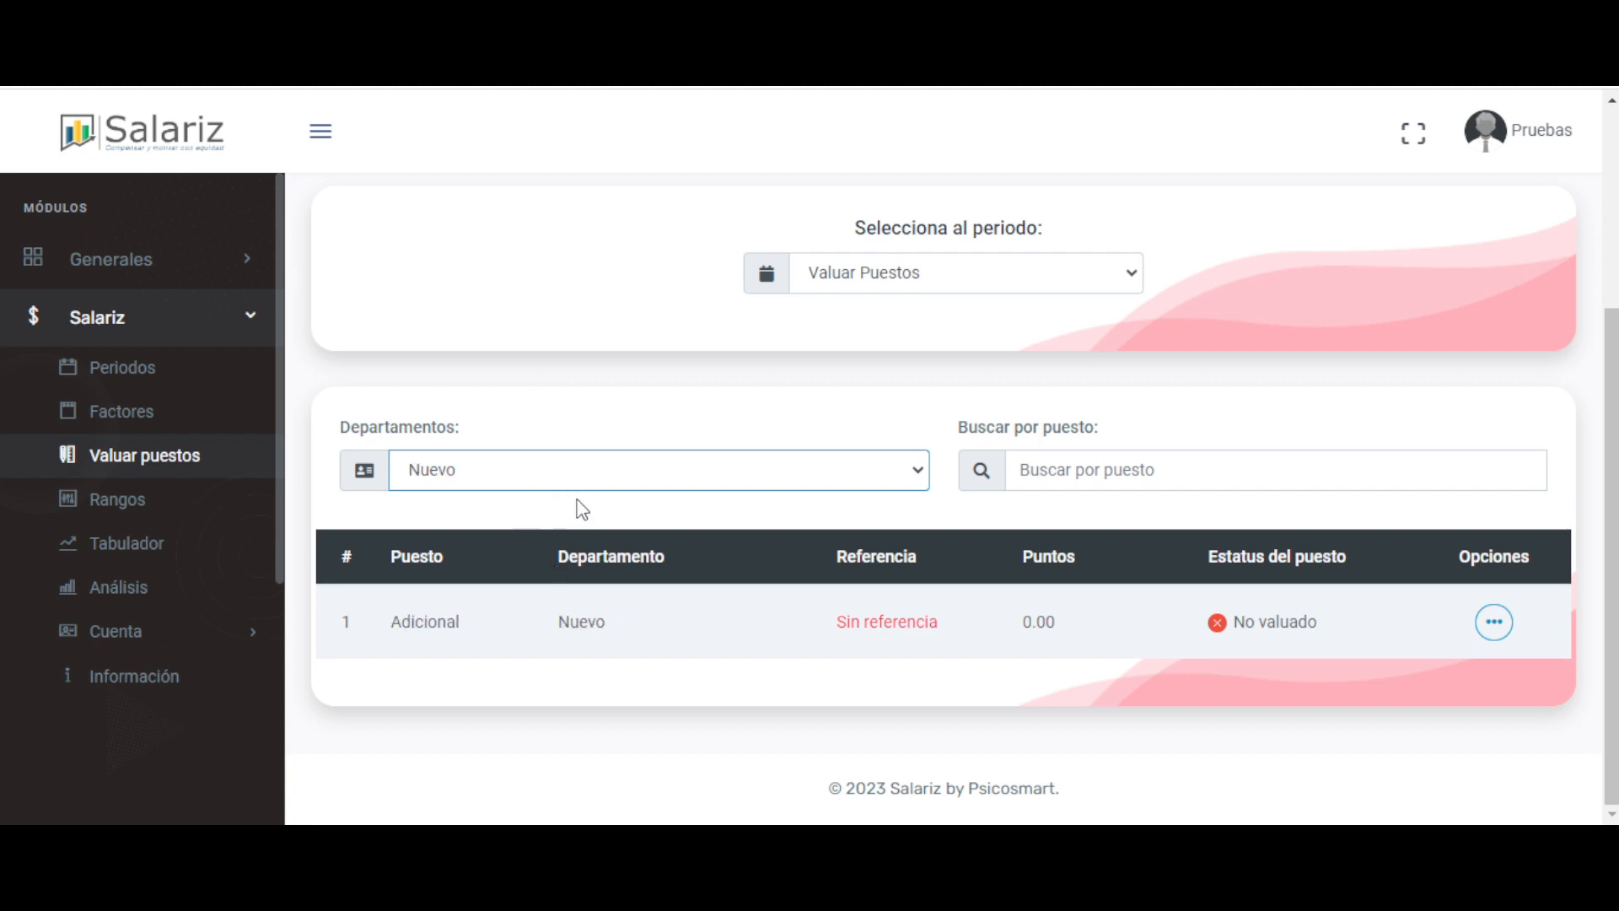
{"action": "left_click", "coordinate": [567, 485]}
{"action": "left_click", "coordinate": [542, 591]}
{"action": "left_click", "coordinate": [560, 470]}
{"action": "left_click", "coordinate": [539, 600]}
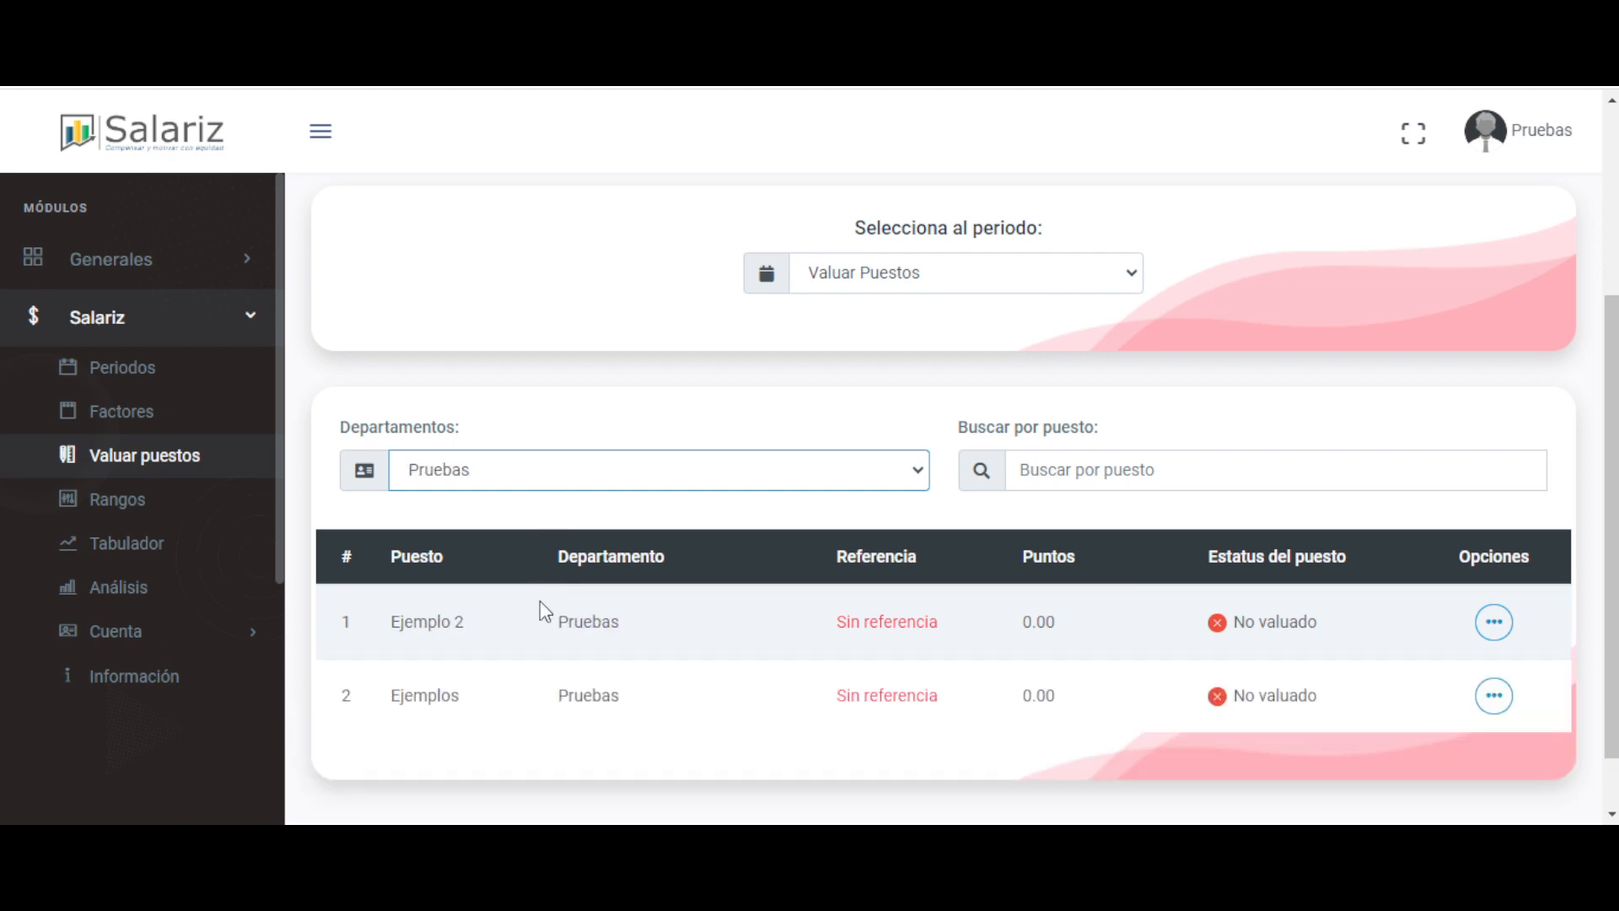
- Check the position names and department of the rows filtered by Pruebas
{"action": "left_click_drag", "start_coordinate": [561, 568], "coordinate": [672, 568]}
{"action": "left_click", "coordinate": [547, 676]}
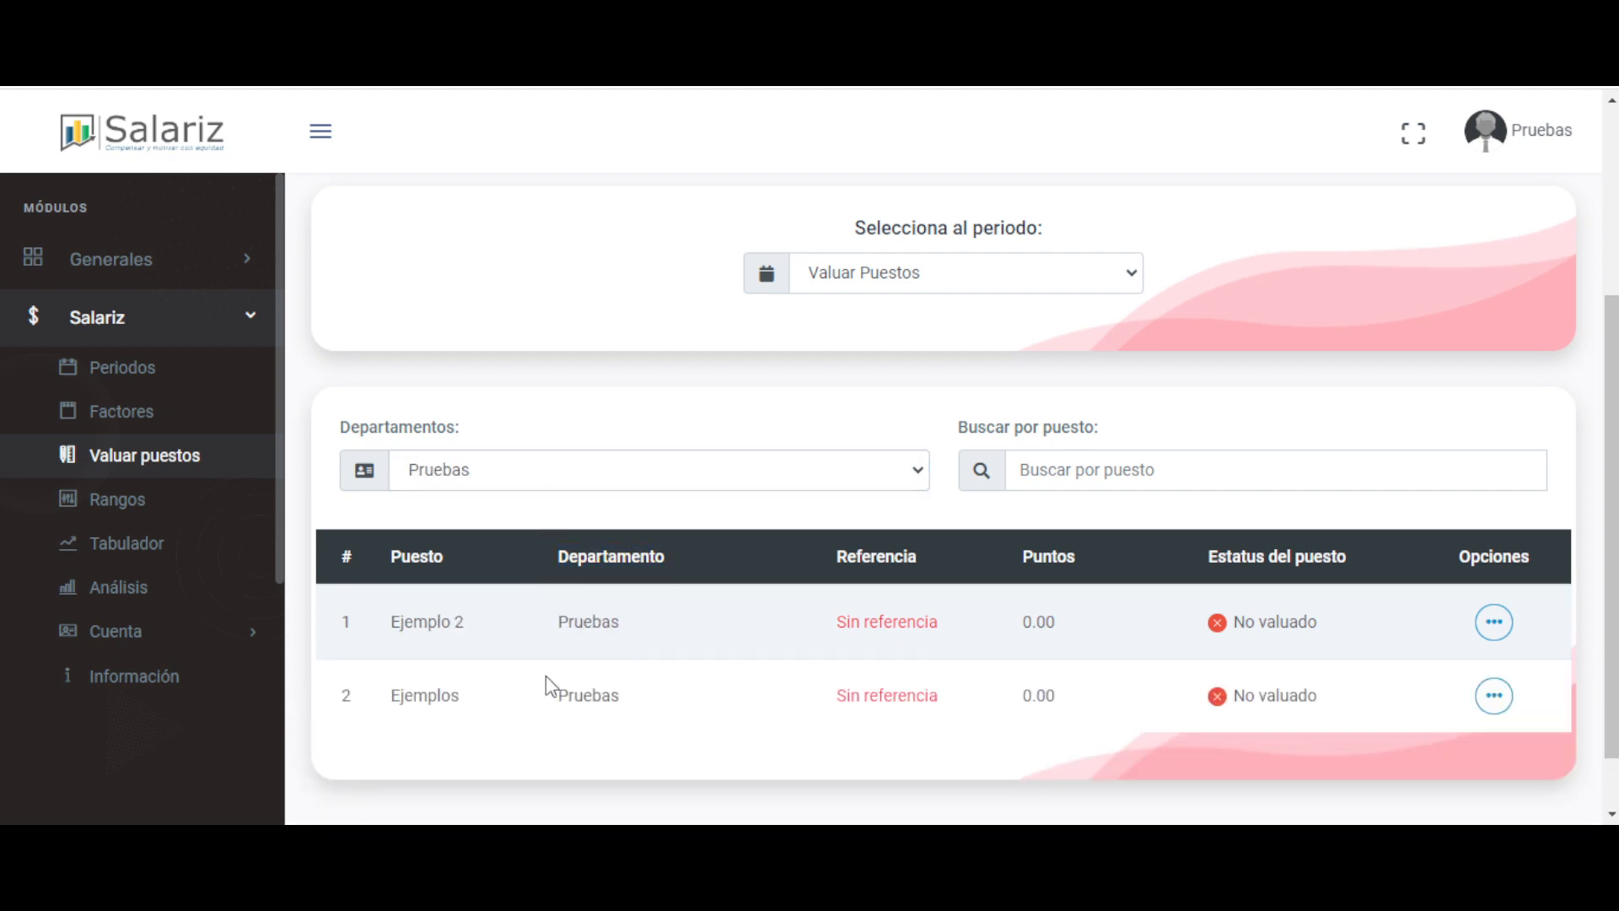
{"action": "triple_click", "coordinate": [402, 624]}
{"action": "double_click", "coordinate": [422, 702]}
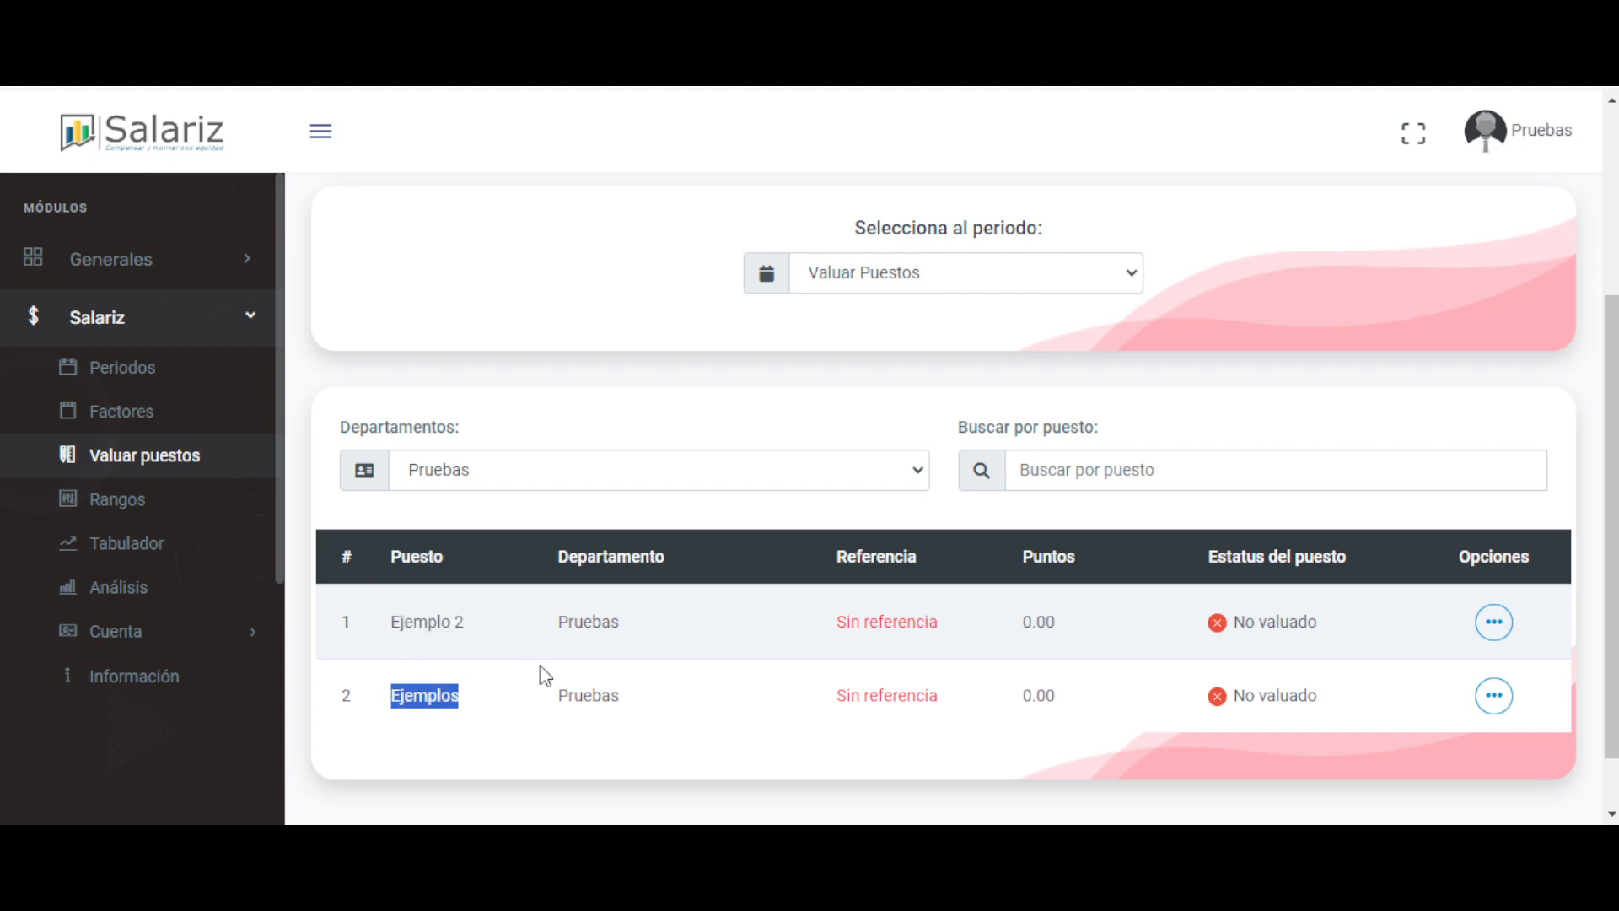
{"action": "double_click", "coordinate": [591, 621]}
{"action": "left_click", "coordinate": [696, 672]}
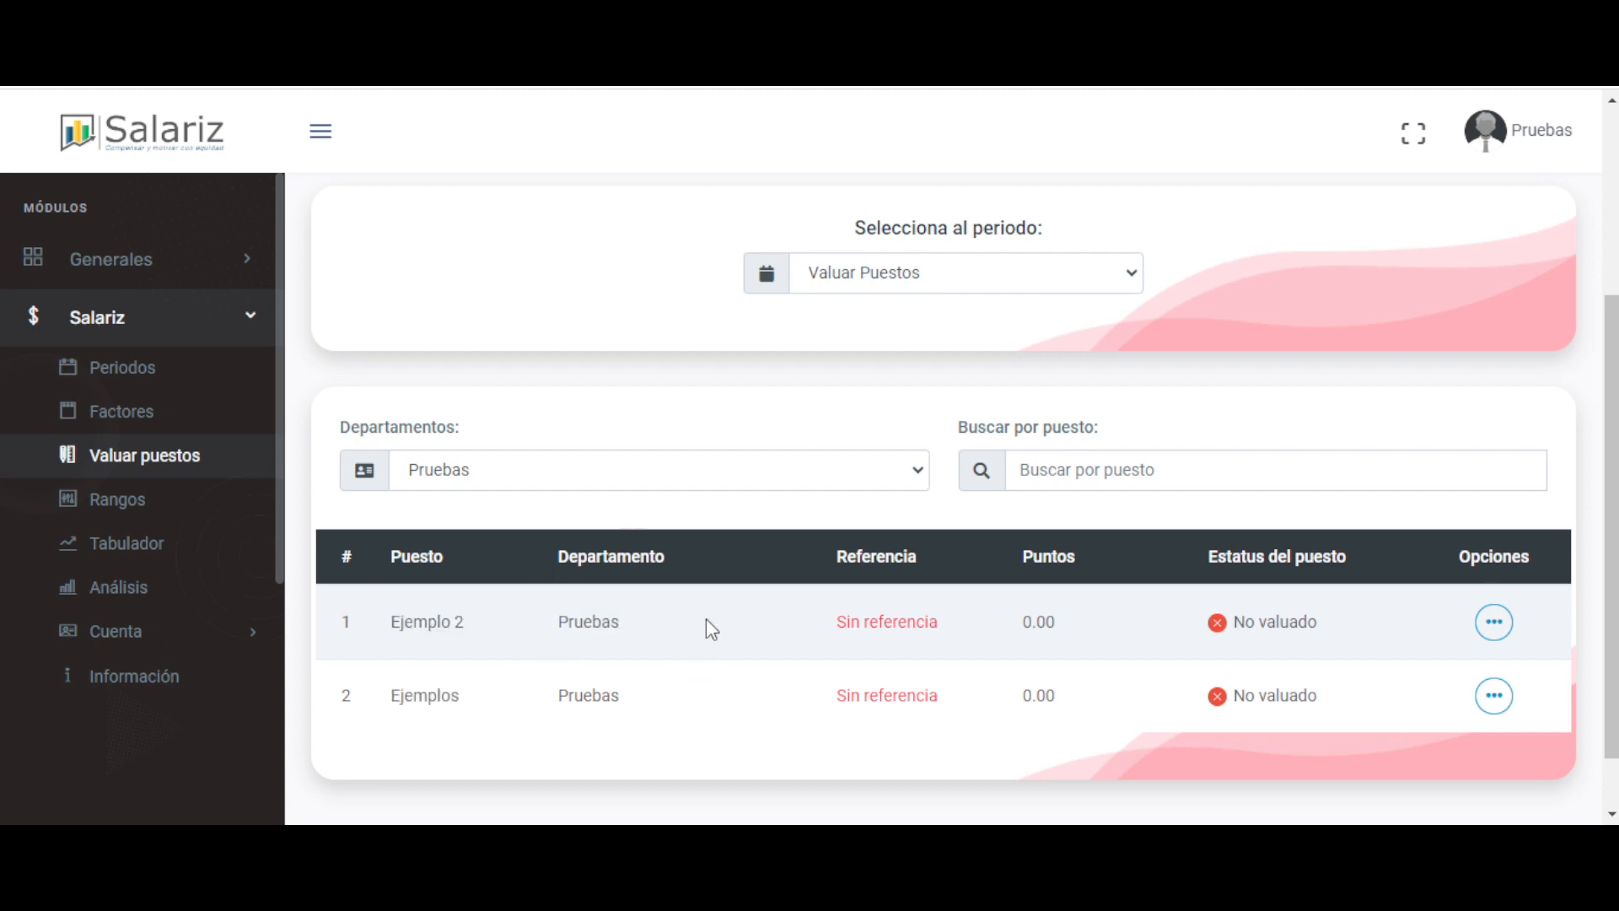
- Set the department filter back to Todos los departamentos and look at the position search option
{"action": "left_click", "coordinate": [599, 479]}
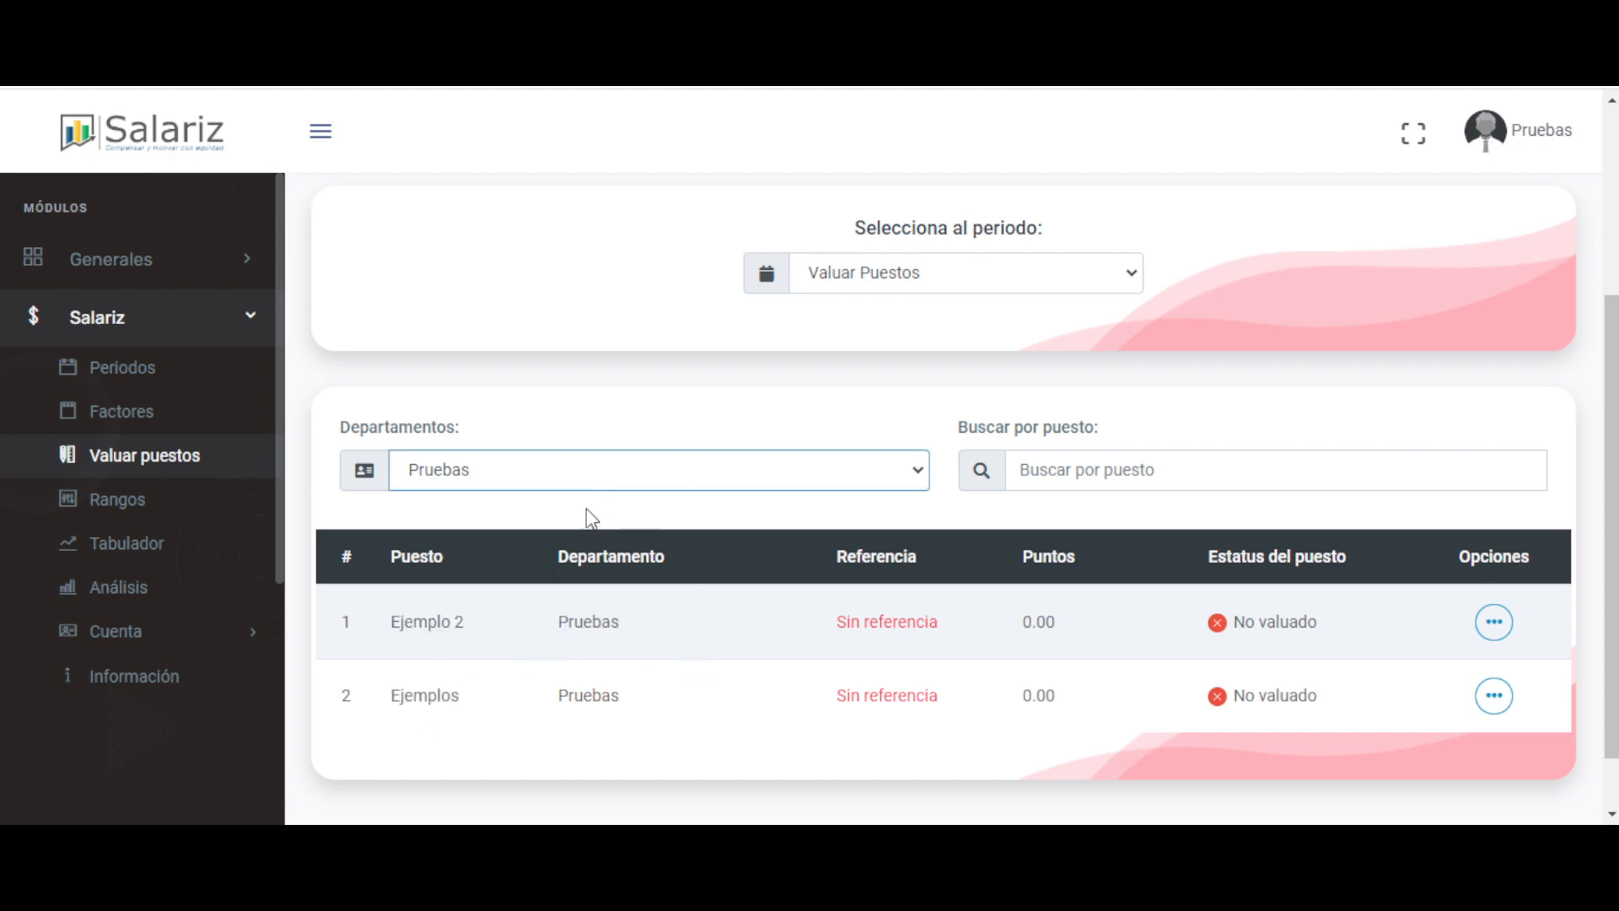
{"action": "left_click", "coordinate": [592, 518]}
{"action": "scroll", "coordinate": [700, 544], "scroll_direction": "down", "scroll_amount": 1}
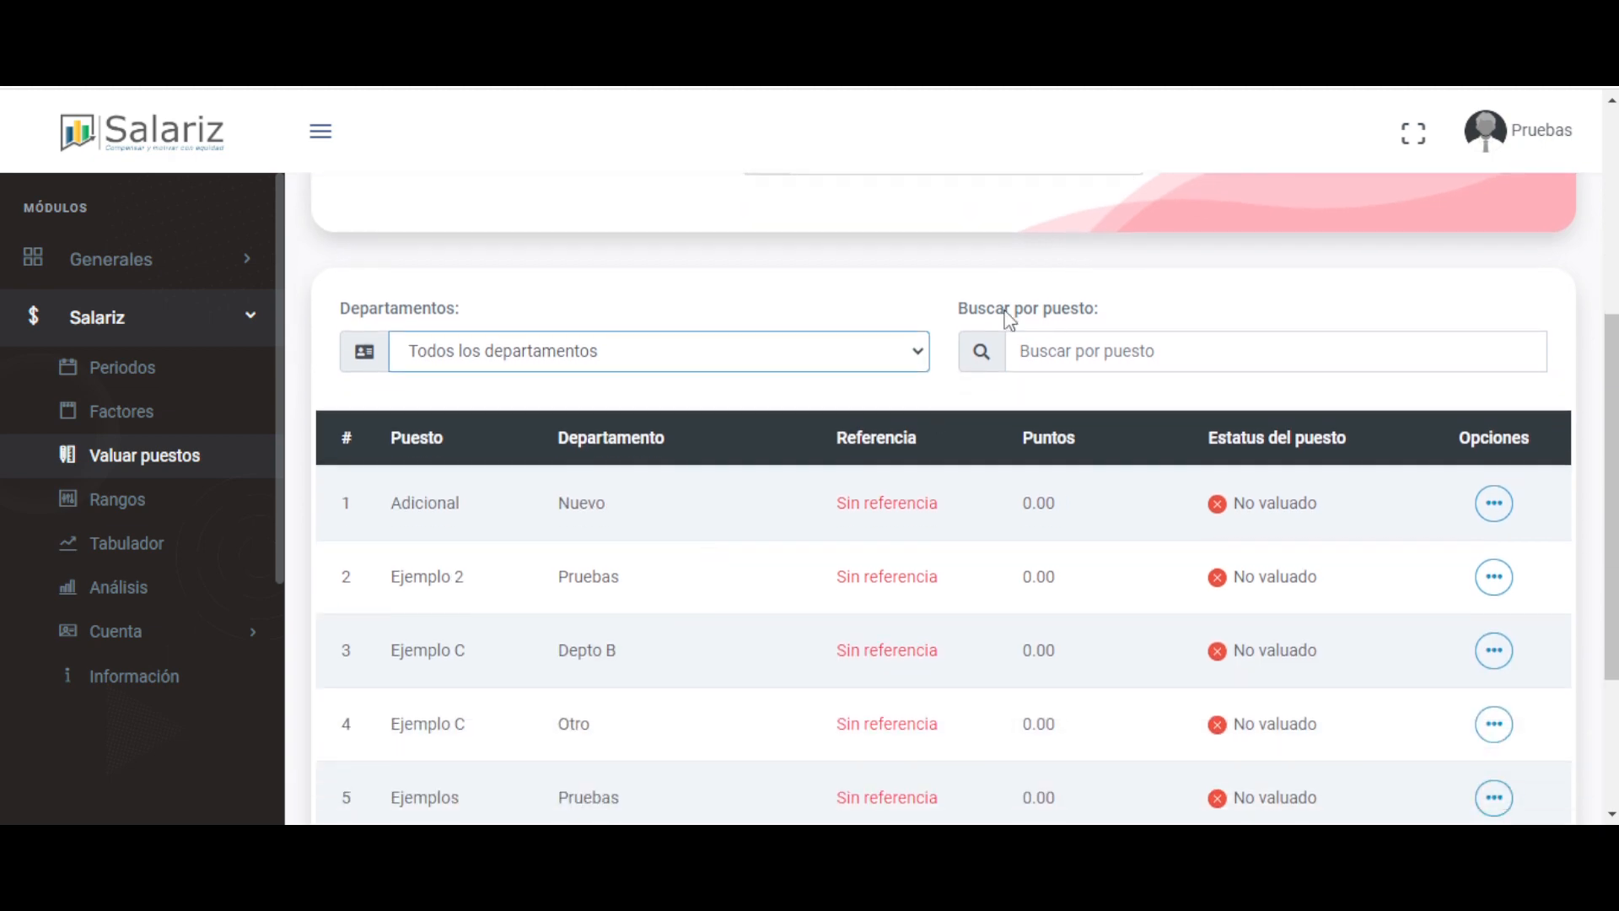
{"action": "left_click", "coordinate": [978, 303]}
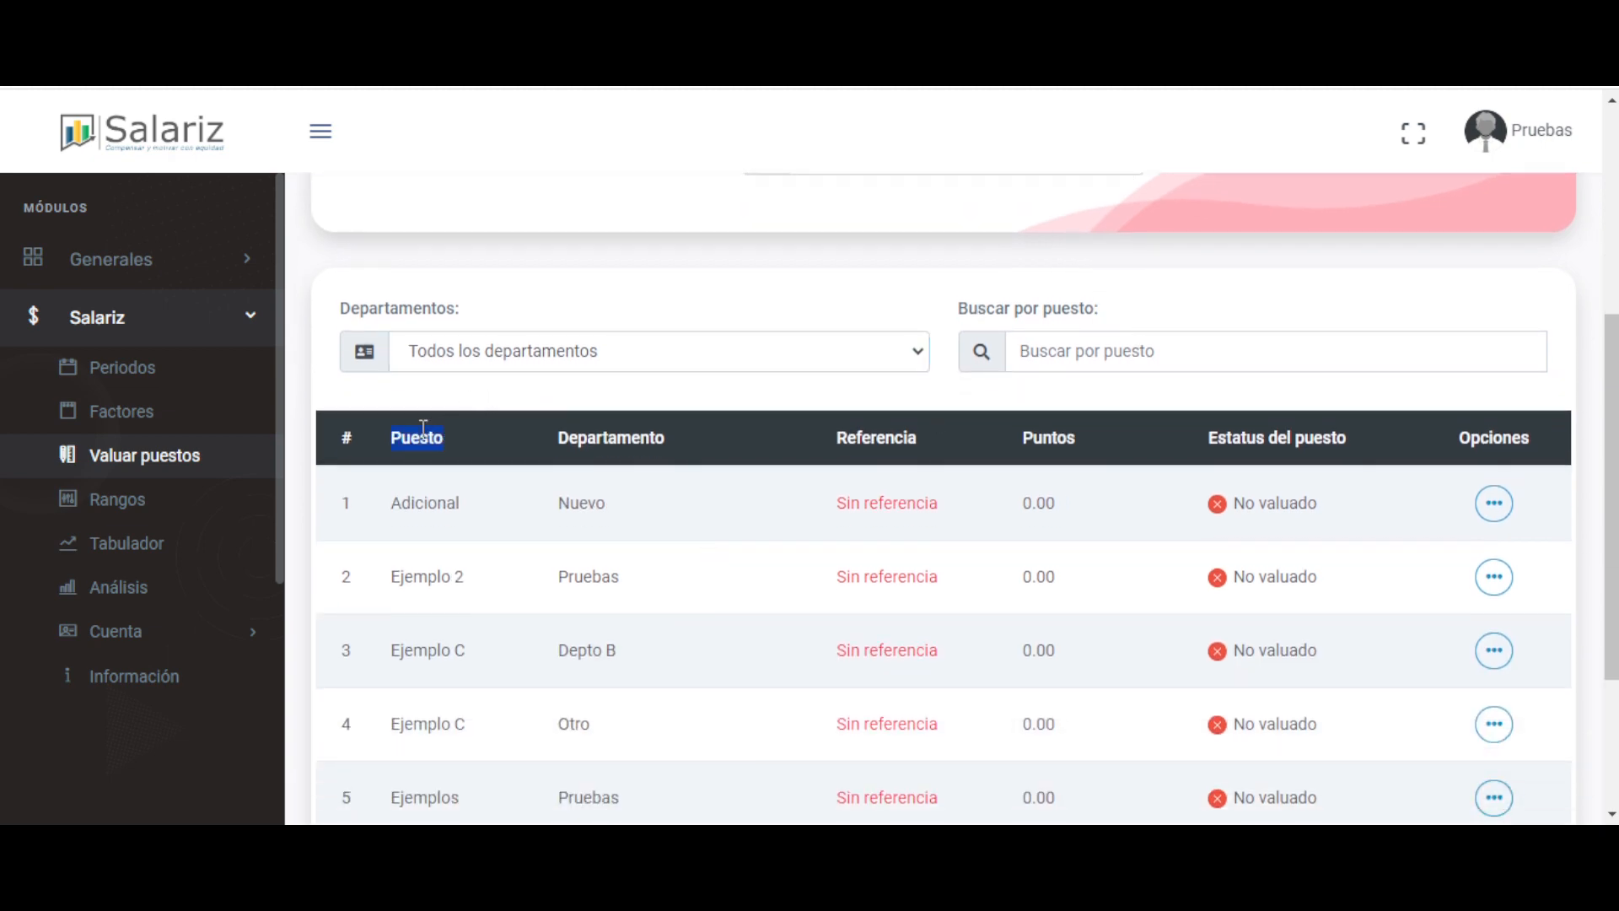
- Search the positions by "ejem" and check the names in the Puesto column
{"action": "left_click", "coordinate": [1108, 346]}
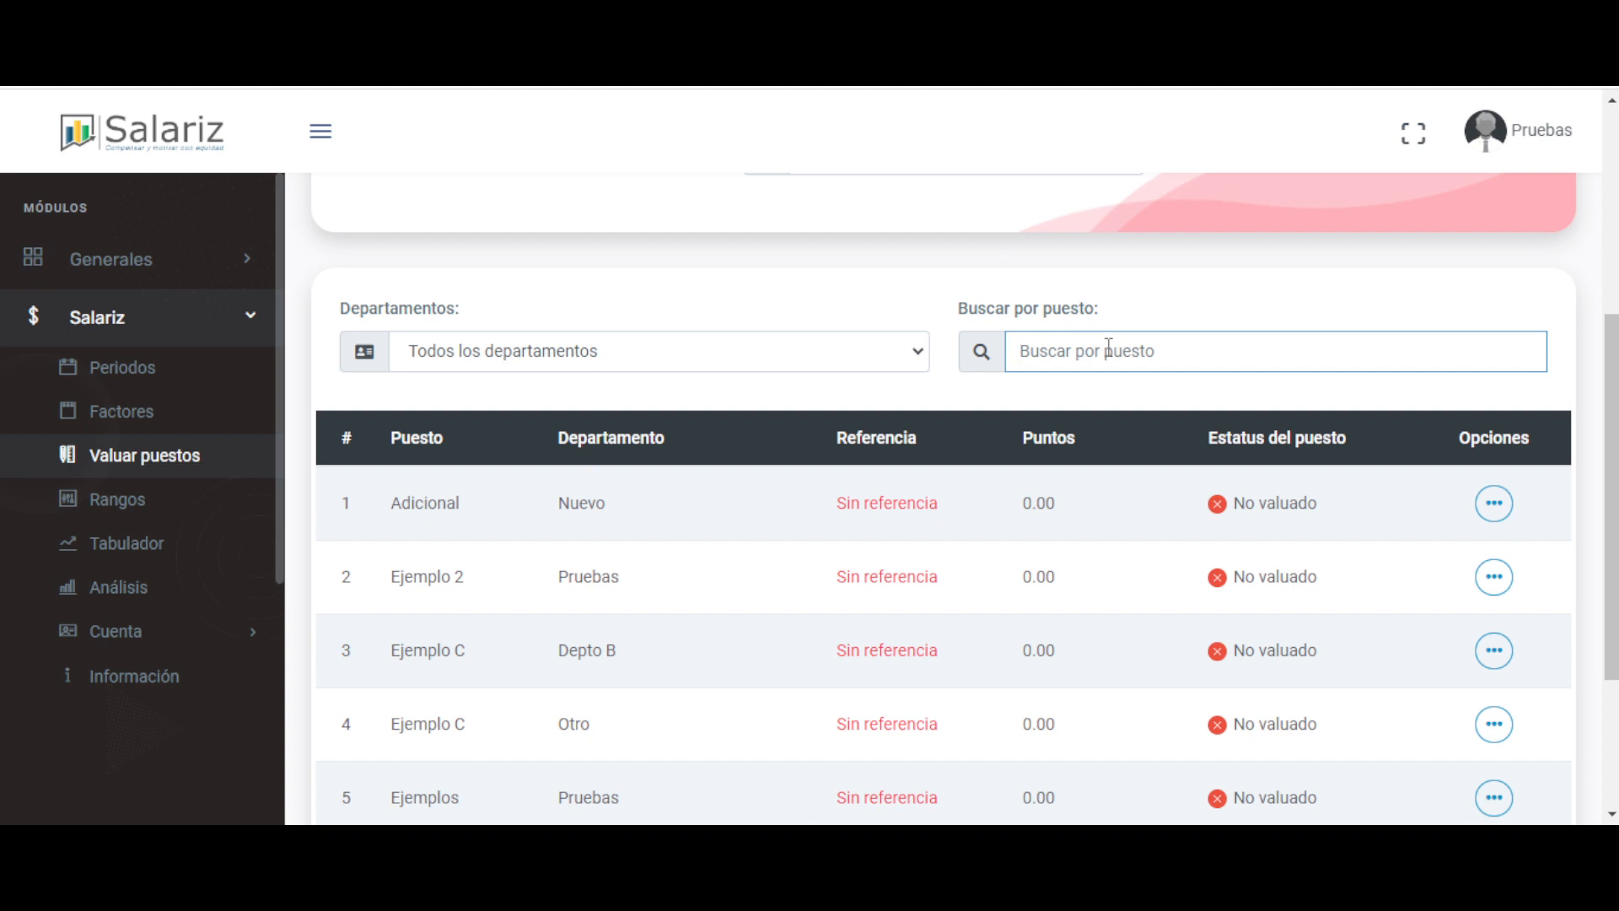
{"action": "type", "text": "ej"}
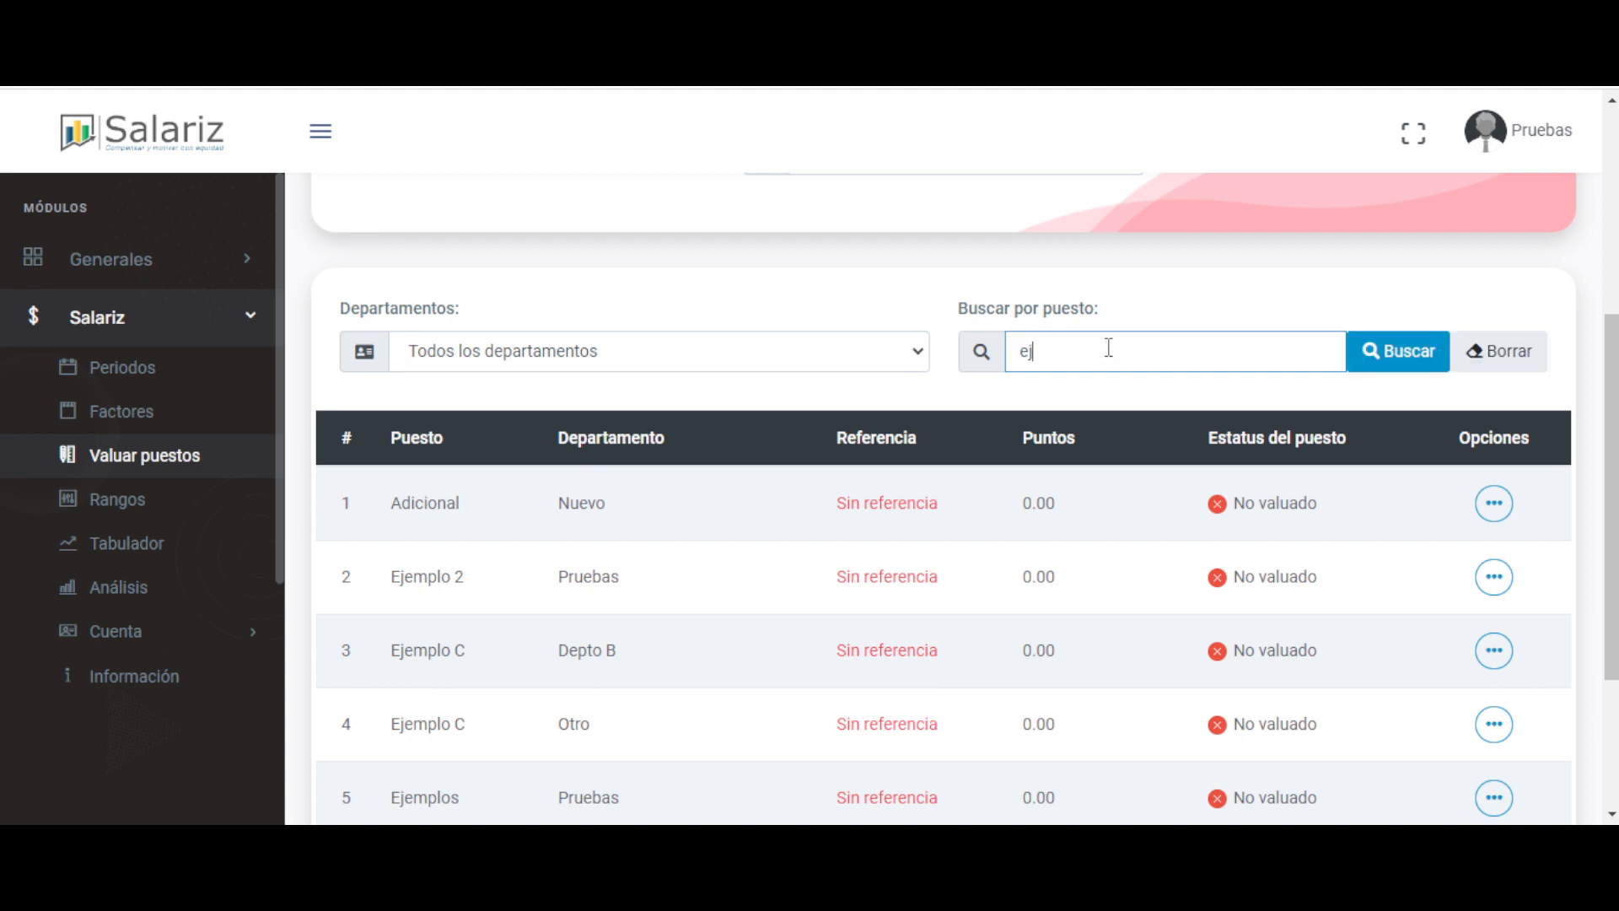
{"action": "type", "text": "em"}
{"action": "left_click", "coordinate": [1387, 361]}
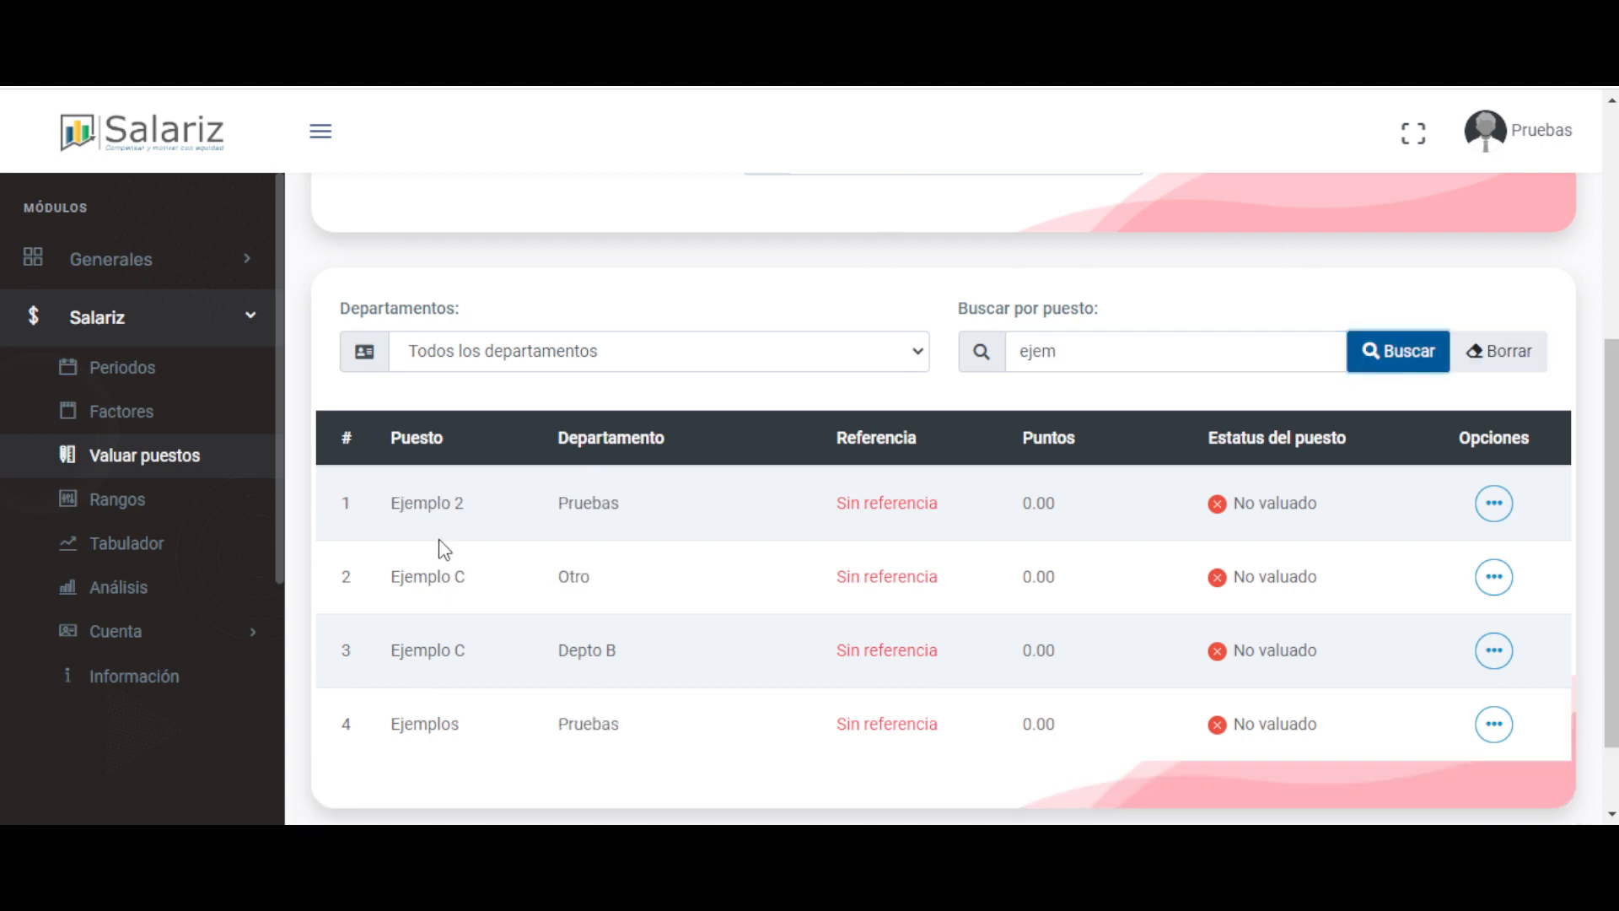
{"action": "left_click_drag", "start_coordinate": [391, 502], "coordinate": [445, 753]}
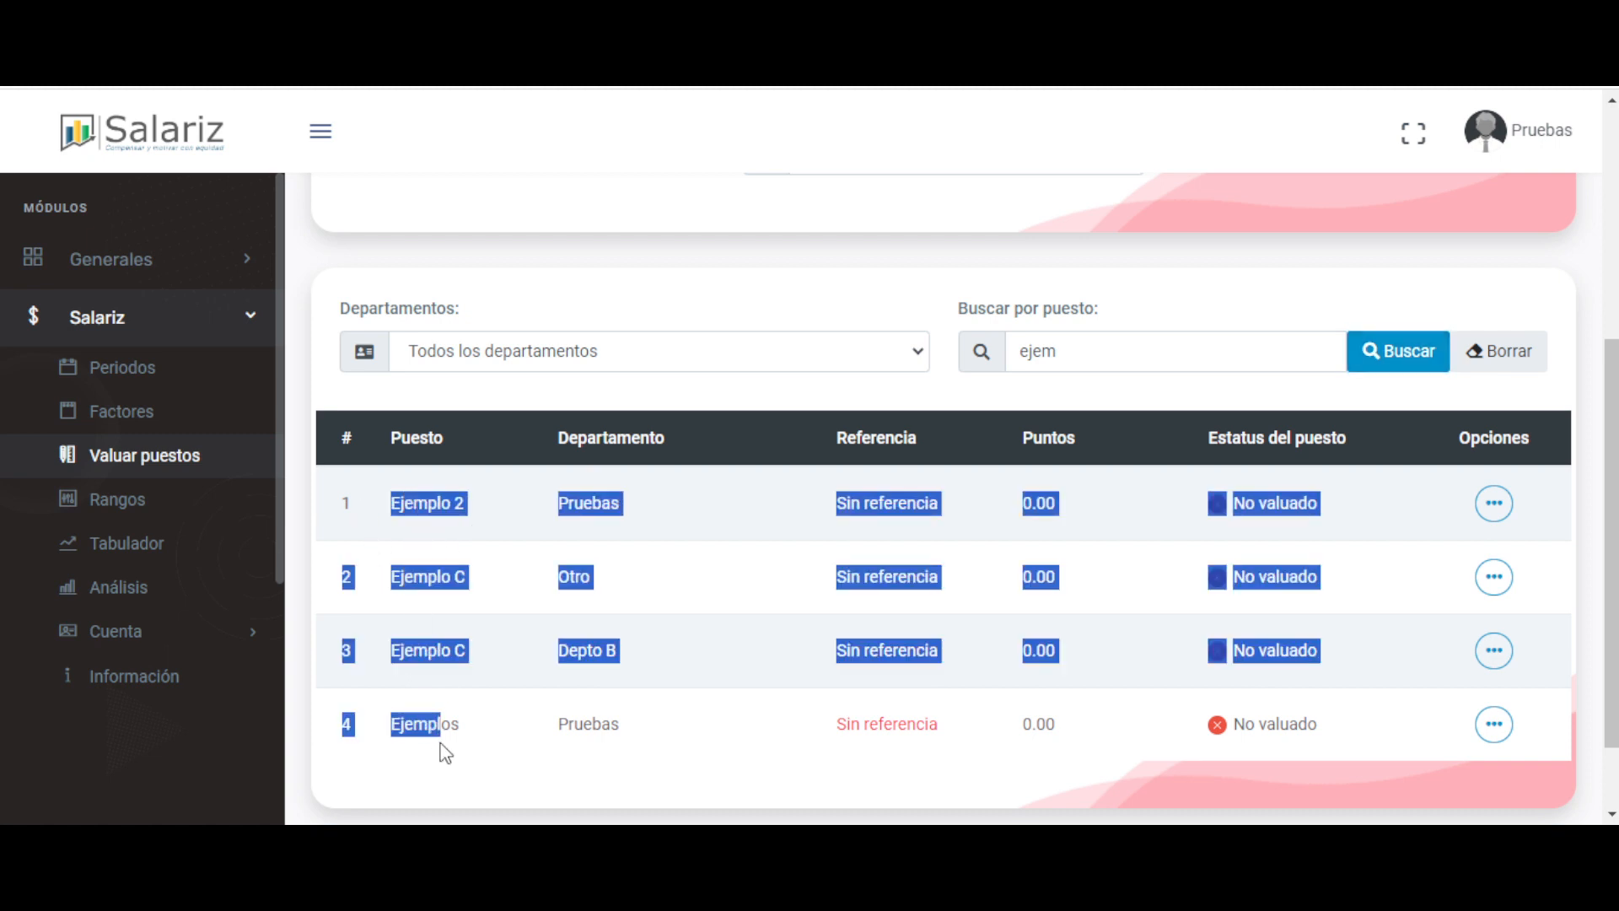
{"action": "left_click", "coordinate": [443, 717]}
{"action": "double_click", "coordinate": [403, 441]}
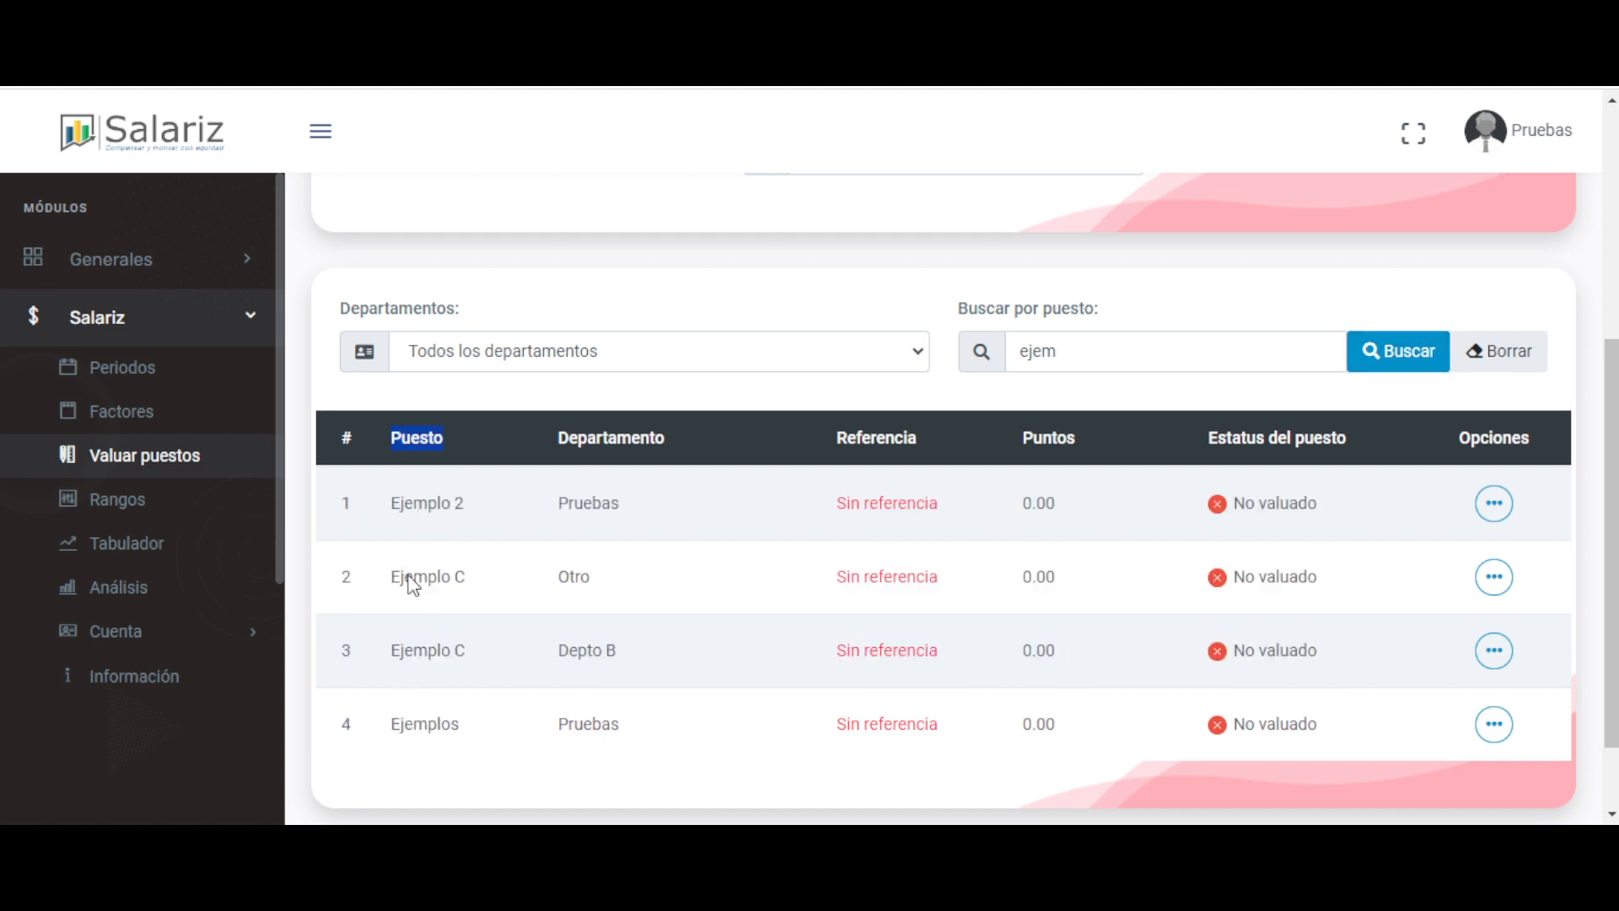
- Replace the position search term with "c", run the search and check the matching position names
{"action": "left_click_drag", "start_coordinate": [1096, 353], "coordinate": [912, 370]}
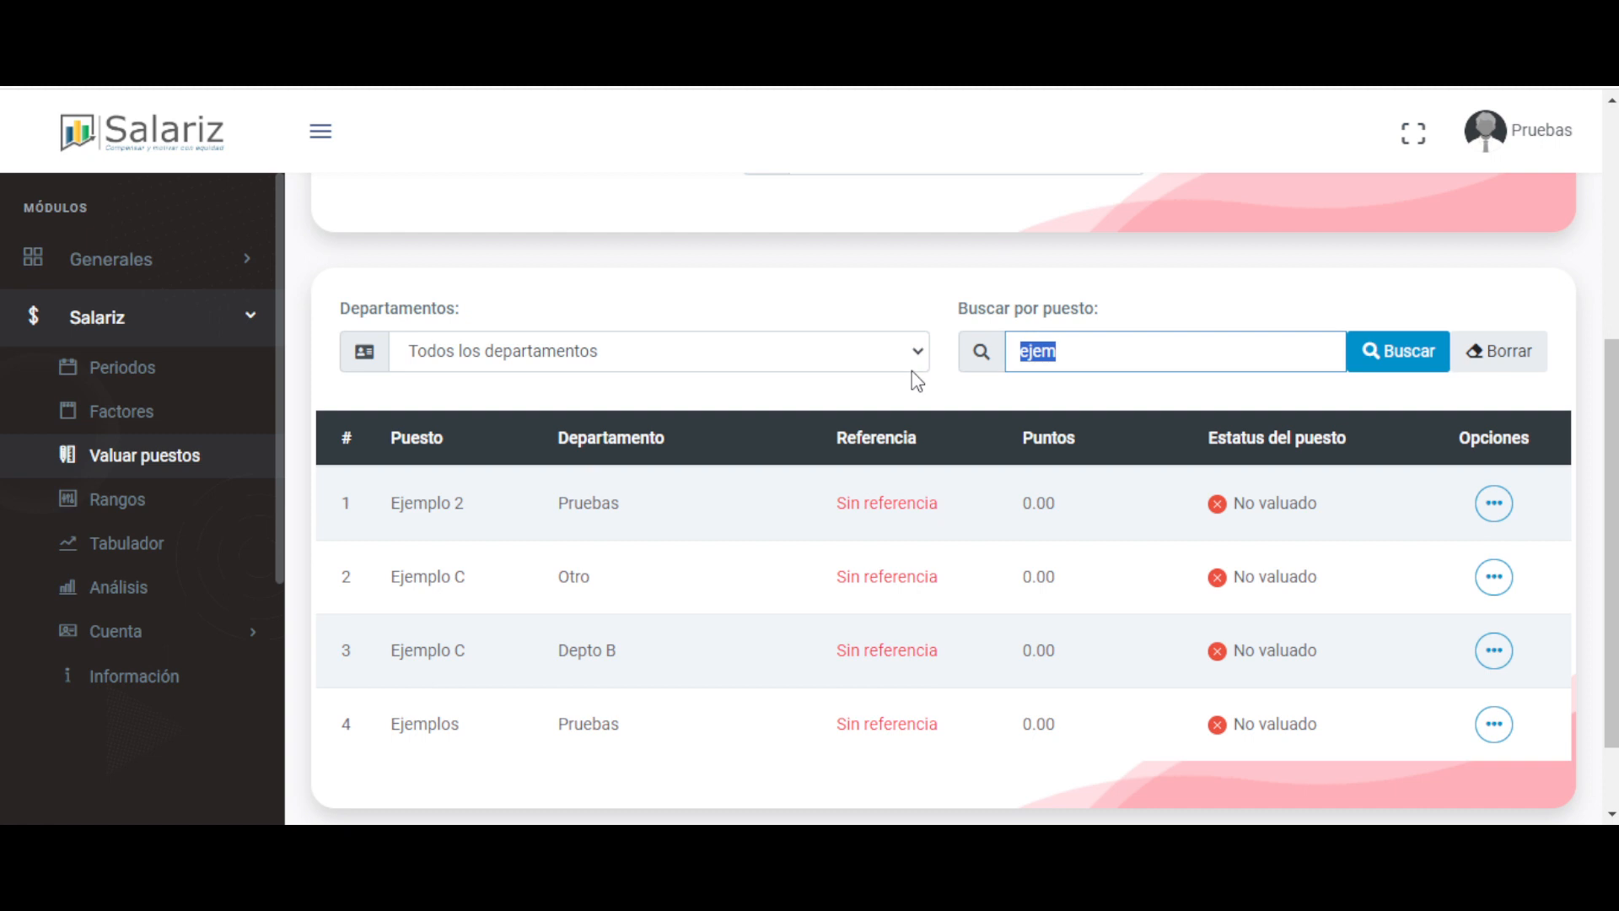
{"action": "key", "text": "Right"}
{"action": "key", "text": "BackSpace"}
{"action": "key", "text": "BackSpace"}
{"action": "key", "text": "BackSpace"}
{"action": "key", "text": "BackSpace"}
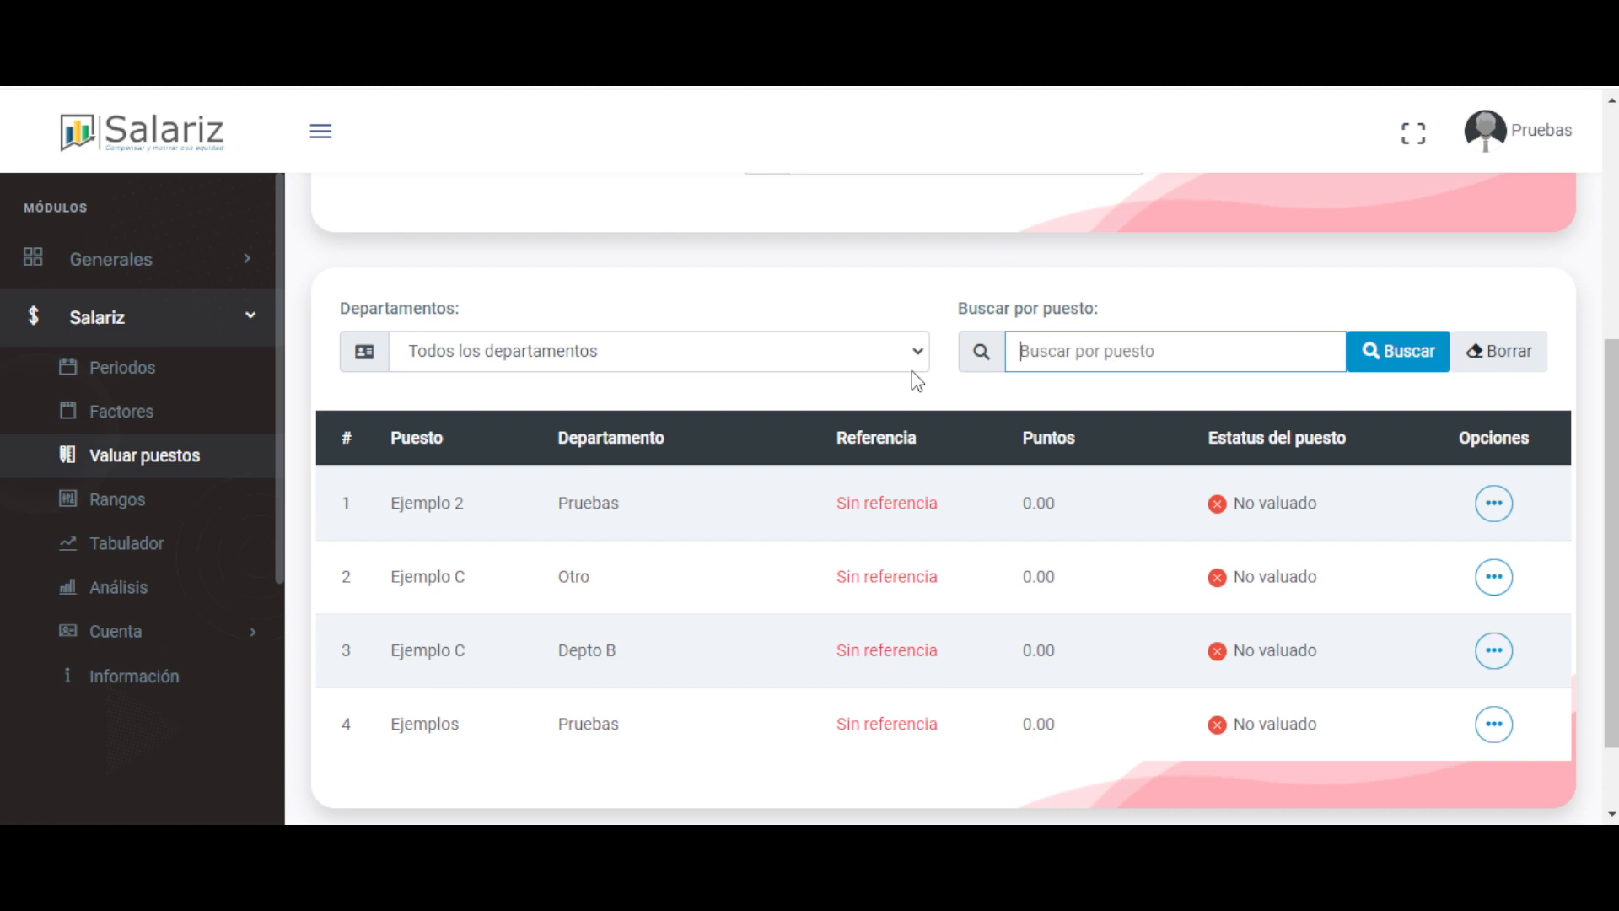
{"action": "type", "text": "c"}
{"action": "left_click", "coordinate": [1387, 376]}
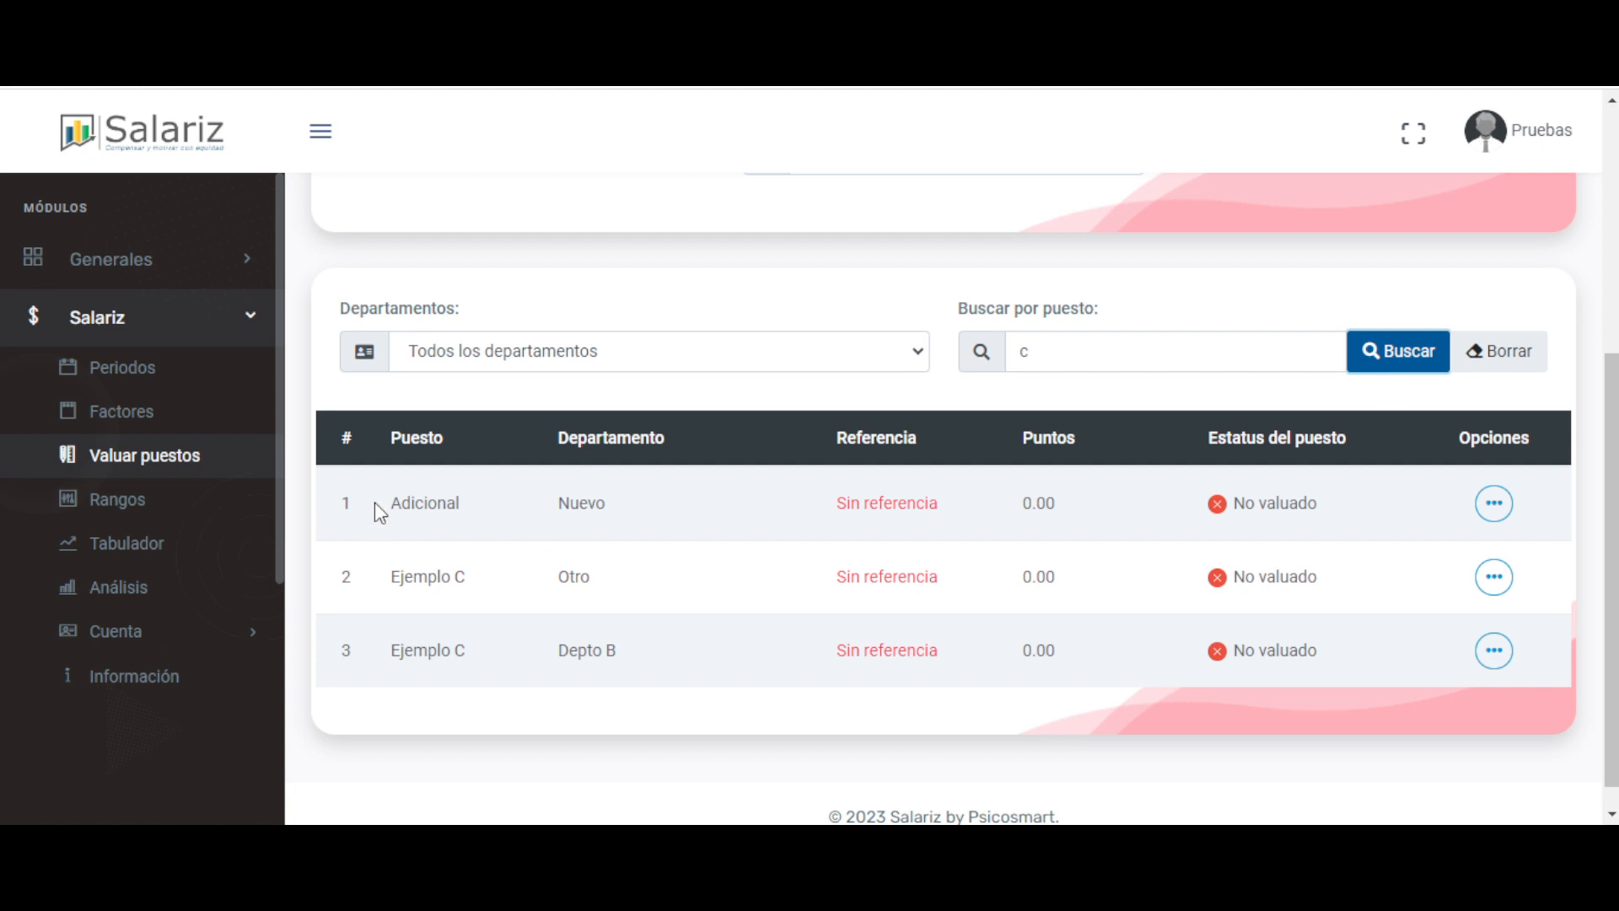
{"action": "left_click_drag", "start_coordinate": [390, 503], "coordinate": [438, 485]}
{"action": "left_click_drag", "start_coordinate": [402, 578], "coordinate": [490, 672]}
{"action": "left_click", "coordinate": [491, 672]}
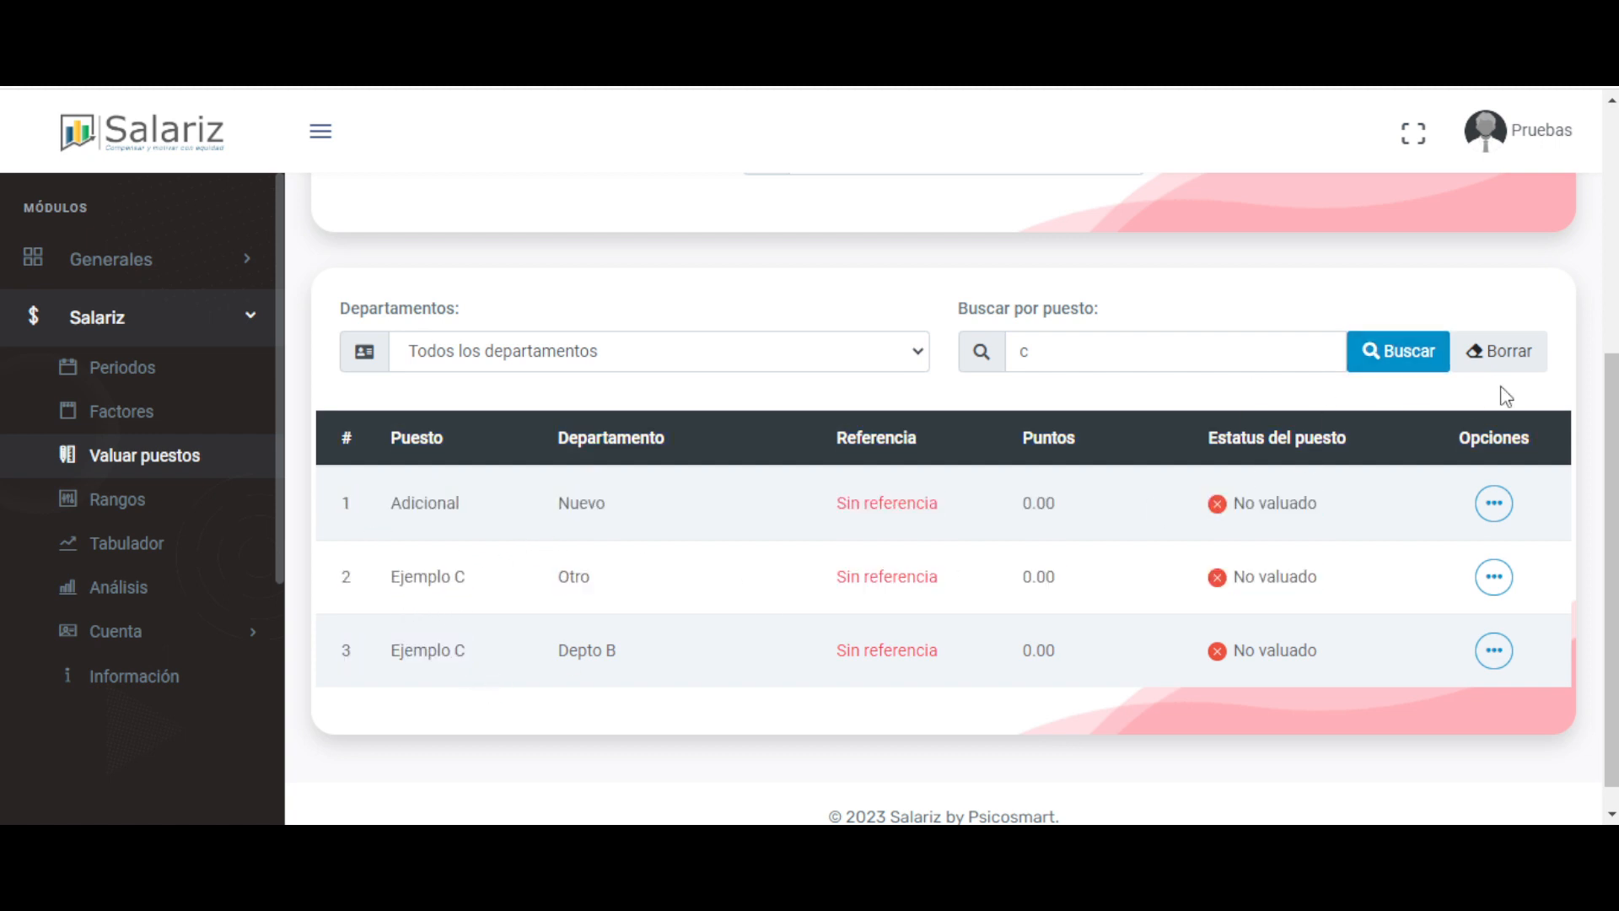
- Clear the position search and look over the full positions table, including the Referencia value of the Adicional position
{"action": "left_click", "coordinate": [1527, 361]}
{"action": "scroll", "coordinate": [1030, 552], "scroll_direction": "down", "scroll_amount": 3}
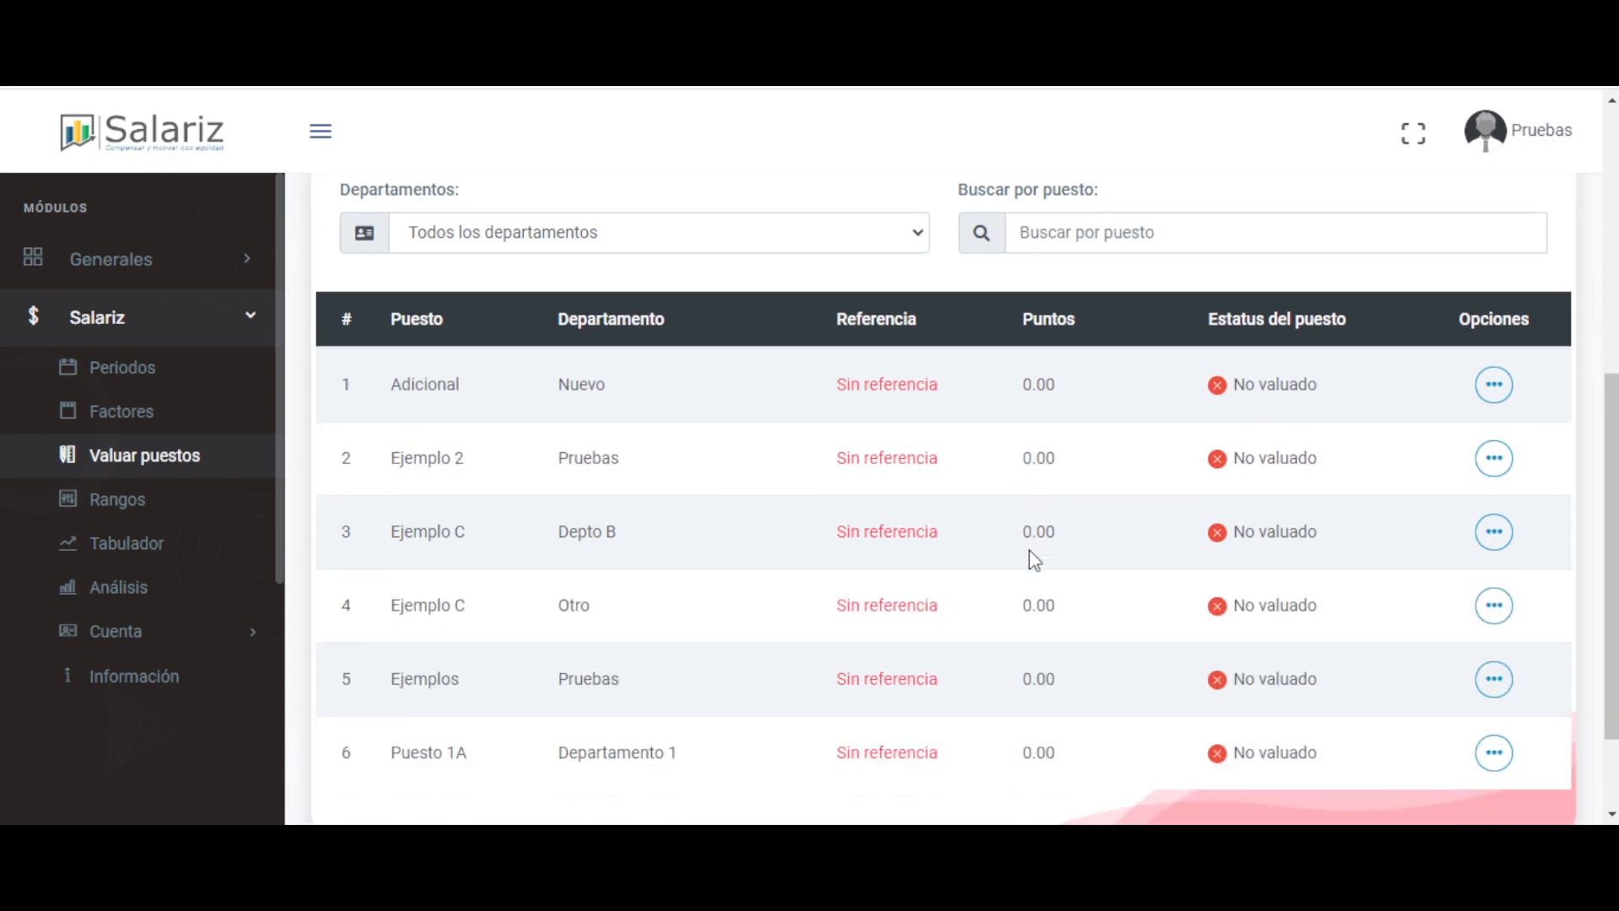
{"action": "scroll", "coordinate": [1030, 551], "scroll_direction": "up", "scroll_amount": 8}
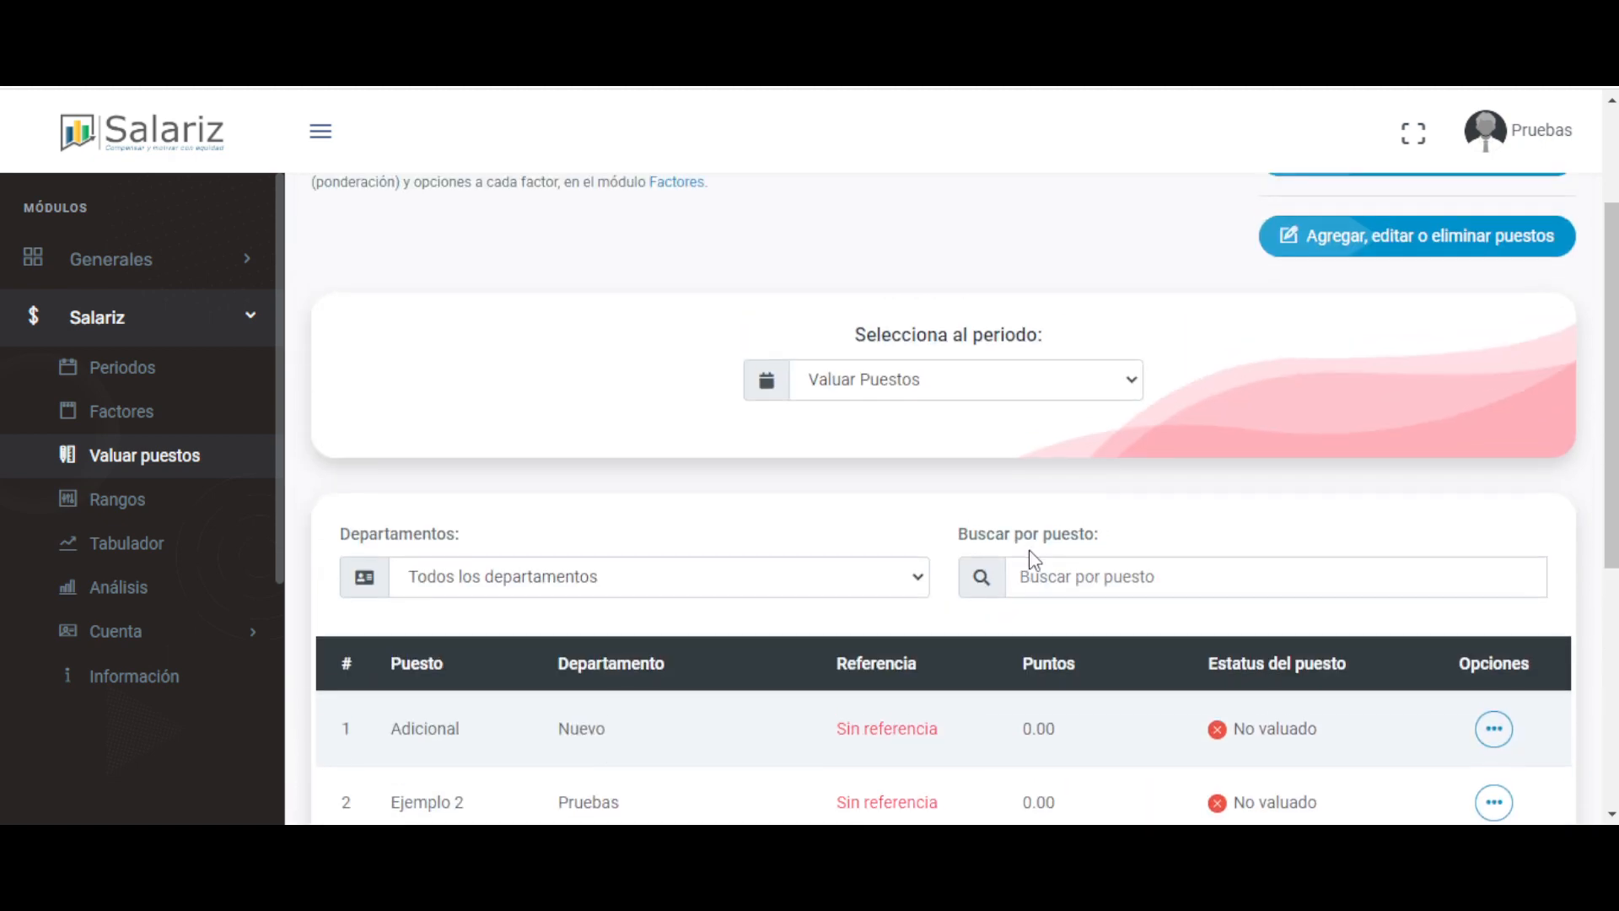
{"action": "scroll", "coordinate": [1030, 556], "scroll_direction": "down", "scroll_amount": 7}
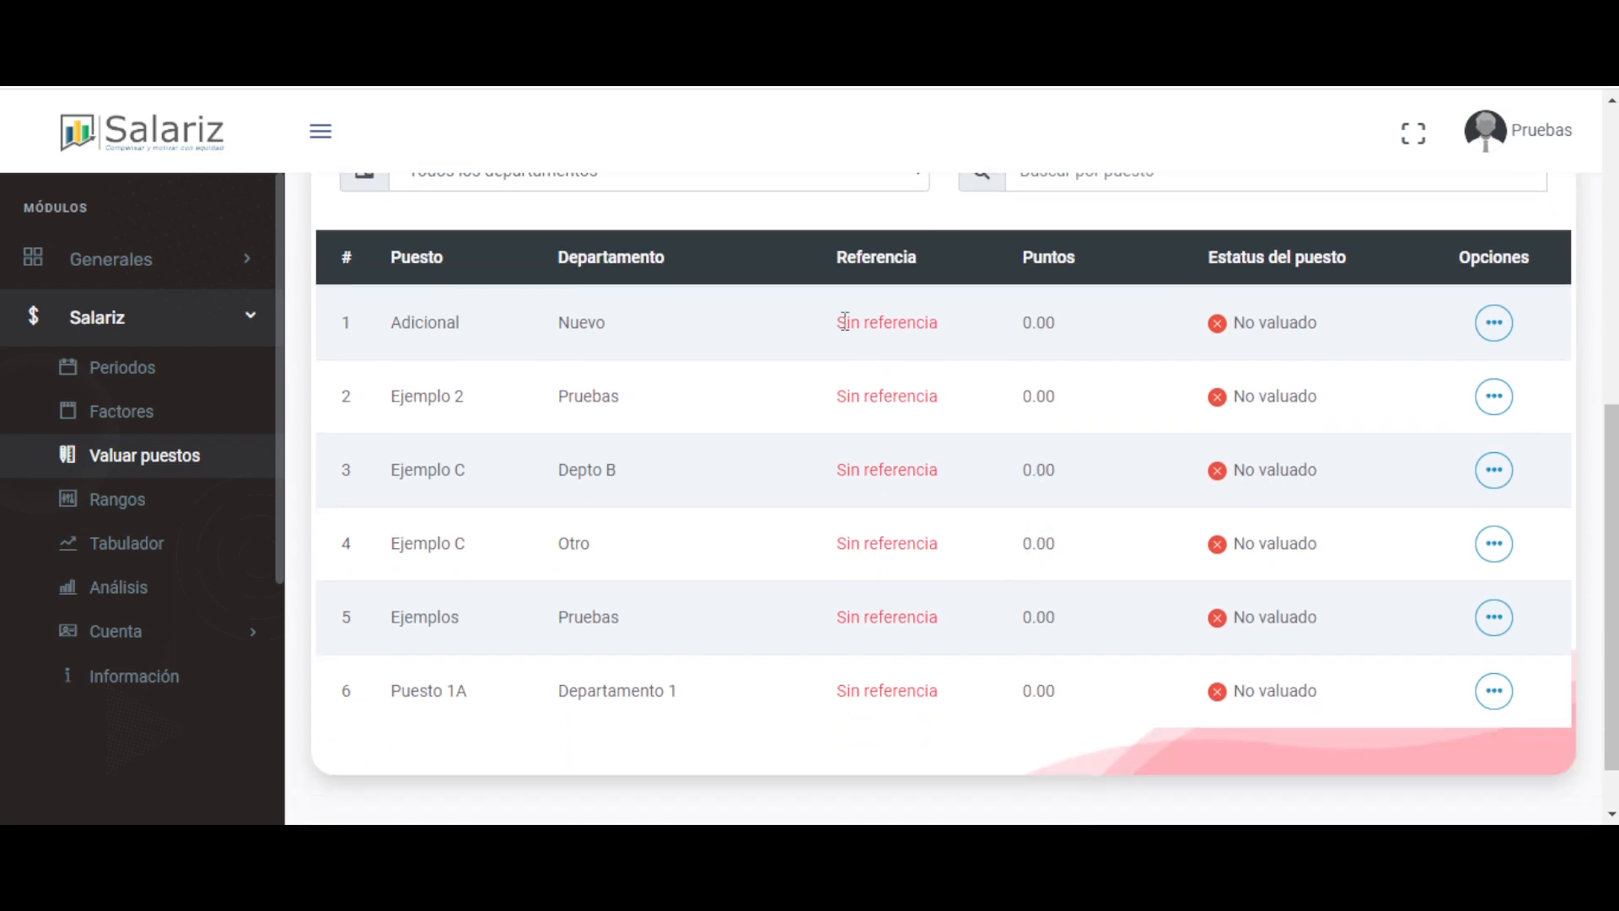
{"action": "left_click_drag", "start_coordinate": [811, 329], "coordinate": [947, 347]}
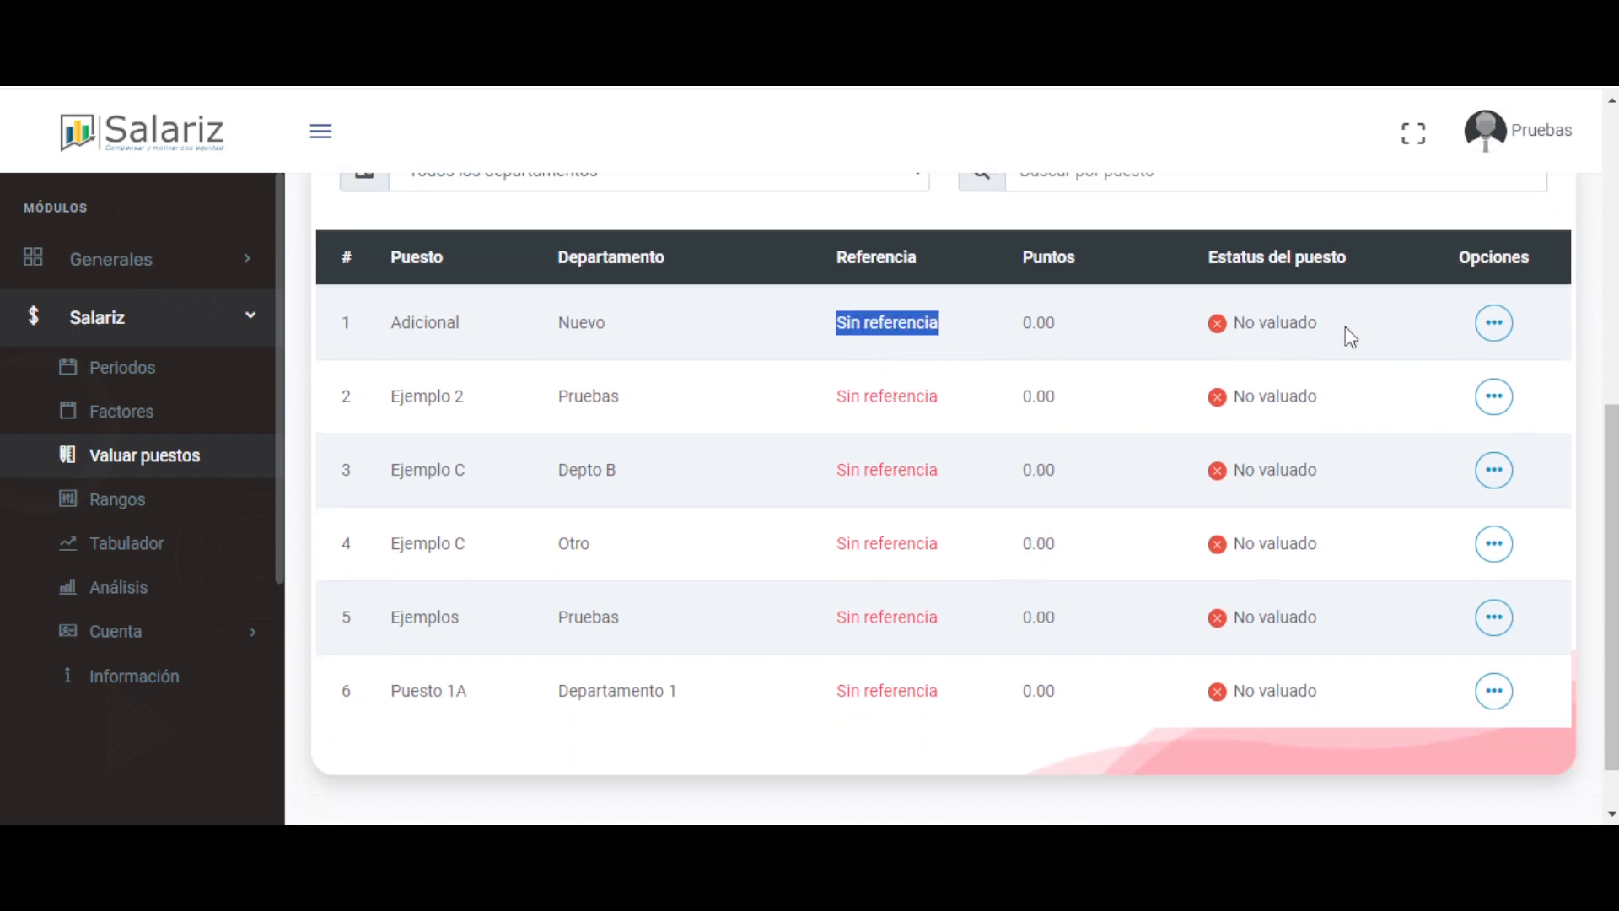
{"action": "left_click", "coordinate": [1052, 473]}
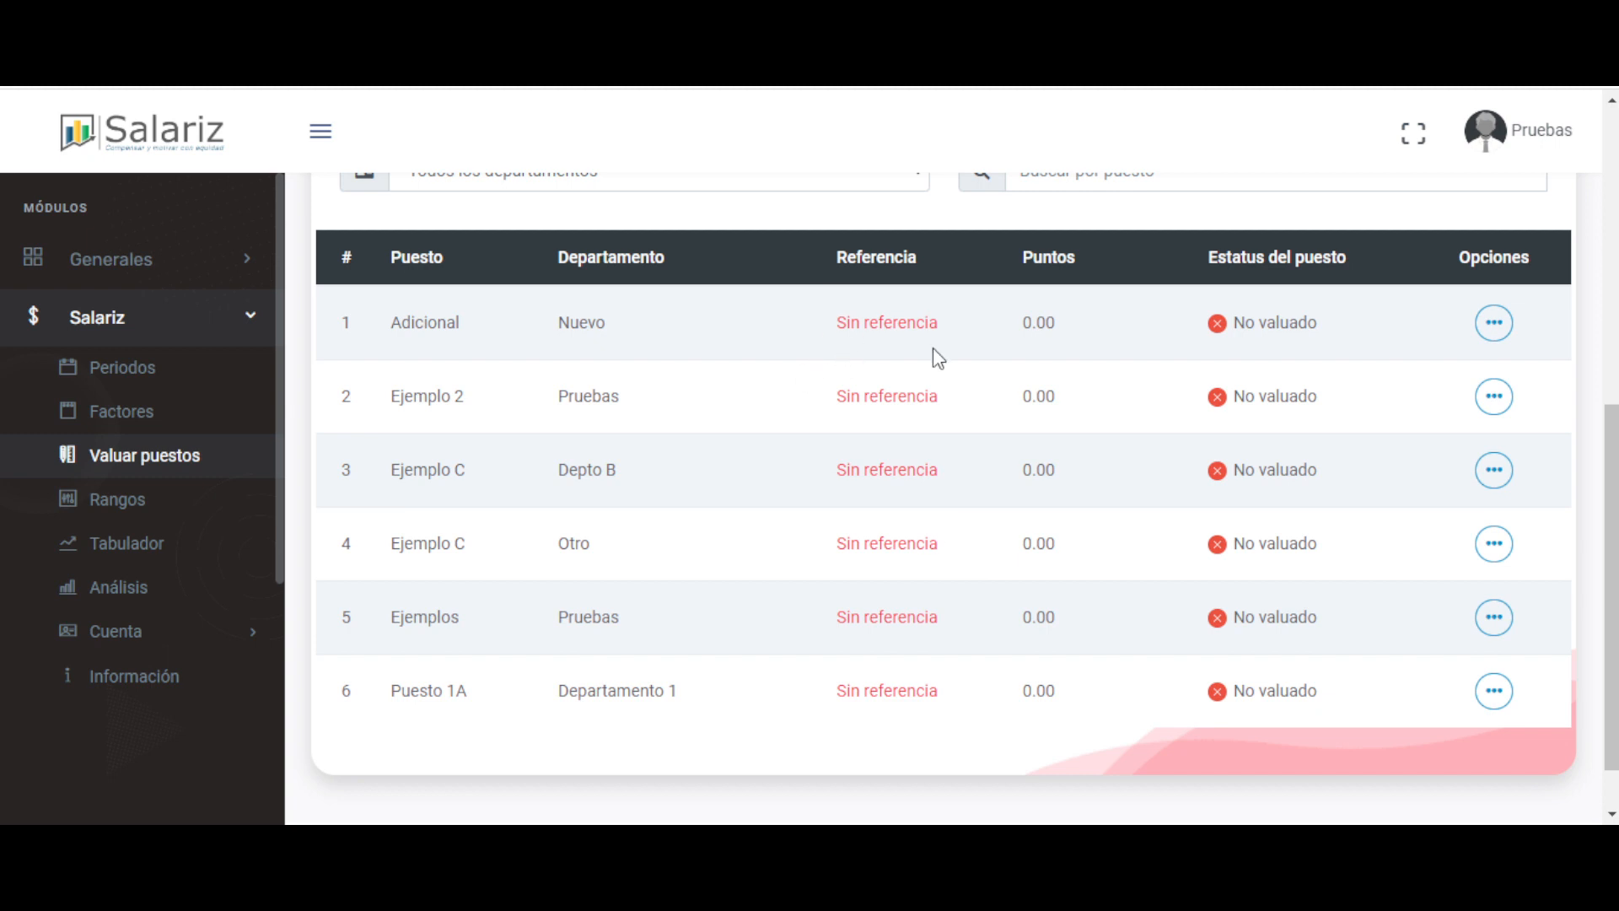
- Open the Rangos module and review the fields for total tabulator levels and the lower and upper monthly salaries
{"action": "left_click", "coordinate": [140, 504]}
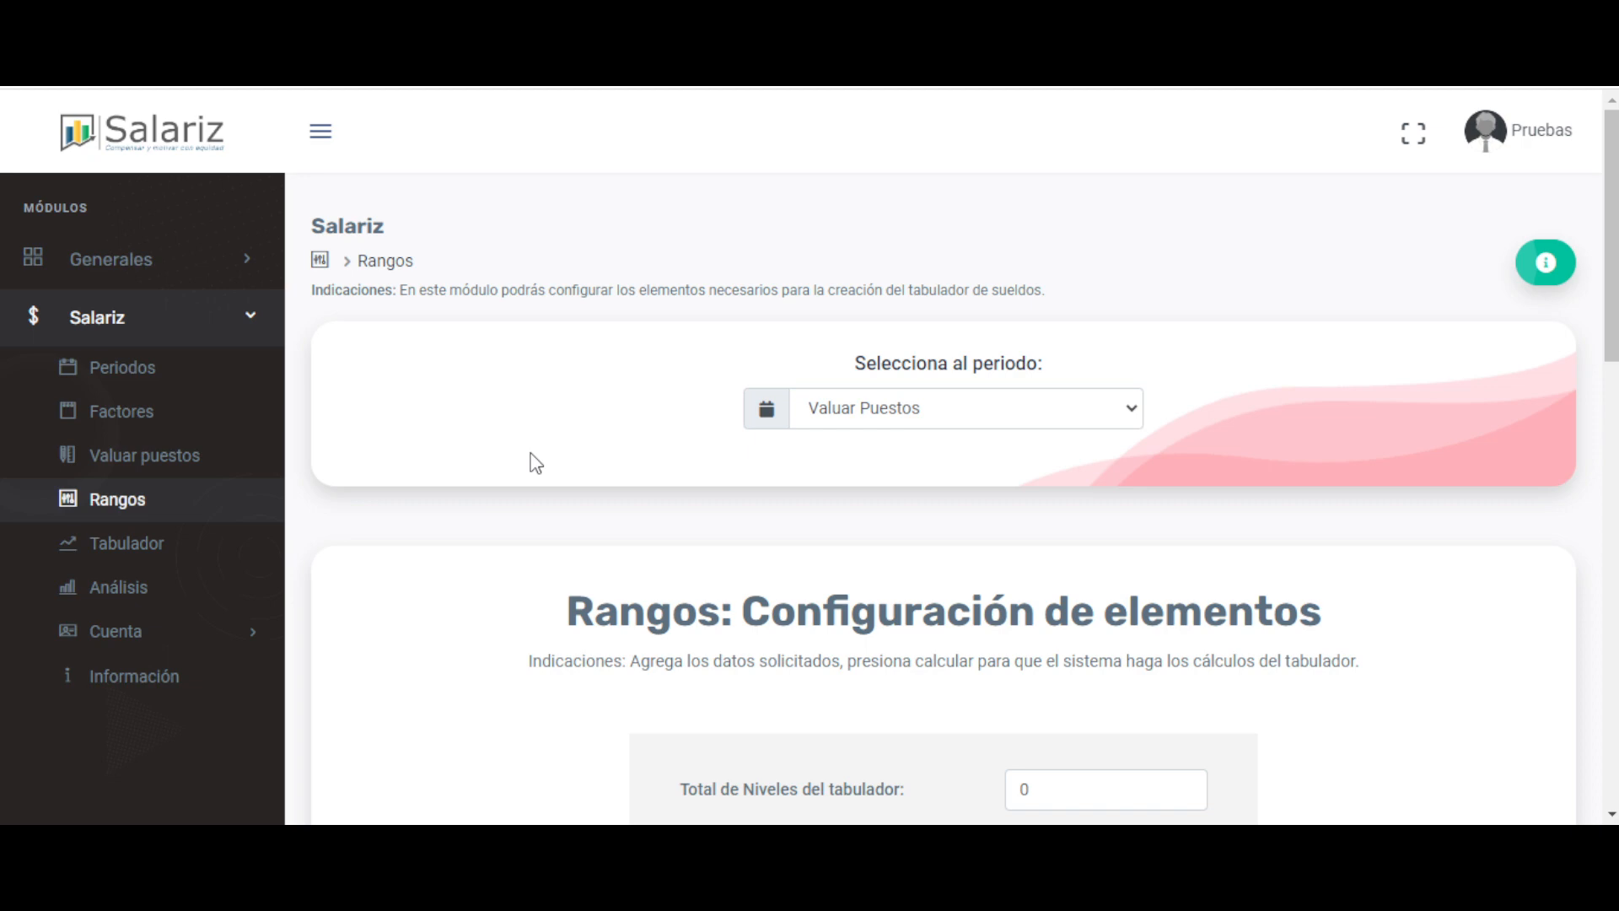
{"action": "scroll", "coordinate": [538, 474], "scroll_direction": "down", "scroll_amount": 4}
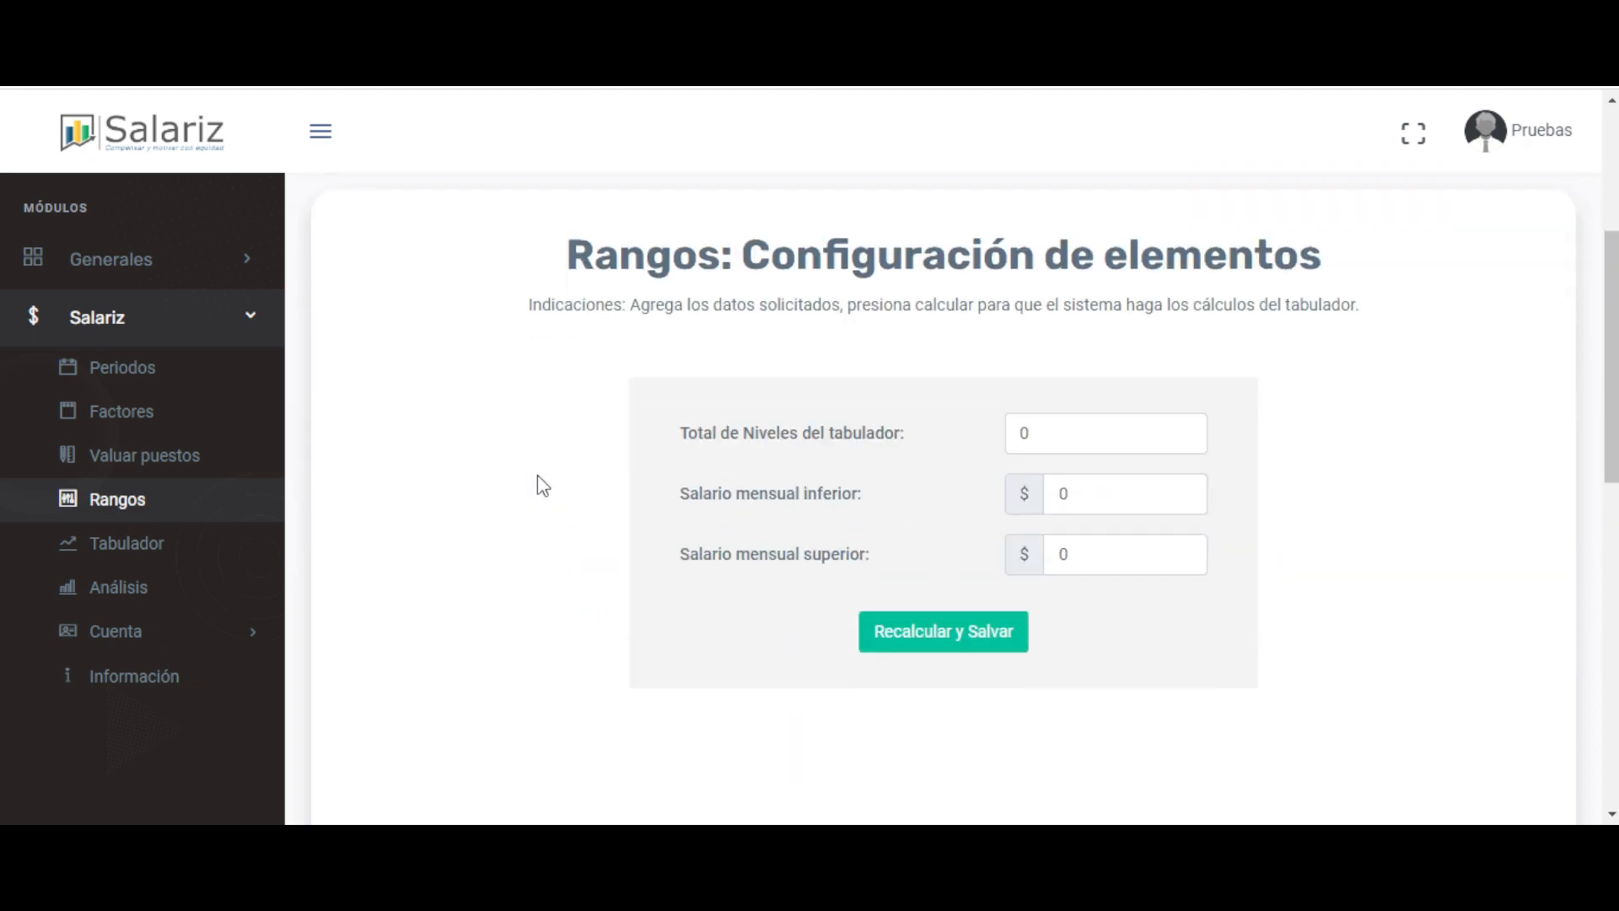
{"action": "left_click_drag", "start_coordinate": [666, 432], "coordinate": [840, 493]}
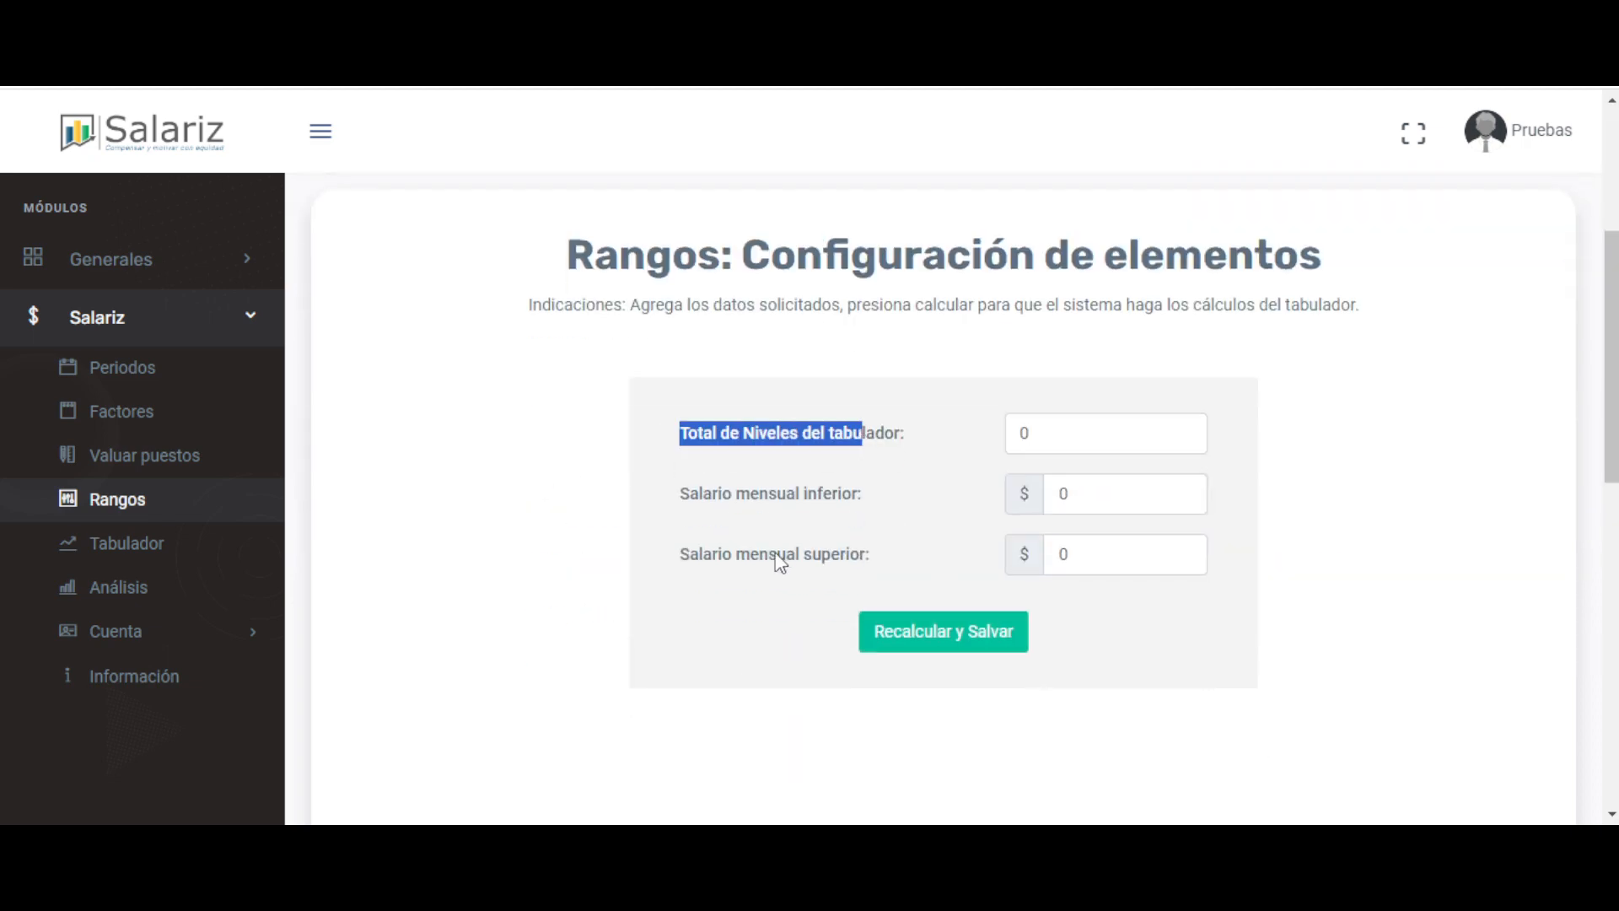
{"action": "left_click_drag", "start_coordinate": [708, 493], "coordinate": [839, 499]}
{"action": "left_click_drag", "start_coordinate": [759, 554], "coordinate": [860, 580]}
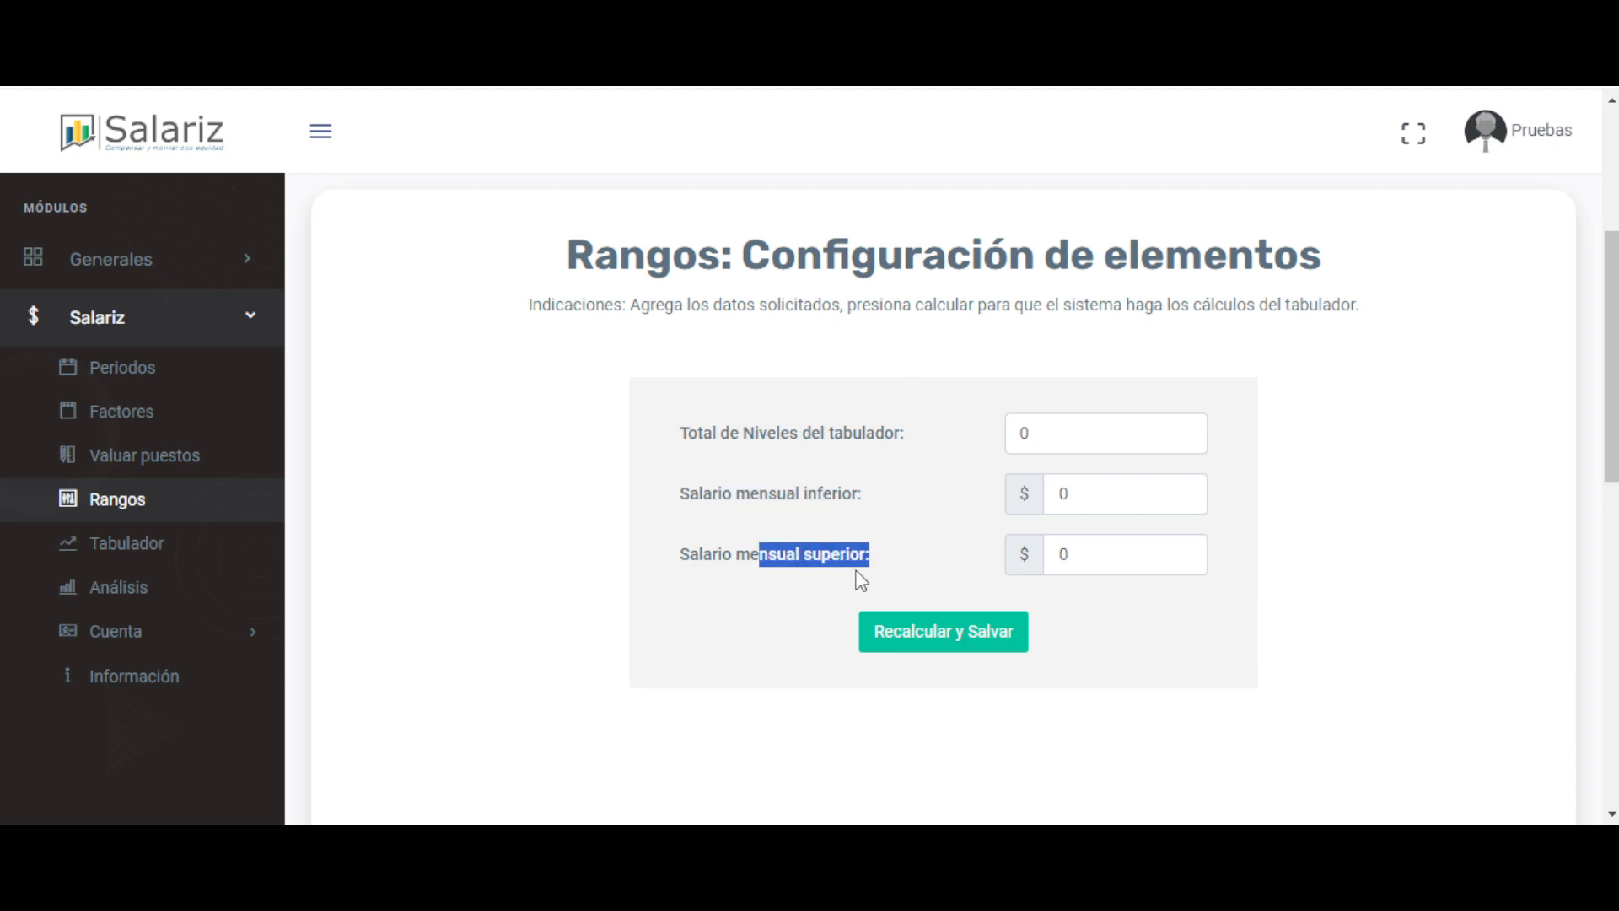
{"action": "scroll", "coordinate": [716, 542], "scroll_direction": "down", "scroll_amount": 4}
{"action": "scroll", "coordinate": [734, 571], "scroll_direction": "up", "scroll_amount": 8}
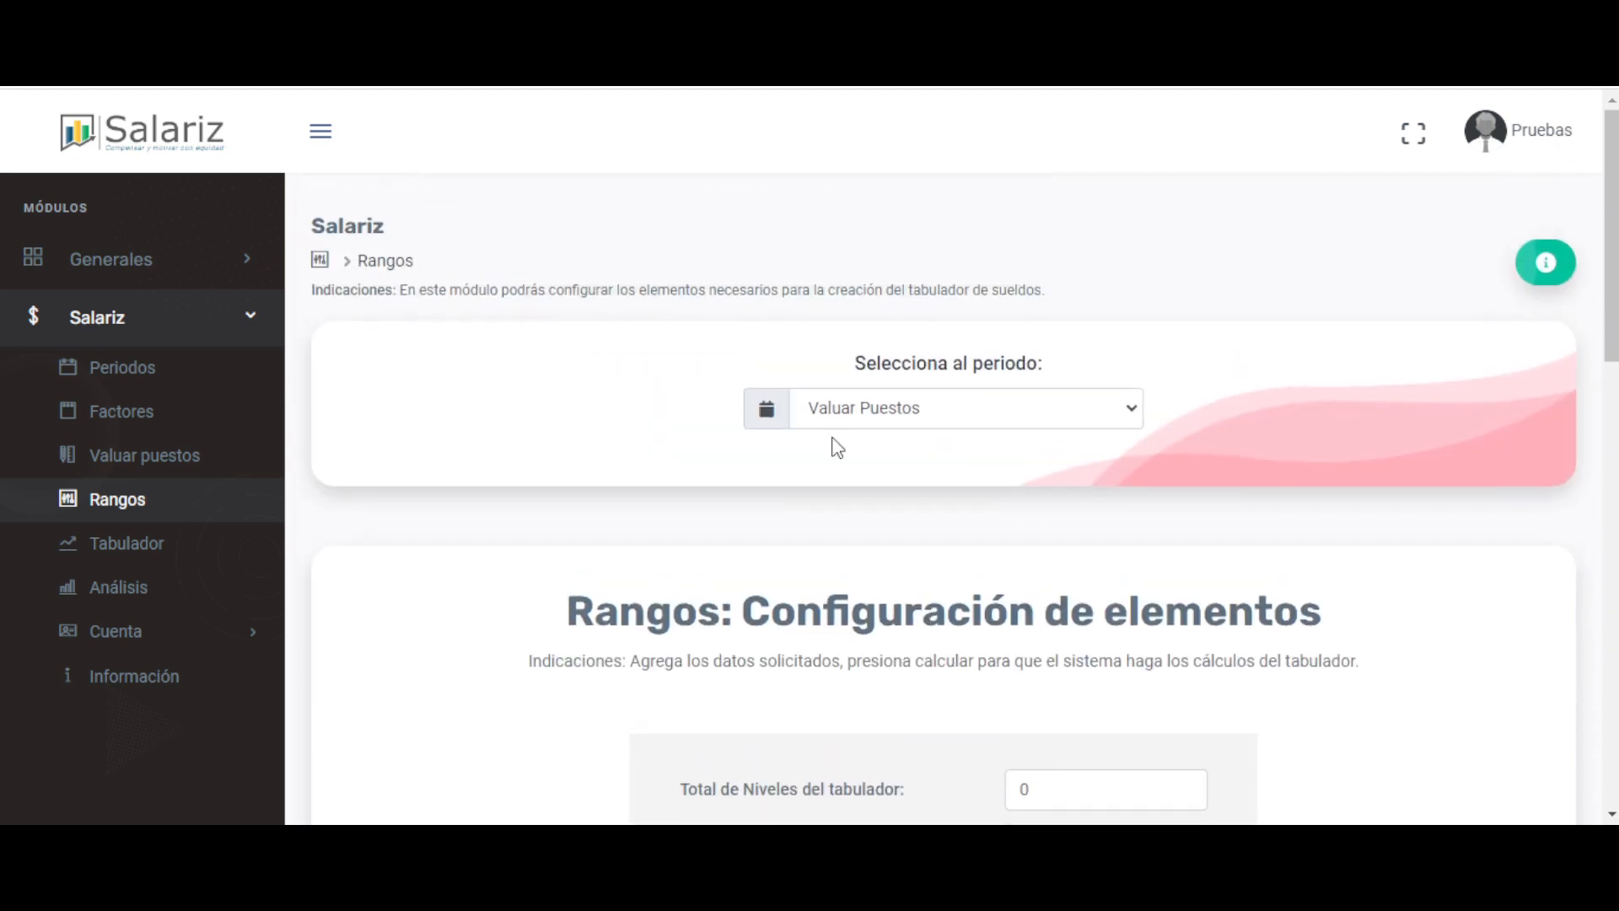
- Switch the Rangos period to Factores and check its total number of tabulator levels
{"action": "left_click", "coordinate": [872, 403]}
{"action": "left_click", "coordinate": [880, 463]}
{"action": "left_click", "coordinate": [877, 419]}
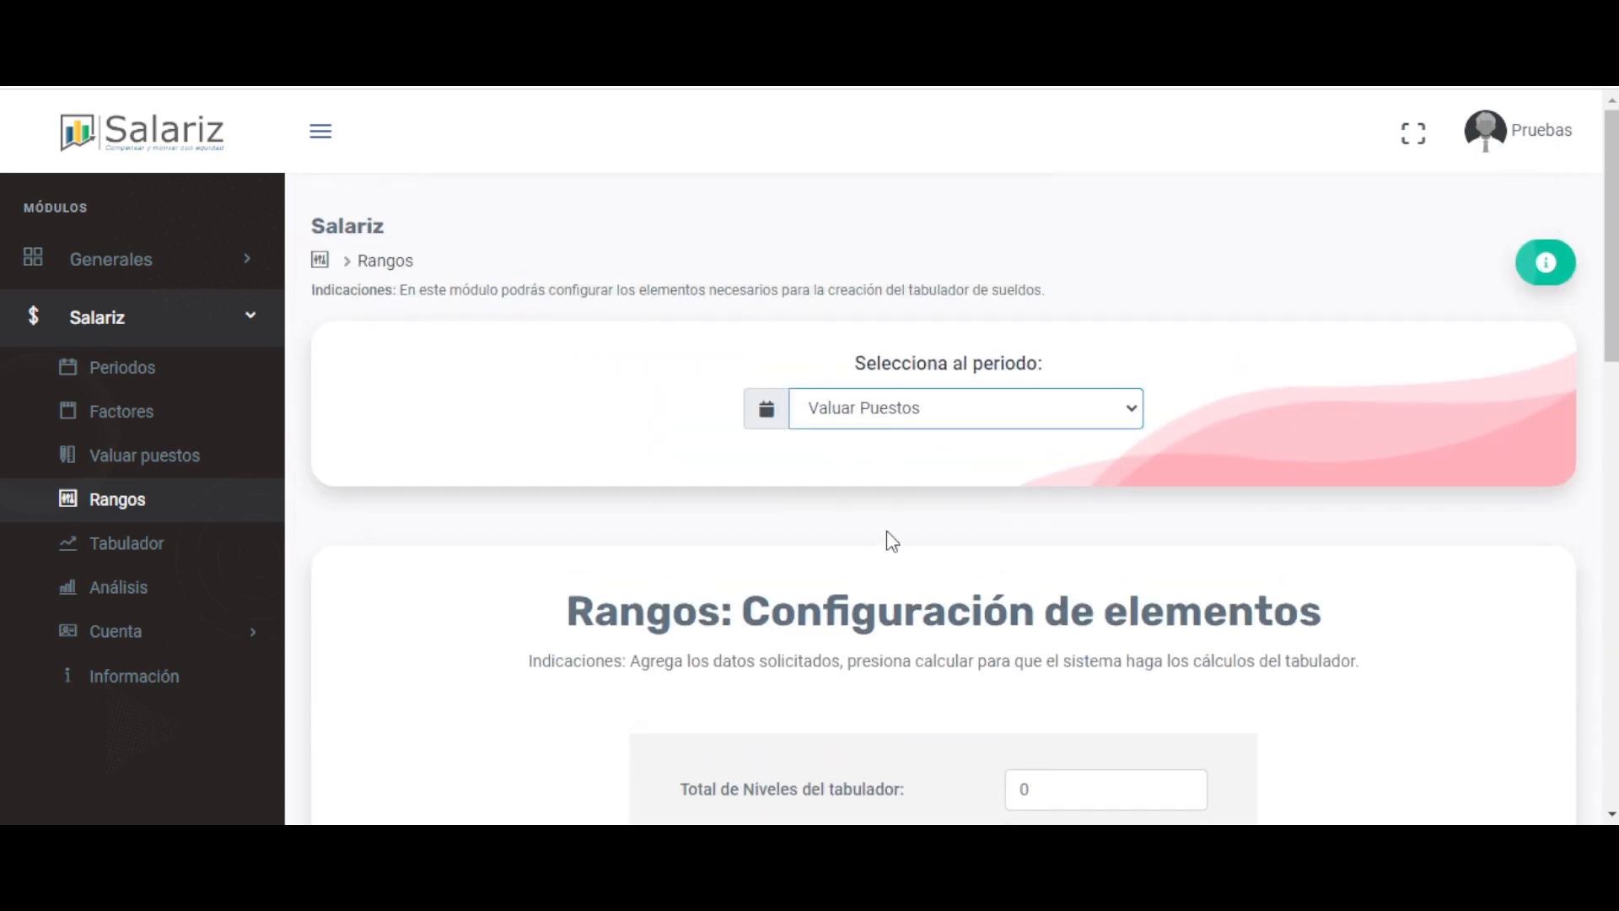
{"action": "key", "text": "Up"}
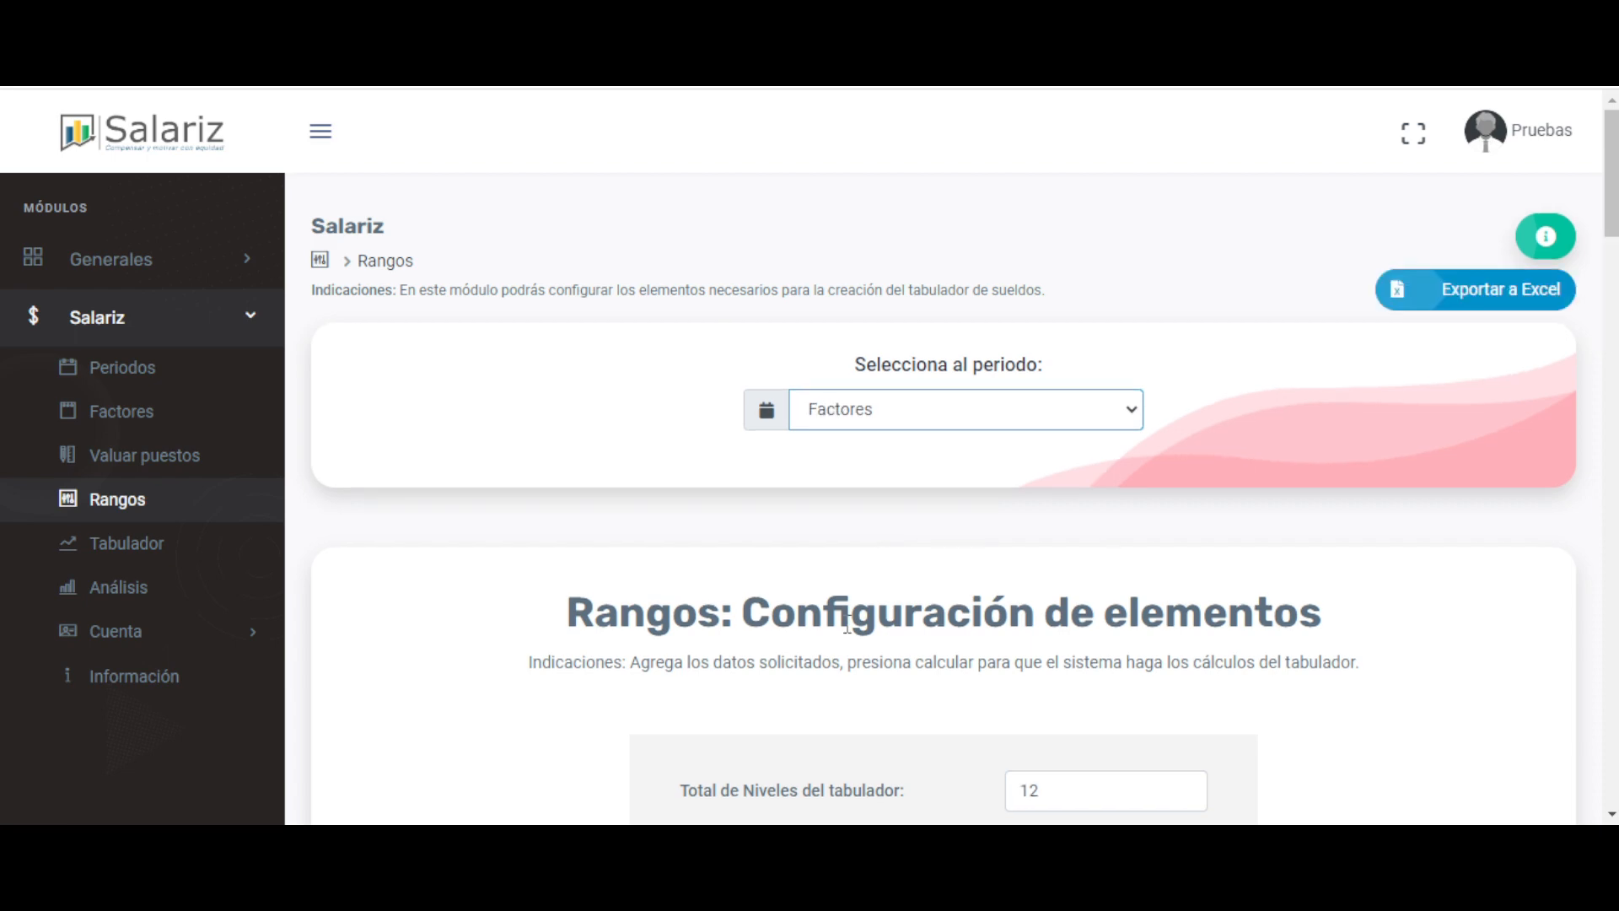
{"action": "scroll", "coordinate": [827, 589], "scroll_direction": "down", "scroll_amount": 4}
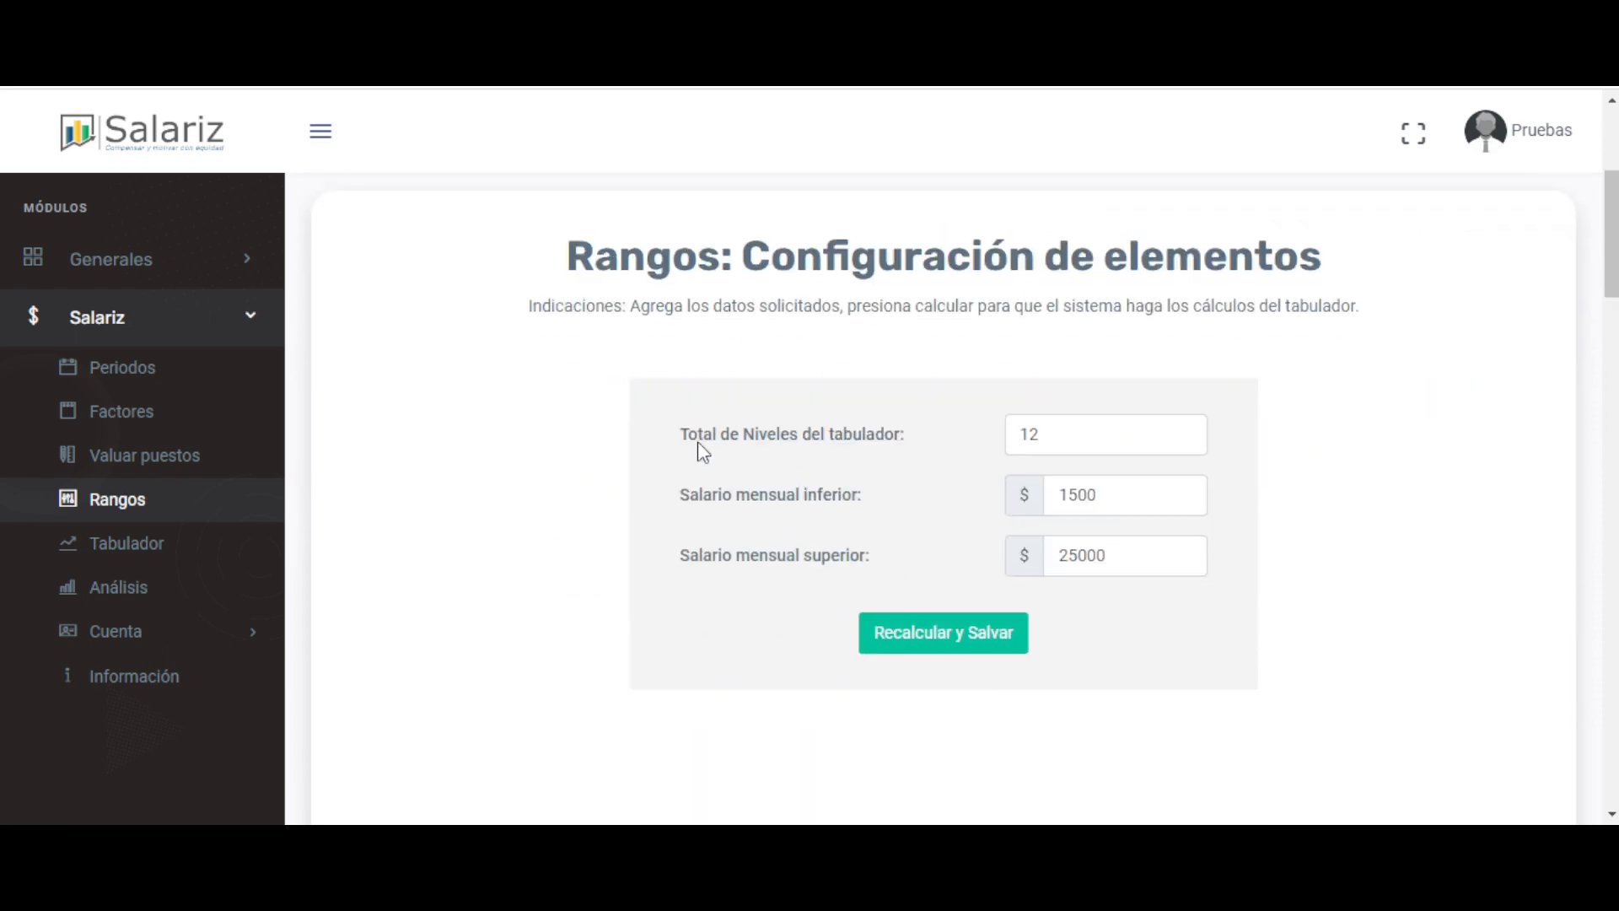
{"action": "left_click_drag", "start_coordinate": [698, 437], "coordinate": [992, 426]}
- Examine the Tabla de puntos por nivel with its lower limit, upper limit and increment for each level
{"action": "scroll", "coordinate": [976, 548], "scroll_direction": "down", "scroll_amount": 8}
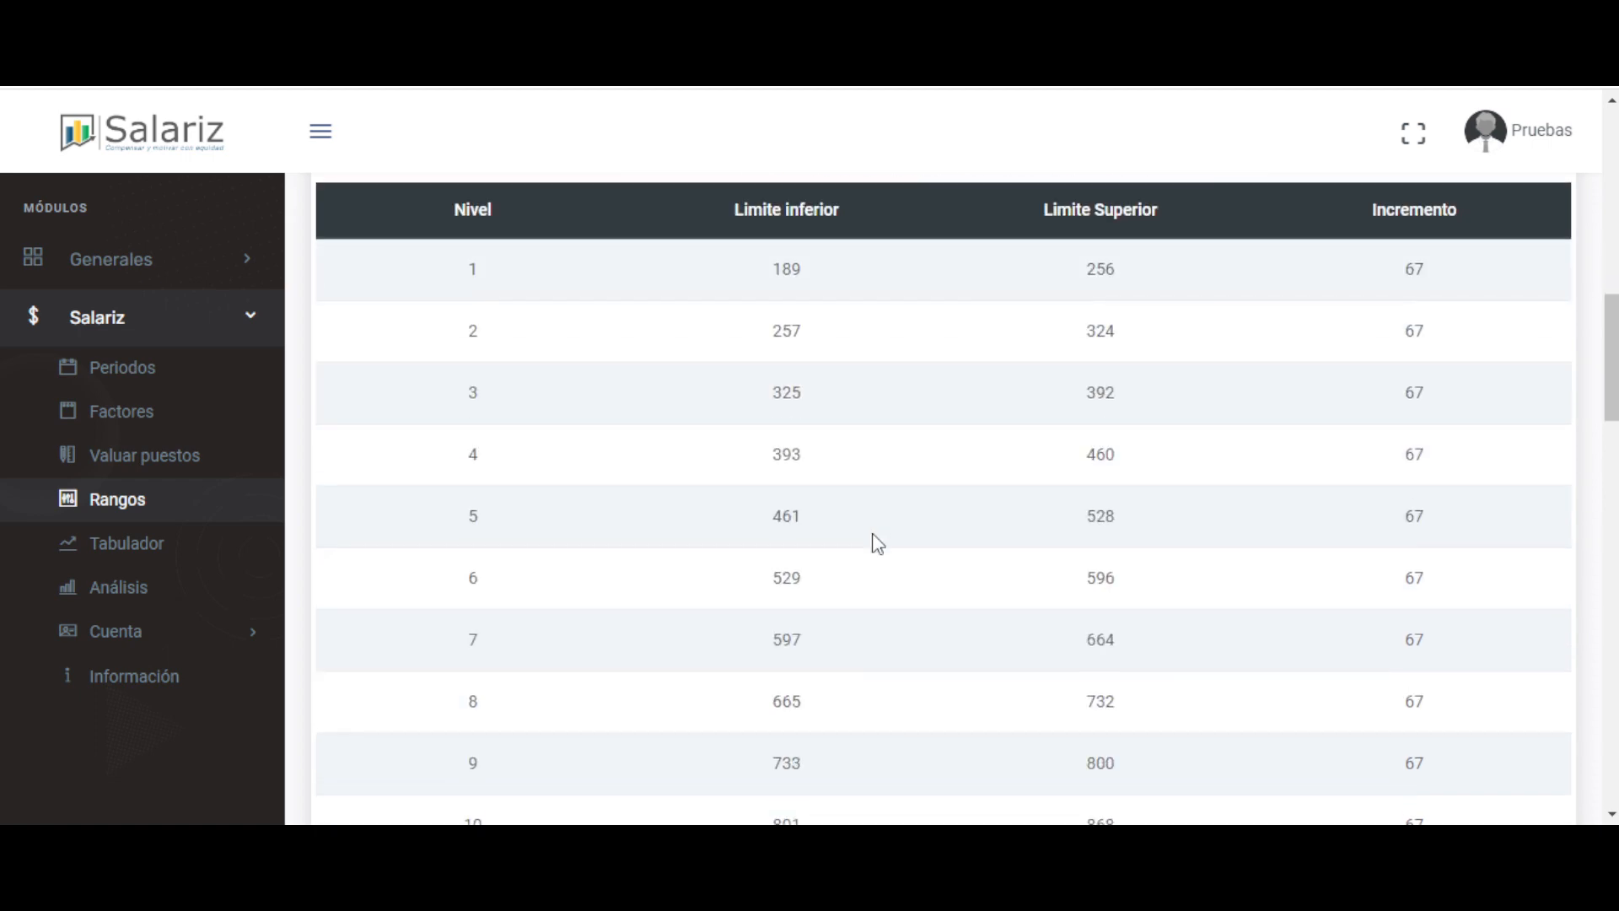
{"action": "scroll", "coordinate": [877, 544], "scroll_direction": "up", "scroll_amount": 3}
{"action": "left_click_drag", "start_coordinate": [741, 388], "coordinate": [1270, 380]}
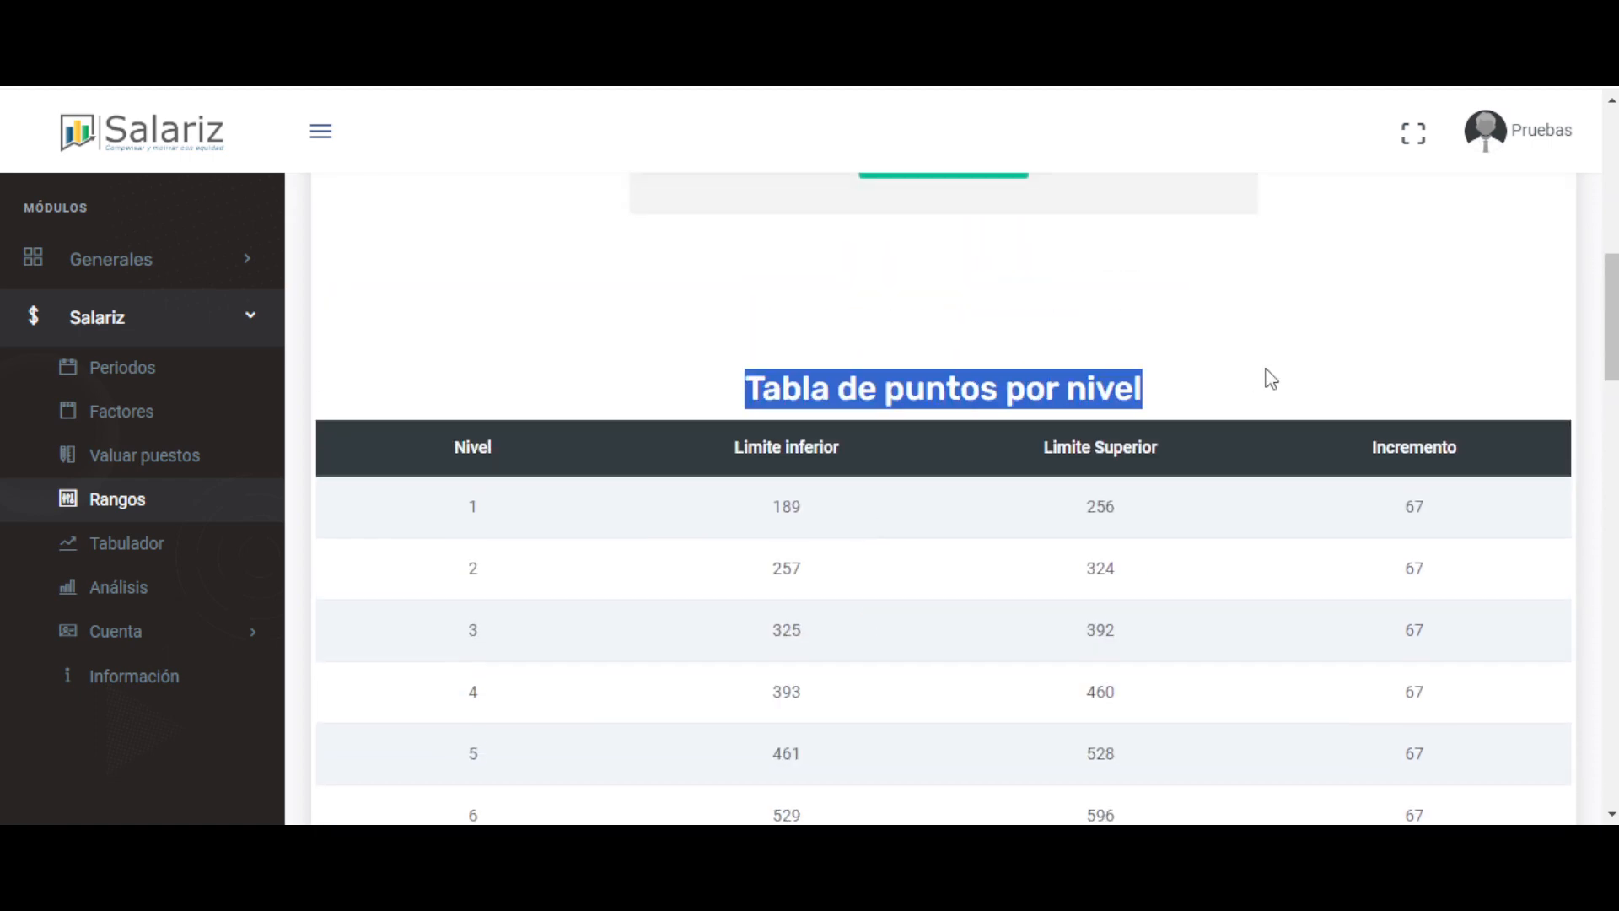
{"action": "scroll", "coordinate": [919, 493], "scroll_direction": "down", "scroll_amount": 1}
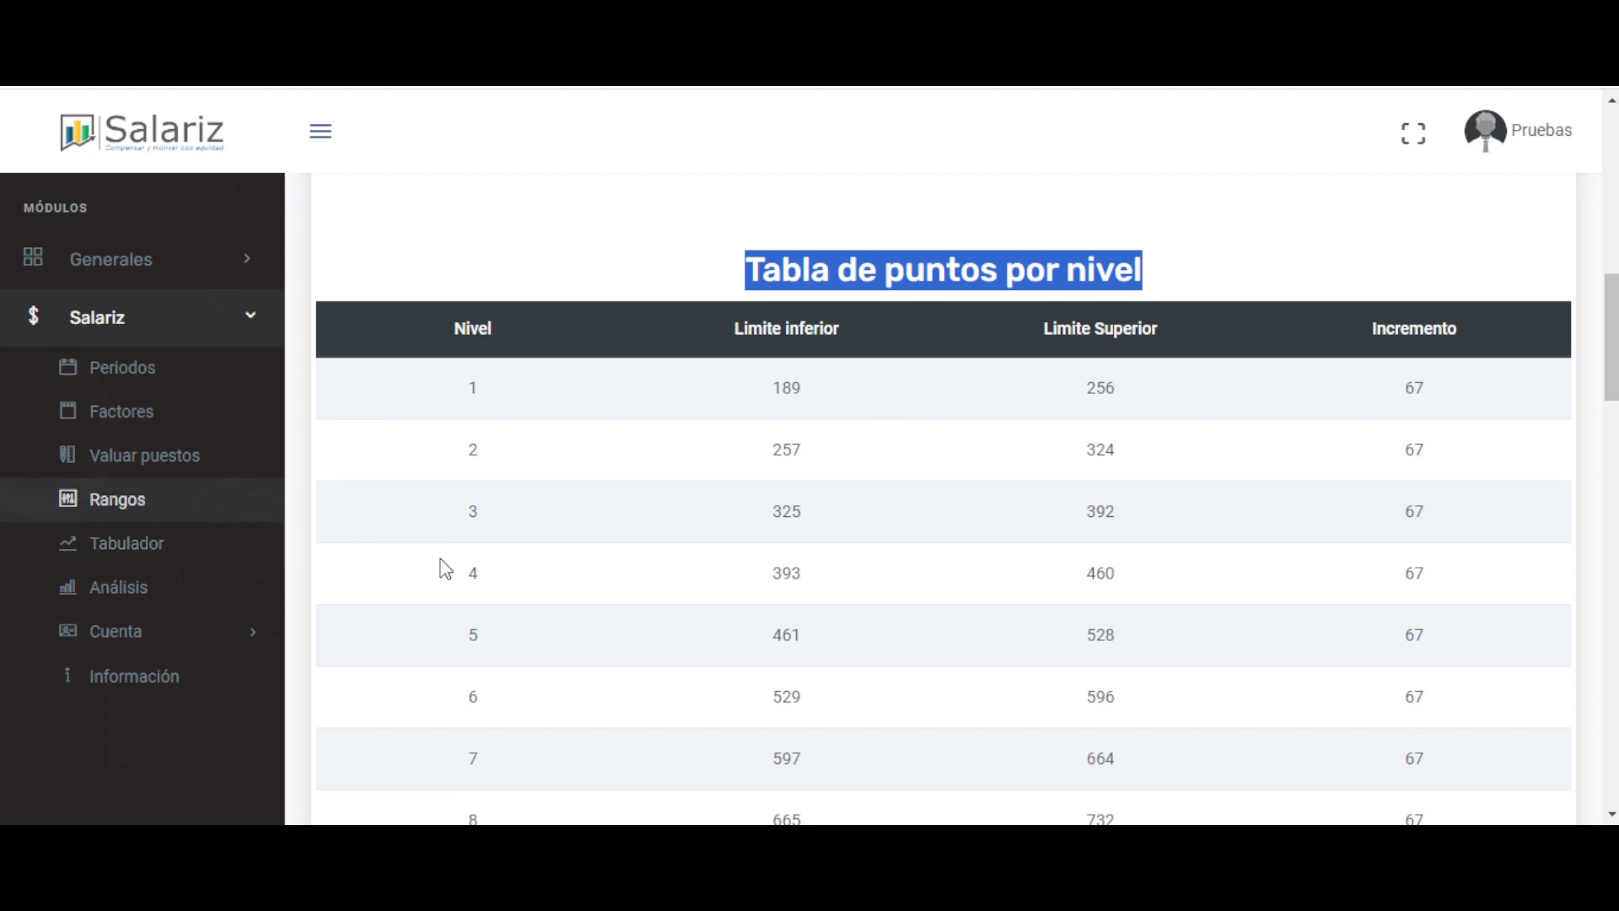
- Review the Tabla de rangos de sueldos por niveles from the first level through level 12
{"action": "scroll", "coordinate": [769, 568], "scroll_direction": "down", "scroll_amount": 10}
{"action": "scroll", "coordinate": [768, 566], "scroll_direction": "down", "scroll_amount": 3}
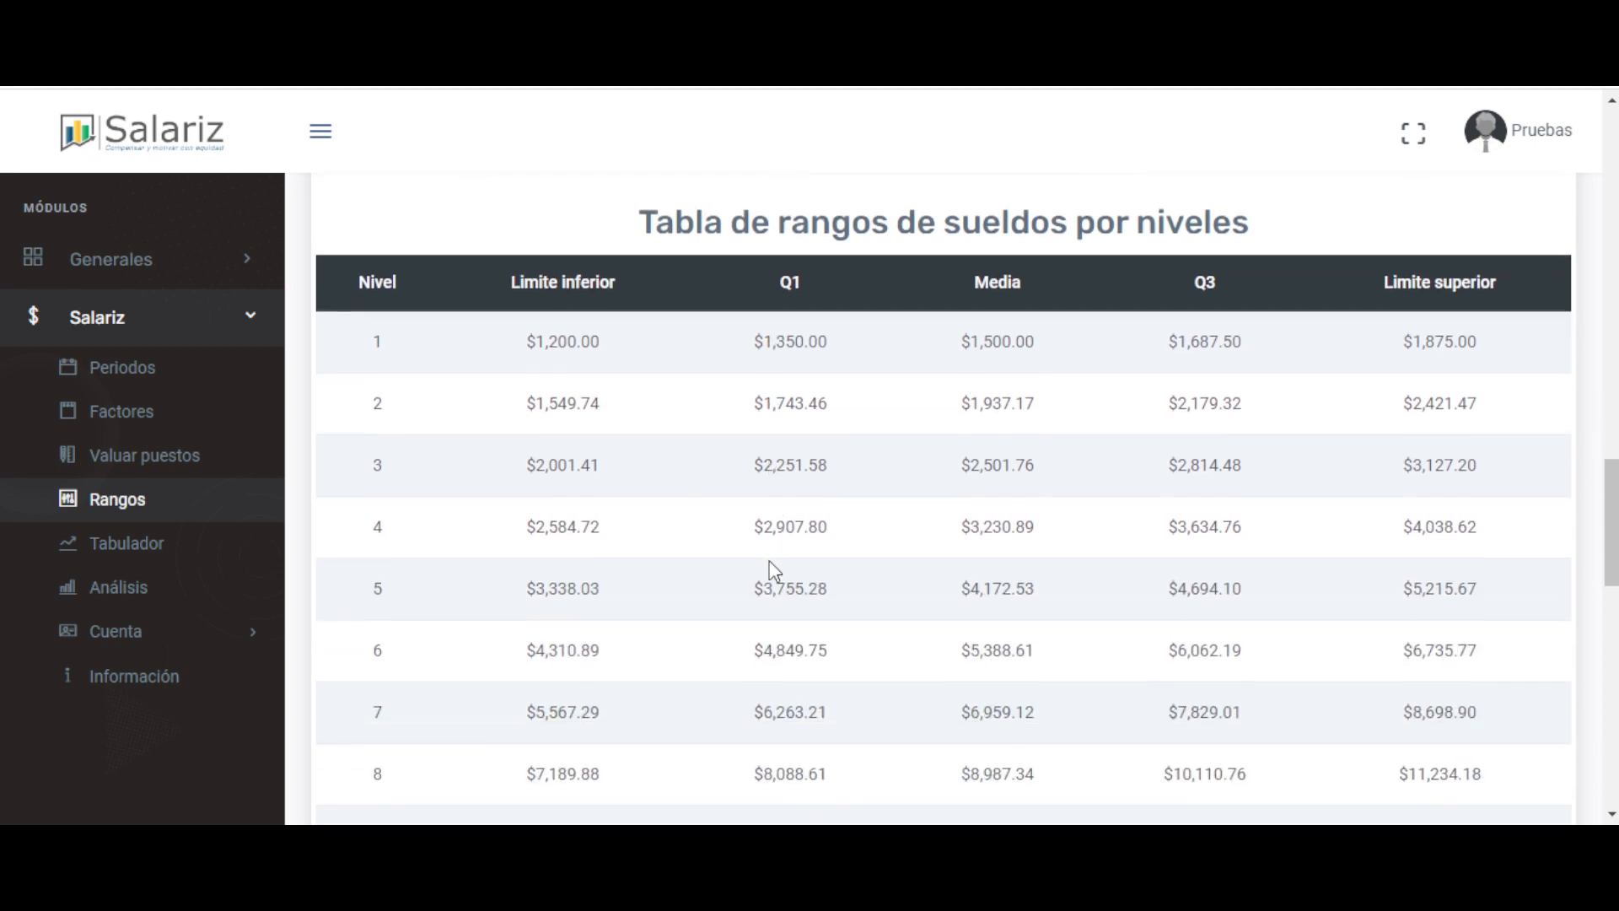
{"action": "left_click_drag", "start_coordinate": [607, 226], "coordinate": [1253, 228]}
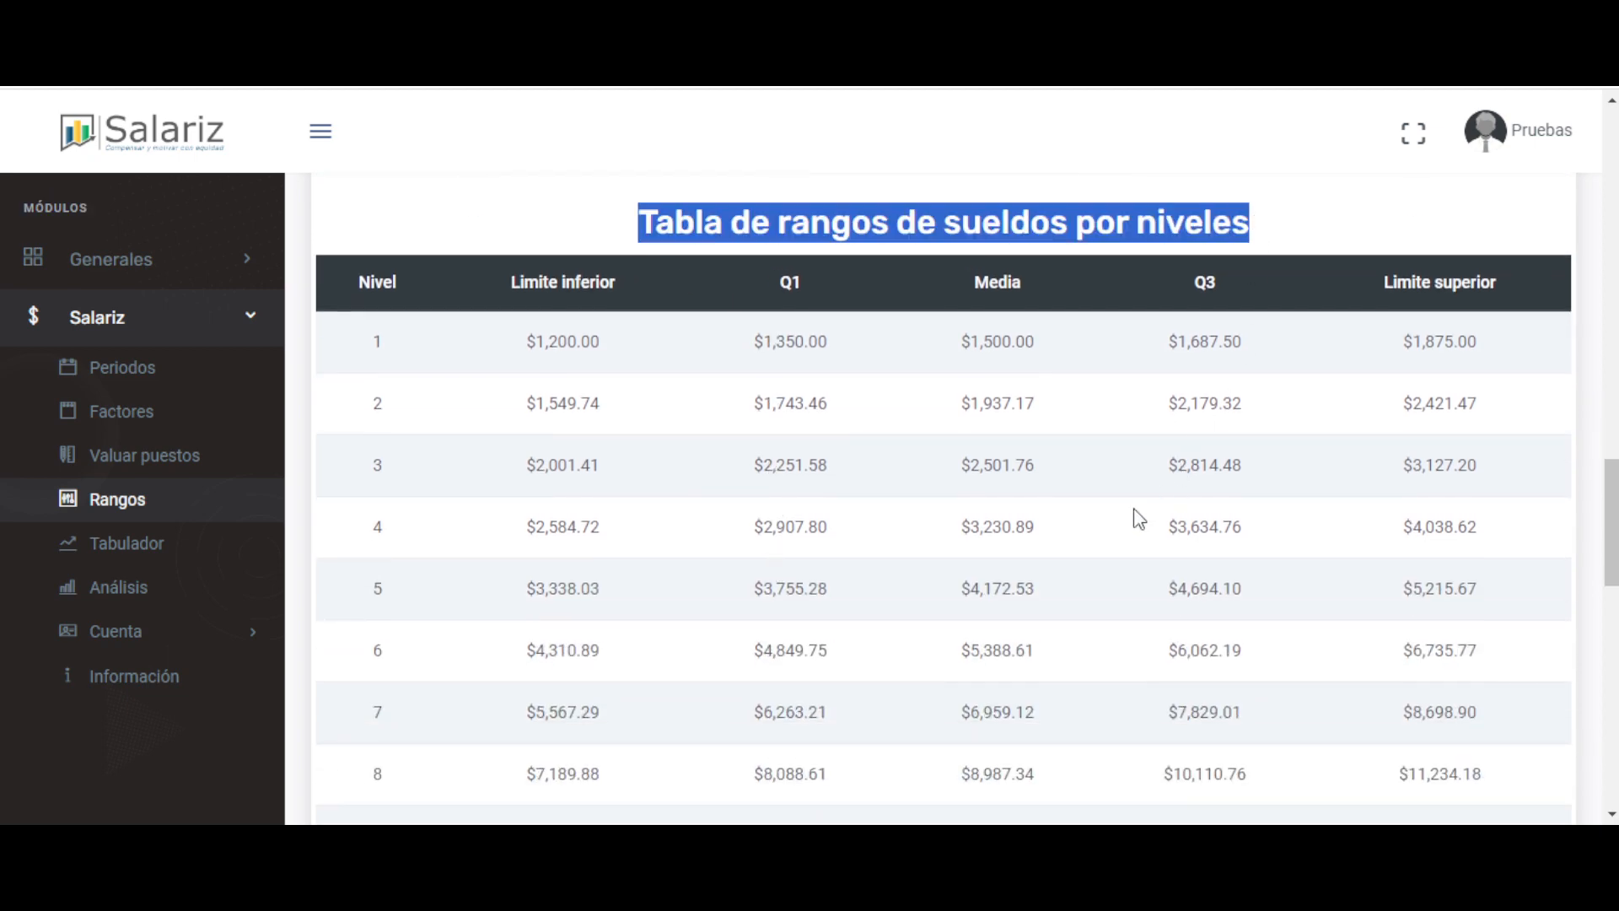
{"action": "scroll", "coordinate": [580, 725], "scroll_direction": "down", "scroll_amount": 5}
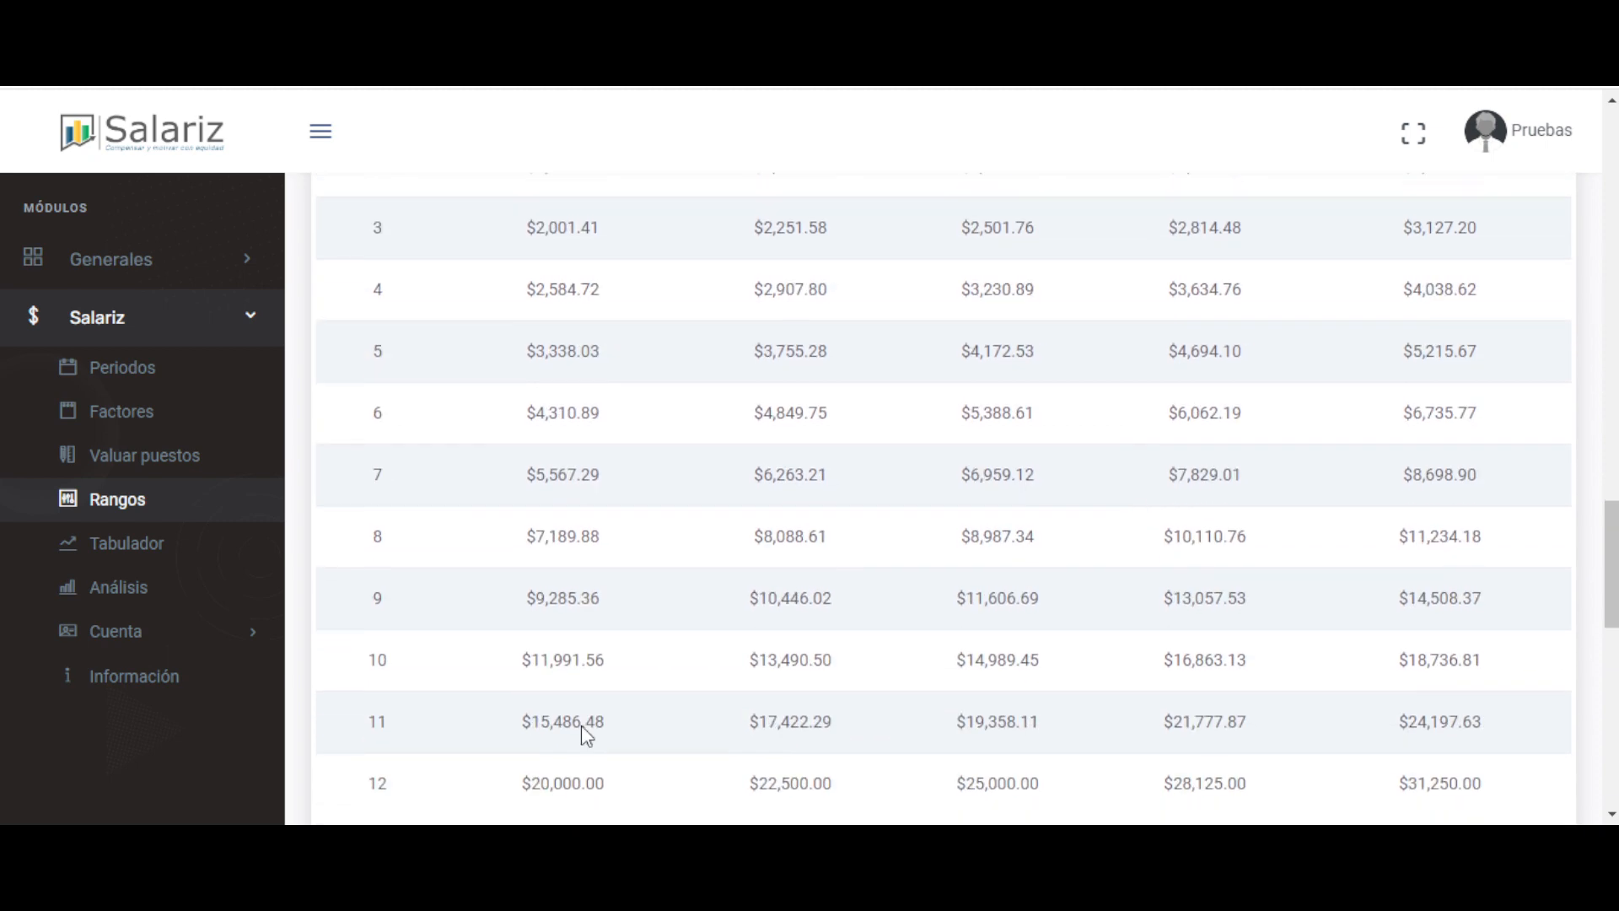
{"action": "left_click_drag", "start_coordinate": [372, 673], "coordinate": [447, 680]}
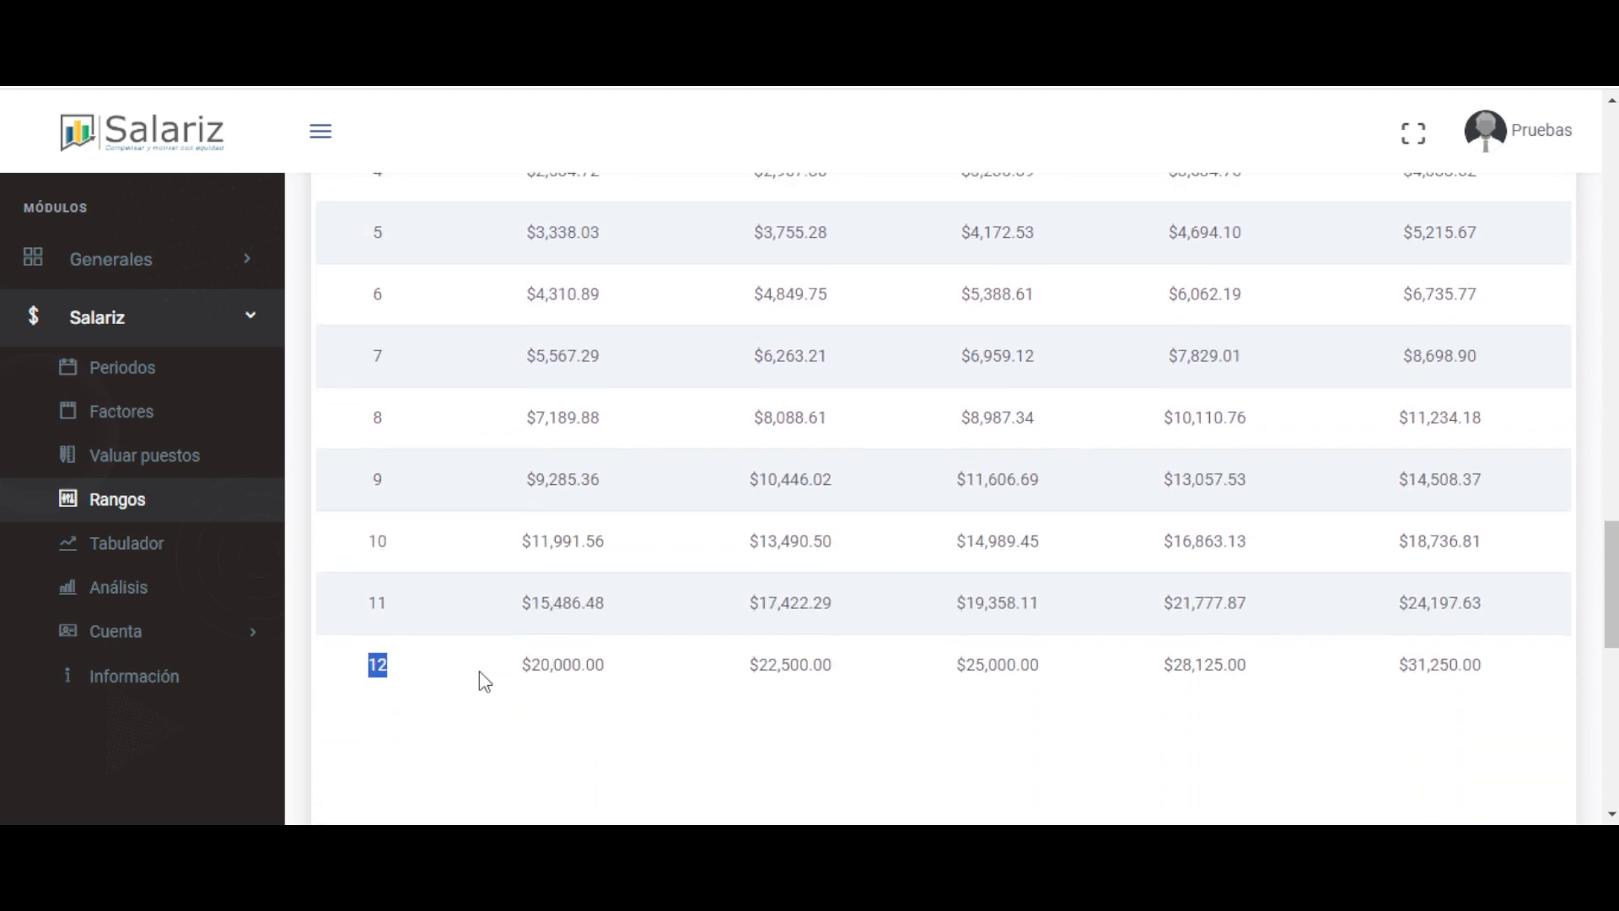
{"action": "scroll", "coordinate": [479, 672], "scroll_direction": "up", "scroll_amount": 5}
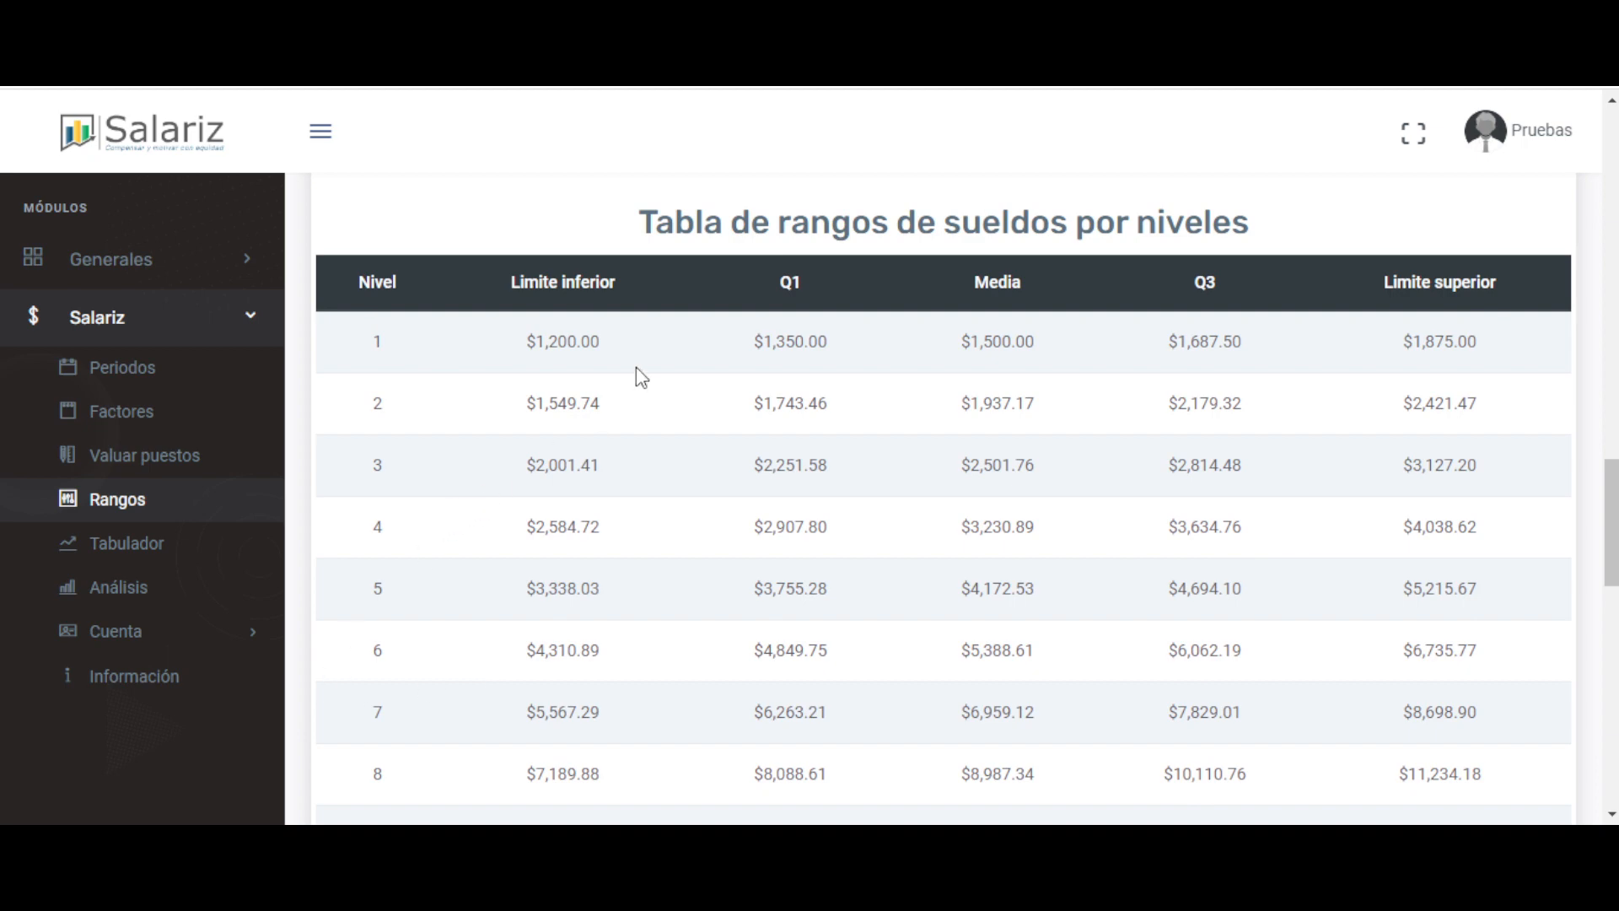
- Examine the salary range columns Limite inferior, Q1, Media, Q3 and Limite superior
{"action": "left_click_drag", "start_coordinate": [501, 302], "coordinate": [662, 293]}
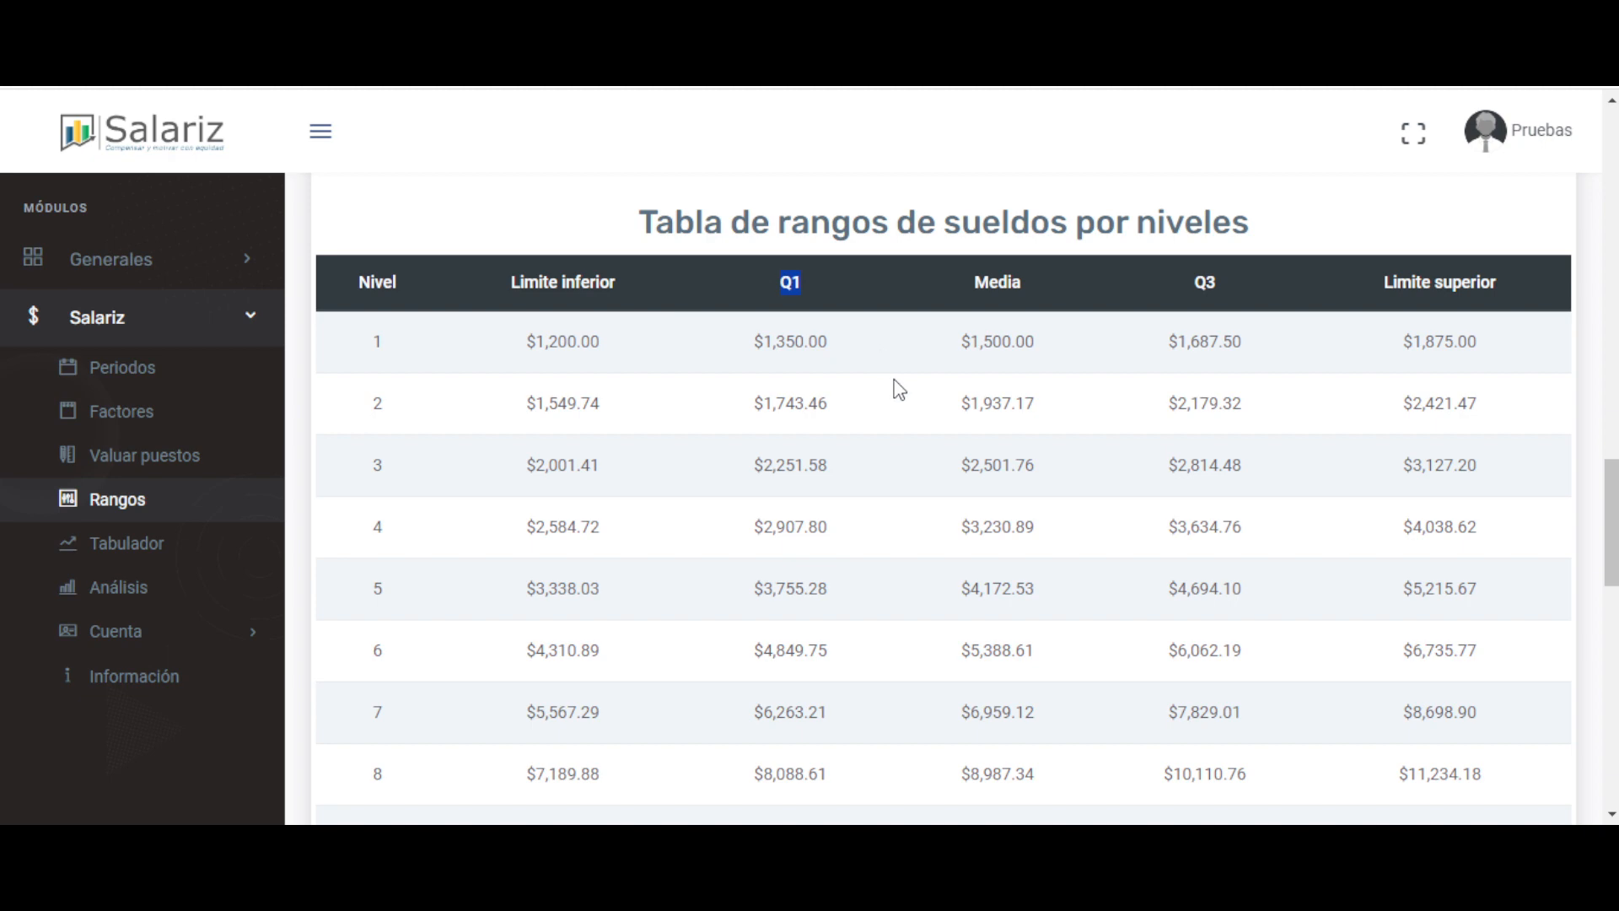
{"action": "double_click", "coordinate": [997, 282]}
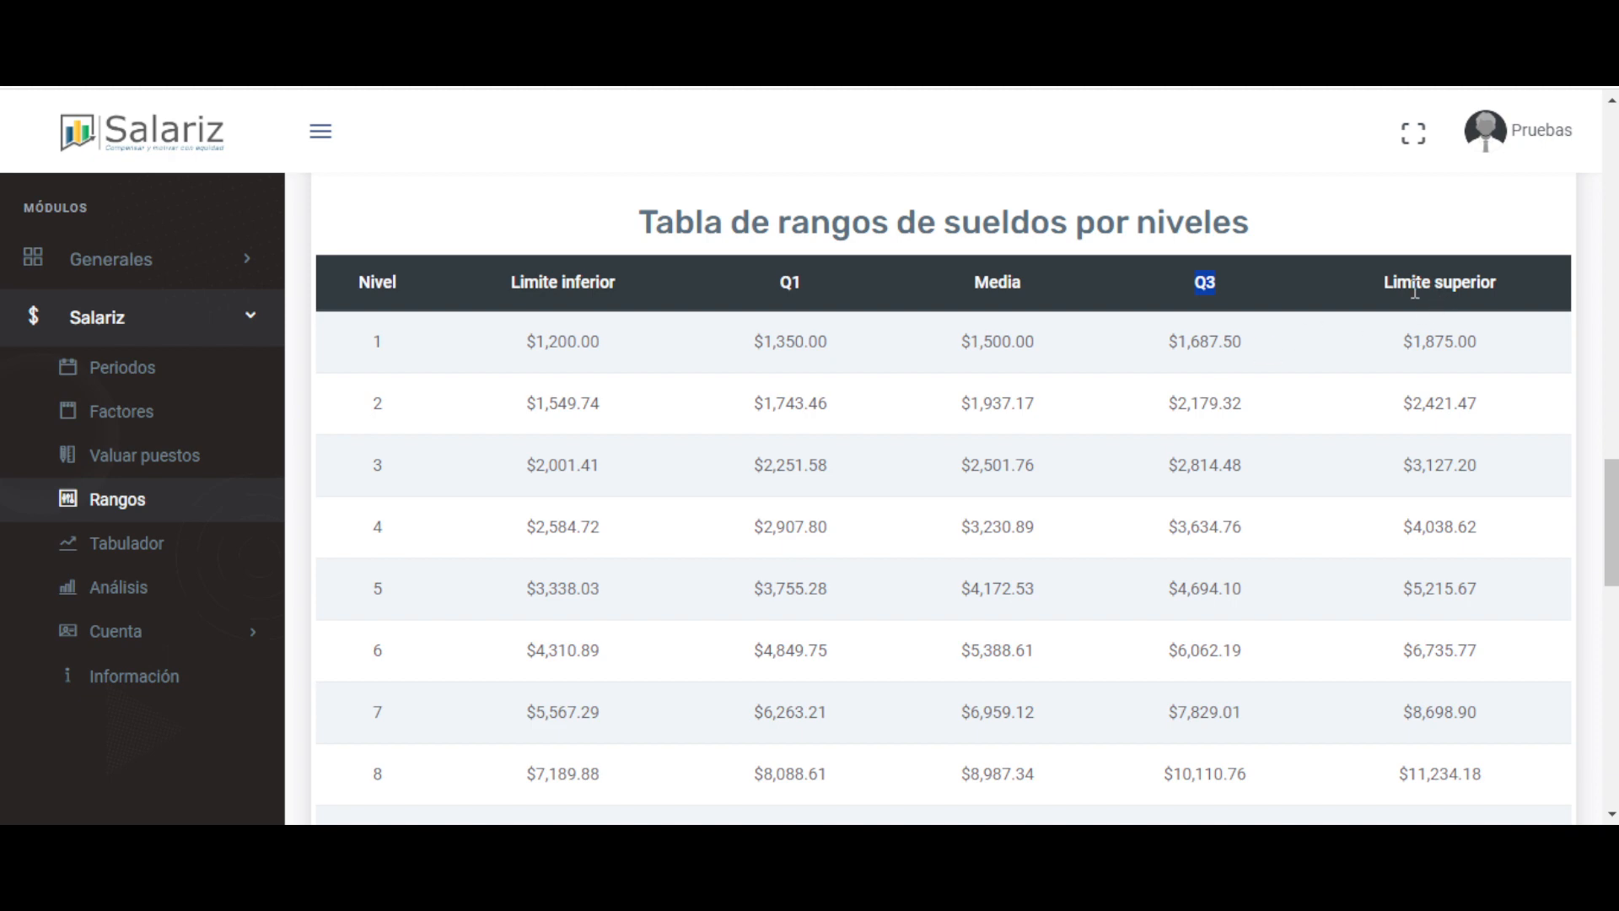
{"action": "left_click_drag", "start_coordinate": [1384, 295], "coordinate": [1548, 265]}
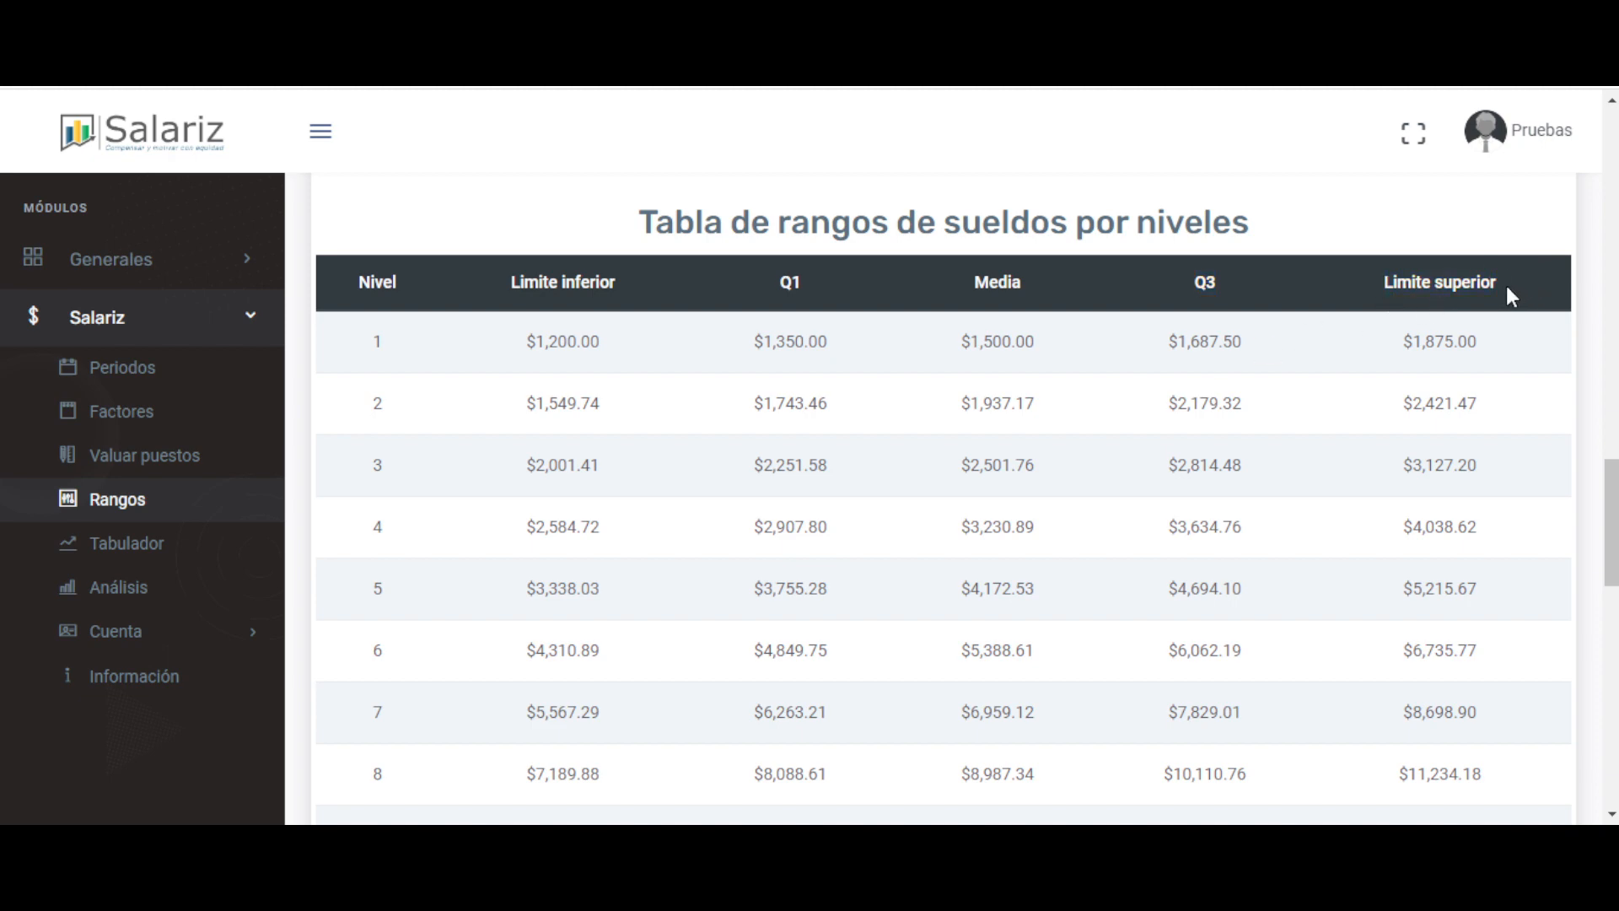
{"action": "left_click_drag", "start_coordinate": [1505, 286], "coordinate": [1107, 283]}
{"action": "left_click", "coordinate": [501, 295]}
{"action": "scroll", "coordinate": [733, 632], "scroll_direction": "down", "scroll_amount": 2}
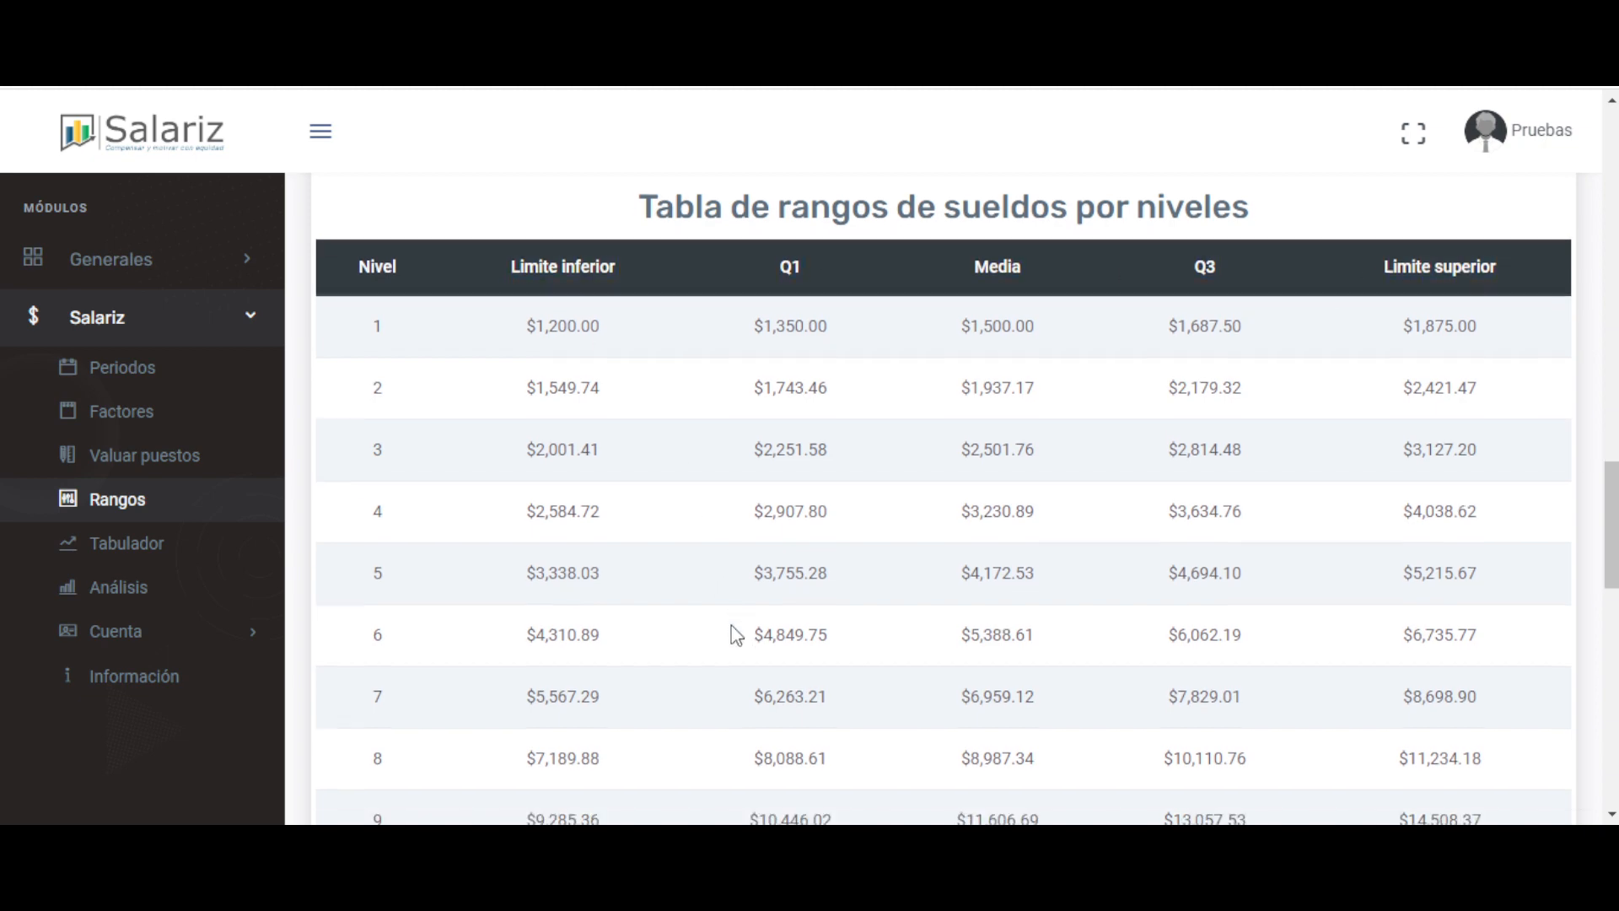
{"action": "scroll", "coordinate": [734, 633], "scroll_direction": "up", "scroll_amount": 2}
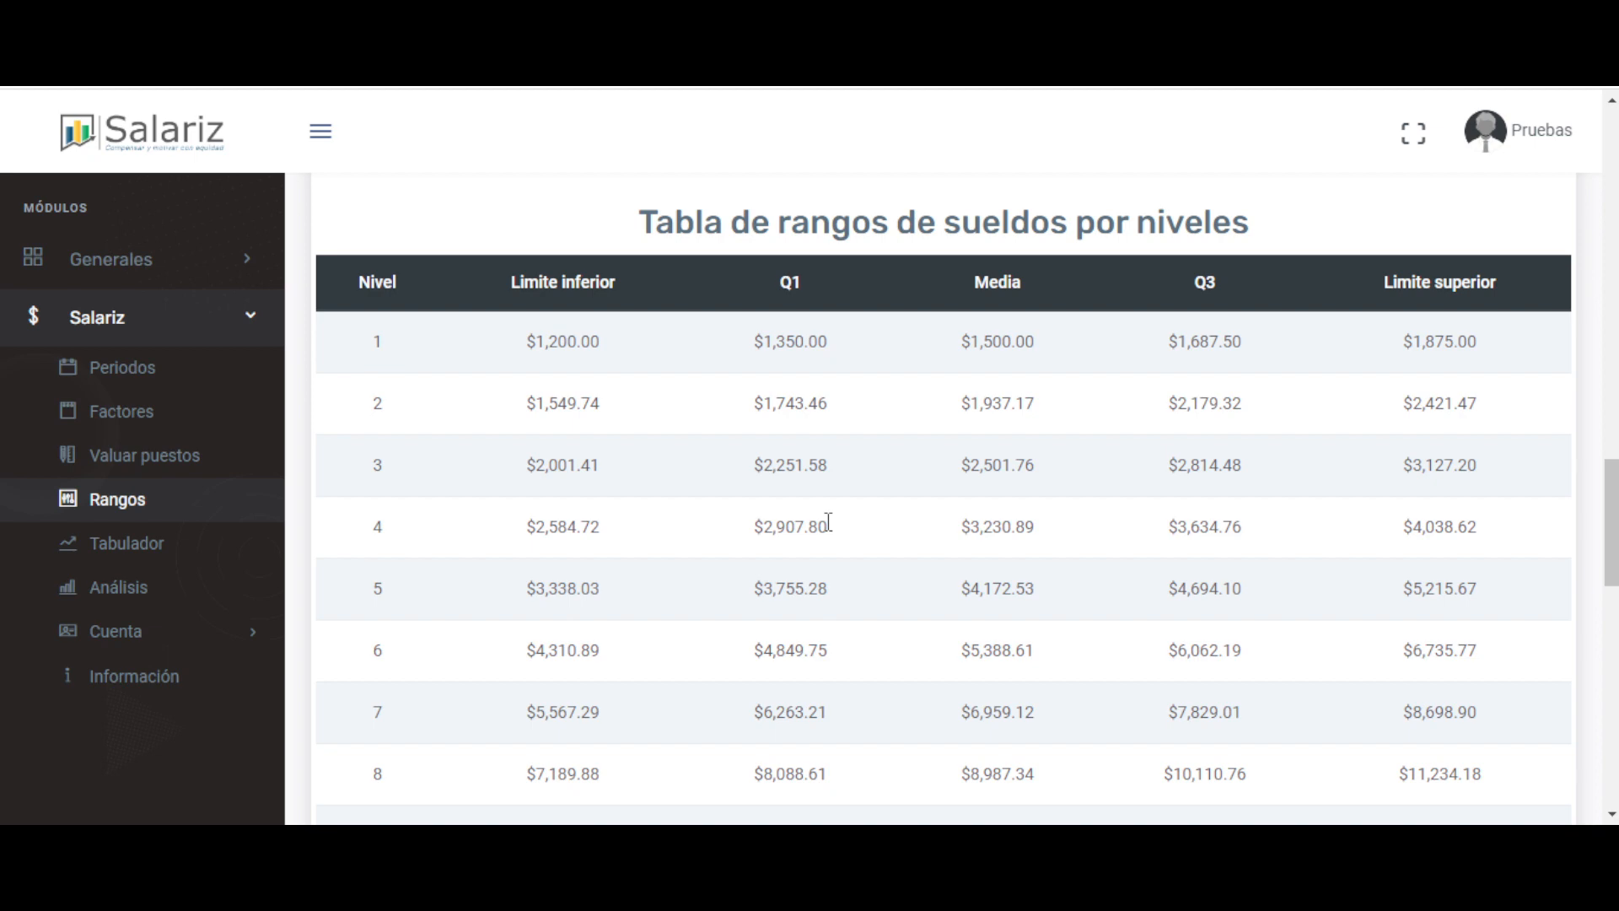
- Compare the salary ranges of level 4 and level 8 in the Tabla de rangos de sueldos por niveles
{"action": "left_click_drag", "start_coordinate": [525, 527], "coordinate": [621, 524]}
{"action": "left_click_drag", "start_coordinate": [369, 532], "coordinate": [392, 525]}
{"action": "scroll", "coordinate": [528, 658], "scroll_direction": "down", "scroll_amount": 3}
{"action": "left_click_drag", "start_coordinate": [371, 536], "coordinate": [1559, 545]}
{"action": "left_click", "coordinate": [1559, 546]}
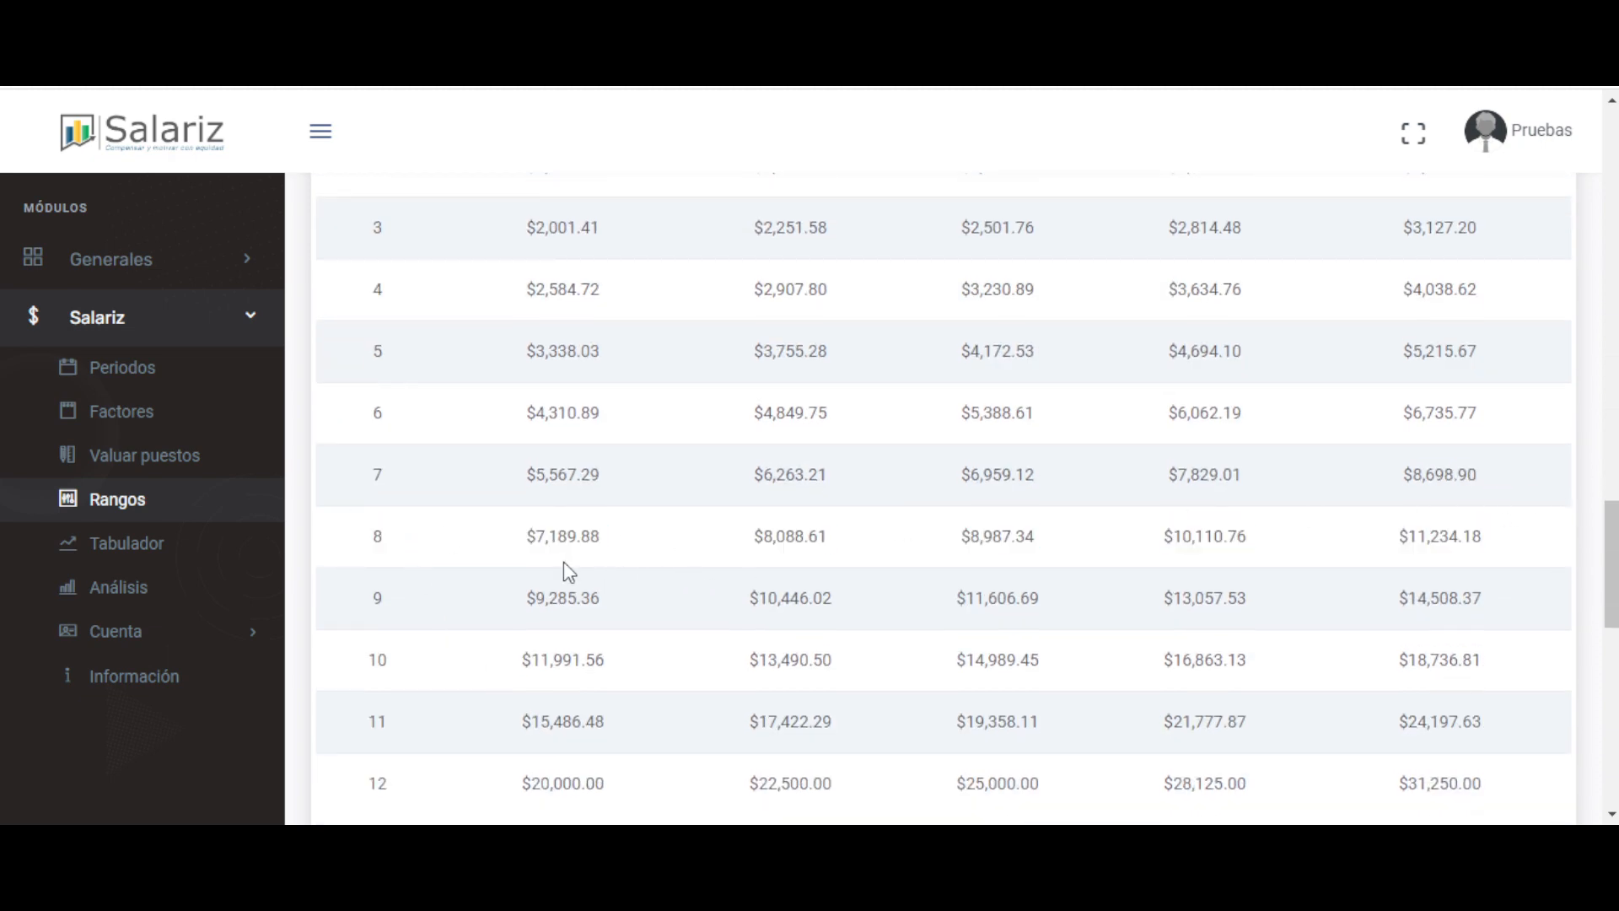
{"action": "left_click_drag", "start_coordinate": [510, 543], "coordinate": [658, 538]}
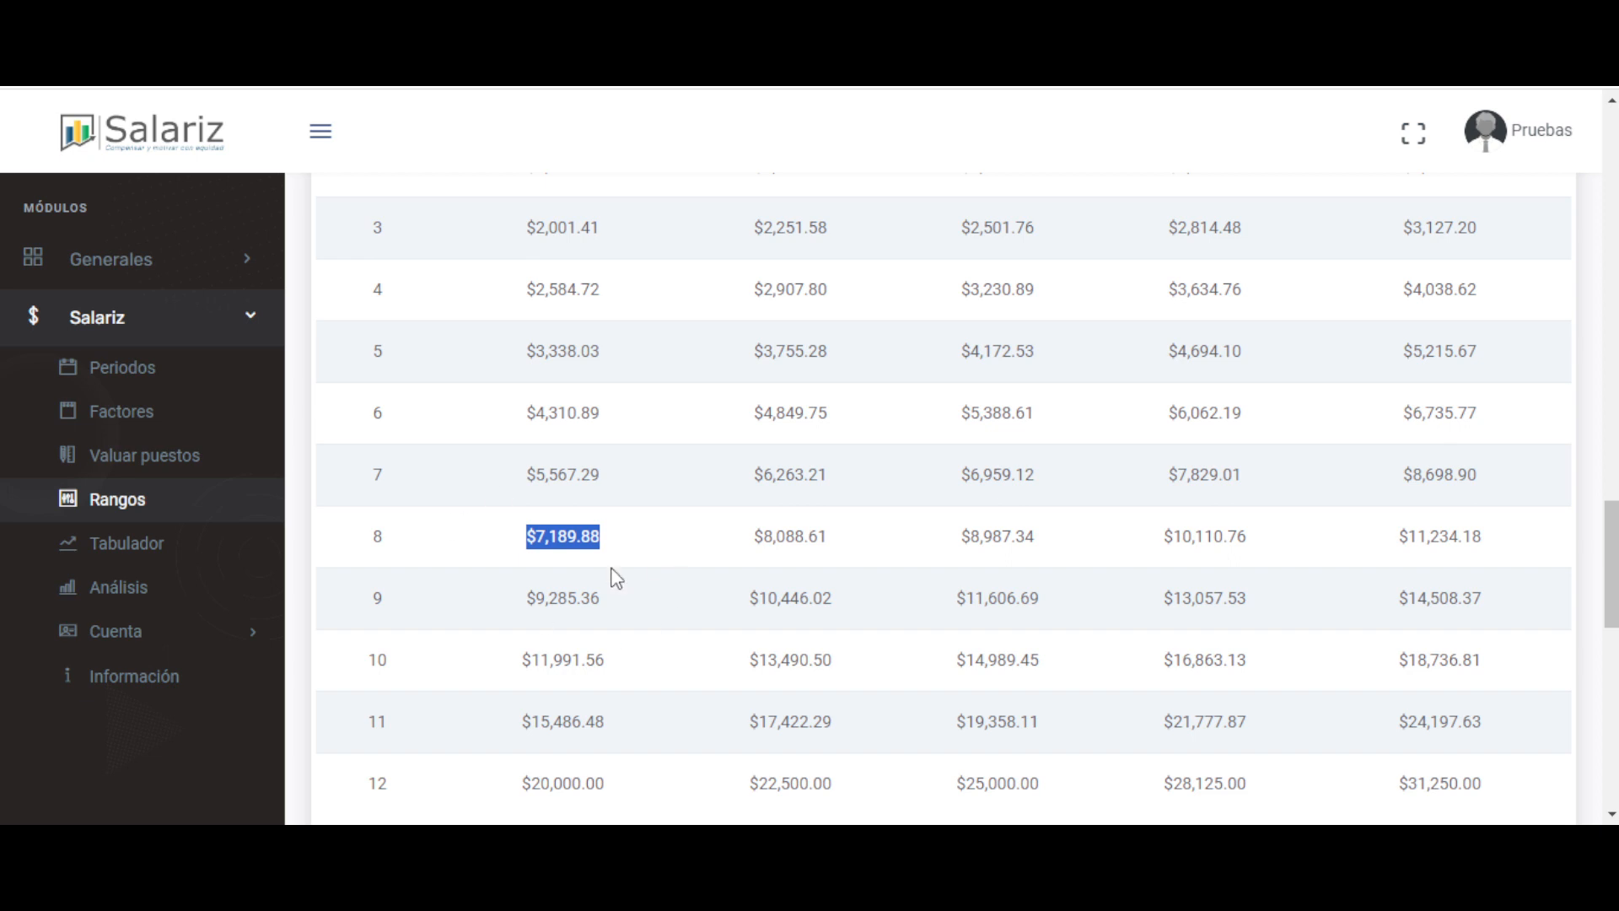
{"action": "scroll", "coordinate": [688, 677], "scroll_direction": "up", "scroll_amount": 3}
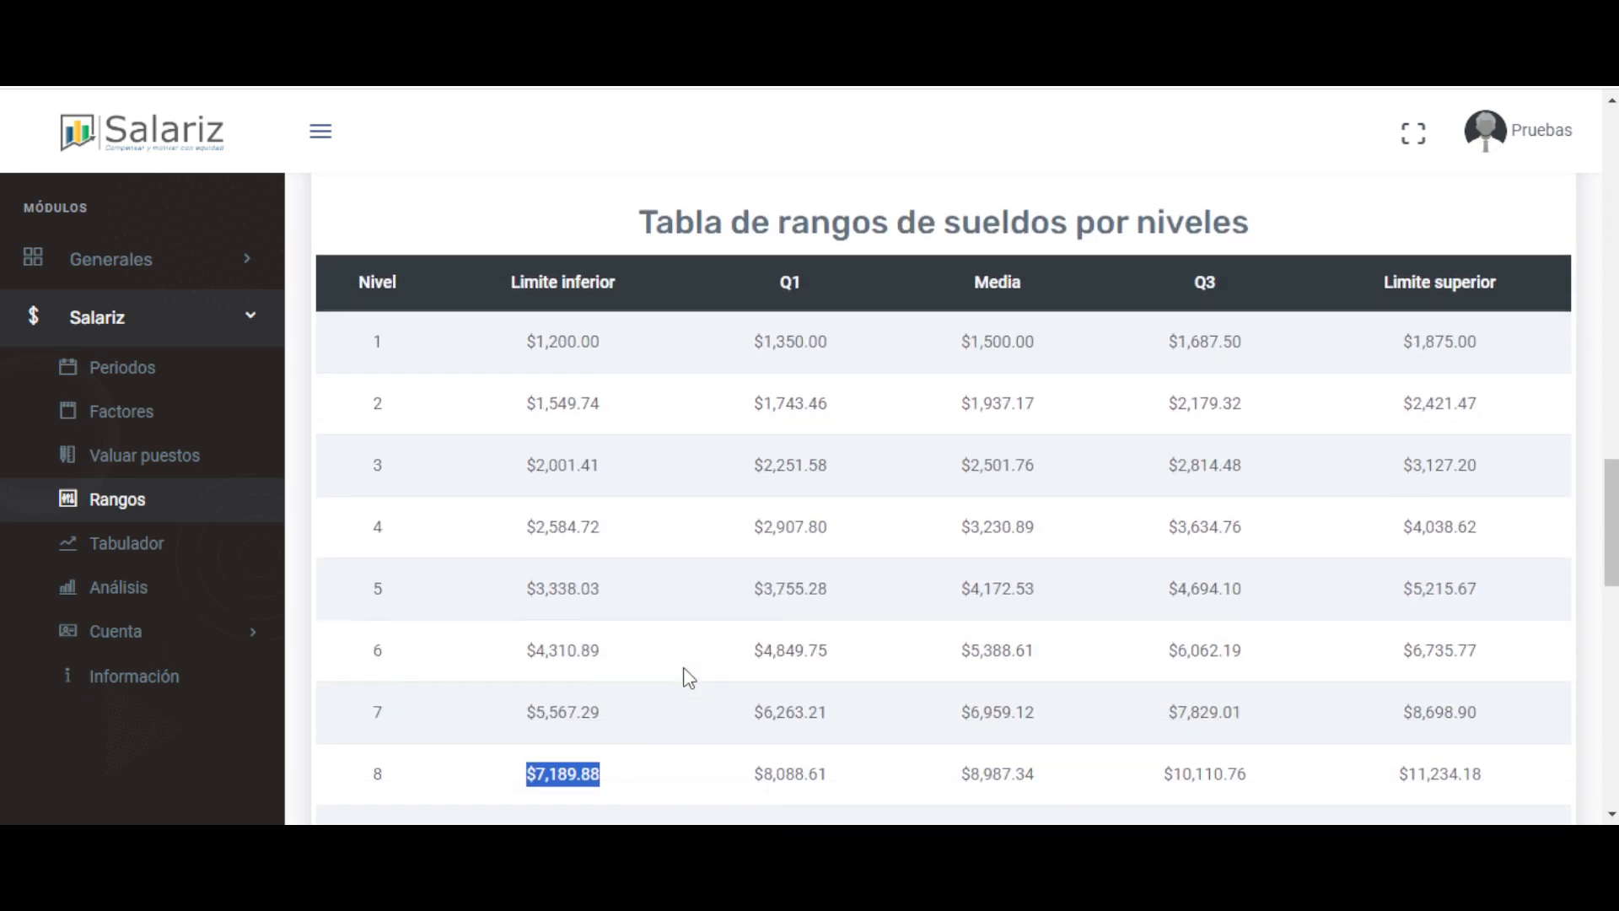
- Examine level 7's salary range values from Q1 through Limite superior, including the whole row
{"action": "left_click_drag", "start_coordinate": [538, 711], "coordinate": [857, 722]}
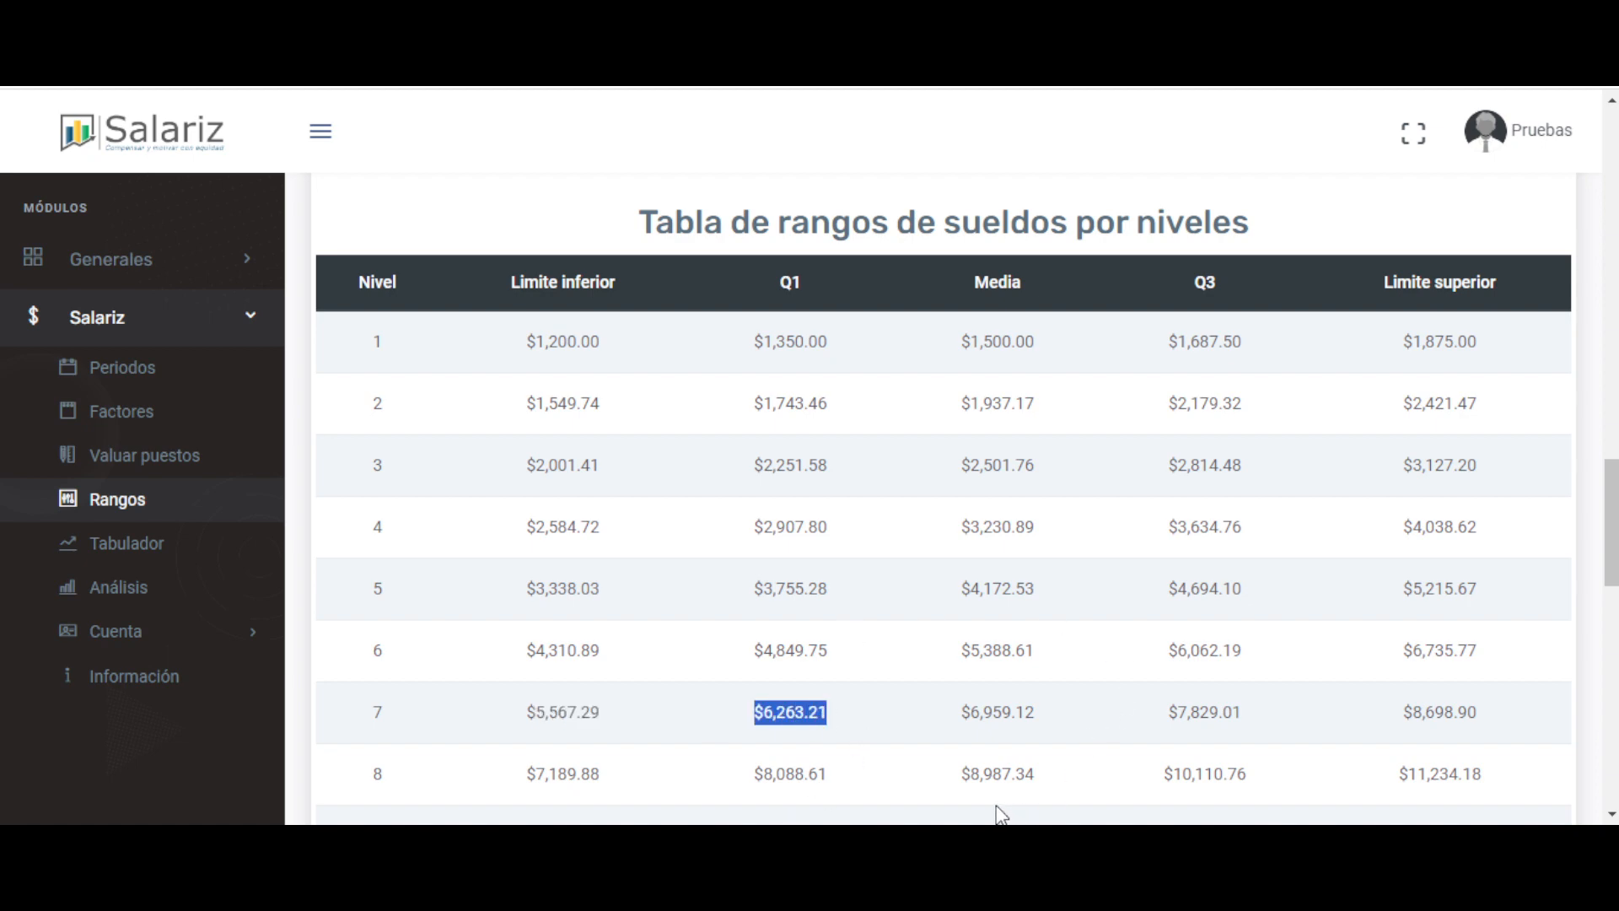
{"action": "left_click_drag", "start_coordinate": [951, 713], "coordinate": [1039, 735]}
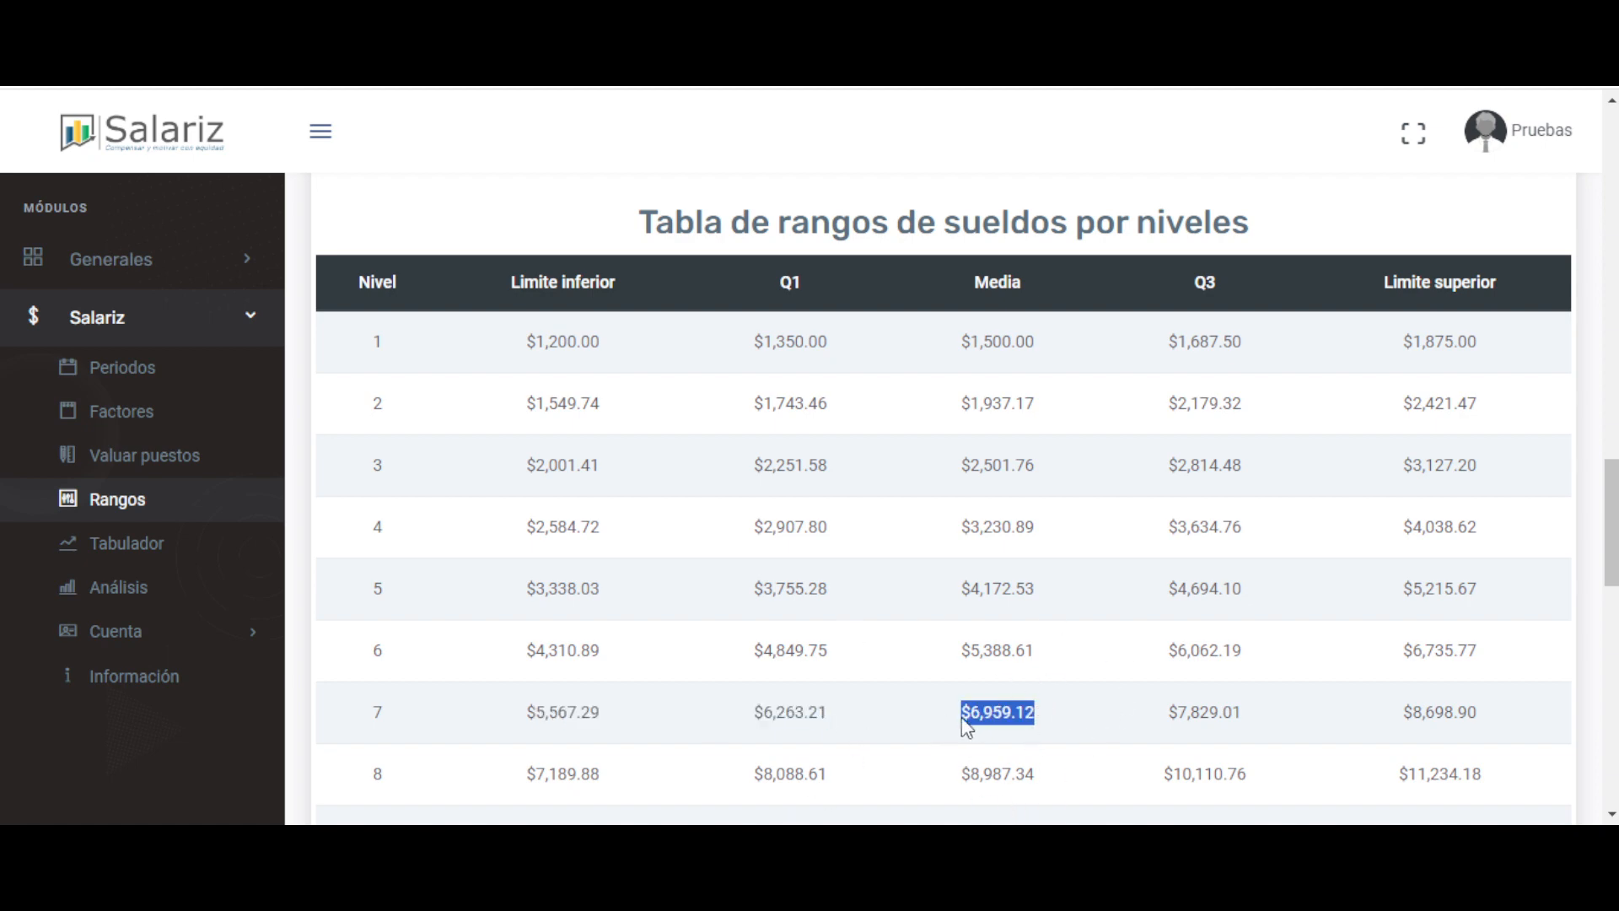
{"action": "left_click_drag", "start_coordinate": [1121, 707], "coordinate": [1236, 708]}
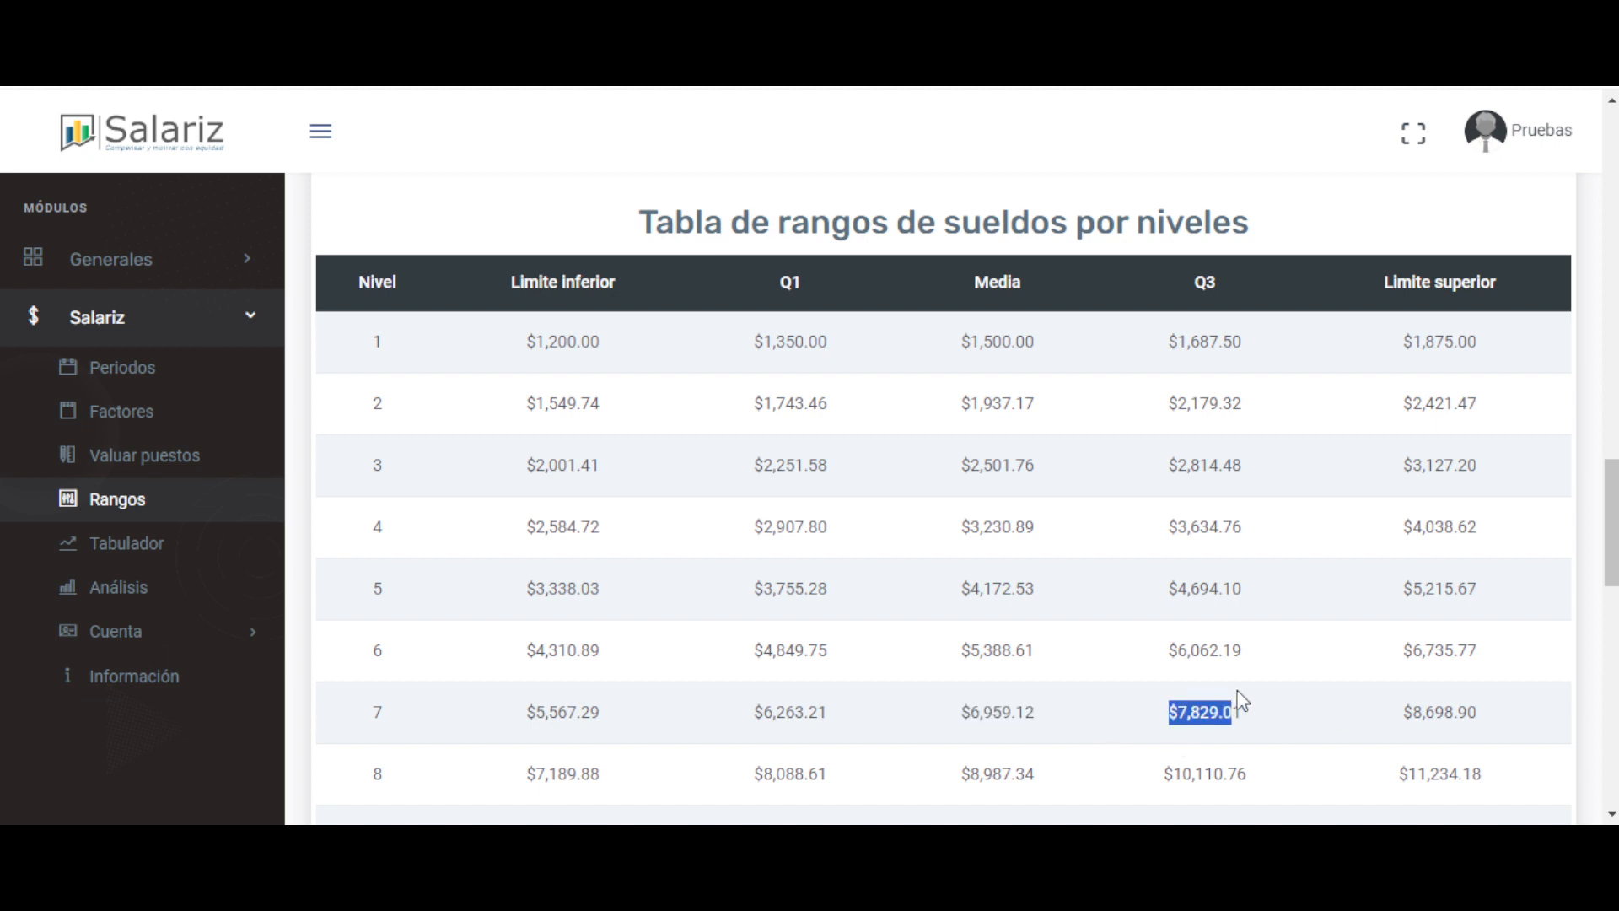
{"action": "left_click_drag", "start_coordinate": [1402, 700], "coordinate": [516, 739]}
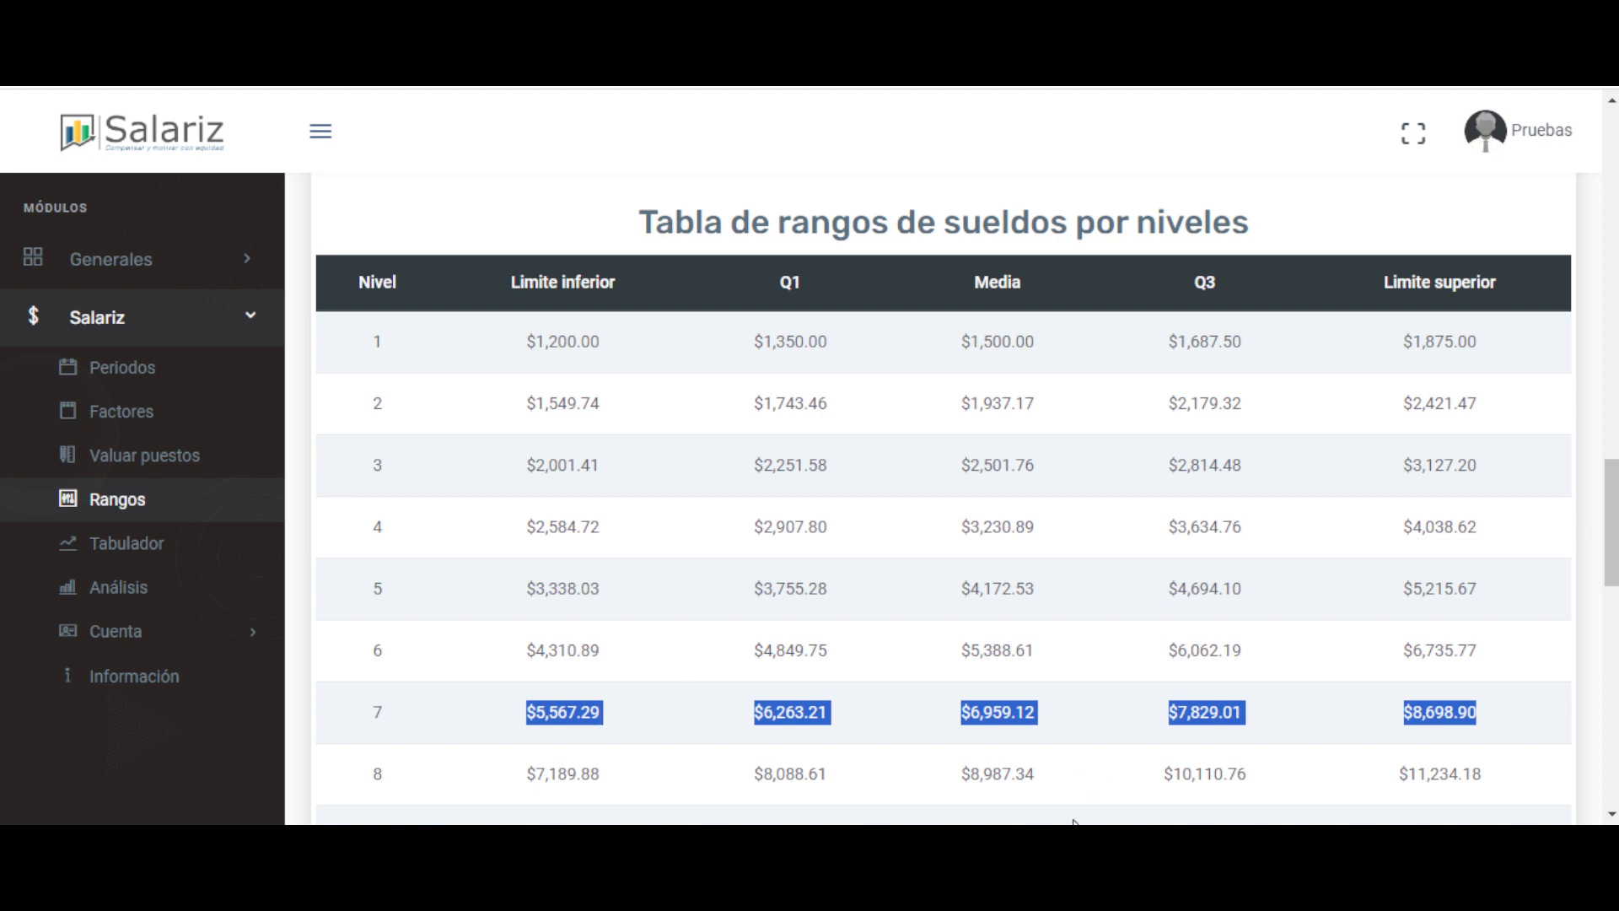
{"action": "left_click", "coordinate": [1131, 680]}
{"action": "left_click_drag", "start_coordinate": [493, 734], "coordinate": [1507, 740]}
{"action": "left_click", "coordinate": [1160, 624]}
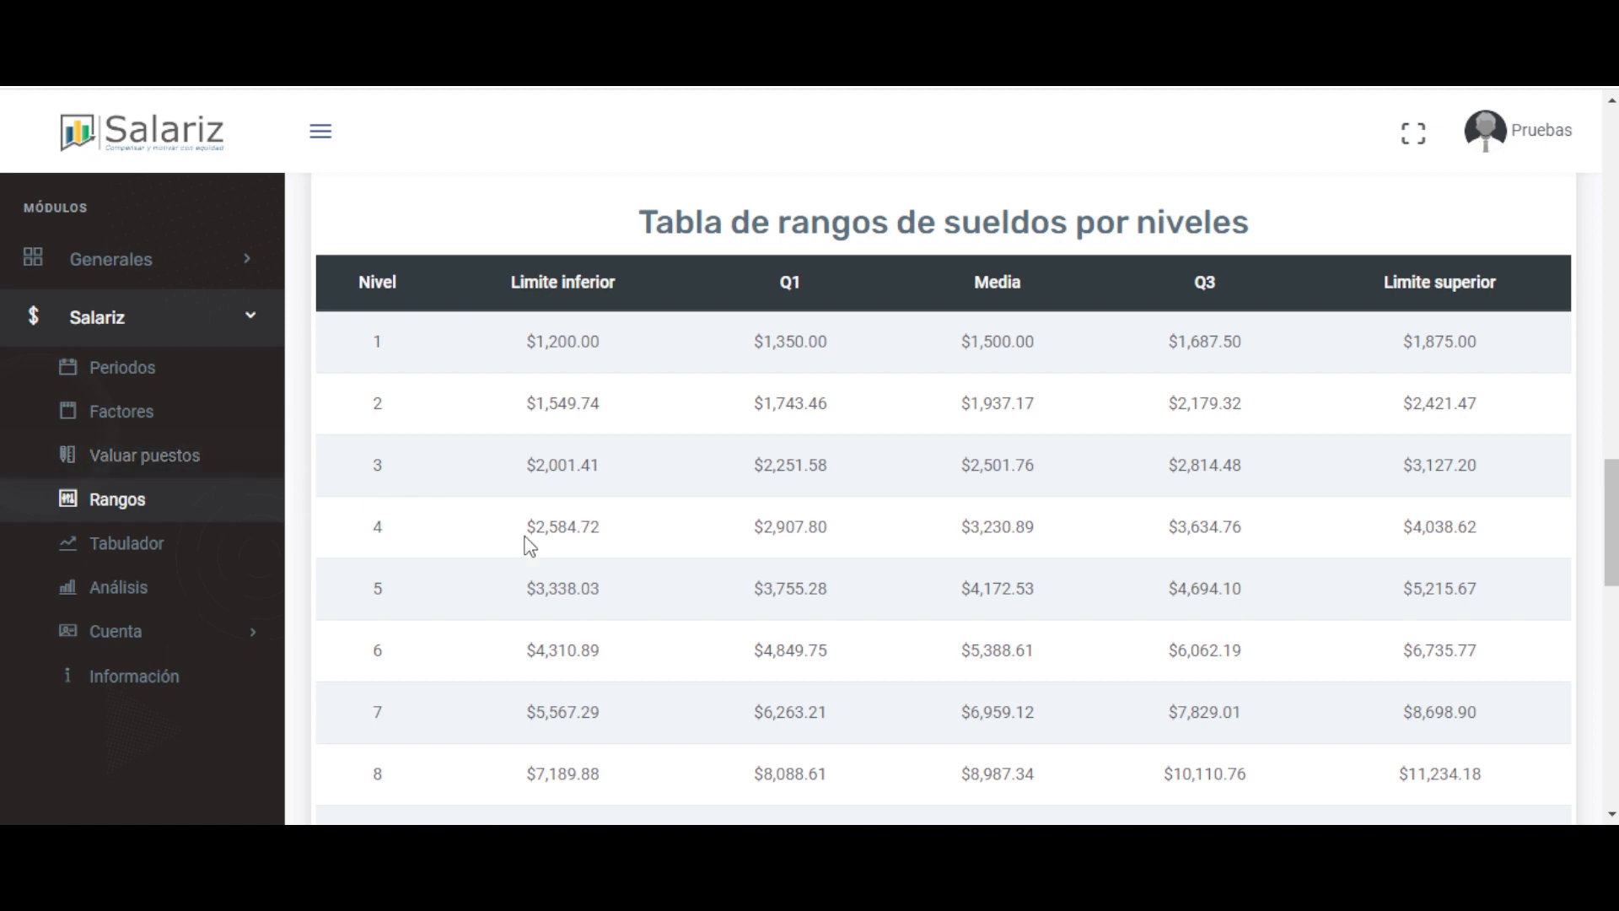
- Compare level 7's Q1 salary with its Q3 and Limite superior values
{"action": "left_click_drag", "start_coordinate": [349, 720], "coordinate": [424, 711]}
{"action": "left_click_drag", "start_coordinate": [751, 718], "coordinate": [846, 723]}
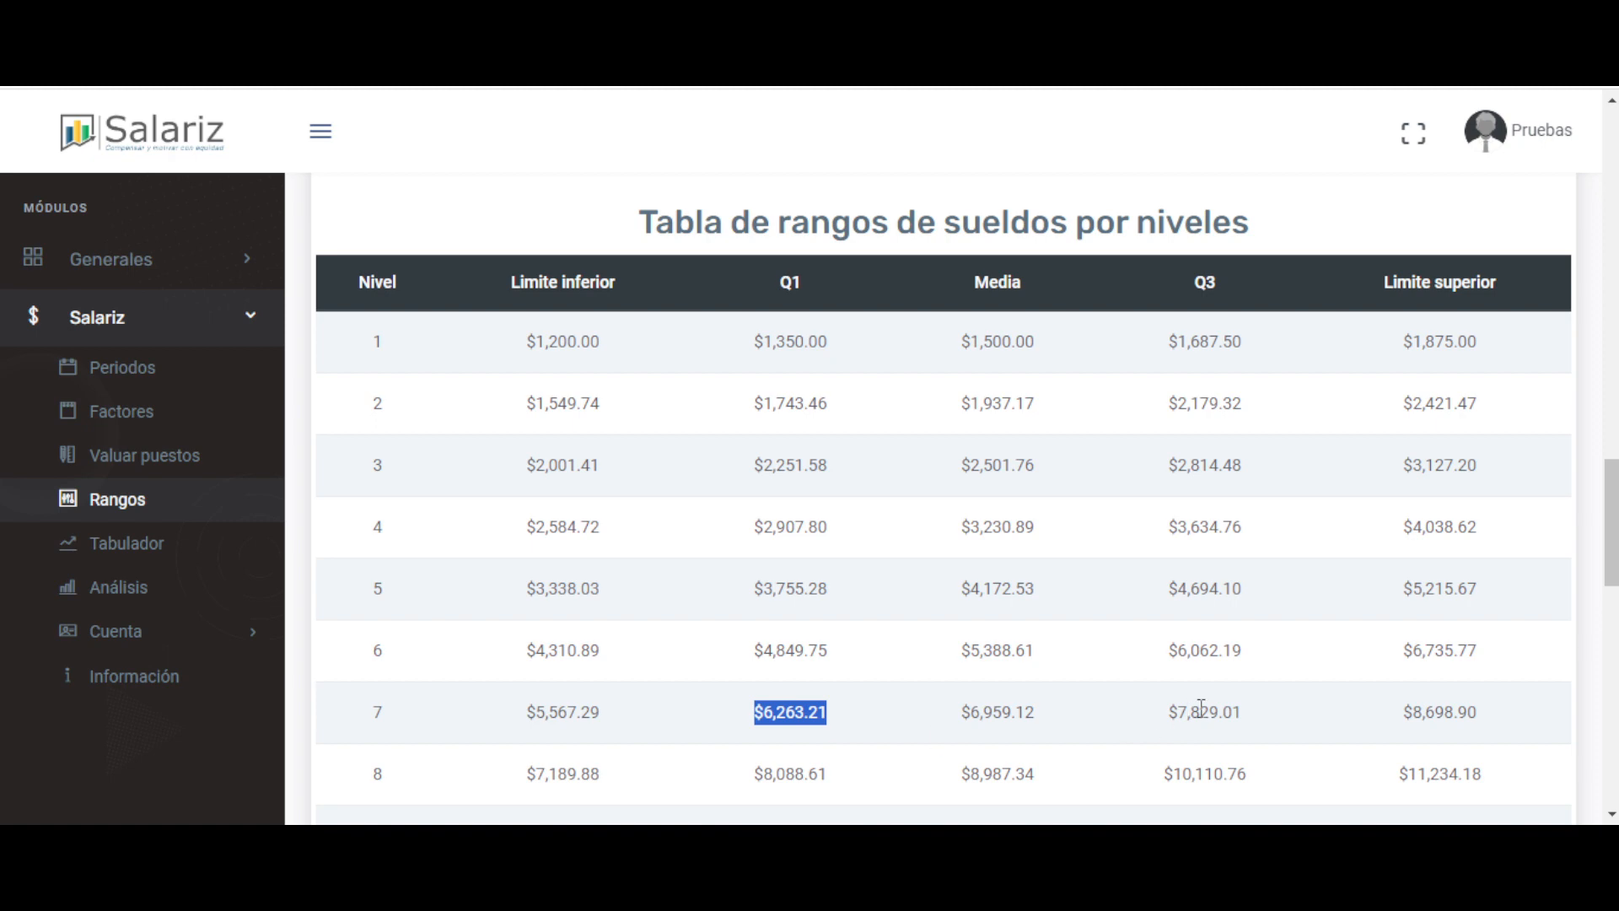
{"action": "left_click_drag", "start_coordinate": [1161, 718], "coordinate": [1265, 727]}
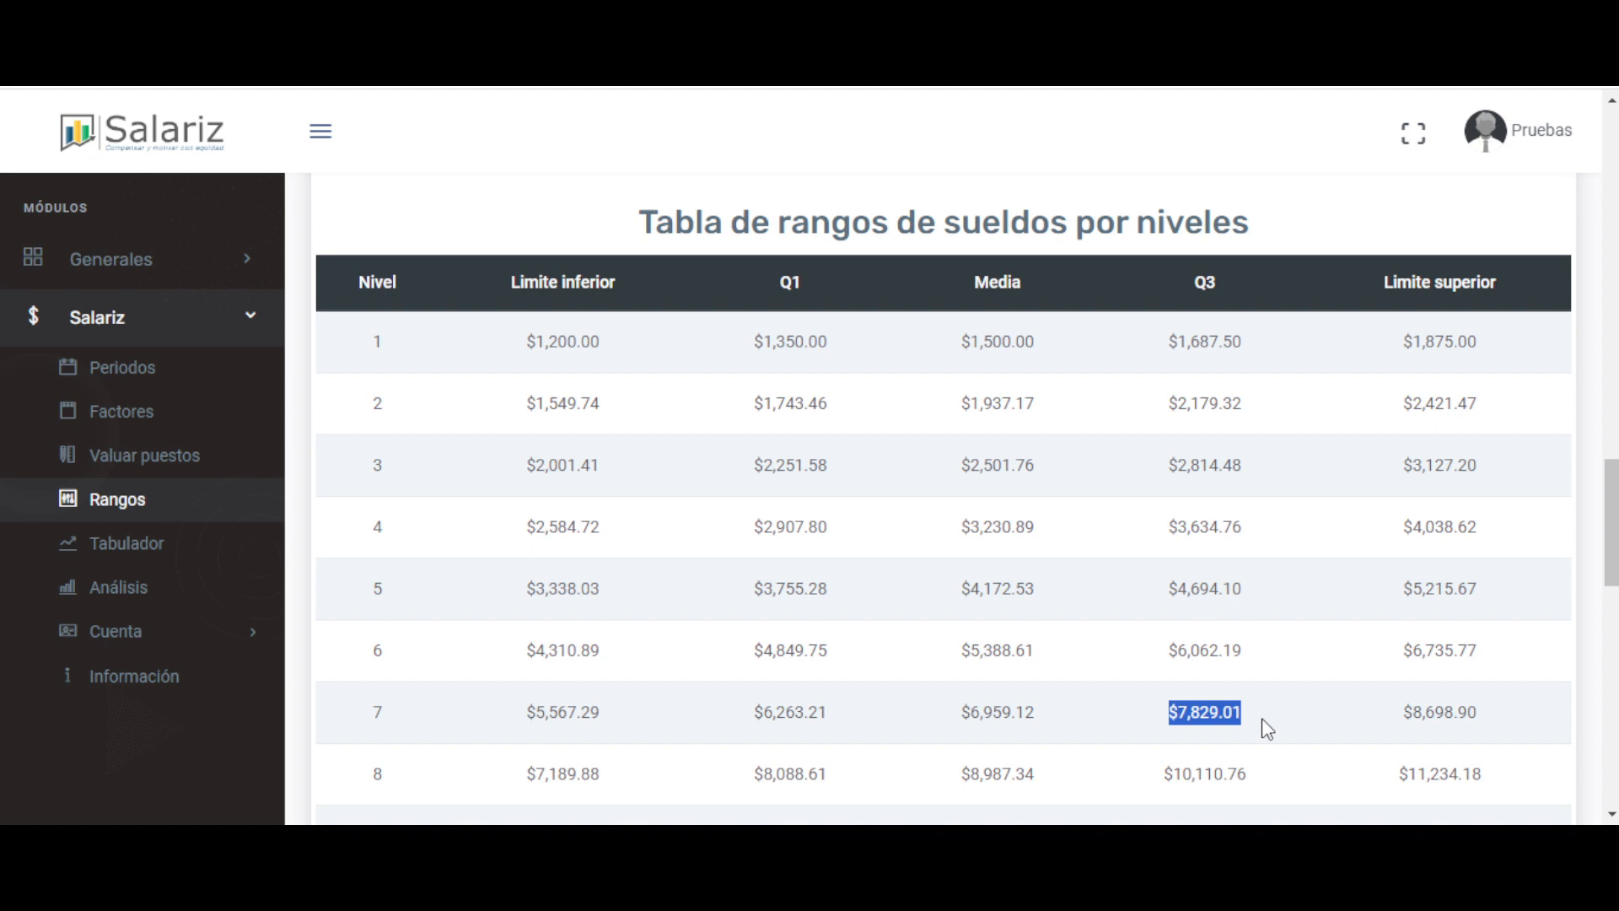
{"action": "left_click", "coordinate": [1262, 718]}
{"action": "left_click_drag", "start_coordinate": [1262, 718], "coordinate": [1150, 707]}
{"action": "left_click_drag", "start_coordinate": [506, 726], "coordinate": [509, 692]}
{"action": "left_click", "coordinate": [1509, 722]}
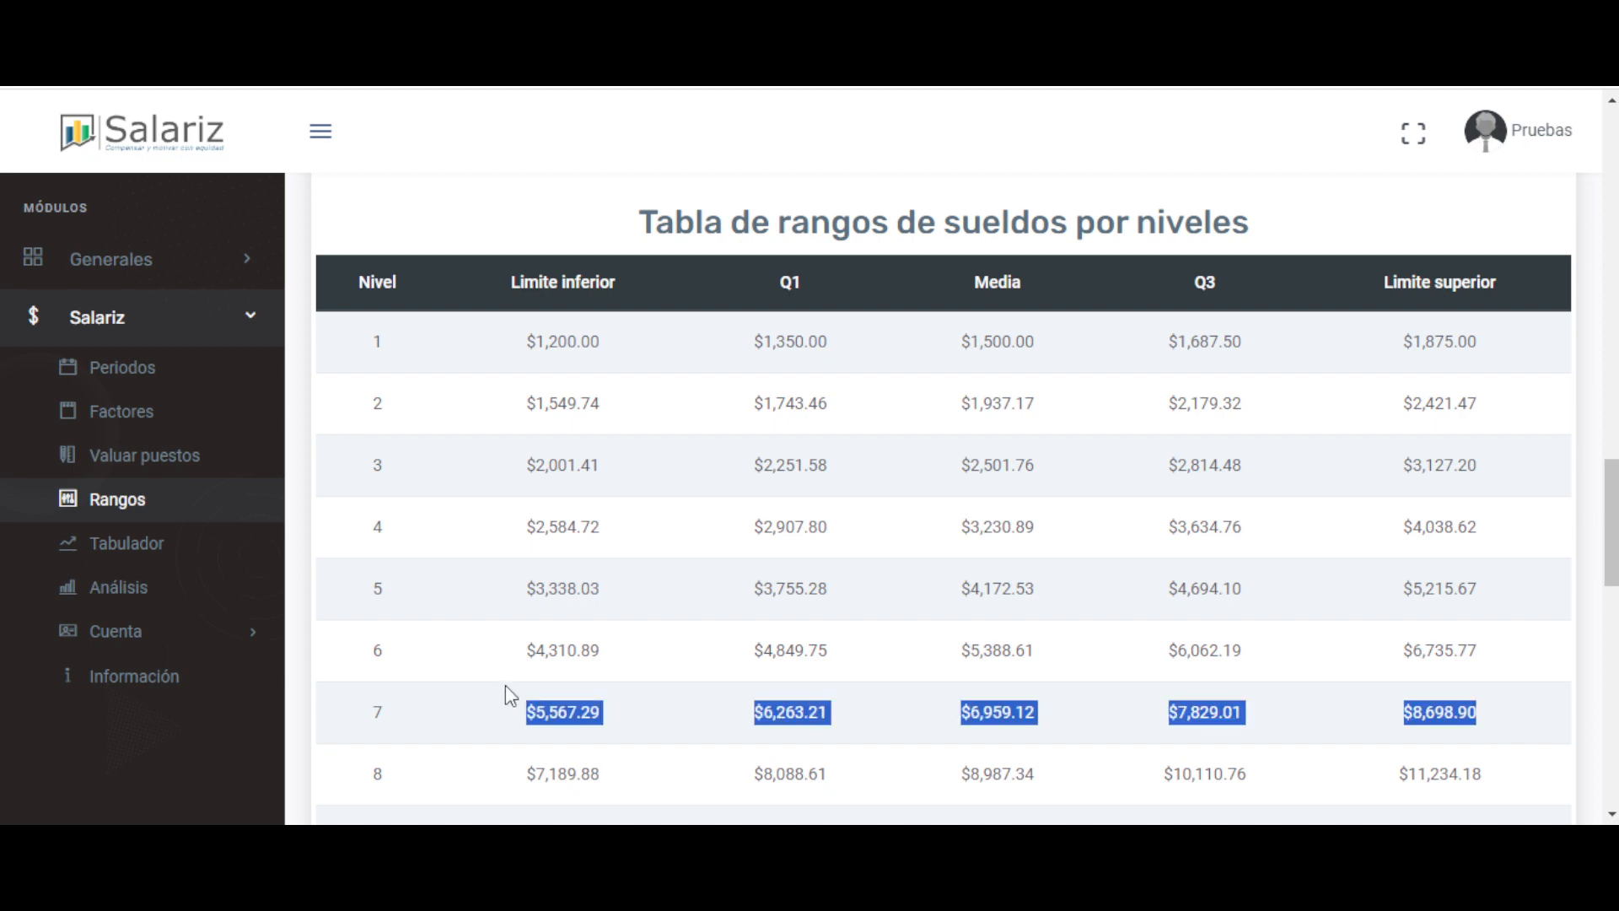
{"action": "left_click", "coordinate": [715, 721]}
{"action": "left_click_drag", "start_coordinate": [755, 708], "coordinate": [829, 713]}
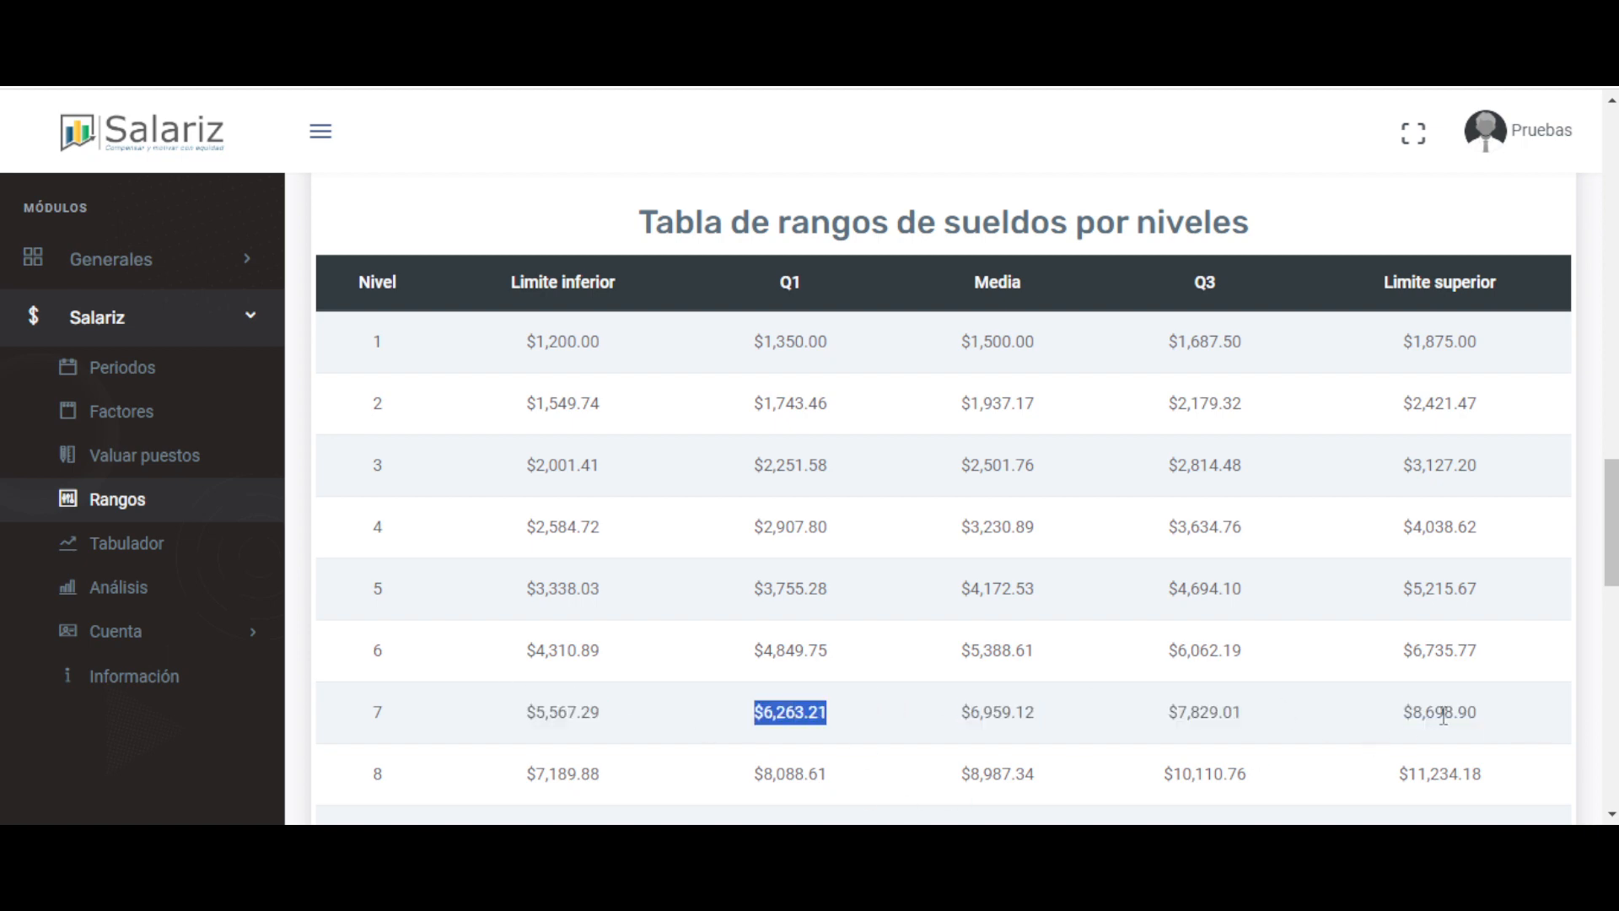
{"action": "left_click_drag", "start_coordinate": [1404, 713], "coordinate": [1511, 717]}
{"action": "left_click", "coordinate": [1273, 693]}
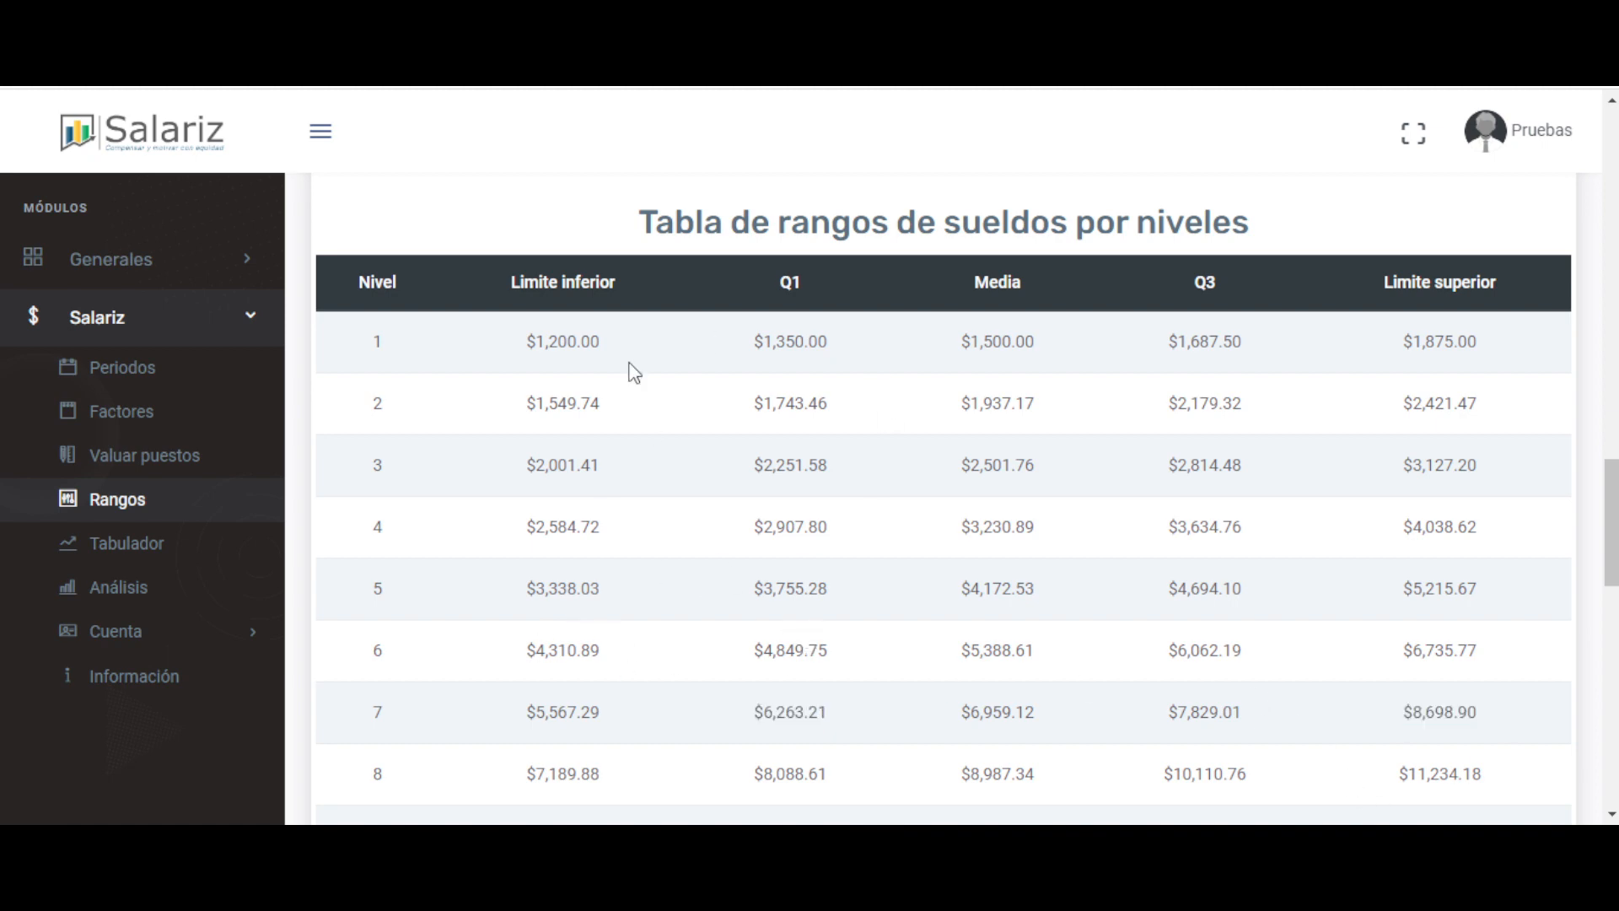
- Examine the salary range column headings and the Media column across the levels
{"action": "left_click_drag", "start_coordinate": [530, 349], "coordinate": [546, 352]}
{"action": "left_click", "coordinate": [856, 566]}
{"action": "left_click_drag", "start_coordinate": [473, 270], "coordinate": [1463, 264]}
{"action": "left_click", "coordinate": [1463, 264]}
{"action": "left_click_drag", "start_coordinate": [975, 278], "coordinate": [1037, 624]}
{"action": "left_click", "coordinate": [993, 325]}
{"action": "double_click", "coordinate": [997, 281]}
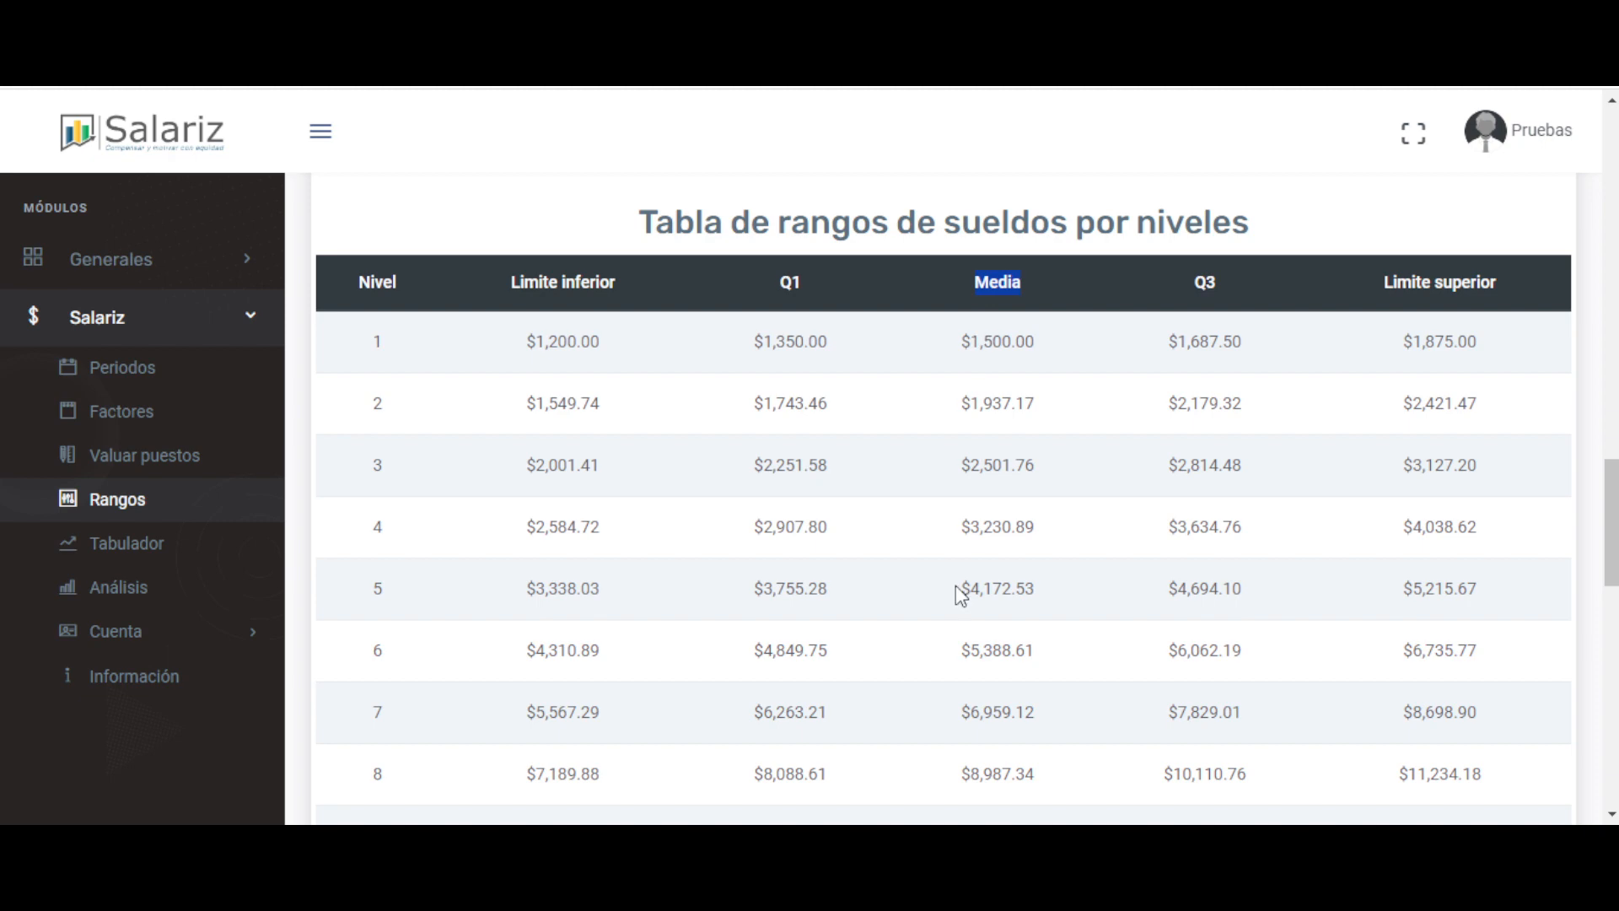
- Open the Valuar puestos module and review the Referencia column of the Factores period's positions
{"action": "left_click", "coordinate": [229, 459]}
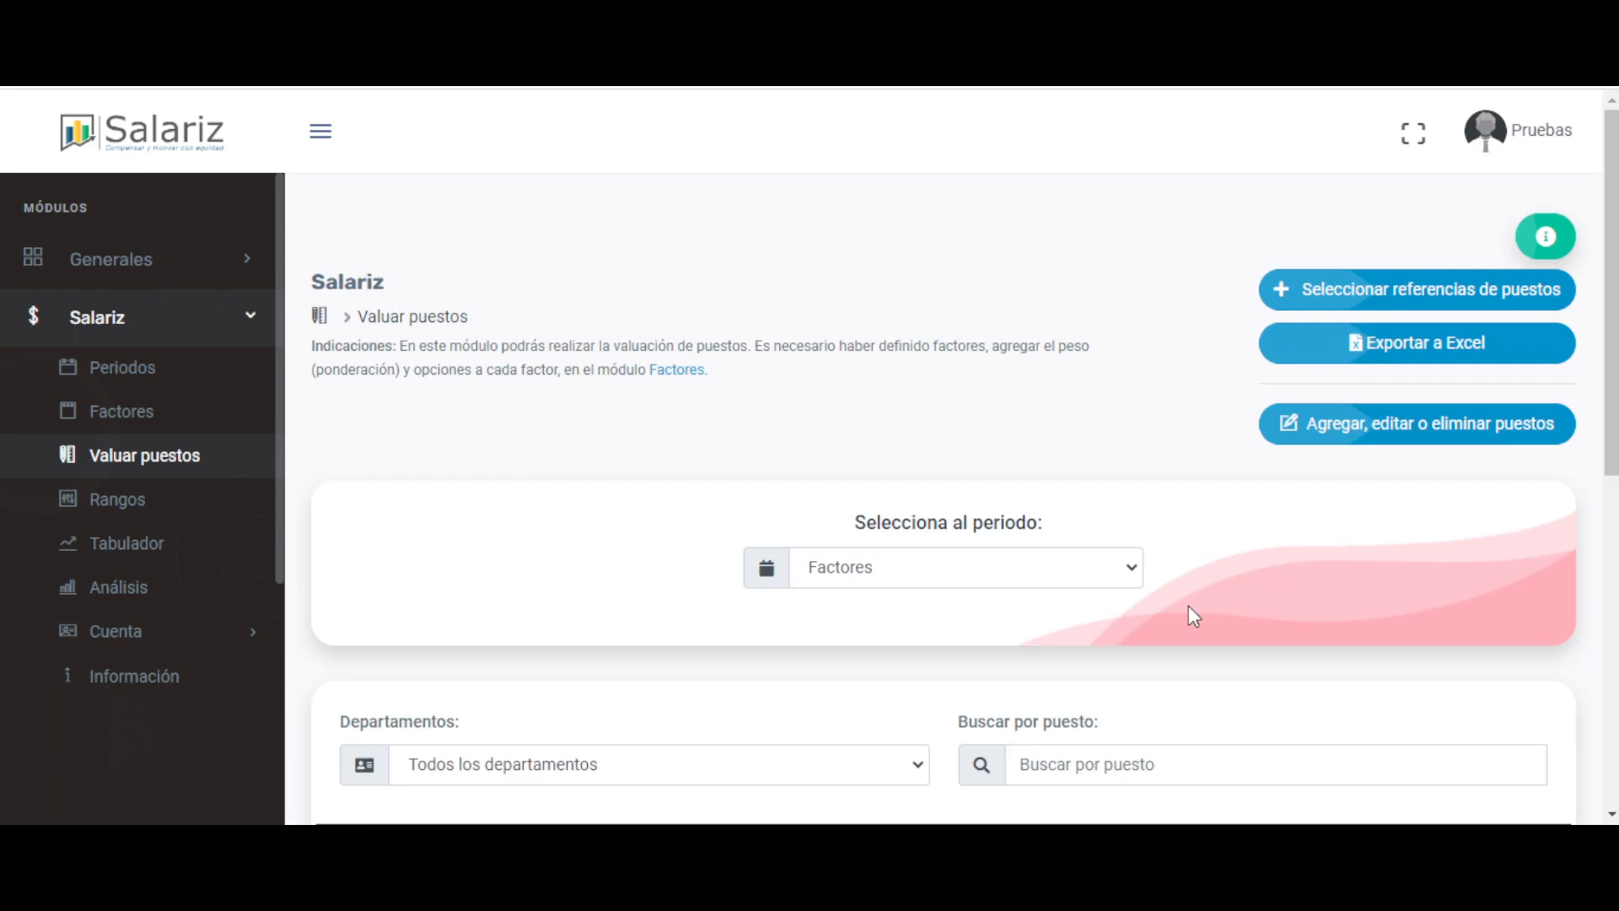
{"action": "scroll", "coordinate": [1187, 605], "scroll_direction": "down", "scroll_amount": 4}
{"action": "scroll", "coordinate": [1182, 592], "scroll_direction": "down", "scroll_amount": 3}
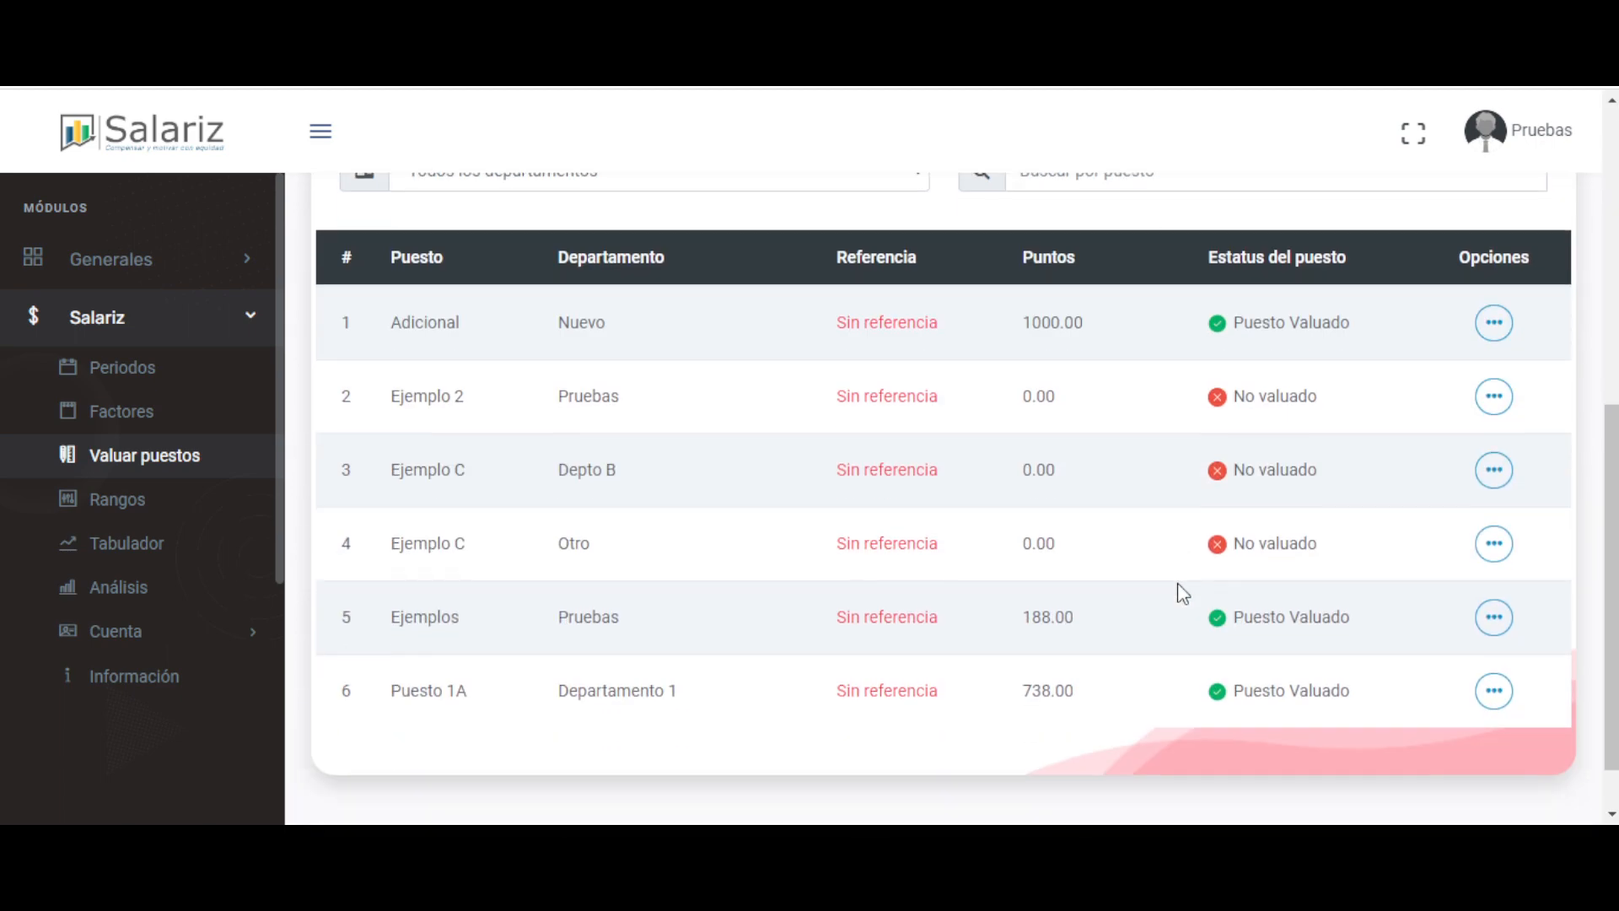
{"action": "left_click_drag", "start_coordinate": [811, 323], "coordinate": [910, 335]}
{"action": "left_click", "coordinate": [1030, 687]}
{"action": "scroll", "coordinate": [888, 377], "scroll_direction": "up", "scroll_amount": 1}
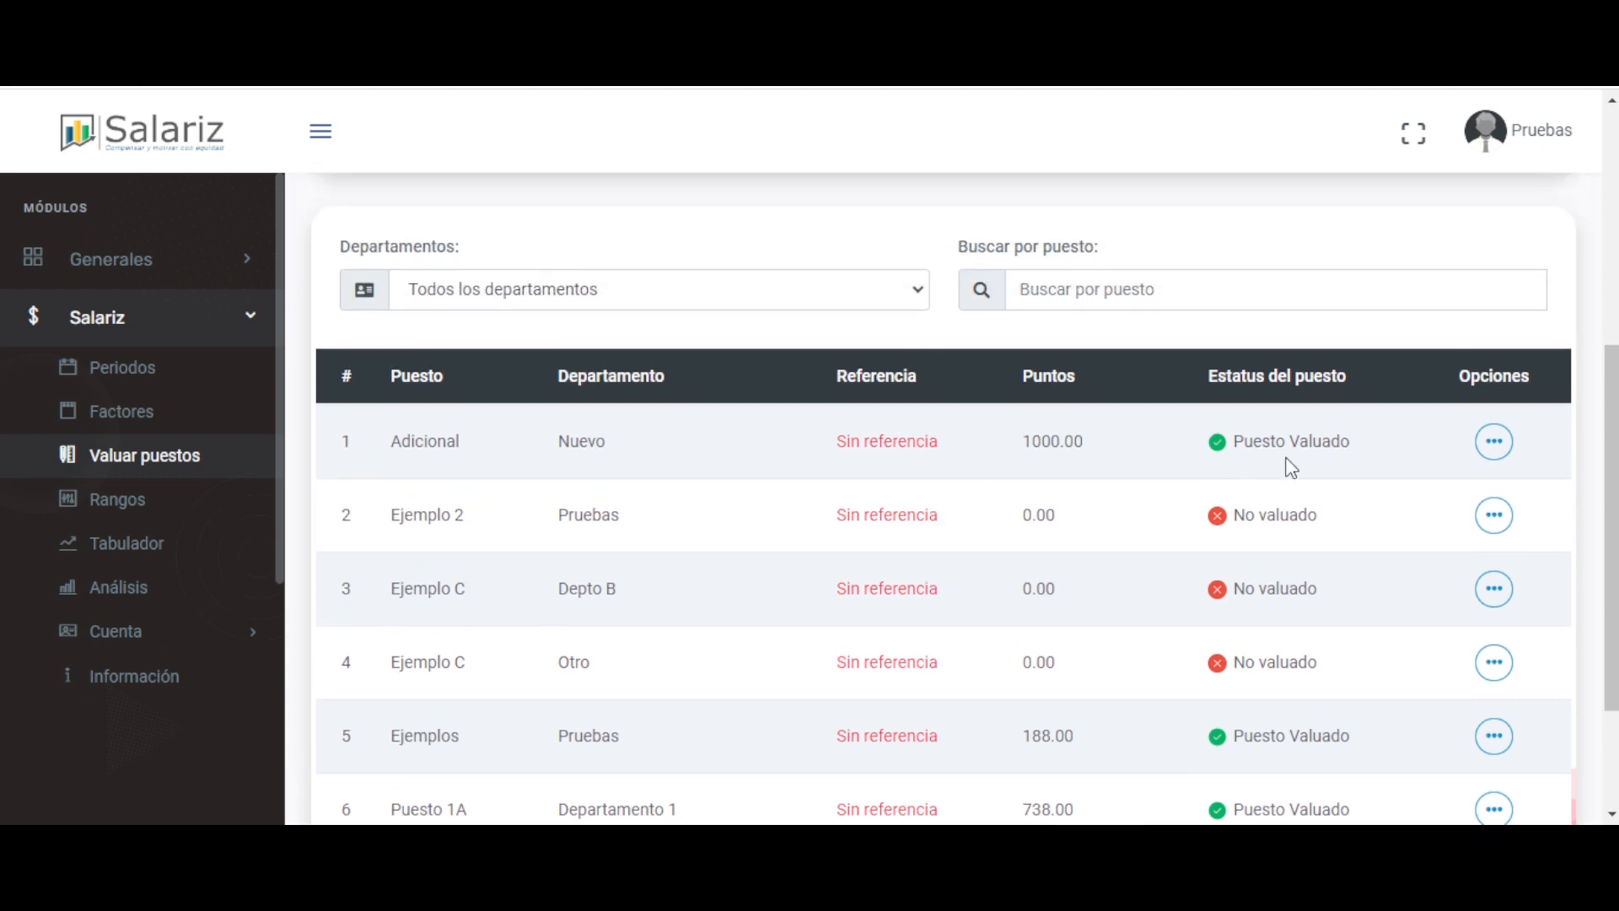
- Compare the reference and valuation status of the Adicional and Ejemplo 2 positions
{"action": "left_click_drag", "start_coordinate": [1392, 472], "coordinate": [1250, 443]}
{"action": "left_click_drag", "start_coordinate": [938, 441], "coordinate": [852, 445]}
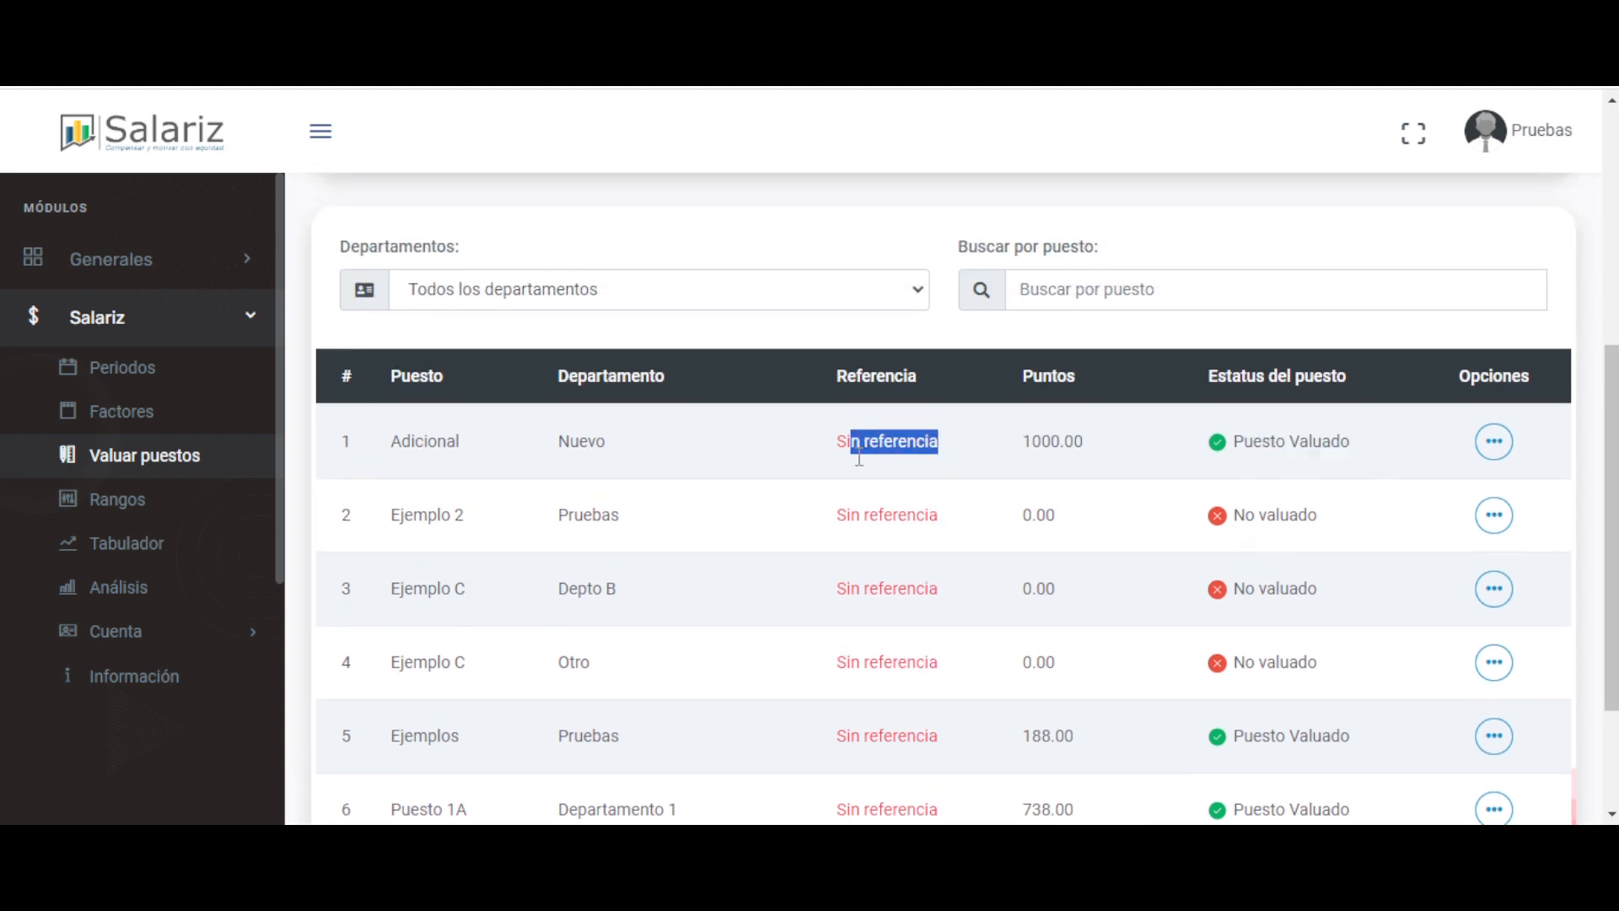
{"action": "left_click_drag", "start_coordinate": [1372, 516], "coordinate": [1254, 516]}
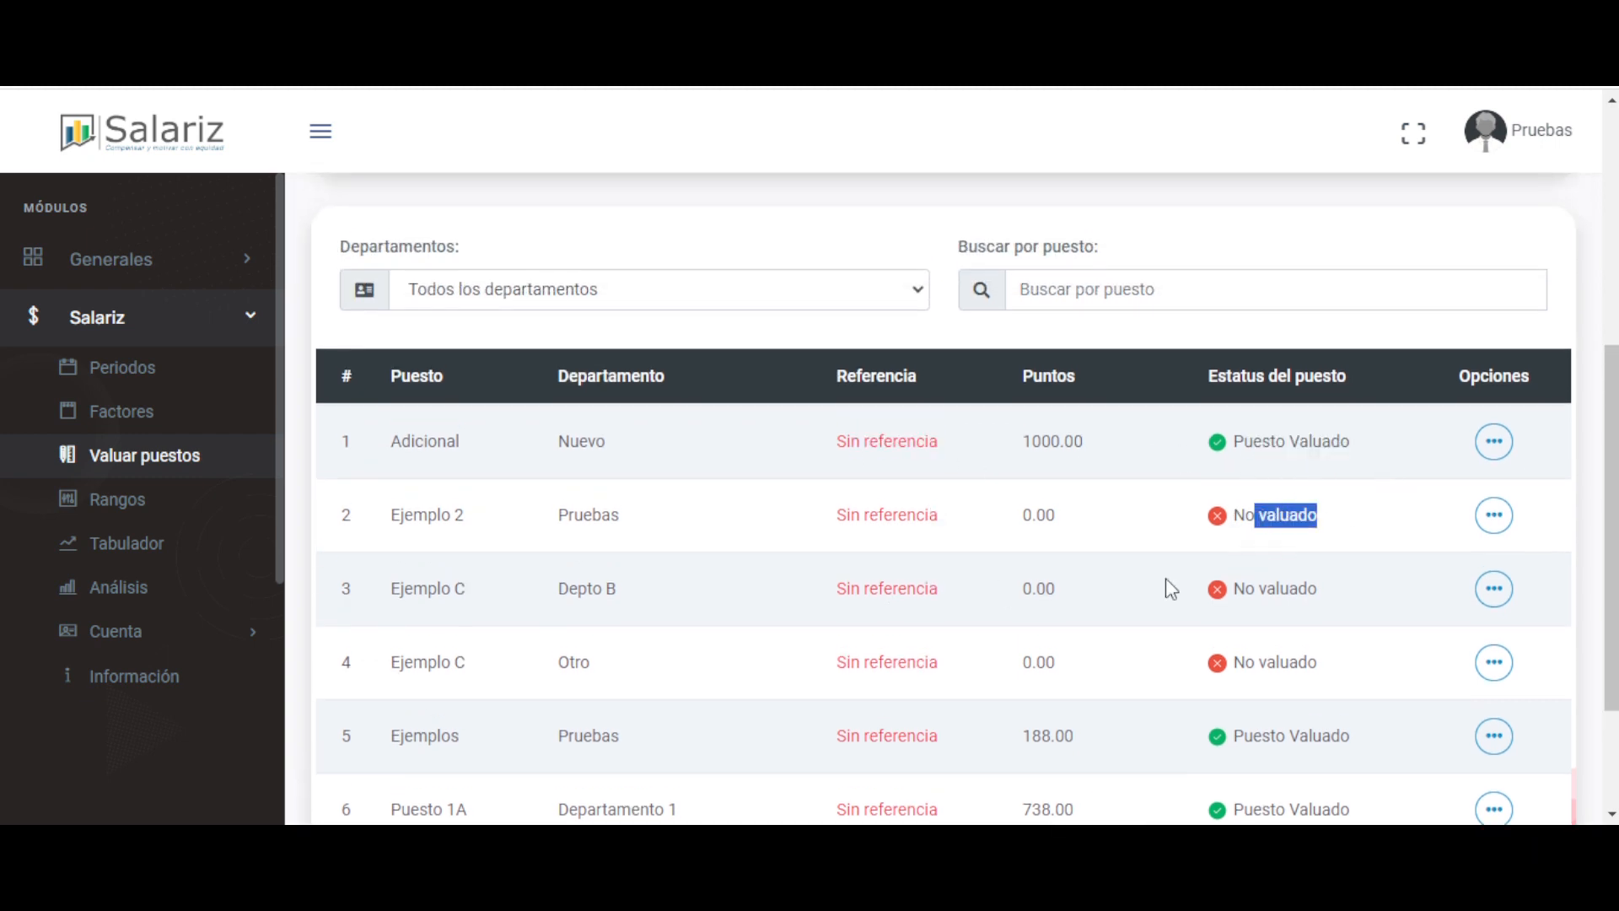
{"action": "left_click_drag", "start_coordinate": [864, 514], "coordinate": [1005, 539]}
{"action": "double_click", "coordinate": [1264, 533]}
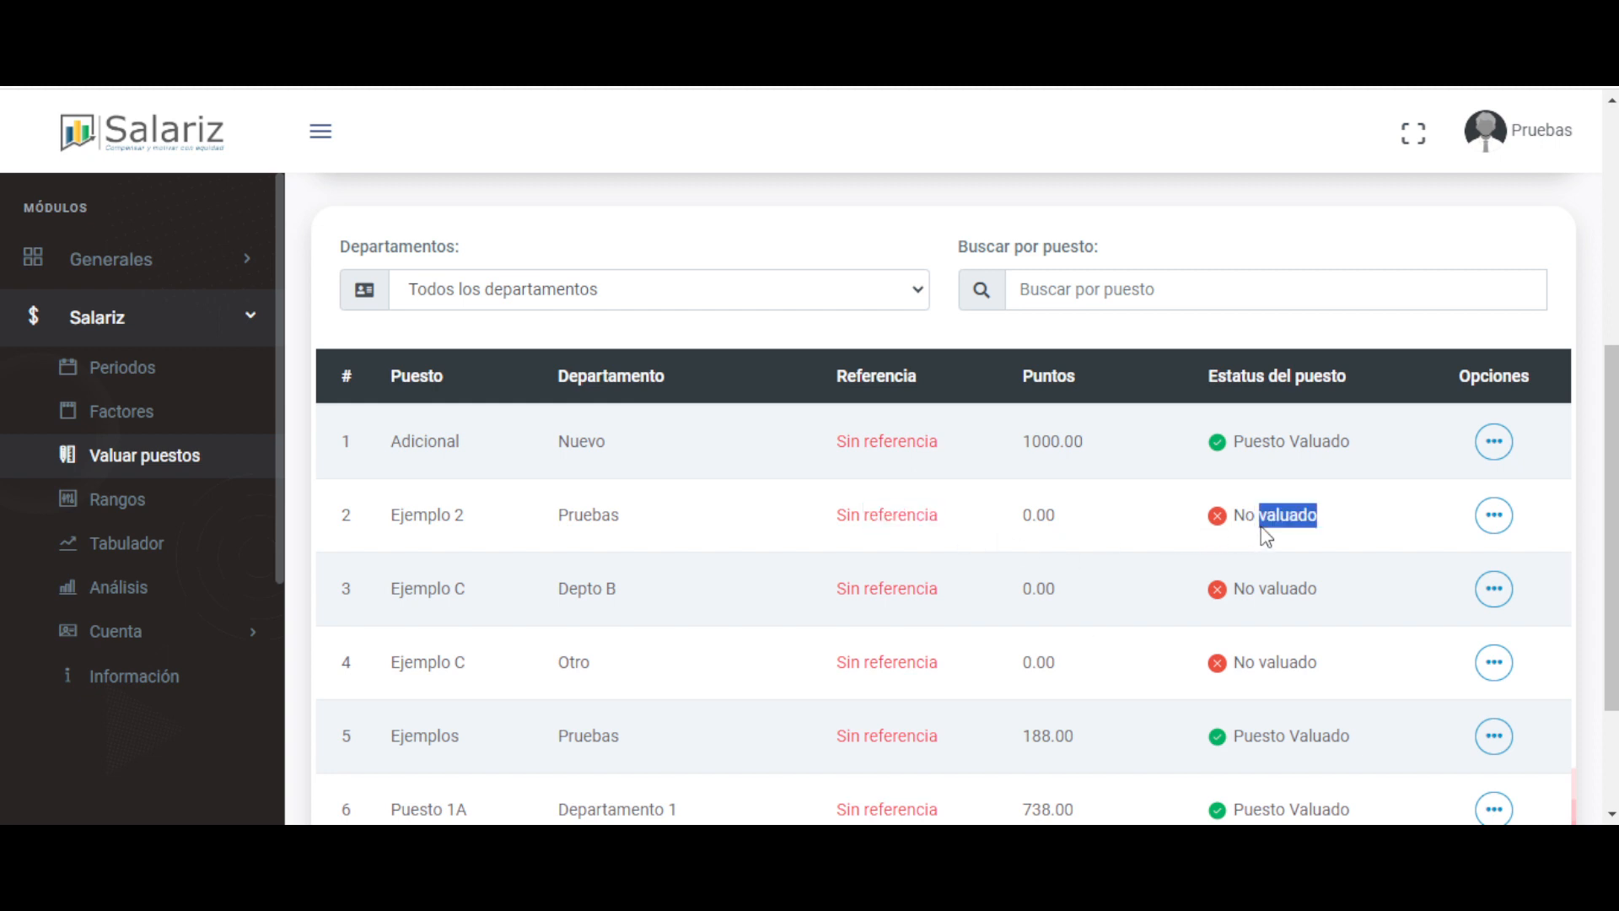
{"action": "left_click", "coordinate": [902, 561]}
{"action": "scroll", "coordinate": [986, 582], "scroll_direction": "down", "scroll_amount": 2}
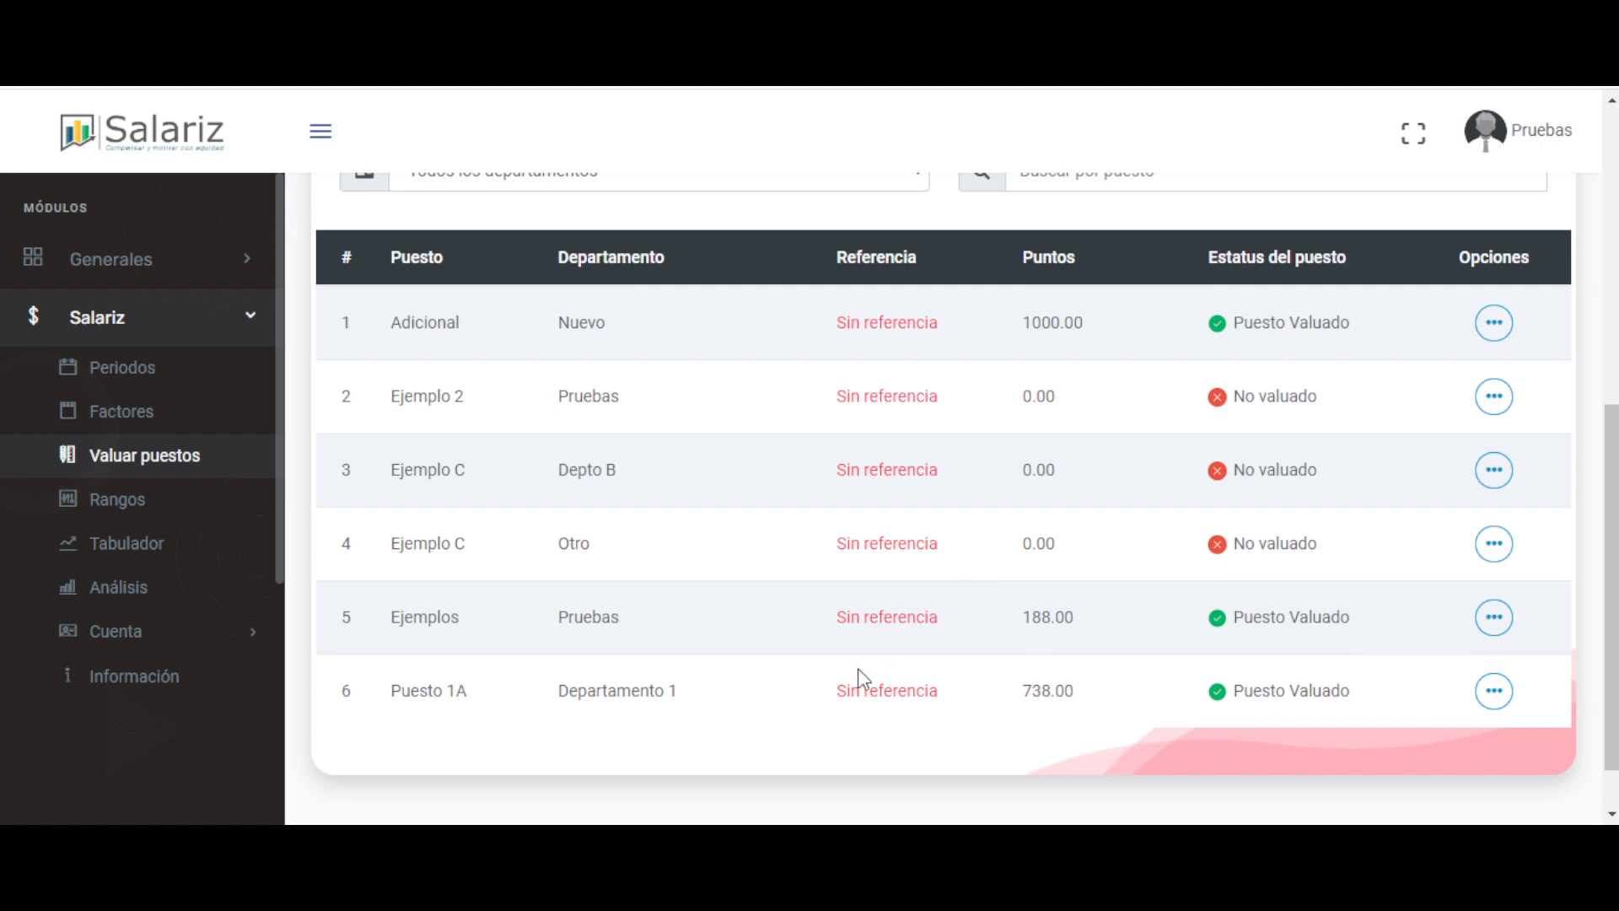
- Switch the Valuar puestos period to Valuar Puestos and review its list of positions
{"action": "scroll", "coordinate": [873, 642], "scroll_direction": "up", "scroll_amount": 8}
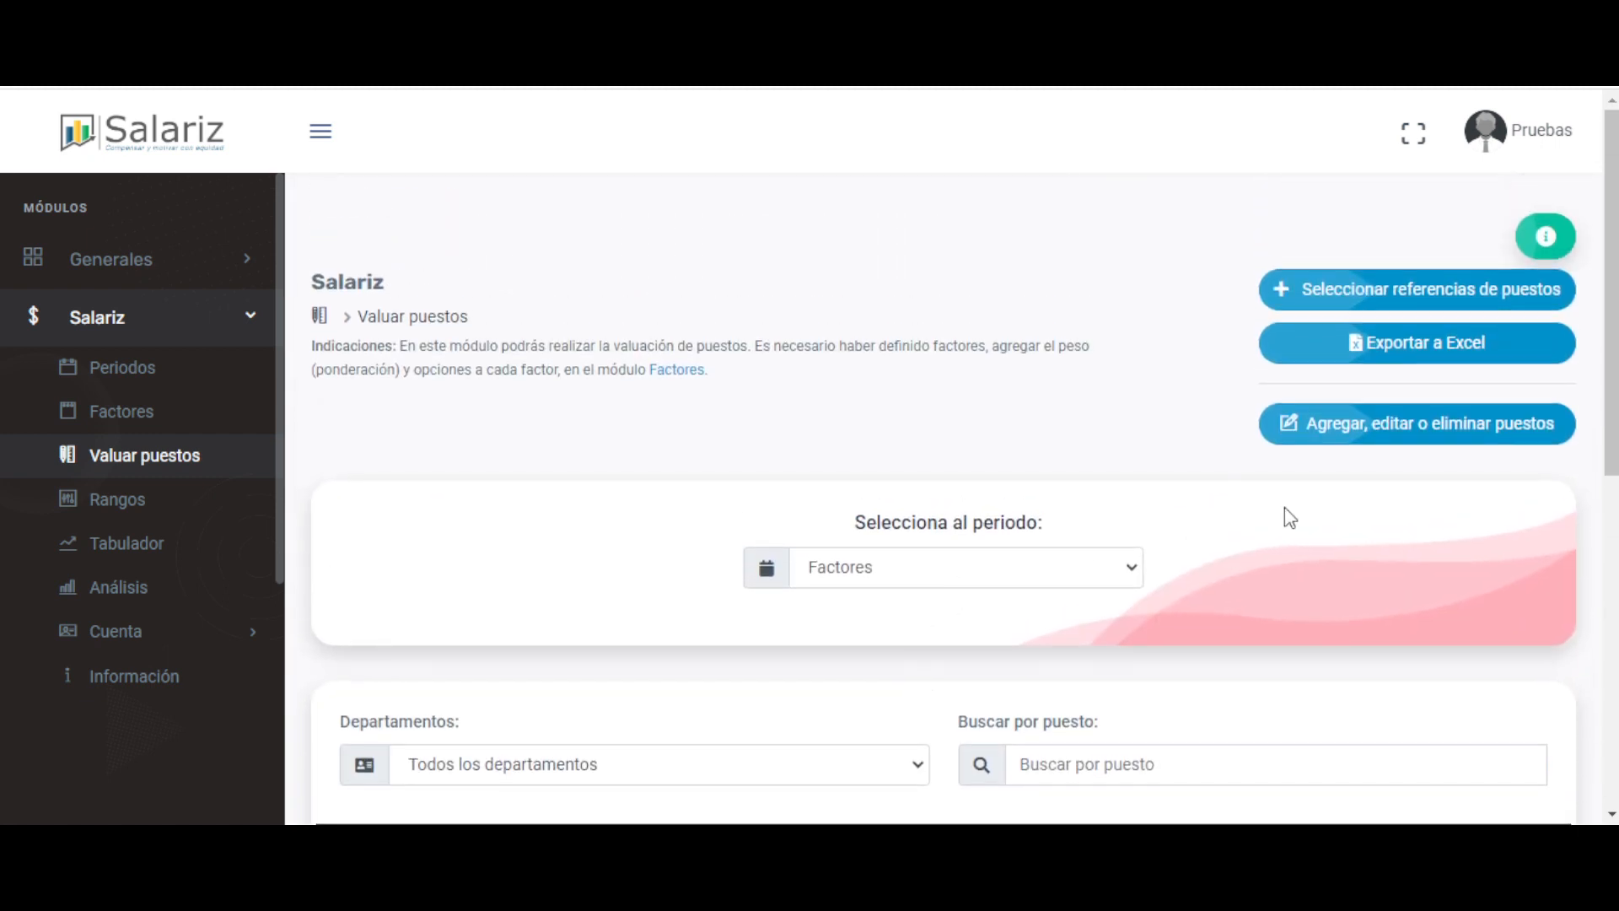
{"action": "left_click", "coordinate": [909, 564]}
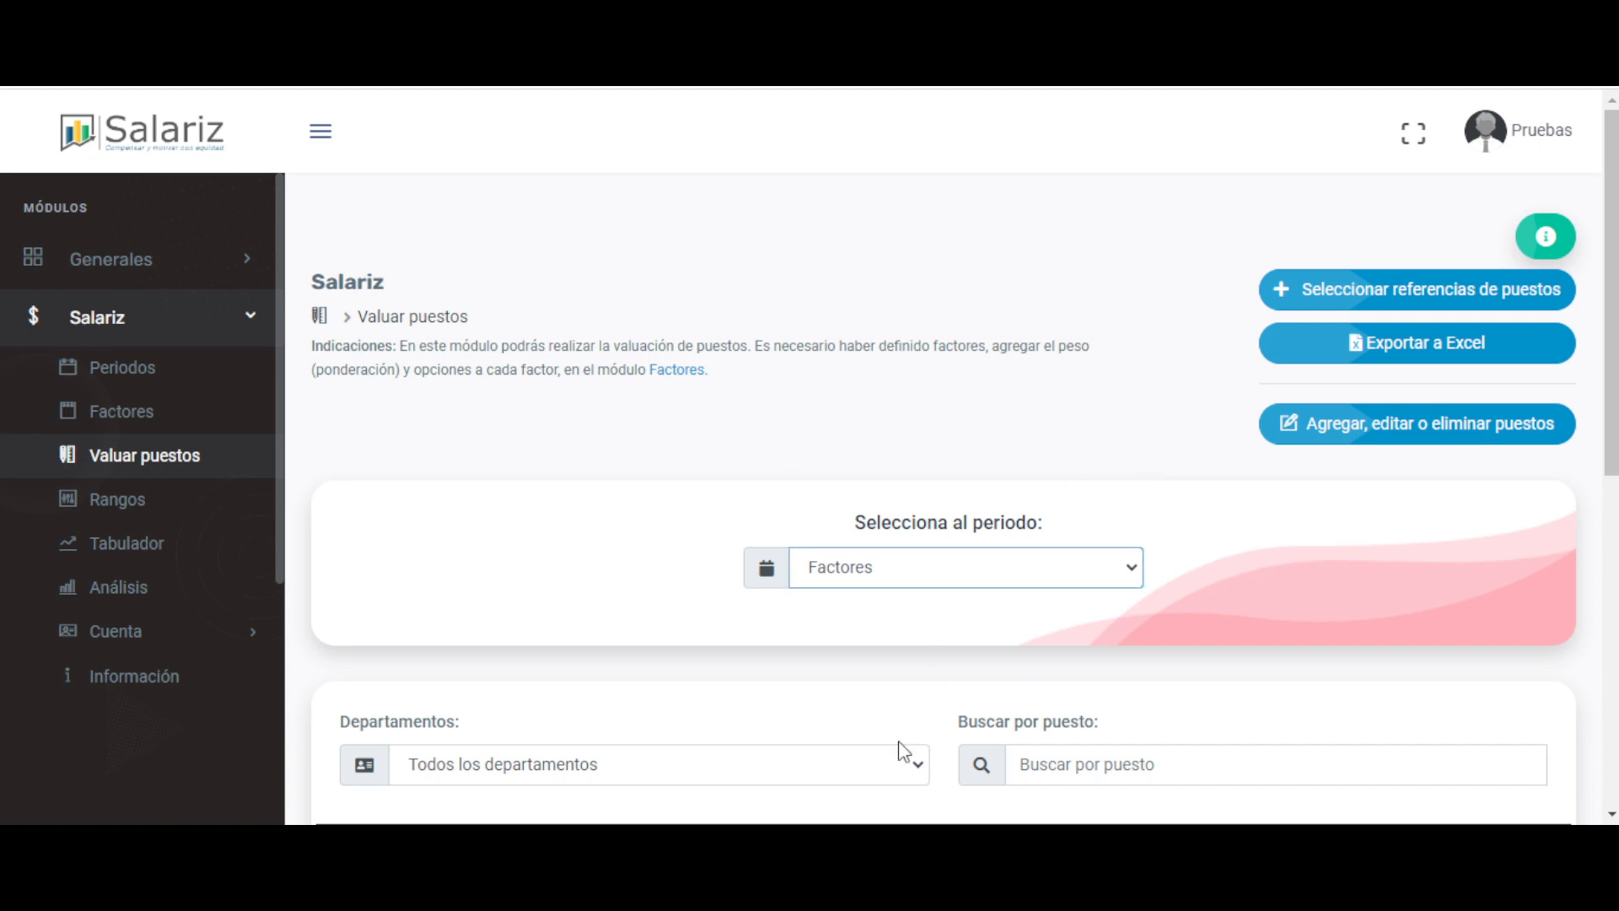
{"action": "left_click", "coordinate": [886, 797]}
{"action": "scroll", "coordinate": [1257, 498], "scroll_direction": "down", "scroll_amount": 7}
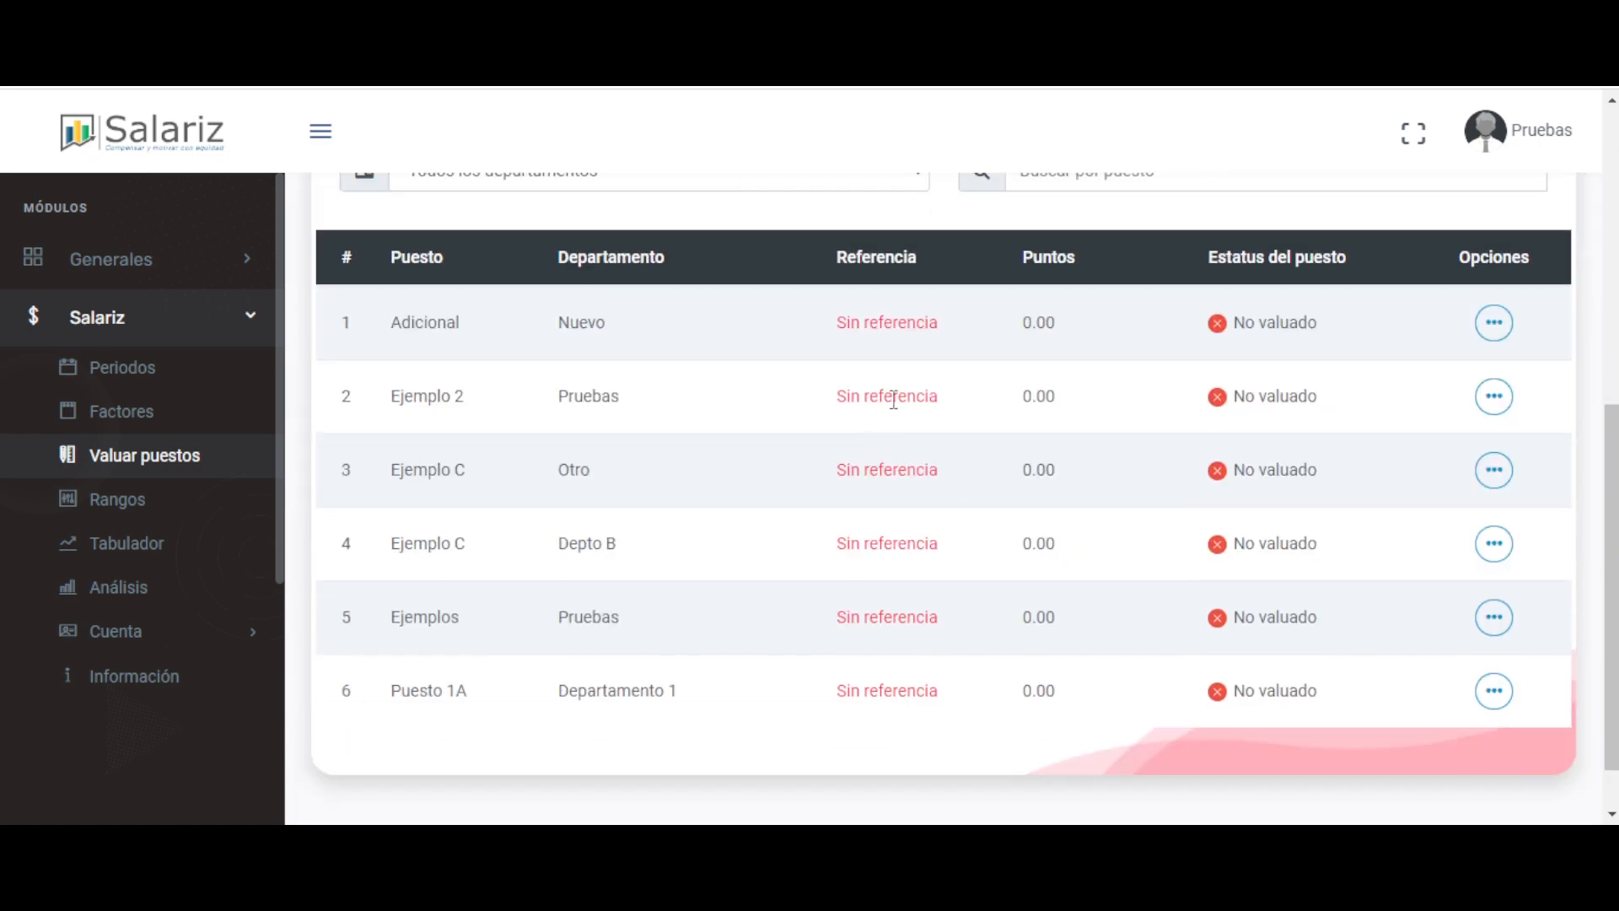
{"action": "left_click_drag", "start_coordinate": [894, 399], "coordinate": [1039, 689]}
{"action": "left_click", "coordinate": [1042, 687]}
{"action": "scroll", "coordinate": [1148, 590], "scroll_direction": "up", "scroll_amount": 7}
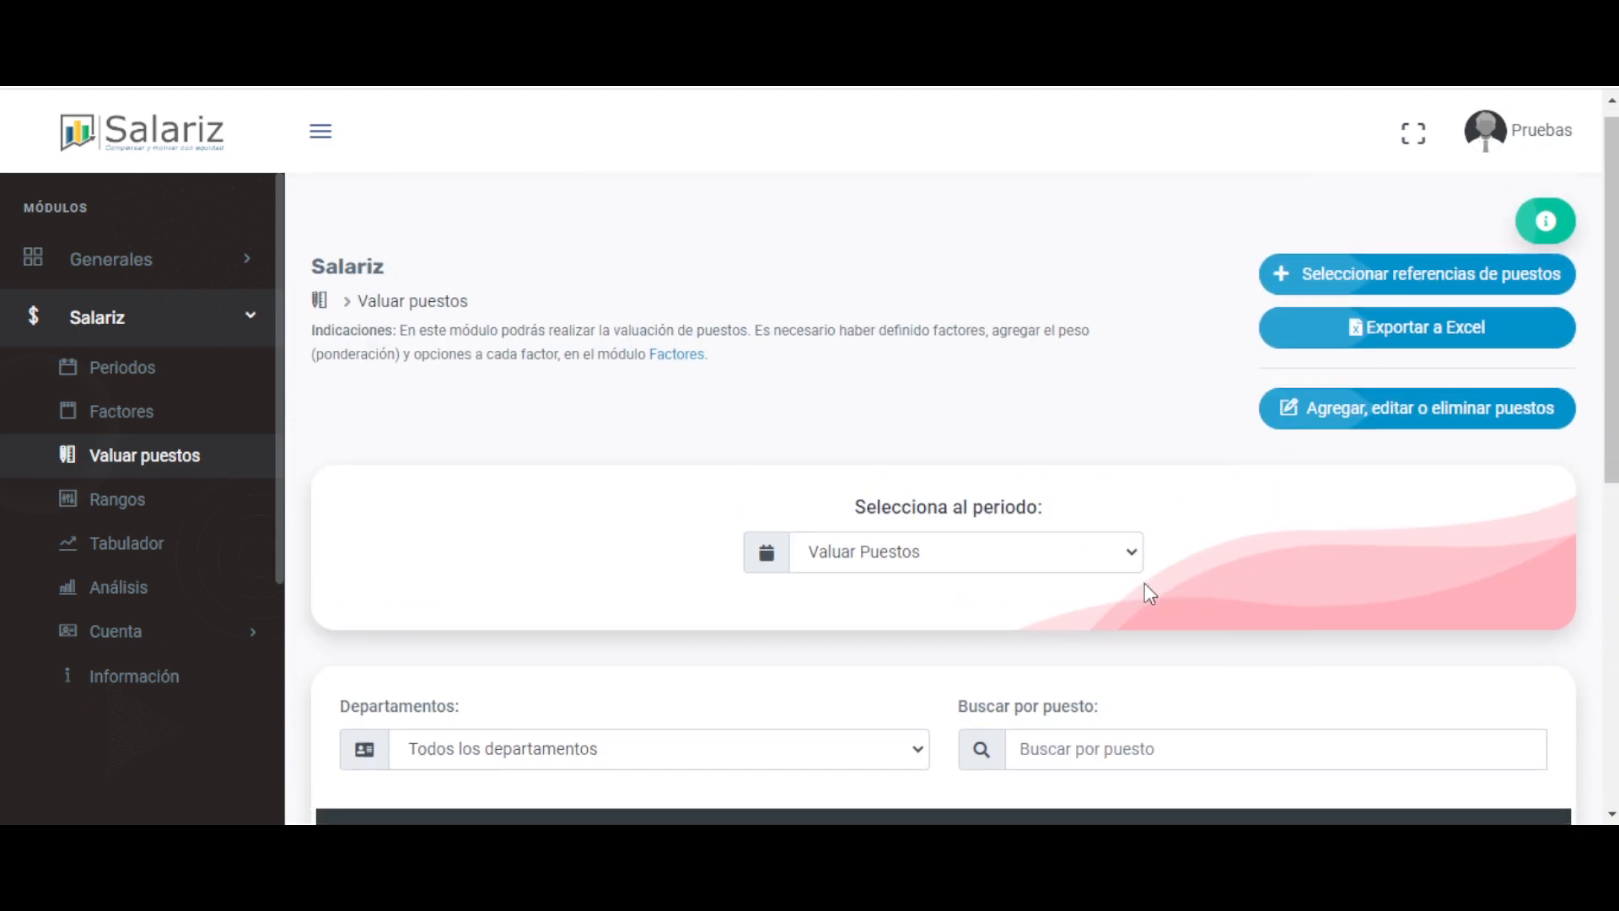
- Open the reference selection for the Adicional position in the Nuevo department
{"action": "scroll", "coordinate": [1145, 583], "scroll_direction": "down", "scroll_amount": 5}
{"action": "left_click", "coordinate": [1493, 442]}
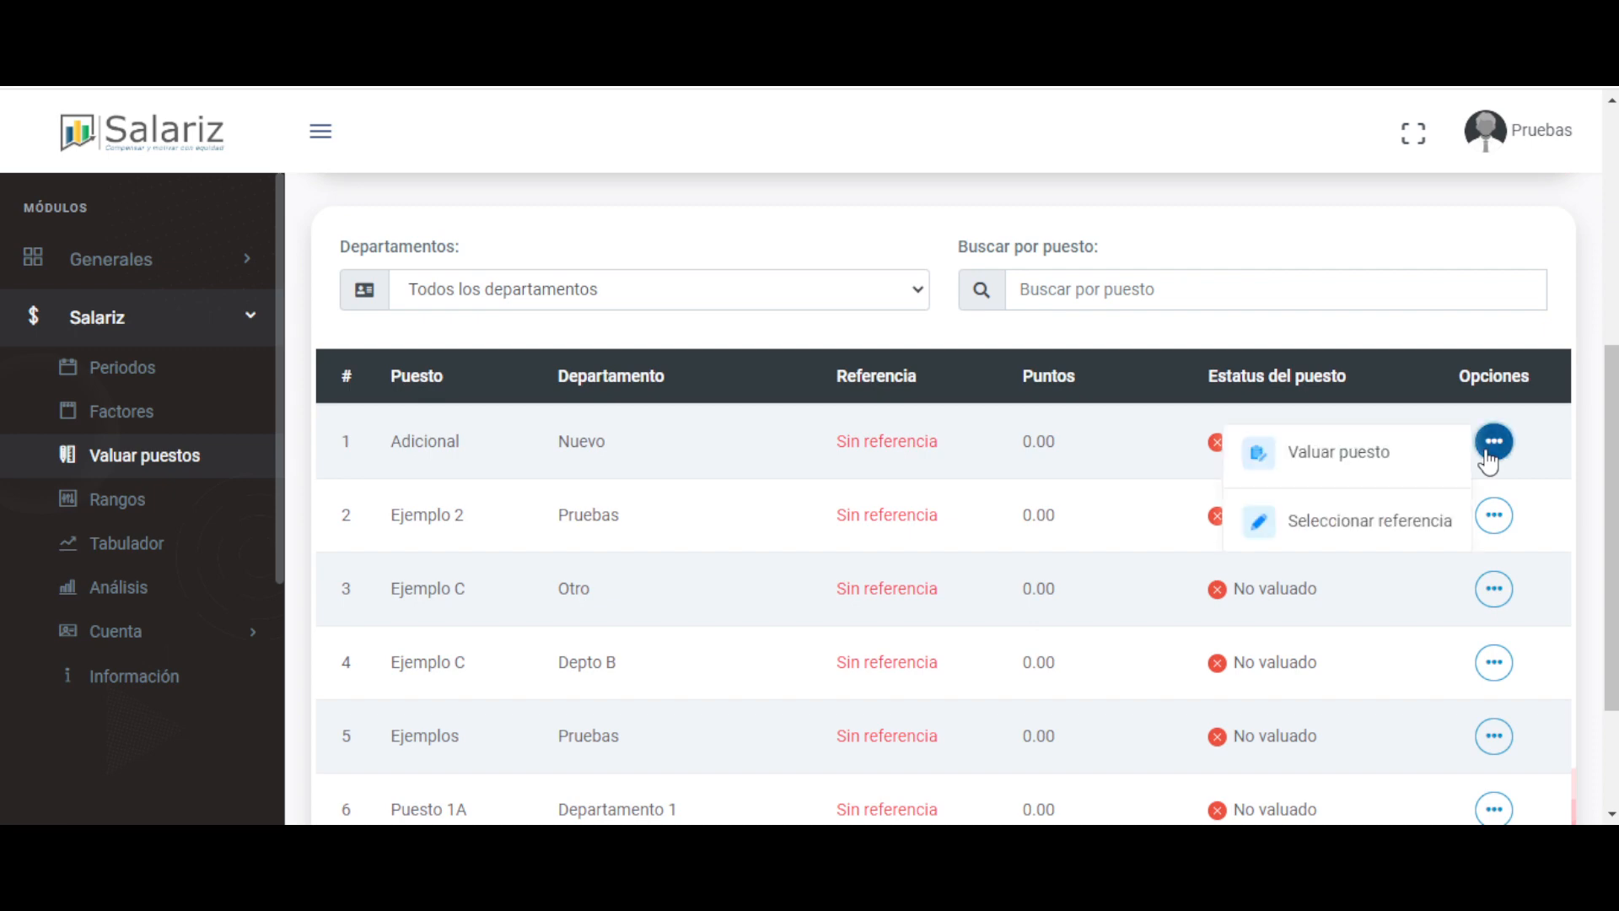
{"action": "left_click", "coordinate": [1489, 455]}
{"action": "left_click_drag", "start_coordinate": [1470, 381], "coordinate": [1523, 384]}
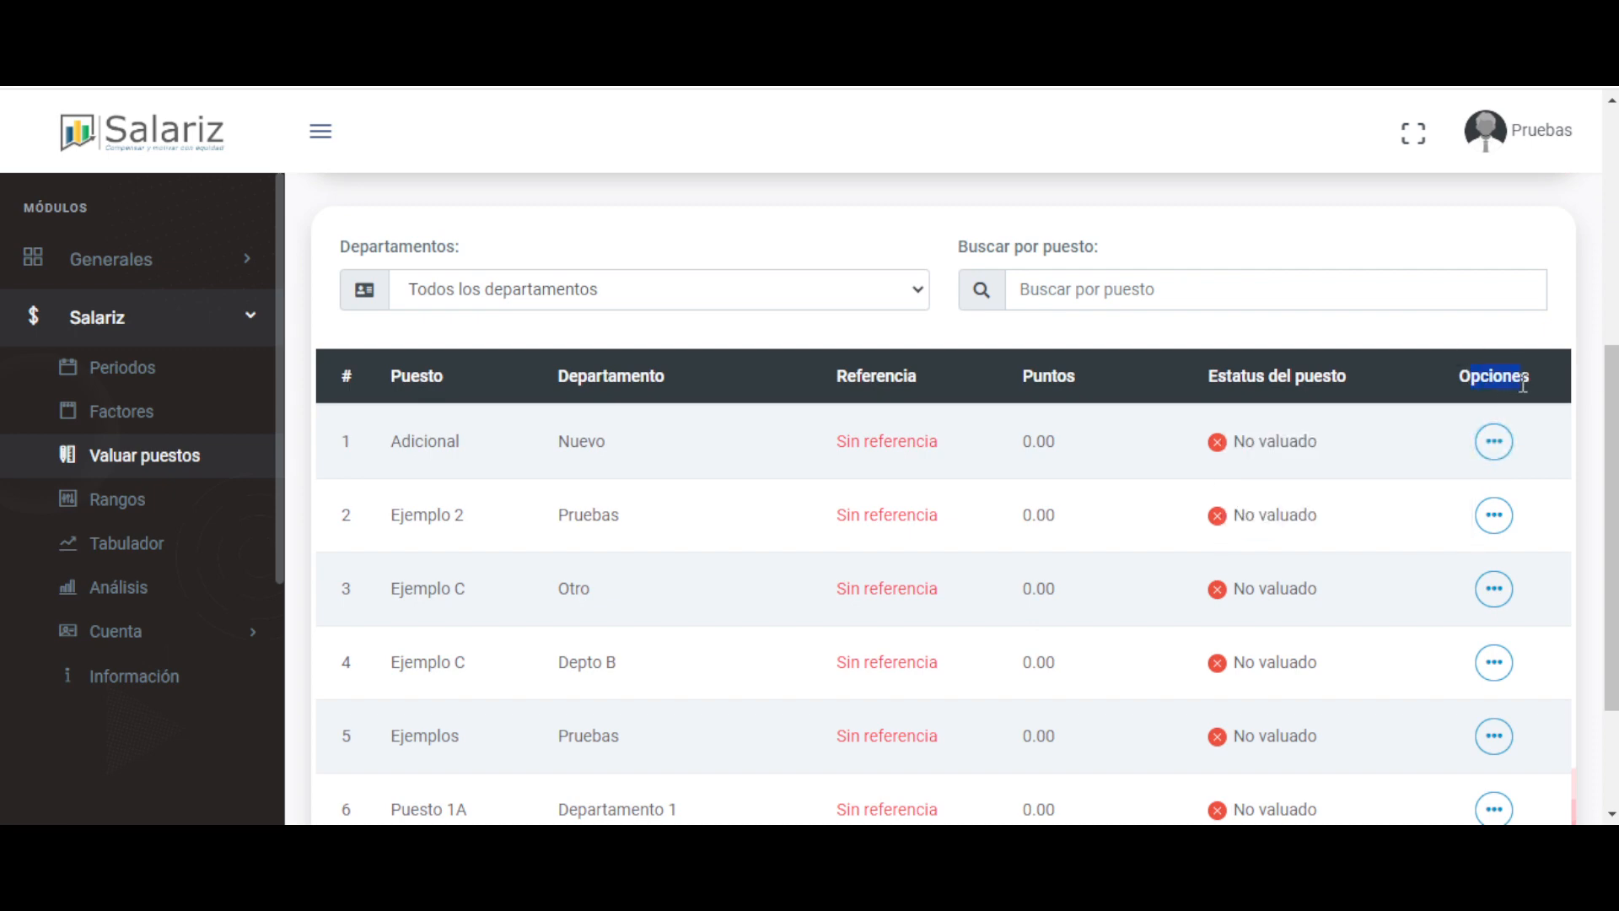
{"action": "left_click", "coordinate": [1494, 447]}
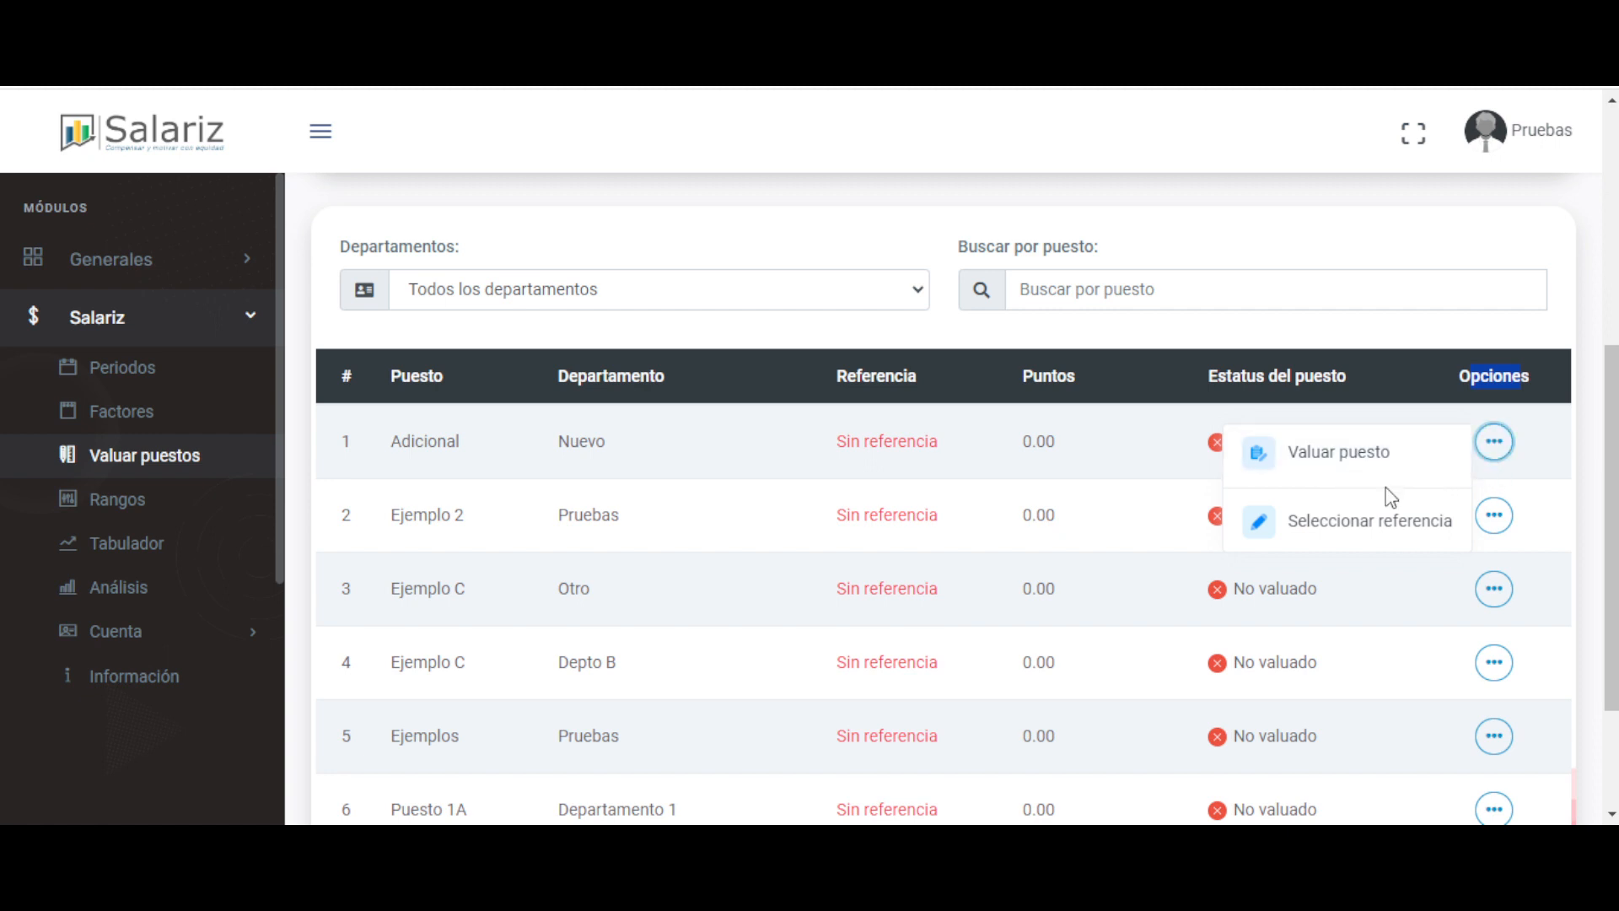
{"action": "left_click", "coordinate": [1330, 531]}
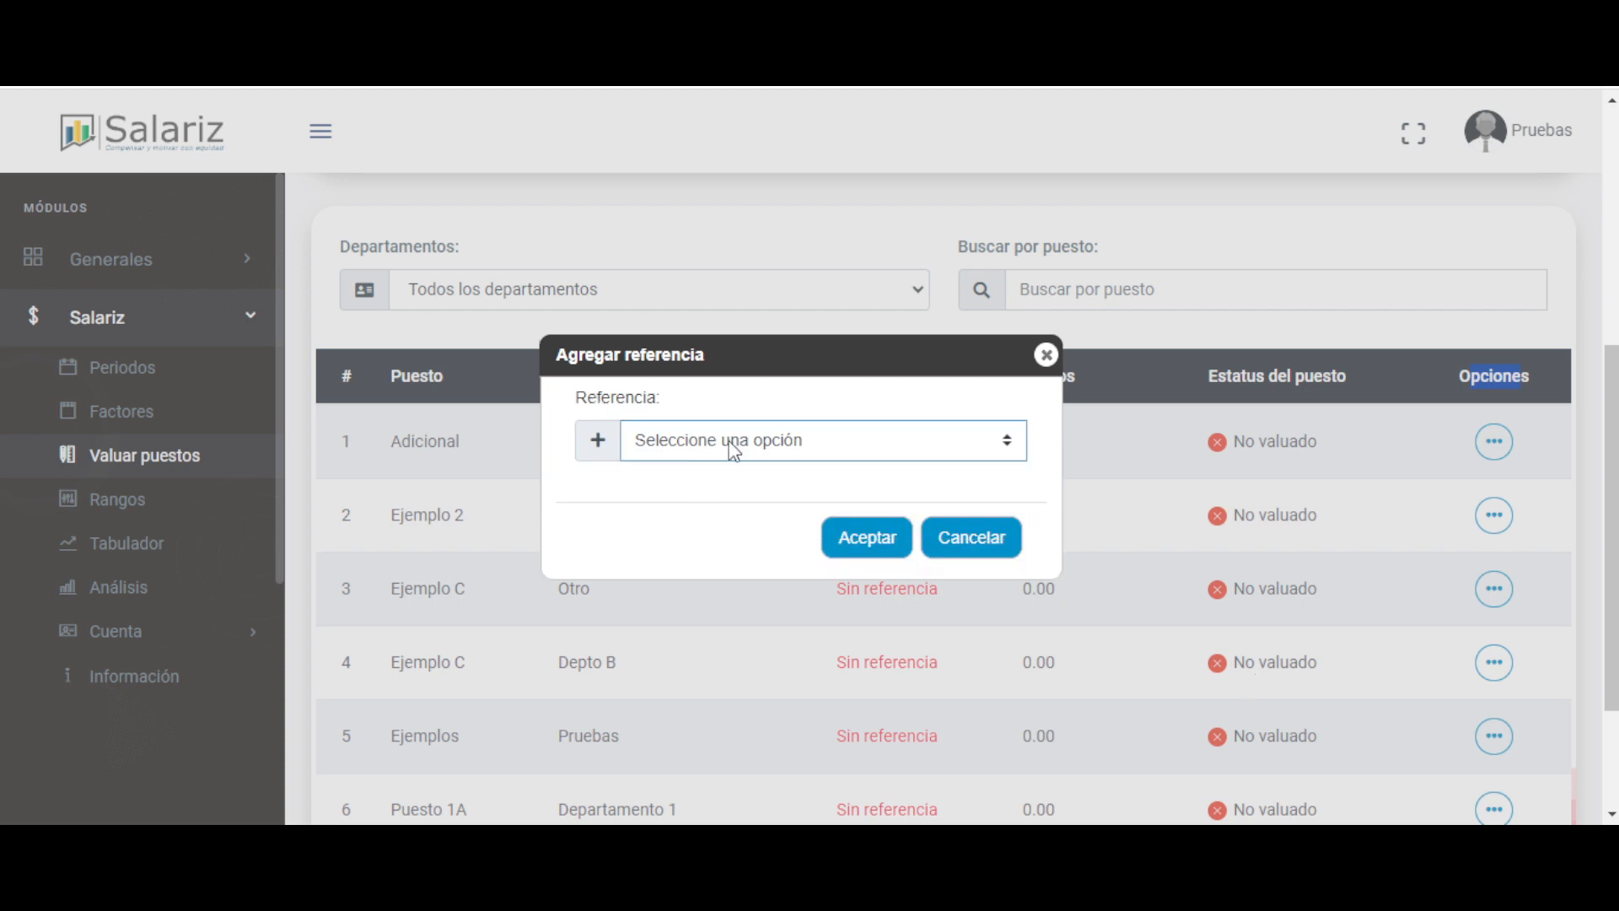
- Try the available references for the Adicional position, choose Q1 and accept it
{"action": "type", "text": "LI"}
{"action": "left_click", "coordinate": [727, 439]}
{"action": "left_click", "coordinate": [703, 512]}
{"action": "left_click", "coordinate": [718, 438]}
{"action": "left_click", "coordinate": [686, 595]}
{"action": "left_click", "coordinate": [722, 534]}
{"action": "left_click", "coordinate": [753, 438]}
{"action": "left_click", "coordinate": [710, 580]}
{"action": "left_click", "coordinate": [744, 533]}
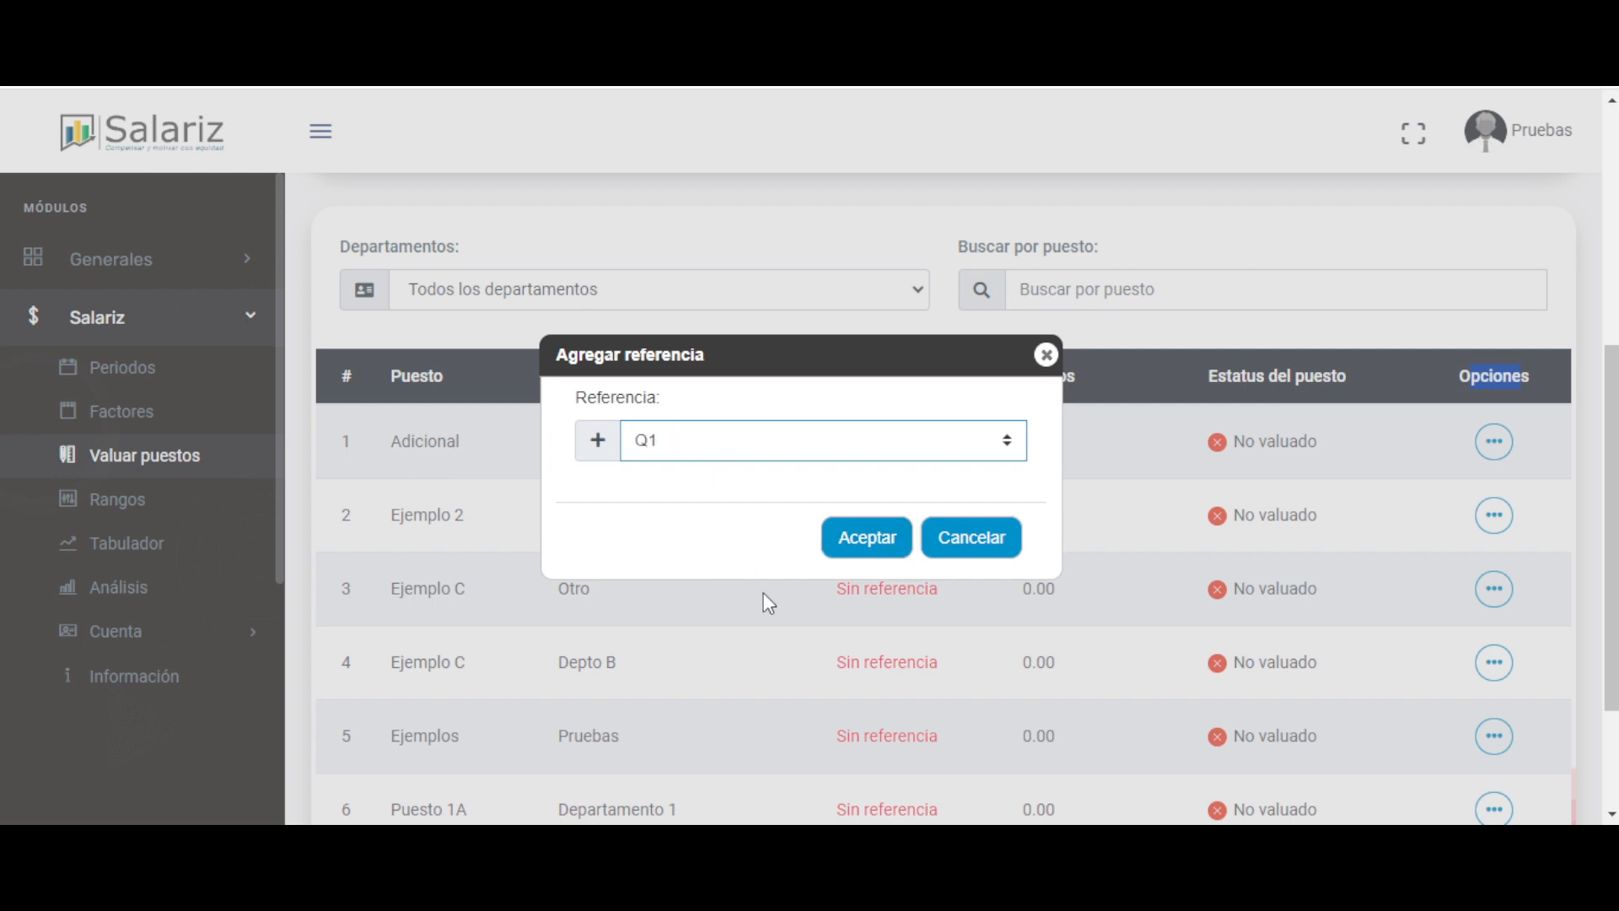
{"action": "left_click", "coordinate": [853, 549]}
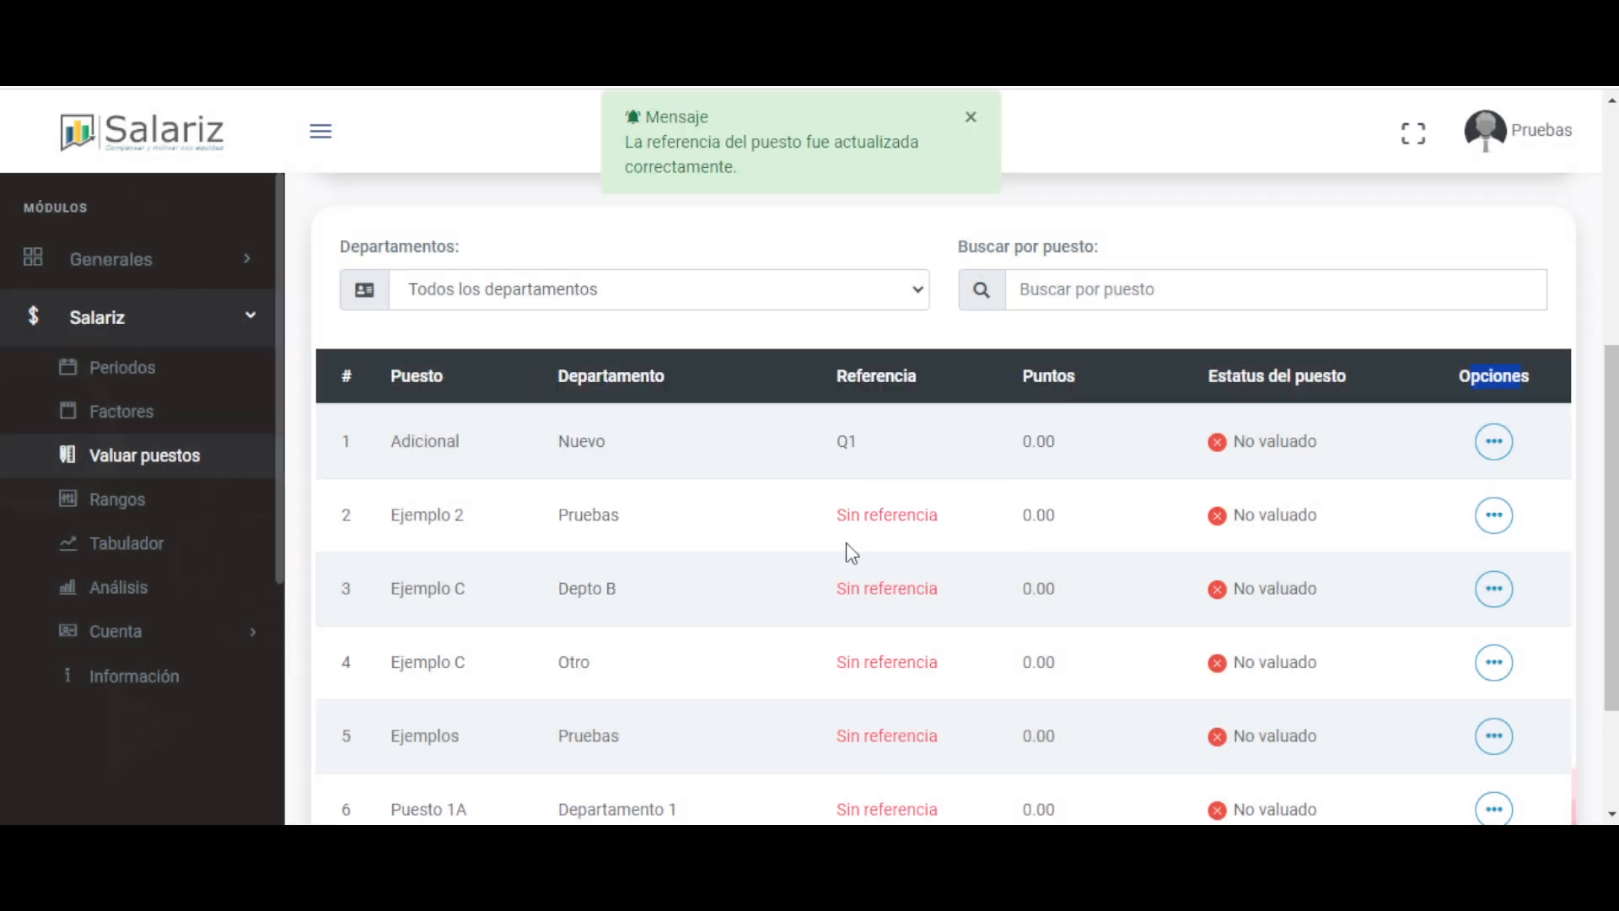
- Check the reference, points and department shown for the Adicional position
{"action": "left_click_drag", "start_coordinate": [808, 444], "coordinate": [868, 447]}
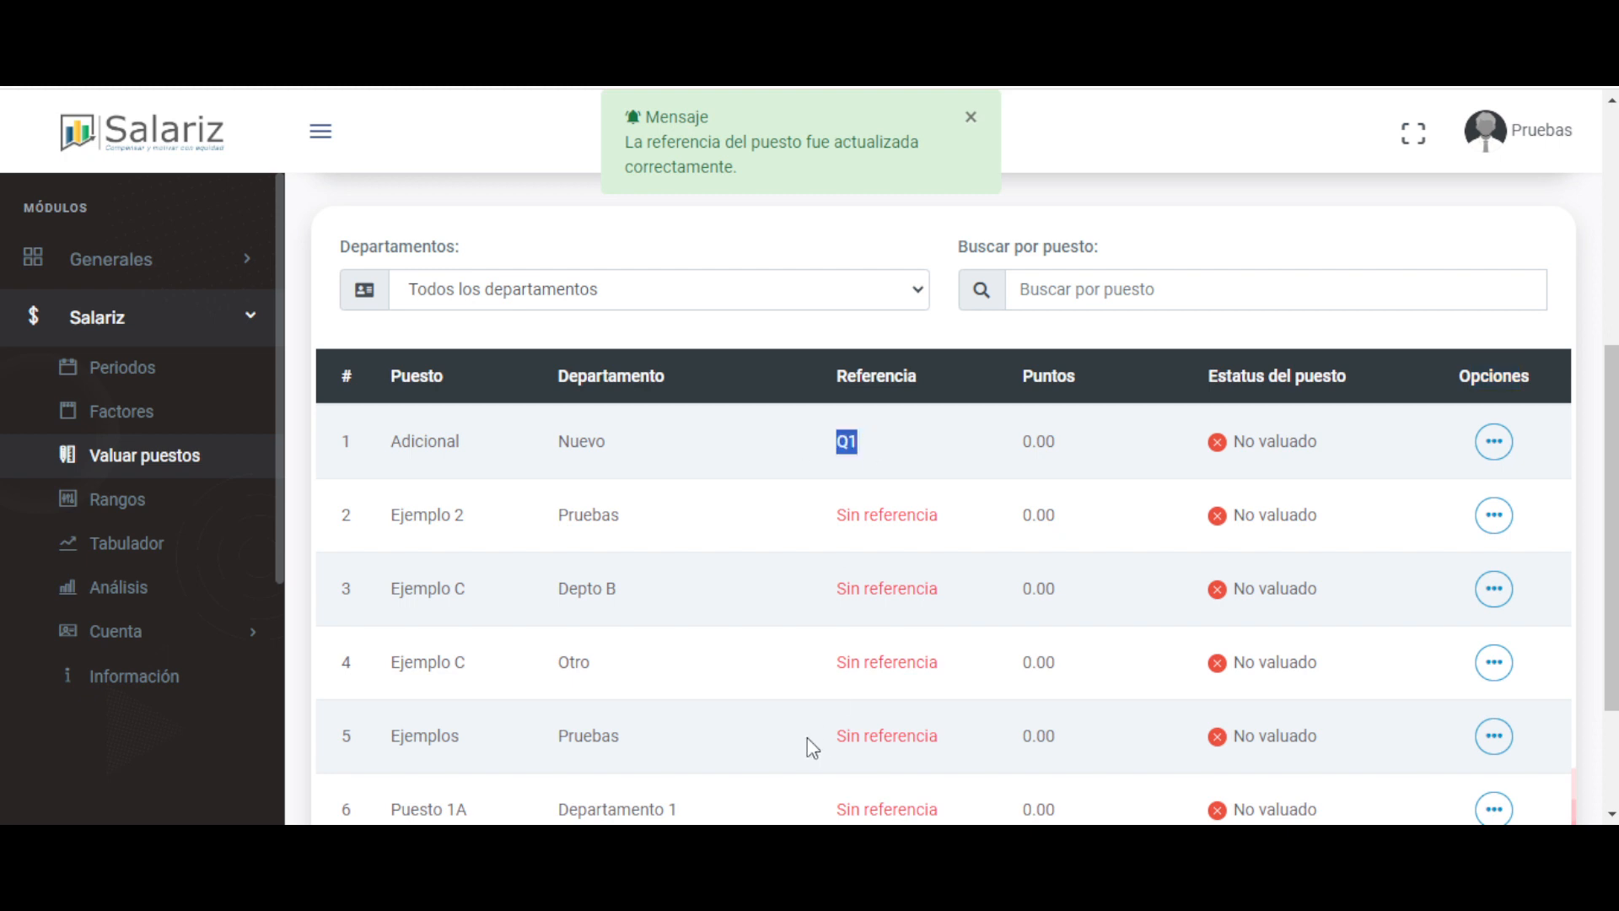
{"action": "left_click", "coordinate": [615, 590]}
{"action": "left_click_drag", "start_coordinate": [988, 445], "coordinate": [1077, 462]}
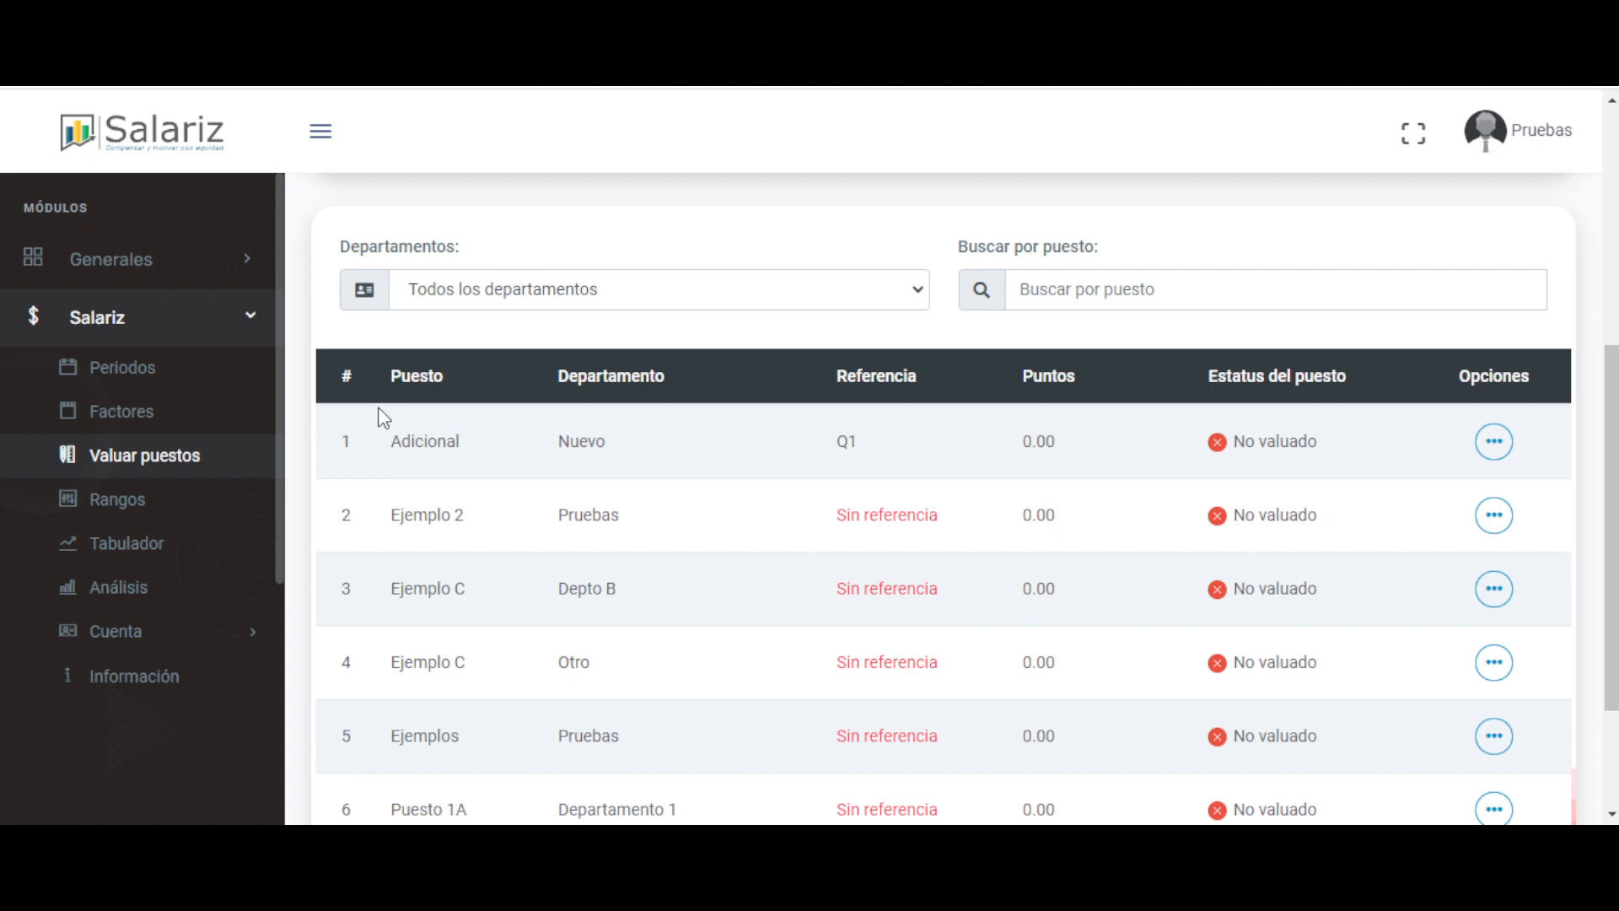
{"action": "left_click_drag", "start_coordinate": [384, 416], "coordinate": [939, 473]}
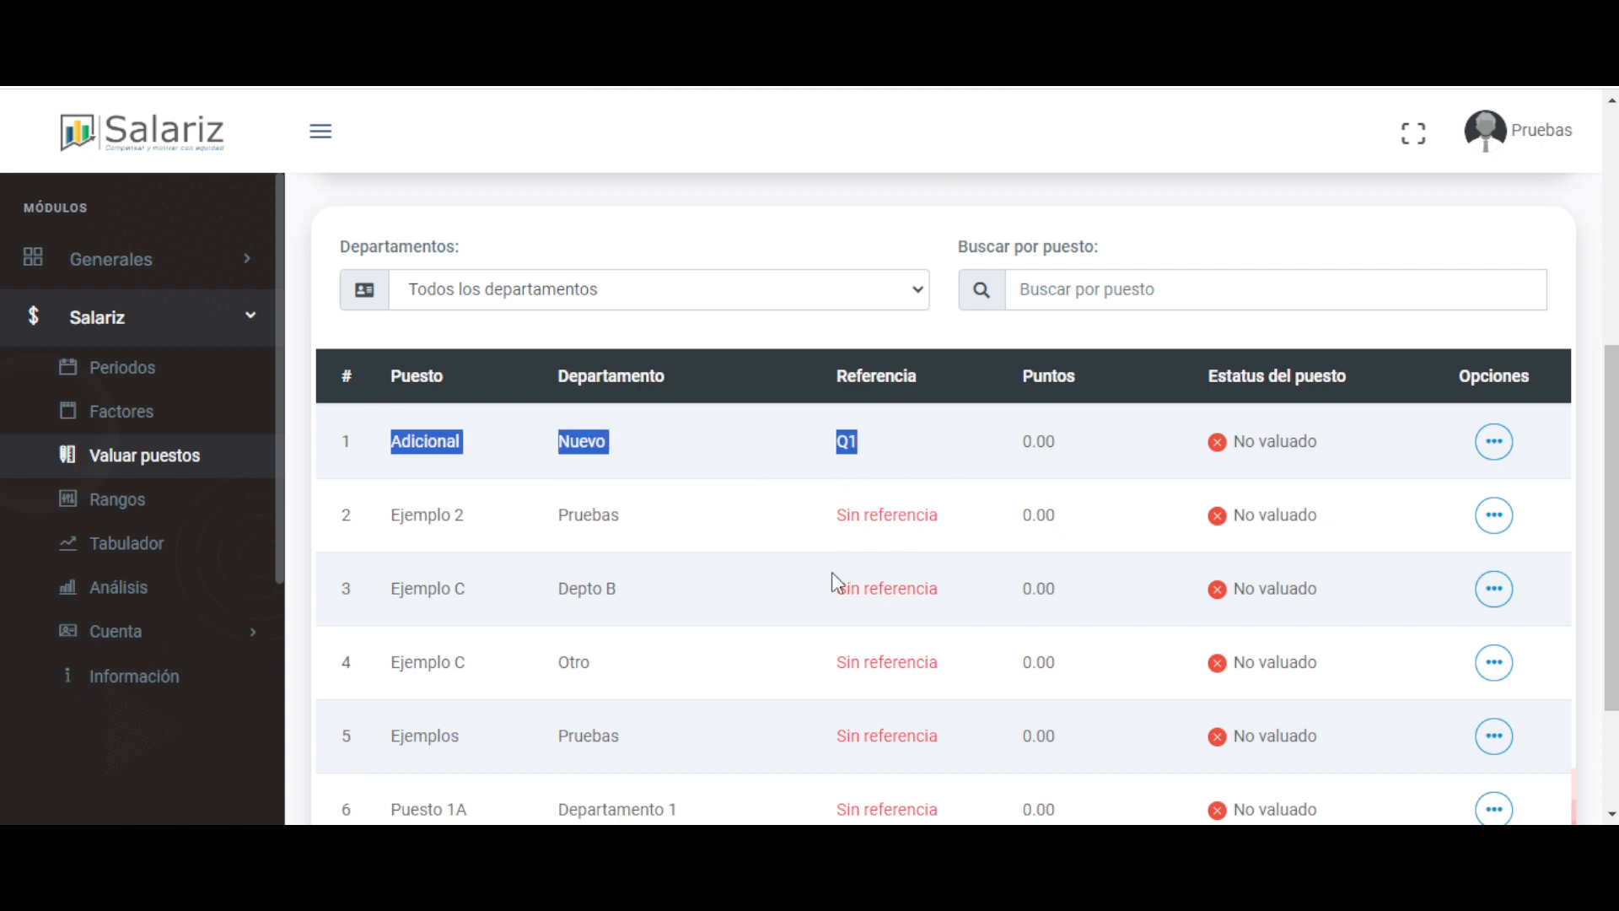
- Change the reference of the Adicional position in the Nuevo department to MEDIA and accept it
{"action": "left_click", "coordinate": [1494, 440]}
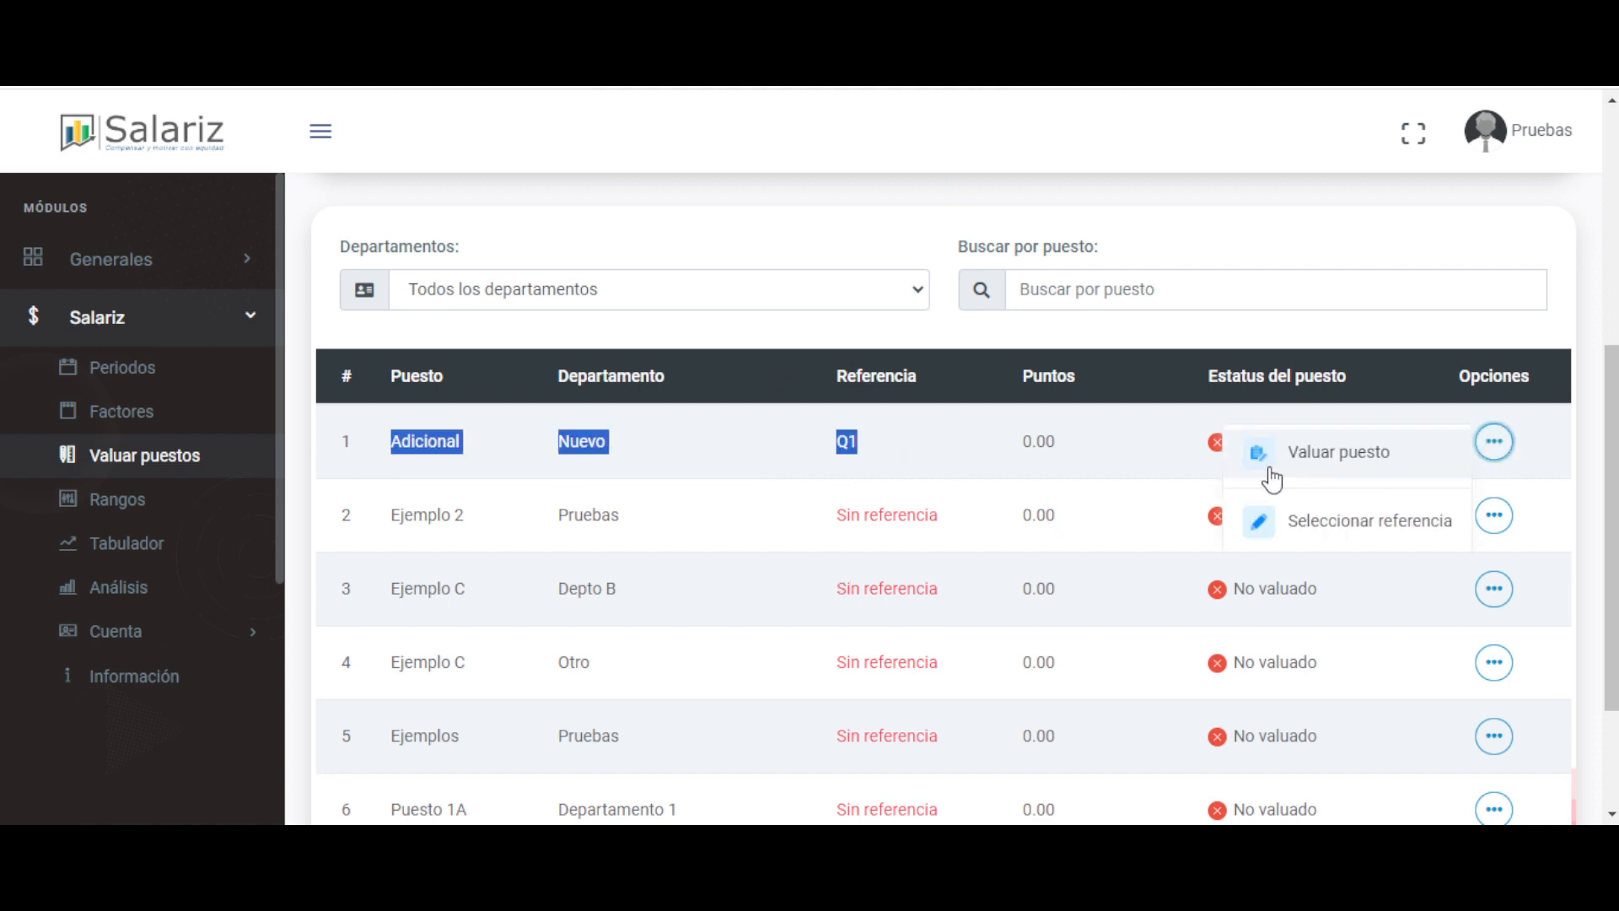
{"action": "left_click", "coordinate": [1317, 533]}
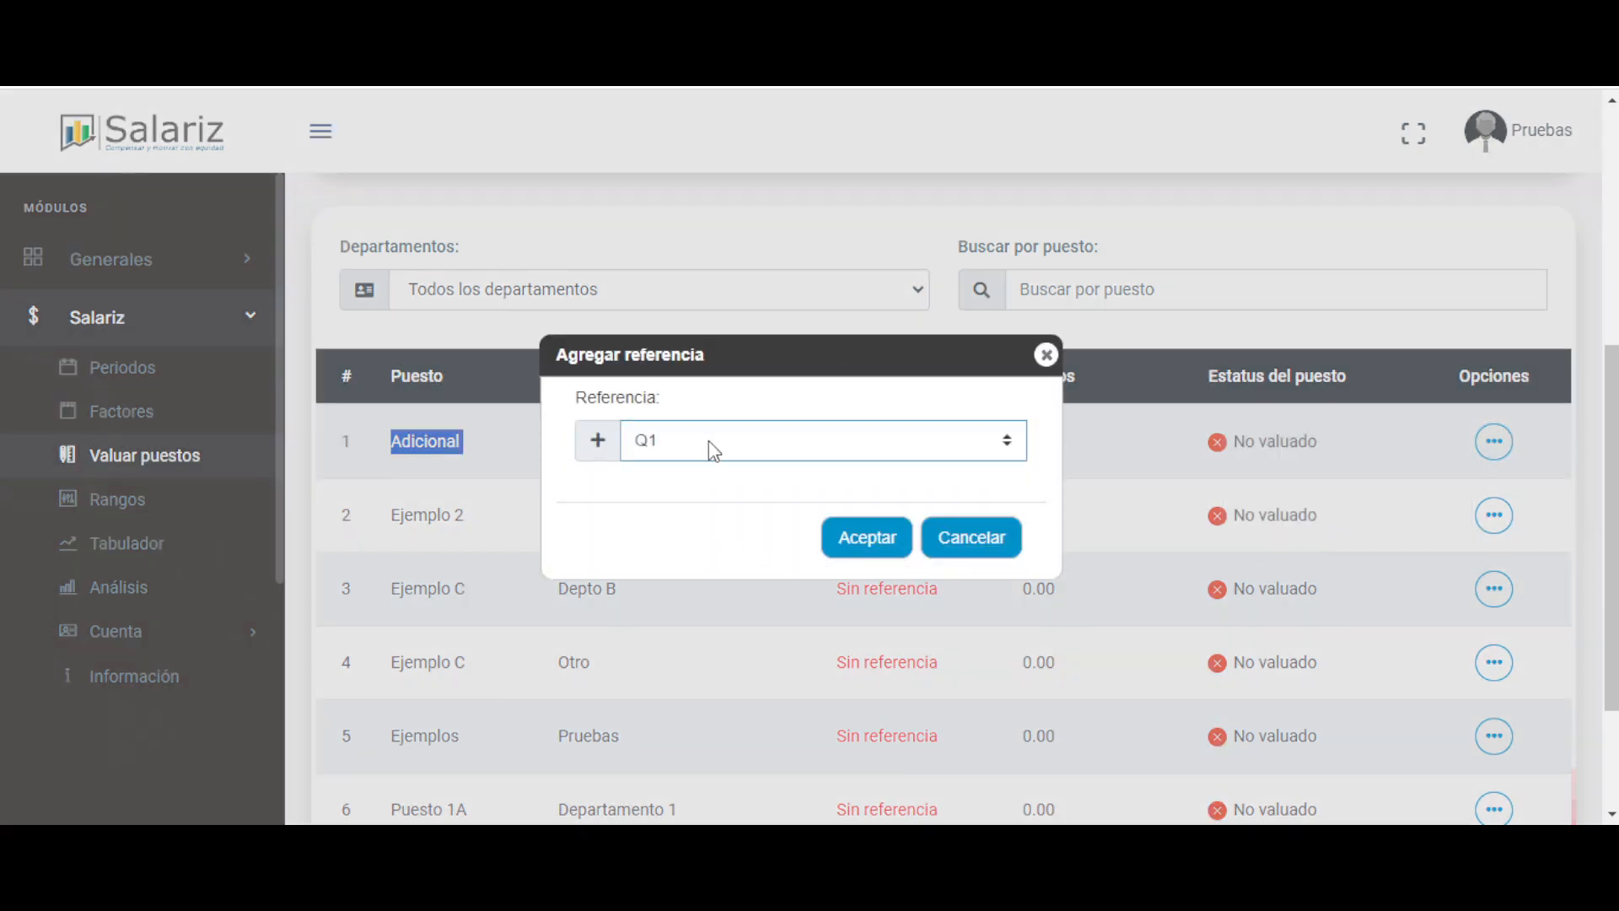
{"action": "key", "text": "m"}
{"action": "left_click", "coordinate": [856, 544]}
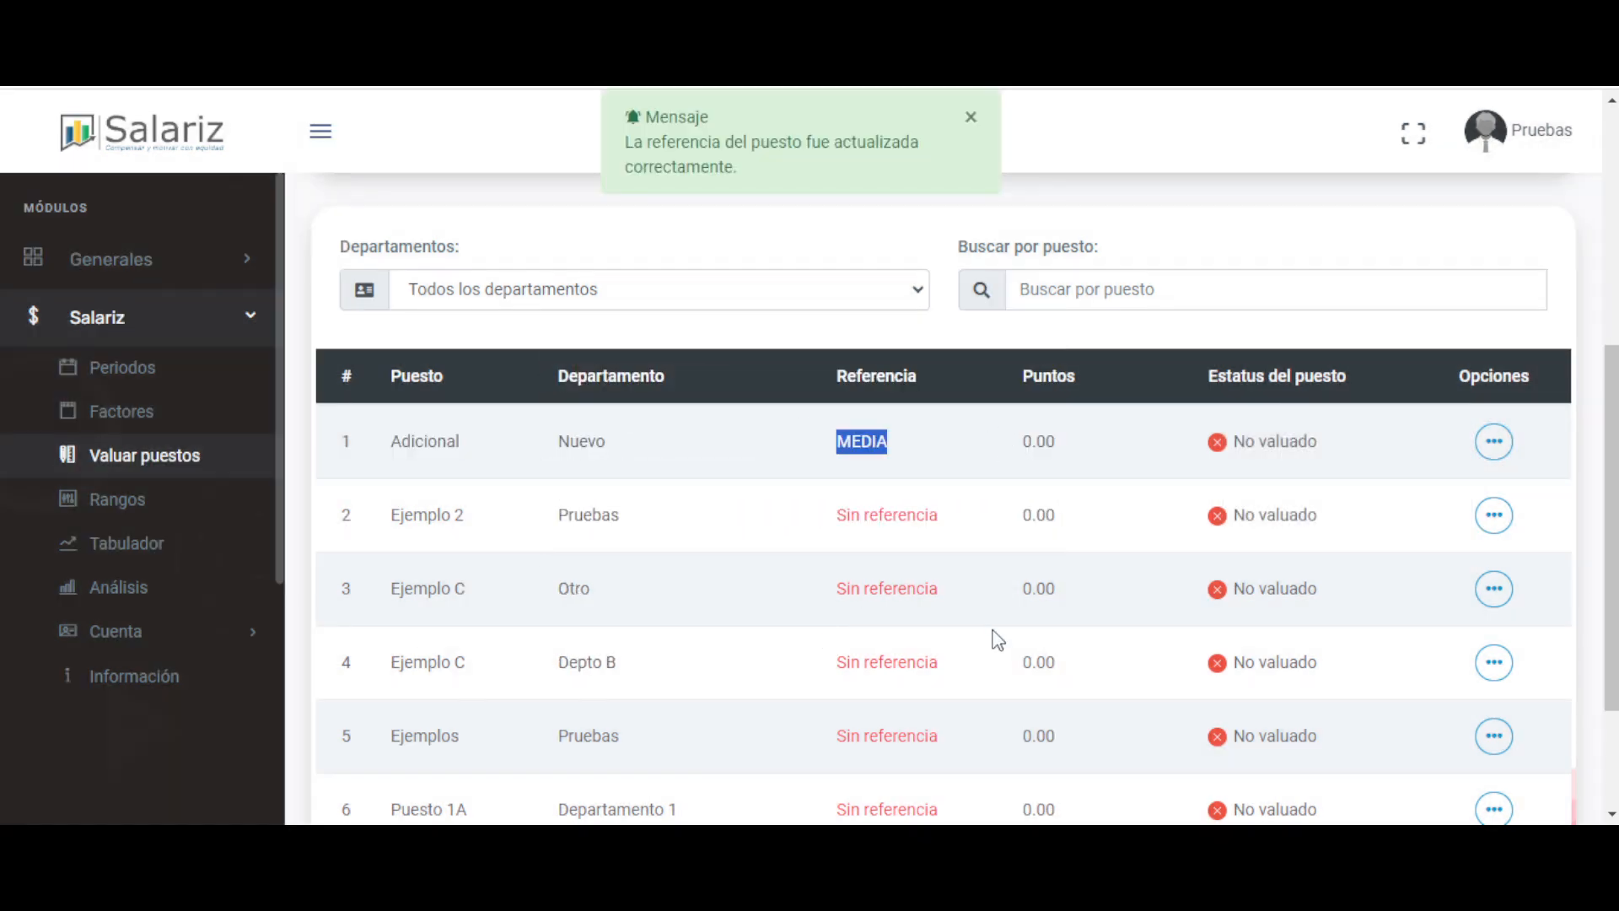
{"action": "scroll", "coordinate": [998, 638], "scroll_direction": "up", "scroll_amount": 5}
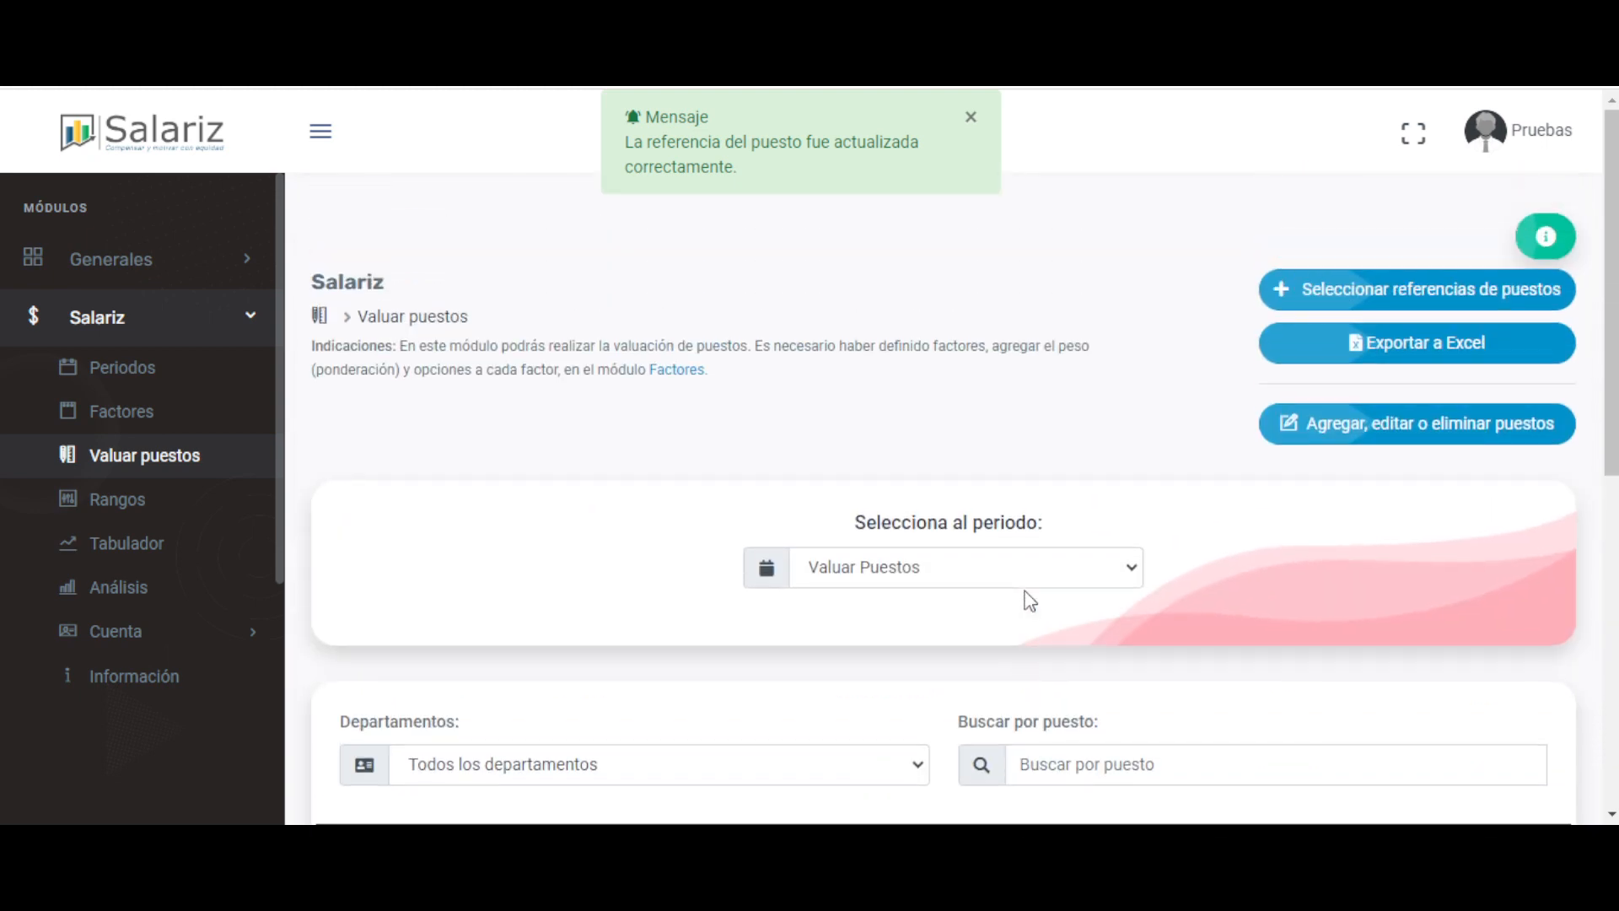
{"action": "left_click", "coordinate": [1383, 302]}
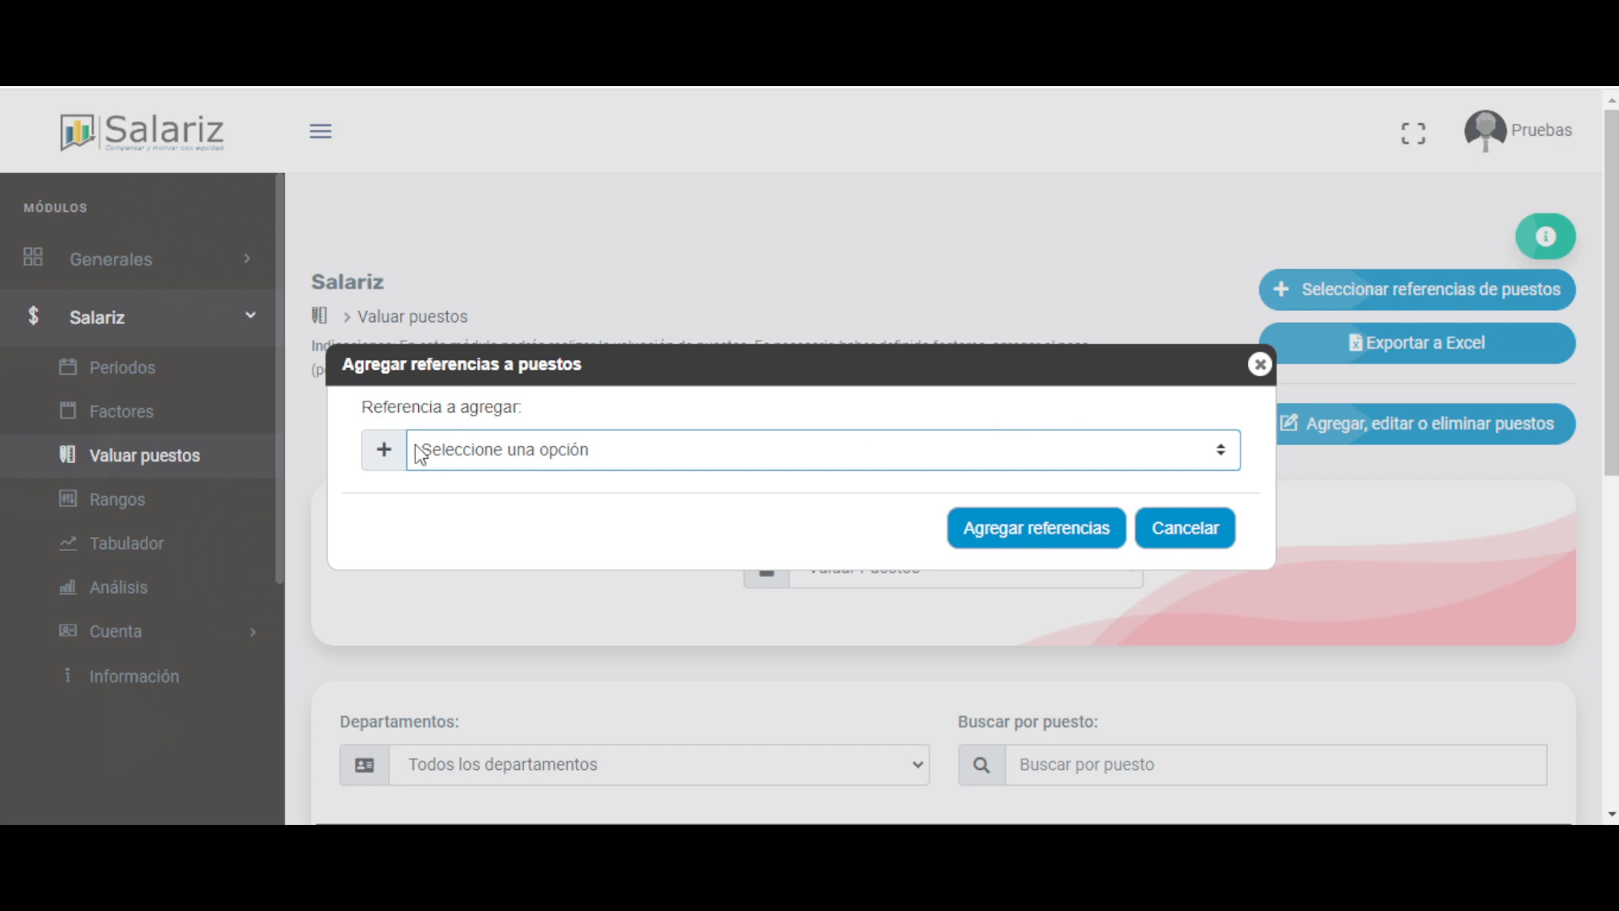
{"action": "left_click", "coordinate": [515, 445]}
{"action": "left_click", "coordinate": [524, 494]}
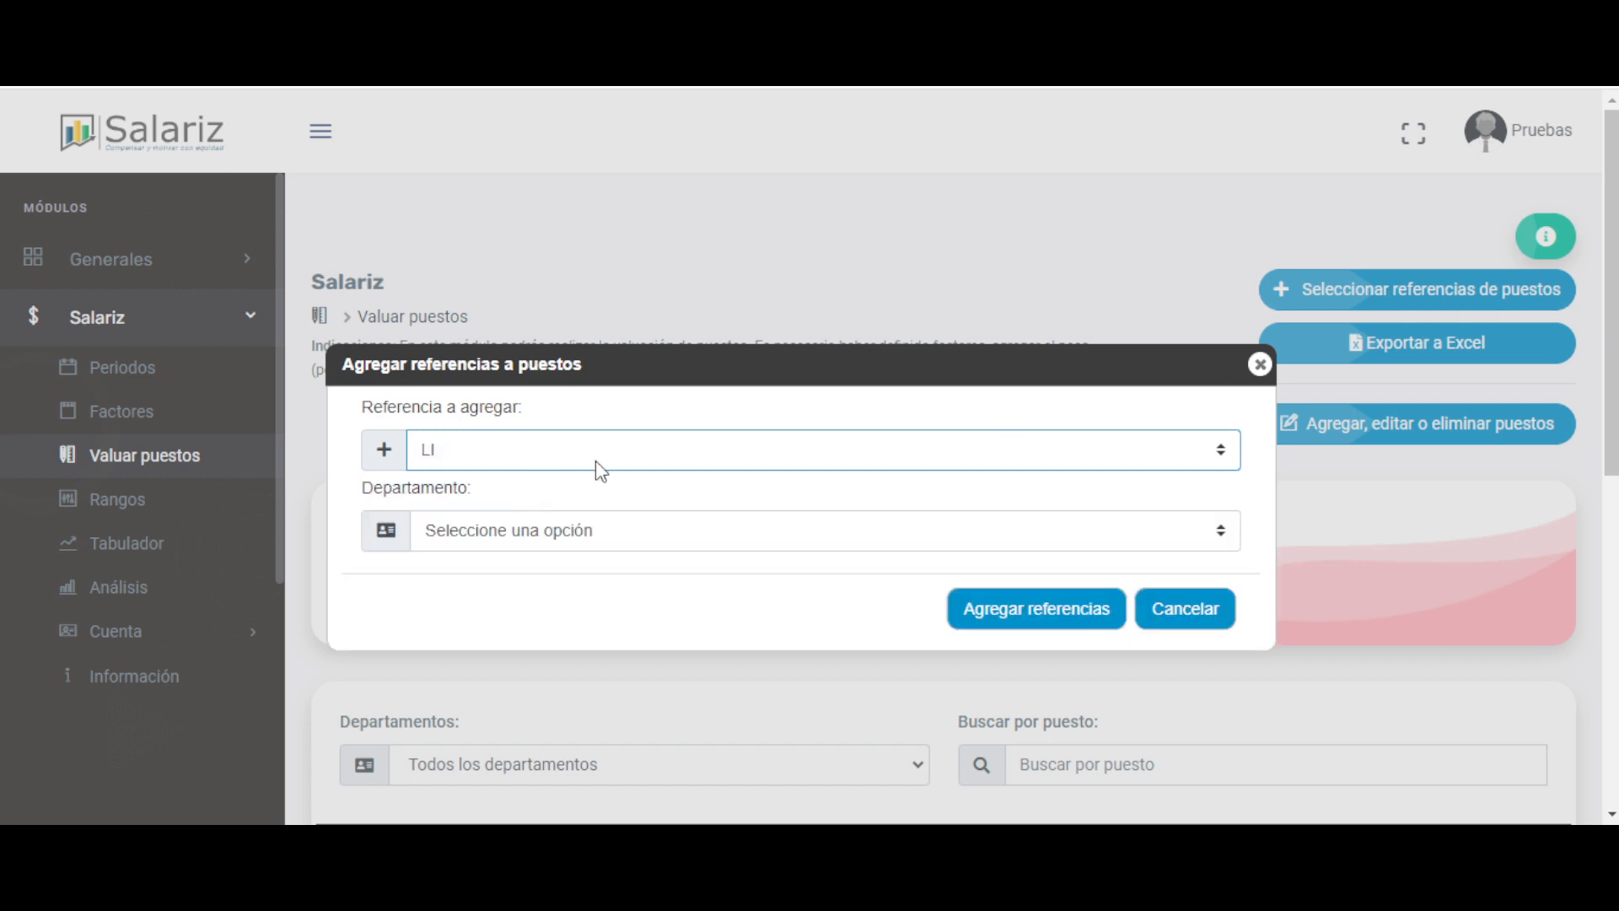
{"action": "left_click", "coordinate": [591, 514]}
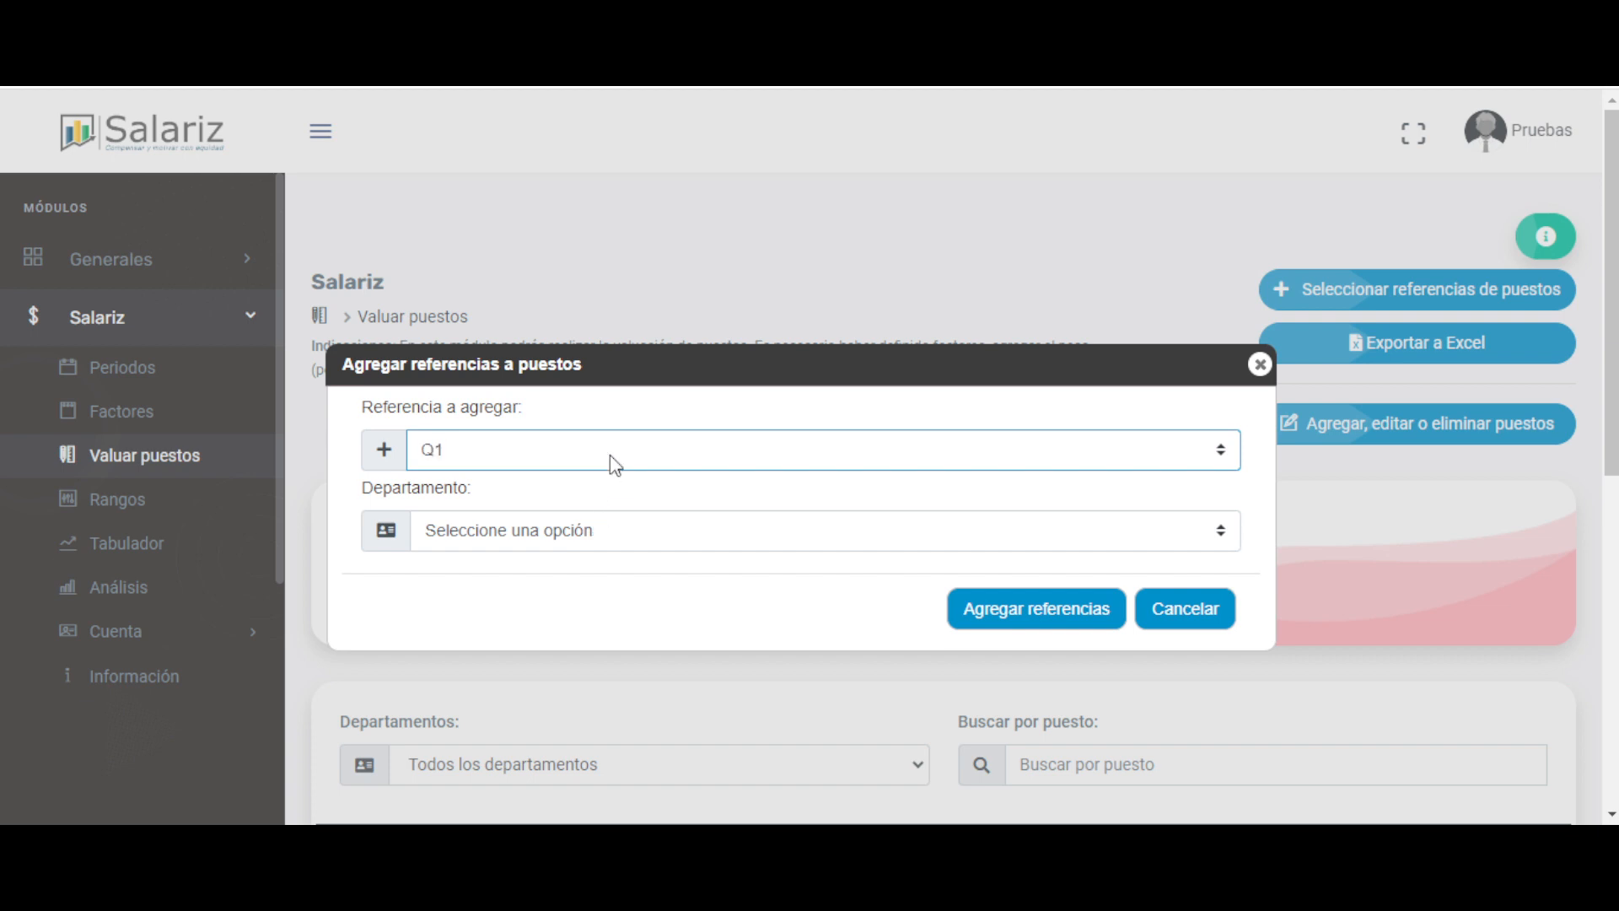
{"action": "left_click", "coordinate": [593, 538]}
{"action": "left_click", "coordinate": [592, 573]}
{"action": "left_click", "coordinate": [1183, 611]}
- Check the department and reference listed for the Adicional position
{"action": "scroll", "coordinate": [870, 539], "scroll_direction": "down", "scroll_amount": 5}
{"action": "left_click_drag", "start_coordinate": [382, 431], "coordinate": [521, 462]}
{"action": "double_click", "coordinate": [561, 452]}
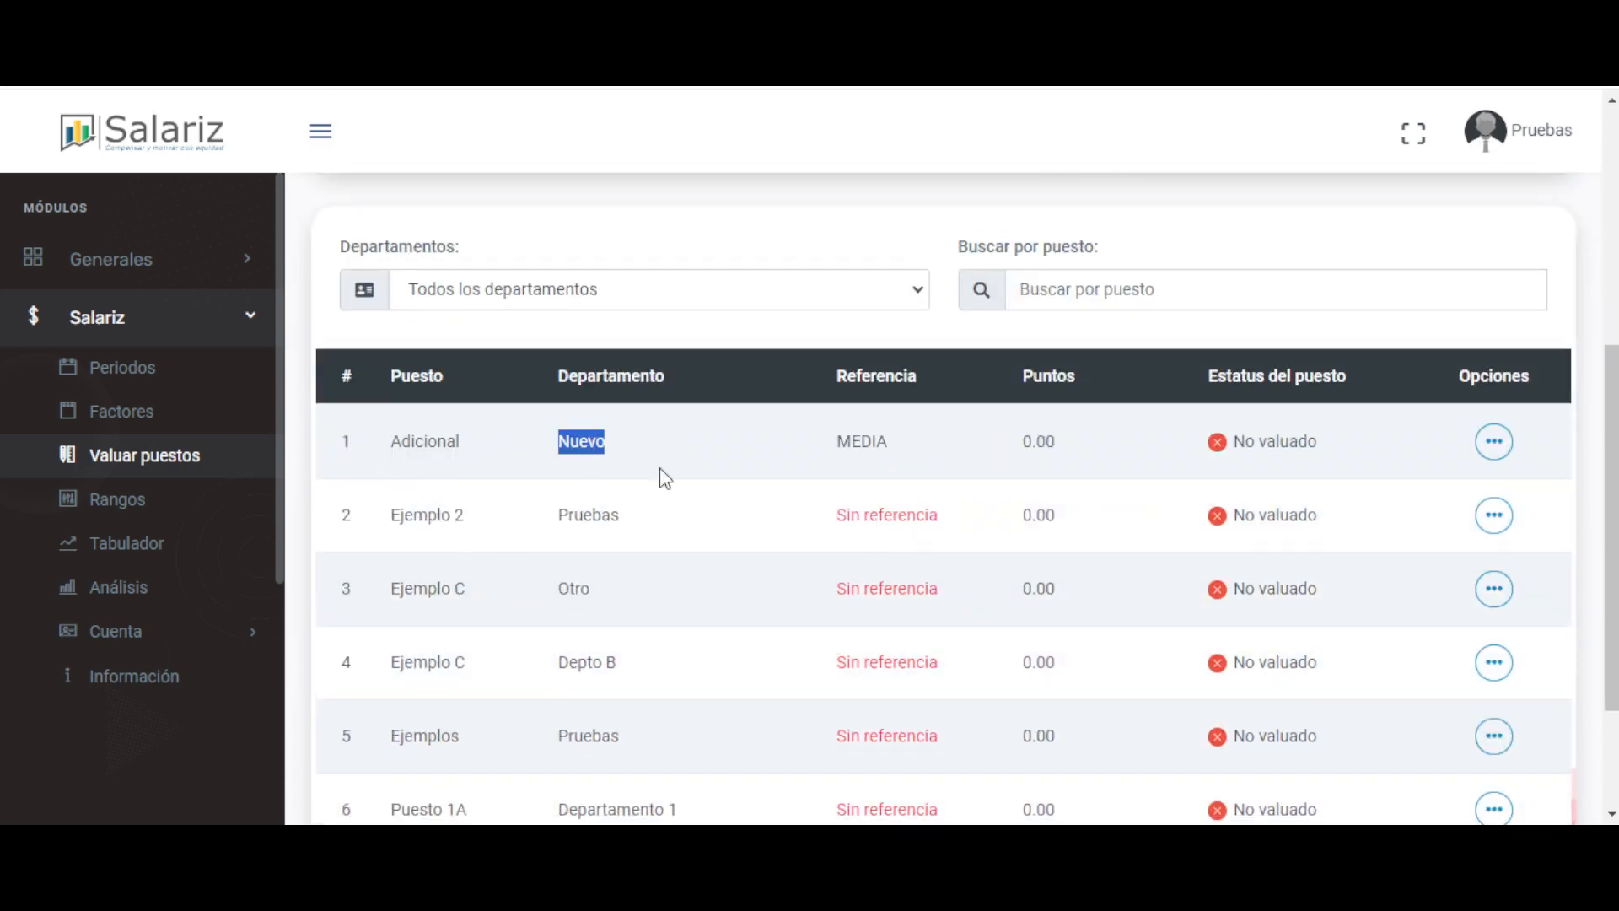
{"action": "double_click", "coordinate": [864, 441]}
- Start adding references to several positions at once, with reference MEDIA and Todos los departamentos
{"action": "scroll", "coordinate": [979, 544], "scroll_direction": "up", "scroll_amount": 5}
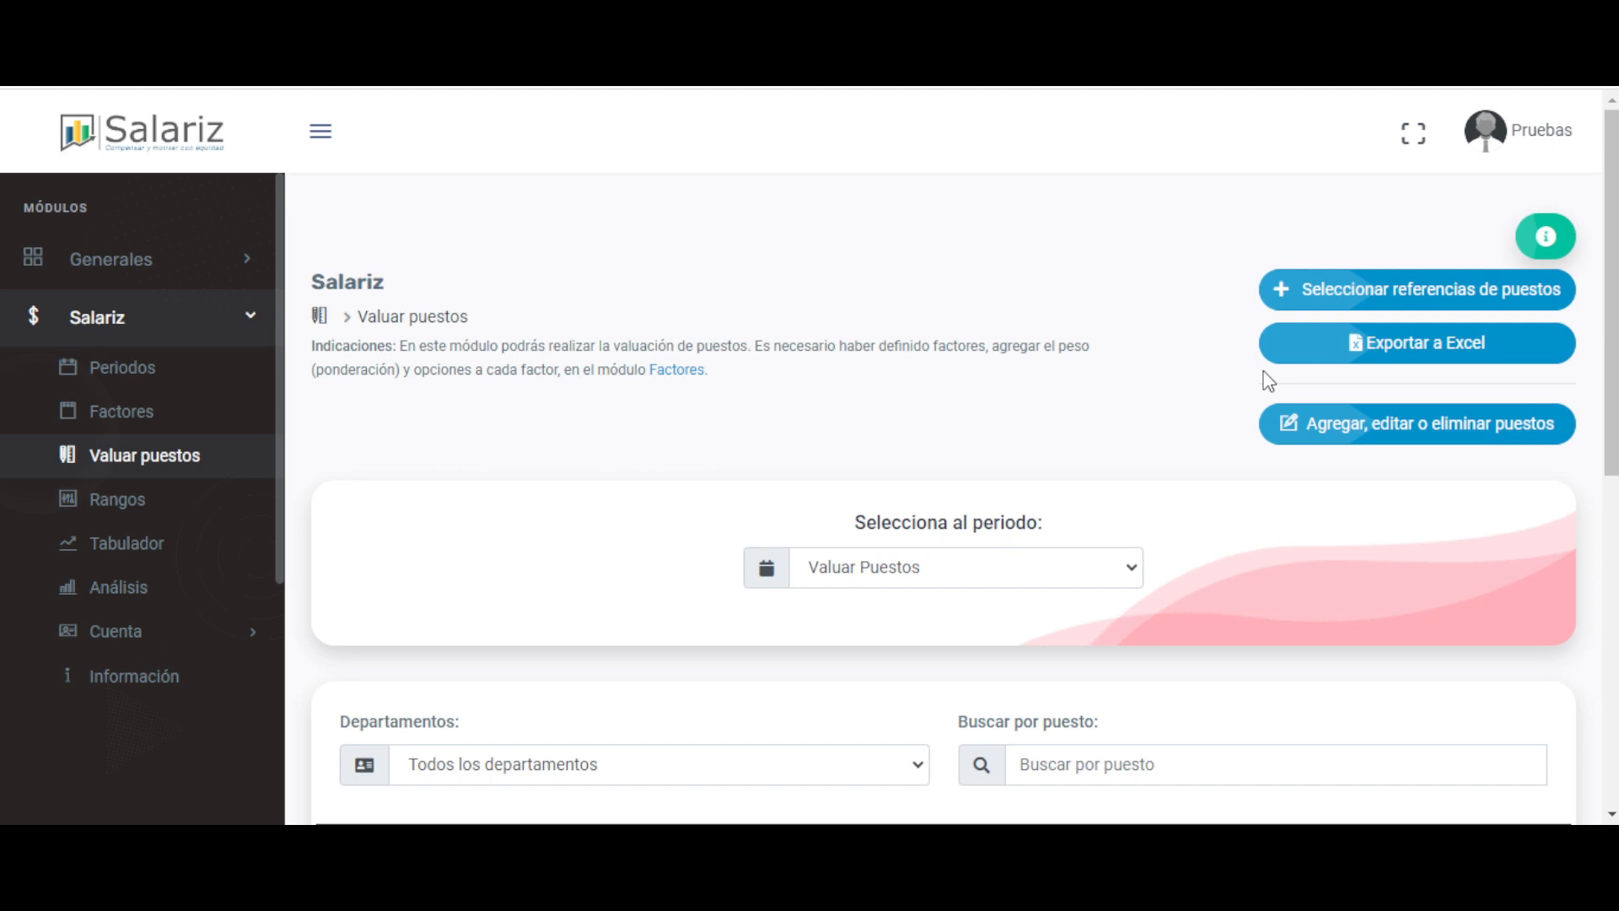
{"action": "left_click", "coordinate": [1329, 296]}
{"action": "left_click", "coordinate": [505, 566]}
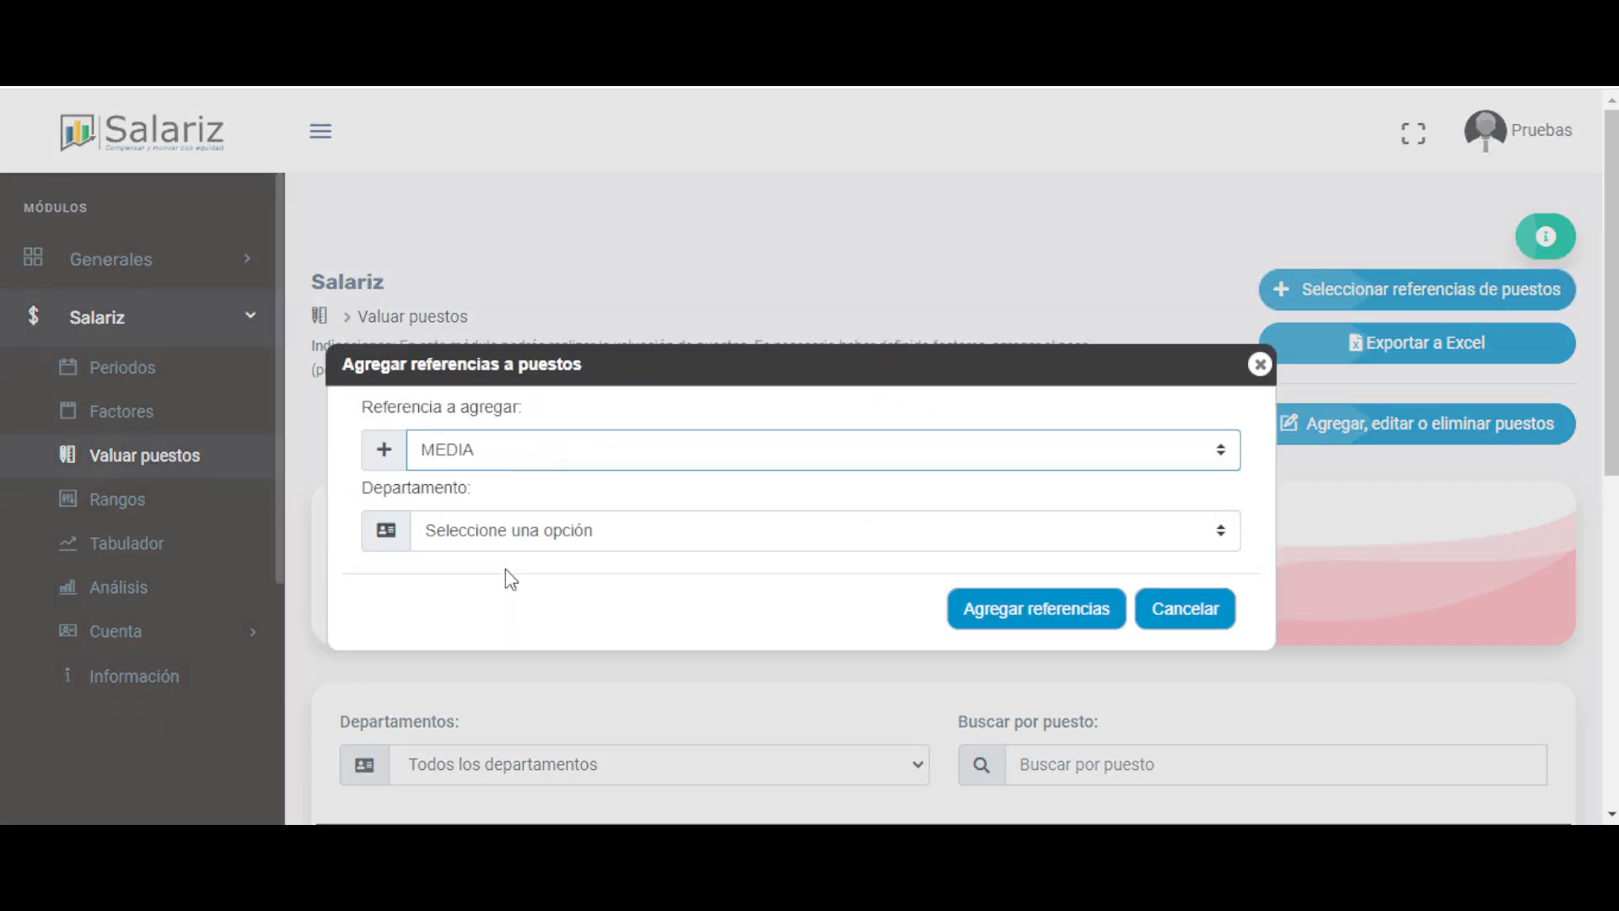
{"action": "left_click_drag", "start_coordinate": [364, 489], "coordinate": [487, 486]}
{"action": "left_click", "coordinate": [509, 538]}
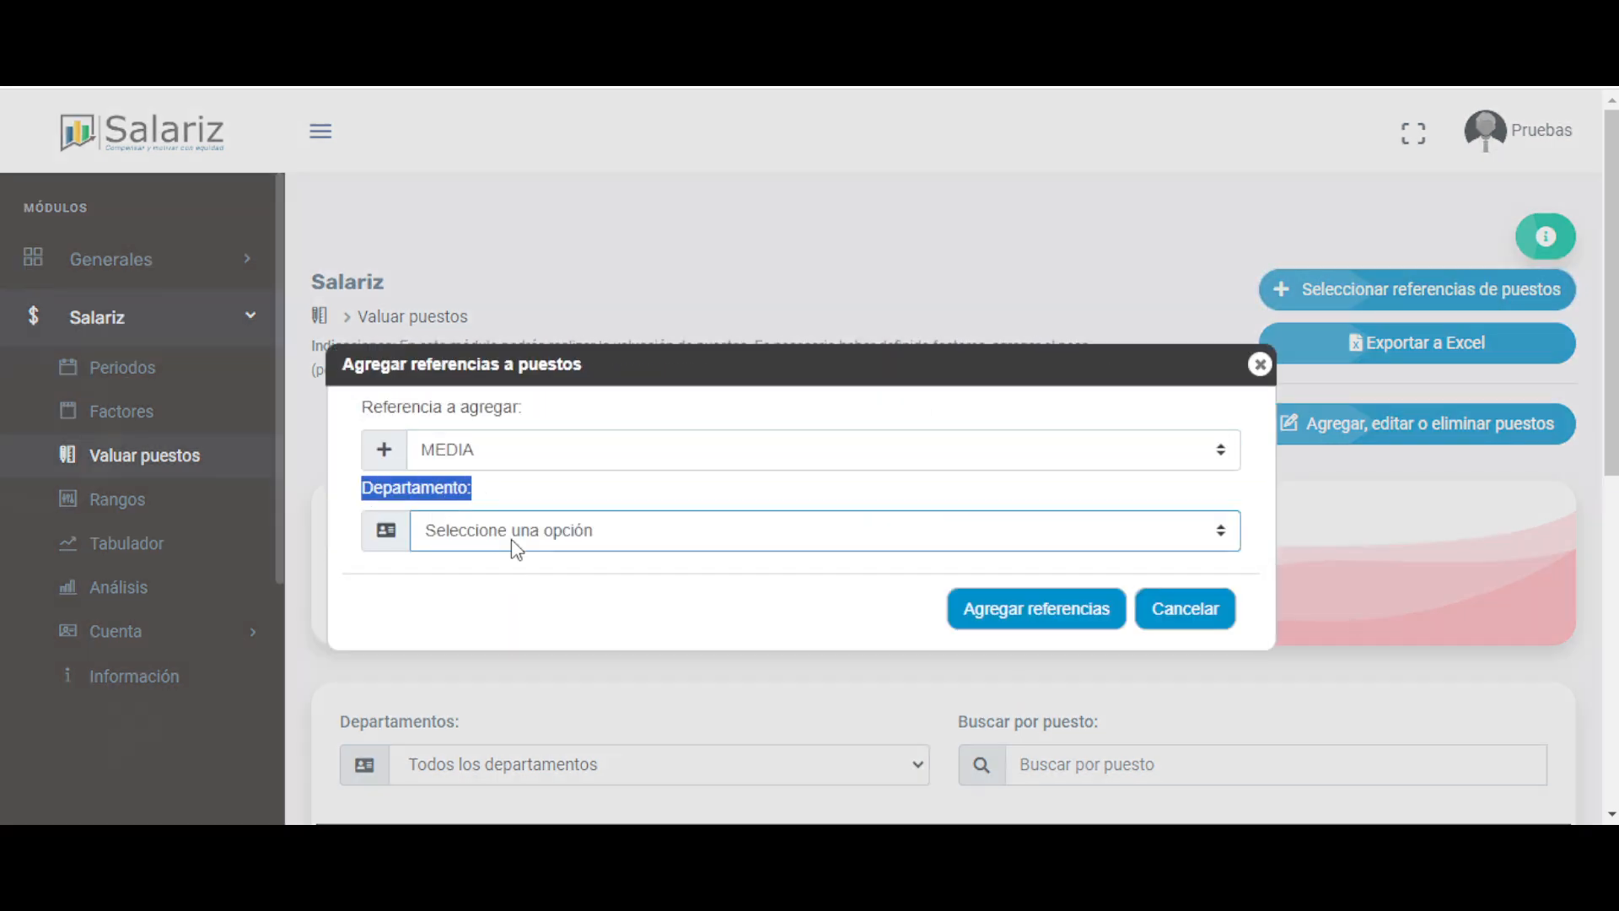
{"action": "left_click", "coordinate": [522, 575]}
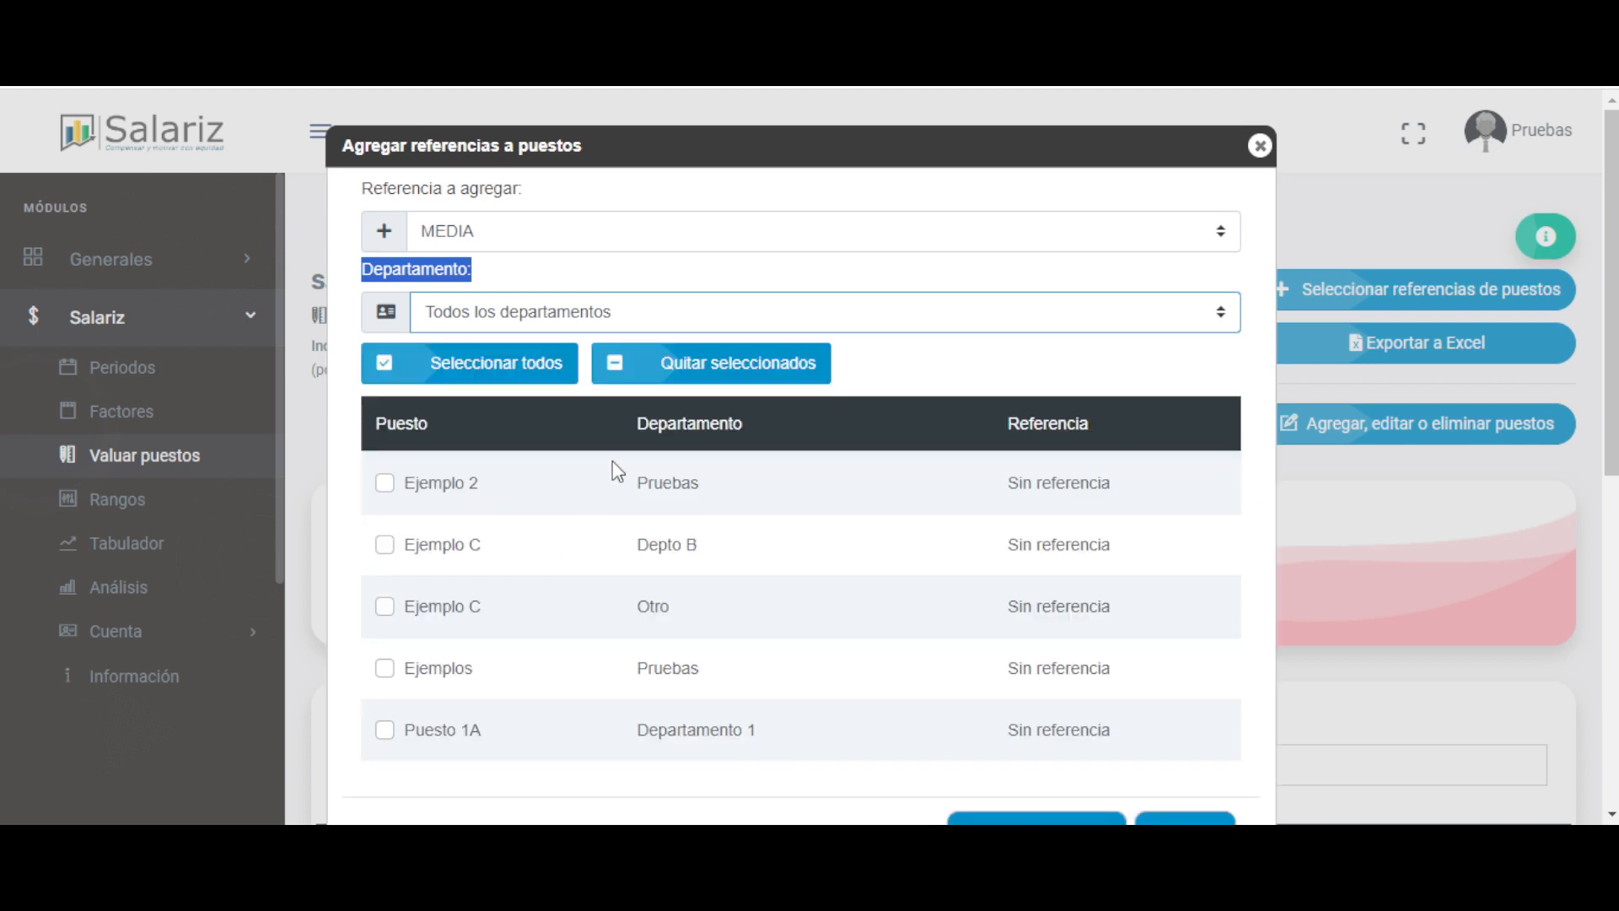
- Review the positions offered for the MEDIA reference, with their departments and current references
{"action": "scroll", "coordinate": [473, 484], "scroll_direction": "down", "scroll_amount": 1}
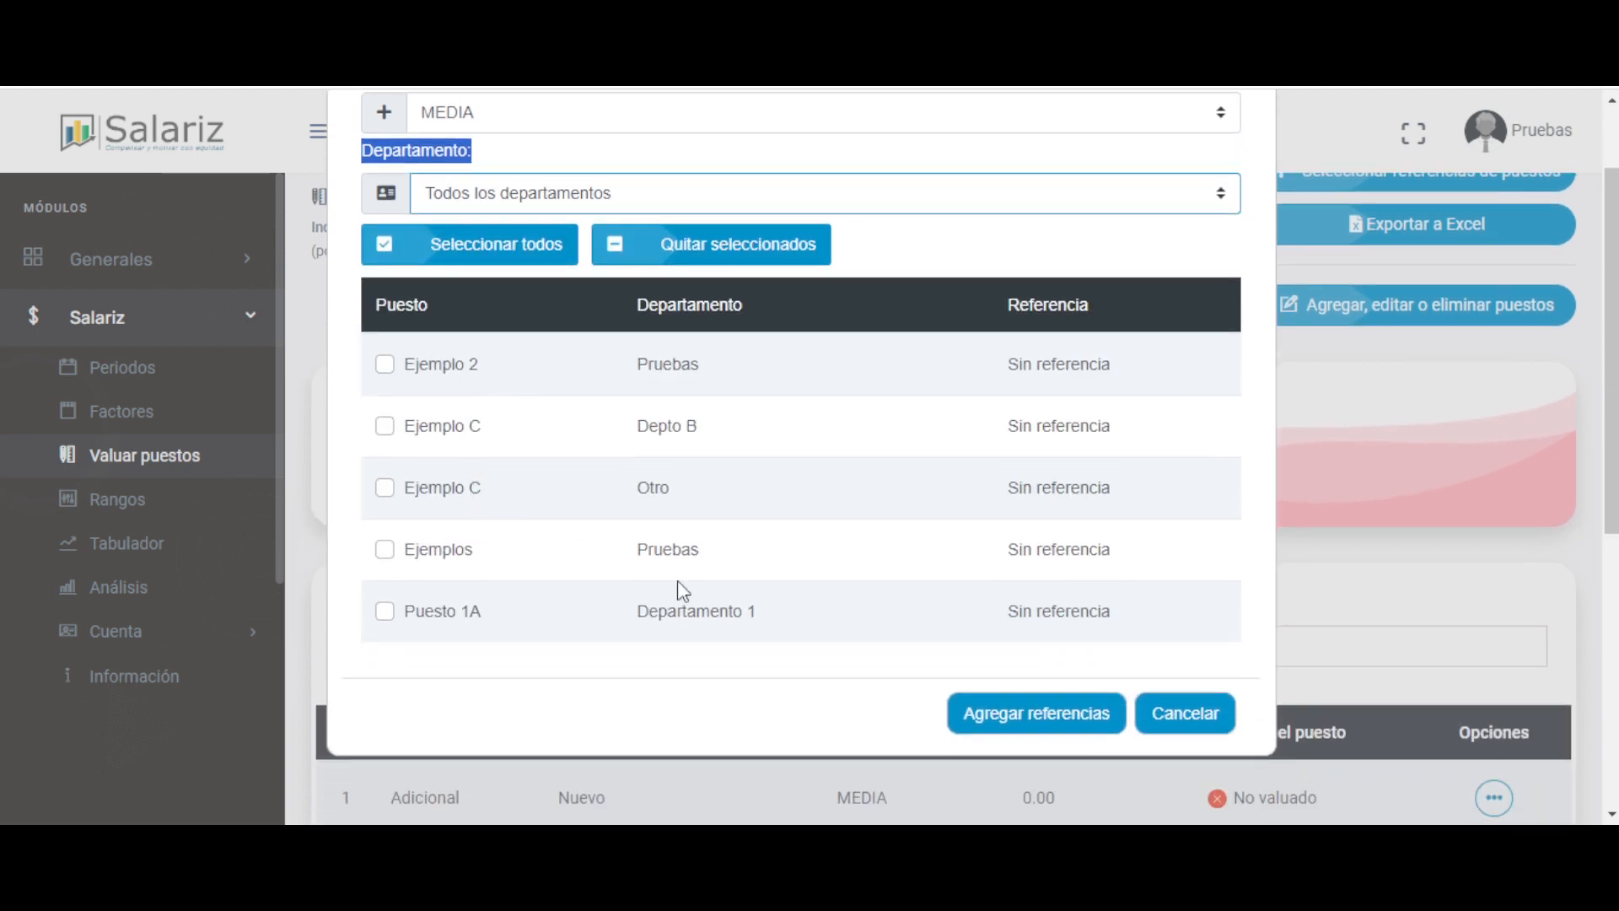
{"action": "left_click_drag", "start_coordinate": [1077, 611], "coordinate": [430, 363]}
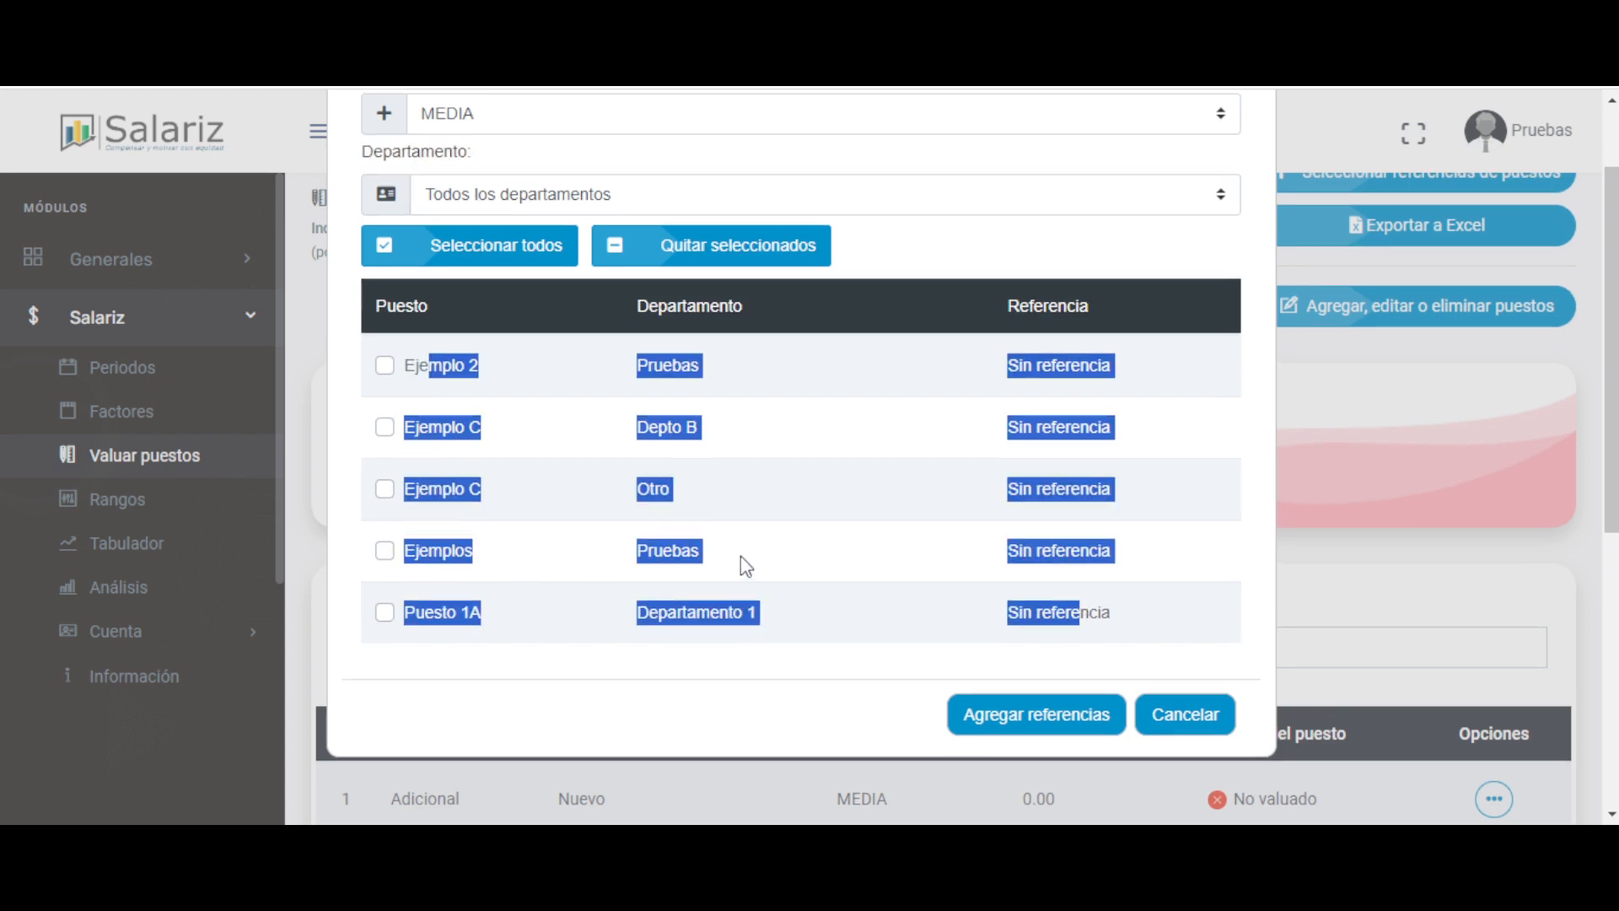
{"action": "scroll", "coordinate": [740, 556], "scroll_direction": "up", "scroll_amount": 1}
{"action": "left_click", "coordinate": [644, 511]}
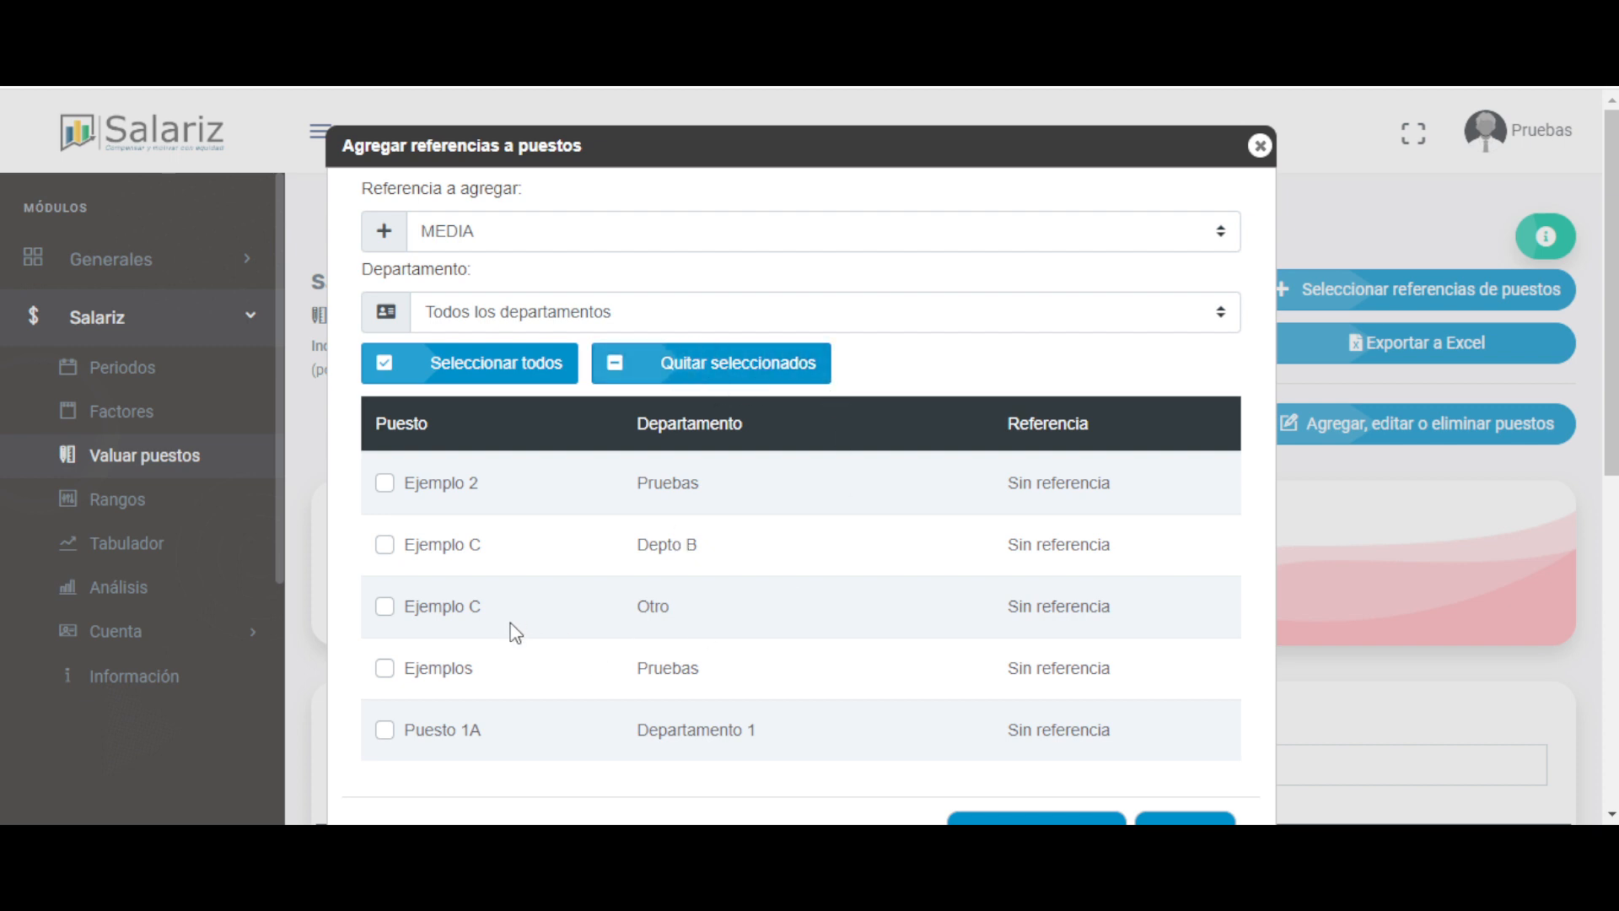
- Try out selecting Puesto 1A, all positions, and all except the two Ejemplo C entries, clearing the selection each time
{"action": "left_click", "coordinate": [386, 732]}
{"action": "scroll", "coordinate": [928, 721], "scroll_direction": "down", "scroll_amount": 3}
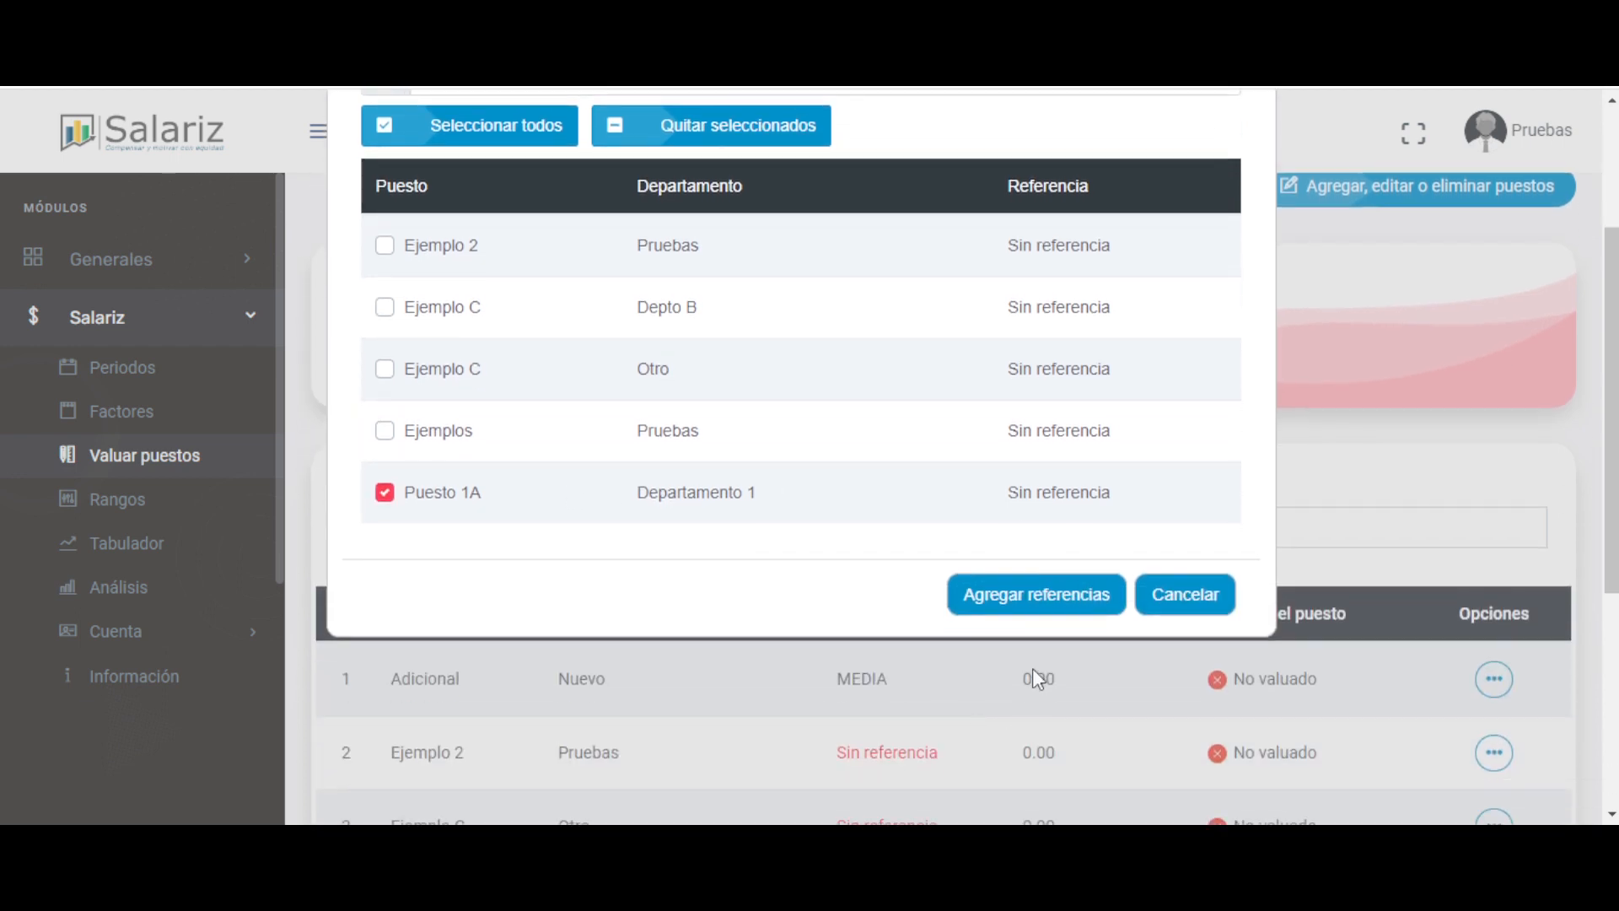
{"action": "left_click", "coordinate": [426, 133]}
{"action": "scroll", "coordinate": [562, 320], "scroll_direction": "up", "scroll_amount": 3}
{"action": "left_click", "coordinate": [710, 245]}
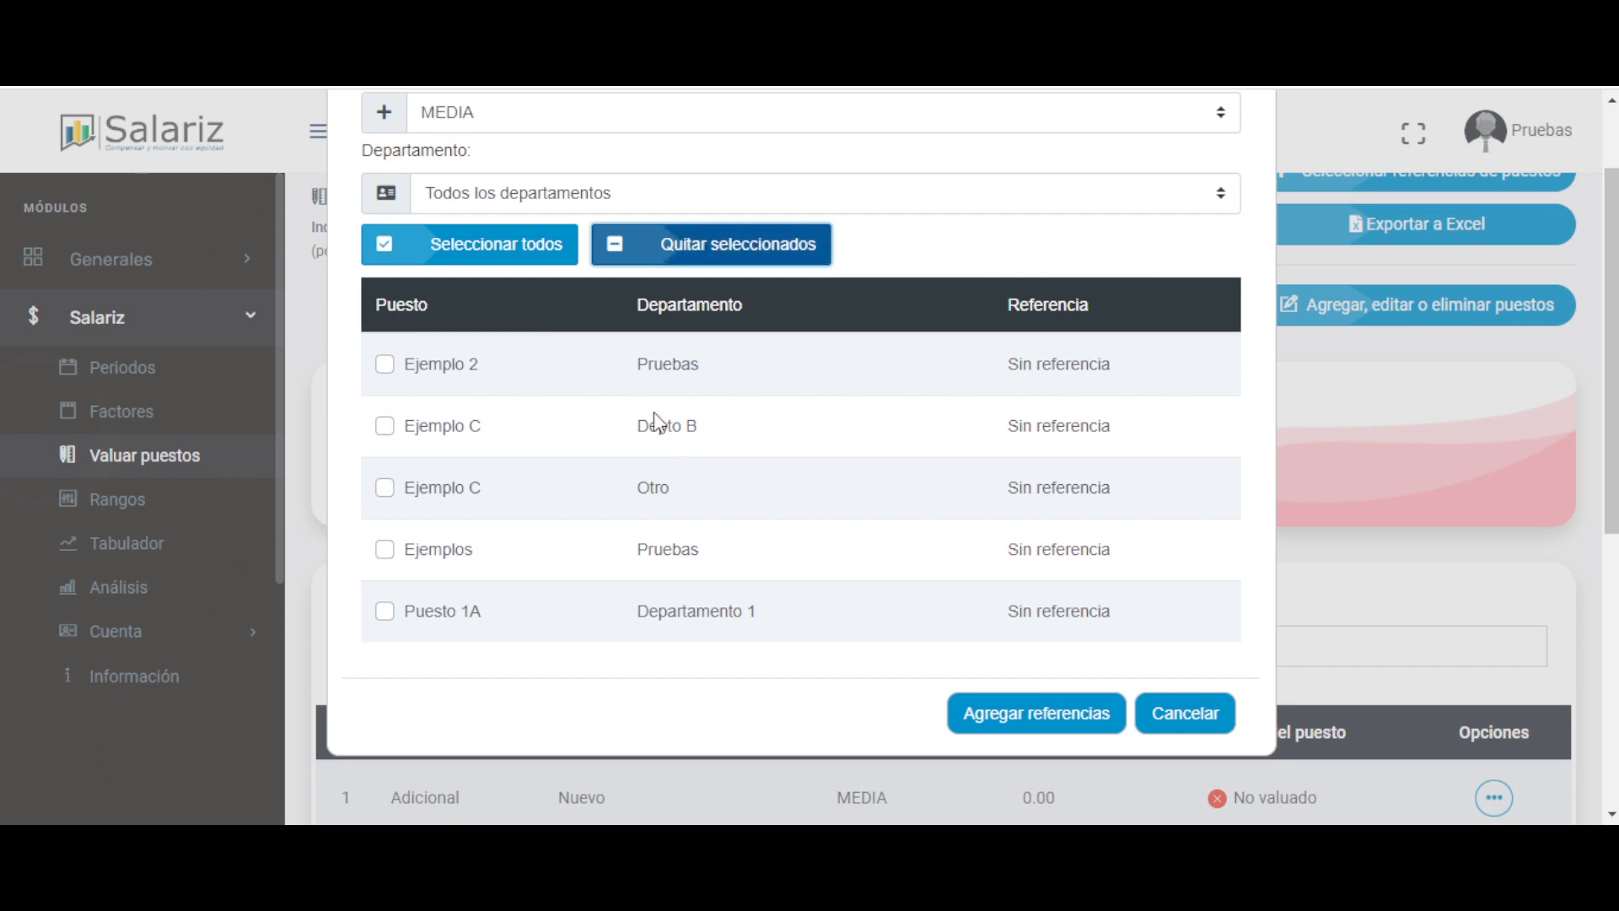
{"action": "left_click", "coordinate": [506, 245]}
{"action": "left_click", "coordinate": [384, 426]}
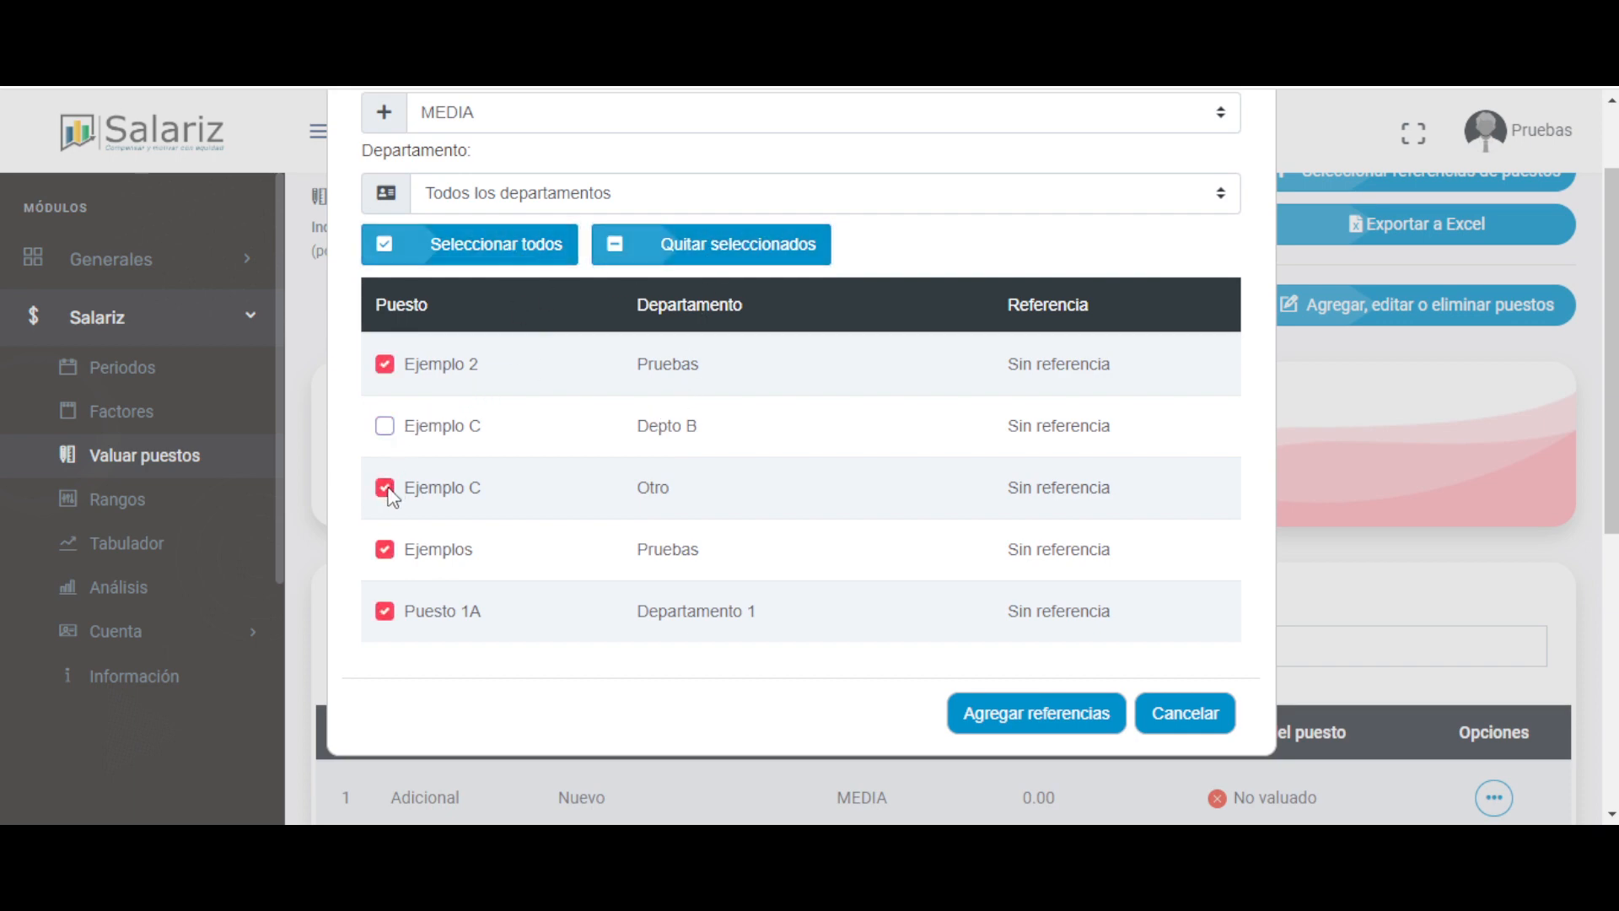
{"action": "left_click", "coordinate": [384, 488]}
{"action": "left_click", "coordinate": [721, 244]}
- Select only Puesto 1A, add the MEDIA reference to it and check its row in the positions list
{"action": "left_click", "coordinate": [385, 611]}
{"action": "left_click", "coordinate": [1025, 715]}
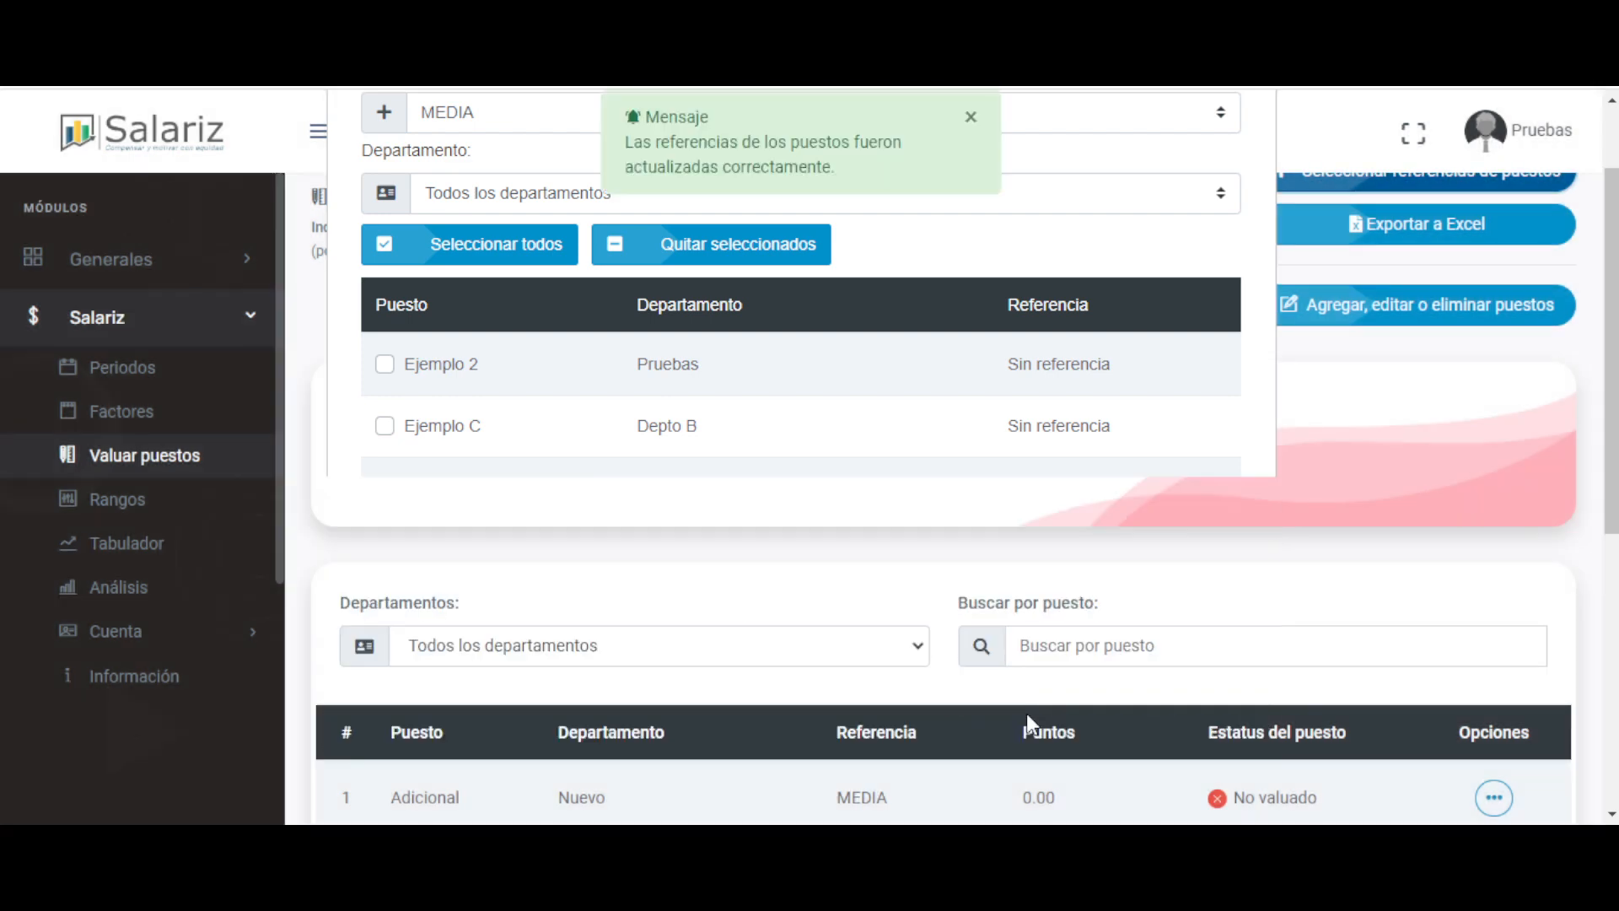
{"action": "scroll", "coordinate": [982, 641], "scroll_direction": "down", "scroll_amount": 5}
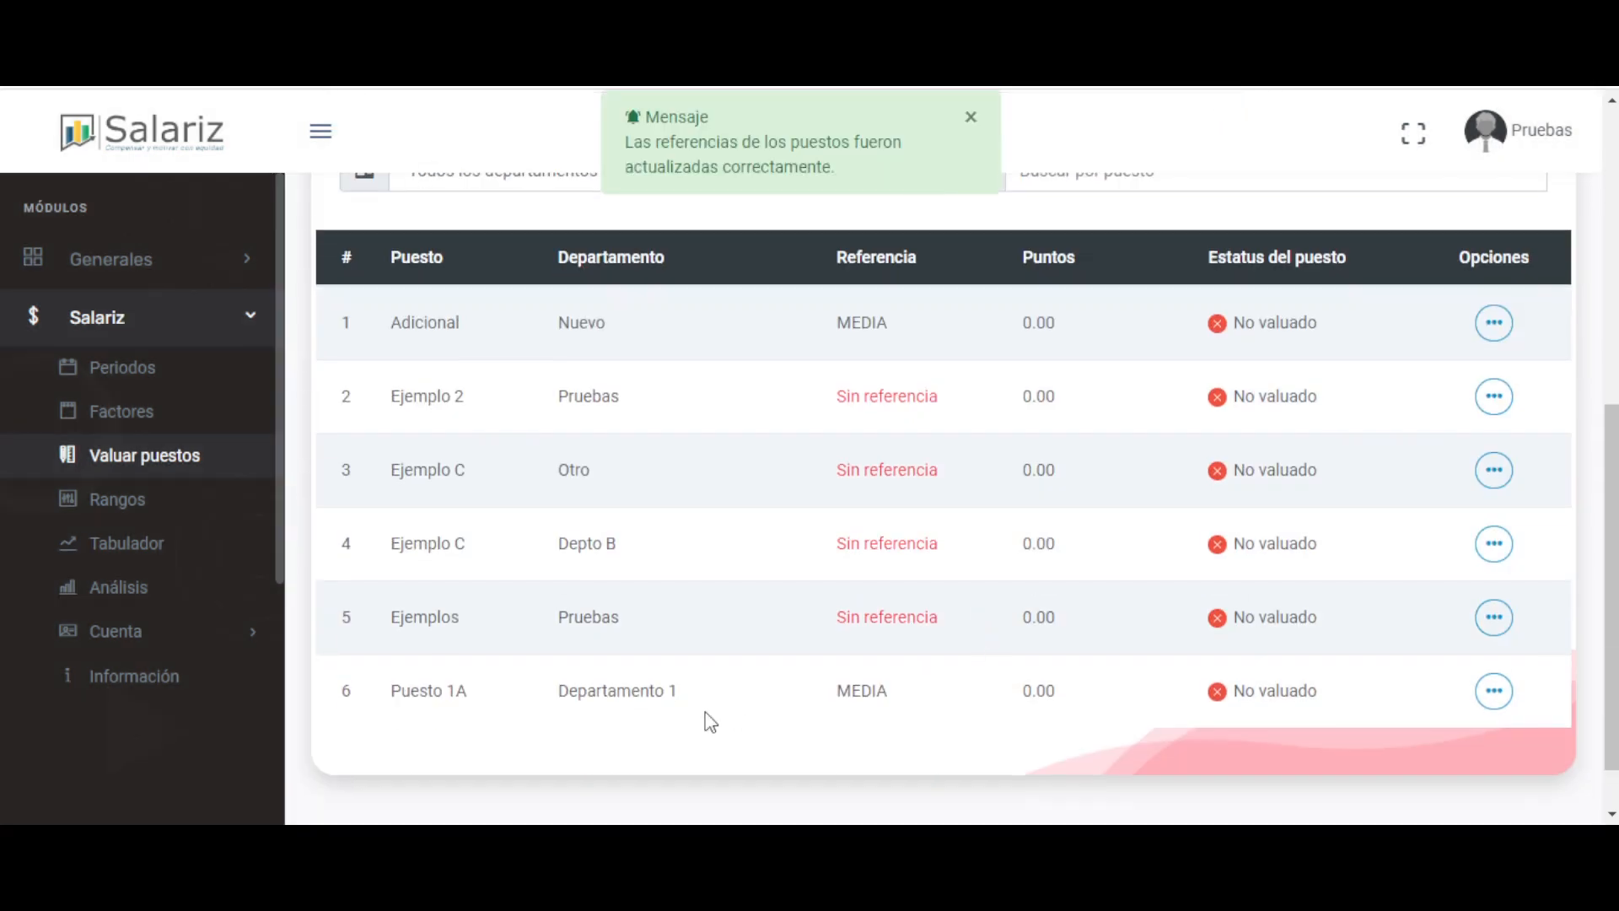
{"action": "left_click_drag", "start_coordinate": [835, 691], "coordinate": [878, 691]}
- Start another bulk reference assignment with reference LI and list the positions of Todos los departamentos
{"action": "scroll", "coordinate": [1130, 611], "scroll_direction": "up", "scroll_amount": 5}
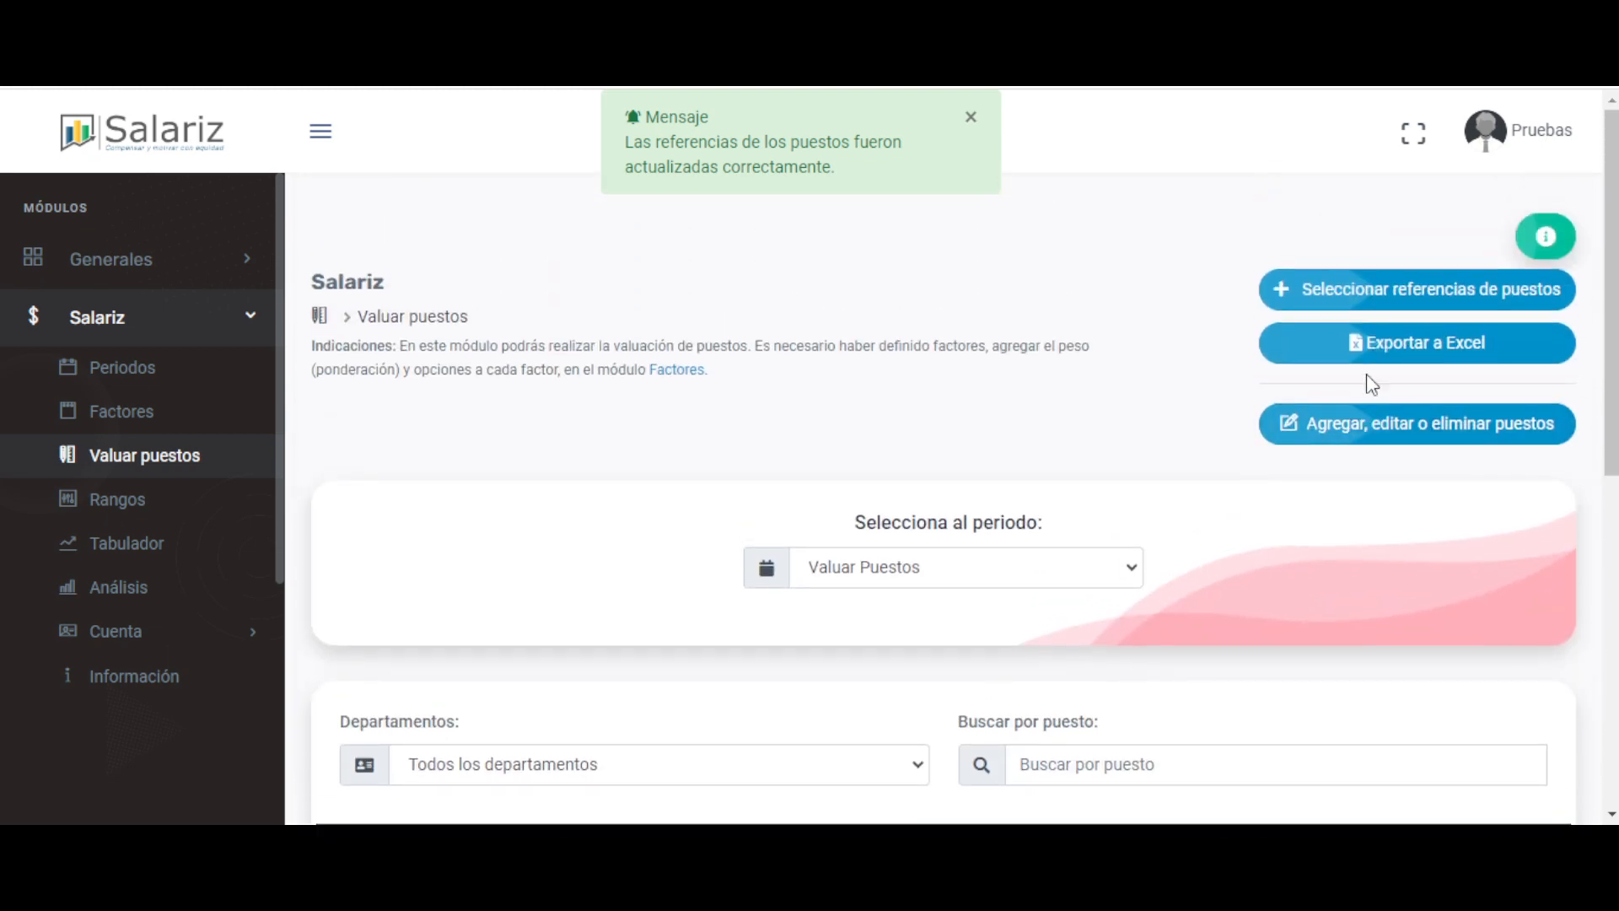
{"action": "left_click", "coordinate": [1356, 292]}
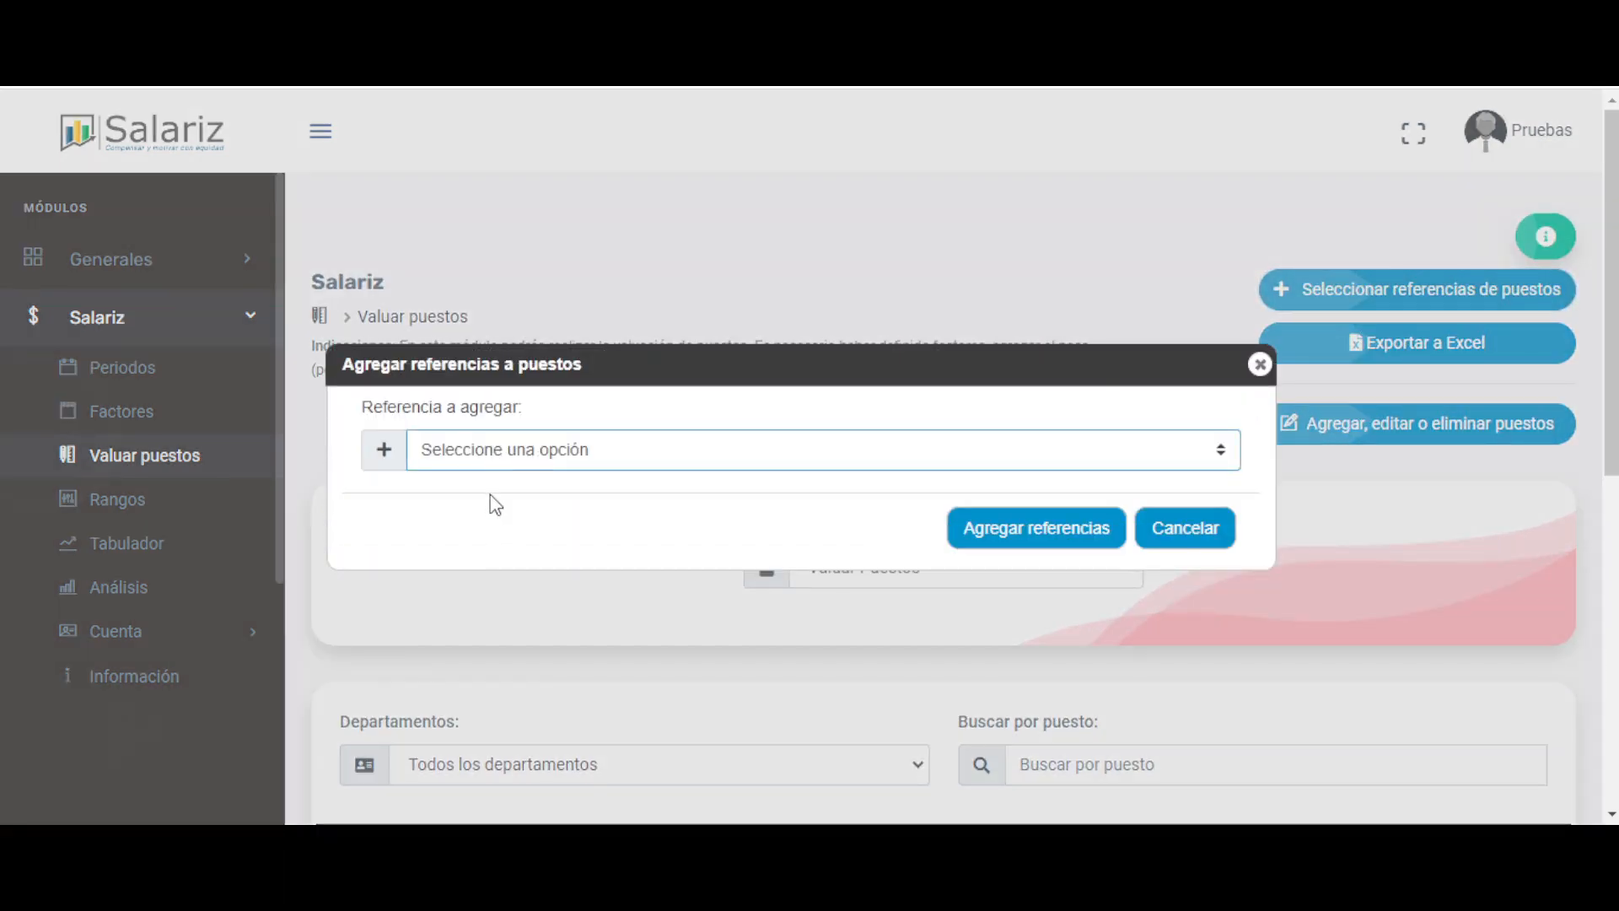
{"action": "left_click", "coordinate": [489, 508]}
{"action": "left_click", "coordinate": [516, 544]}
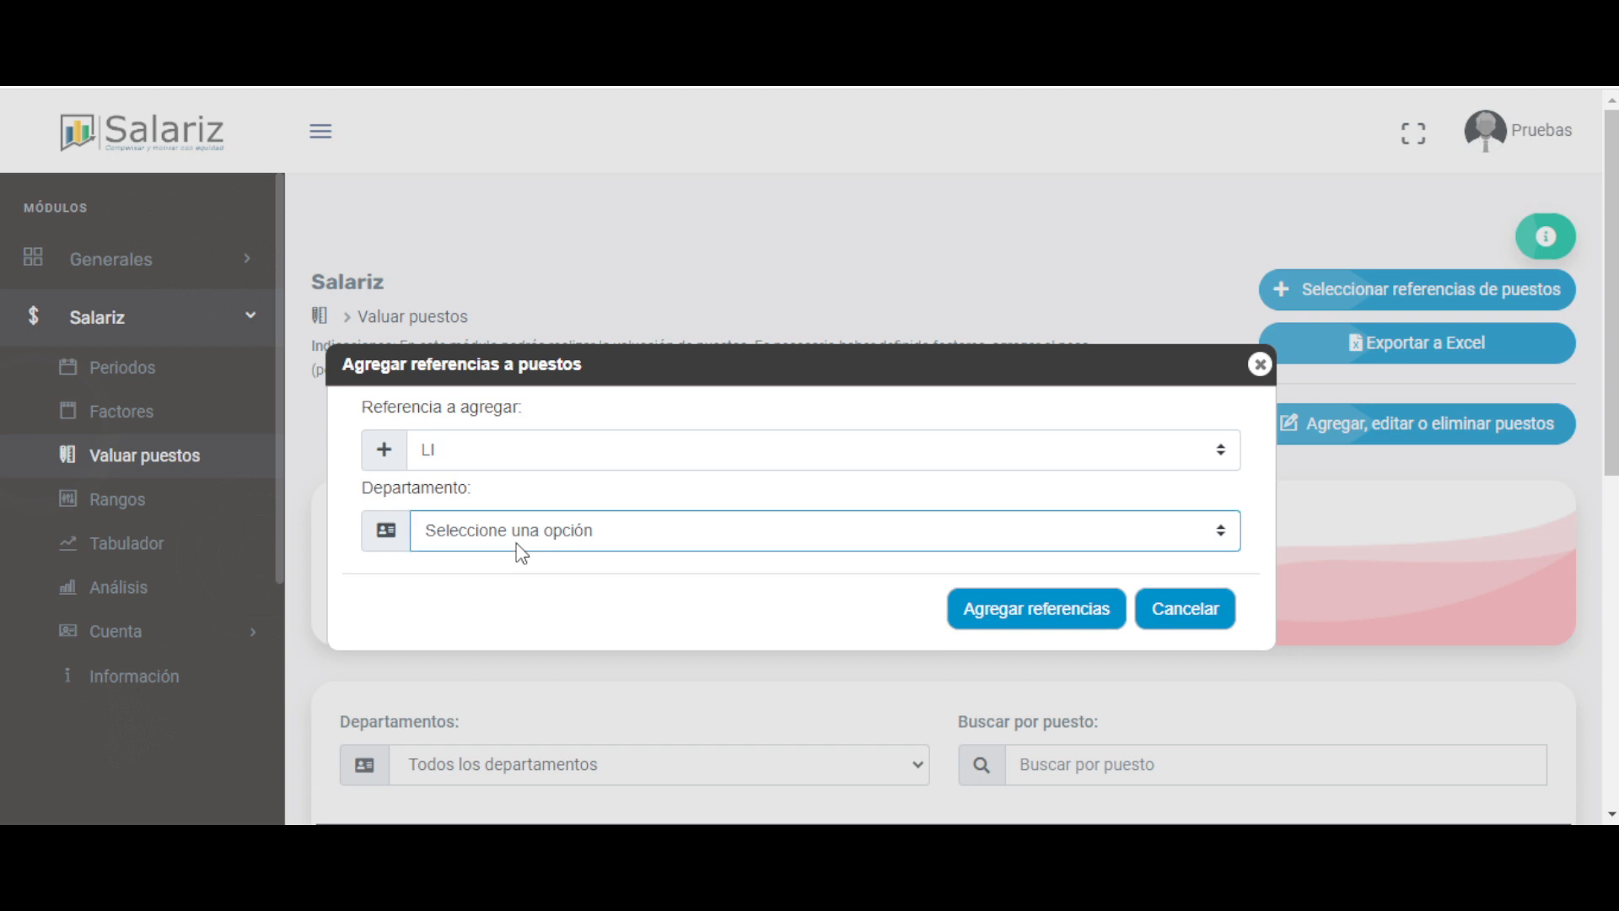
{"action": "left_click", "coordinate": [517, 605]}
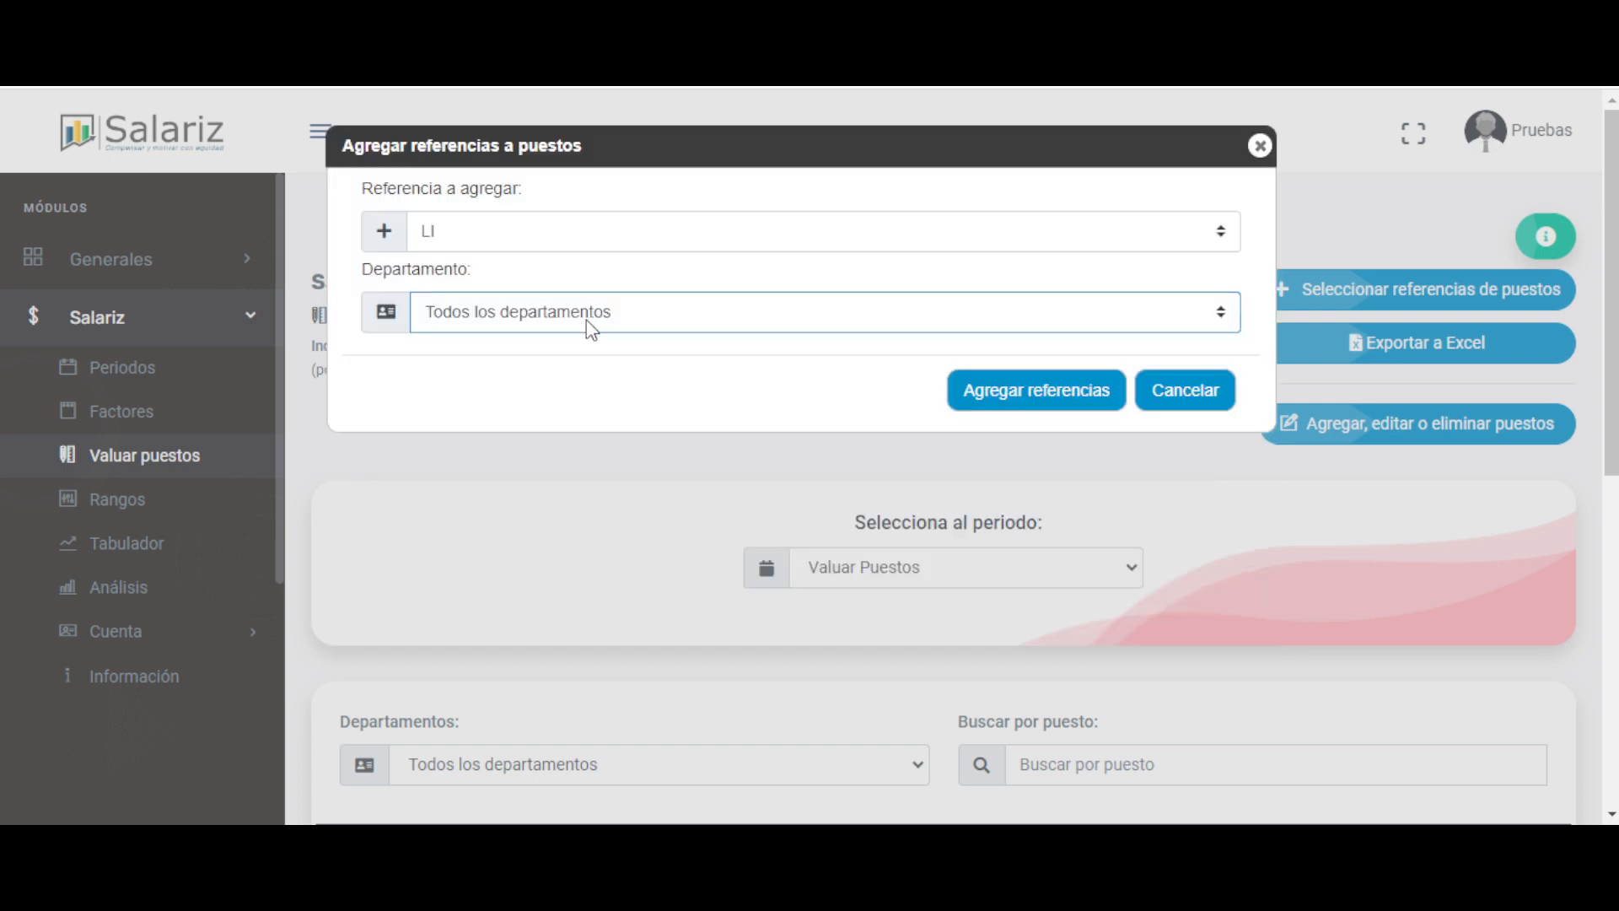
{"action": "scroll", "coordinate": [737, 487], "scroll_direction": "down", "scroll_amount": 2}
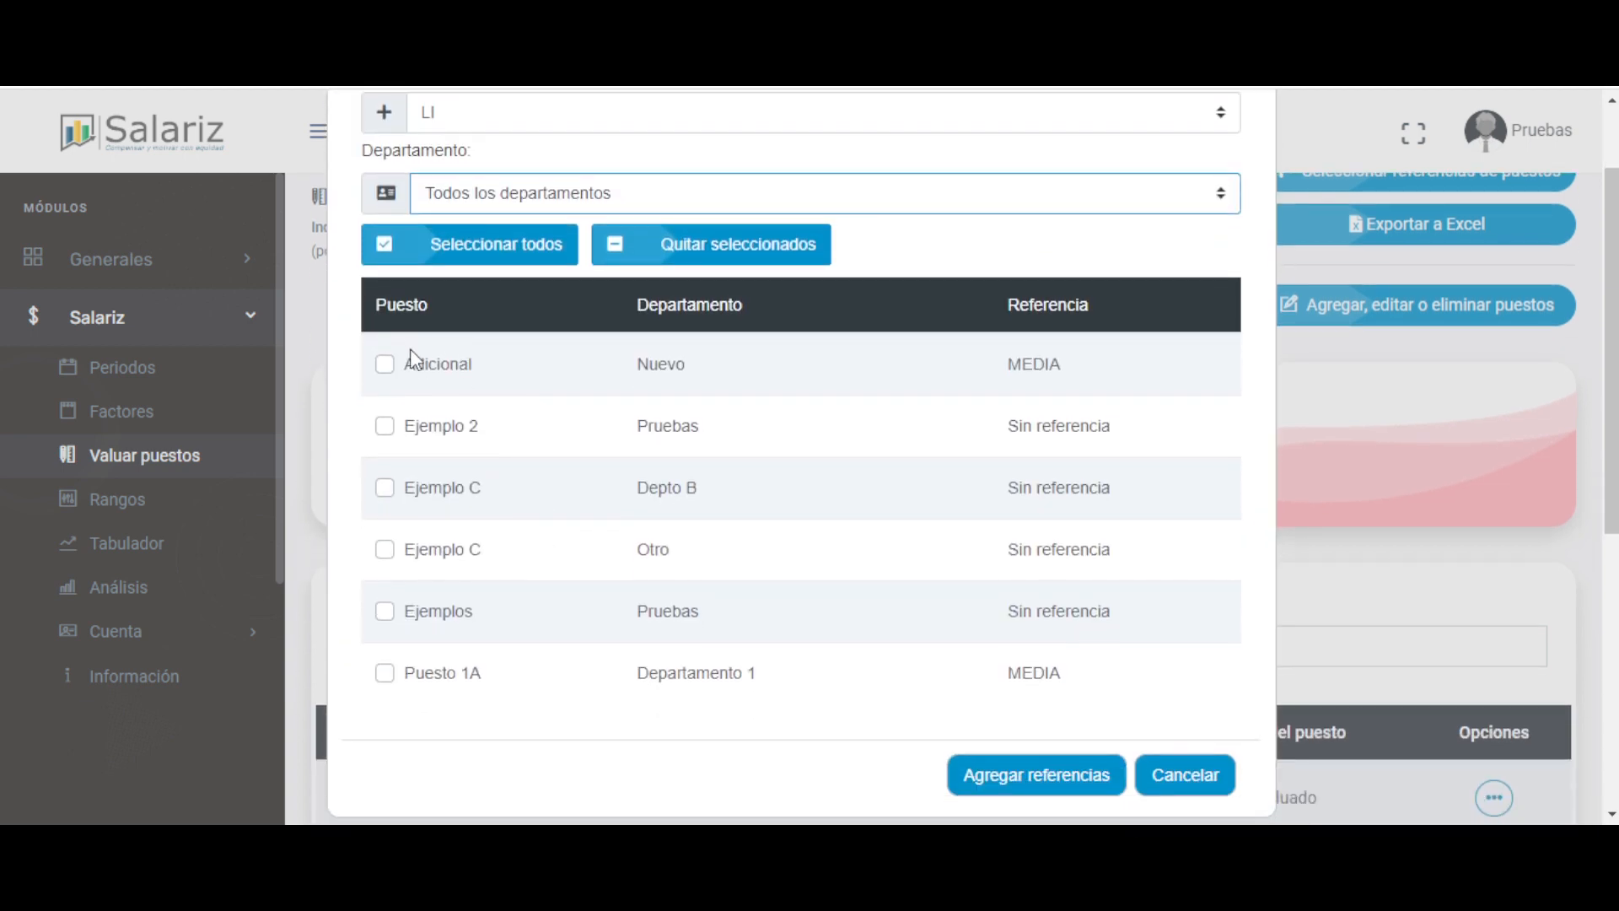
- Compare the current references of Adicional, Puesto 1A and Ejemplo 2 in the bulk assignment list
{"action": "left_click_drag", "start_coordinate": [415, 363], "coordinate": [472, 363]}
{"action": "left_click_drag", "start_coordinate": [403, 672], "coordinate": [495, 677]}
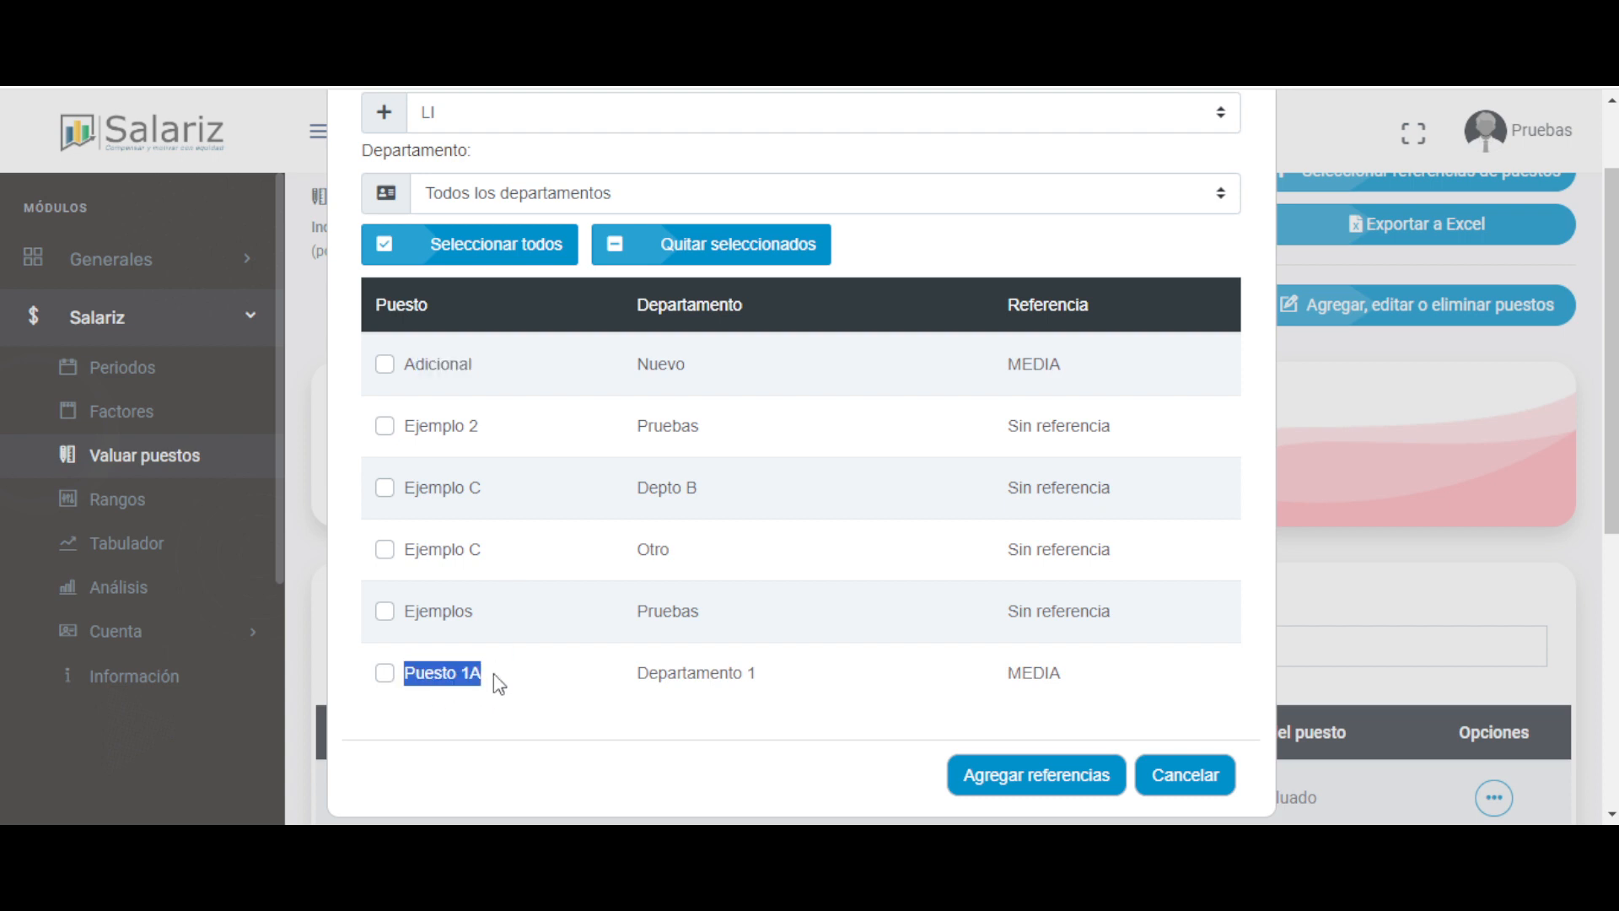
{"action": "double_click", "coordinate": [1026, 364]}
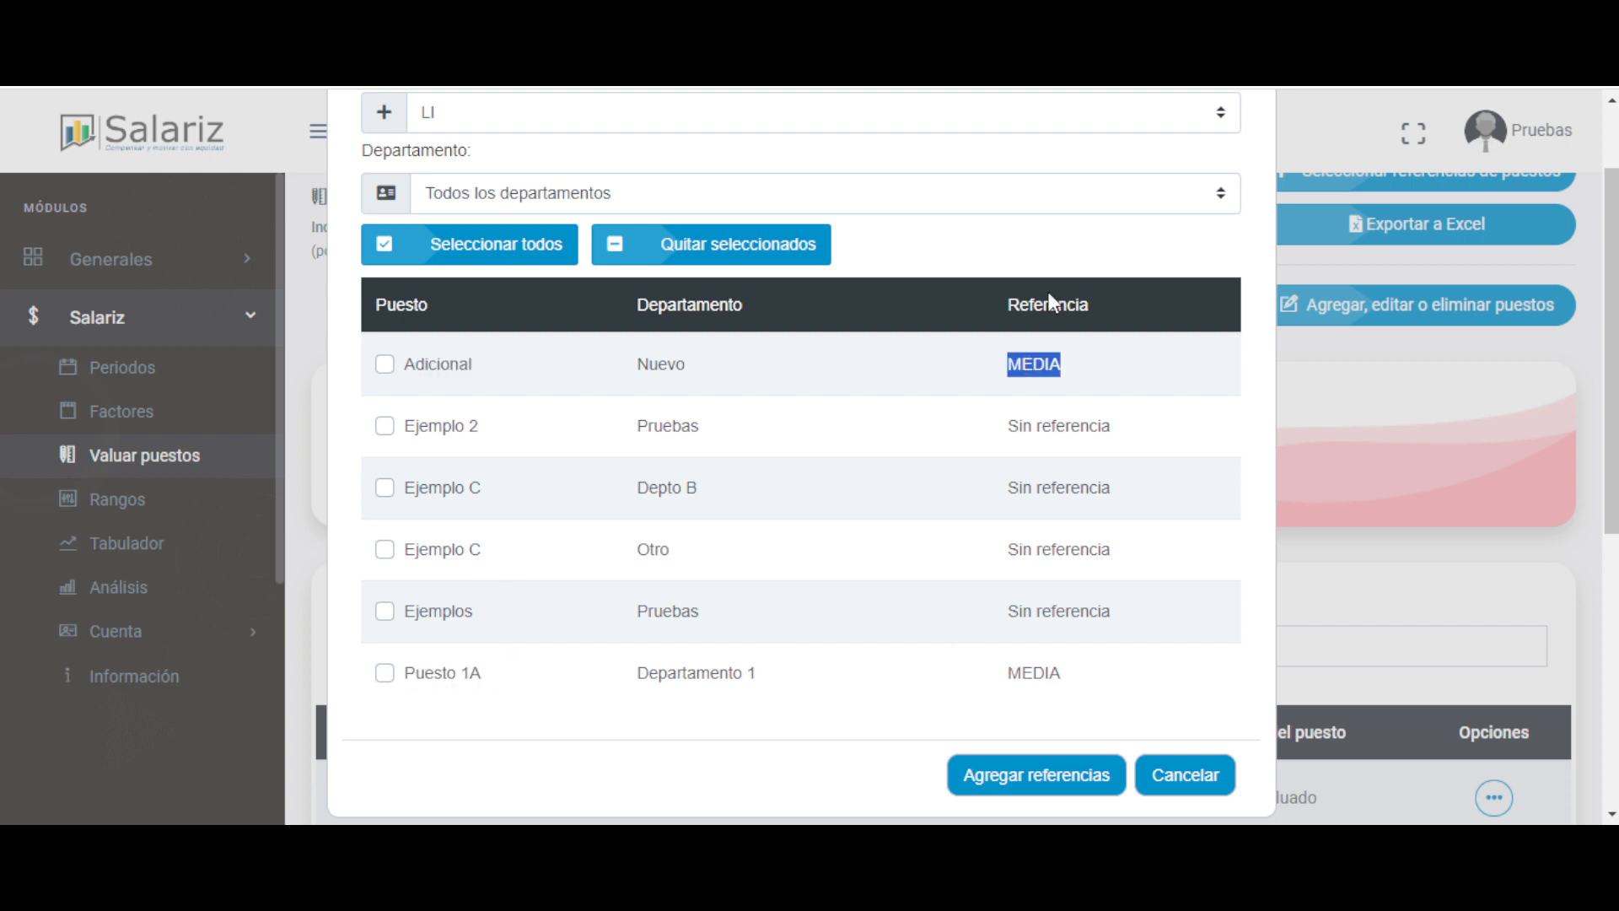
{"action": "double_click", "coordinate": [1051, 303]}
{"action": "double_click", "coordinate": [1045, 363]}
{"action": "left_click_drag", "start_coordinate": [1005, 430], "coordinate": [1122, 438]}
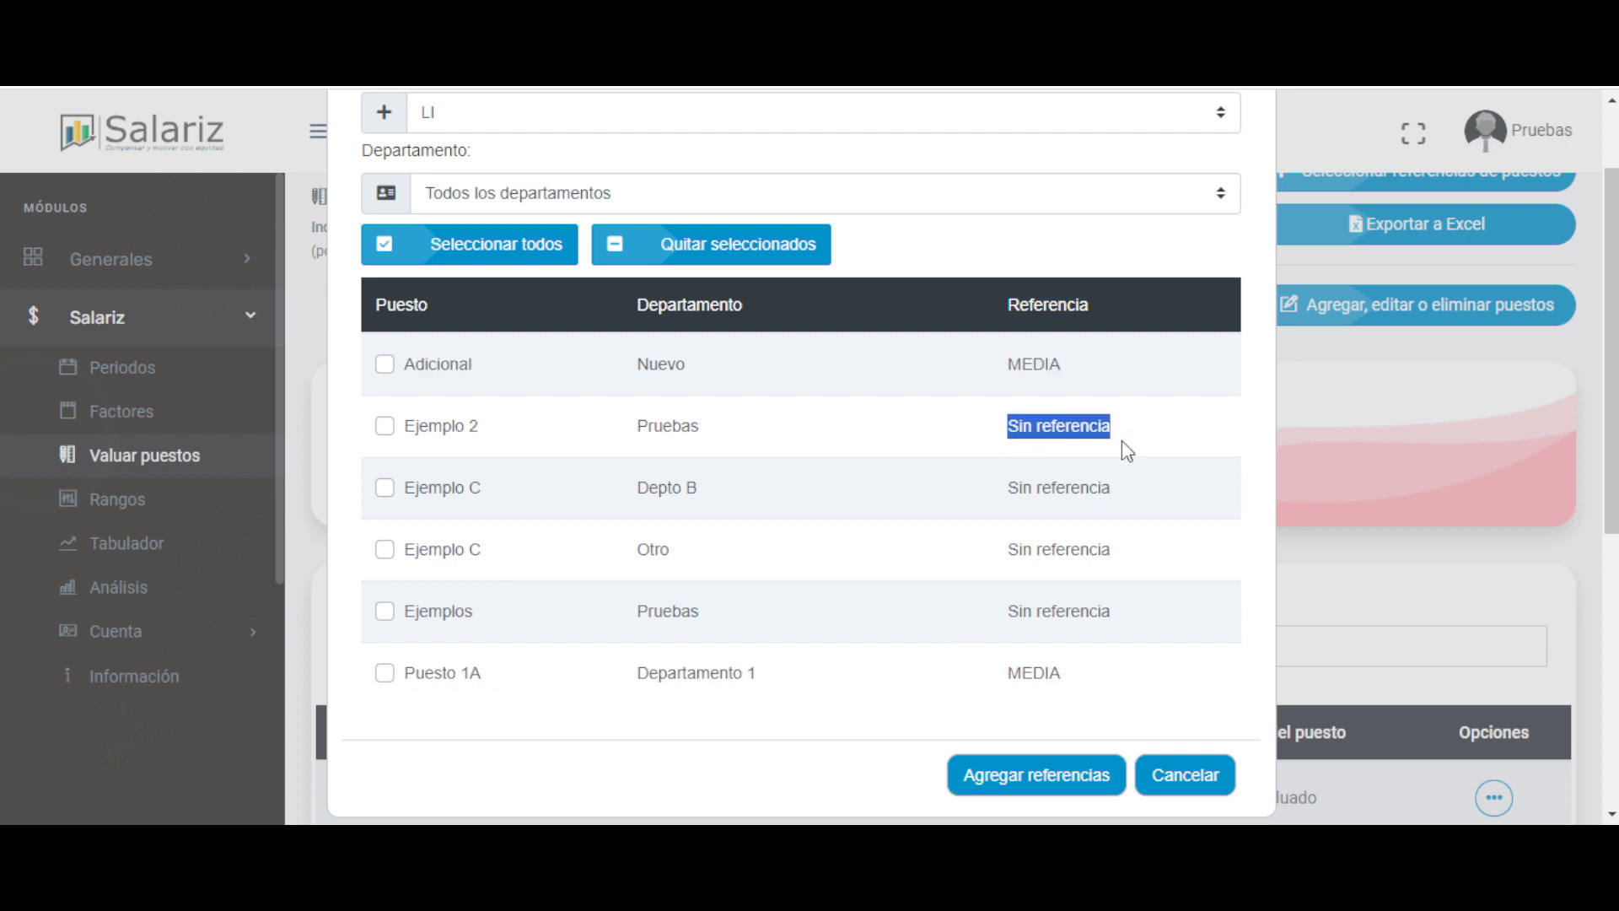
{"action": "double_click", "coordinate": [1029, 365]}
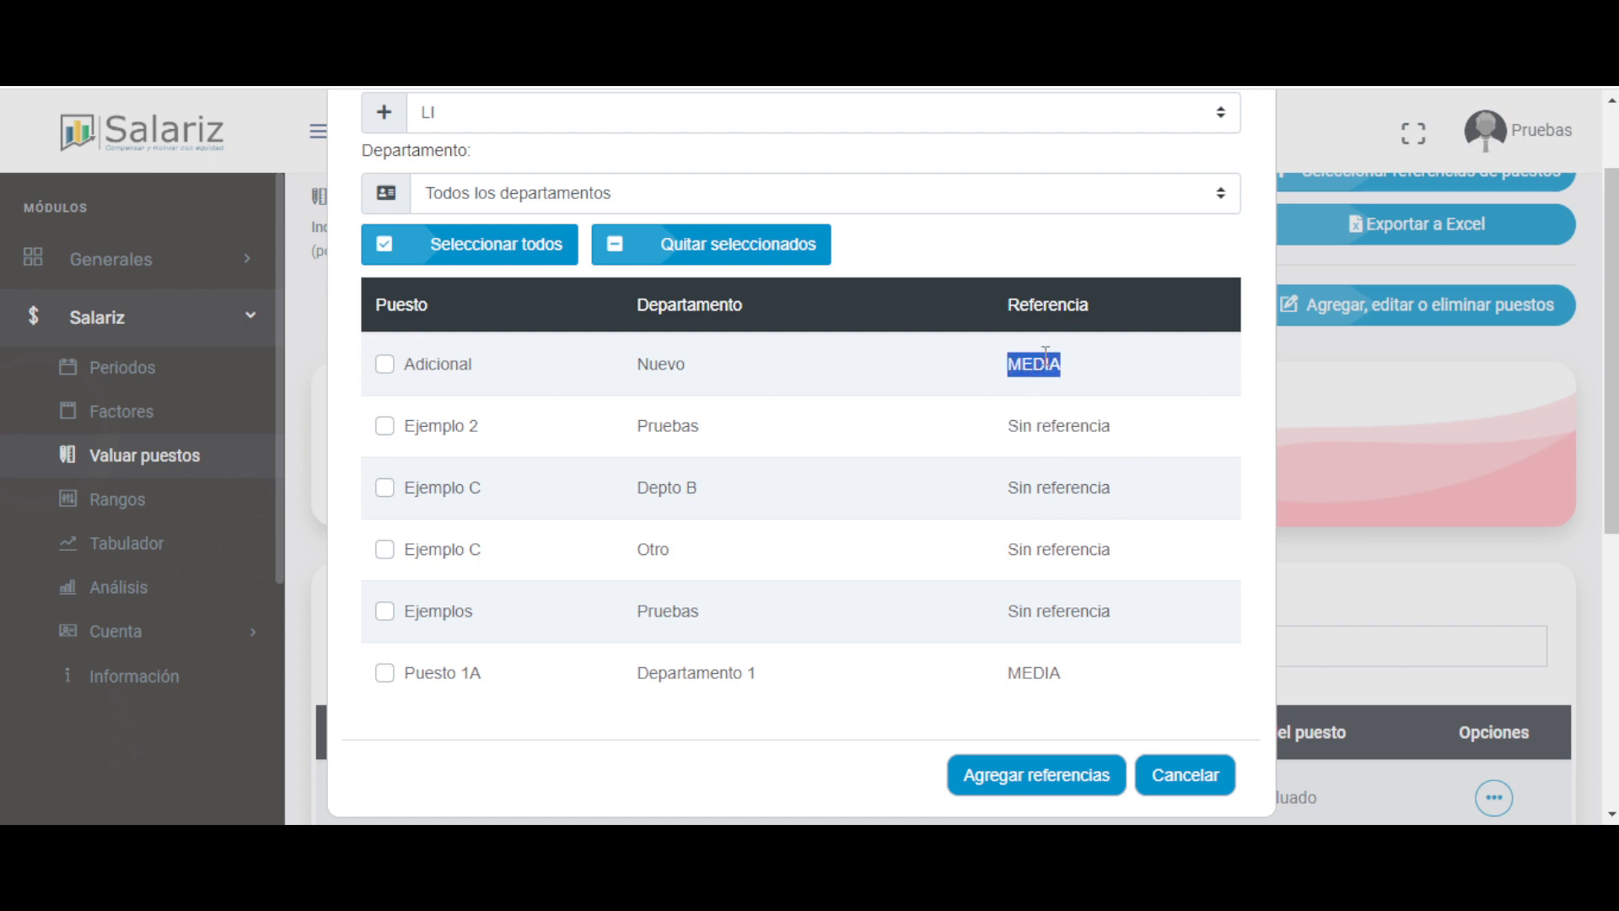
- Restrict the list to the Pruebas department, select all its positions, add reference LI and check the result
{"action": "scroll", "coordinate": [883, 499], "scroll_direction": "up", "scroll_amount": 2}
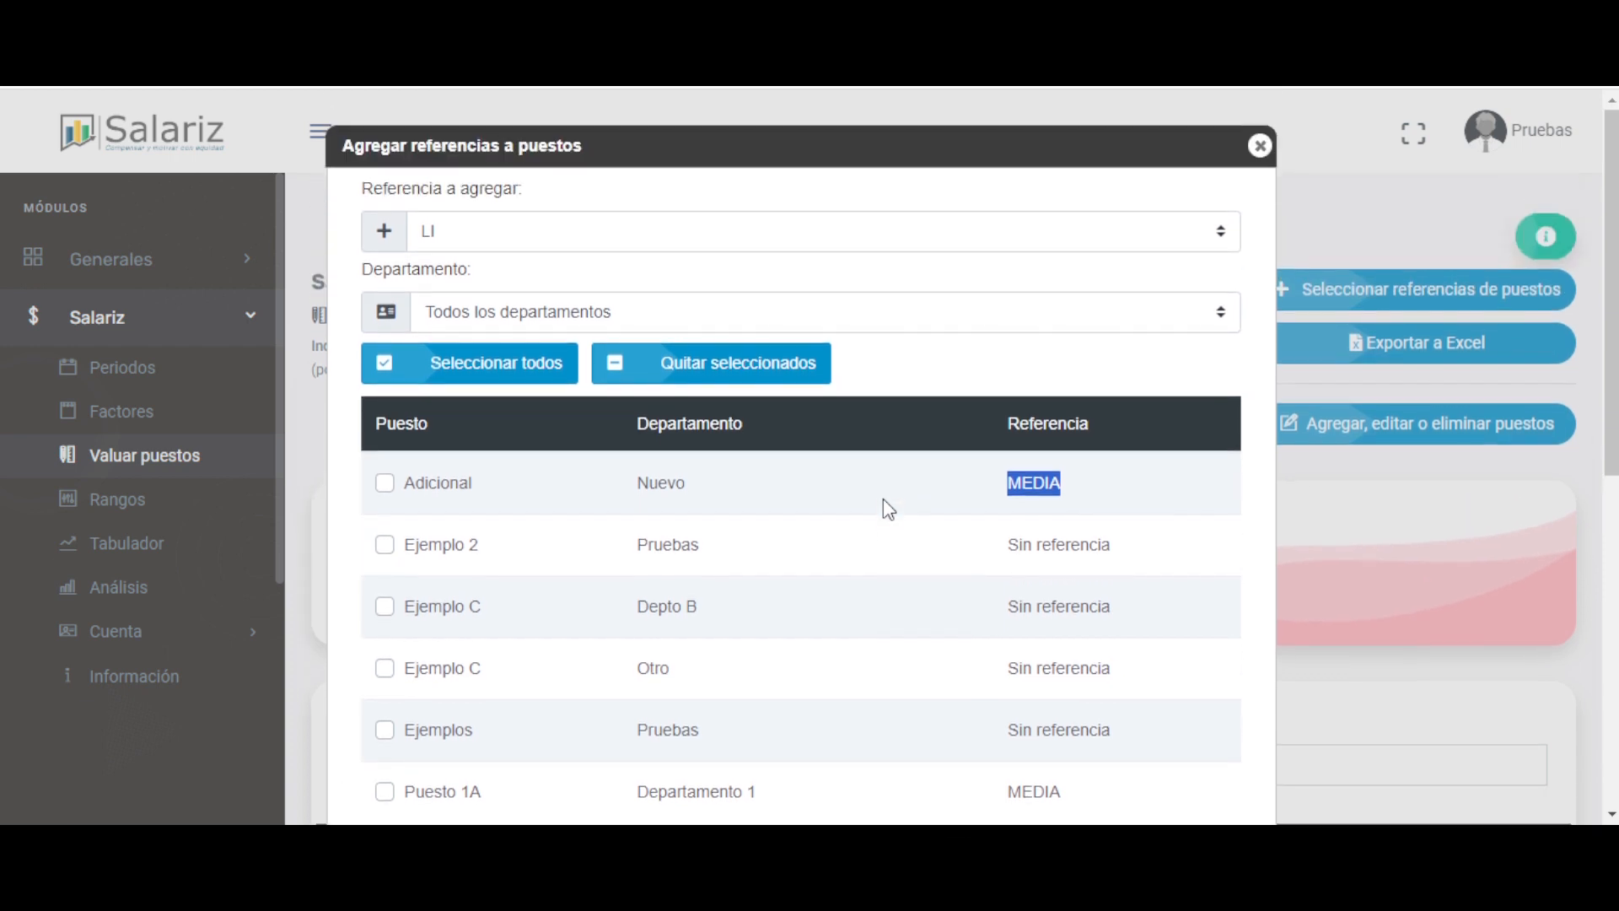
{"action": "left_click", "coordinate": [528, 317]}
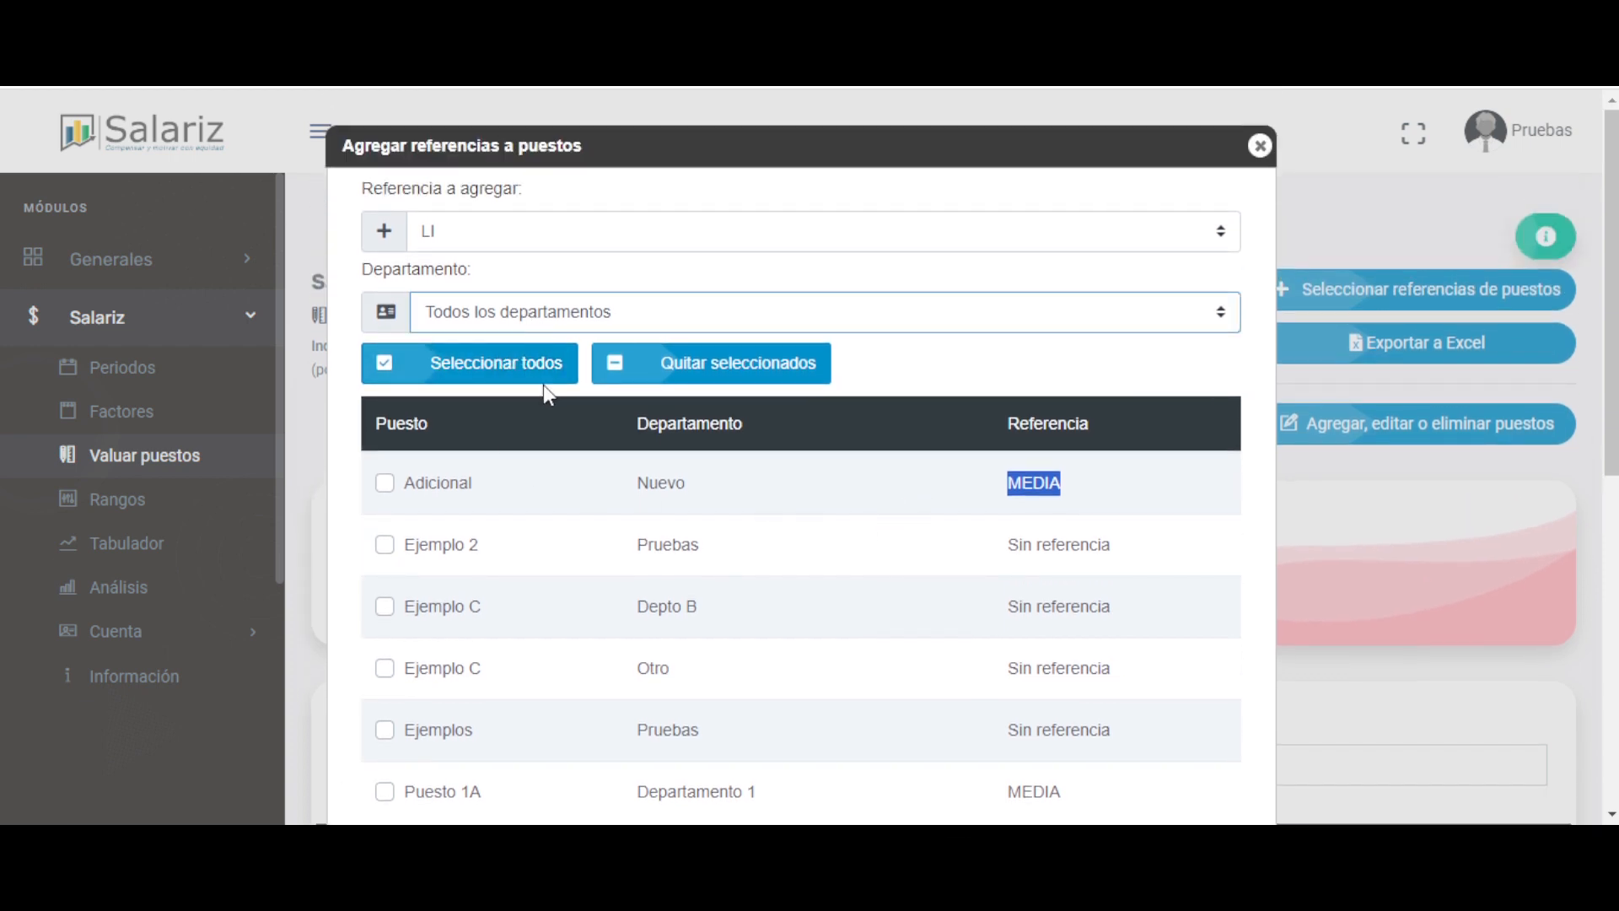
{"action": "left_click", "coordinate": [536, 476]}
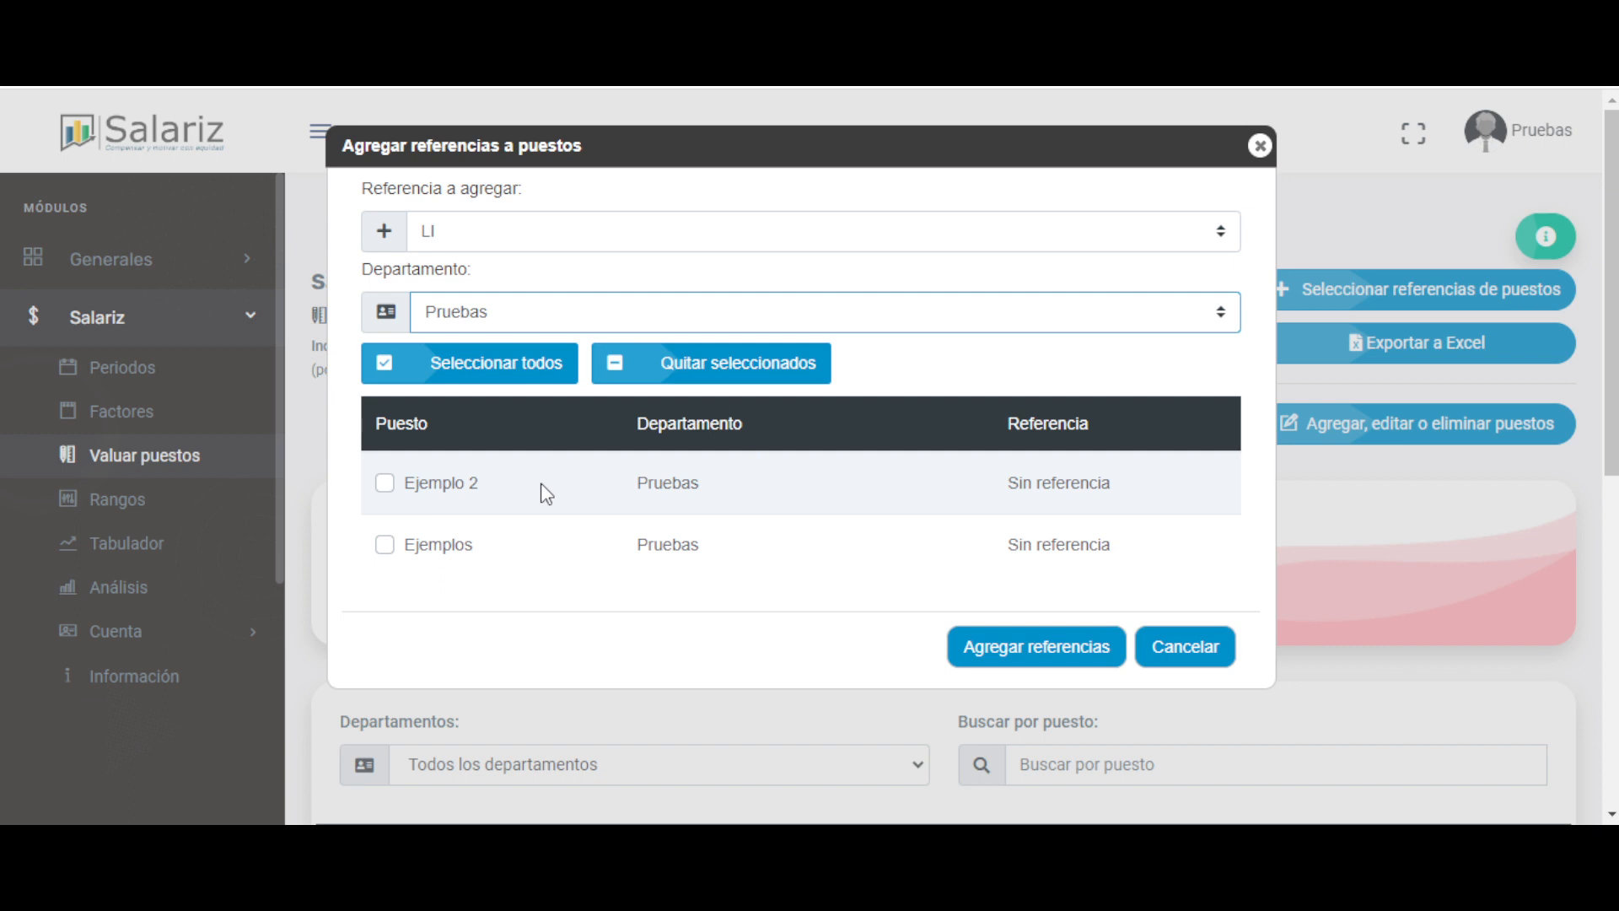
{"action": "triple_click", "coordinate": [992, 490]}
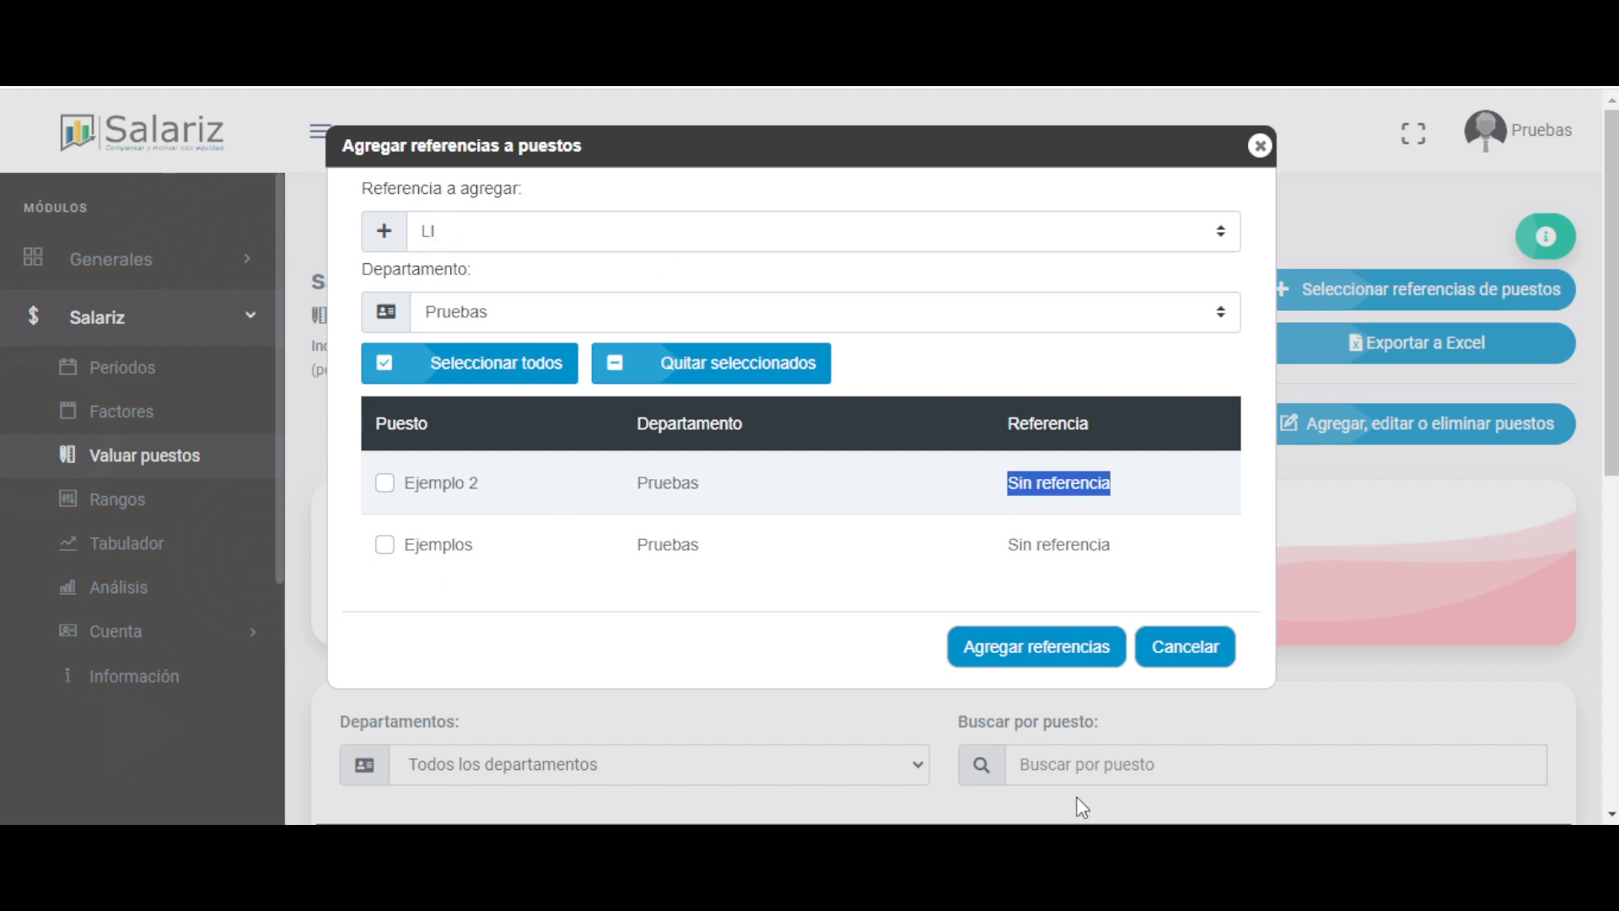
{"action": "left_click", "coordinate": [477, 371]}
{"action": "left_click", "coordinate": [1035, 656]}
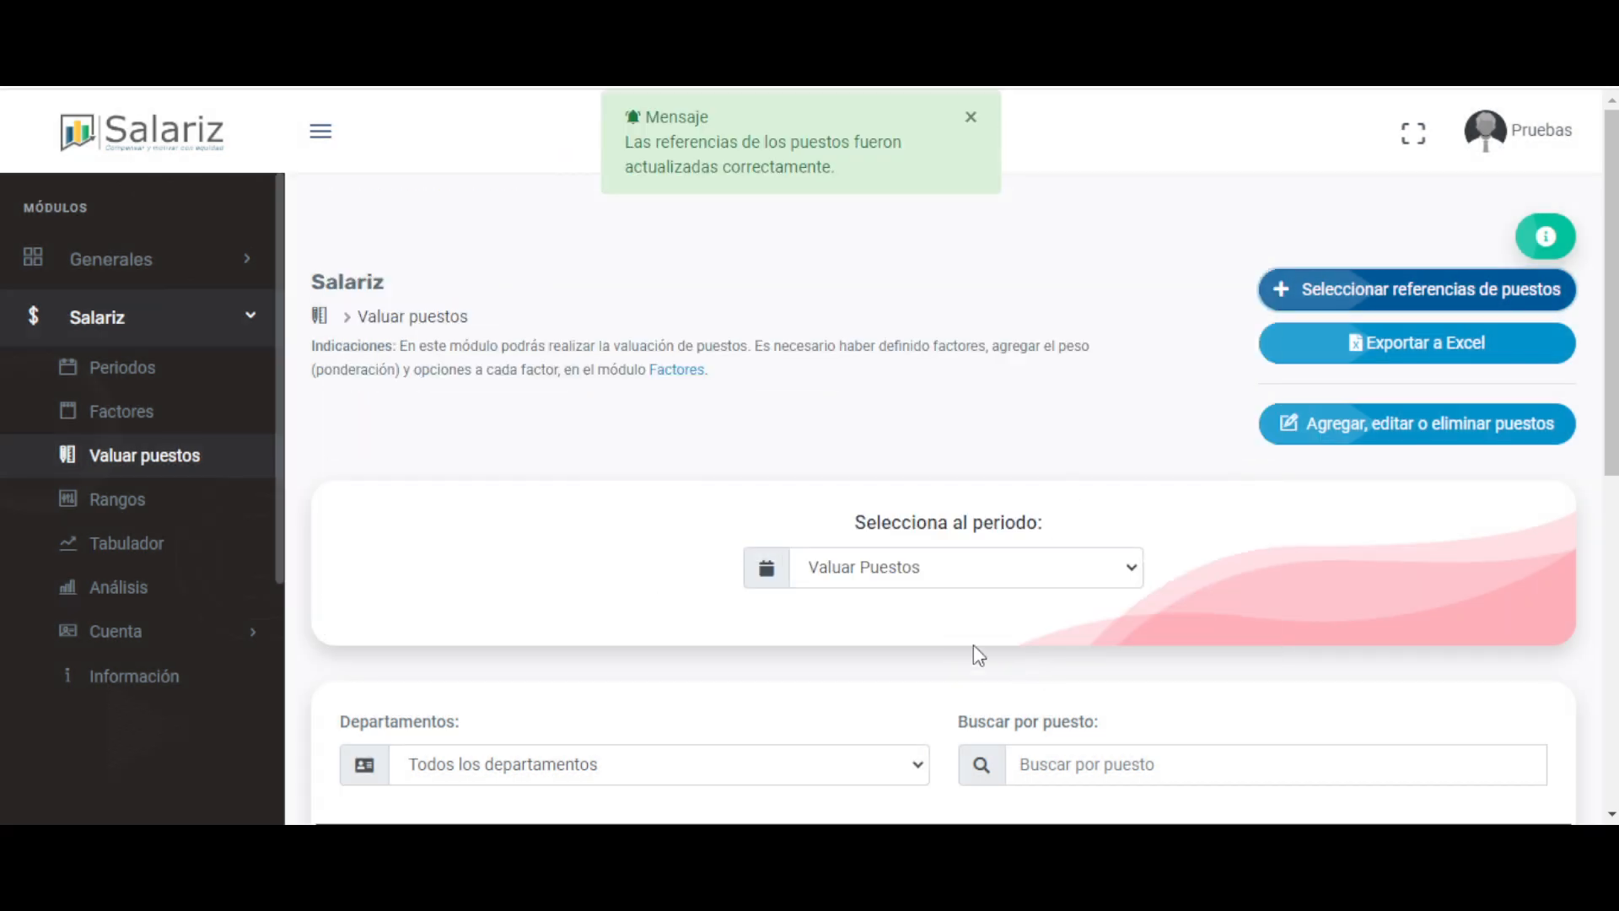
{"action": "scroll", "coordinate": [973, 644], "scroll_direction": "down", "scroll_amount": 5}
{"action": "triple_click", "coordinate": [868, 573]}
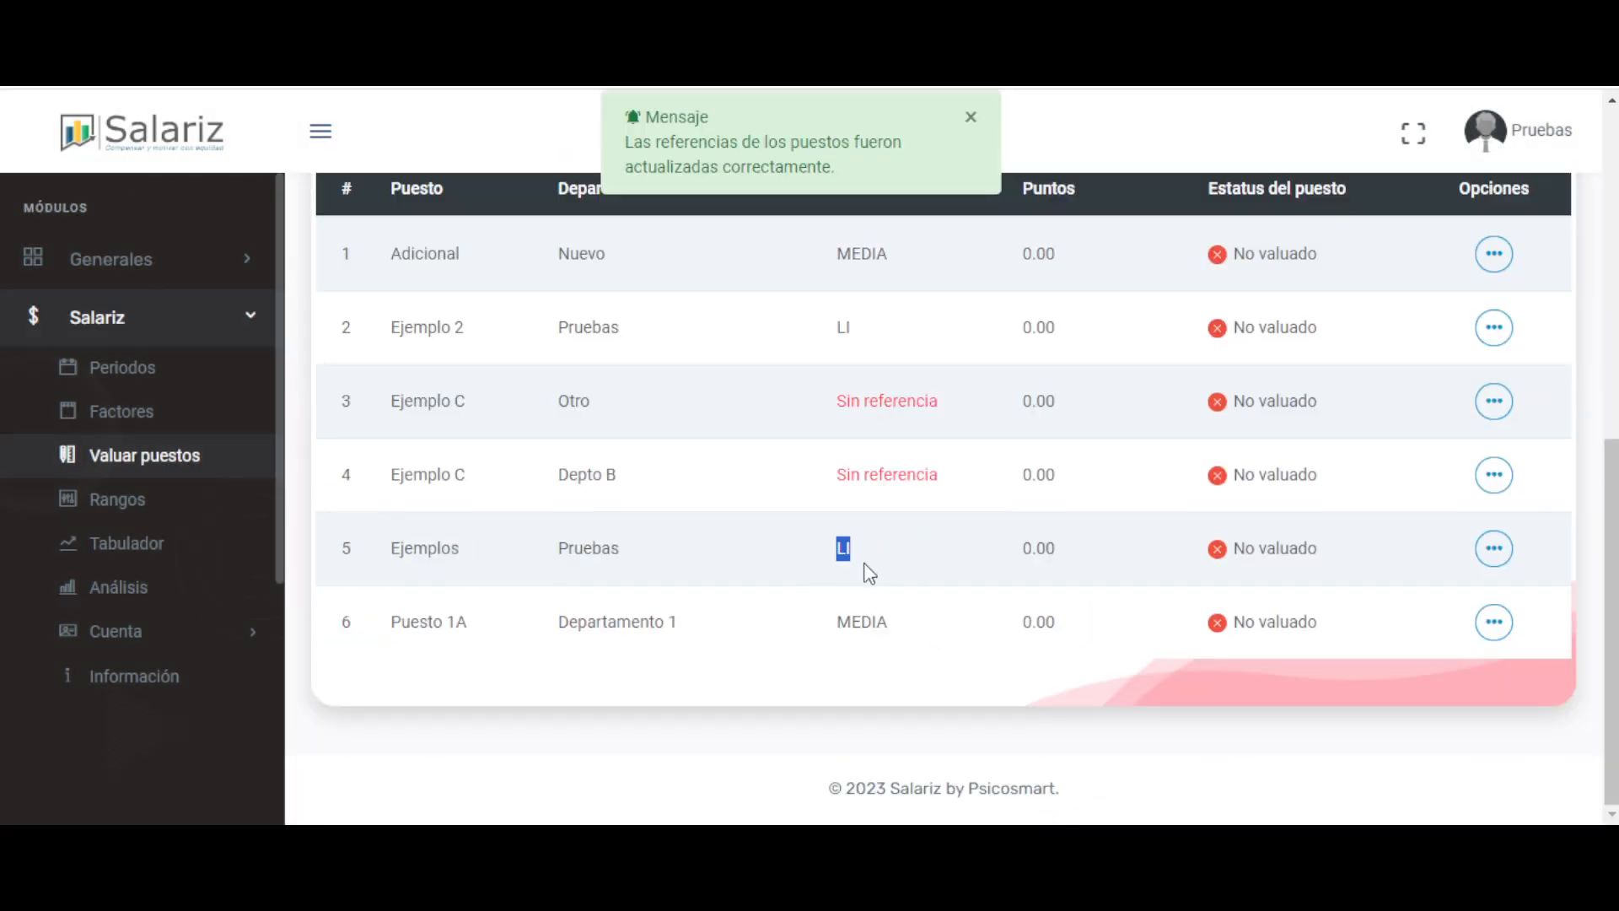
- Check the references assigned to the Pruebas department positions in the positions list
{"action": "triple_click", "coordinate": [871, 329]}
{"action": "scroll", "coordinate": [936, 620], "scroll_direction": "up", "scroll_amount": 5}
{"action": "scroll", "coordinate": [936, 619], "scroll_direction": "down", "scroll_amount": 5}
{"action": "left_click", "coordinate": [937, 611]}
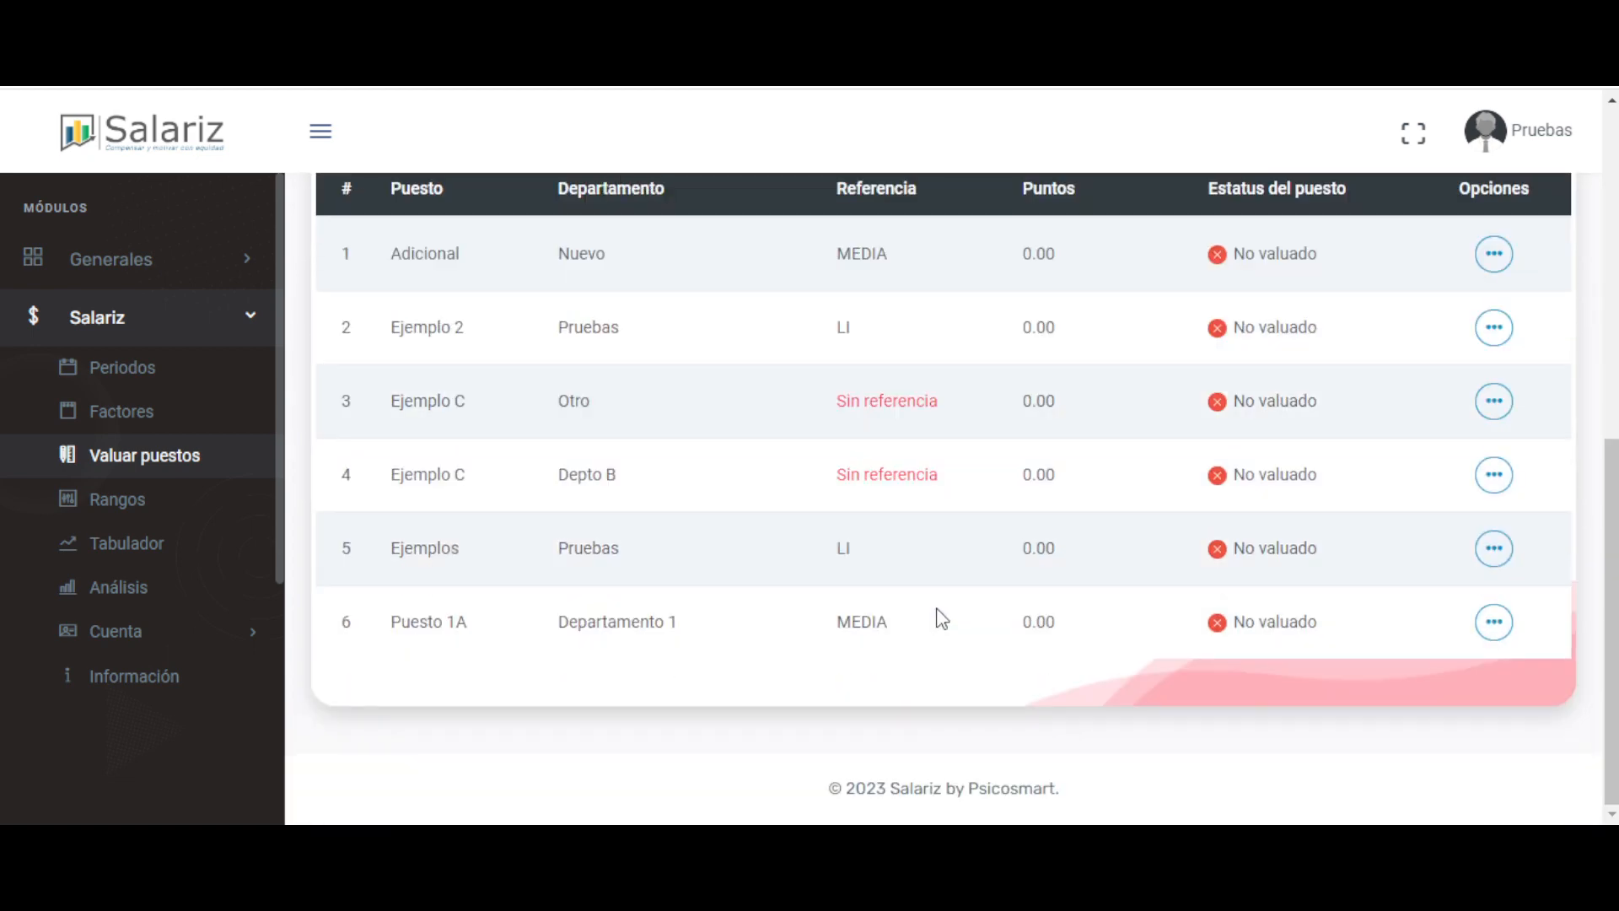
{"action": "scroll", "coordinate": [936, 603], "scroll_direction": "up", "scroll_amount": 5}
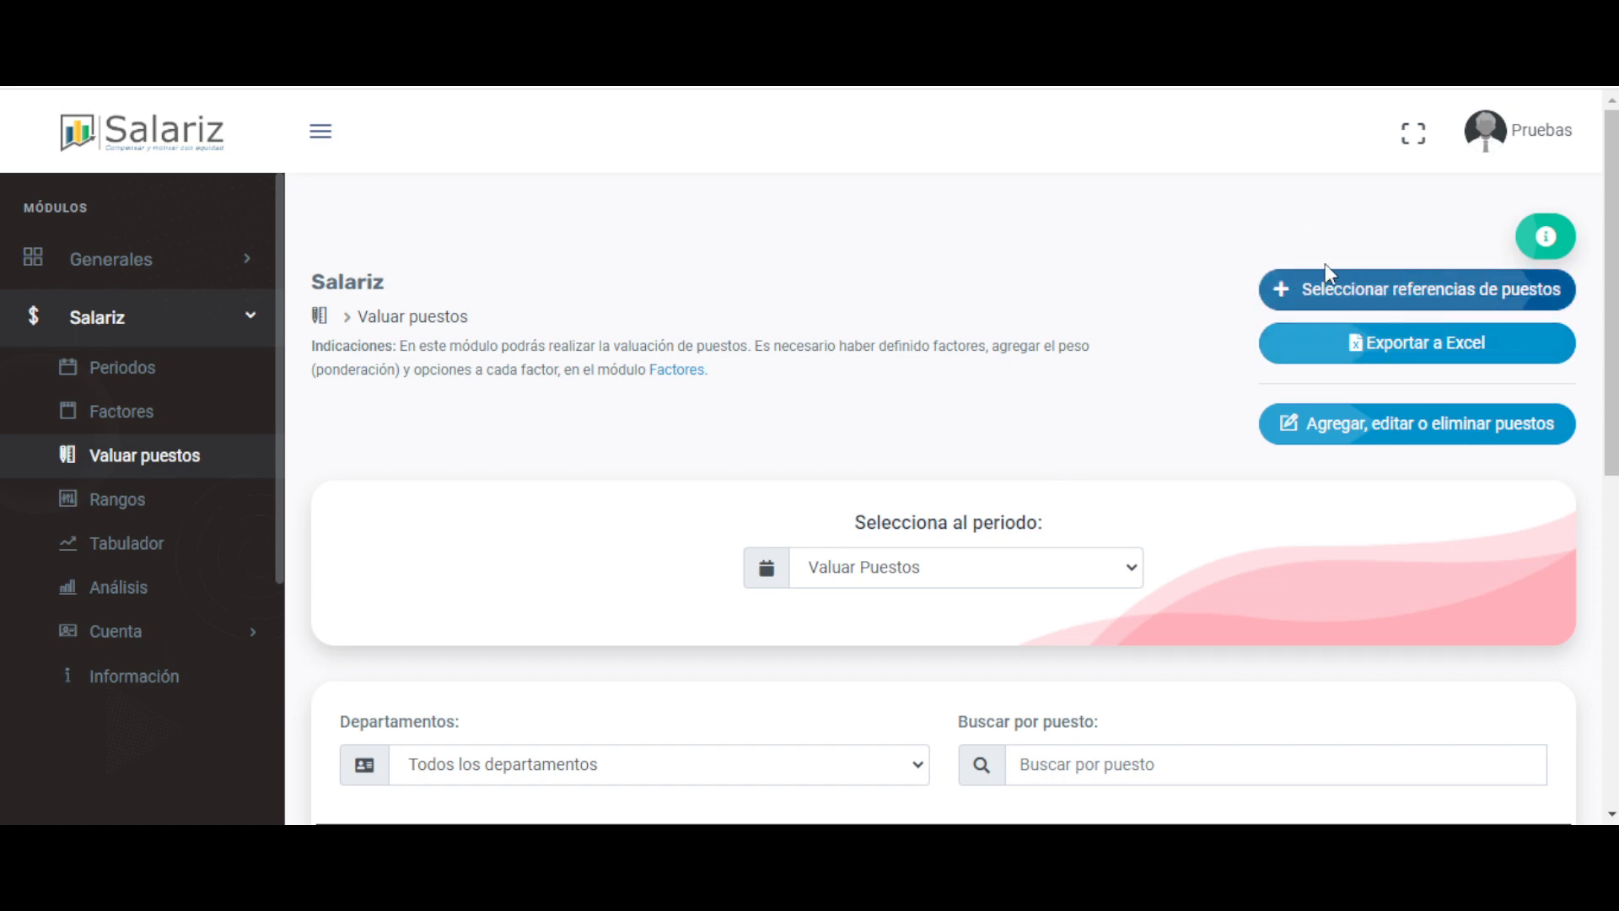
{"action": "scroll", "coordinate": [1178, 426], "scroll_direction": "down", "scroll_amount": 7}
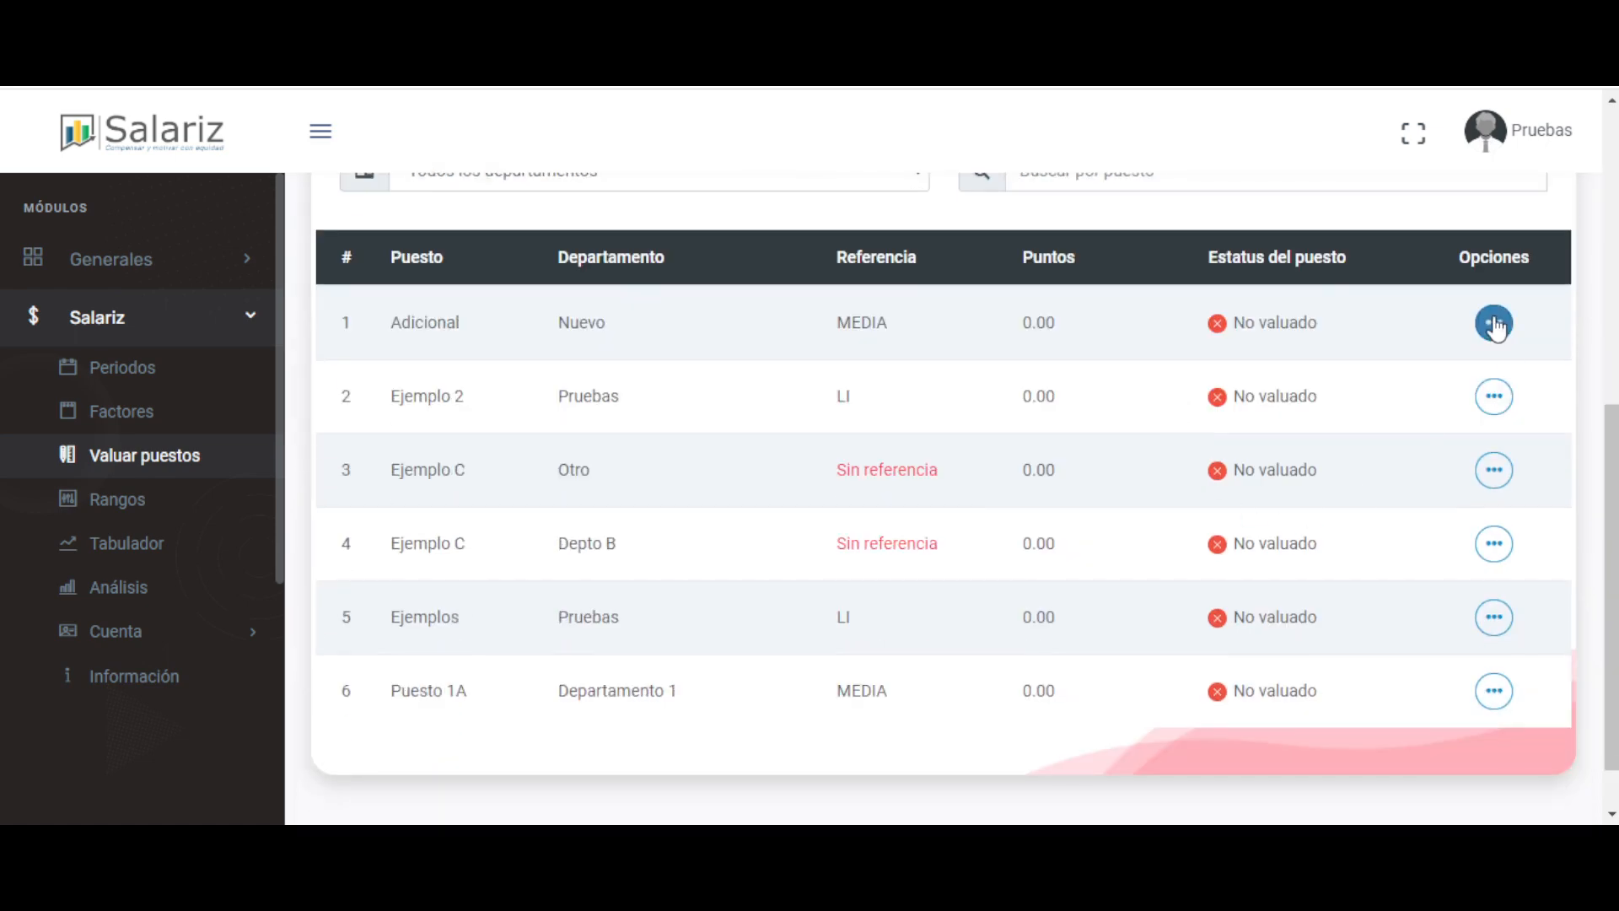
- Open the valuation of the Adicional position
{"action": "left_click", "coordinate": [1494, 620]}
{"action": "left_click_drag", "start_coordinate": [386, 329], "coordinate": [518, 344]}
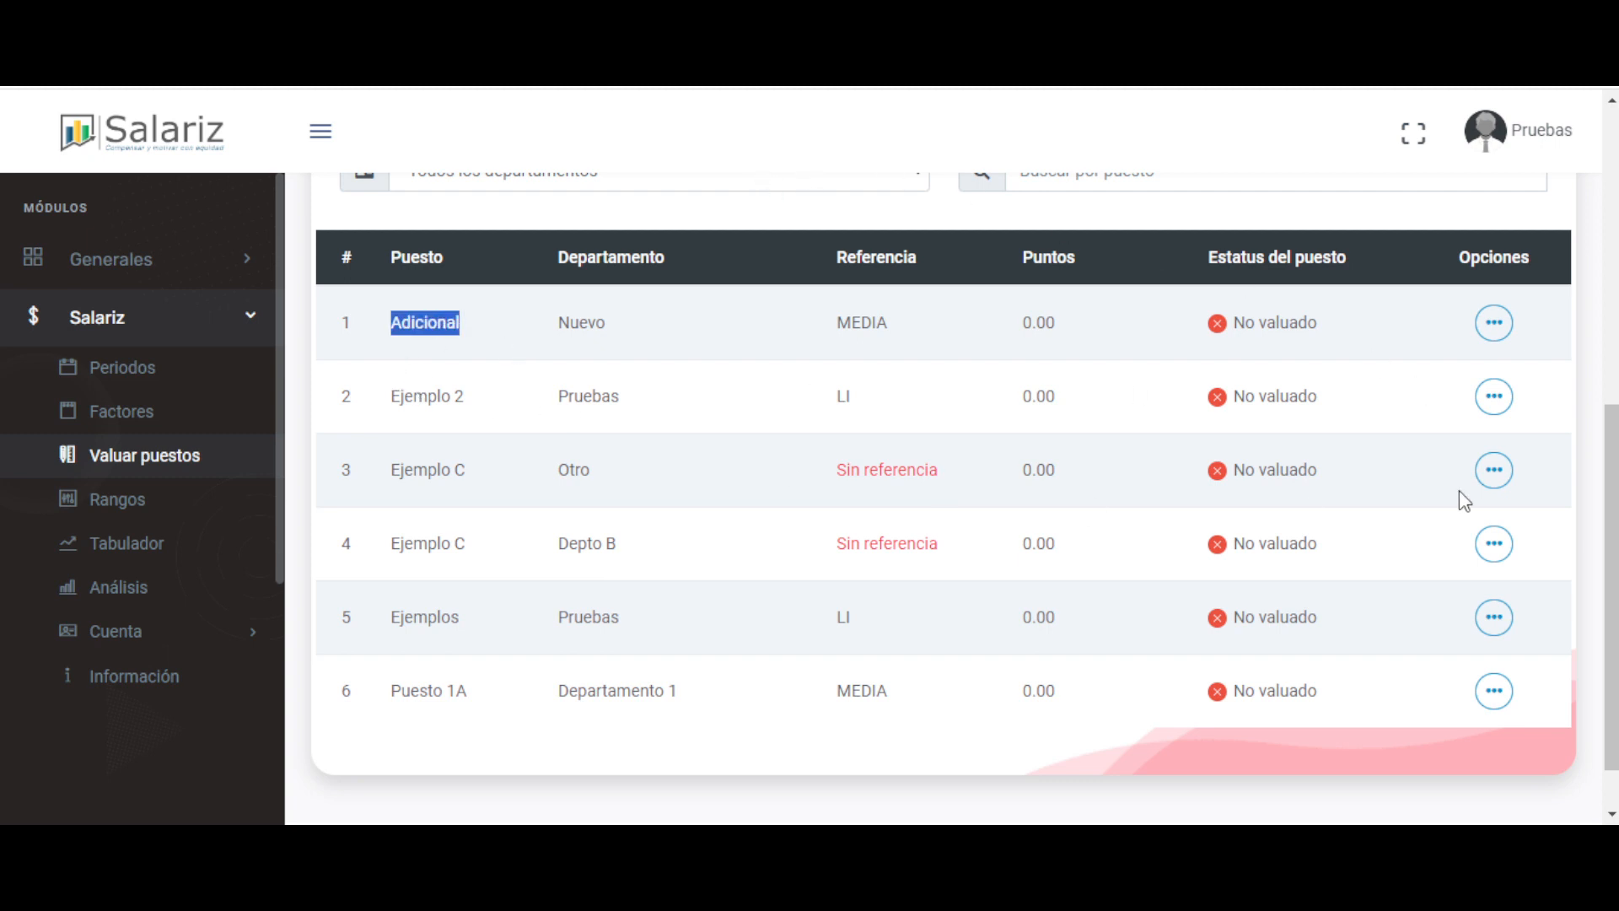
{"action": "left_click", "coordinate": [1494, 323]}
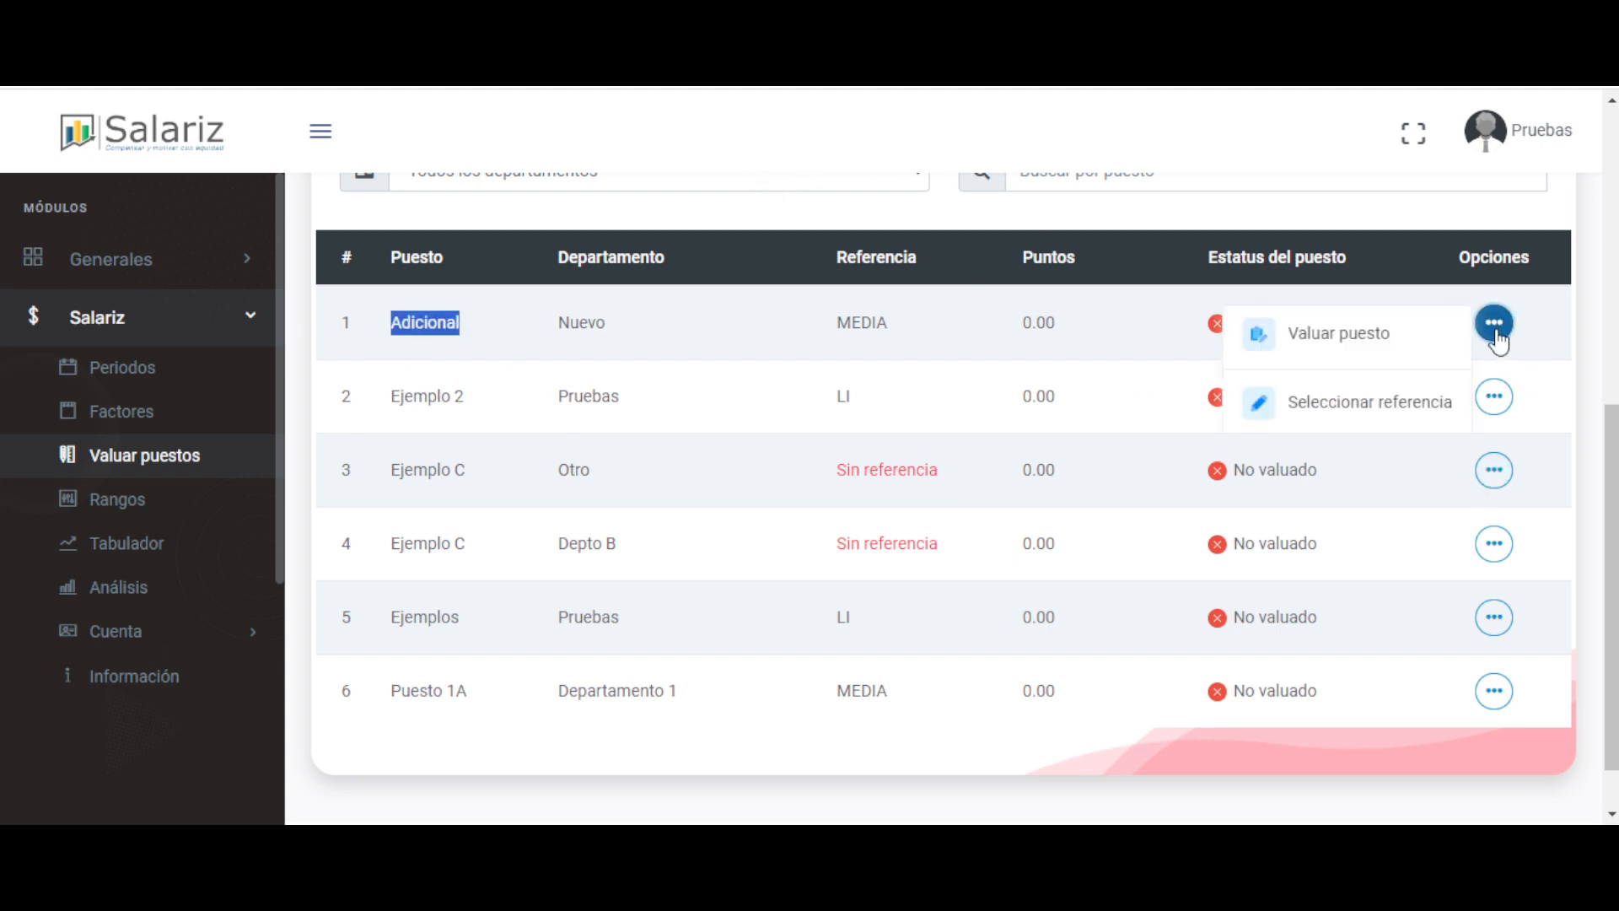
{"action": "left_click", "coordinate": [1348, 333]}
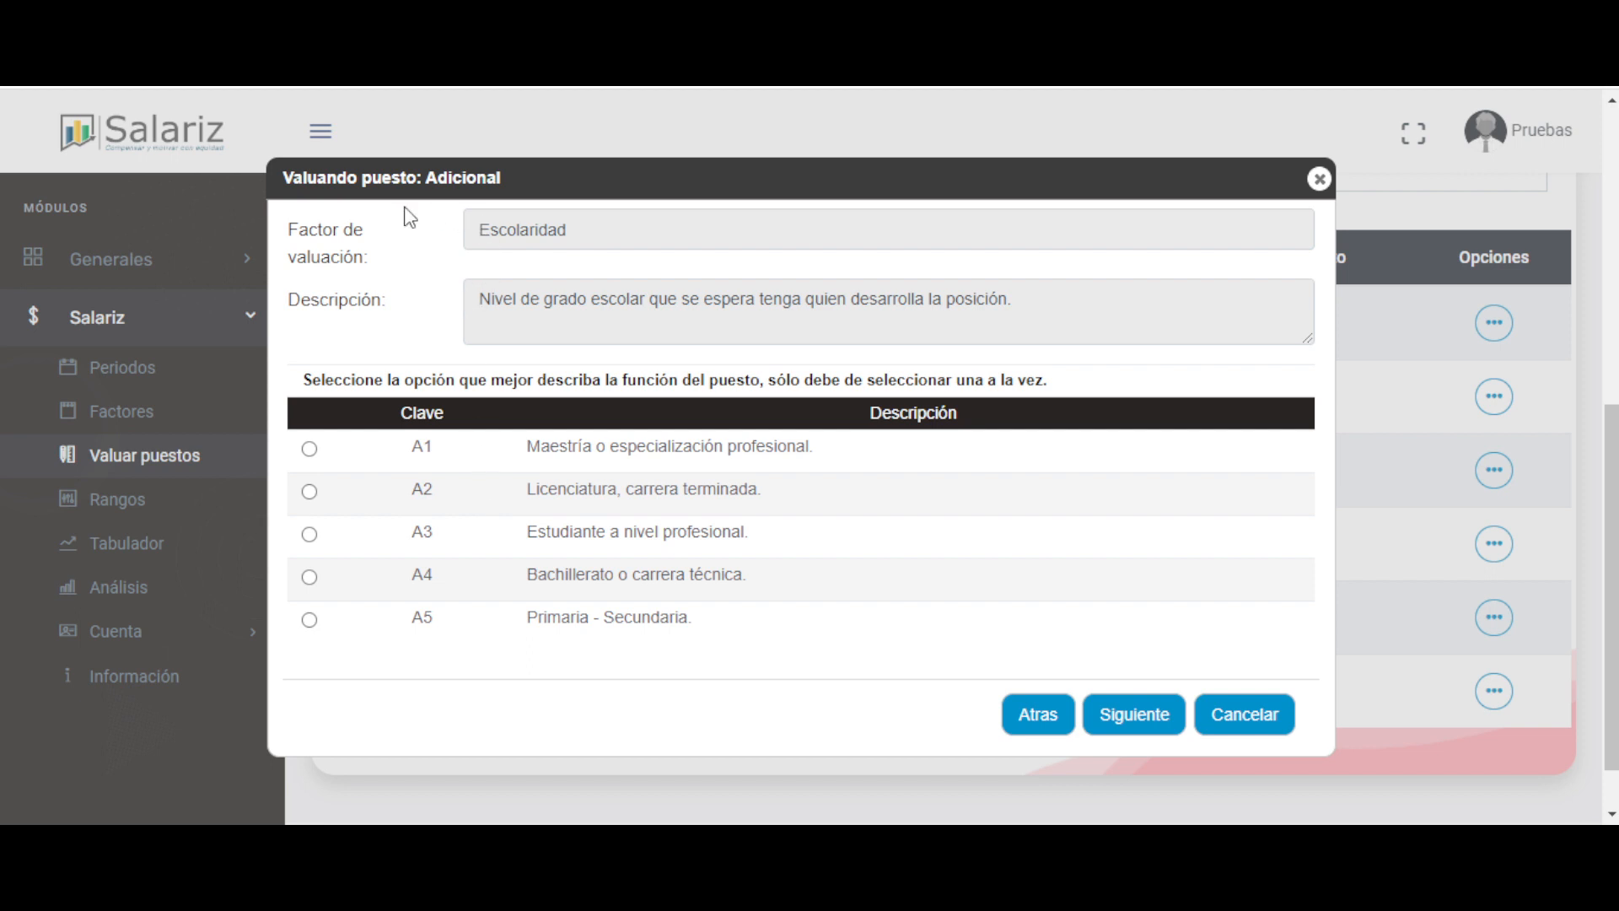
- Examine the Escolaridad valuation factor, its description and the option descriptions offered for the Adicional position
{"action": "left_click_drag", "start_coordinate": [405, 217], "coordinate": [559, 238]}
{"action": "double_click", "coordinate": [547, 234]}
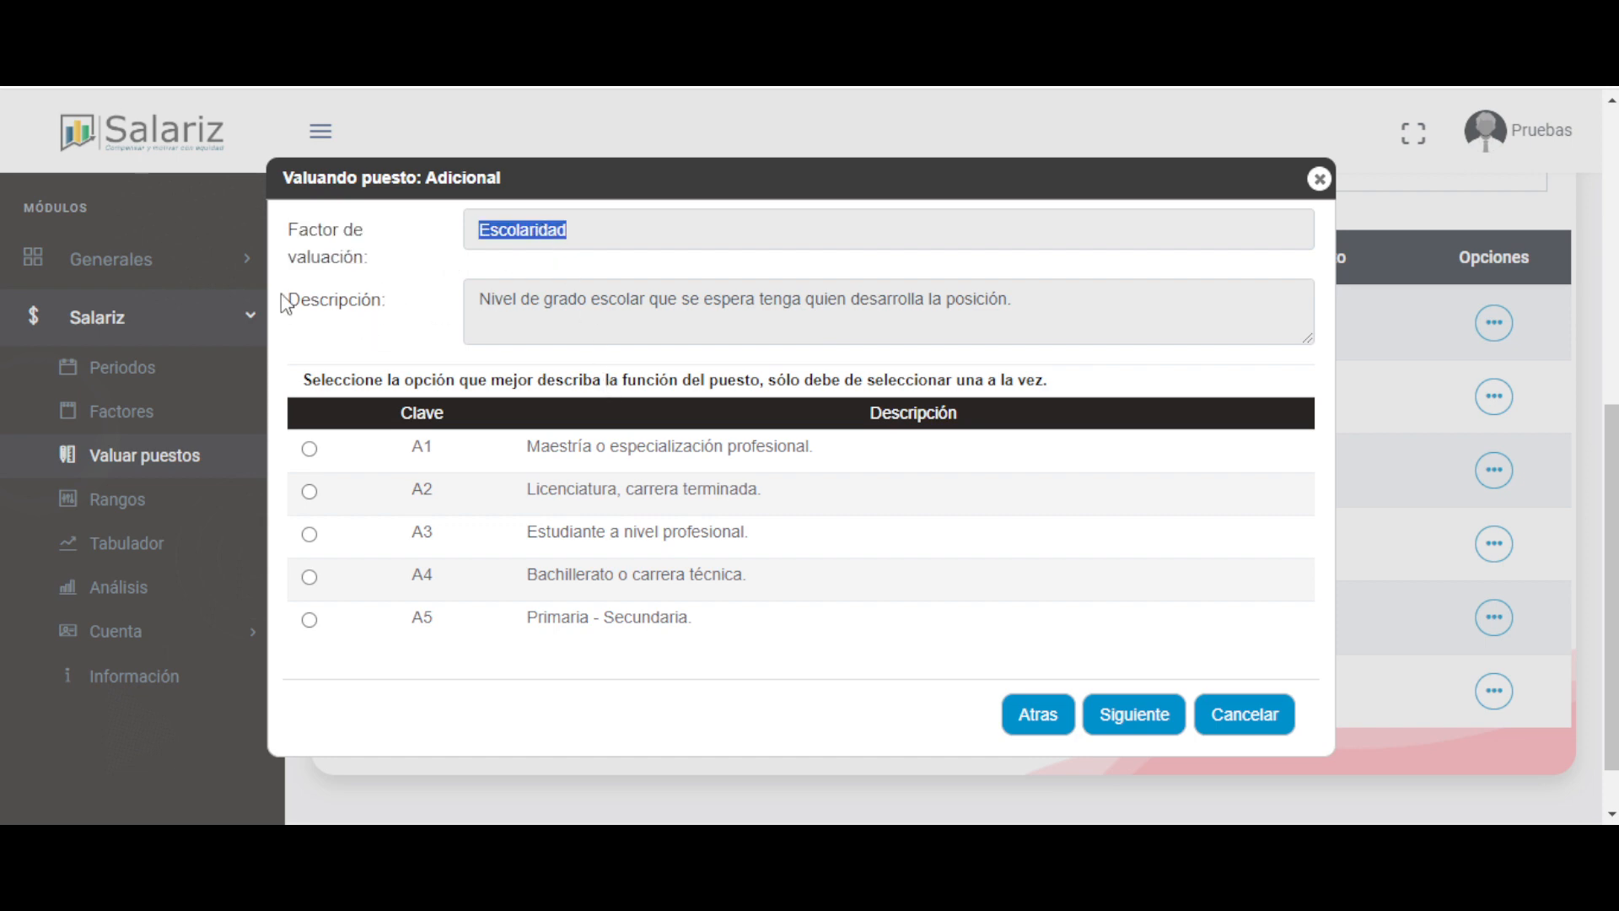
{"action": "left_click_drag", "start_coordinate": [286, 301], "coordinate": [383, 314]}
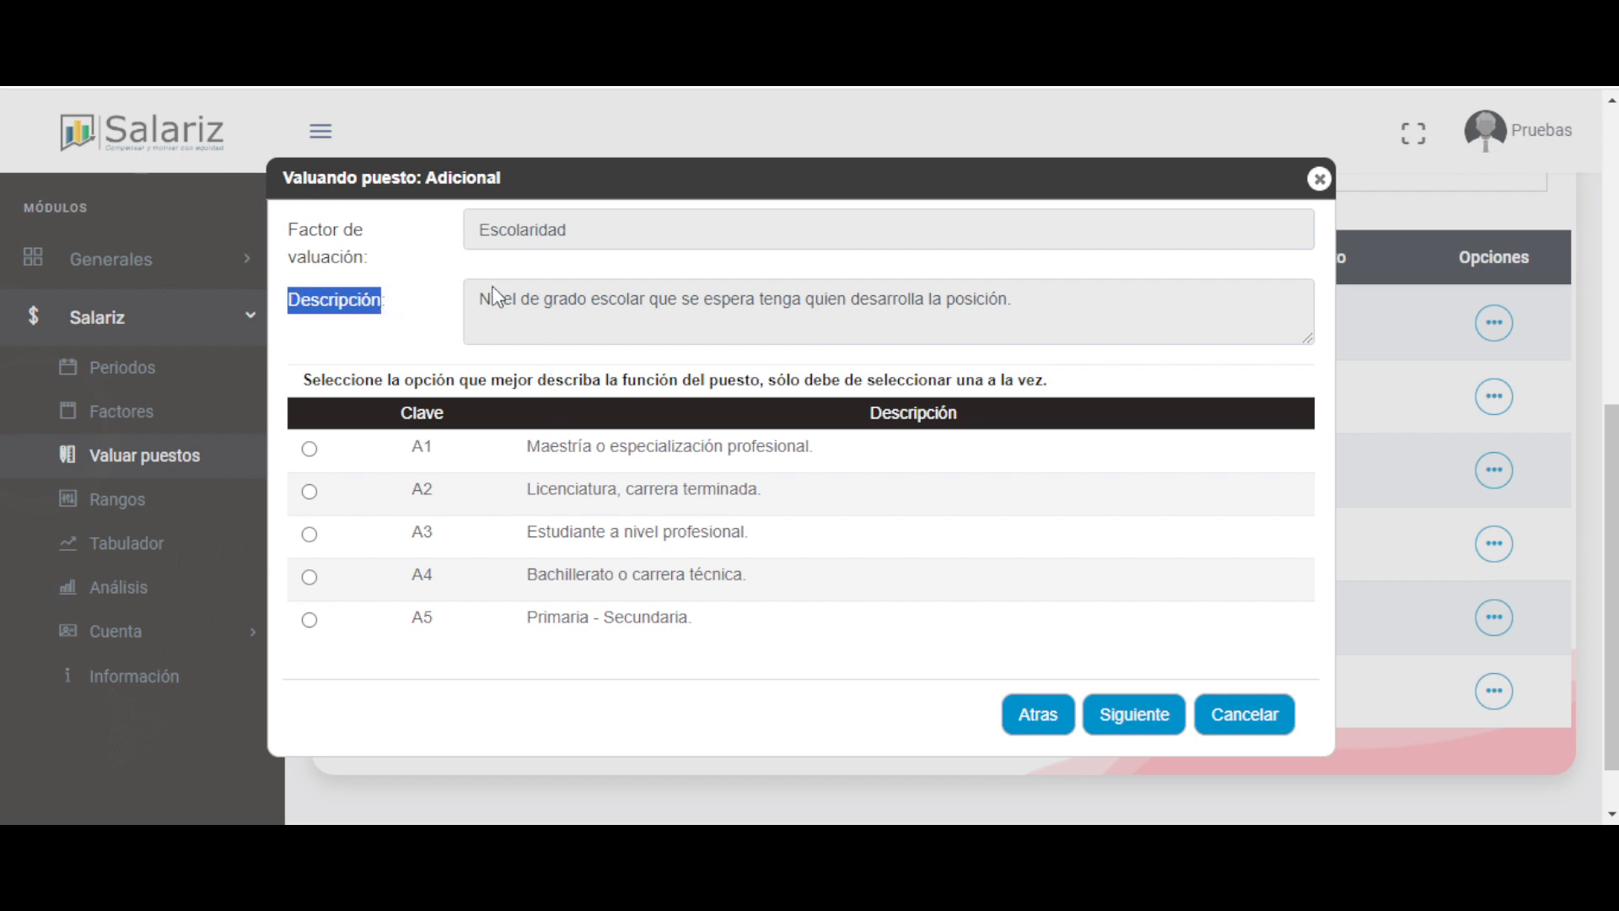
{"action": "mouse_move", "coordinate": [491, 299]}
{"action": "left_mouse_down"}
{"action": "mouse_move", "coordinate": [1147, 261]}
{"action": "mouse_move", "coordinate": [760, 315]}
{"action": "mouse_move", "coordinate": [1118, 300]}
{"action": "mouse_move", "coordinate": [484, 300]}
{"action": "left_mouse_up"}
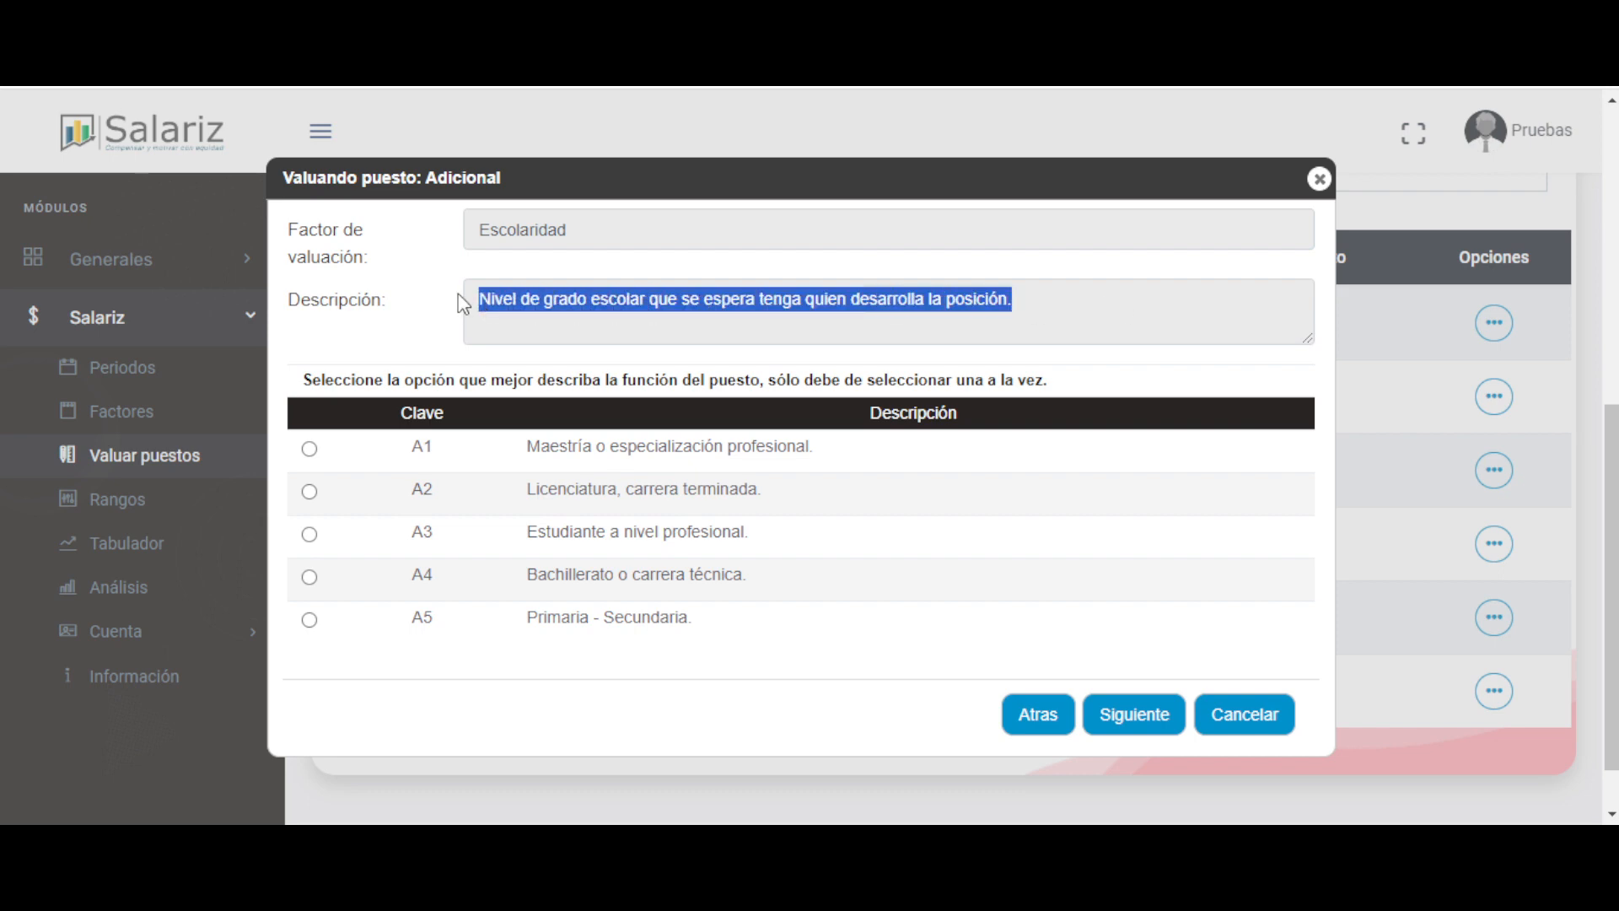
{"action": "left_click", "coordinate": [683, 505]}
{"action": "mouse_move", "coordinate": [525, 448]}
{"action": "left_mouse_down"}
{"action": "mouse_move", "coordinate": [715, 439]}
{"action": "mouse_move", "coordinate": [741, 618]}
{"action": "mouse_move", "coordinate": [590, 621]}
{"action": "mouse_move", "coordinate": [549, 439]}
{"action": "left_mouse_up"}
{"action": "left_click", "coordinate": [741, 618]}
{"action": "left_click", "coordinate": [559, 463]}
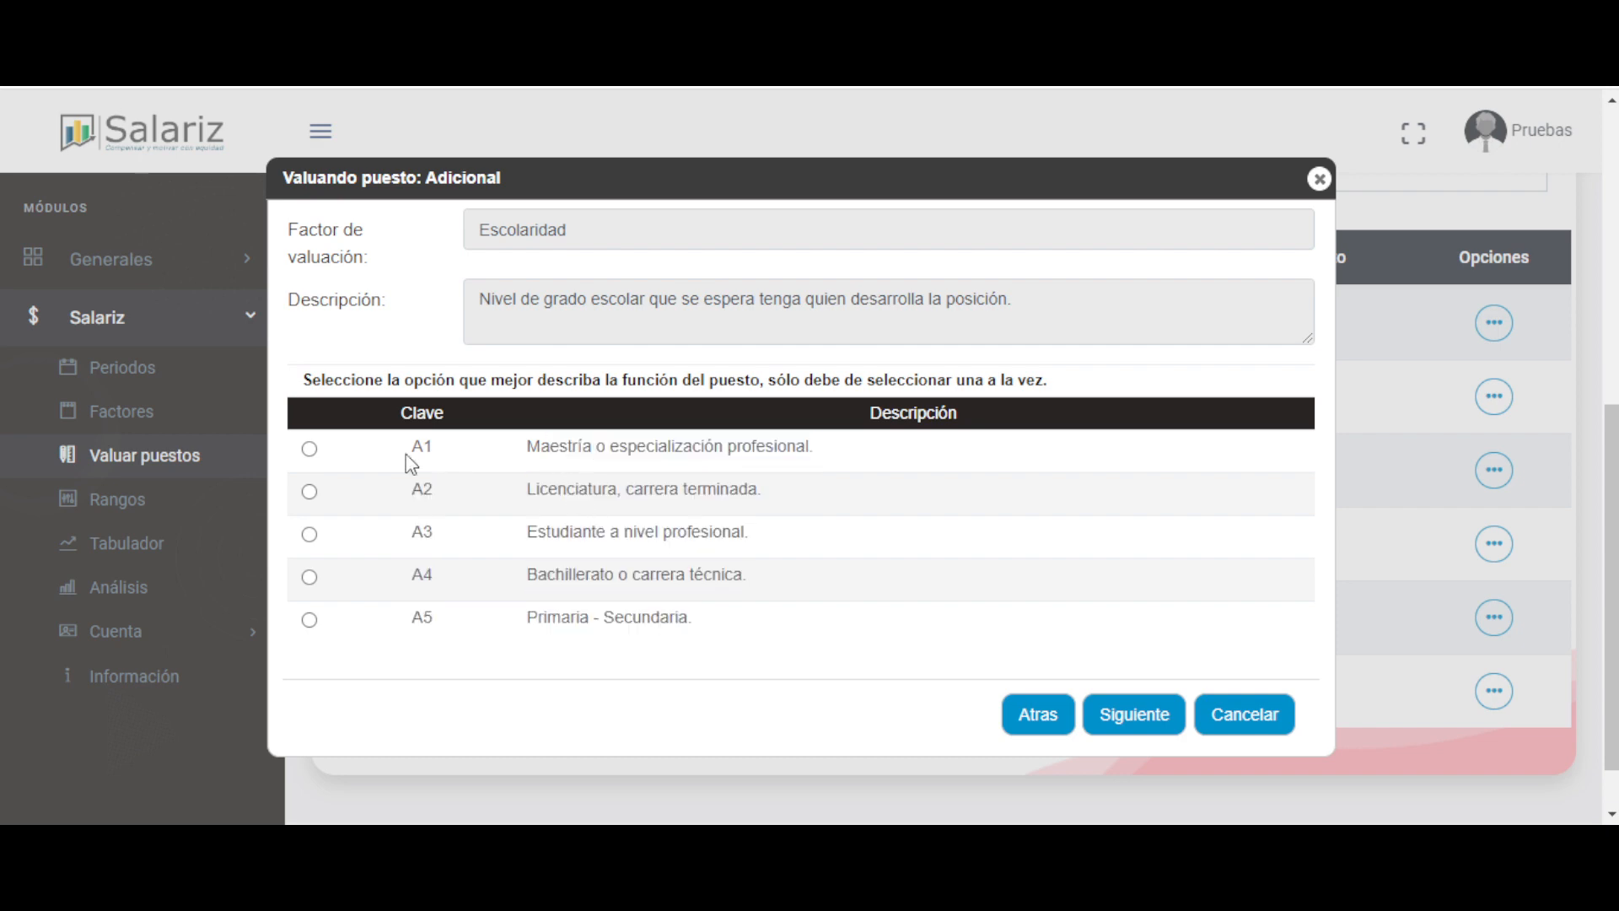
- Compare option keys A1 to A5 with their Escolaridad descriptions, and cancel the valuation without choosing one
{"action": "left_click_drag", "start_coordinate": [411, 464], "coordinate": [452, 697]}
{"action": "left_click", "coordinate": [666, 631]}
{"action": "double_click", "coordinate": [503, 224]}
{"action": "left_click", "coordinate": [856, 646]}
{"action": "double_click", "coordinate": [671, 629]}
{"action": "left_click", "coordinate": [689, 588]}
{"action": "triple_click", "coordinate": [710, 542]}
{"action": "double_click", "coordinate": [727, 489]}
{"action": "double_click", "coordinate": [763, 447]}
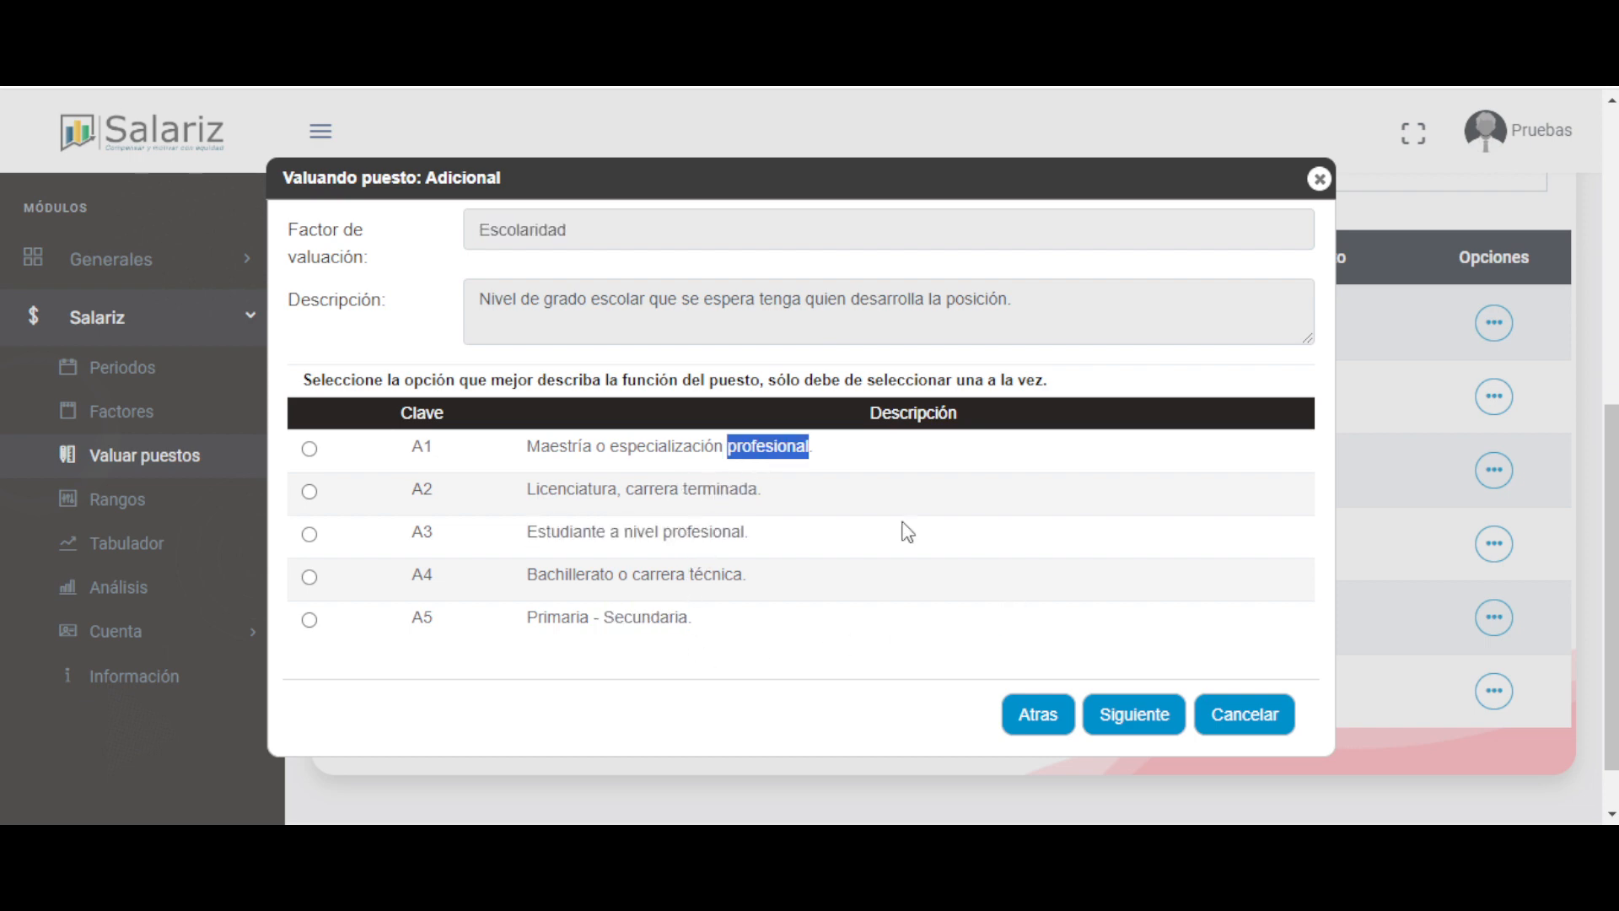
{"action": "left_click", "coordinate": [1236, 730]}
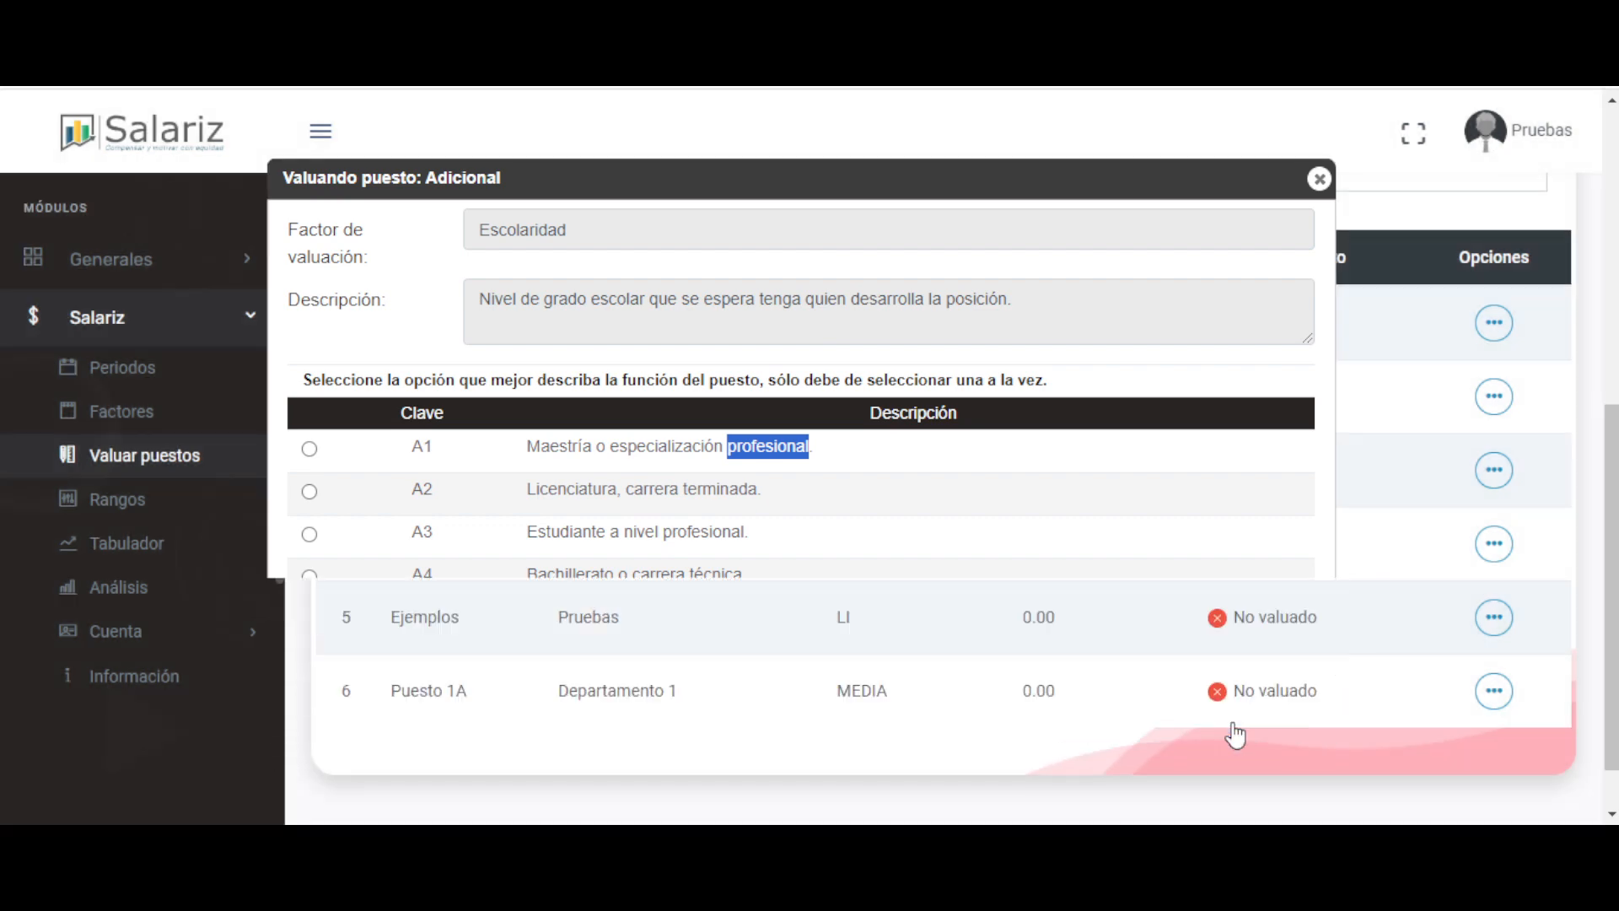
- Go to the Factores module and examine the weighting of Escolaridad and the values of its options
{"action": "left_click", "coordinate": [148, 419]}
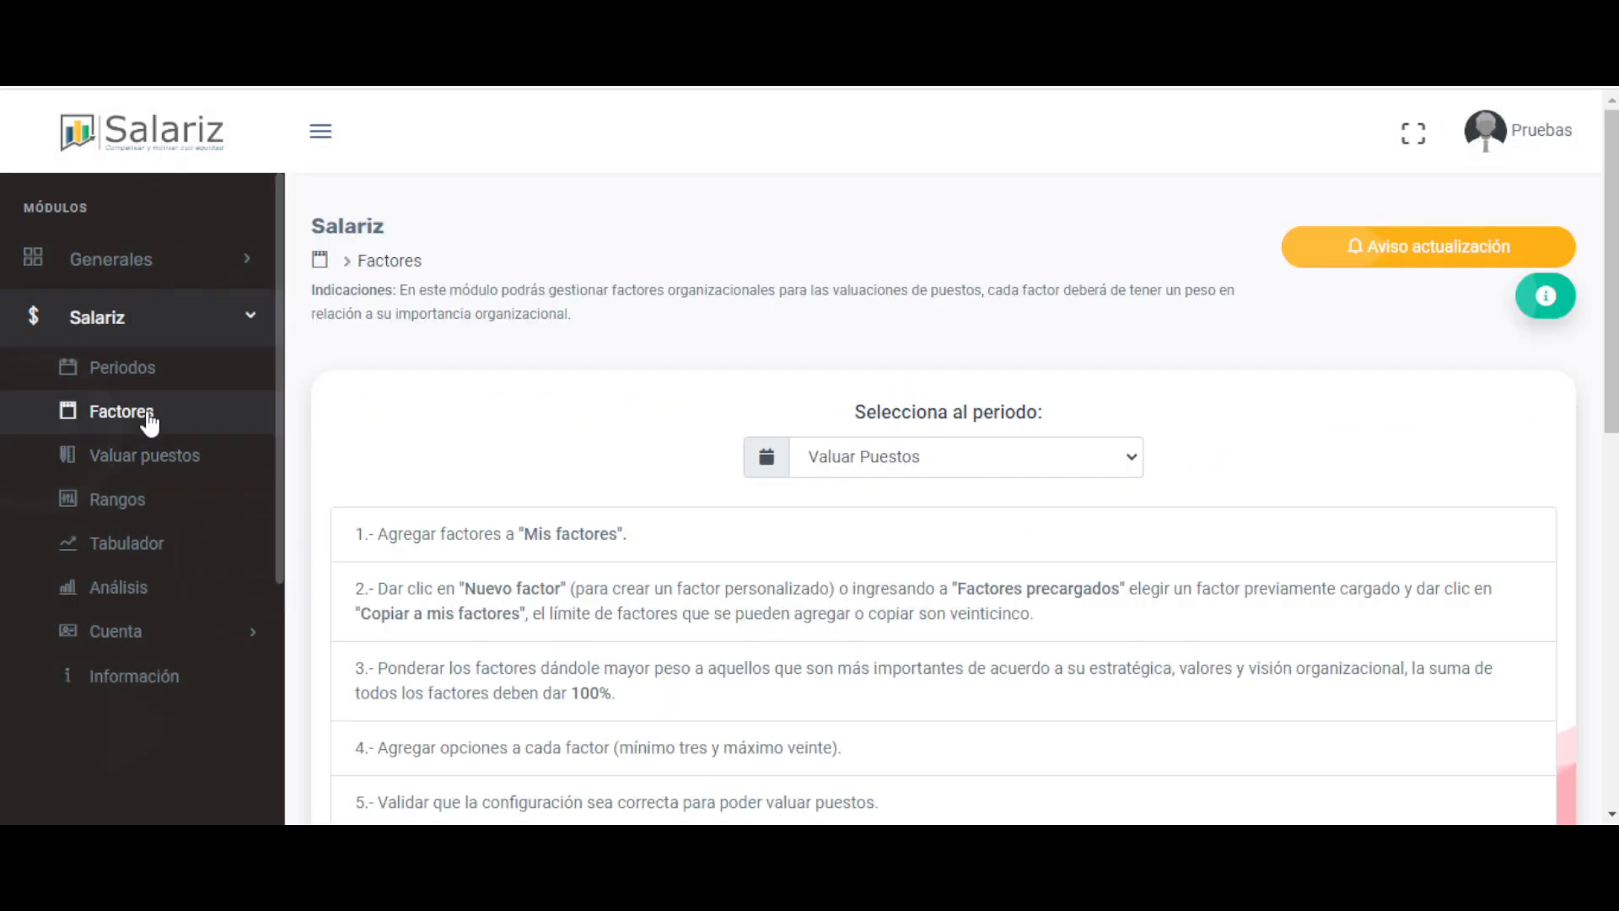
{"action": "scroll", "coordinate": [921, 571], "scroll_direction": "down", "scroll_amount": 8}
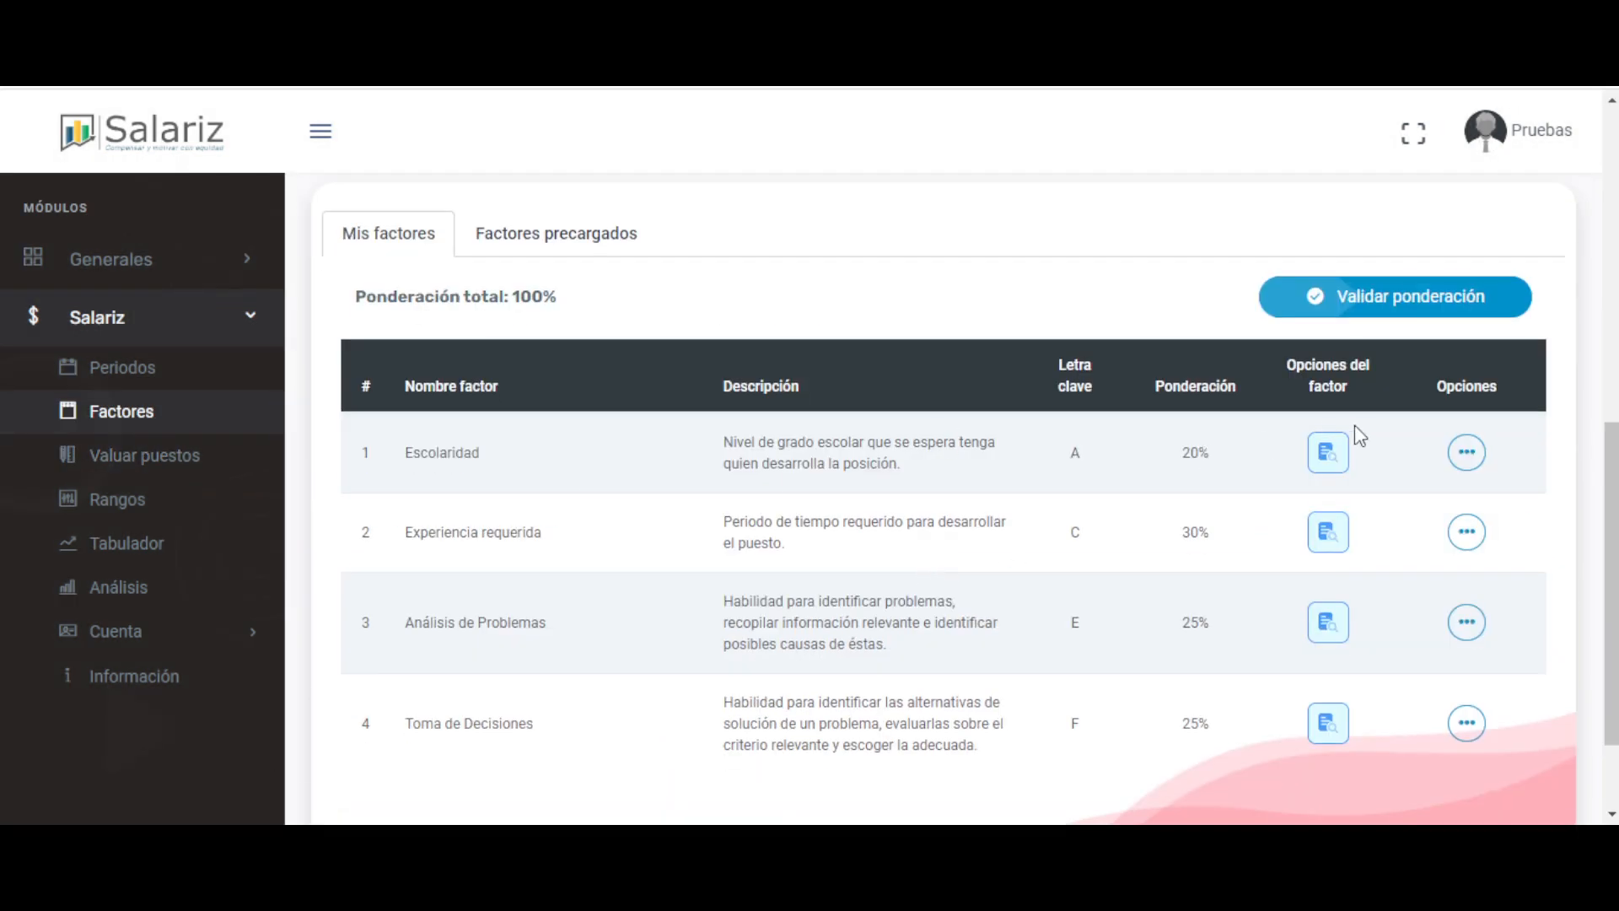
{"action": "double_click", "coordinate": [1179, 393]}
{"action": "double_click", "coordinate": [1191, 456]}
{"action": "left_click", "coordinate": [1328, 455]}
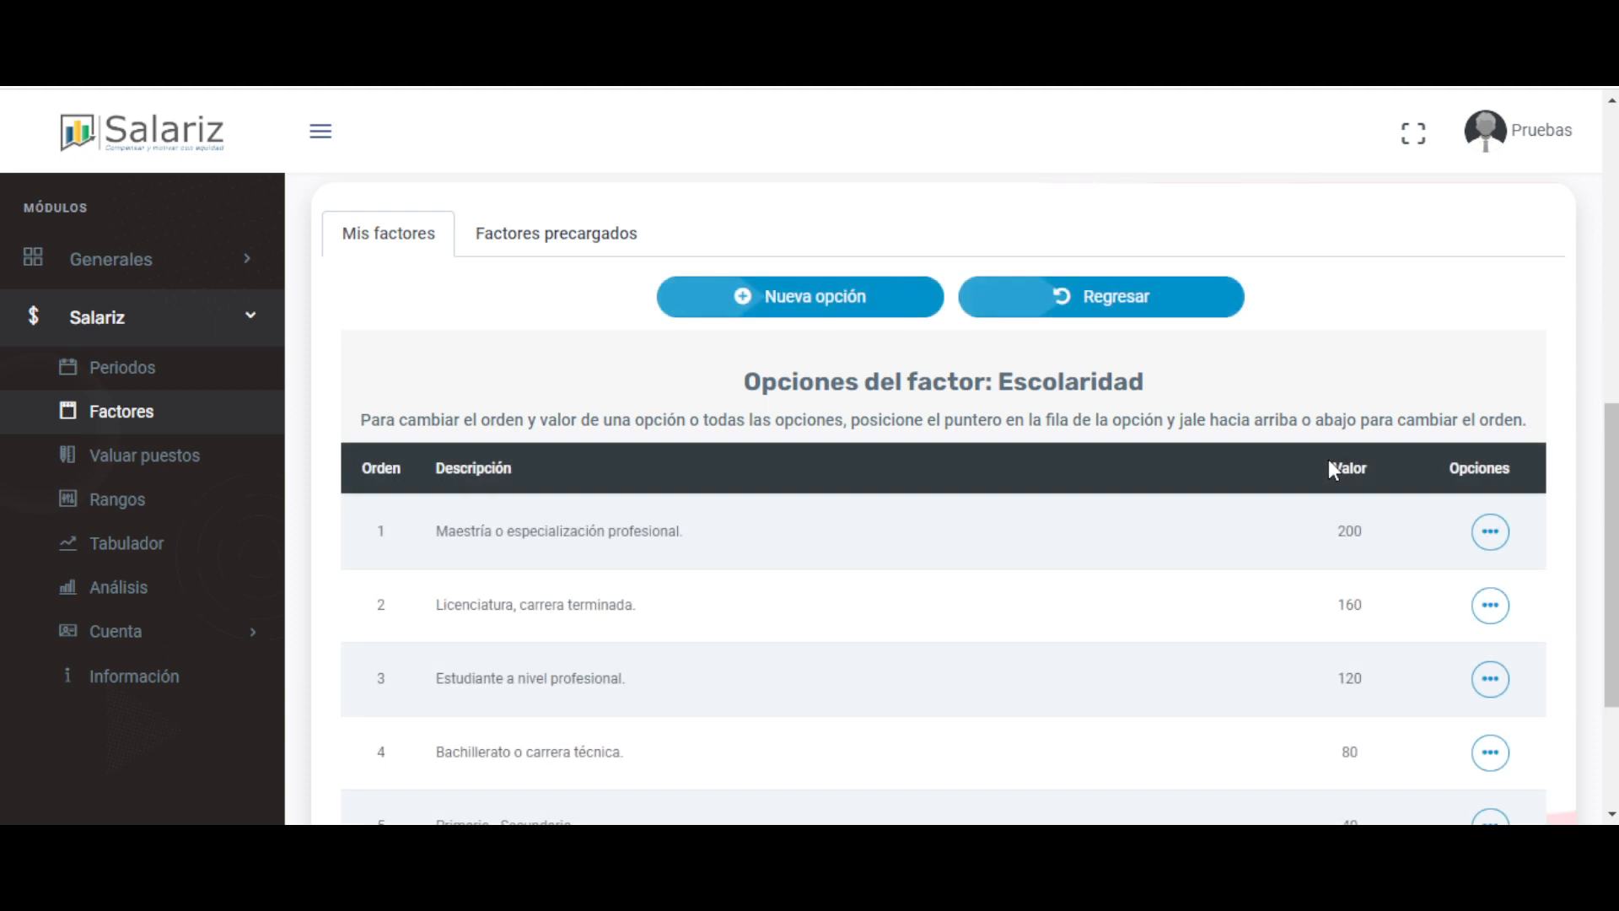
{"action": "scroll", "coordinate": [1292, 562], "scroll_direction": "down", "scroll_amount": 2}
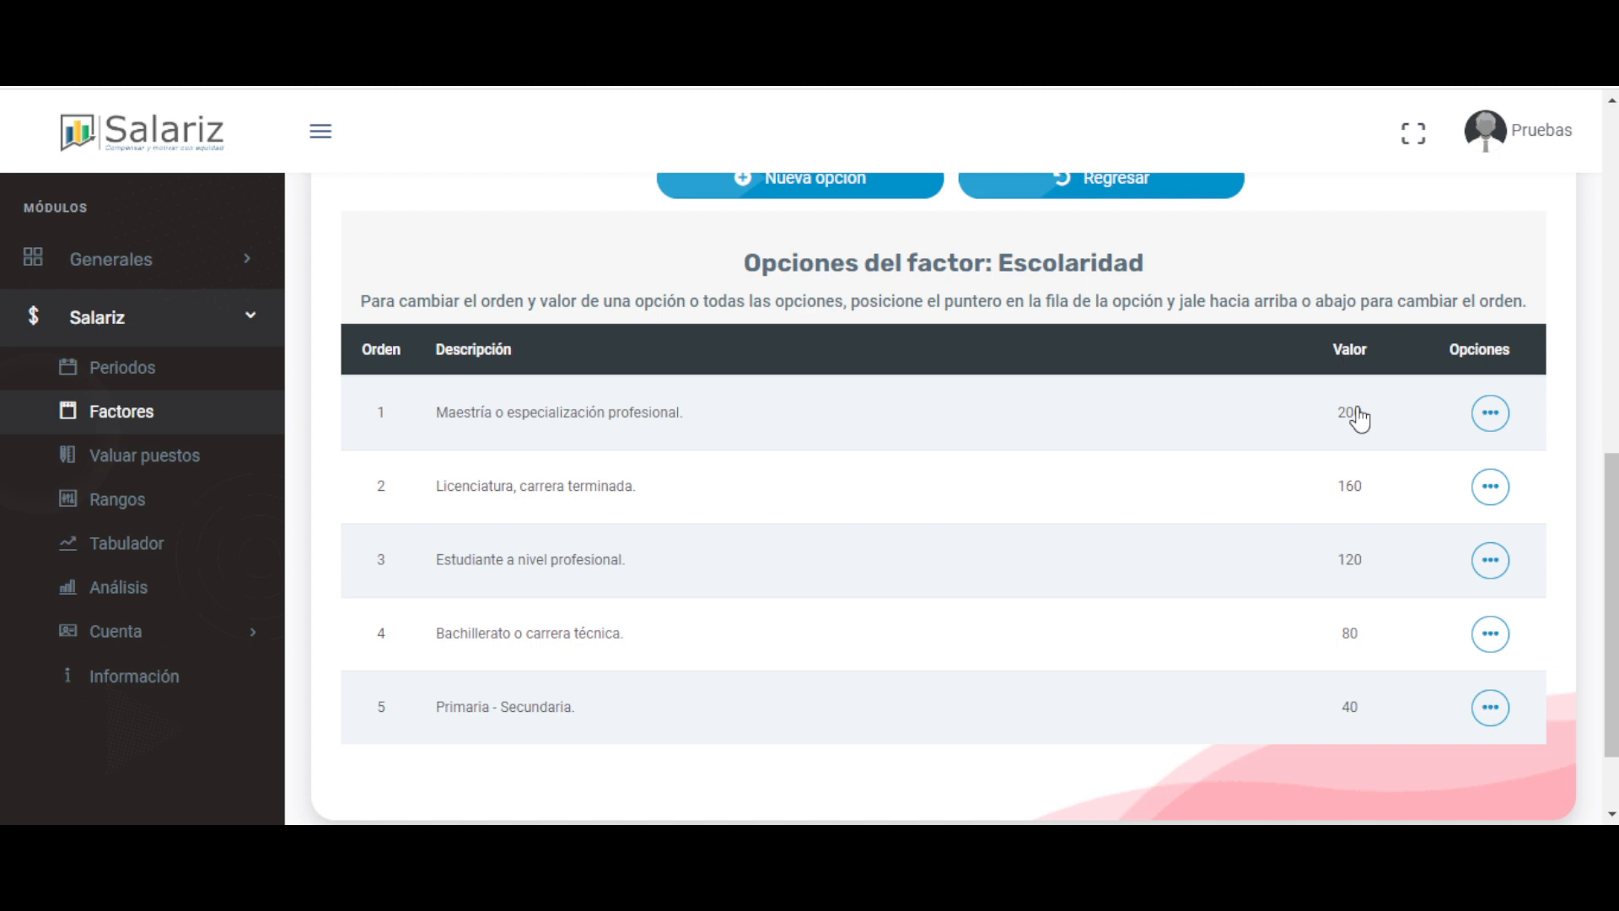
{"action": "double_click", "coordinate": [1090, 257]}
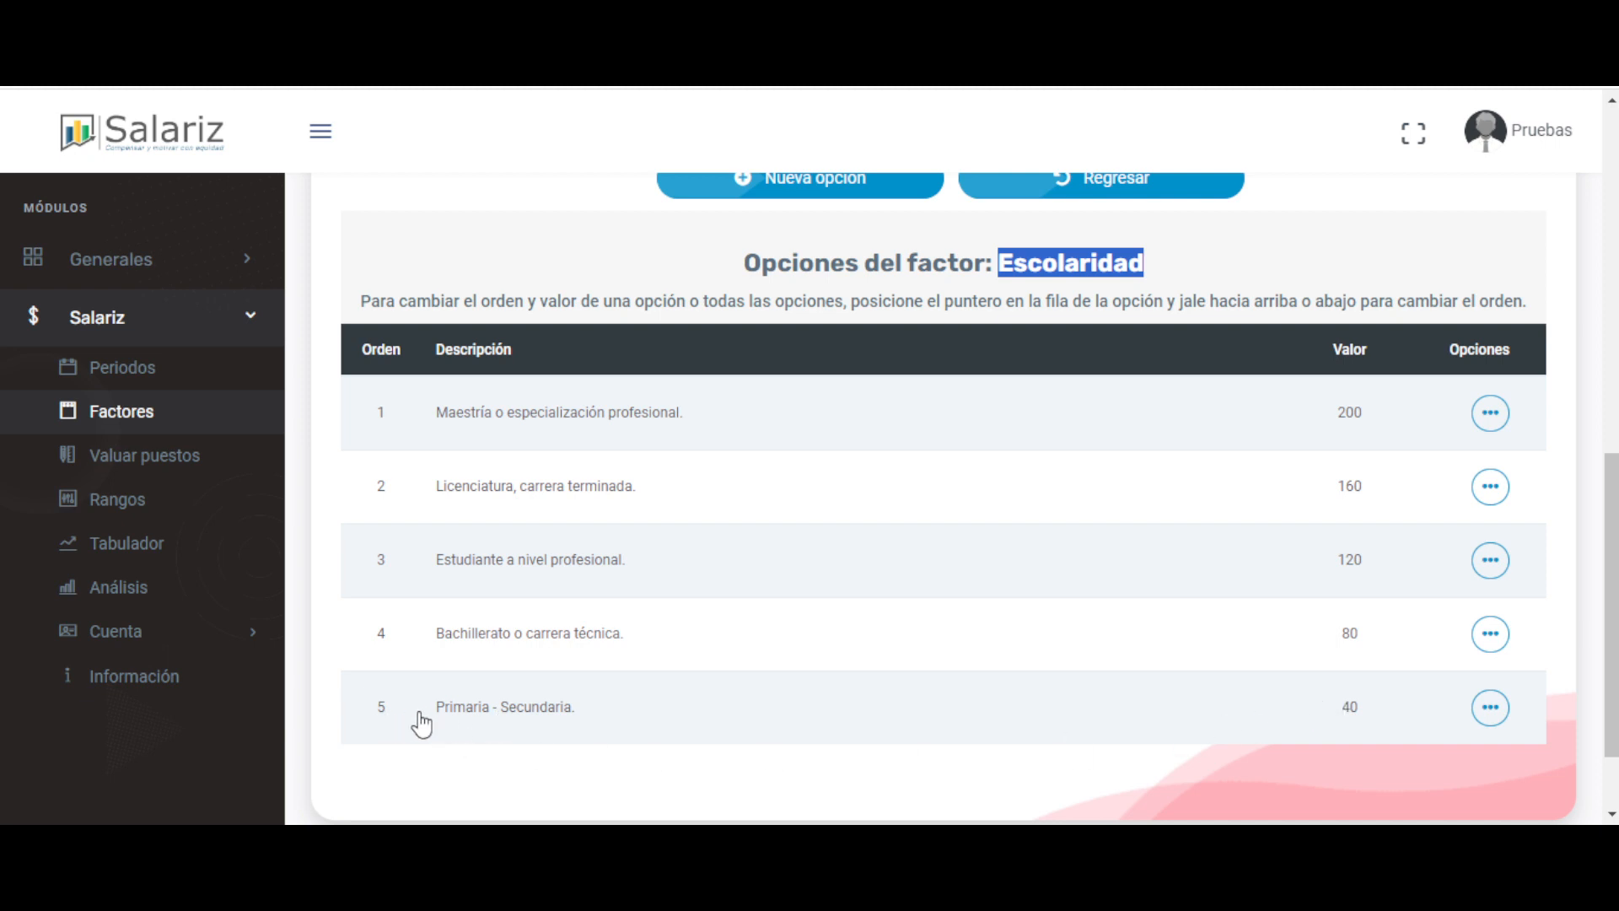
- Add a new option named dsfdf to the Escolaridad factor
{"action": "scroll", "coordinate": [945, 472], "scroll_direction": "up", "scroll_amount": 3}
{"action": "left_click", "coordinate": [795, 300]}
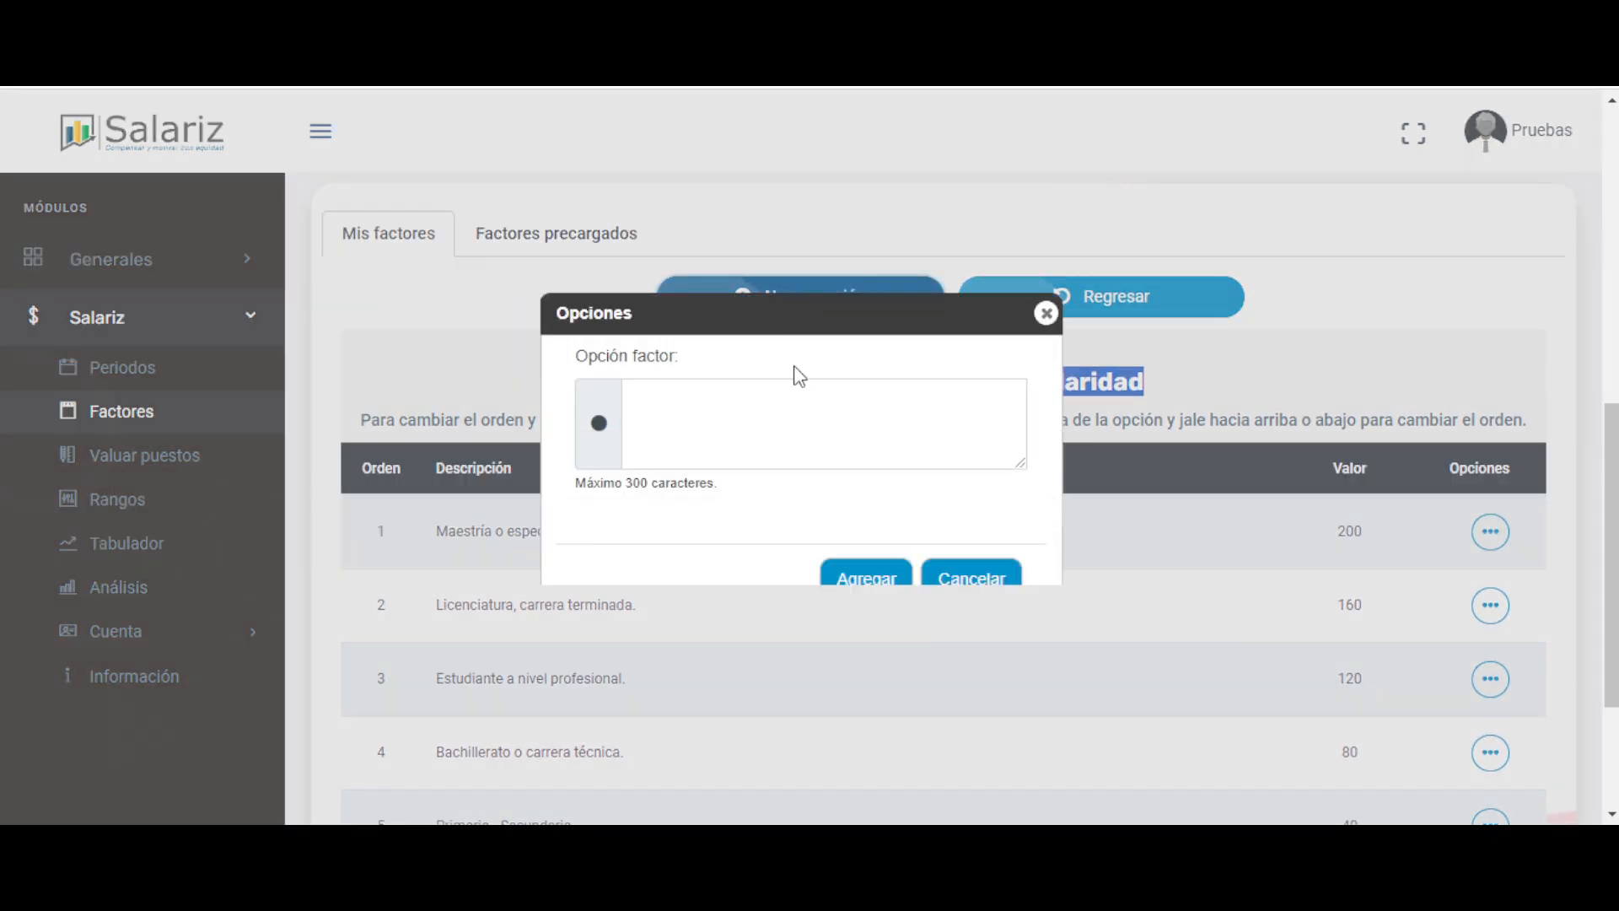
{"action": "left_click", "coordinate": [746, 430]}
{"action": "type", "text": "dafdf"}
{"action": "left_click", "coordinate": [849, 592]}
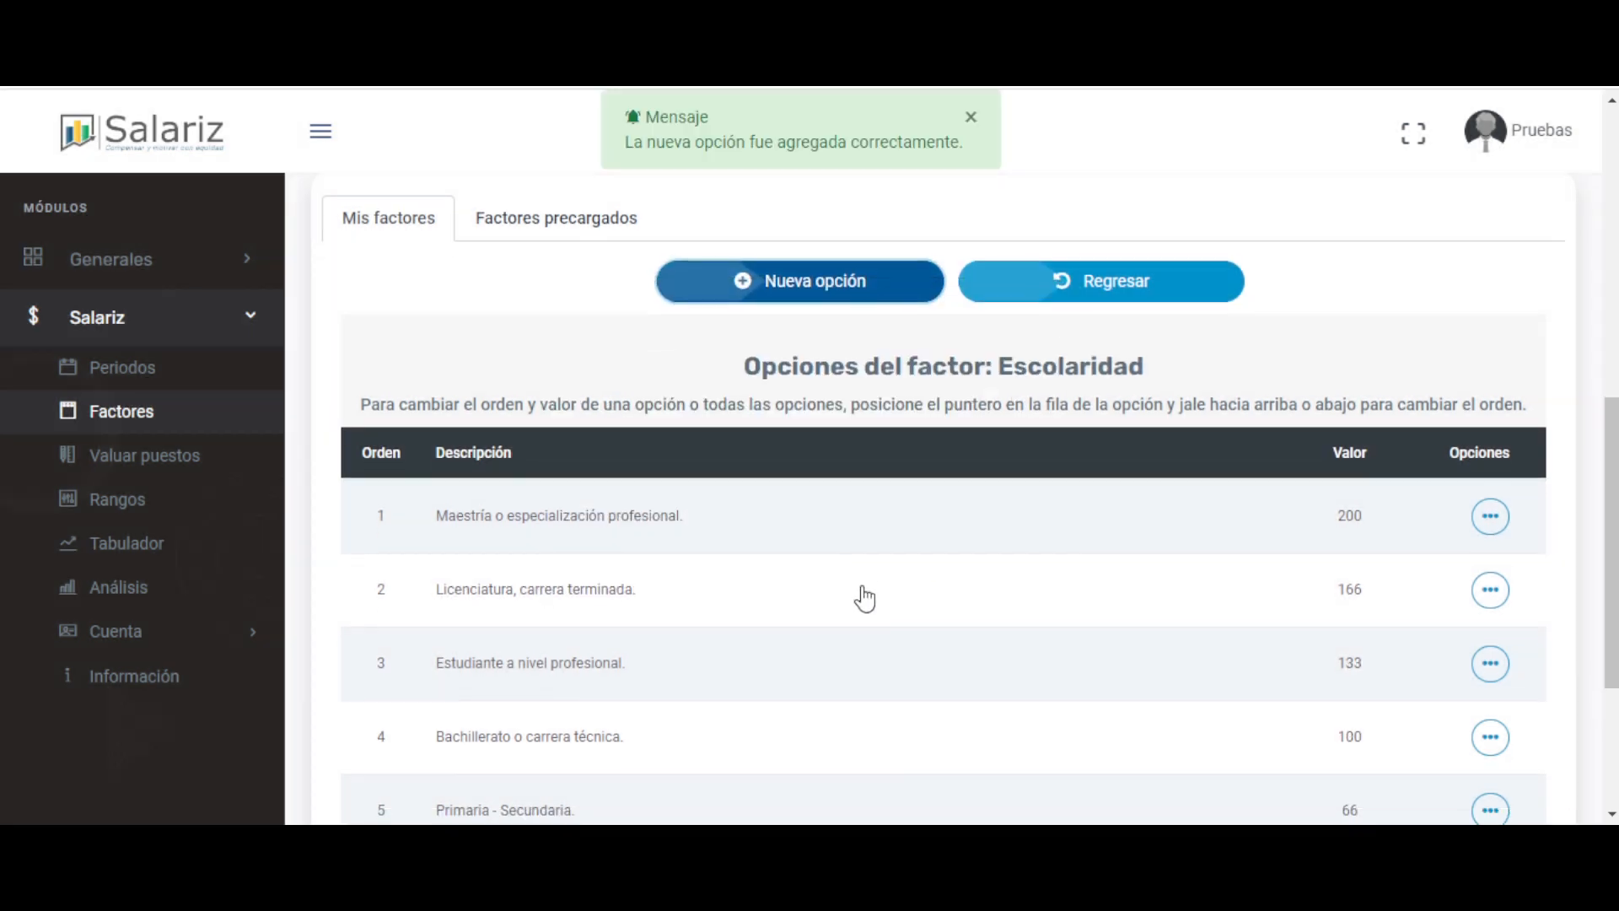
- Move the dsfdf option above Primaria - Secundaria and back to the last place
{"action": "scroll", "coordinate": [864, 597], "scroll_direction": "down", "scroll_amount": 3}
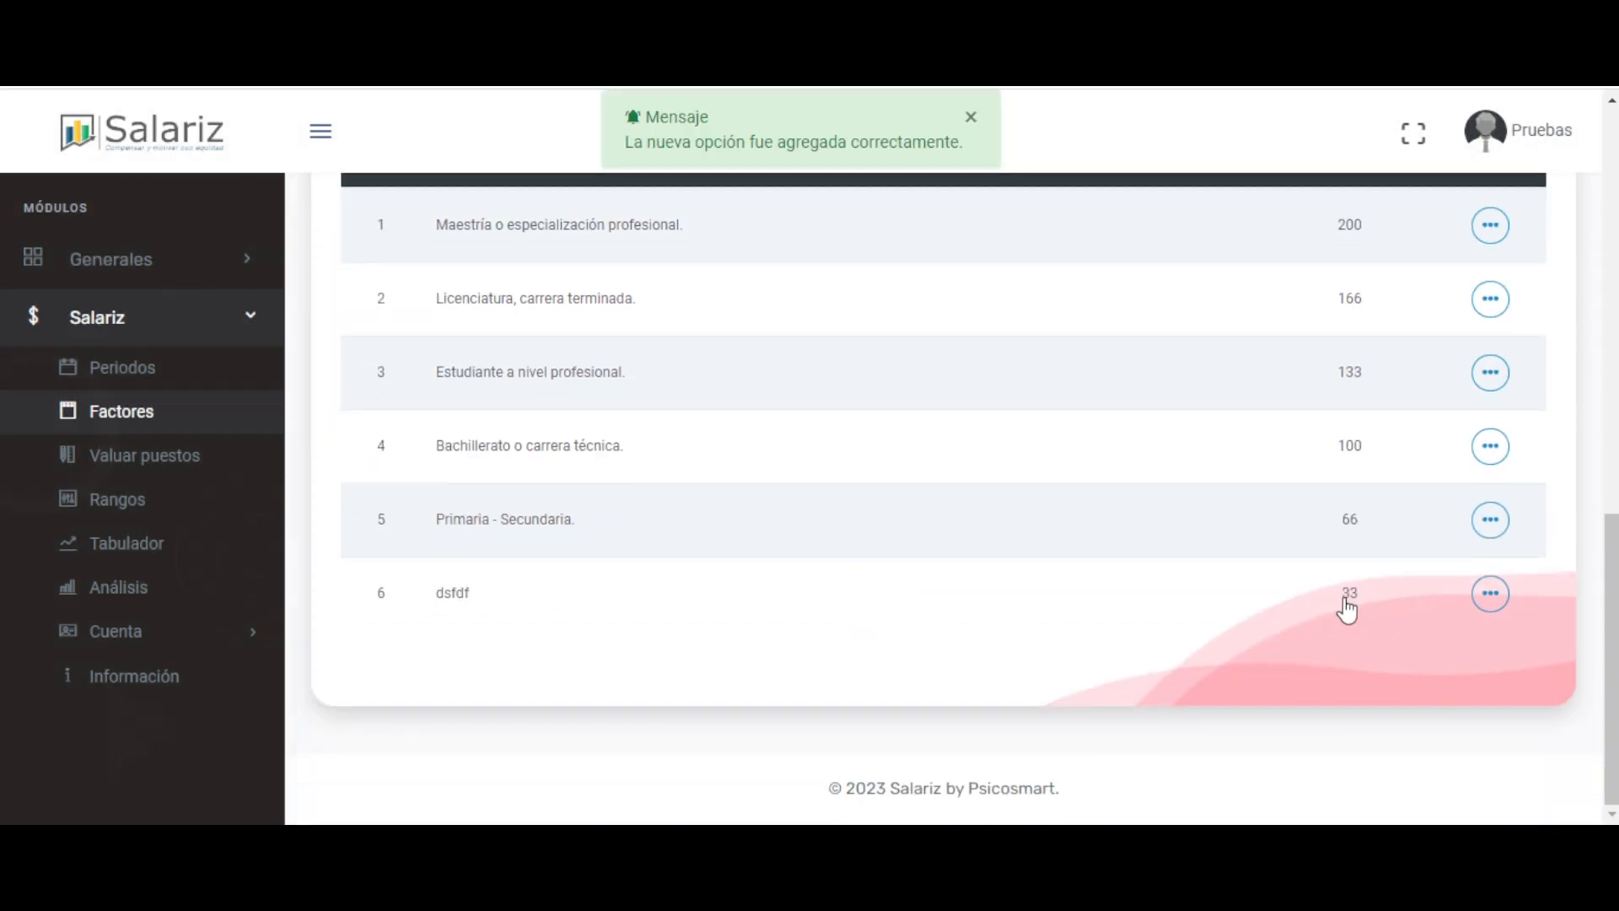
{"action": "left_click_drag", "start_coordinate": [1130, 591], "coordinate": [928, 582]}
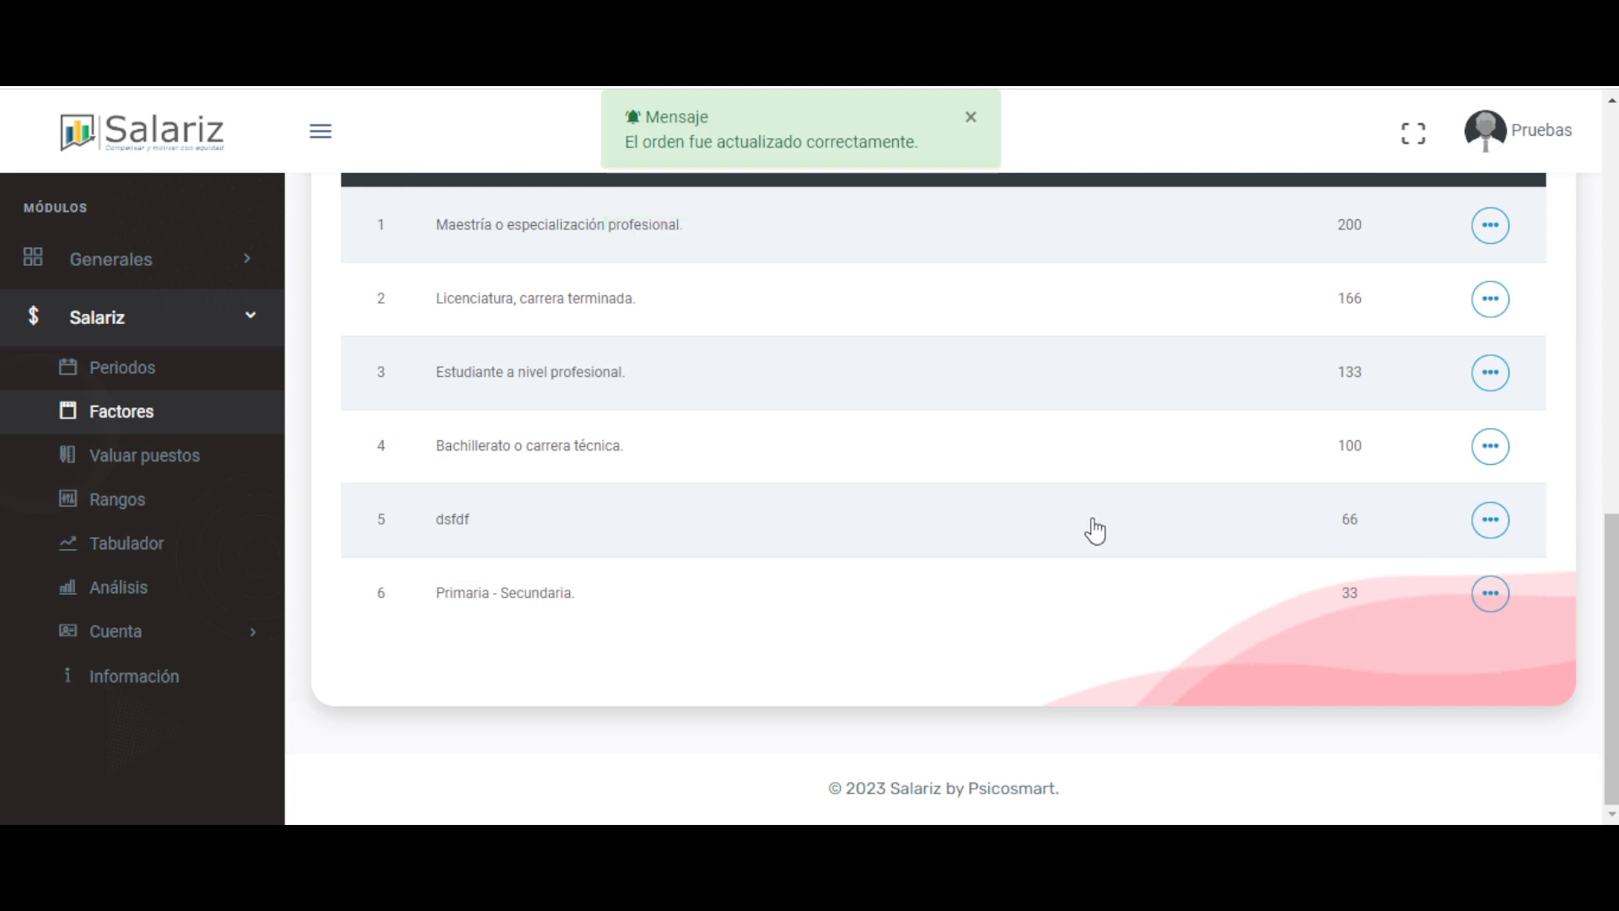
{"action": "left_click_drag", "start_coordinate": [1095, 529], "coordinate": [994, 641]}
- Delete the dsfdf option from the Escolaridad factor permanently
{"action": "left_click", "coordinate": [1489, 596]}
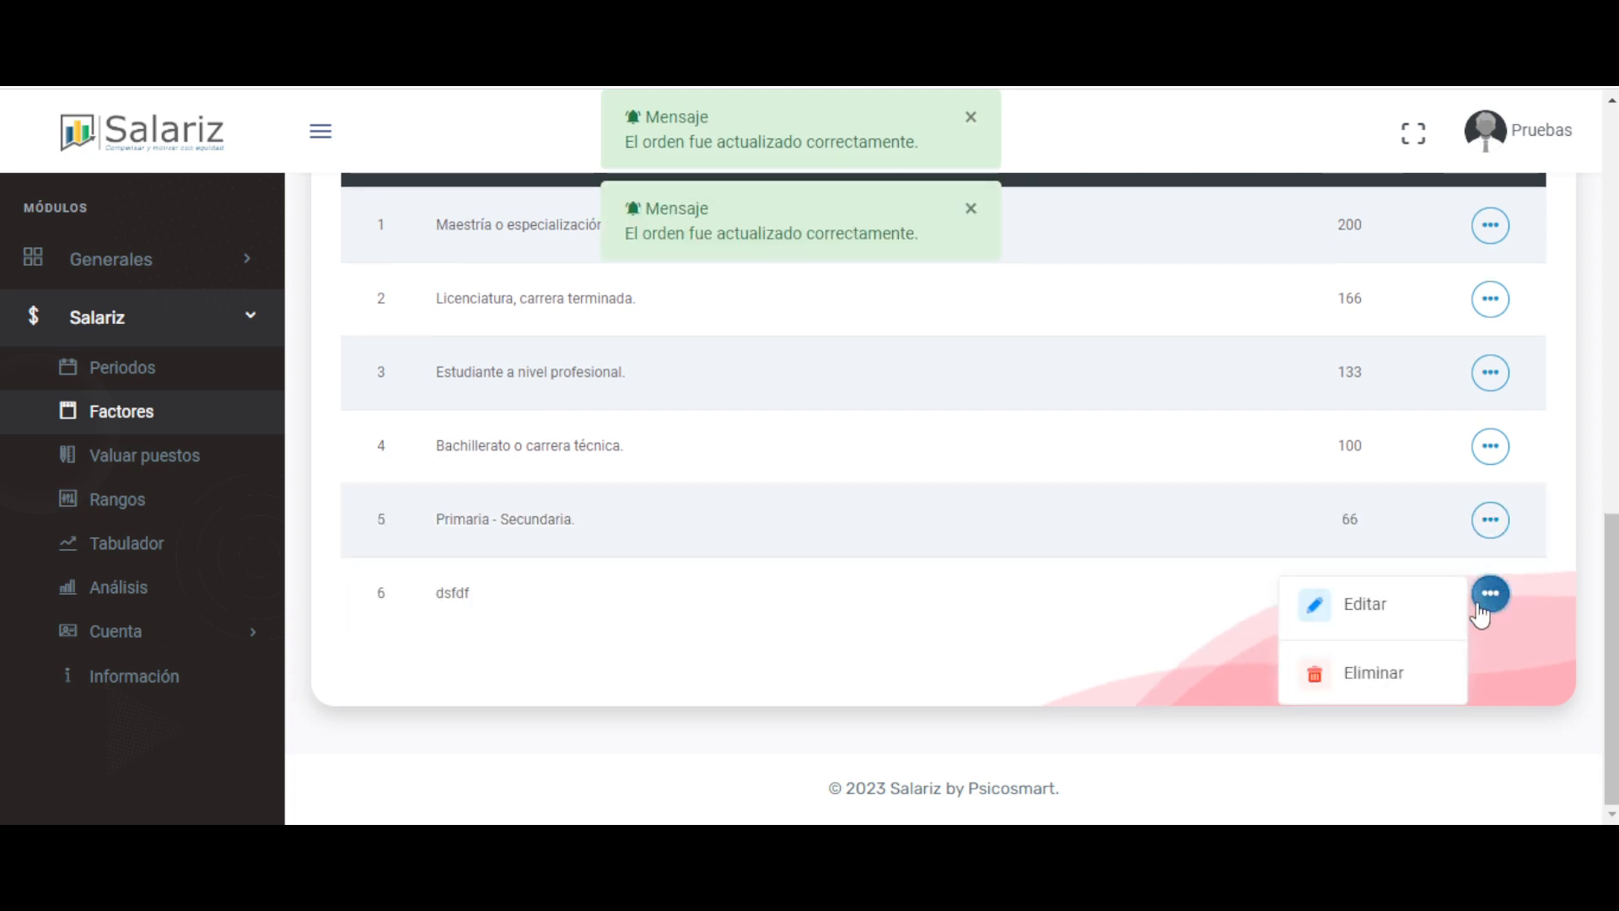
{"action": "left_click", "coordinate": [1312, 687]}
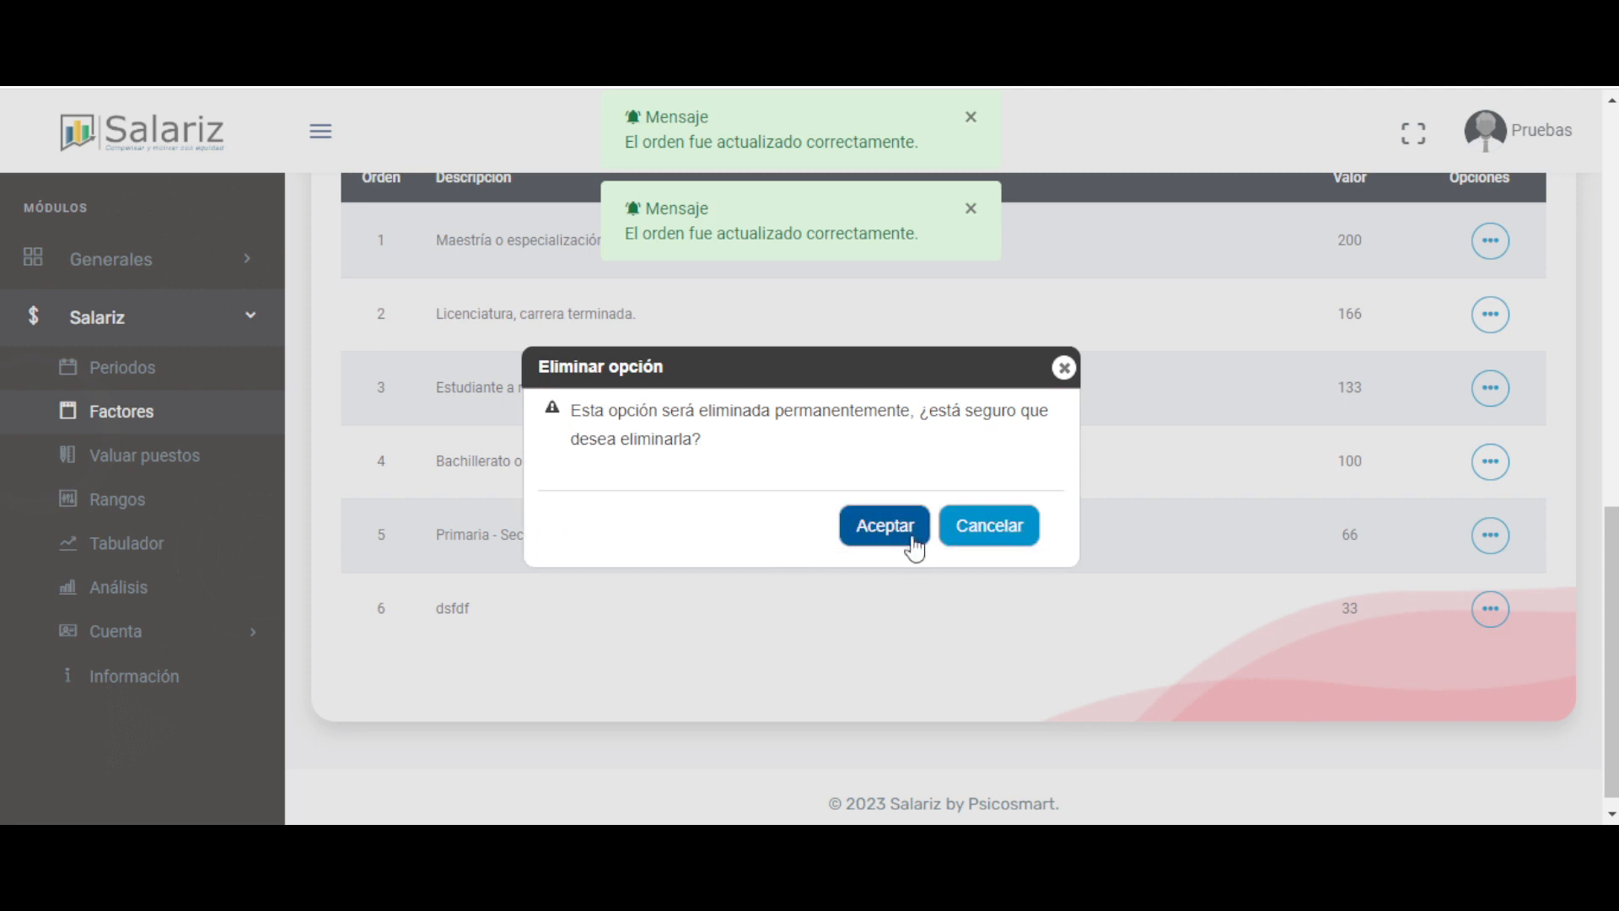
{"action": "left_click", "coordinate": [913, 543]}
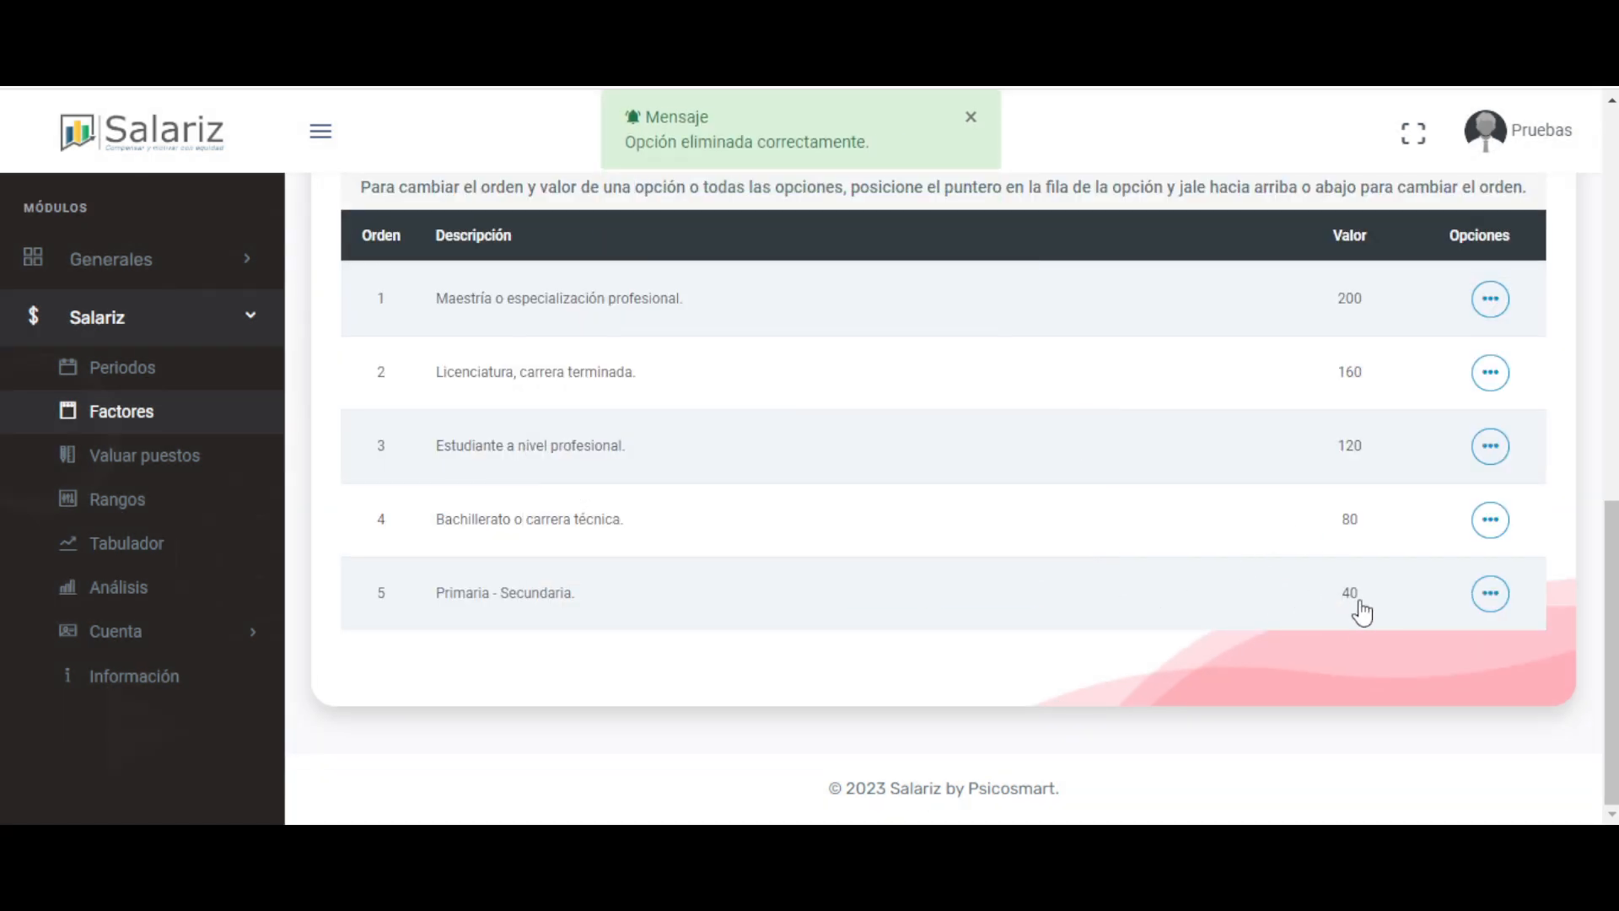
- Review the Escolaridad options with their order and values, along with the configuration instructions for factors
{"action": "scroll", "coordinate": [1282, 604], "scroll_direction": "up", "scroll_amount": 1}
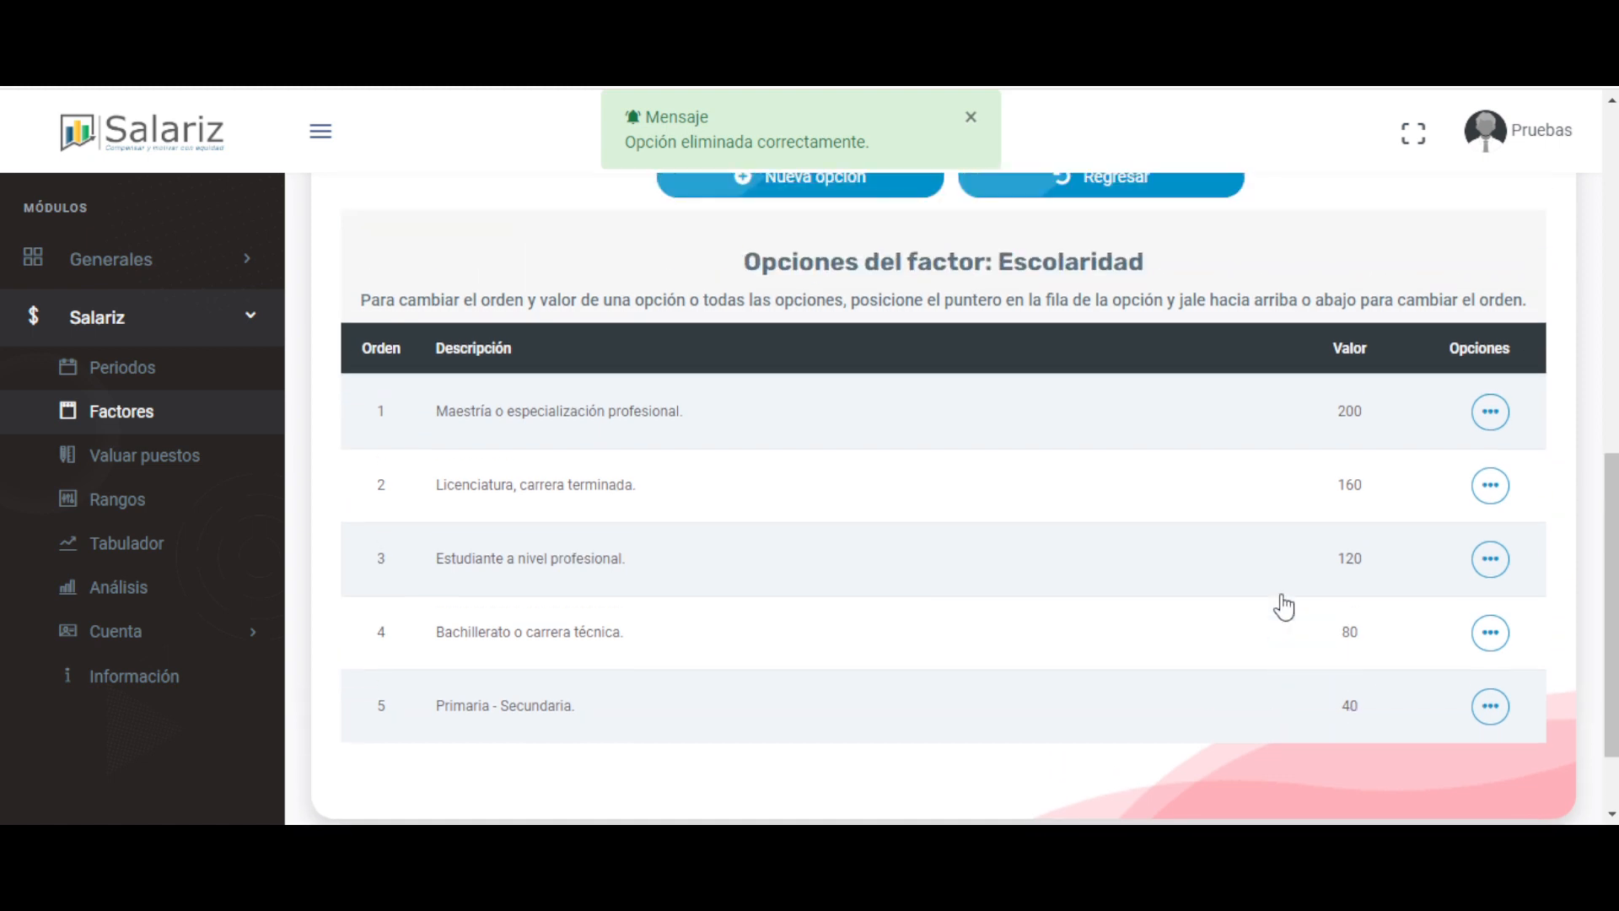
{"action": "scroll", "coordinate": [1265, 390], "scroll_direction": "up", "scroll_amount": 1}
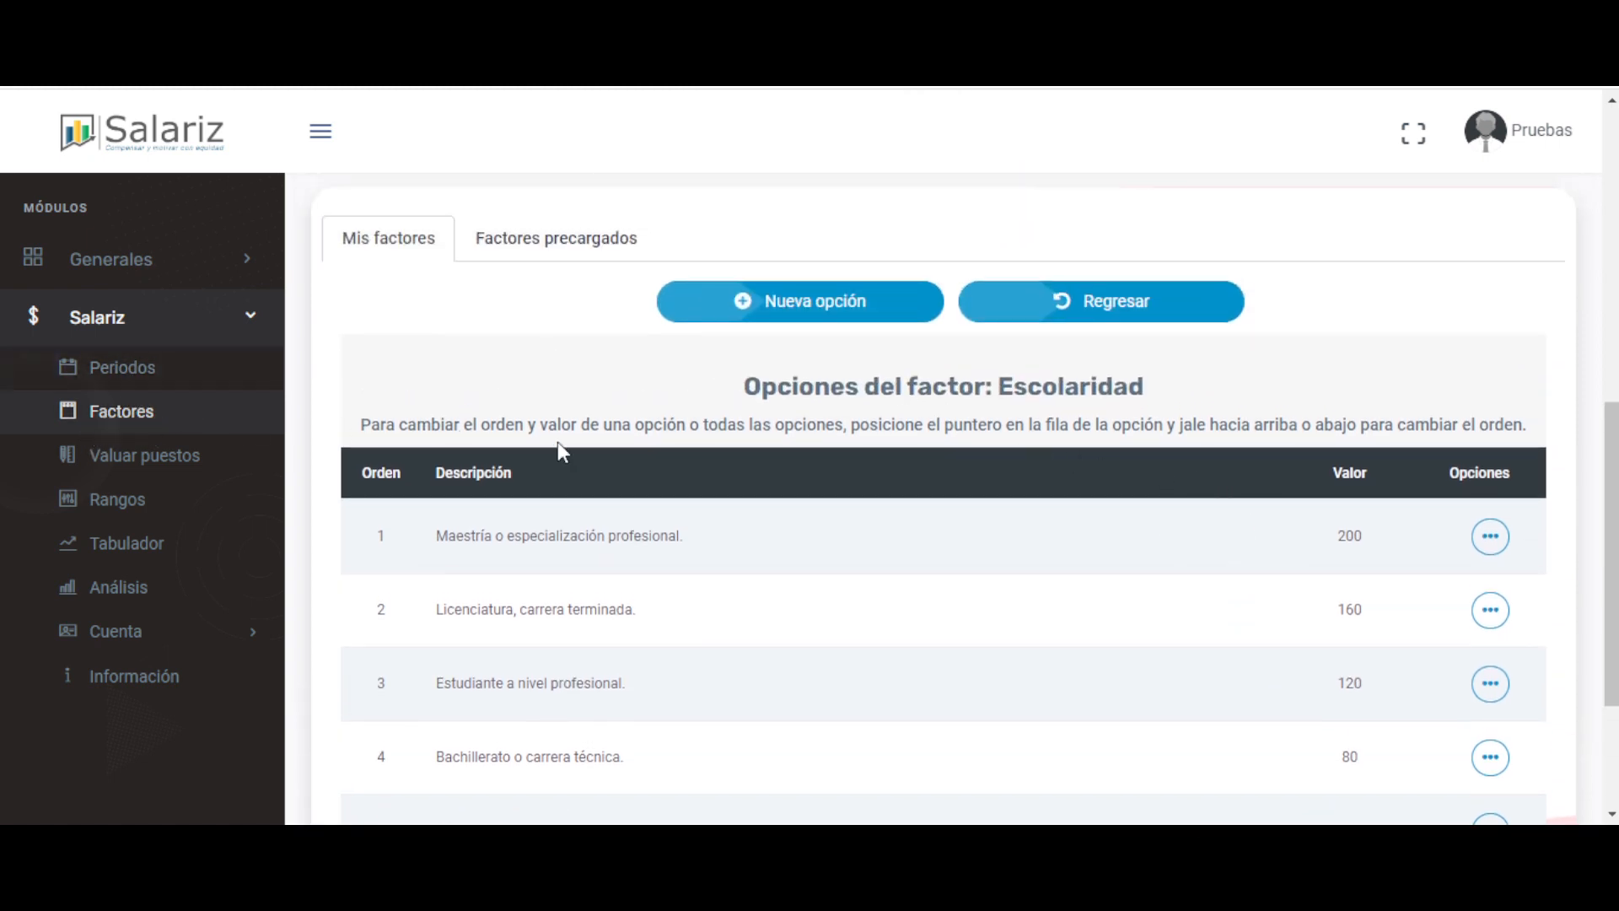
{"action": "scroll", "coordinate": [698, 463], "scroll_direction": "up", "scroll_amount": 1}
{"action": "scroll", "coordinate": [698, 464], "scroll_direction": "up", "scroll_amount": 1}
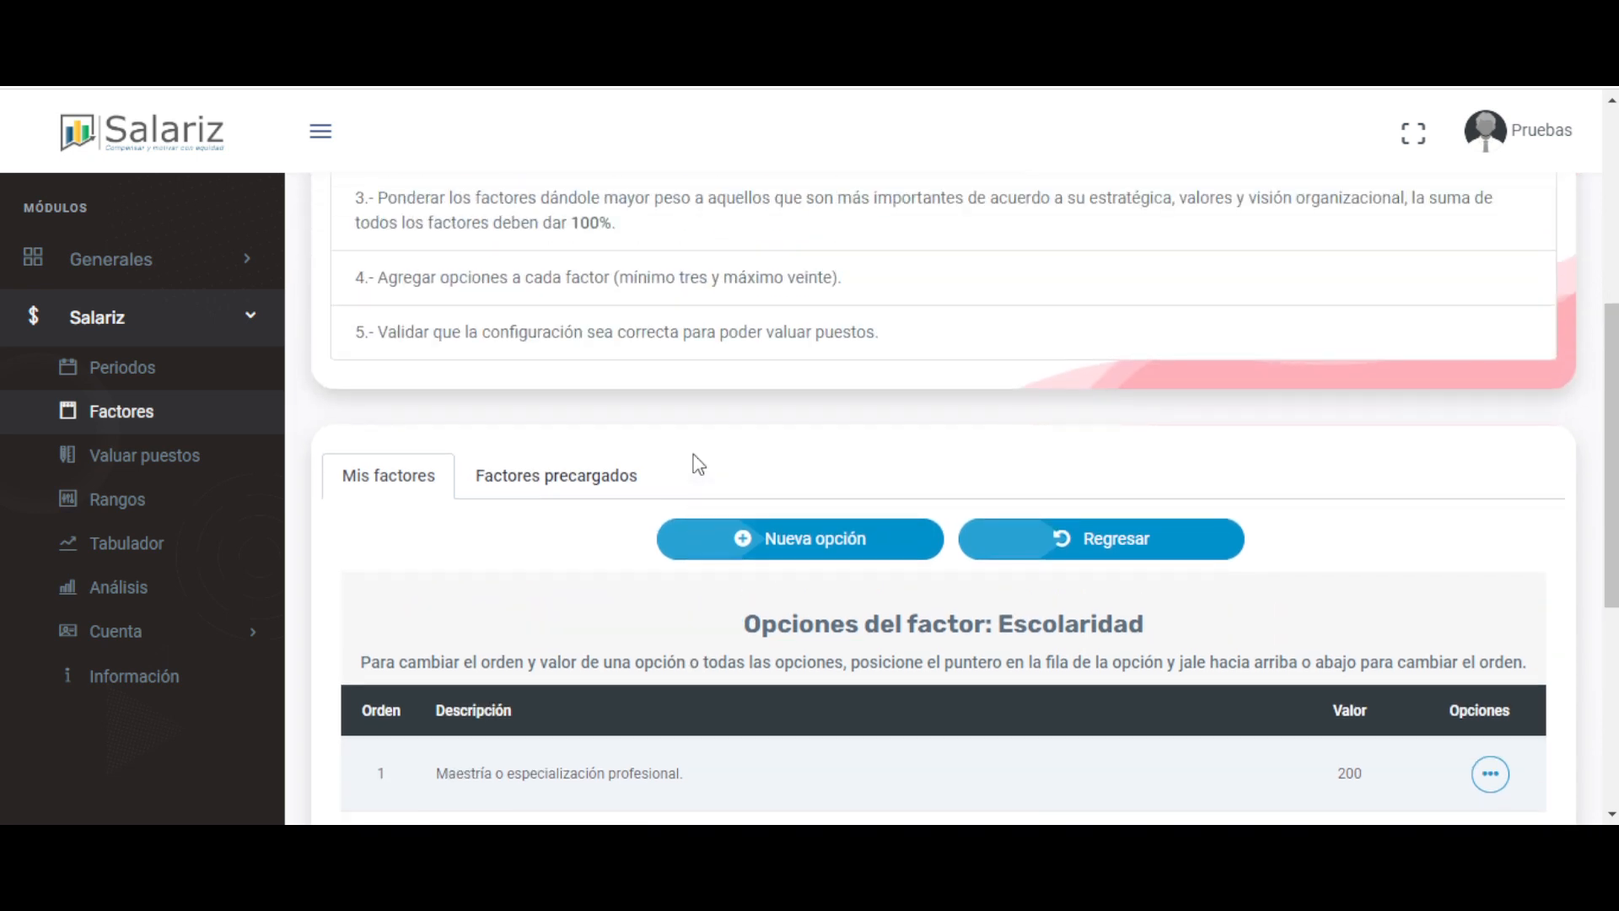
{"action": "scroll", "coordinate": [698, 464], "scroll_direction": "down", "scroll_amount": 3}
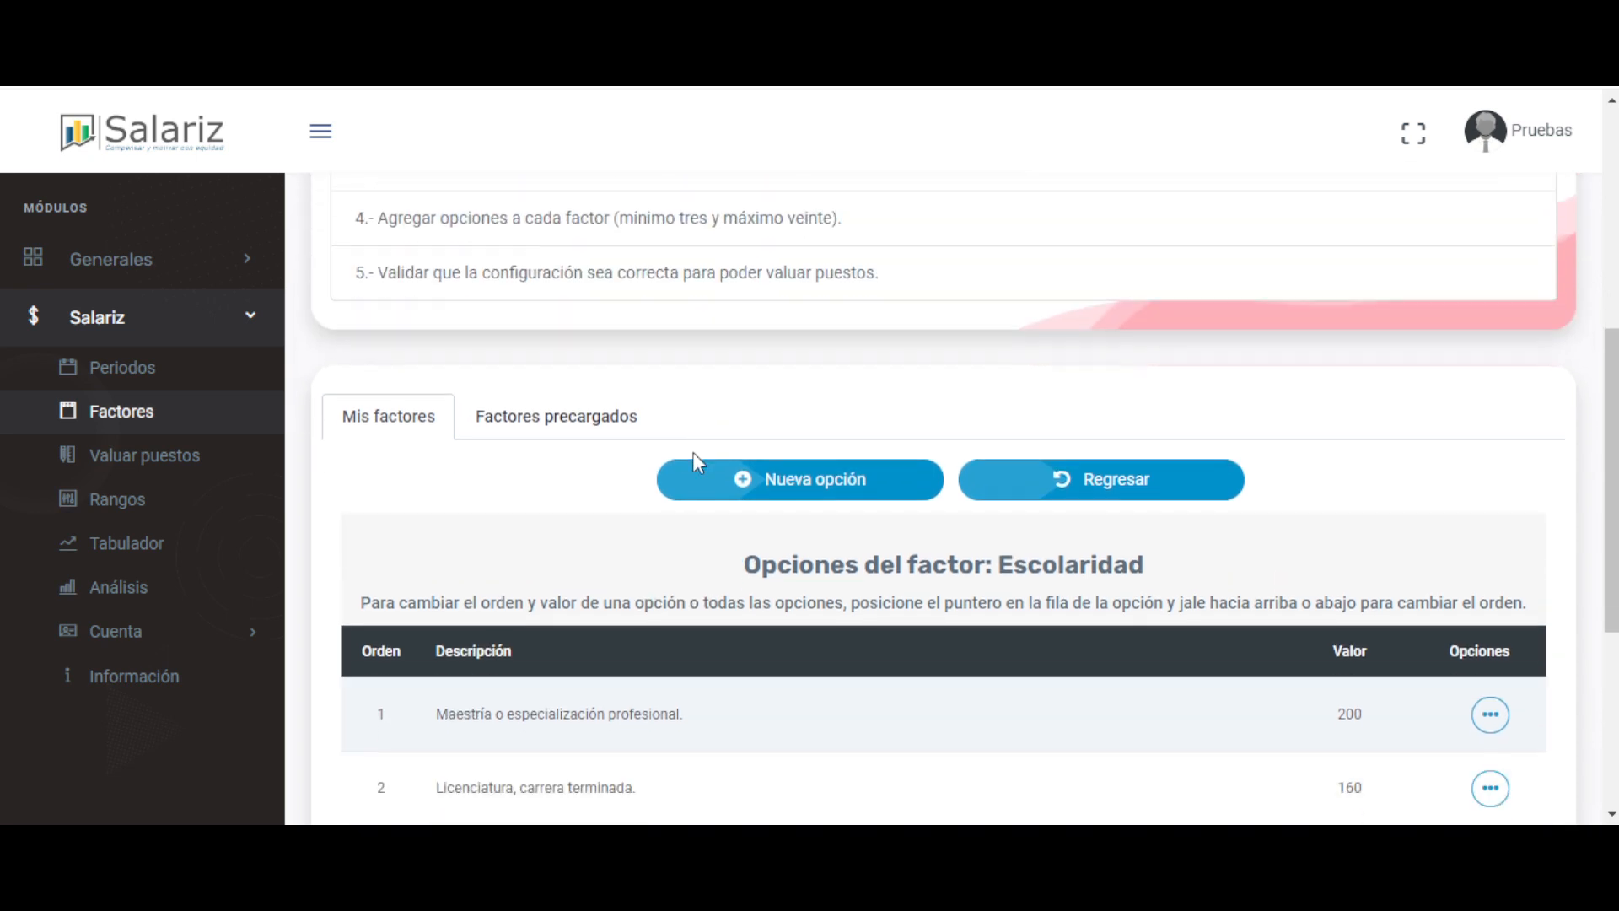
{"action": "scroll", "coordinate": [698, 464], "scroll_direction": "up", "scroll_amount": 1}
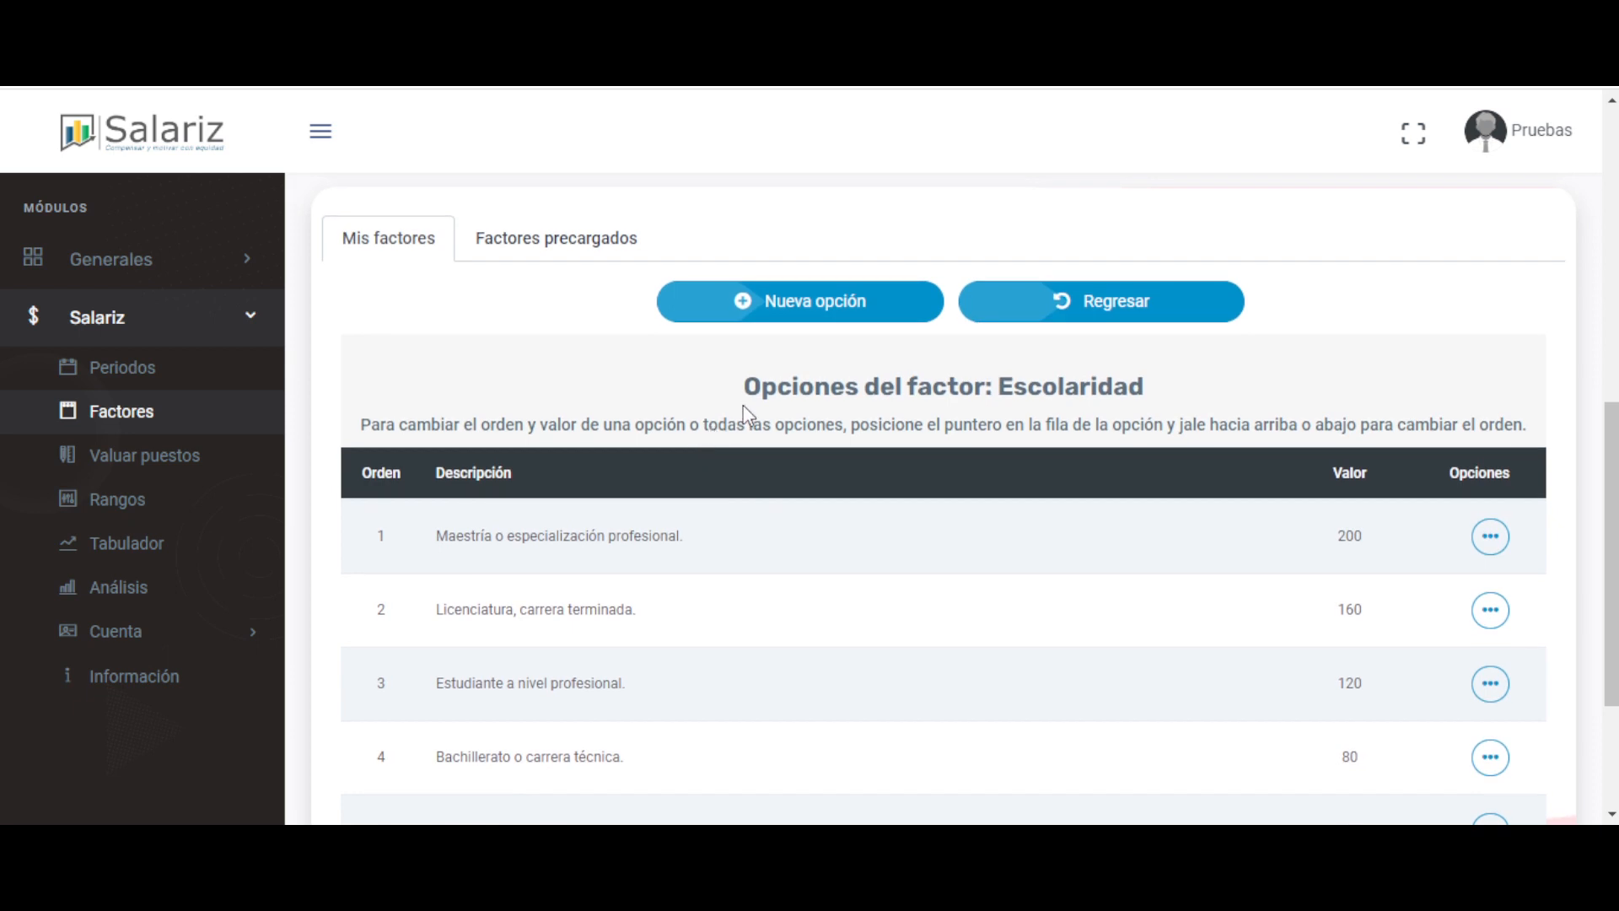
{"action": "scroll", "coordinate": [745, 419], "scroll_direction": "up", "scroll_amount": 1}
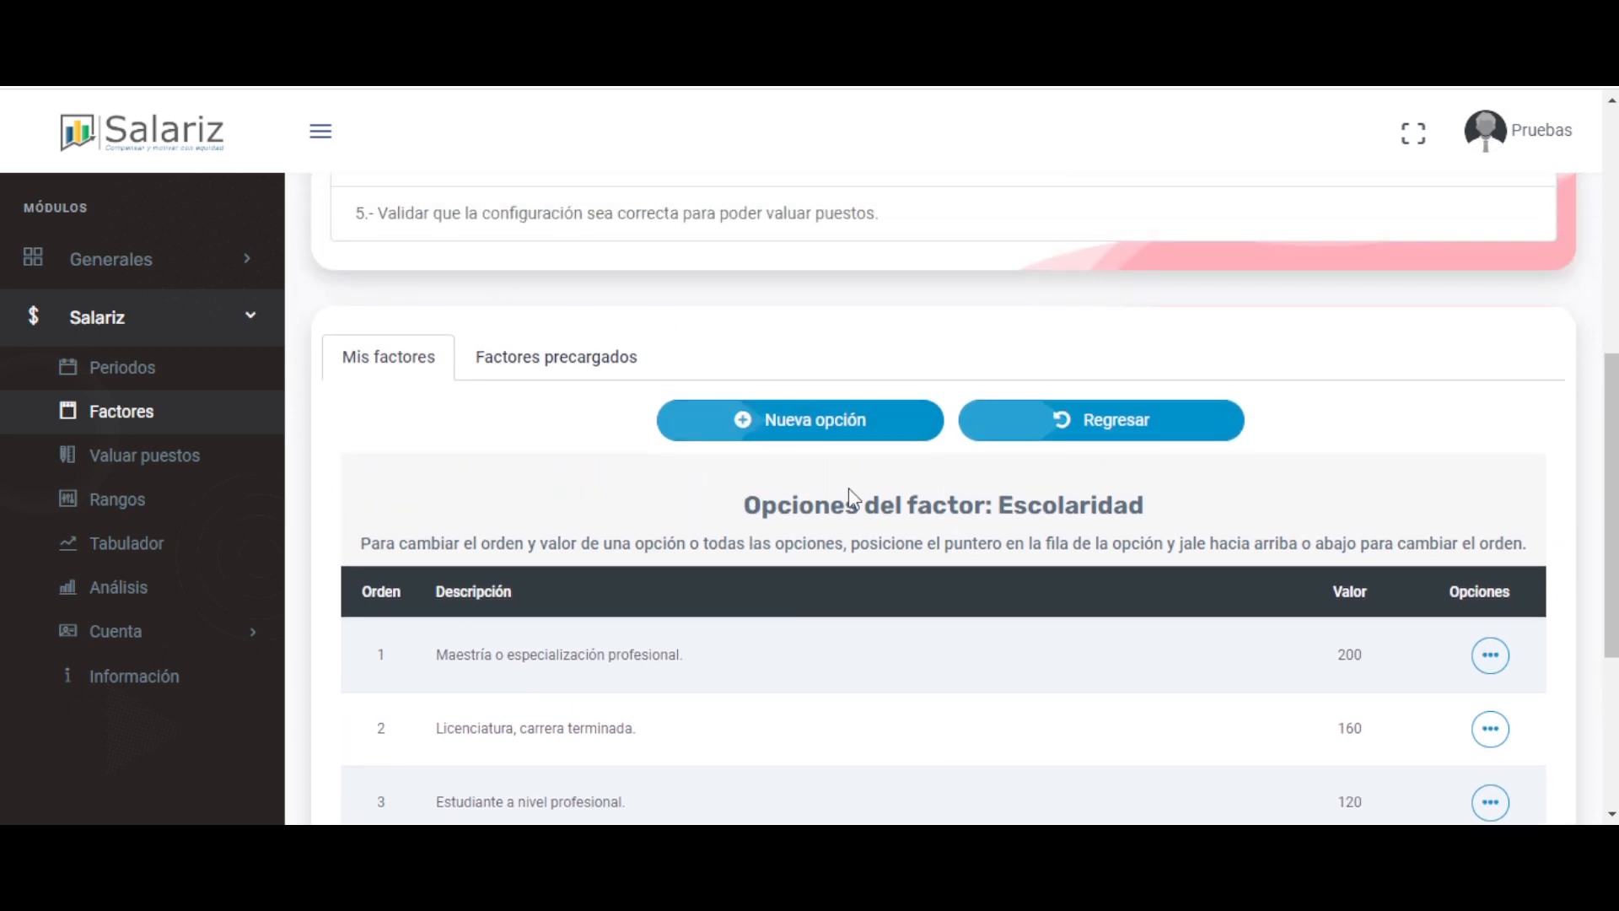
{"action": "scroll", "coordinate": [848, 487], "scroll_direction": "down", "scroll_amount": 2}
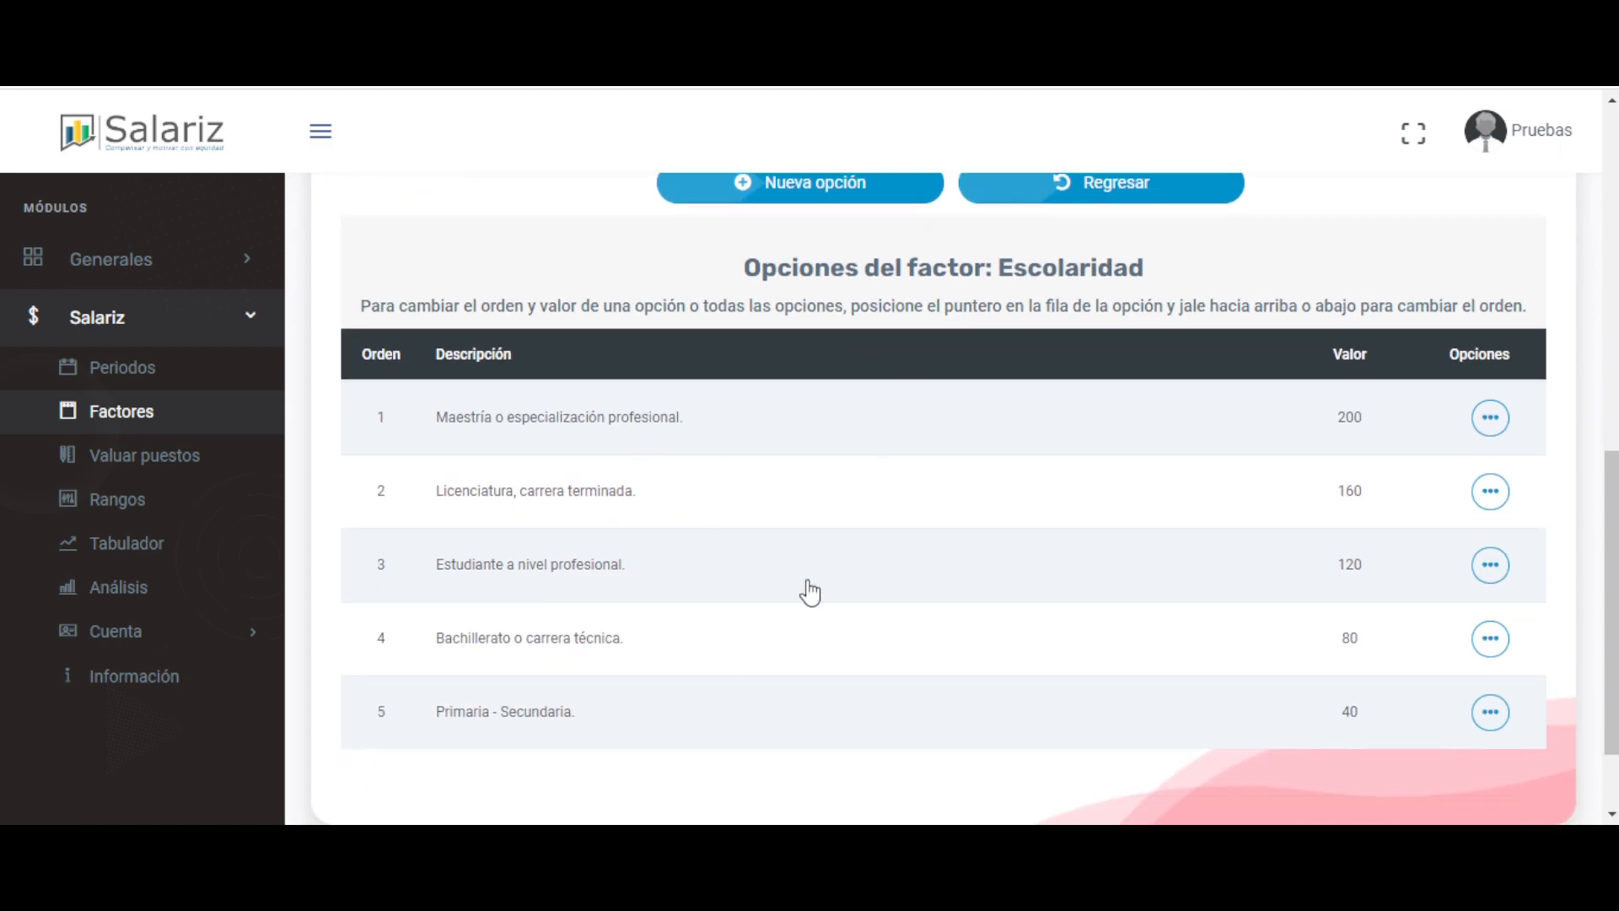
{"action": "scroll", "coordinate": [970, 638], "scroll_direction": "up", "scroll_amount": 2}
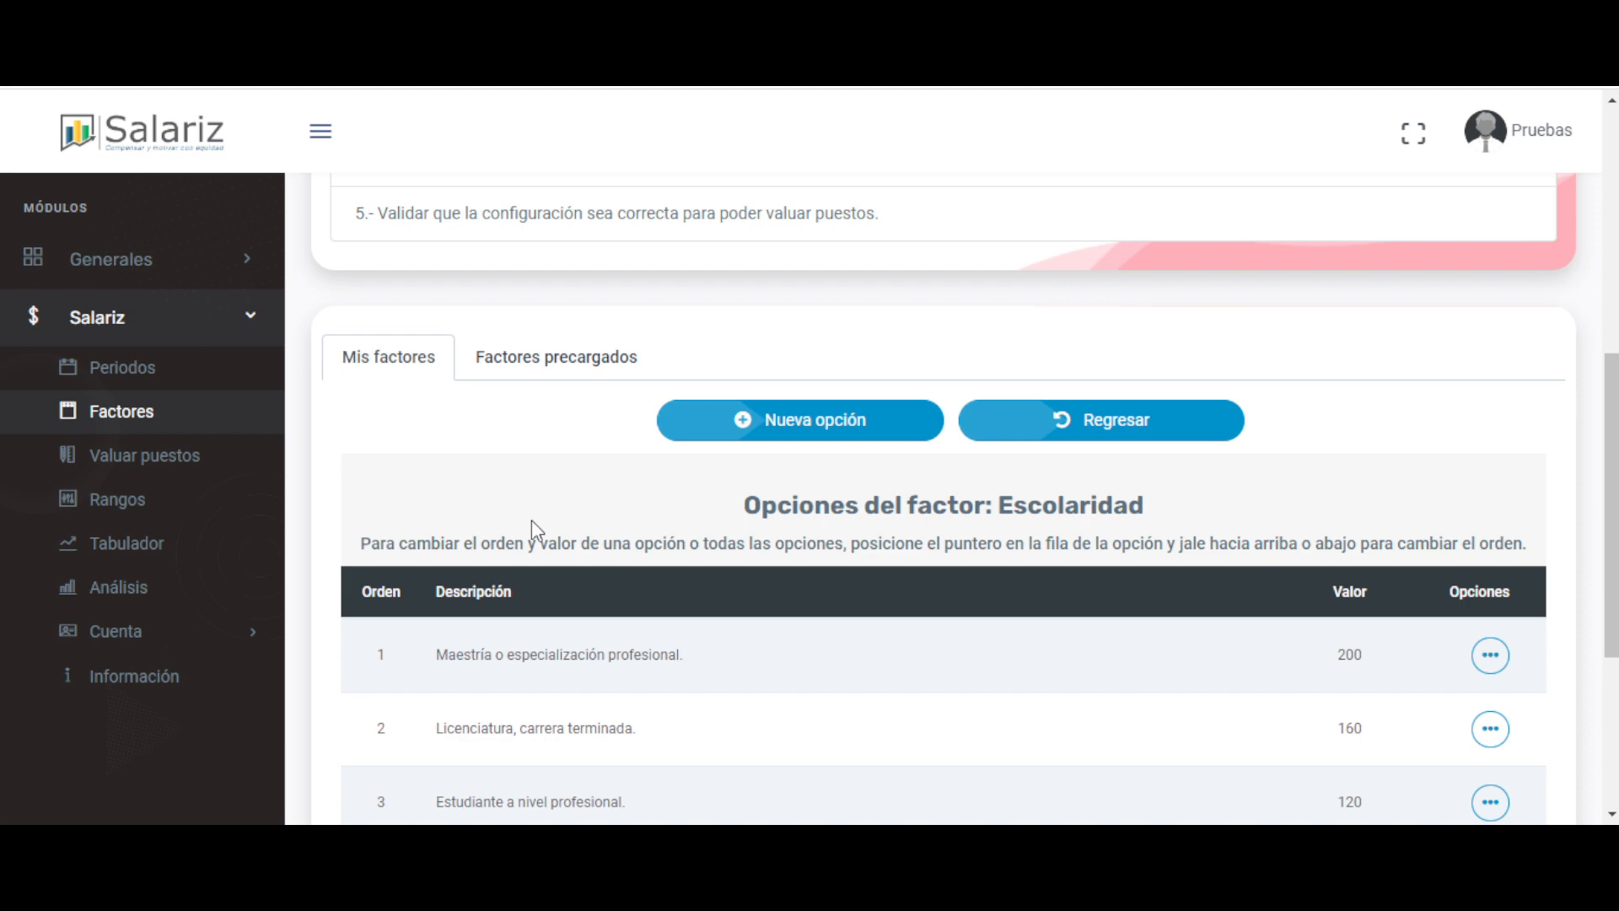
{"action": "scroll", "coordinate": [532, 523], "scroll_direction": "down", "scroll_amount": 1}
{"action": "scroll", "coordinate": [784, 512], "scroll_direction": "up", "scroll_amount": 2}
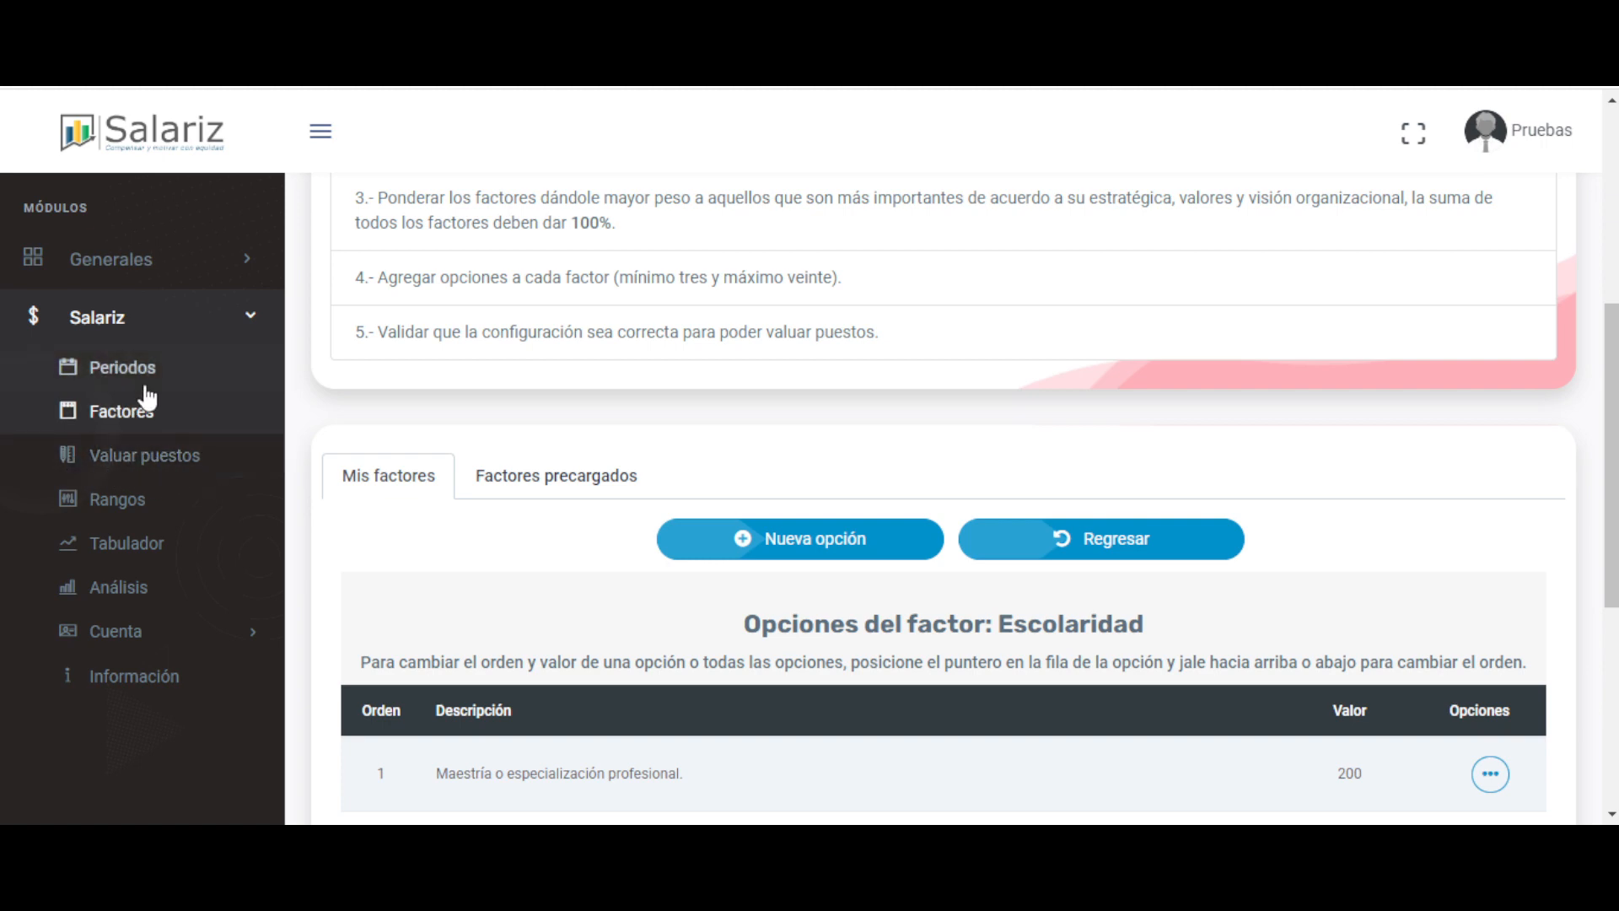
- Return to the Valuar puestos module and show the list of positions
{"action": "left_click", "coordinate": [173, 466]}
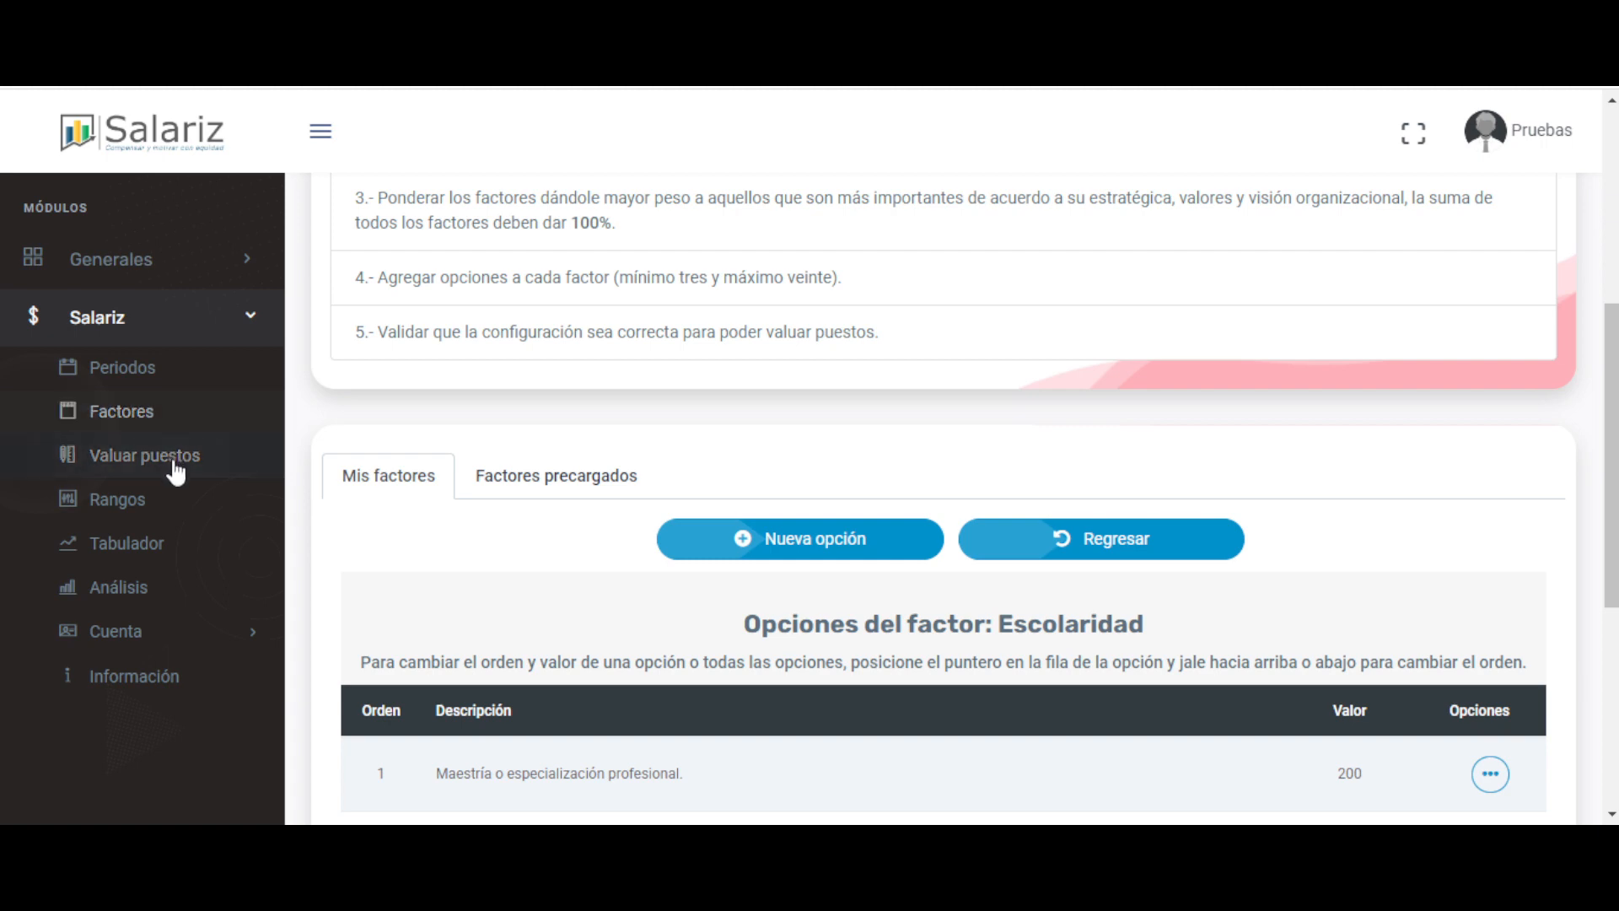
{"action": "scroll", "coordinate": [903, 596], "scroll_direction": "down", "scroll_amount": 5}
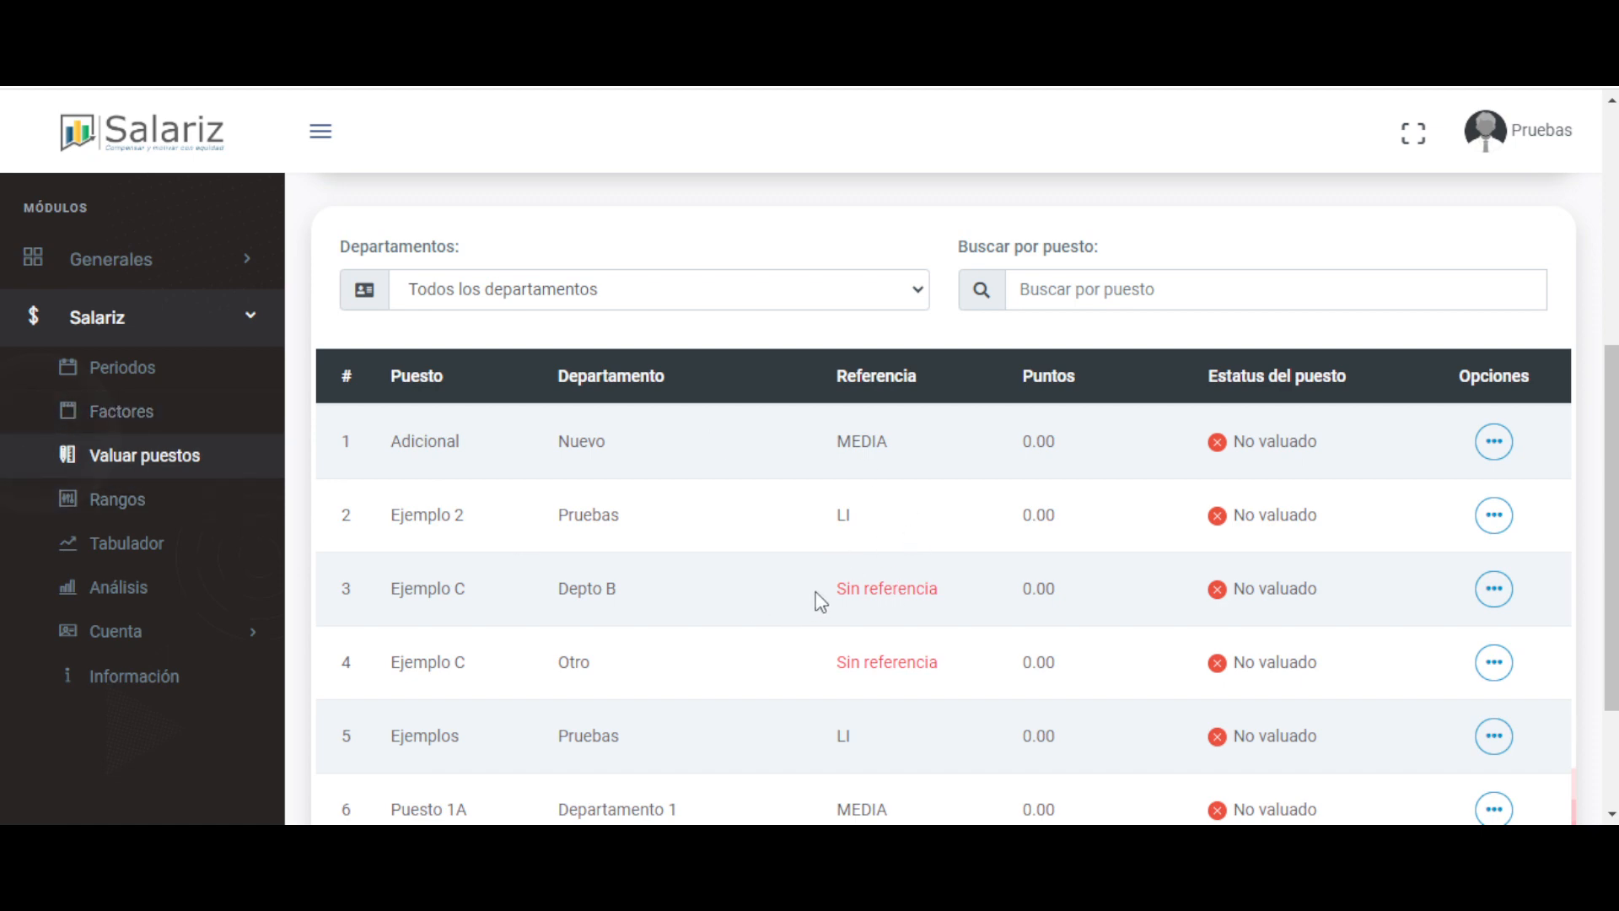
- View the Escolaridad options in the valuation of the Adicional position, and leave it without rating anything
{"action": "left_click", "coordinate": [1495, 440]}
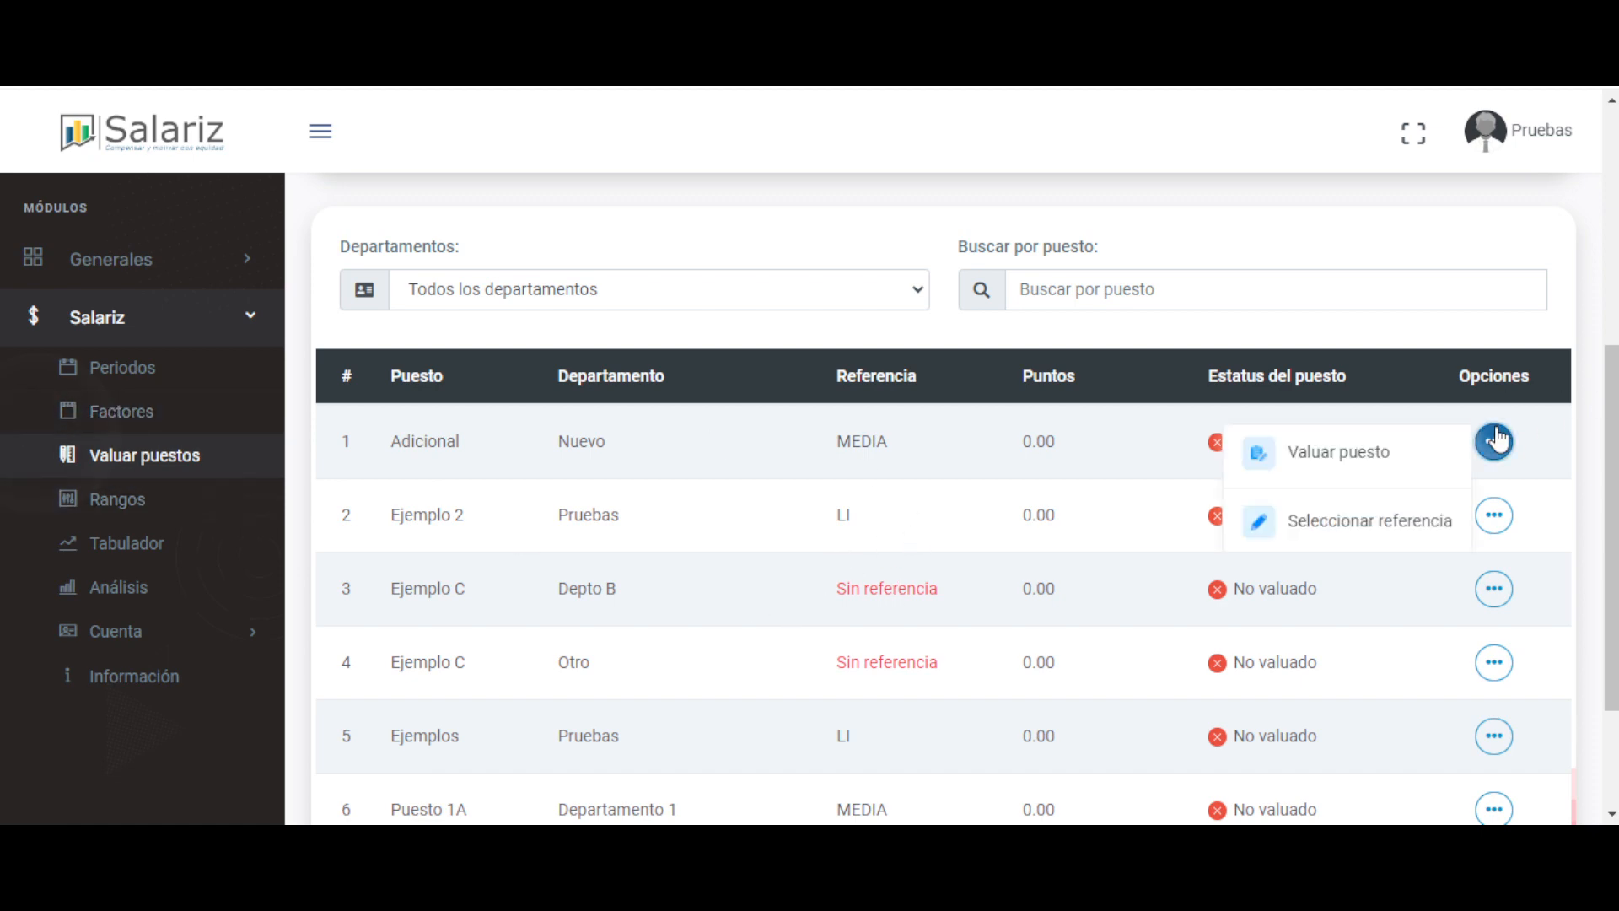
{"action": "left_click", "coordinate": [1359, 464]}
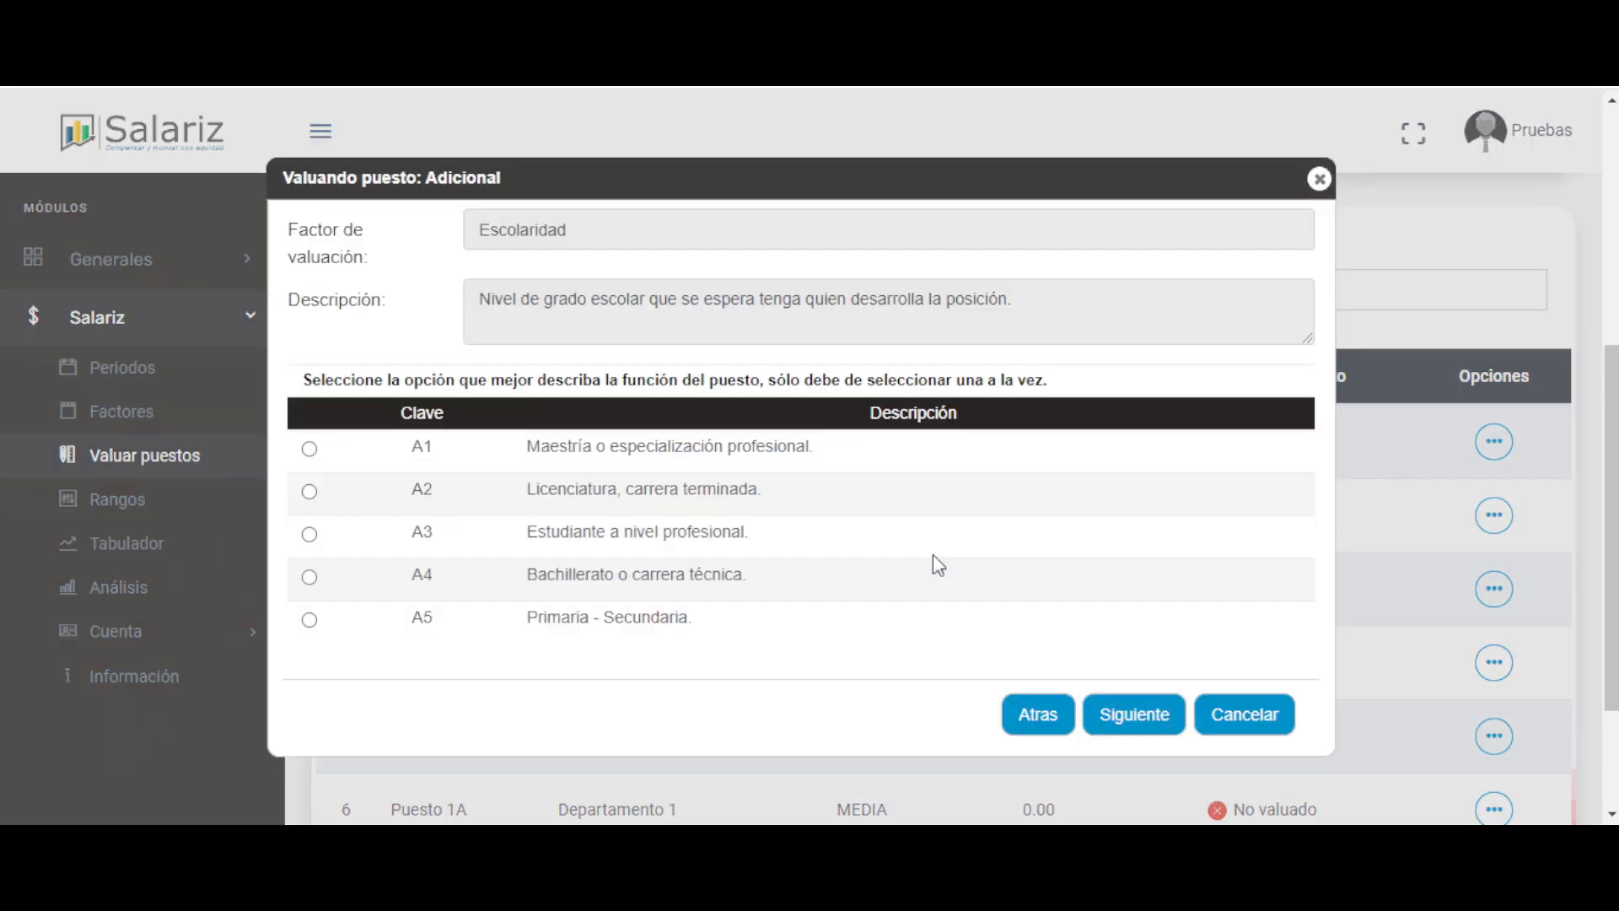
{"action": "key", "text": "Tab"}
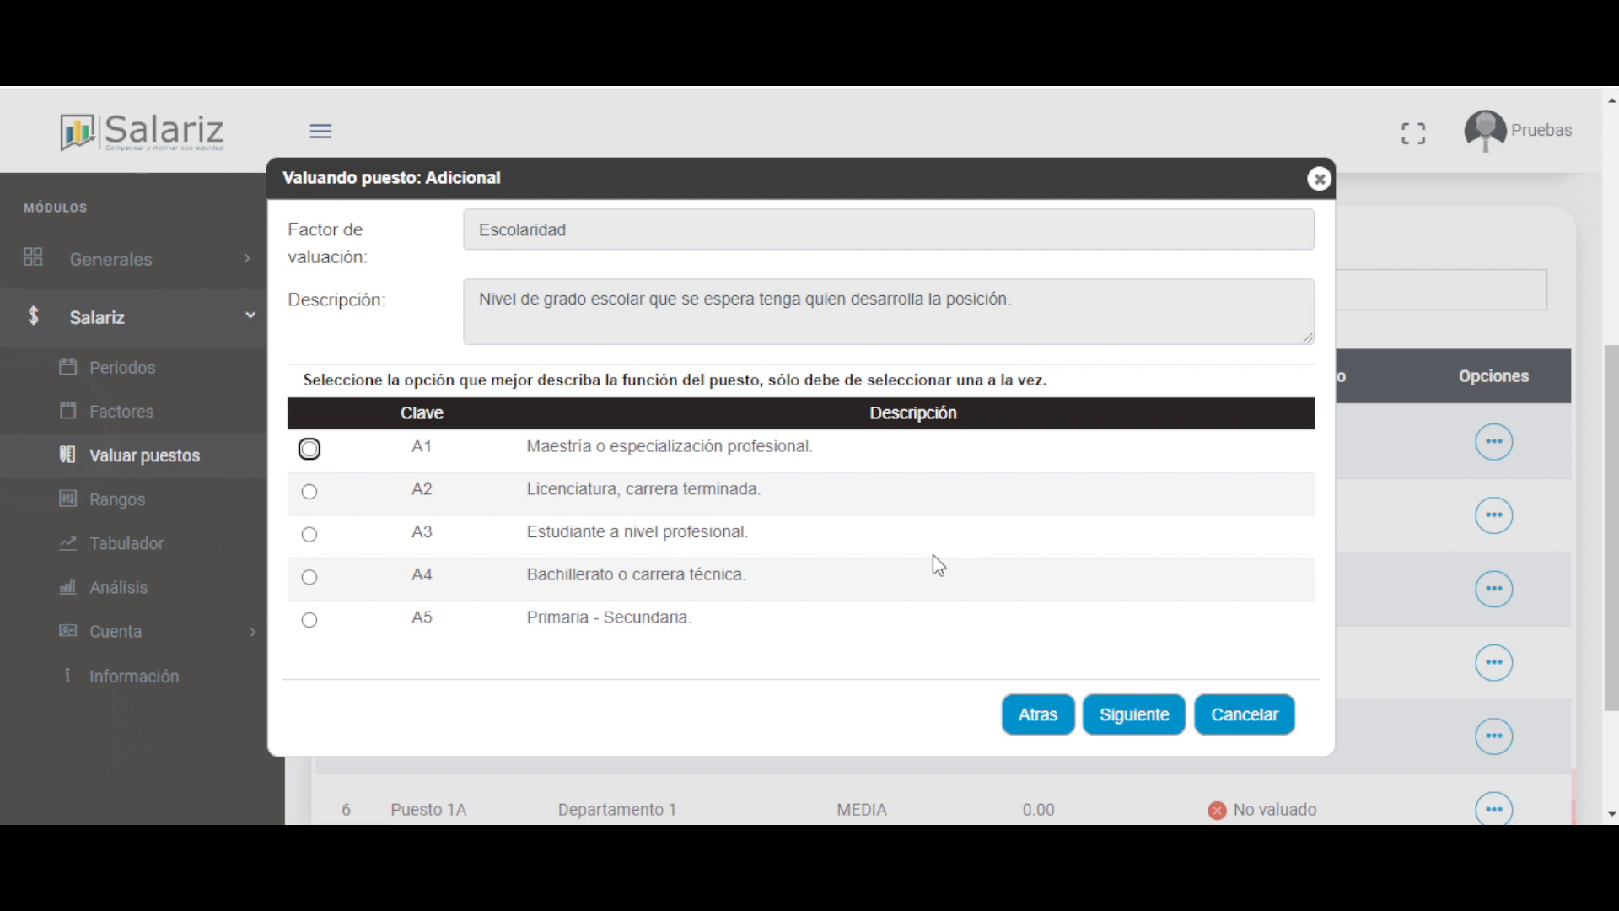
{"action": "left_click", "coordinate": [1260, 718]}
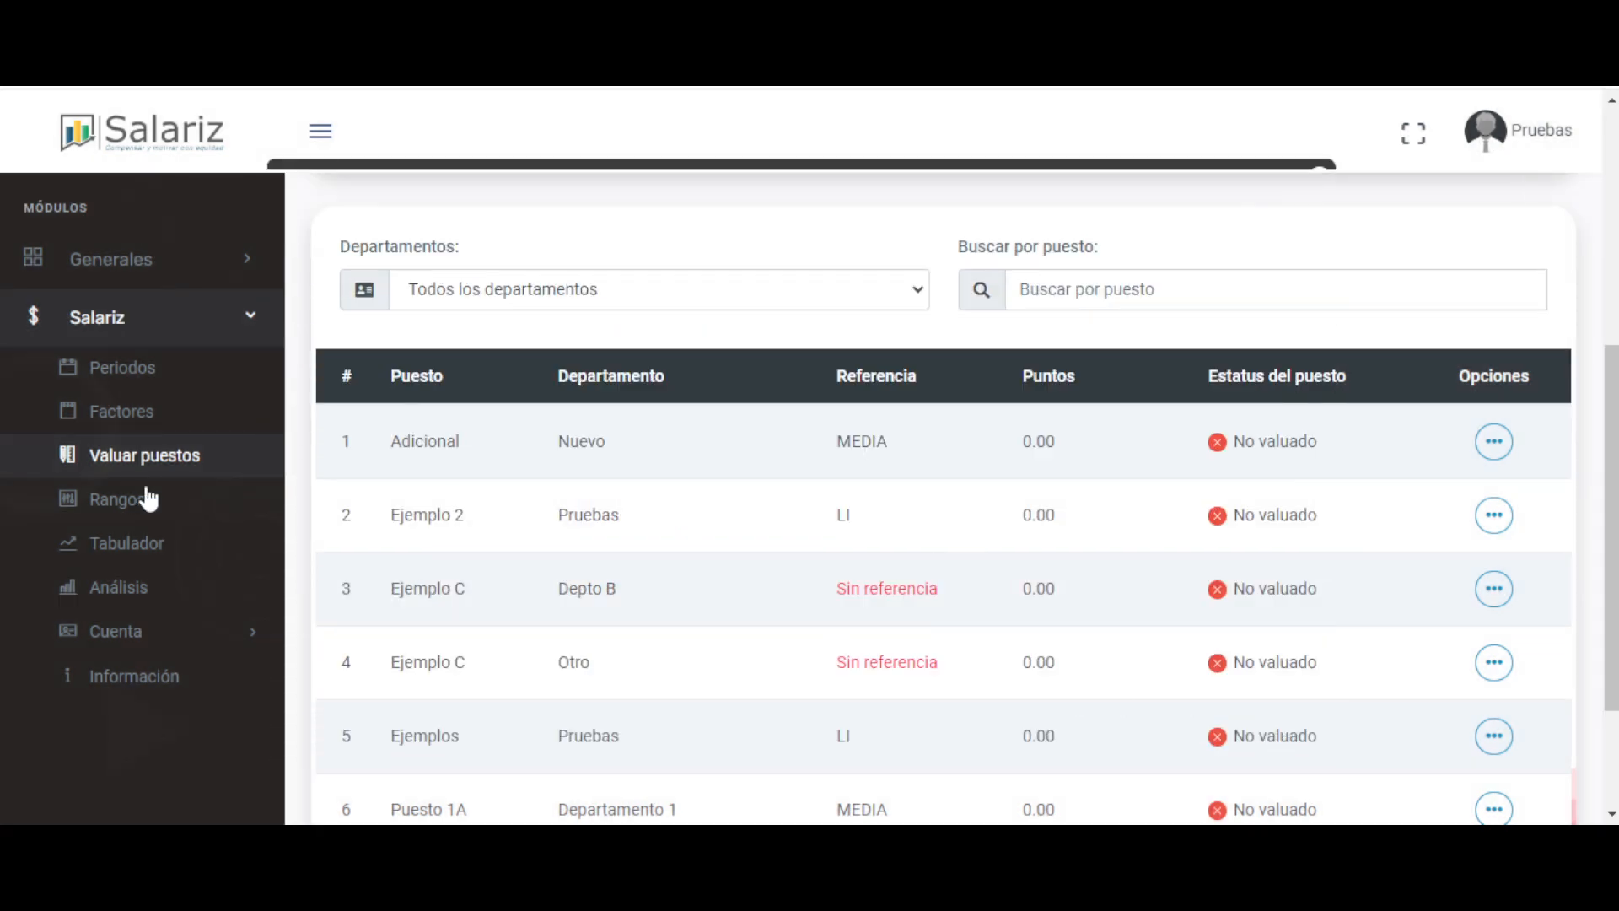
- Review the four factors under Mis factores in the Factores module, from Escolaridad to Toma de Decisiones
{"action": "left_click", "coordinate": [119, 413]}
{"action": "scroll", "coordinate": [733, 620], "scroll_direction": "down", "scroll_amount": 5}
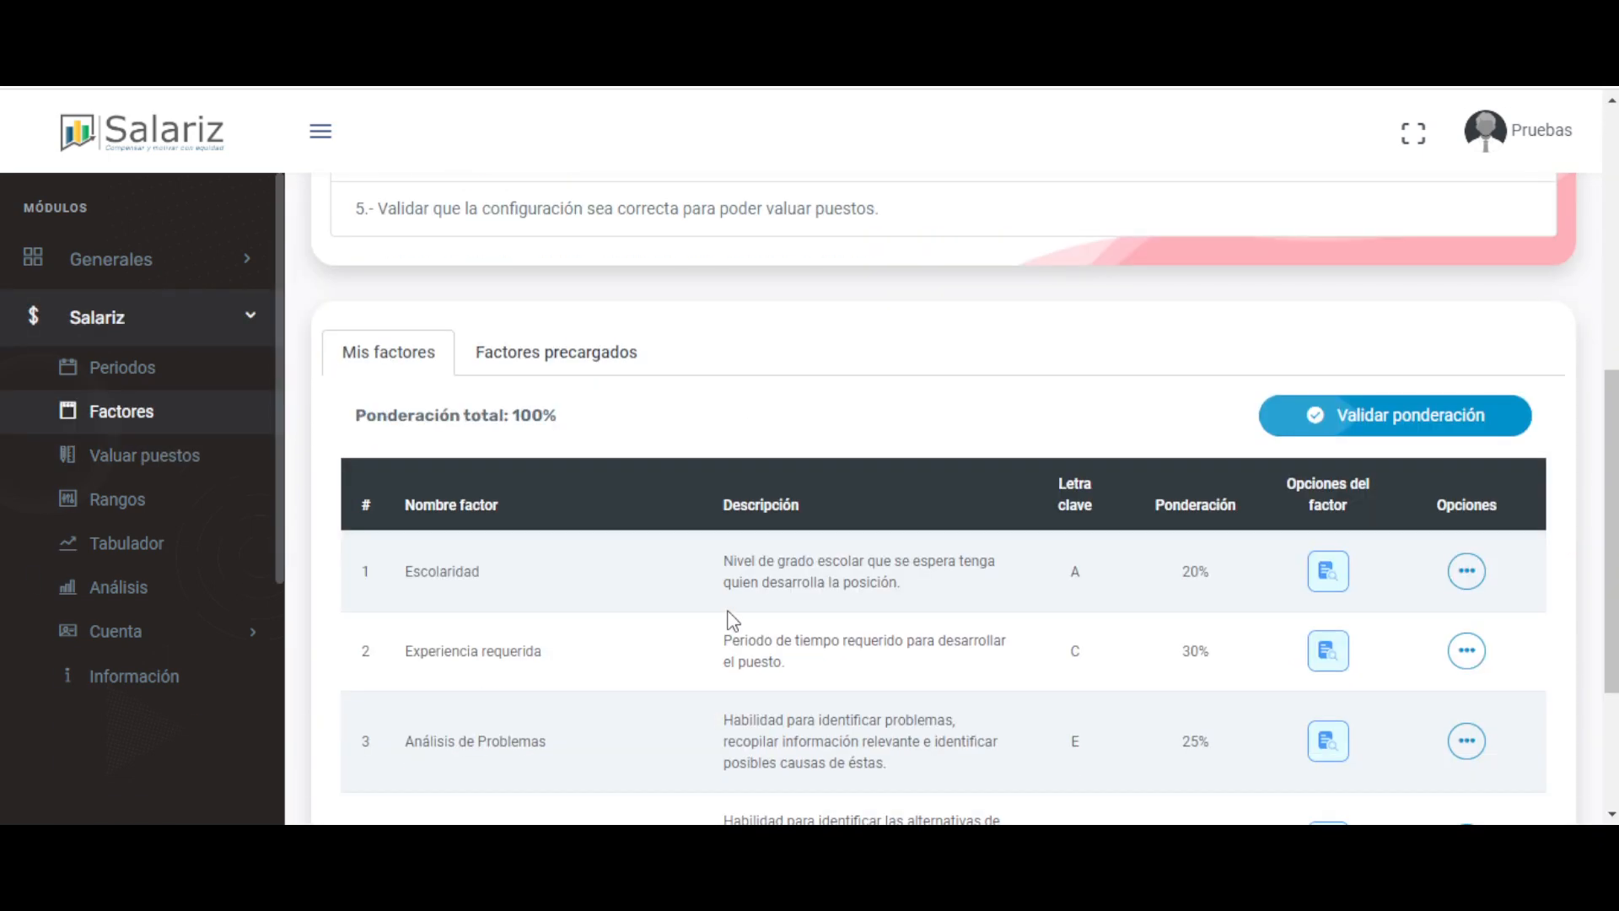
{"action": "scroll", "coordinate": [730, 620], "scroll_direction": "down", "scroll_amount": 3}
{"action": "left_click_drag", "start_coordinate": [391, 317], "coordinate": [611, 610]}
{"action": "left_click", "coordinate": [654, 621]}
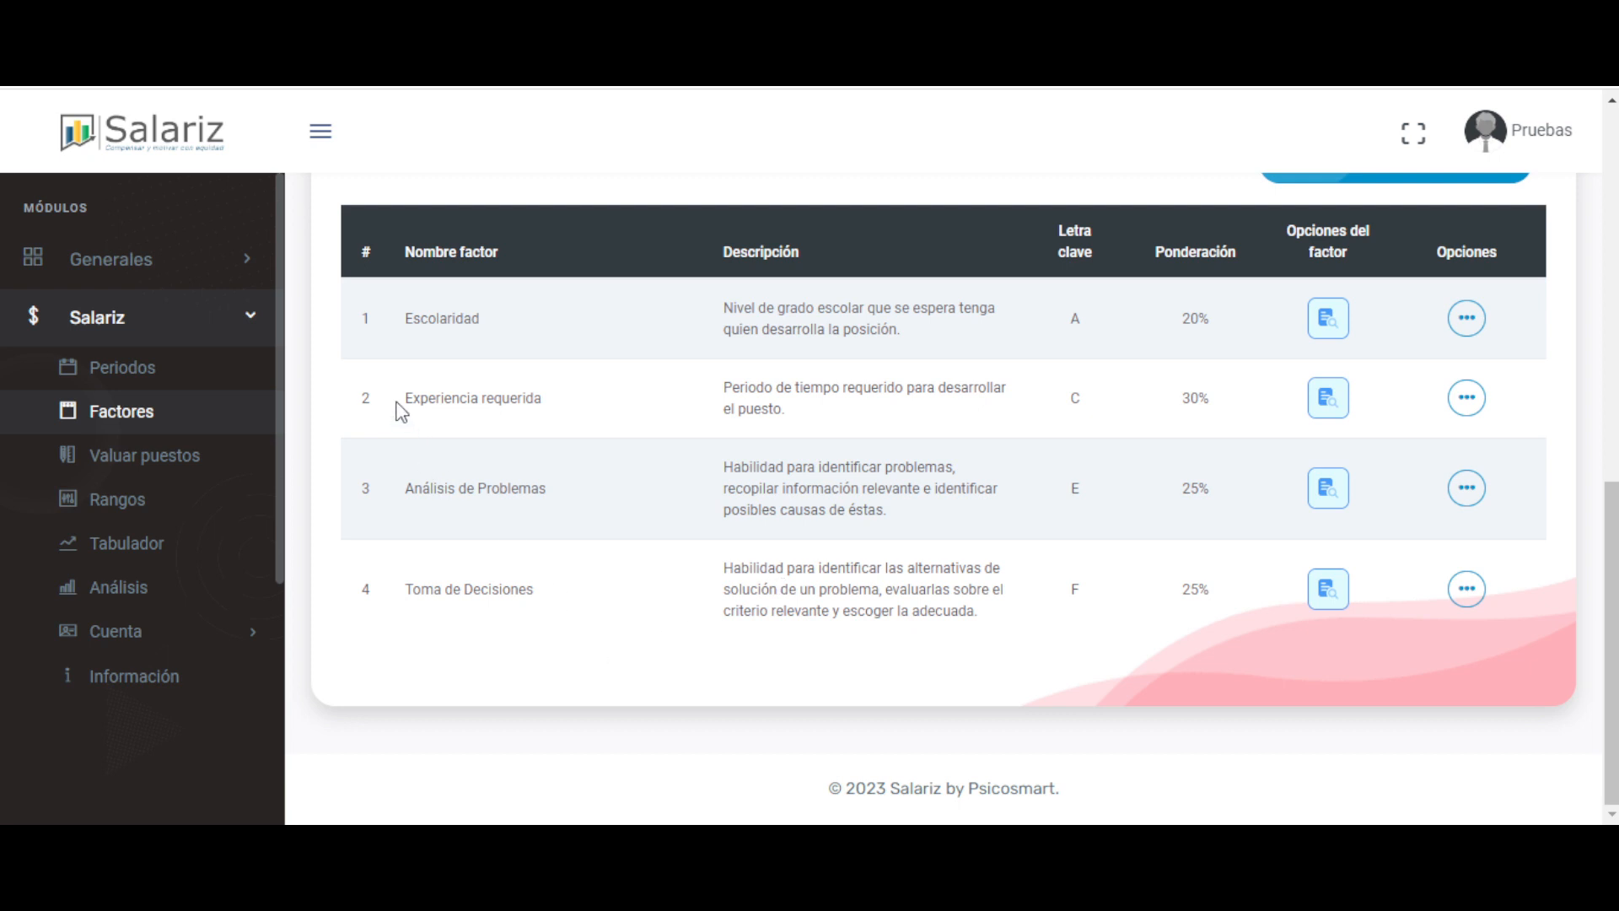
{"action": "left_click_drag", "start_coordinate": [397, 408], "coordinate": [548, 401]}
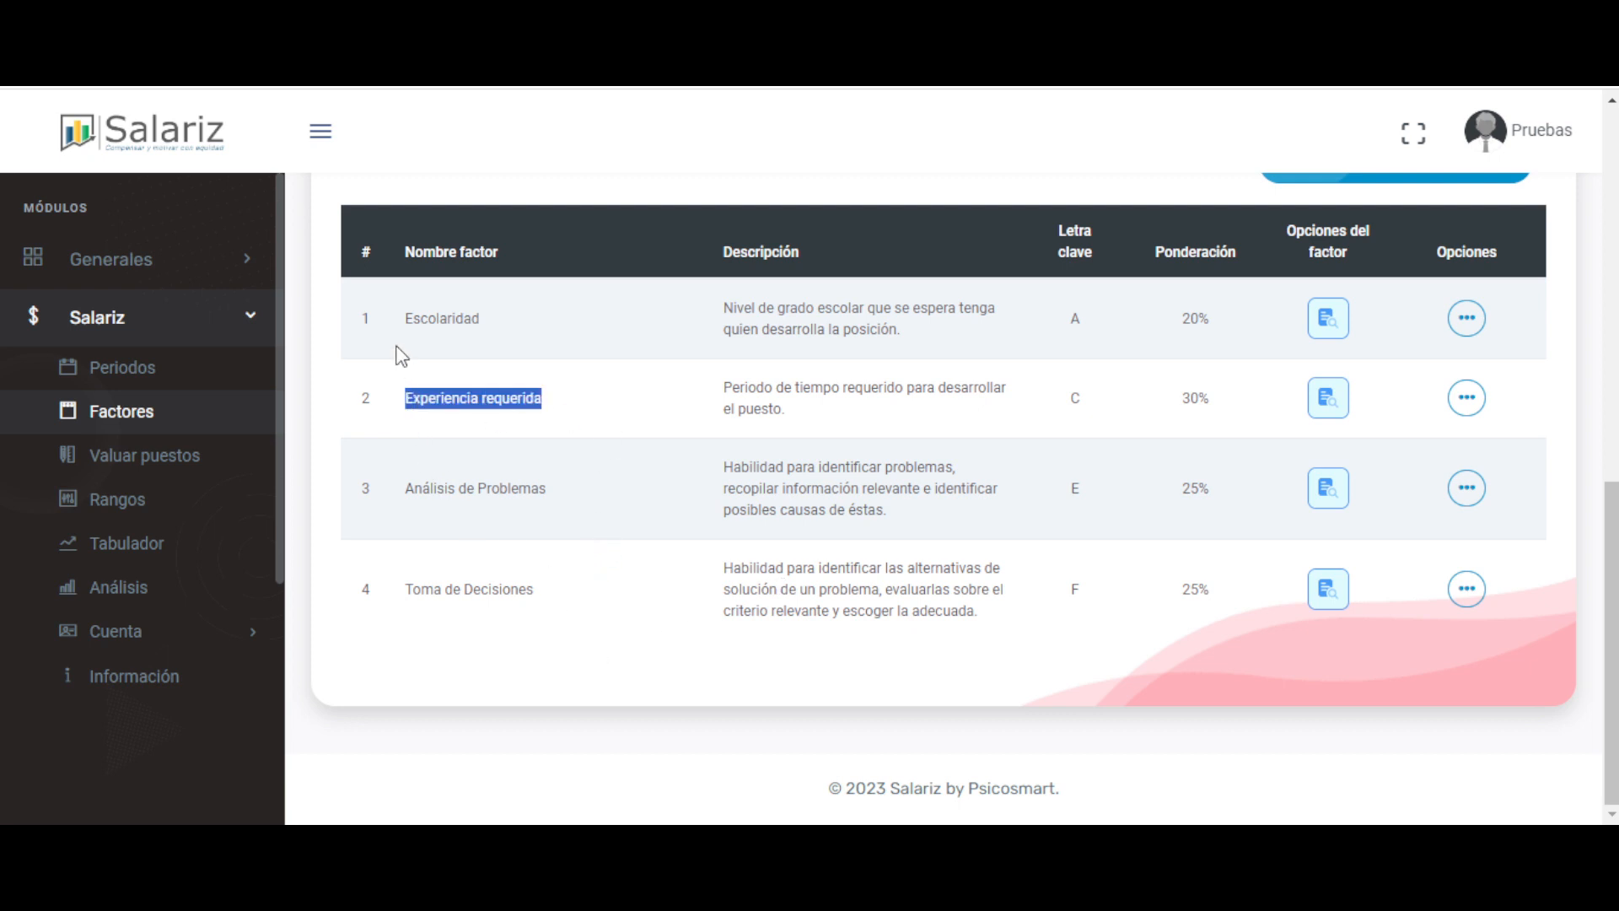
{"action": "left_click_drag", "start_coordinate": [397, 354], "coordinate": [617, 328]}
{"action": "left_click", "coordinate": [658, 374]}
{"action": "left_click_drag", "start_coordinate": [296, 318], "coordinate": [561, 632]}
{"action": "left_click", "coordinate": [560, 632]}
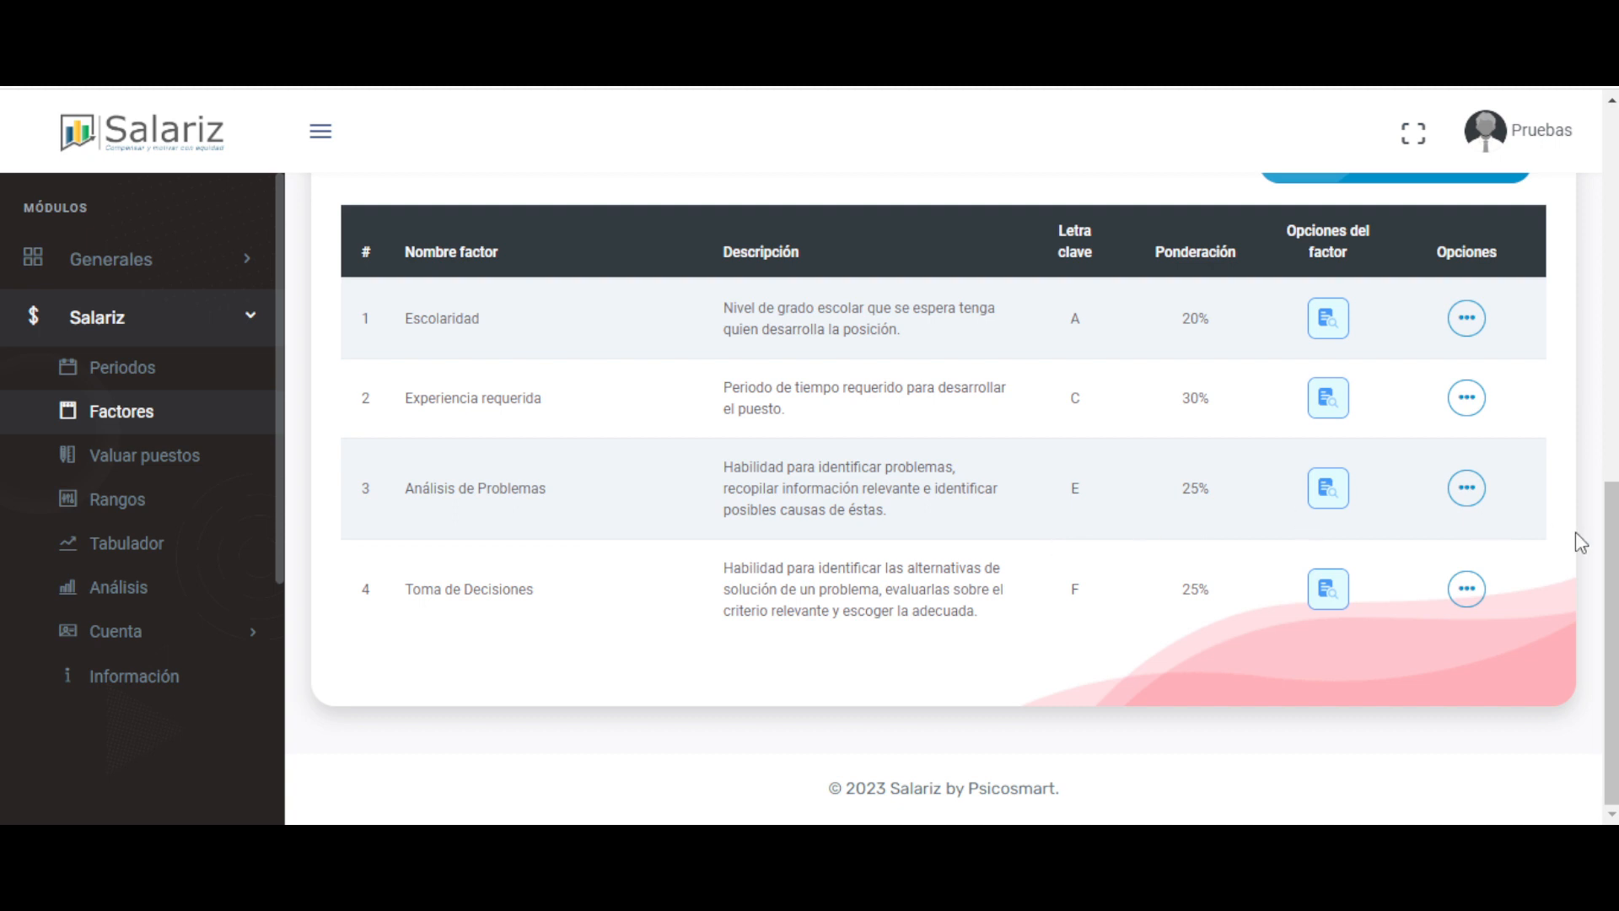
- Review the options and values of the Análisis de Problemas factor, and return to the factor list
{"action": "left_click", "coordinate": [1466, 487]}
{"action": "left_click", "coordinate": [1313, 491]}
{"action": "scroll", "coordinate": [624, 621], "scroll_direction": "down", "scroll_amount": 2}
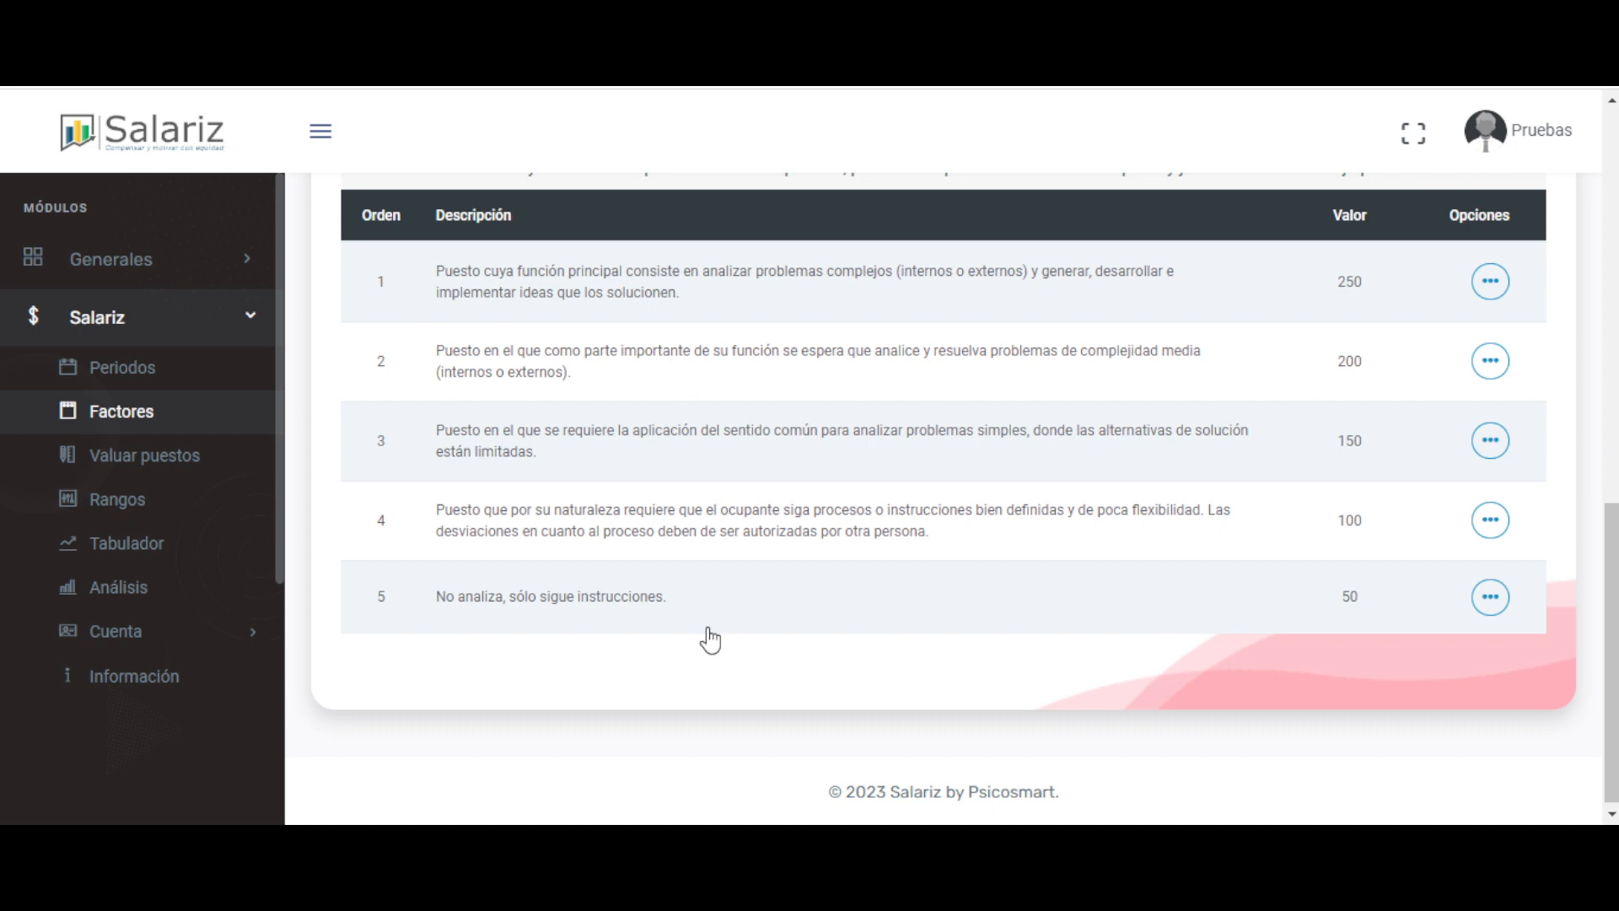
{"action": "scroll", "coordinate": [852, 518], "scroll_direction": "up", "scroll_amount": 3}
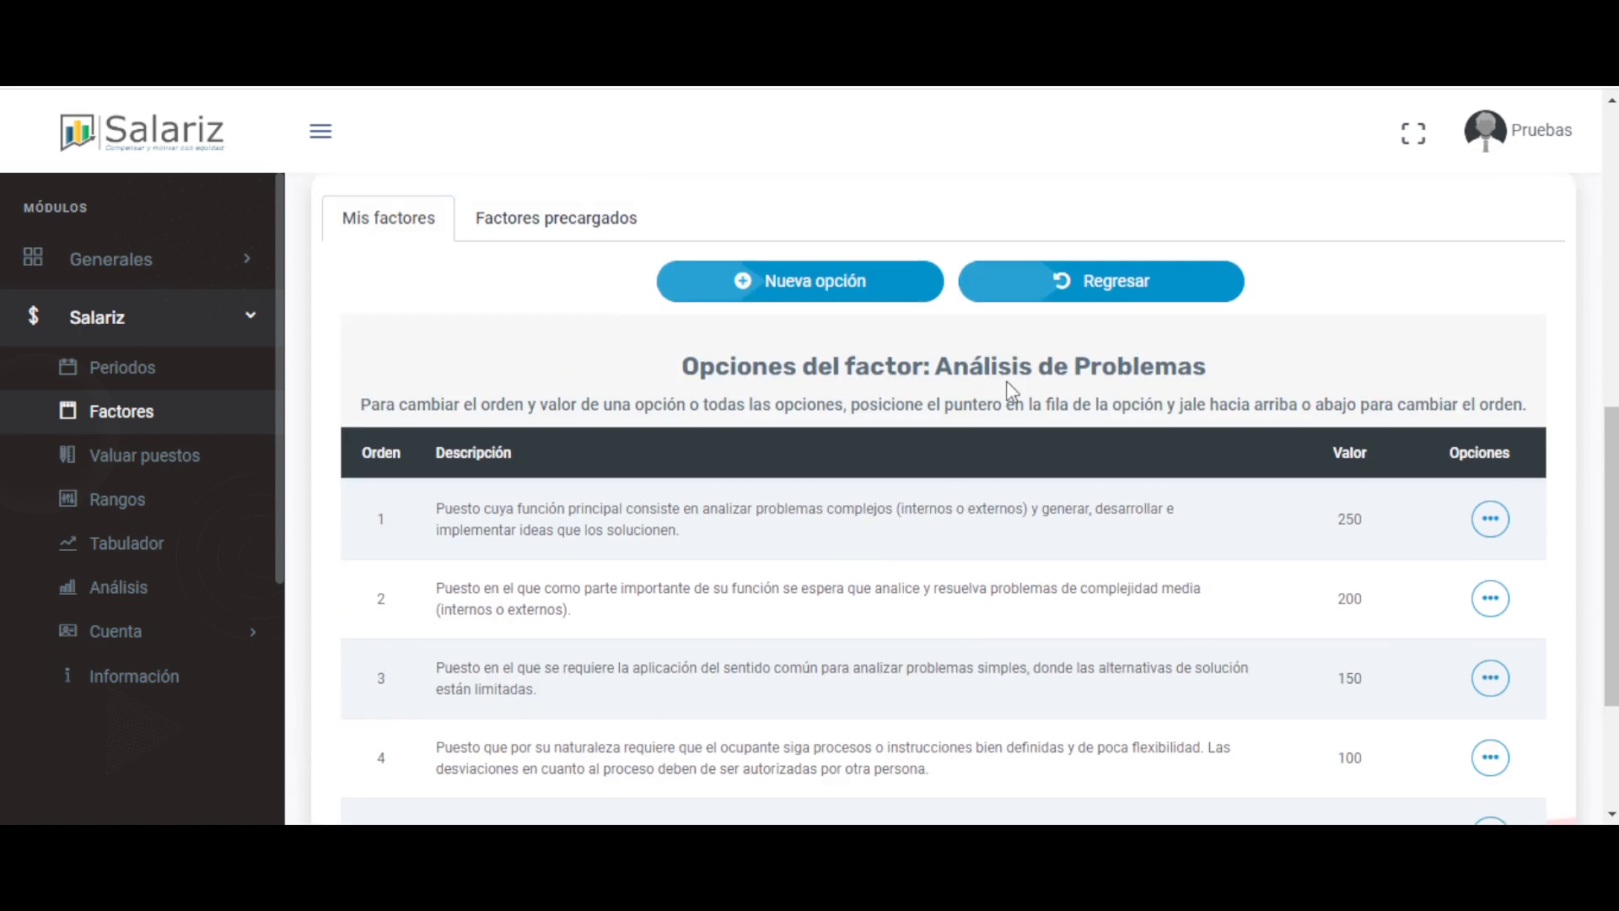
{"action": "left_click", "coordinate": [1073, 293]}
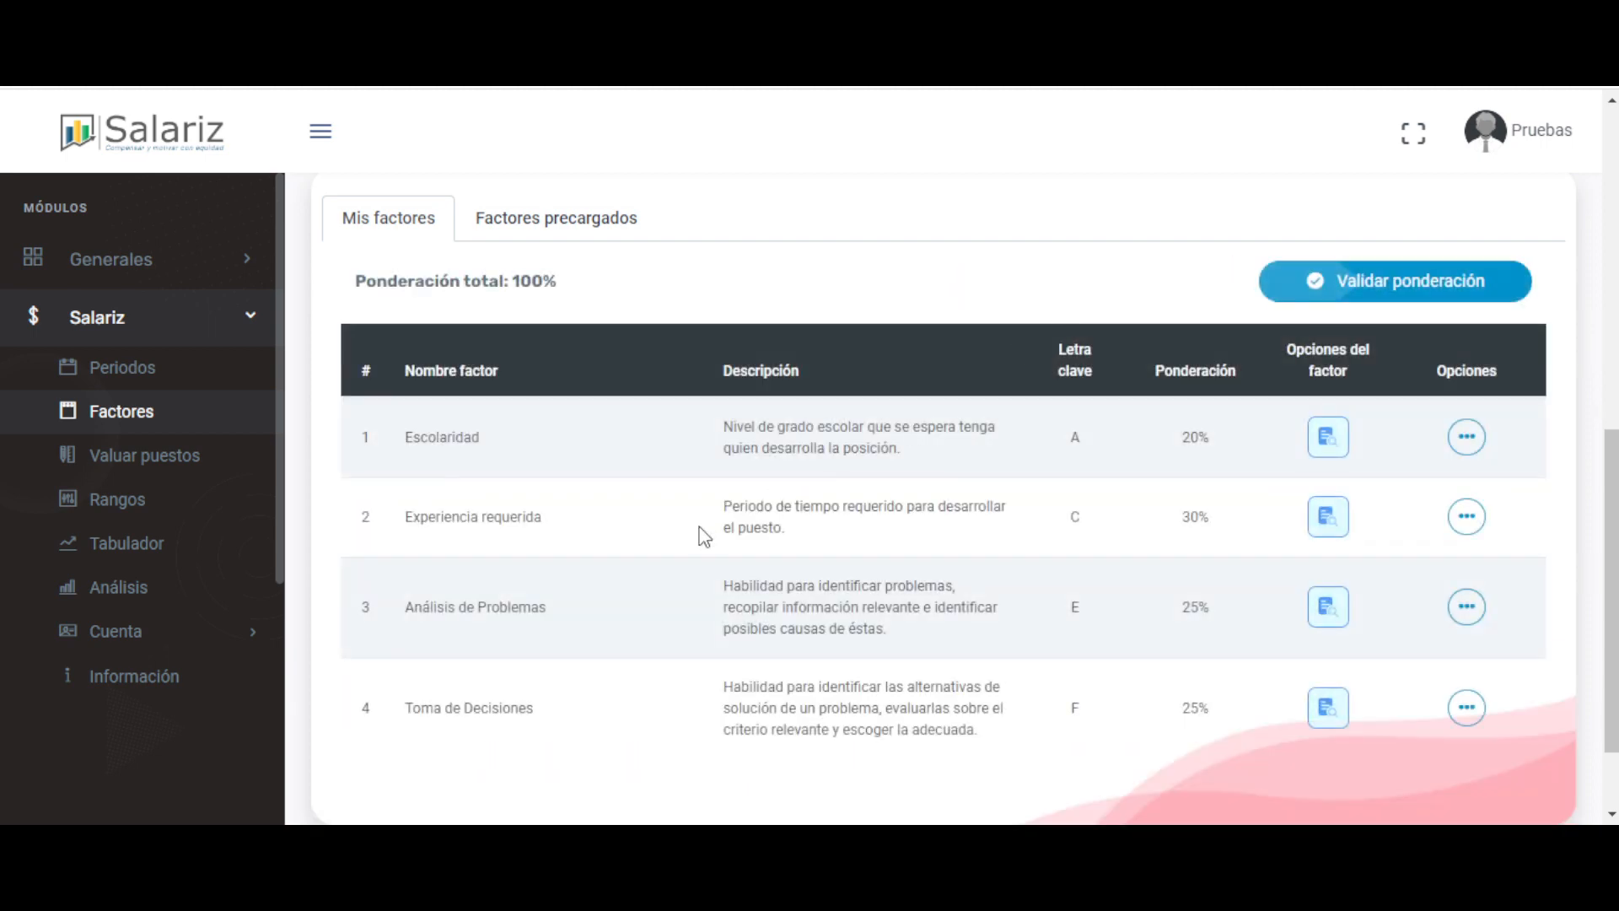
- Compare the configured factors with the Factores precargados list, and return to Mis factores
{"action": "left_click_drag", "start_coordinate": [408, 426], "coordinate": [630, 675]}
{"action": "left_click", "coordinate": [698, 721]}
{"action": "left_click", "coordinate": [564, 240]}
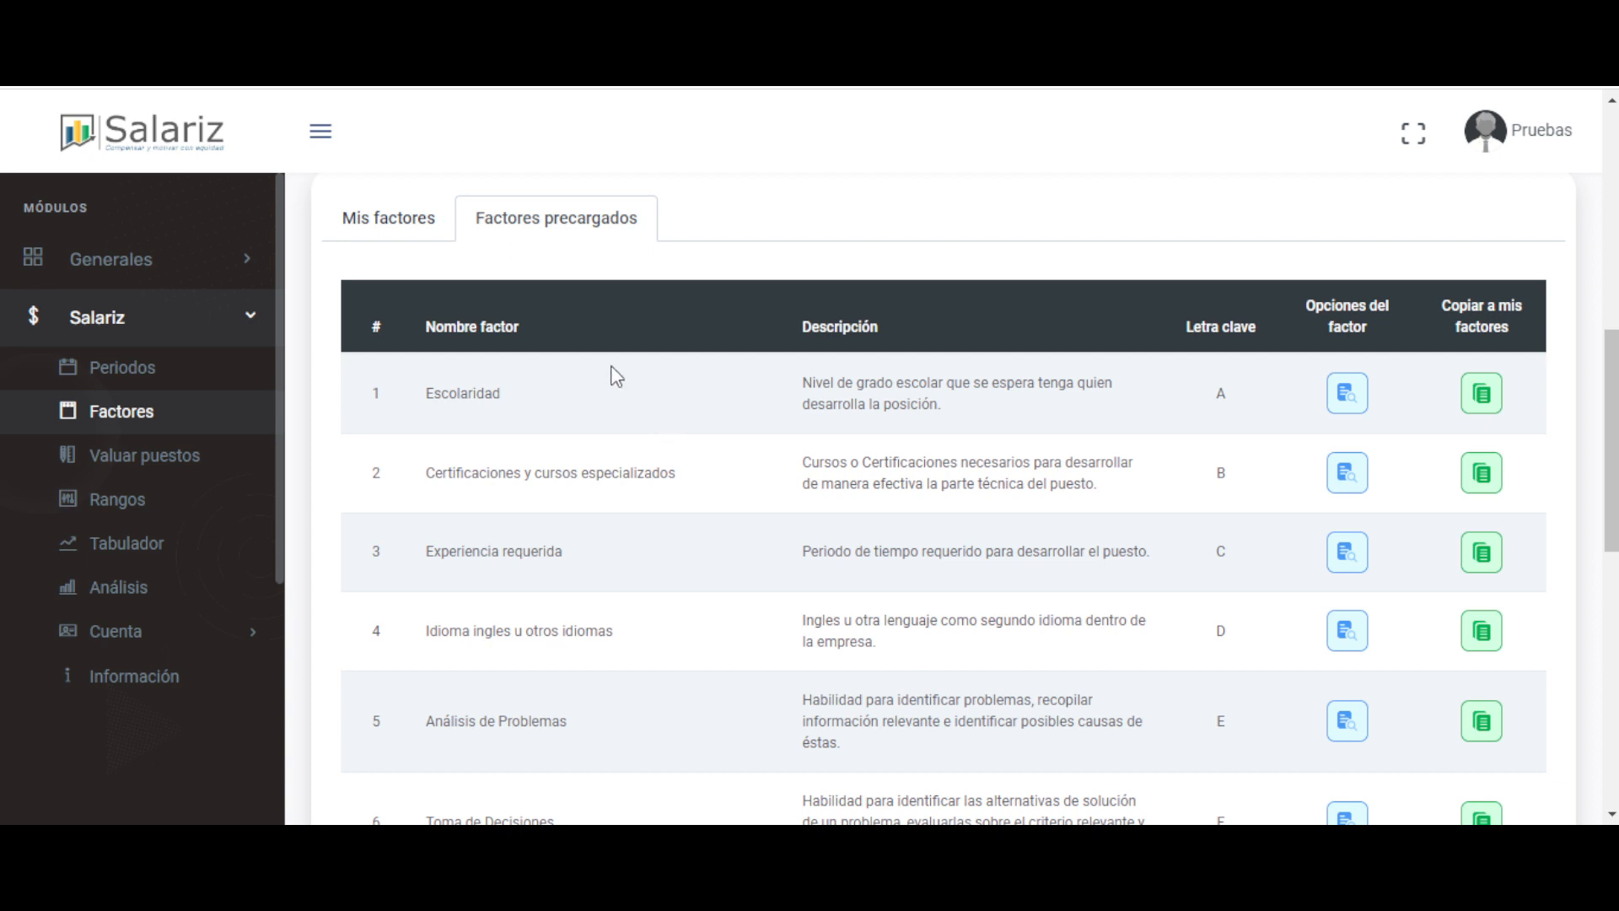
{"action": "left_click", "coordinate": [392, 226]}
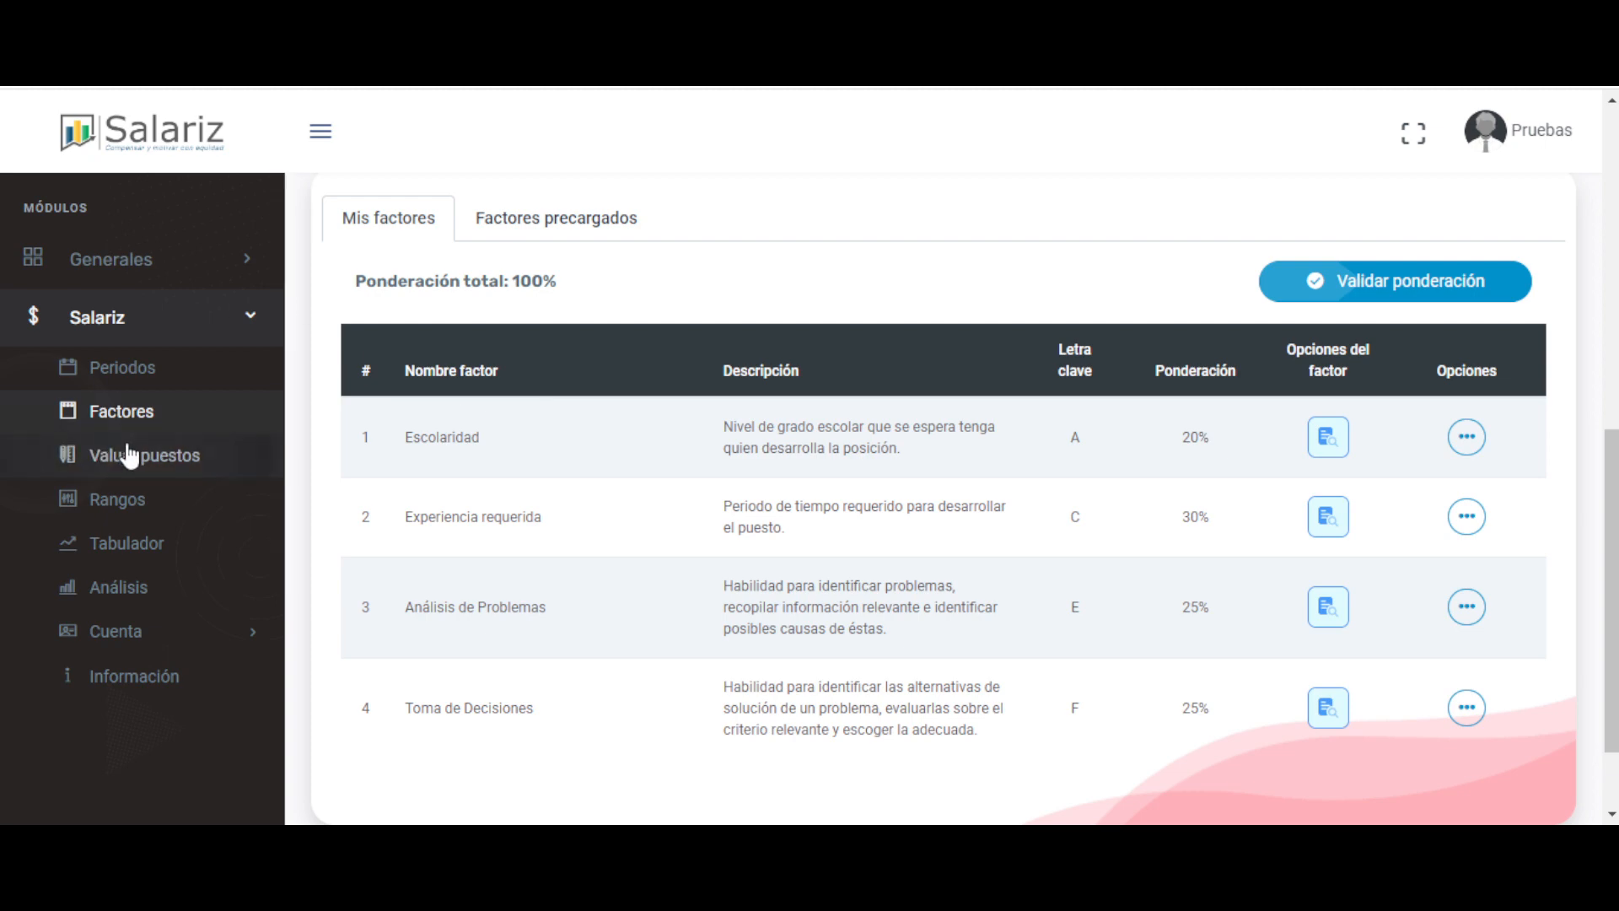
- Return to Valuar puestos and open the valuation of the Adicional position
{"action": "left_click", "coordinate": [134, 461]}
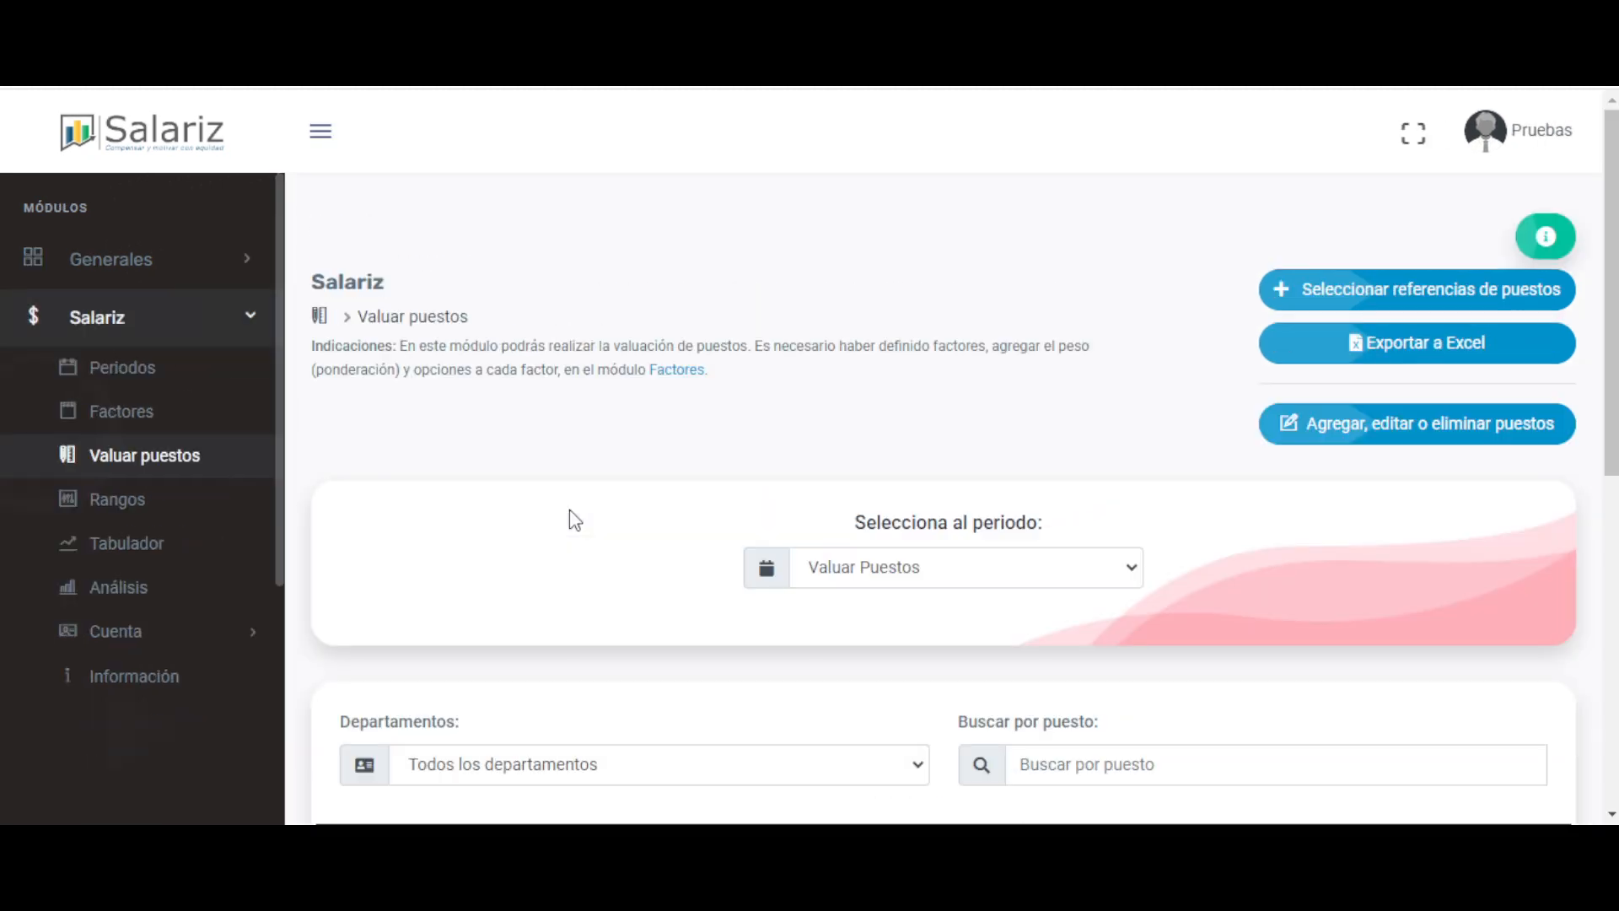
{"action": "scroll", "coordinate": [607, 527], "scroll_direction": "down", "scroll_amount": 4}
{"action": "left_click", "coordinate": [1486, 573]}
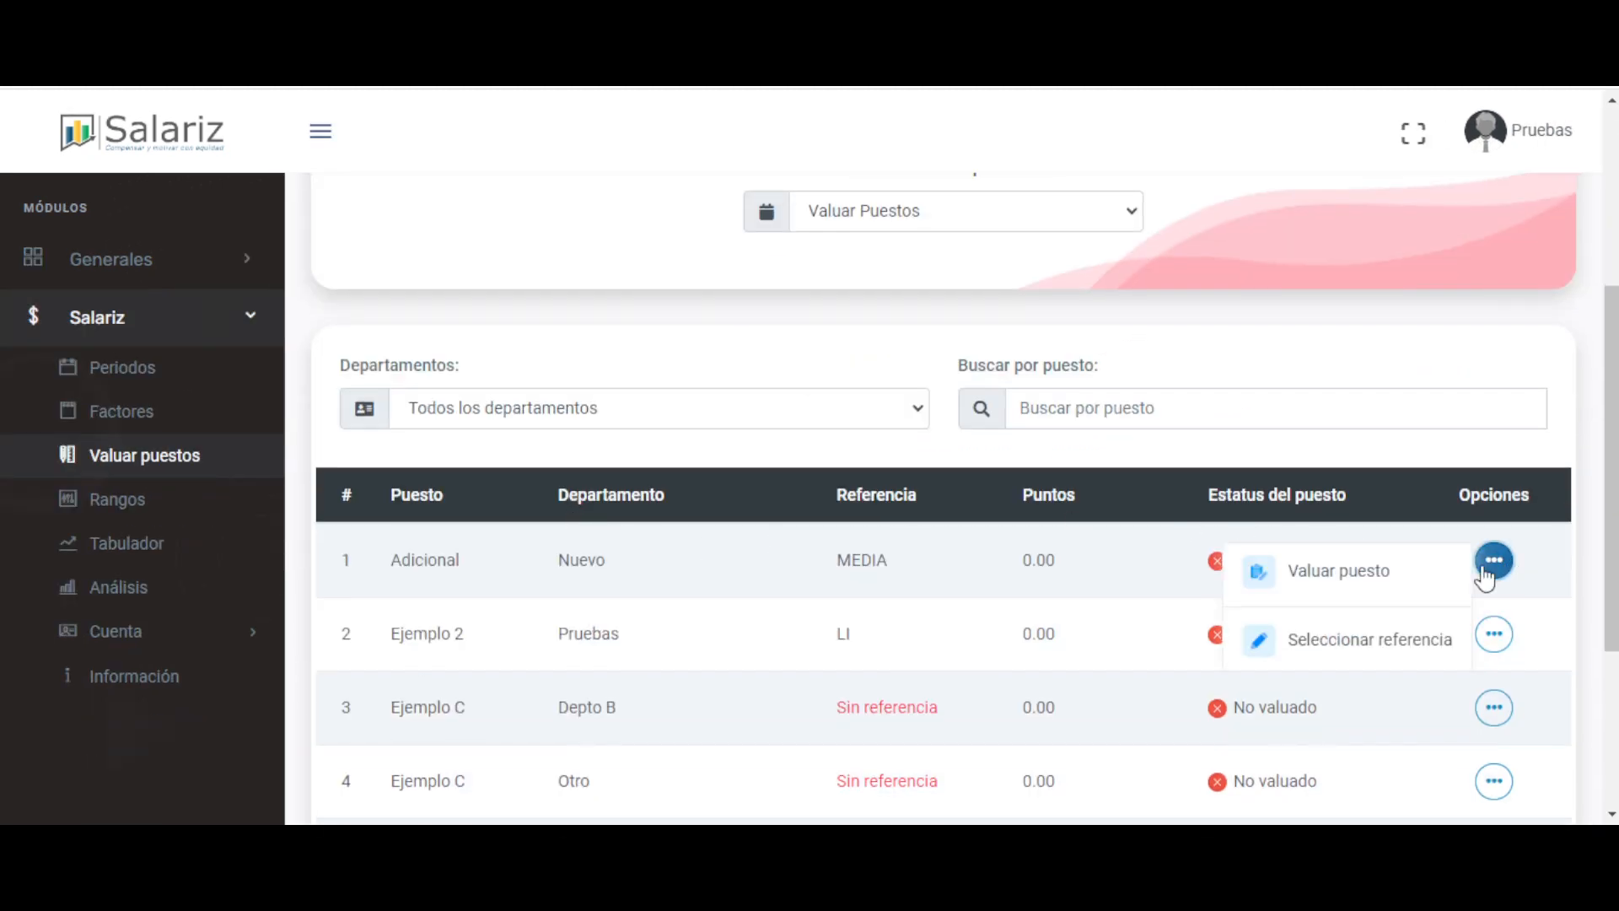
{"action": "left_click", "coordinate": [1347, 570]}
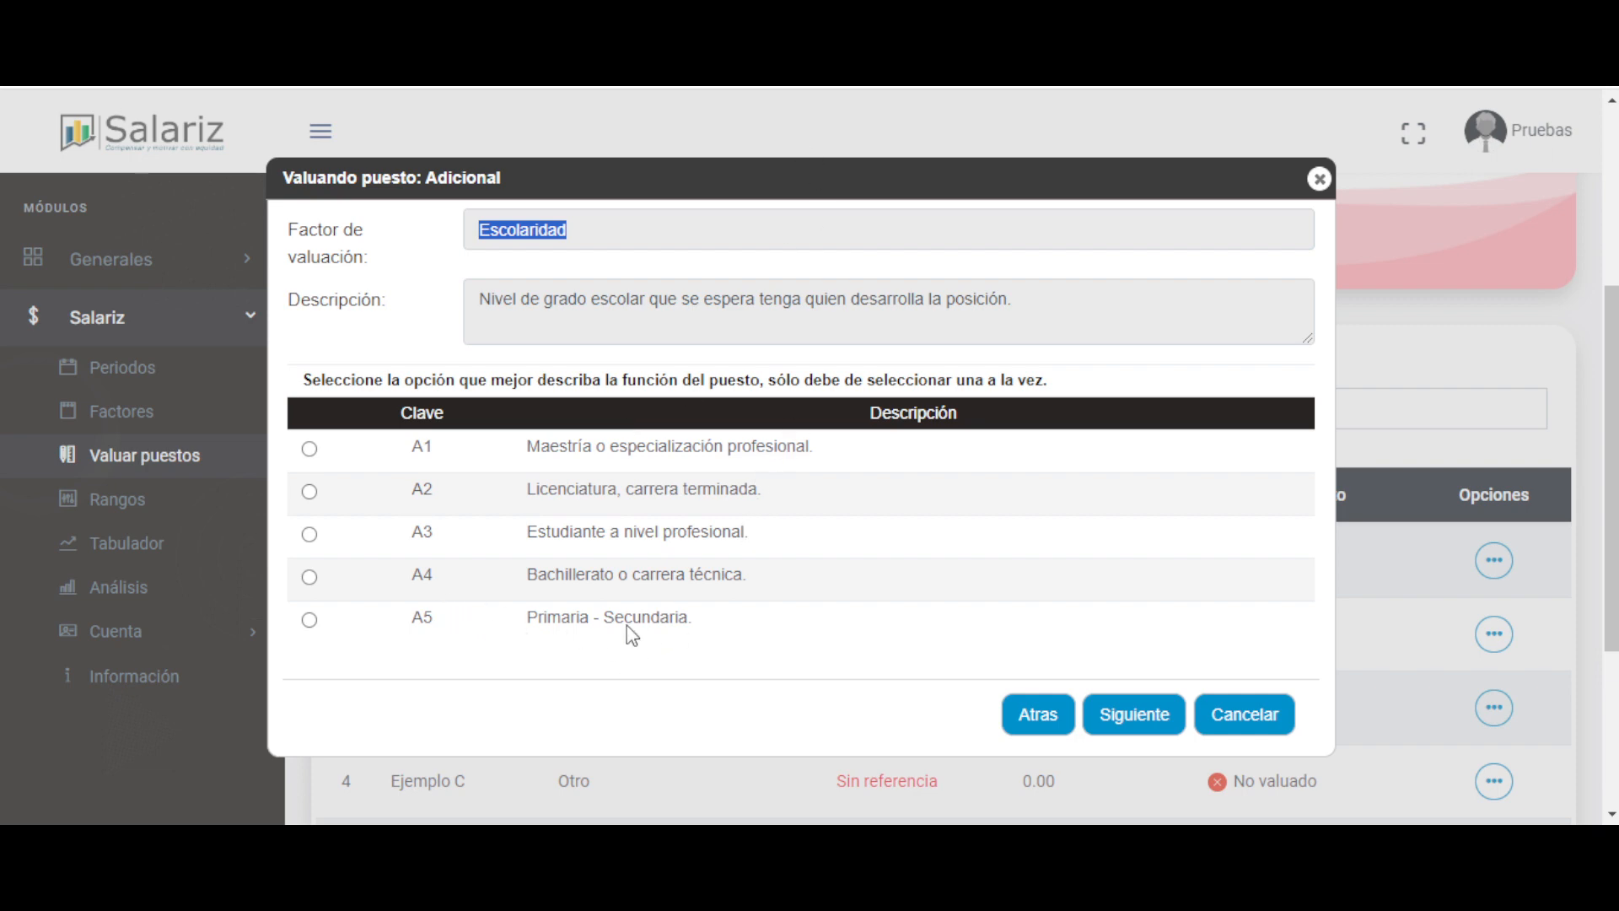
- Rate Escolaridad for Adicional as A3, Estudiante a nivel profesional, and continue to the following factor
{"action": "left_click_drag", "start_coordinate": [625, 624], "coordinate": [536, 620]}
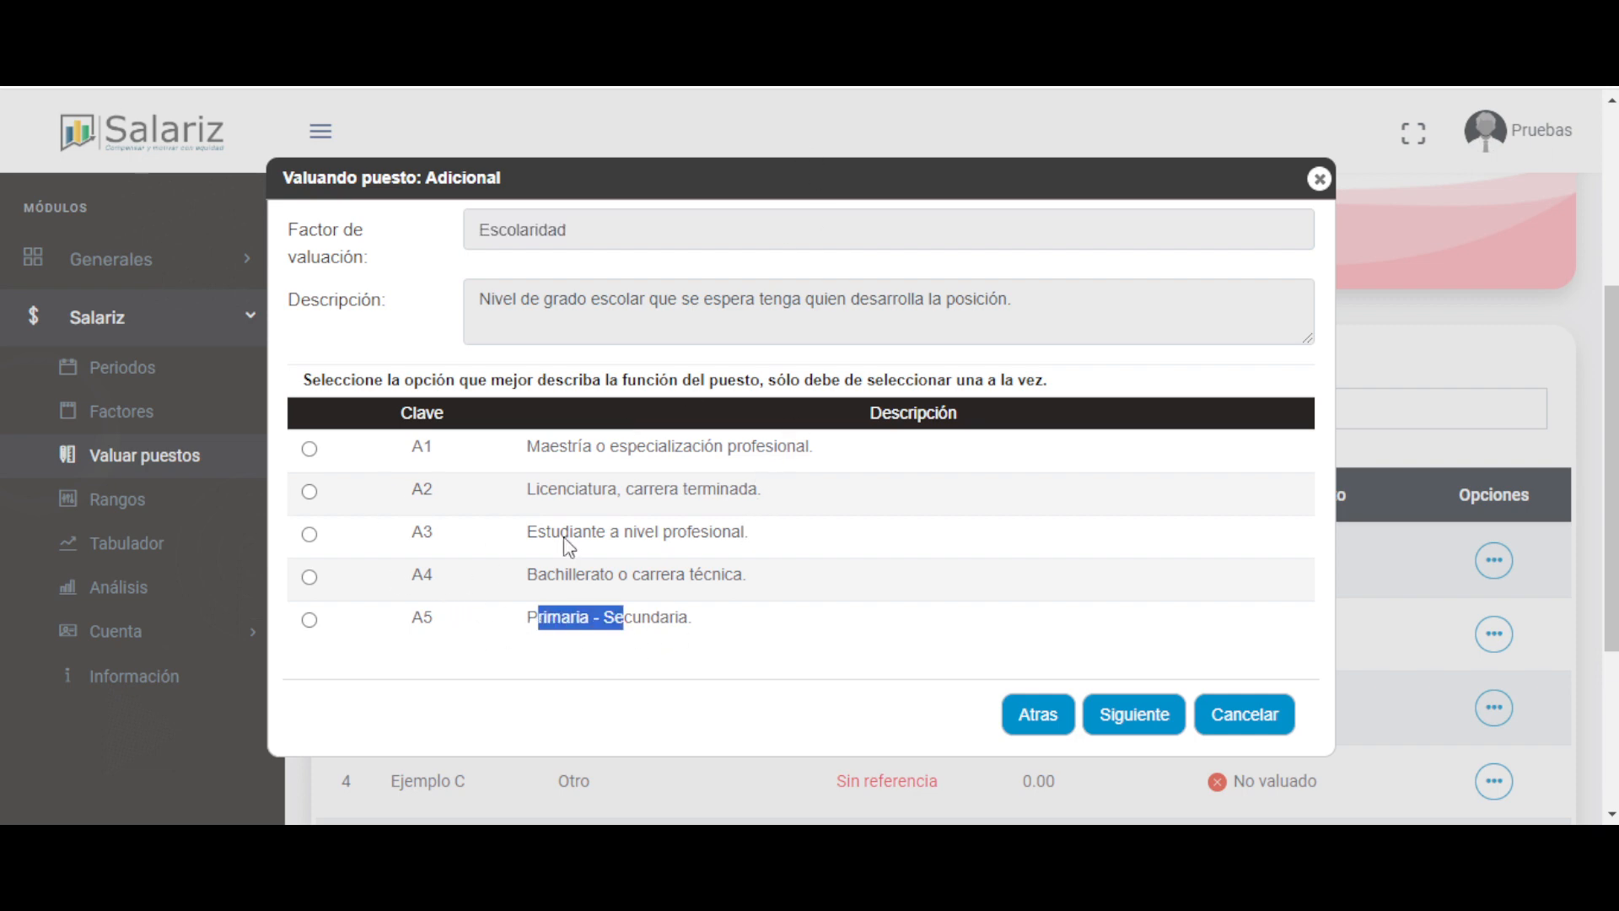
{"action": "left_click", "coordinate": [310, 533]}
{"action": "left_click", "coordinate": [1157, 716]}
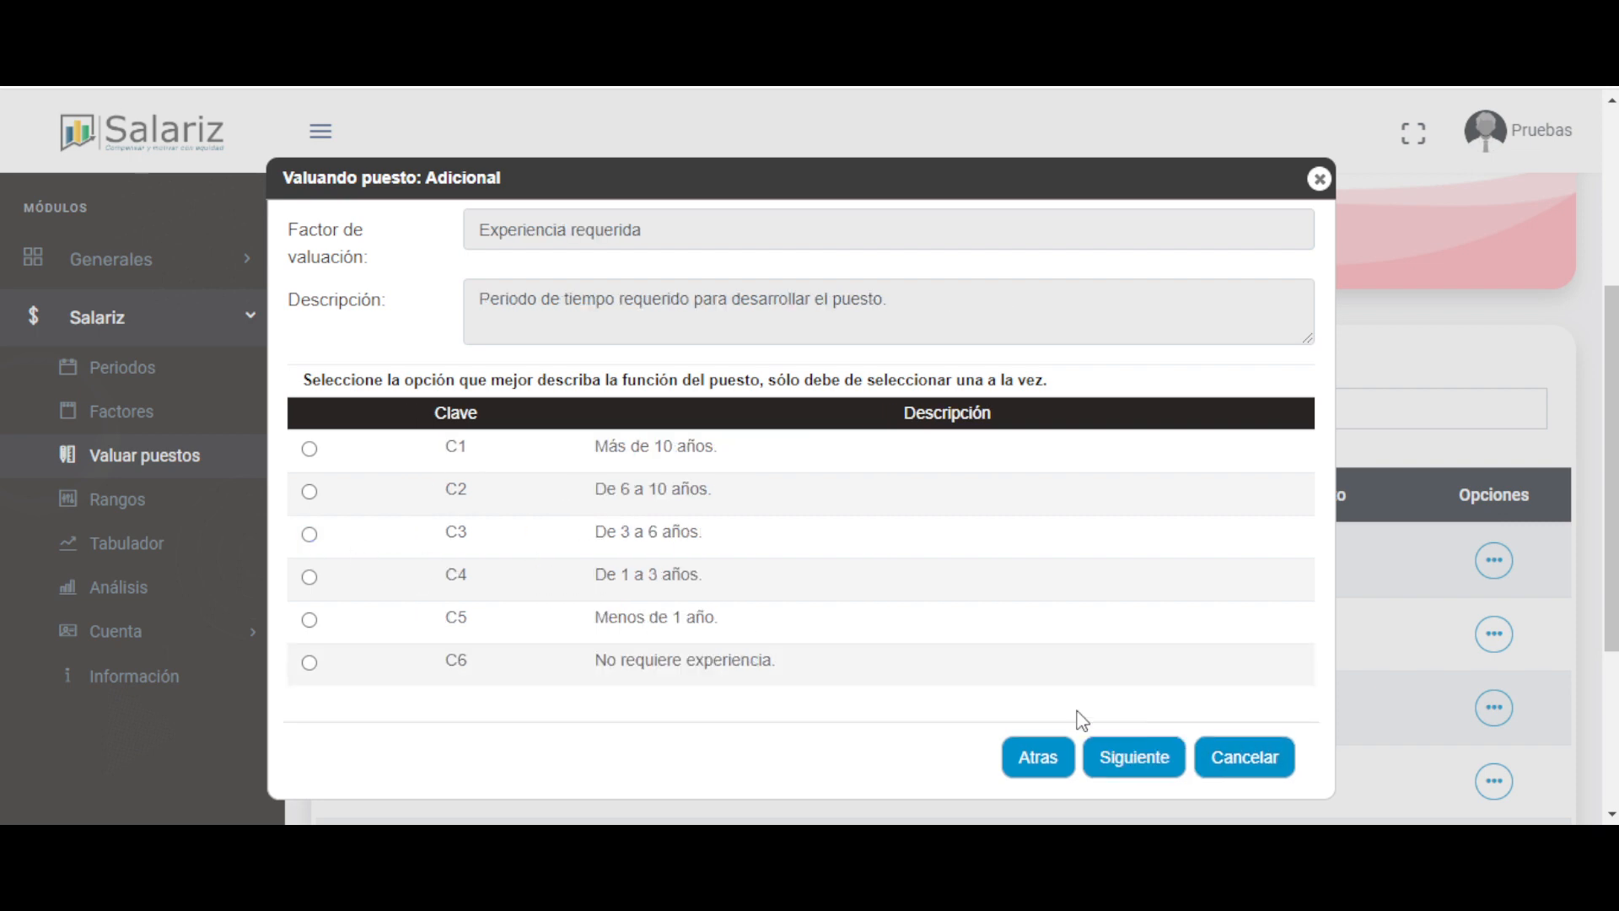
- Rate Experiencia requerida for Adicional as C3, De 3 a 6 años, and continue to the following factor
{"action": "left_click", "coordinate": [310, 534]}
{"action": "left_click_drag", "start_coordinate": [627, 660], "coordinate": [761, 690]}
{"action": "left_click_drag", "start_coordinate": [586, 451], "coordinate": [721, 447]}
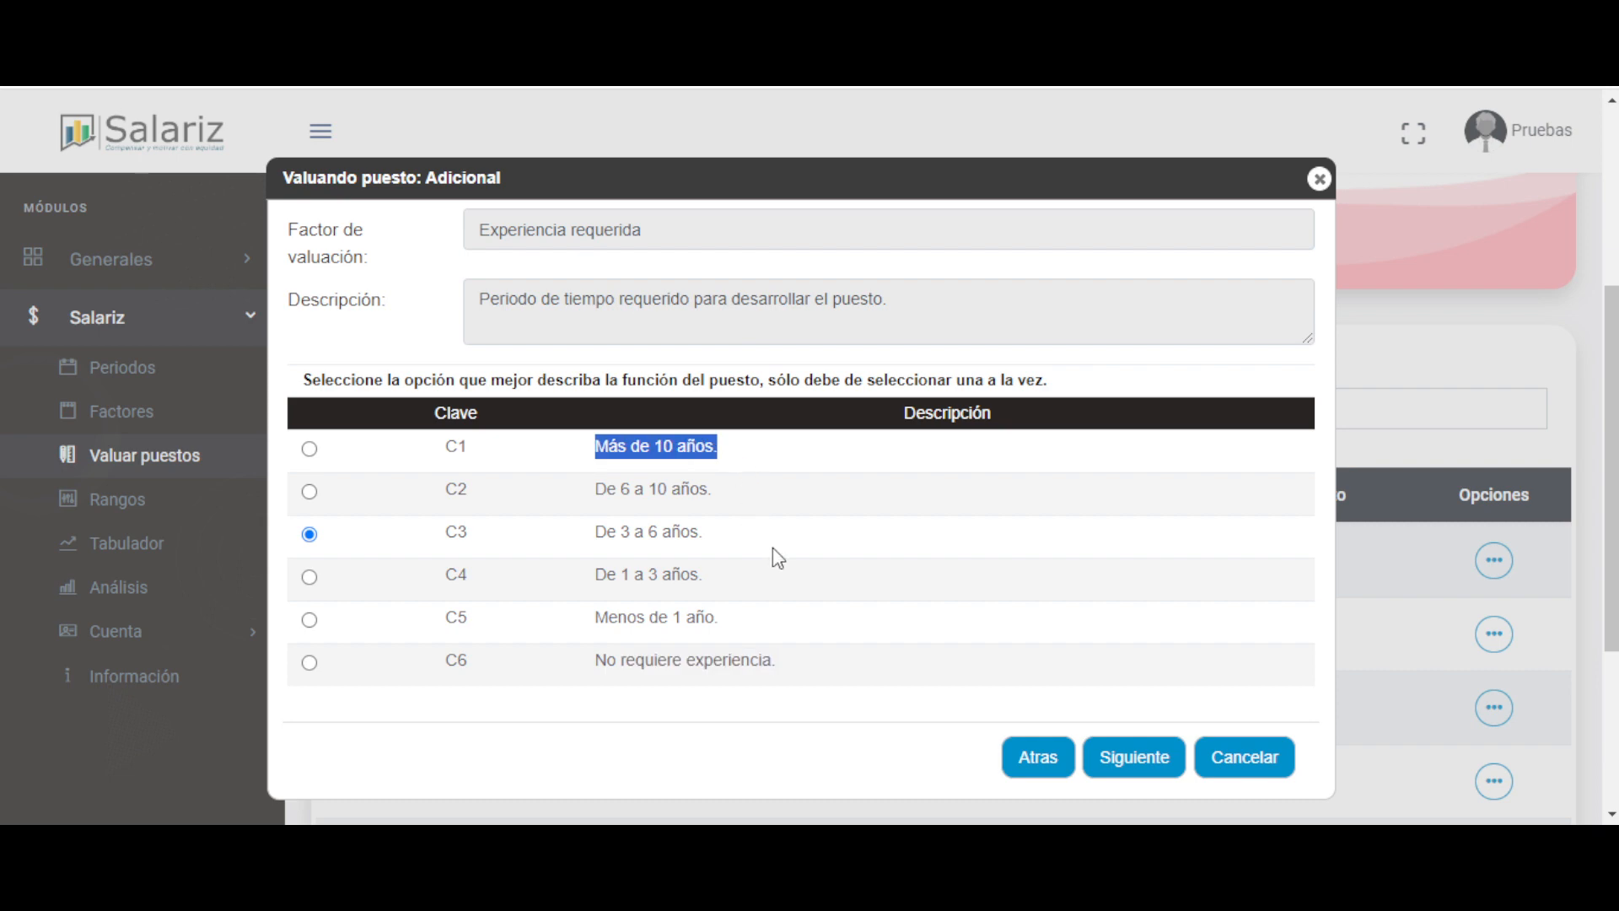
{"action": "double_click", "coordinate": [498, 242]}
{"action": "left_click", "coordinate": [1109, 758]}
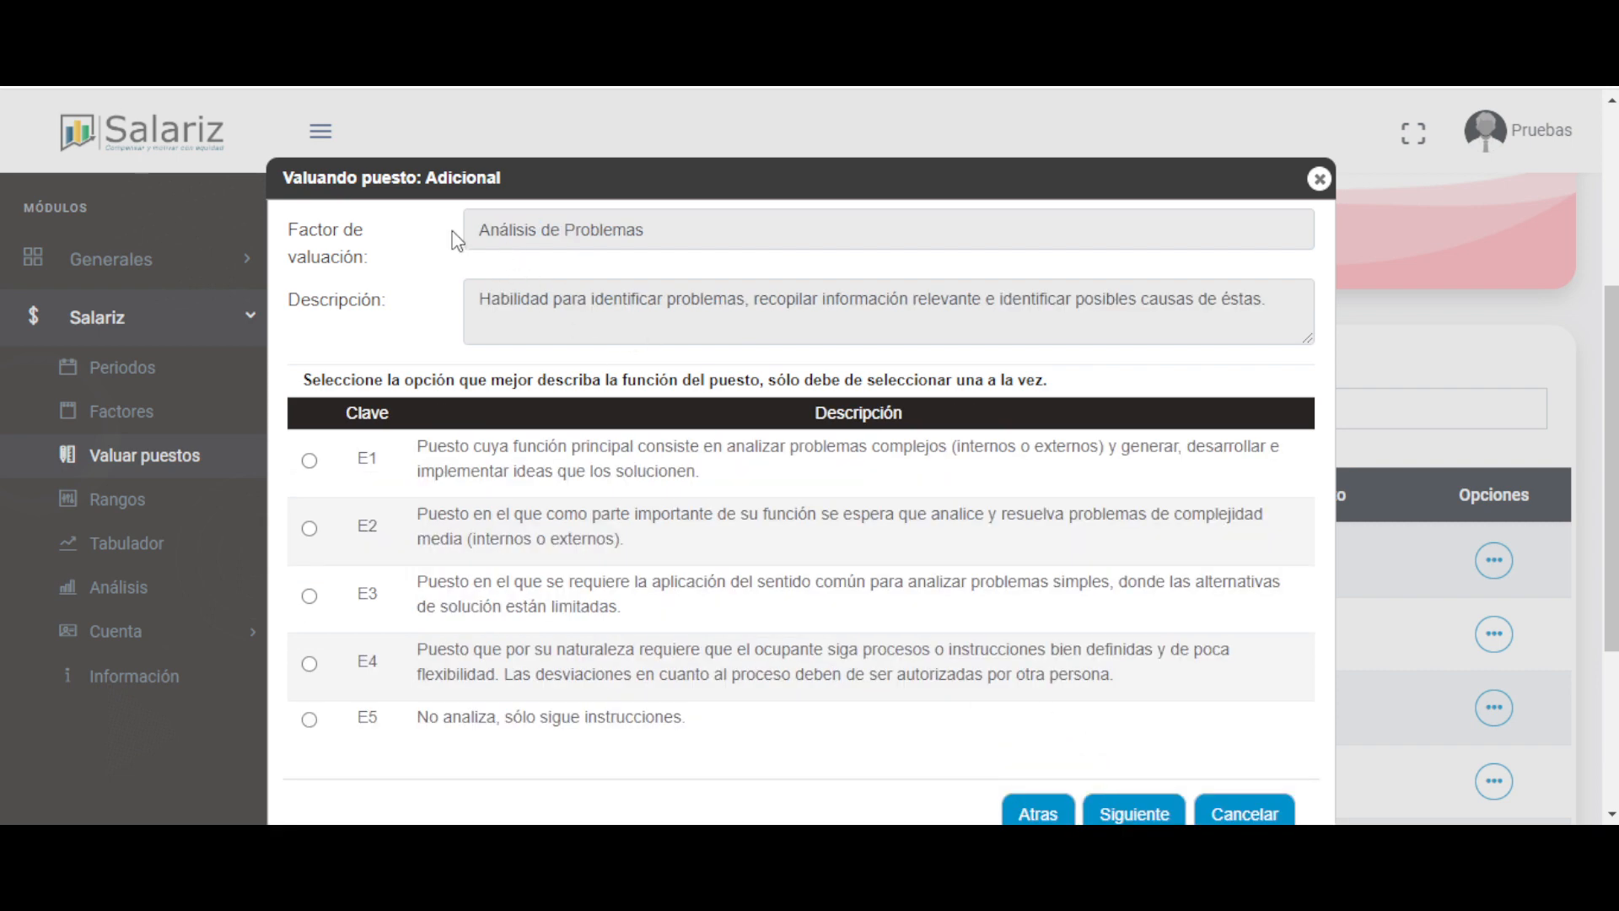
- Rate Análisis de Problemas for Adicional as E3, for analysing simple problems with common sense, and continue
{"action": "left_click_drag", "start_coordinate": [453, 233], "coordinate": [612, 255]}
{"action": "left_click", "coordinate": [454, 748]}
{"action": "left_click_drag", "start_coordinate": [416, 445], "coordinate": [666, 470]}
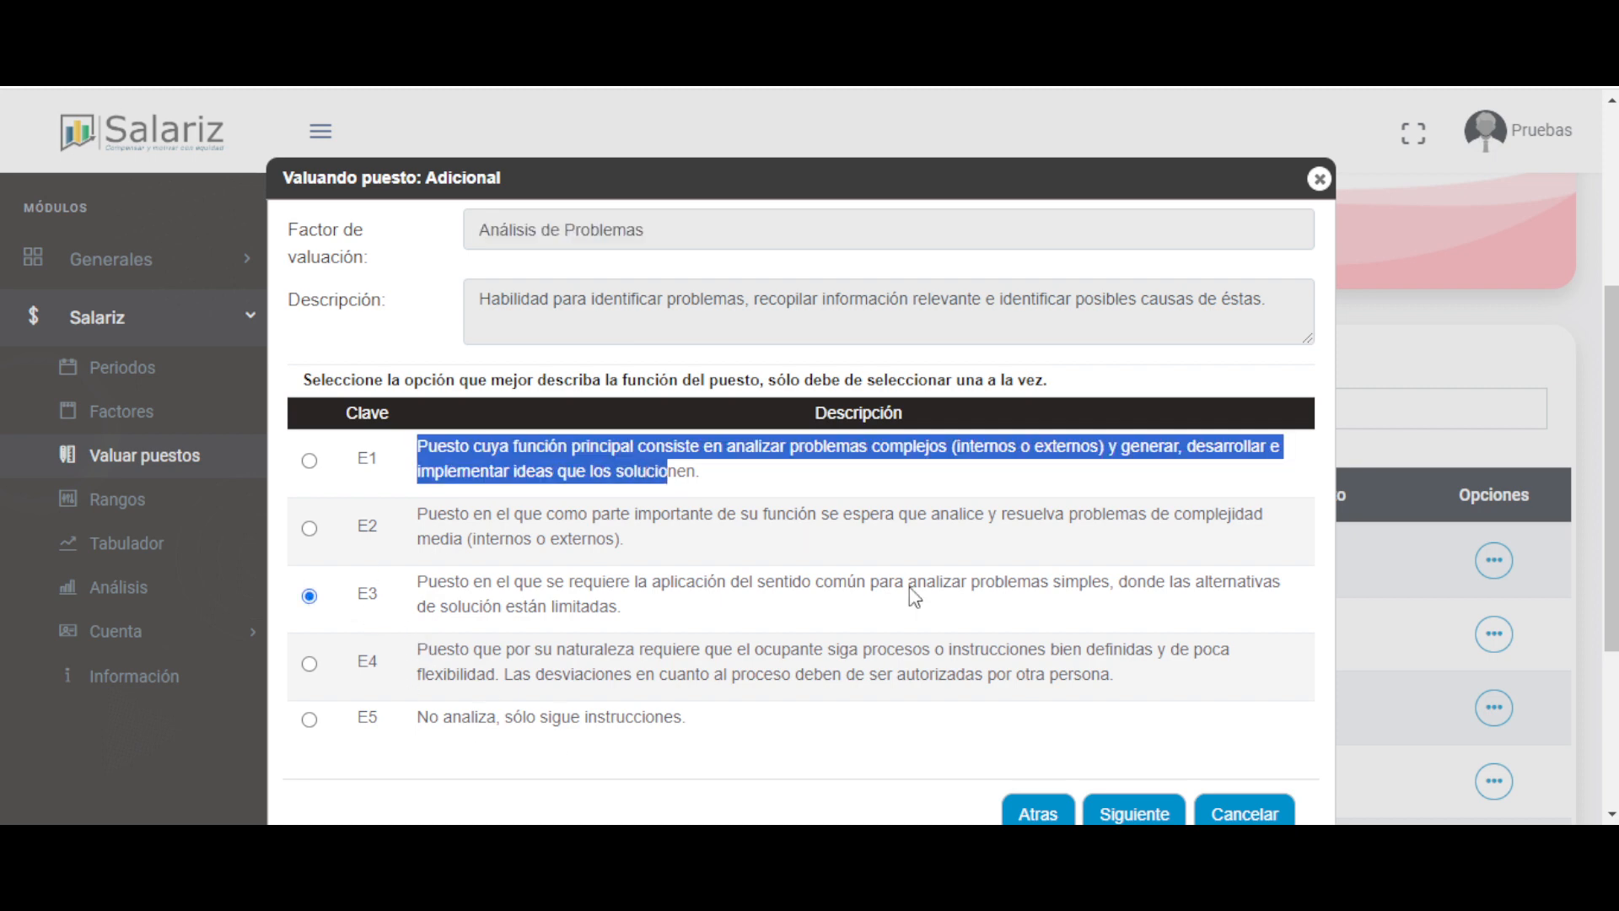
{"action": "scroll", "coordinate": [1121, 784], "scroll_direction": "down", "scroll_amount": 1}
{"action": "left_click", "coordinate": [1147, 694]}
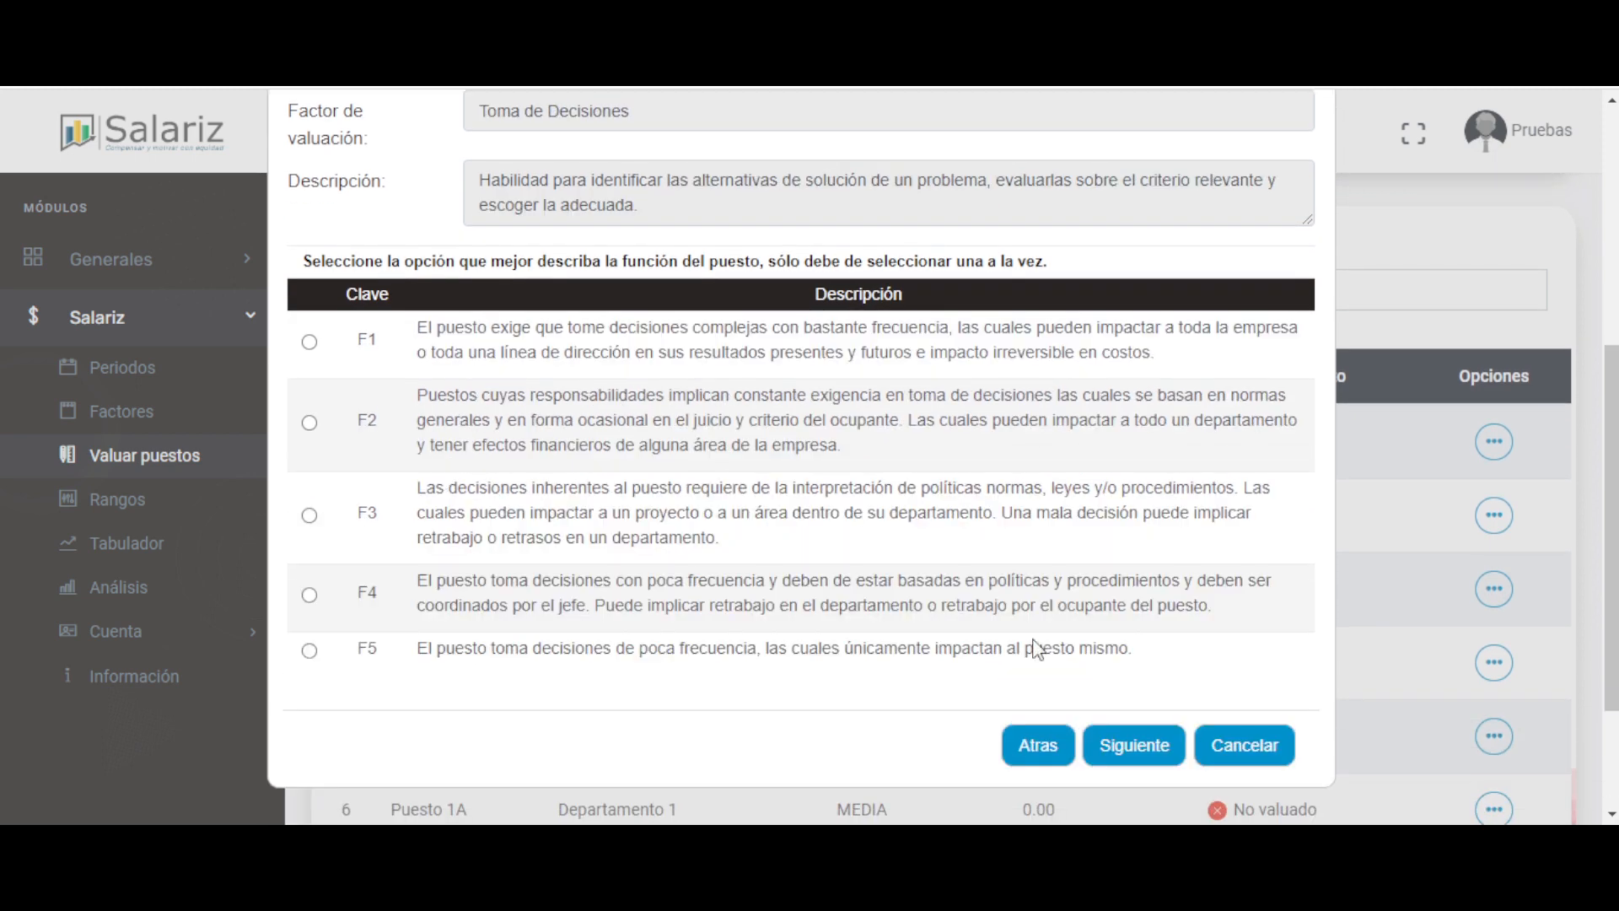
- Rate Toma de Decisiones as F3, dismiss the save prompt, and cancel the valuation of Adicional
{"action": "left_click_drag", "start_coordinate": [426, 330], "coordinate": [574, 354]}
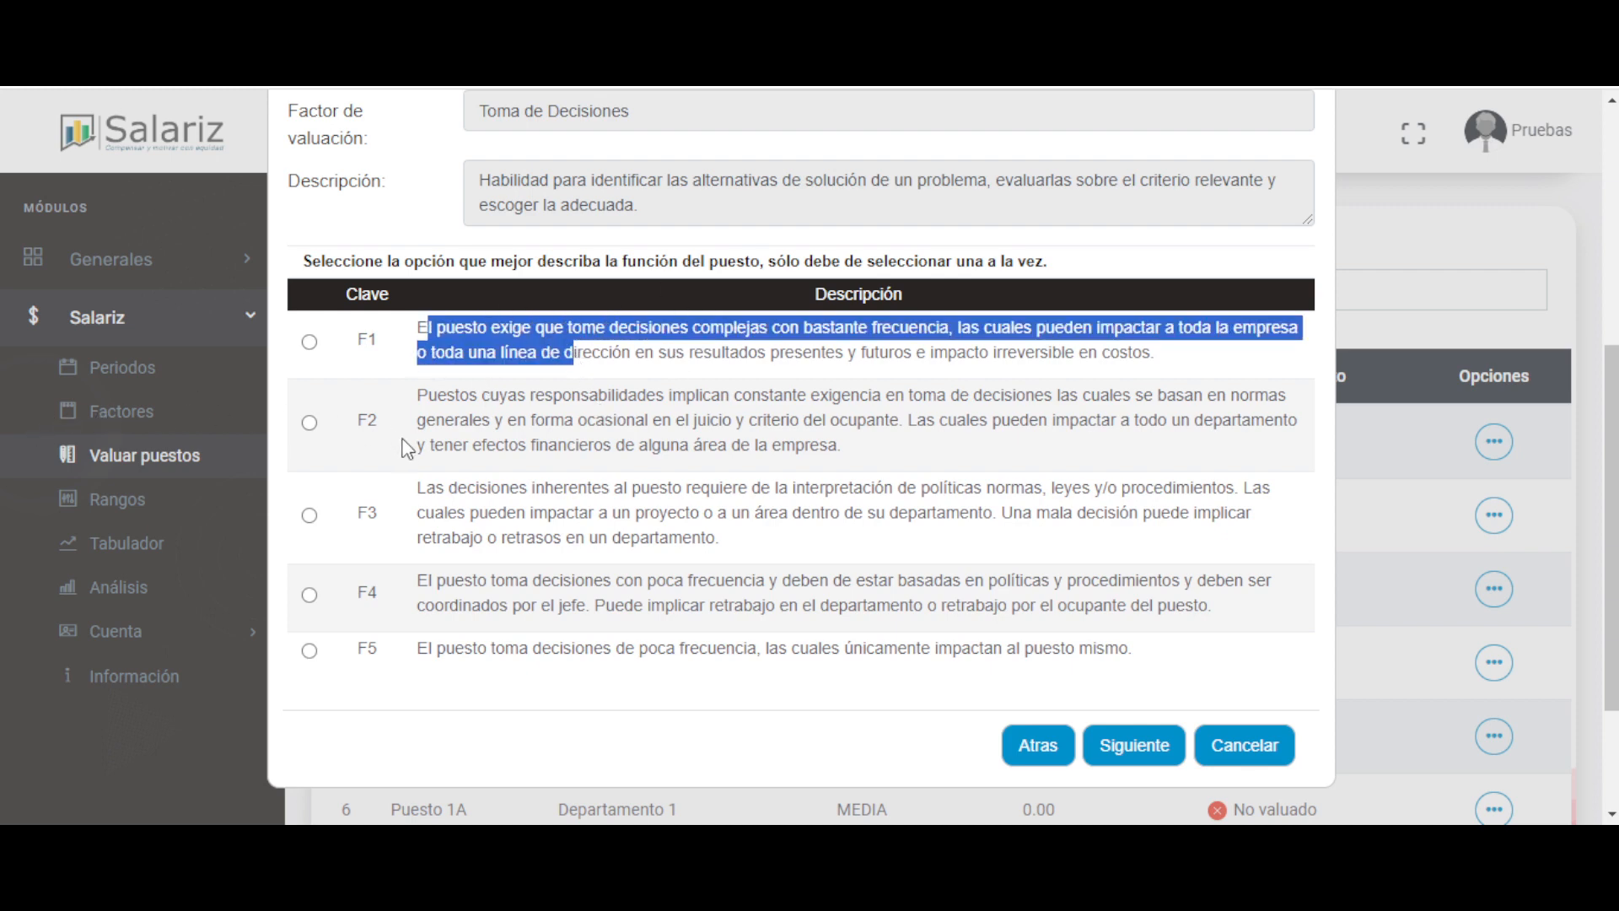
{"action": "left_click", "coordinate": [310, 514]}
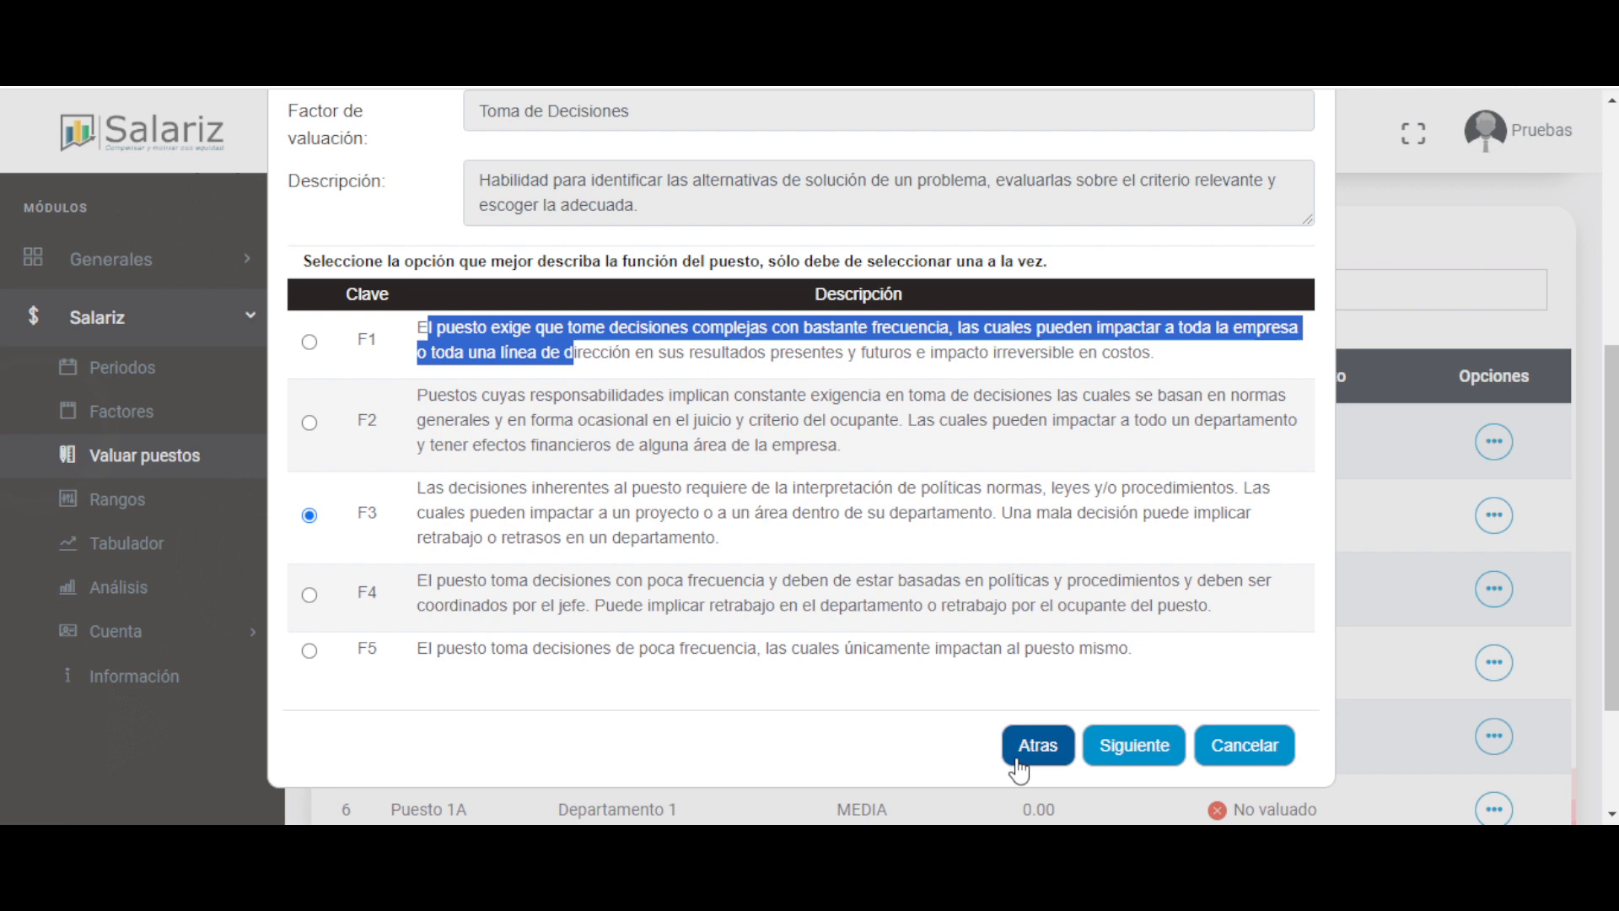
{"action": "left_click", "coordinate": [1122, 757]}
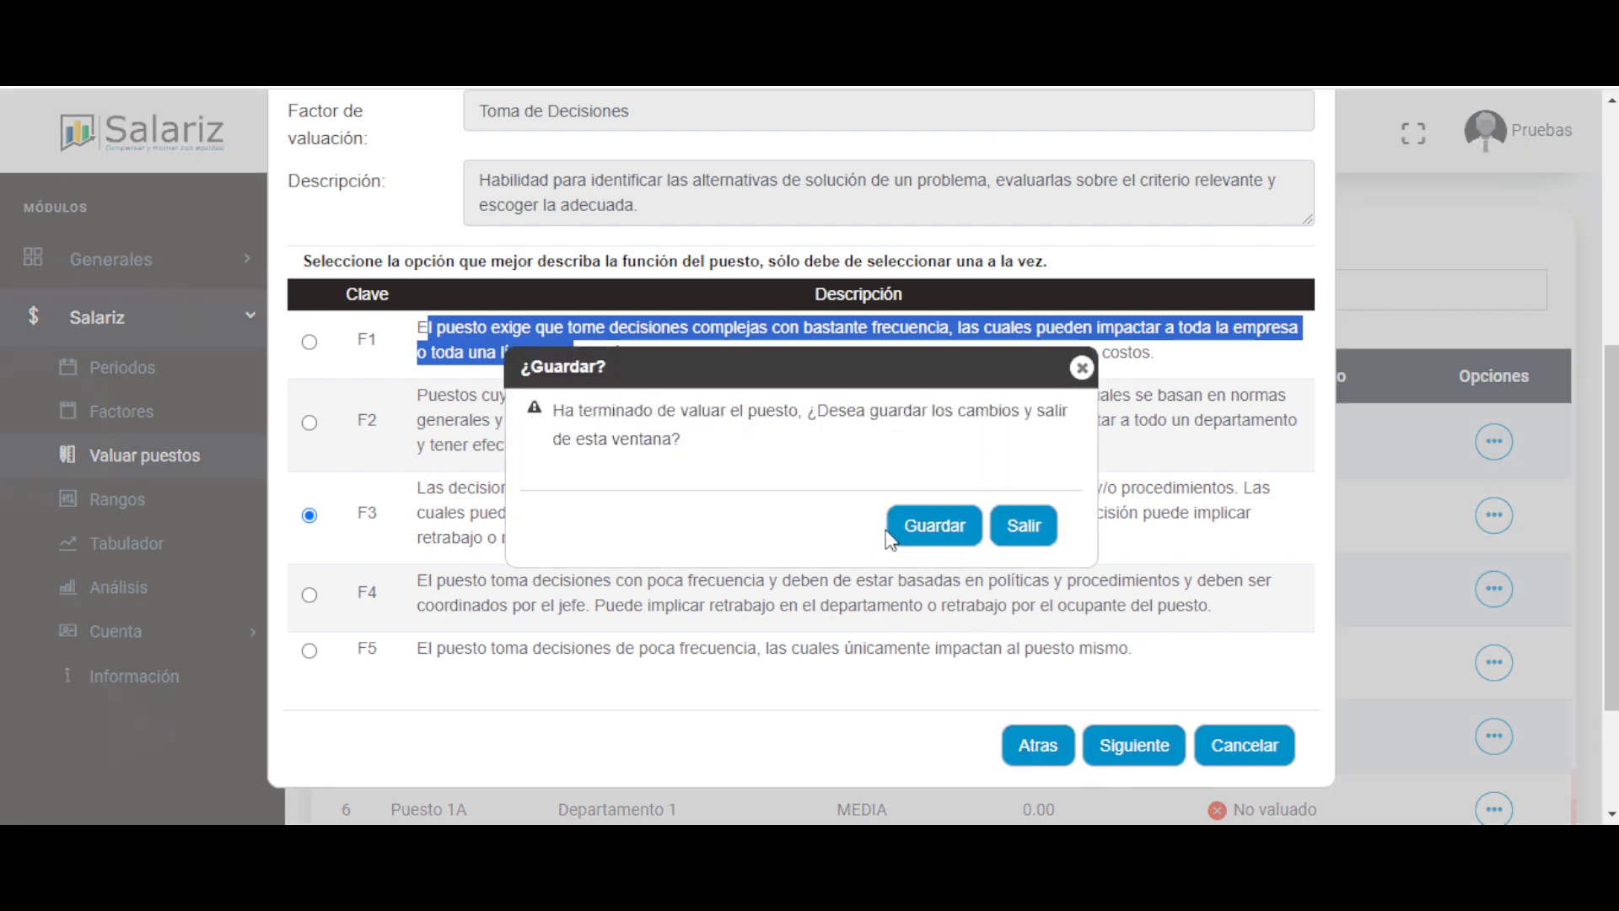
{"action": "left_click", "coordinate": [1082, 367]}
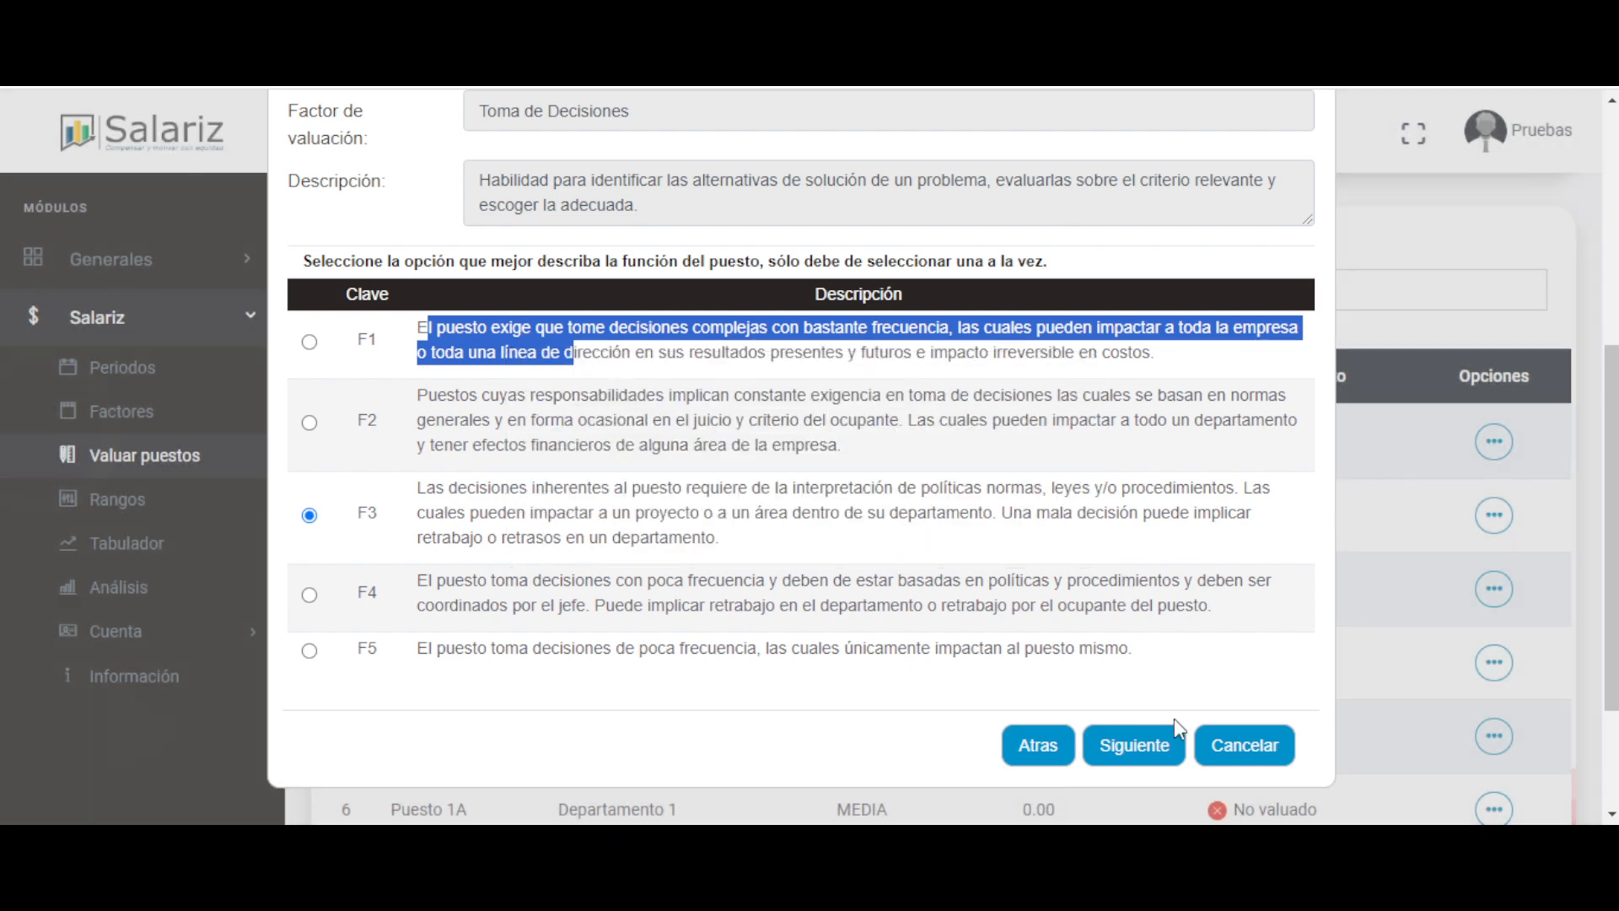
{"action": "left_click", "coordinate": [1247, 746]}
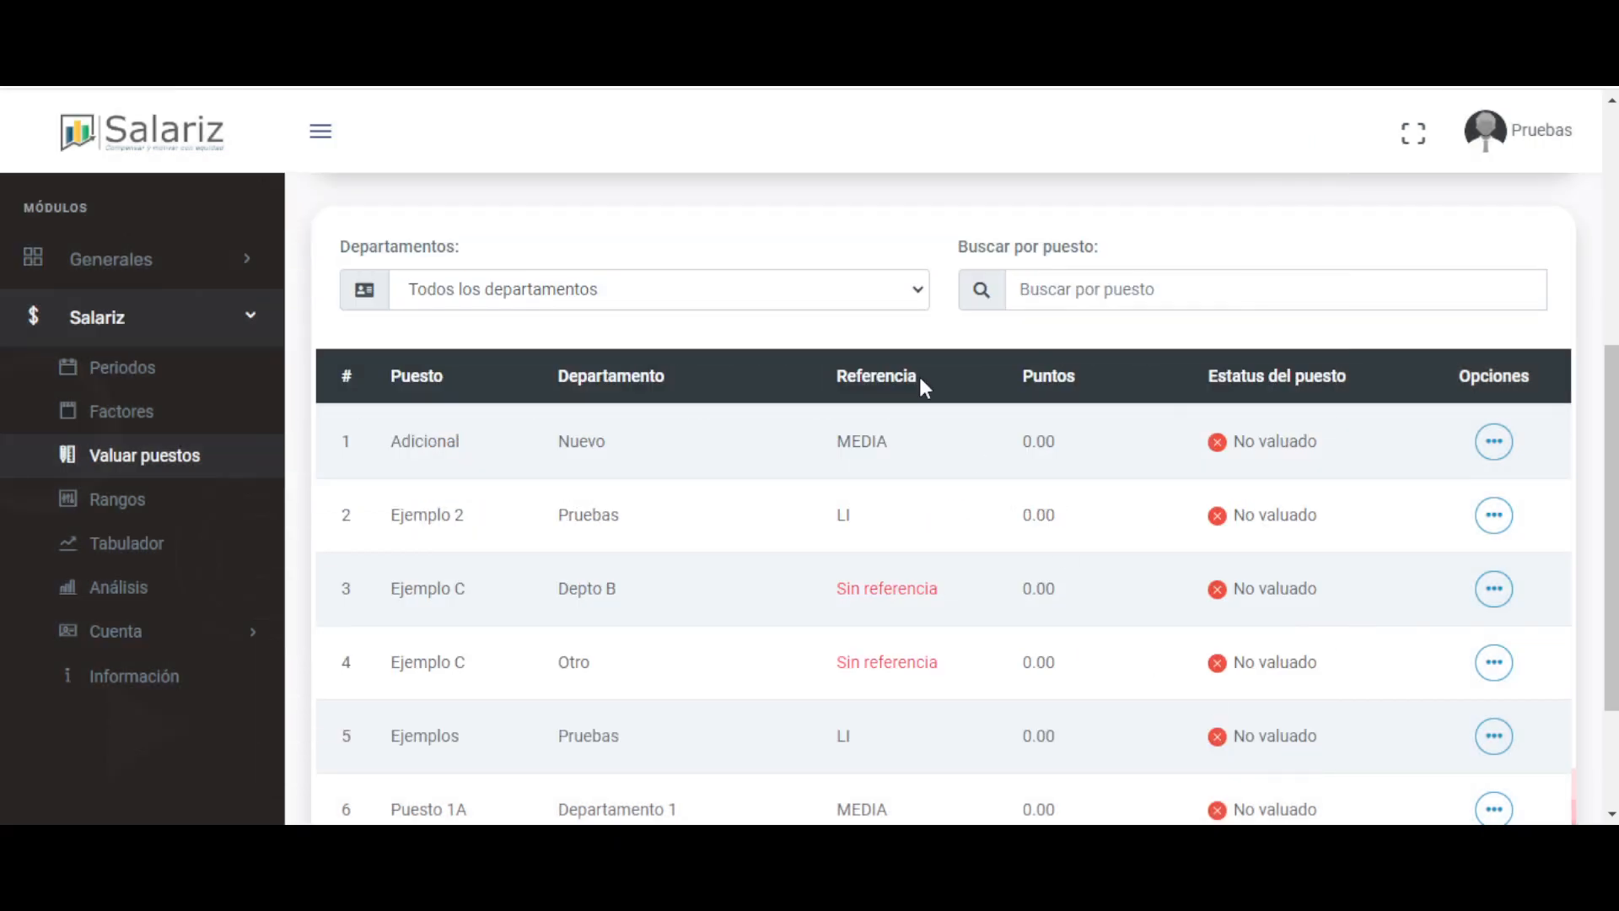
- Reopen the valuation of Adicional and rate Escolaridad as A3 and Experiencia requerida as C3
{"action": "left_click_drag", "start_coordinate": [1018, 437], "coordinate": [1062, 442]}
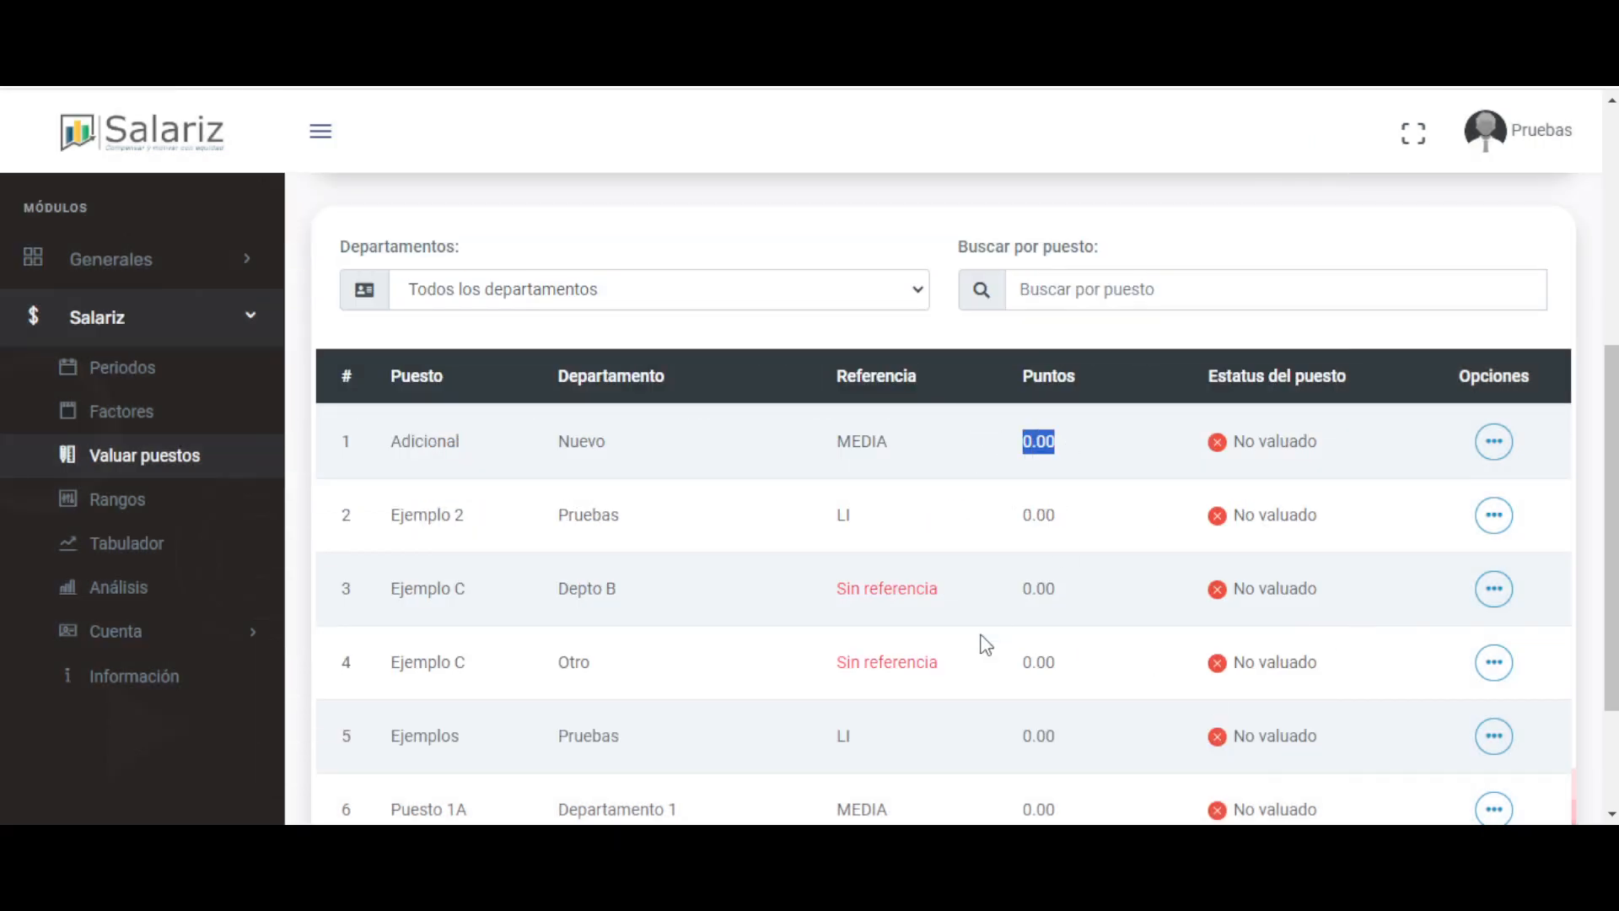
{"action": "left_click", "coordinate": [1495, 447]}
{"action": "left_click", "coordinate": [1330, 463]}
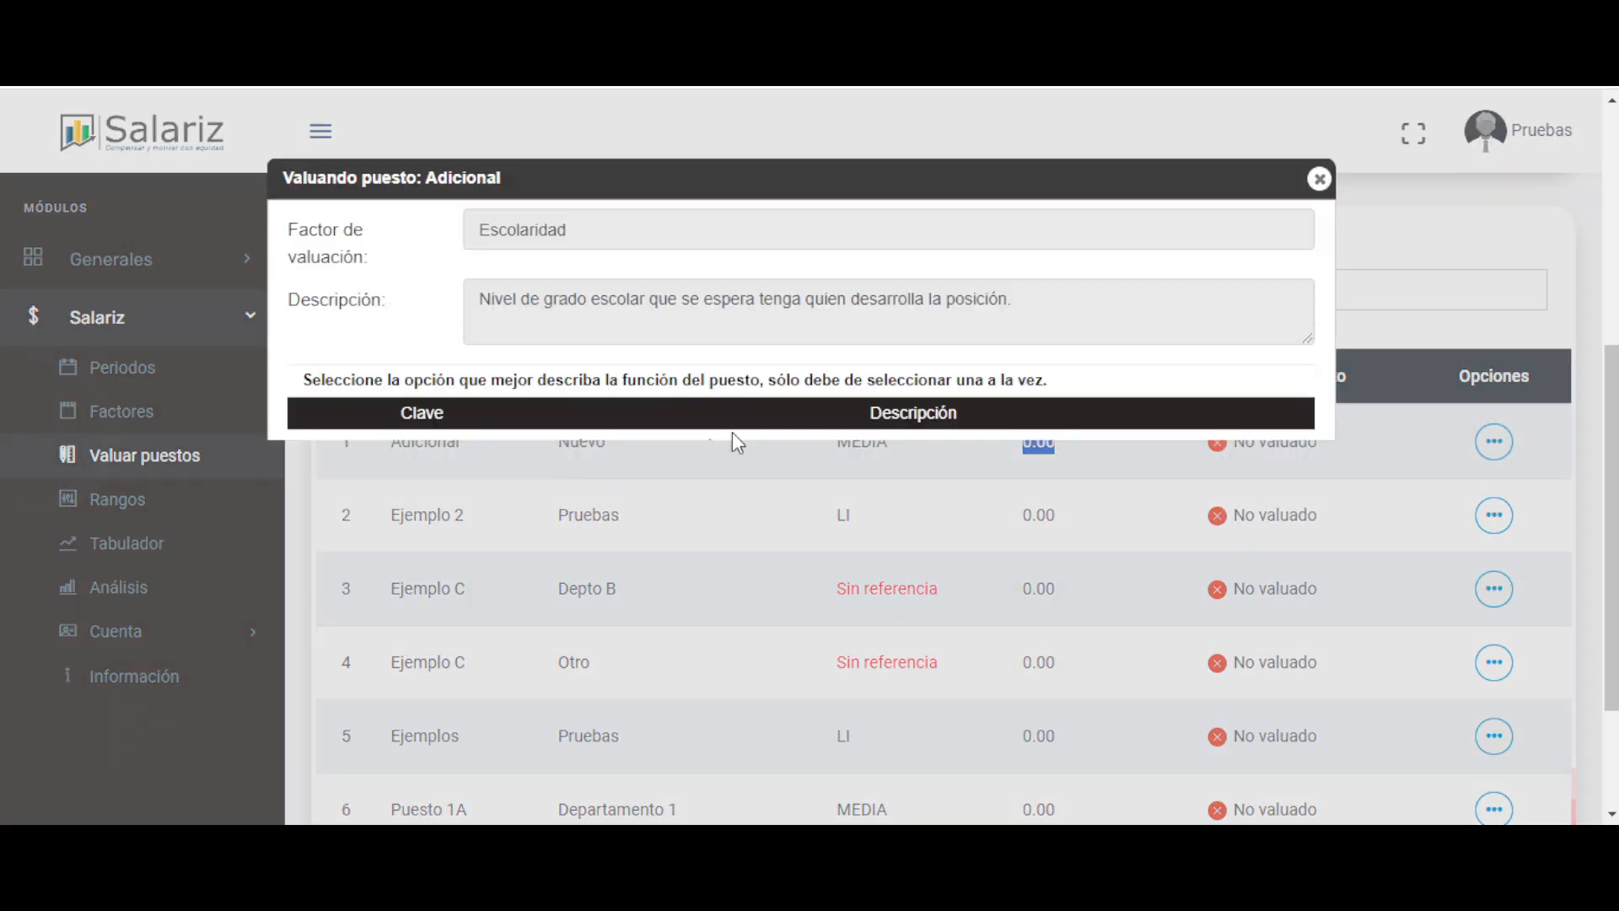
{"action": "left_click", "coordinate": [309, 533]}
{"action": "left_click", "coordinate": [1172, 742]}
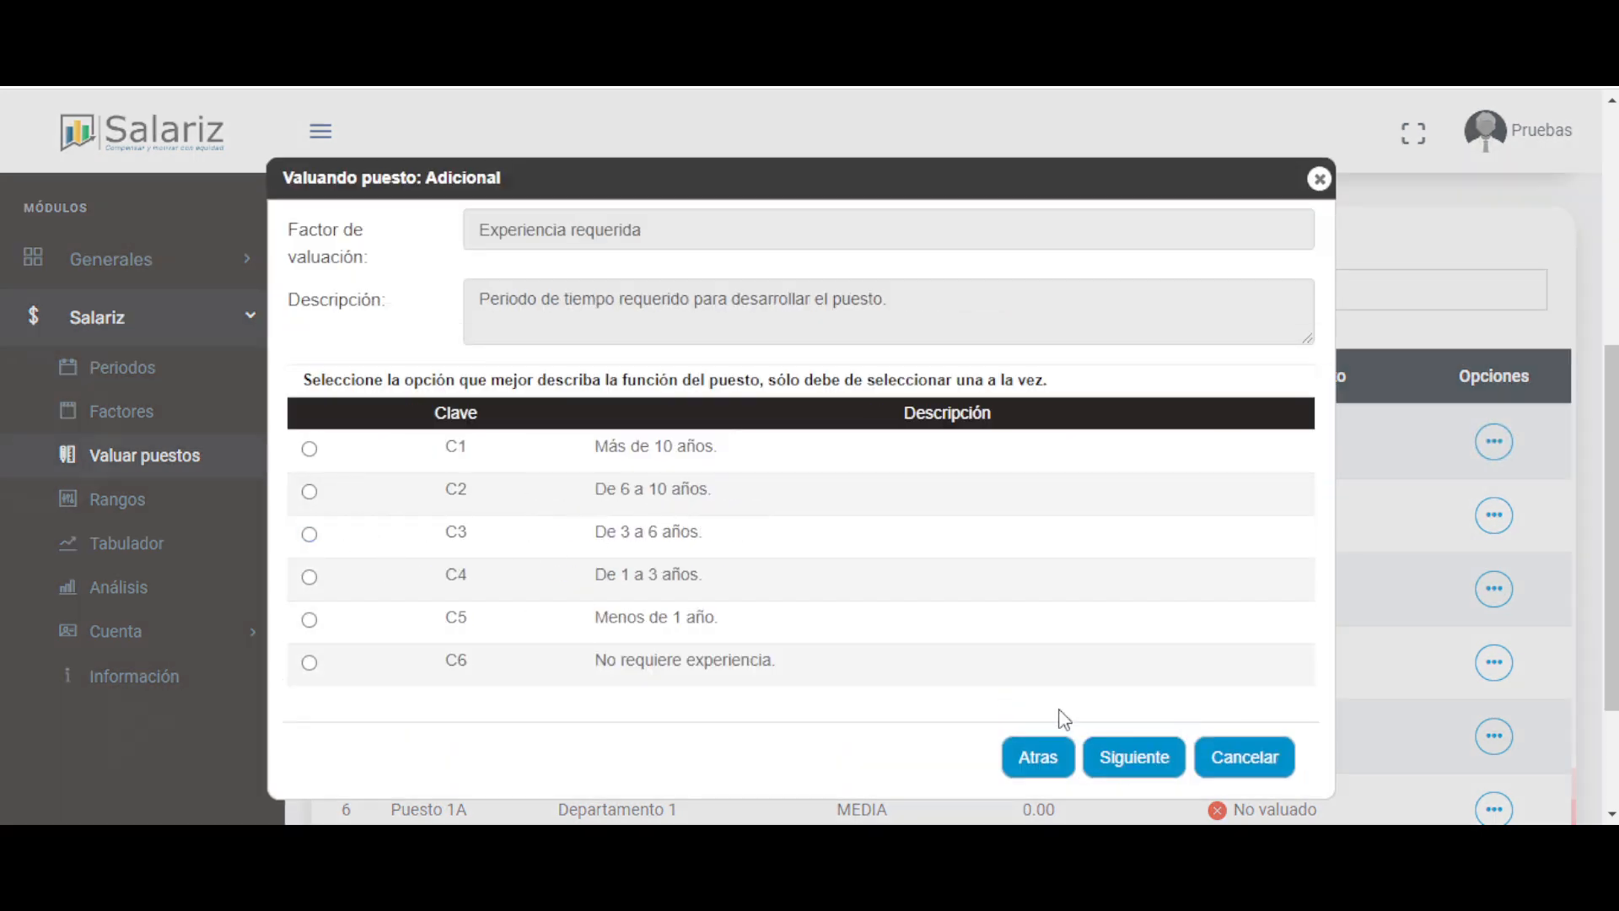
{"action": "left_click", "coordinate": [310, 534]}
{"action": "left_click", "coordinate": [1134, 756]}
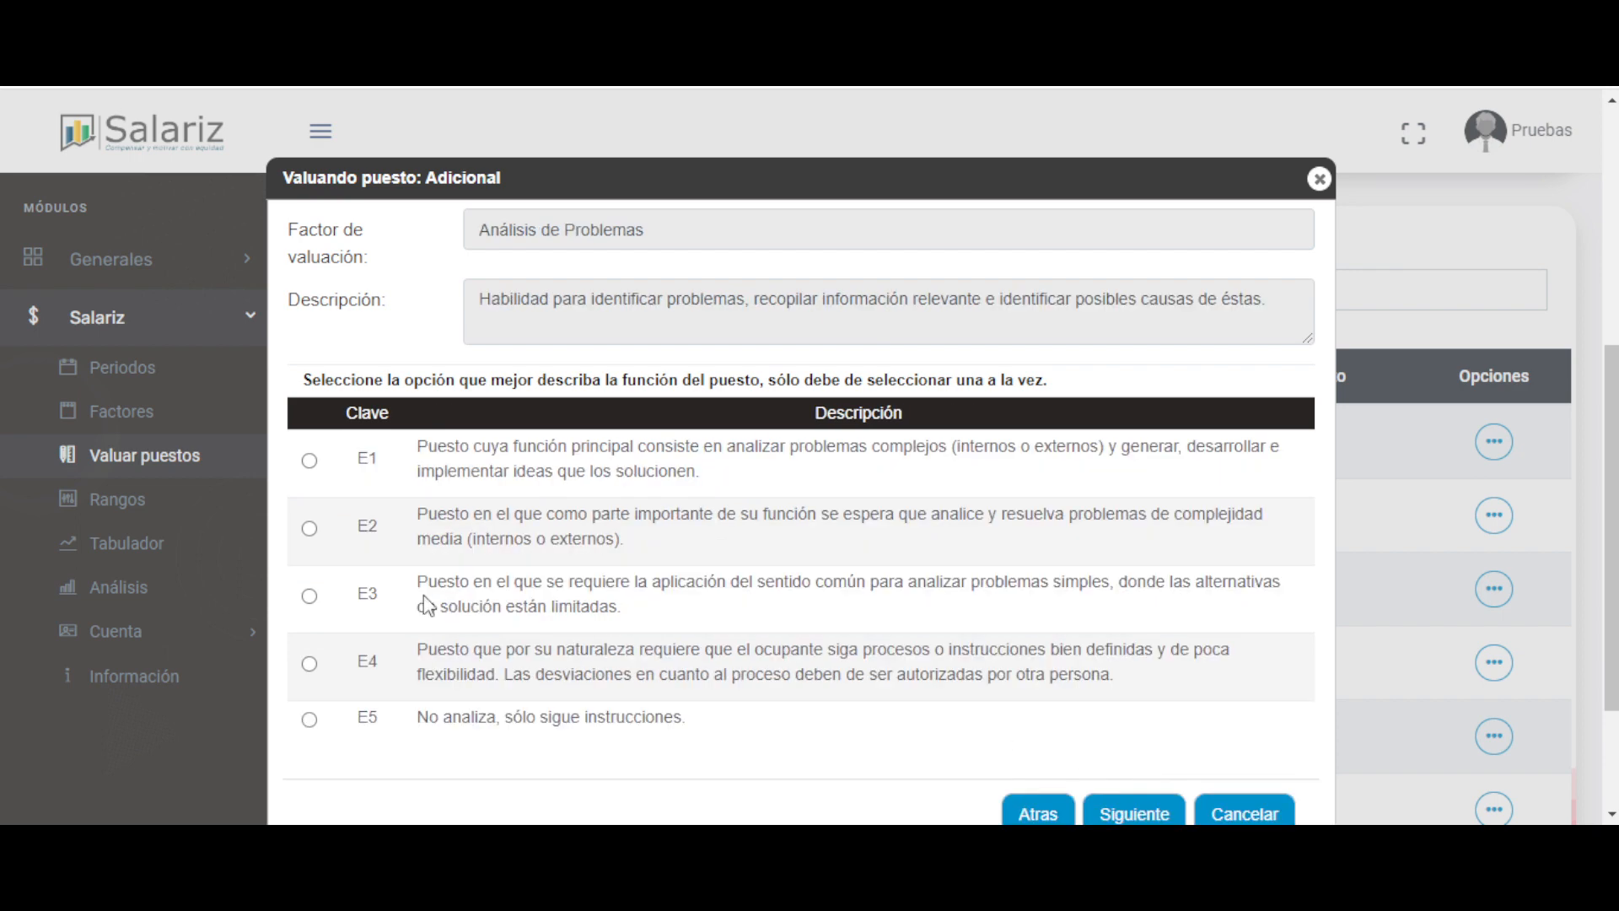
- Rate Análisis de Problemas, go back to correct the choice to E3, and advance to Toma de Decisiones
{"action": "left_click", "coordinate": [310, 663]}
{"action": "left_click", "coordinate": [1134, 811]}
{"action": "scroll", "coordinate": [1166, 675], "scroll_direction": "down", "scroll_amount": 2}
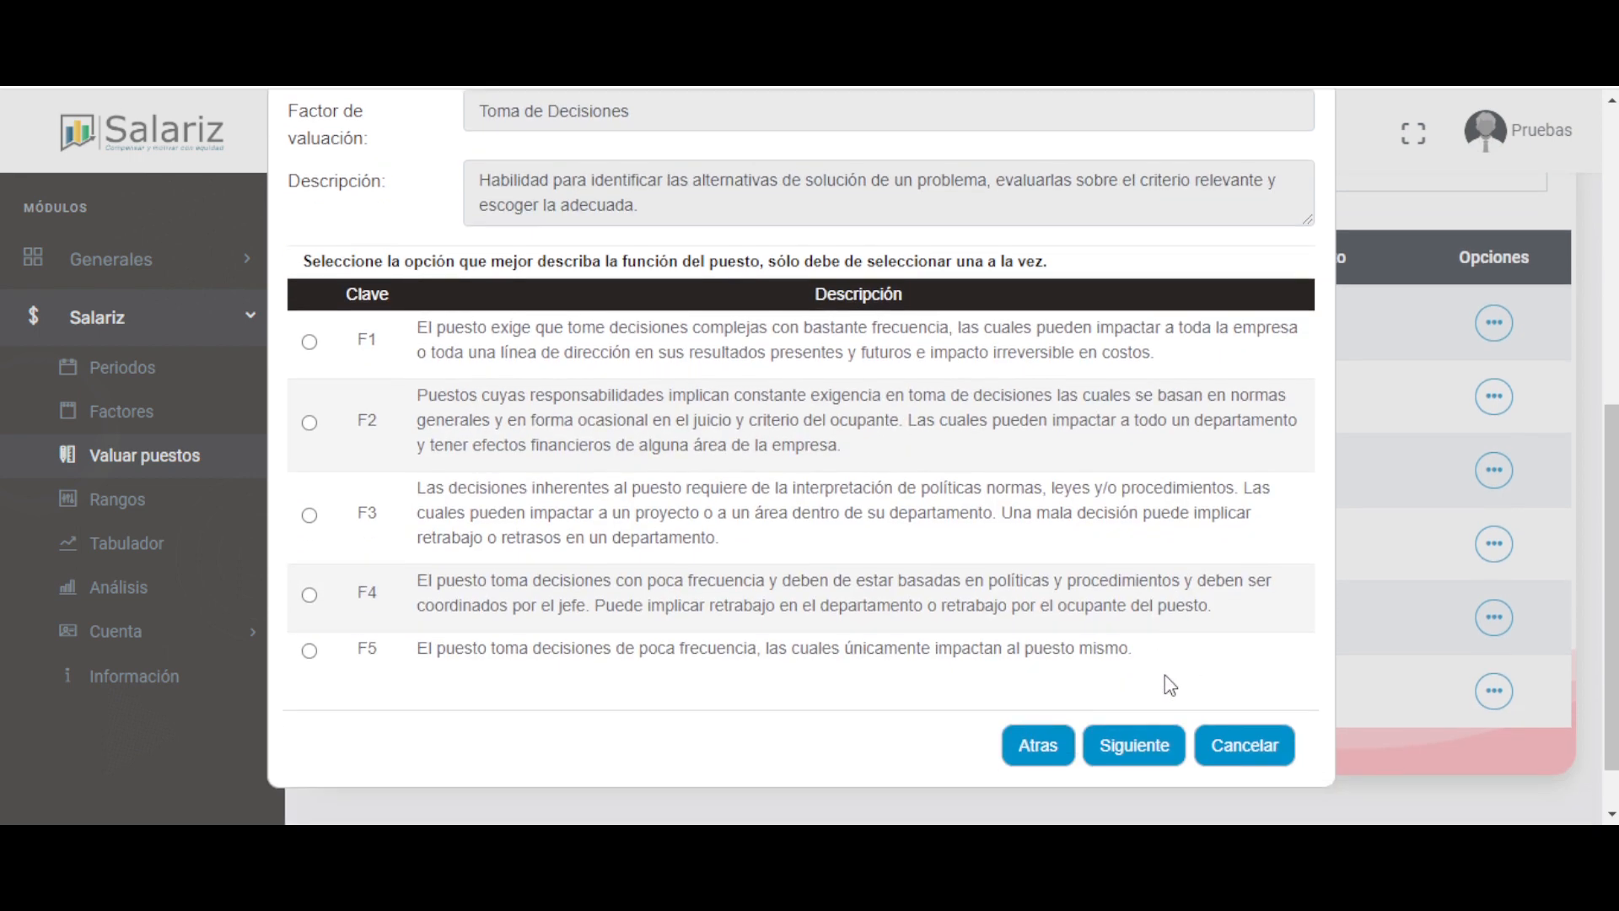
{"action": "left_click", "coordinate": [1043, 742]}
{"action": "left_click", "coordinate": [309, 478]}
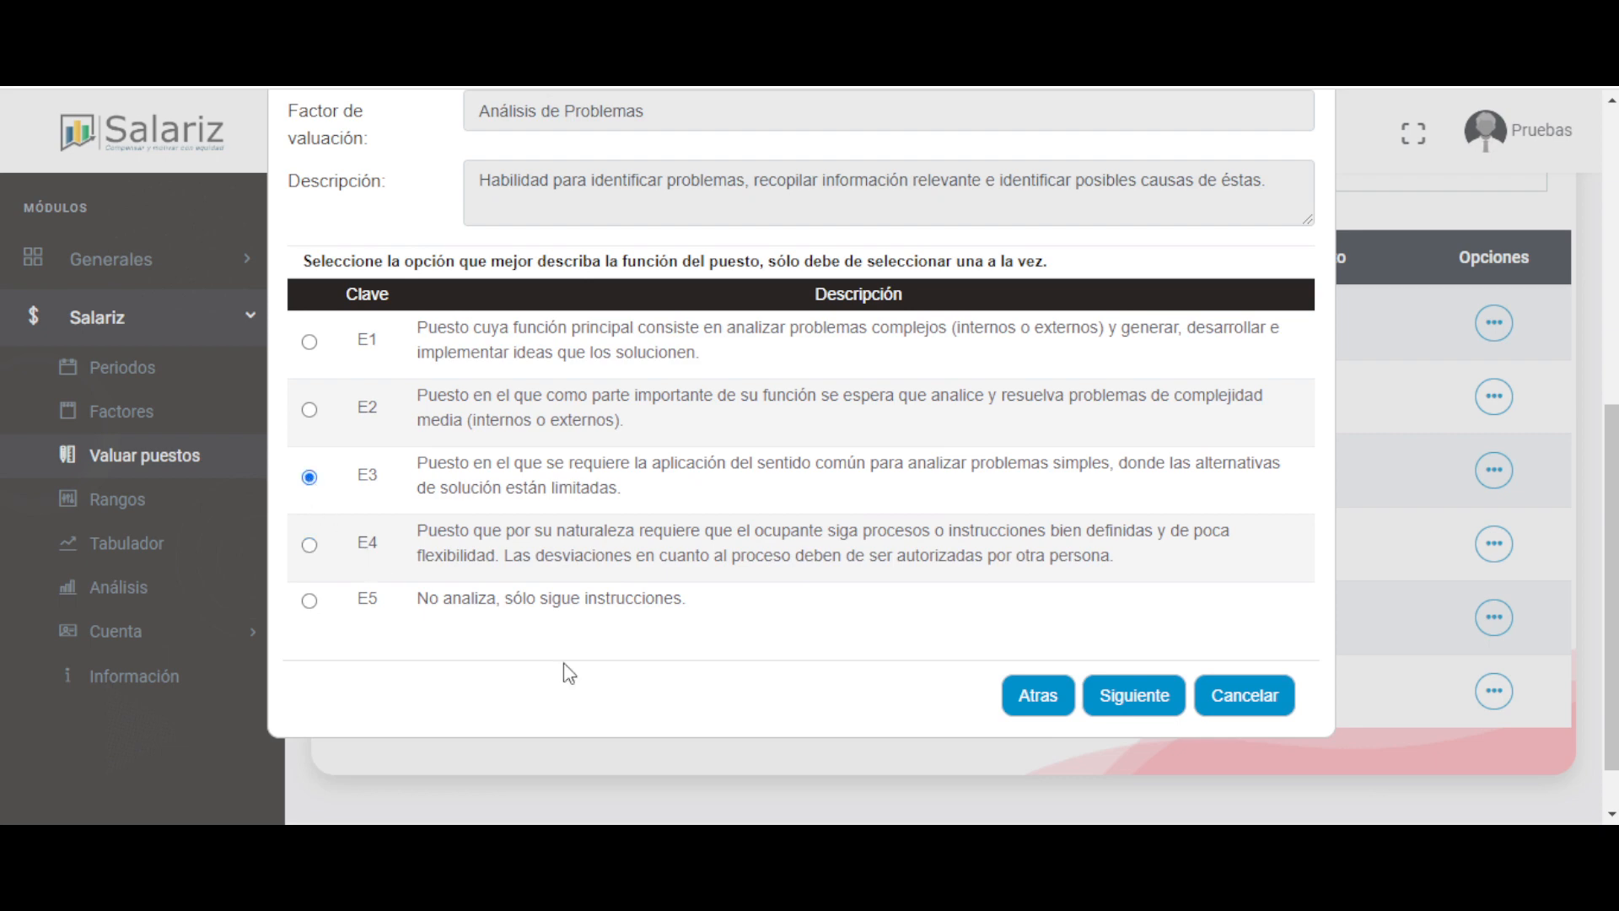
{"action": "left_click", "coordinate": [1037, 708]}
{"action": "left_click", "coordinate": [1134, 695]}
{"action": "left_click", "coordinate": [311, 477]}
{"action": "left_click", "coordinate": [1142, 705]}
- Recheck Análisis de Problemas, rate Toma de Decisiones as F3 for Adicional, and save the completed valuation
{"action": "left_click", "coordinate": [1040, 745]}
{"action": "left_click", "coordinate": [1130, 696]}
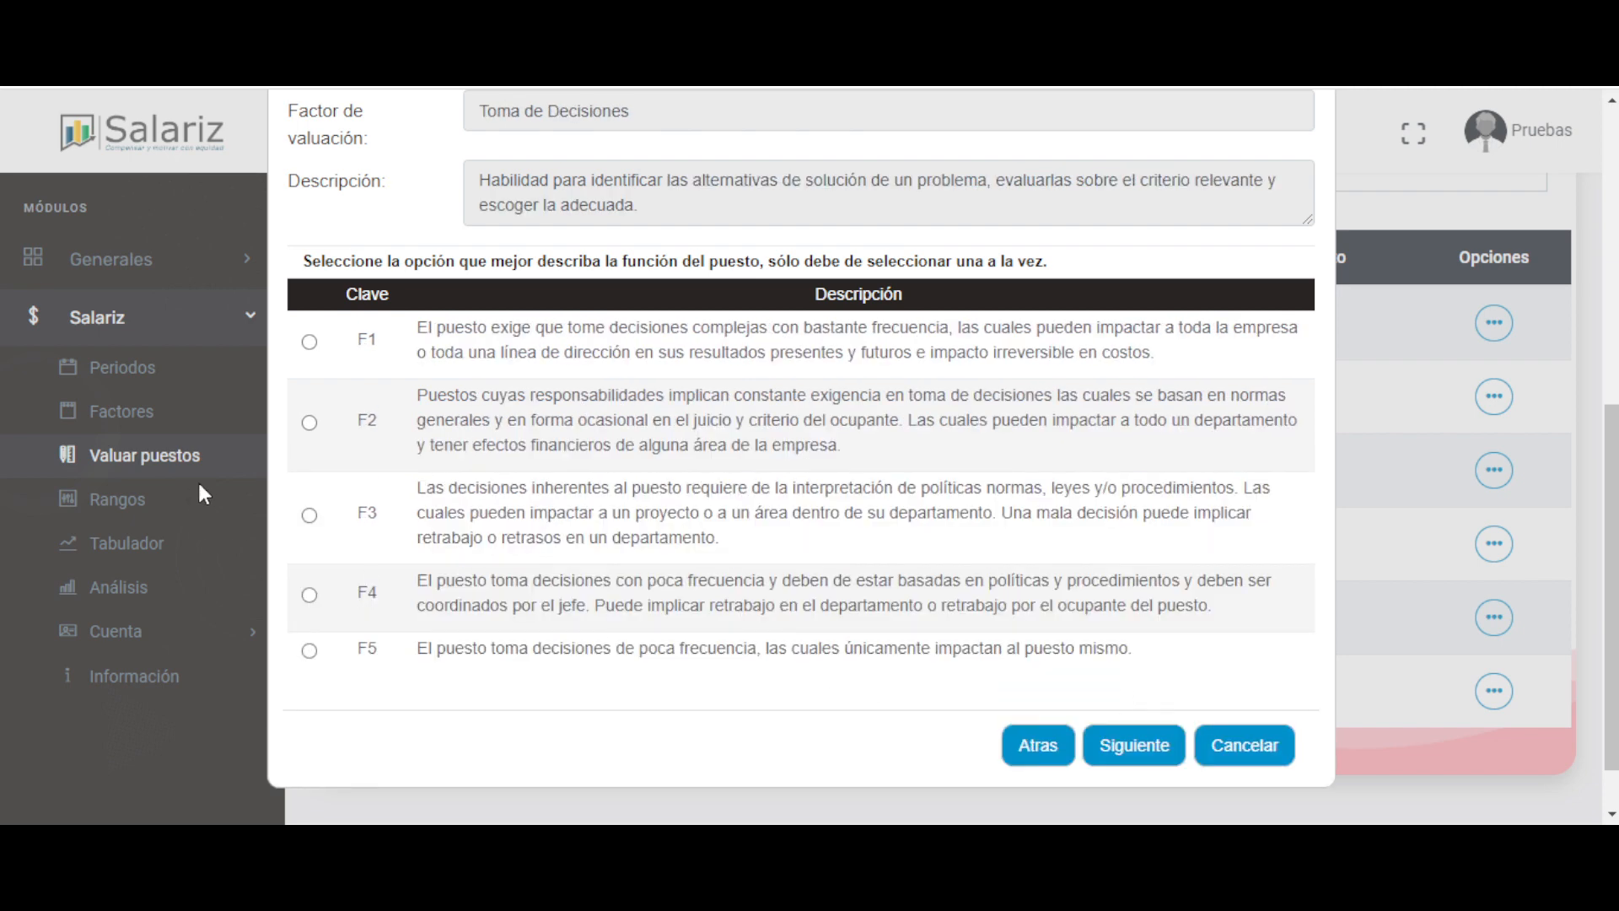
{"action": "left_click", "coordinate": [1140, 746]}
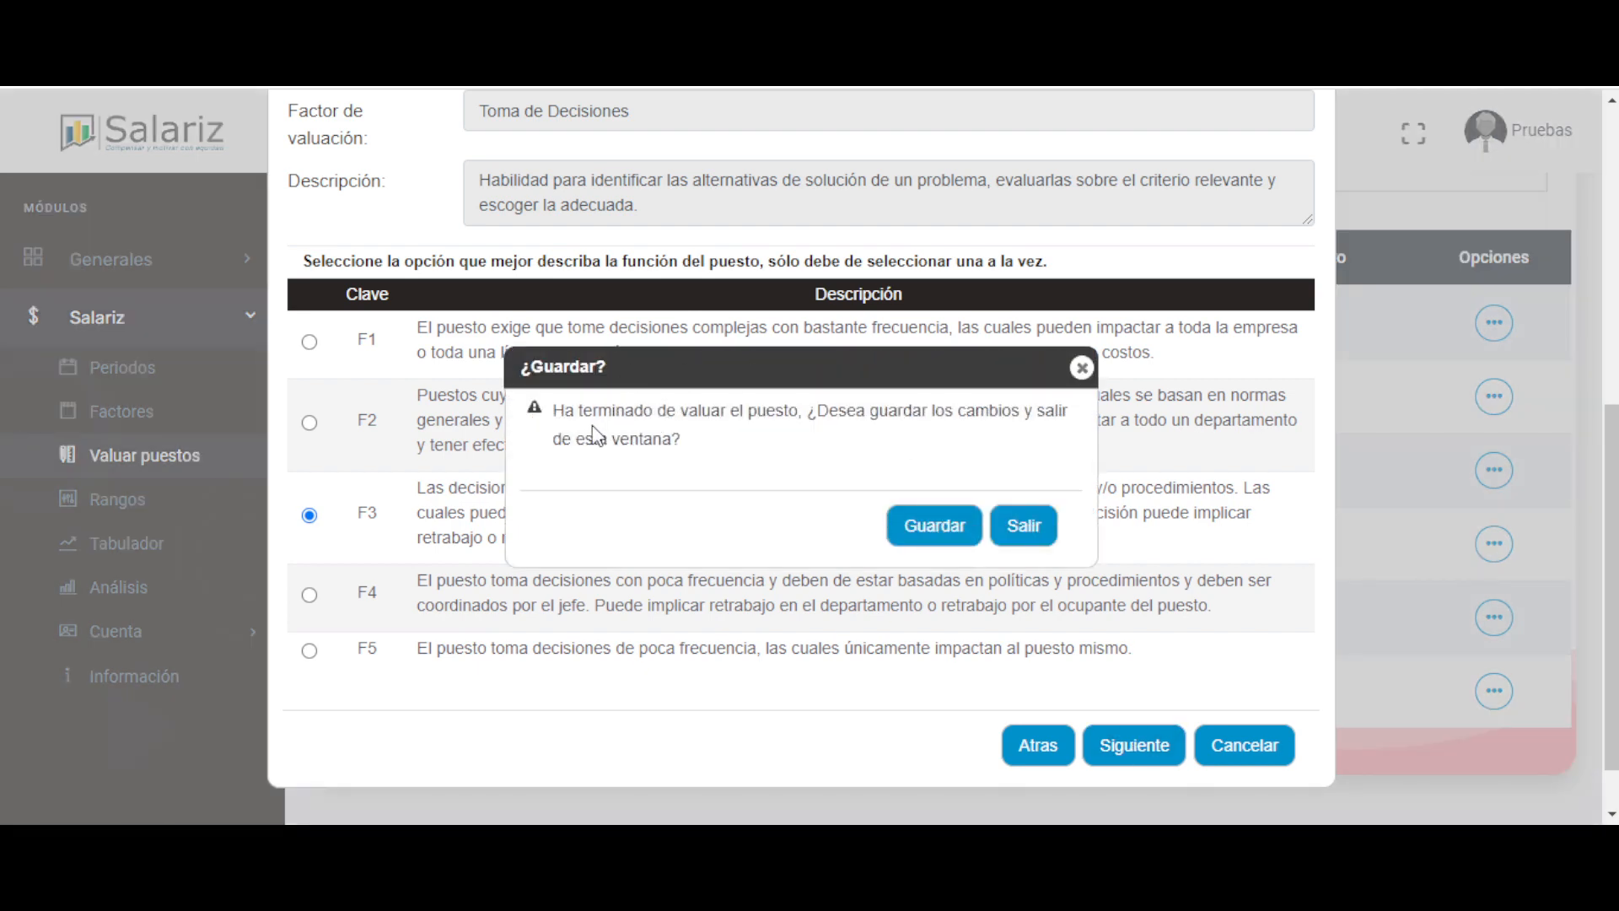
{"action": "left_click_drag", "start_coordinate": [564, 411], "coordinate": [683, 441]}
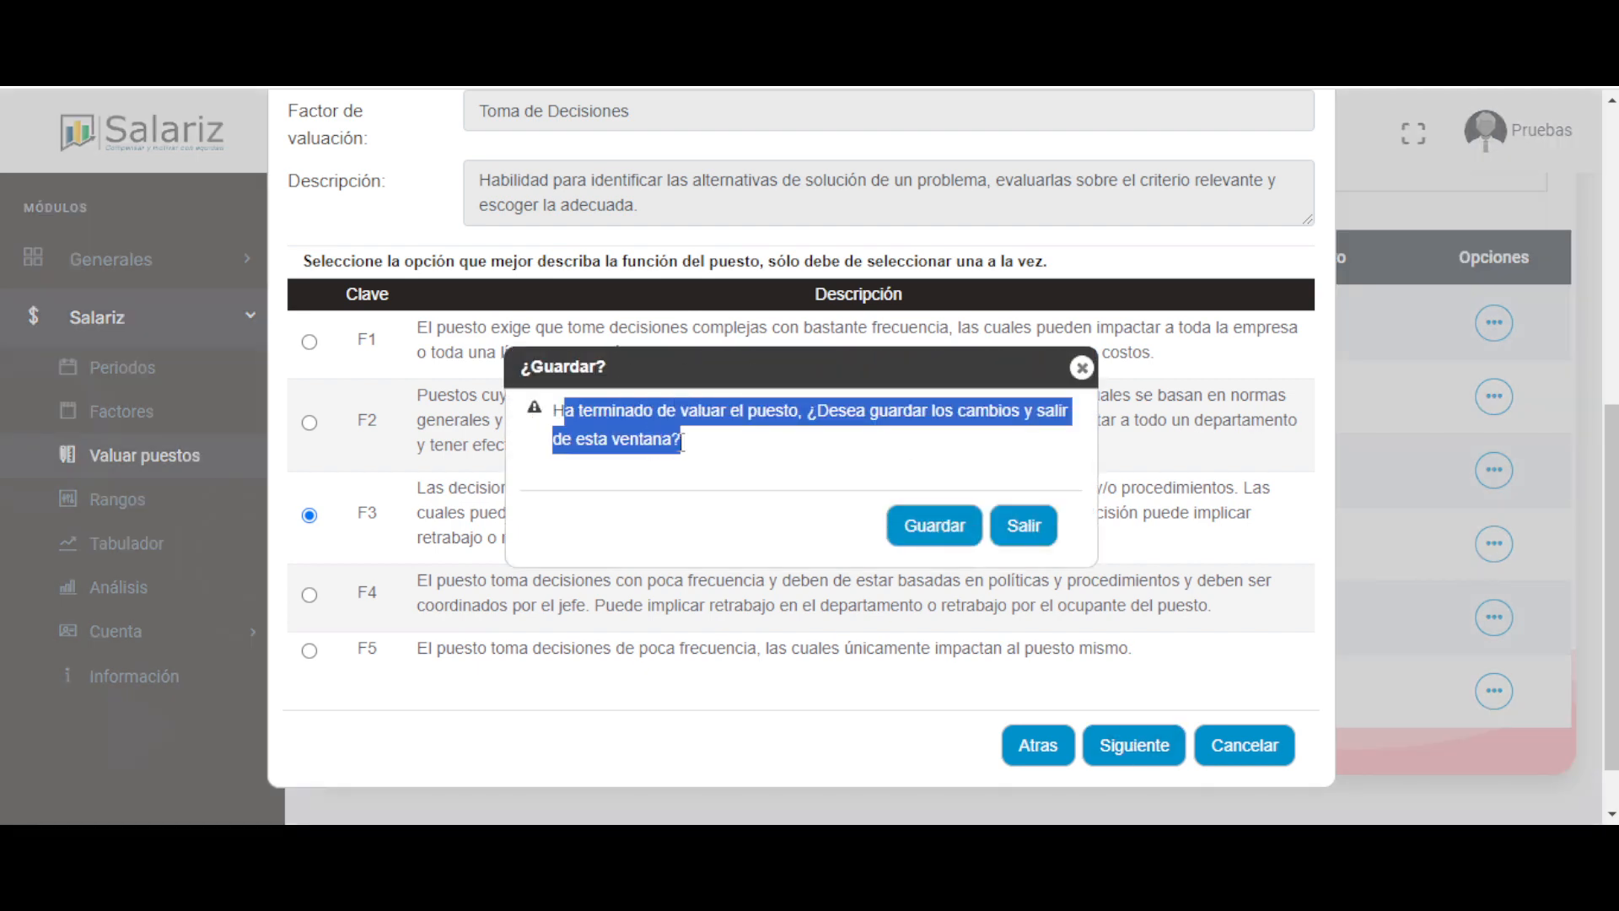
{"action": "left_click", "coordinate": [682, 441]}
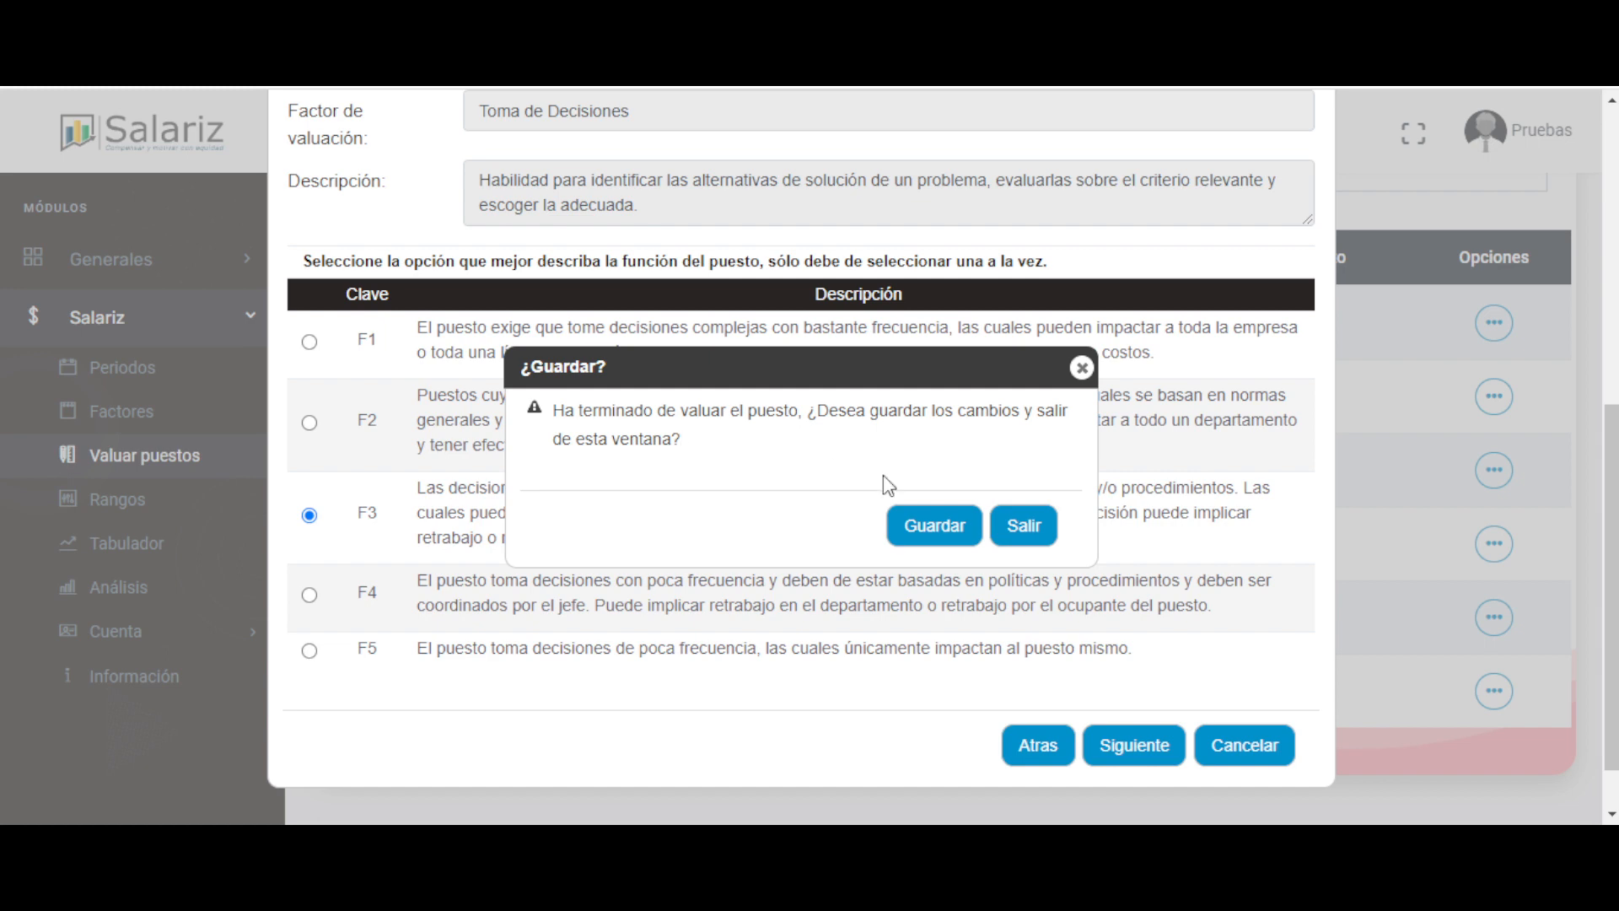
{"action": "left_click", "coordinate": [937, 526]}
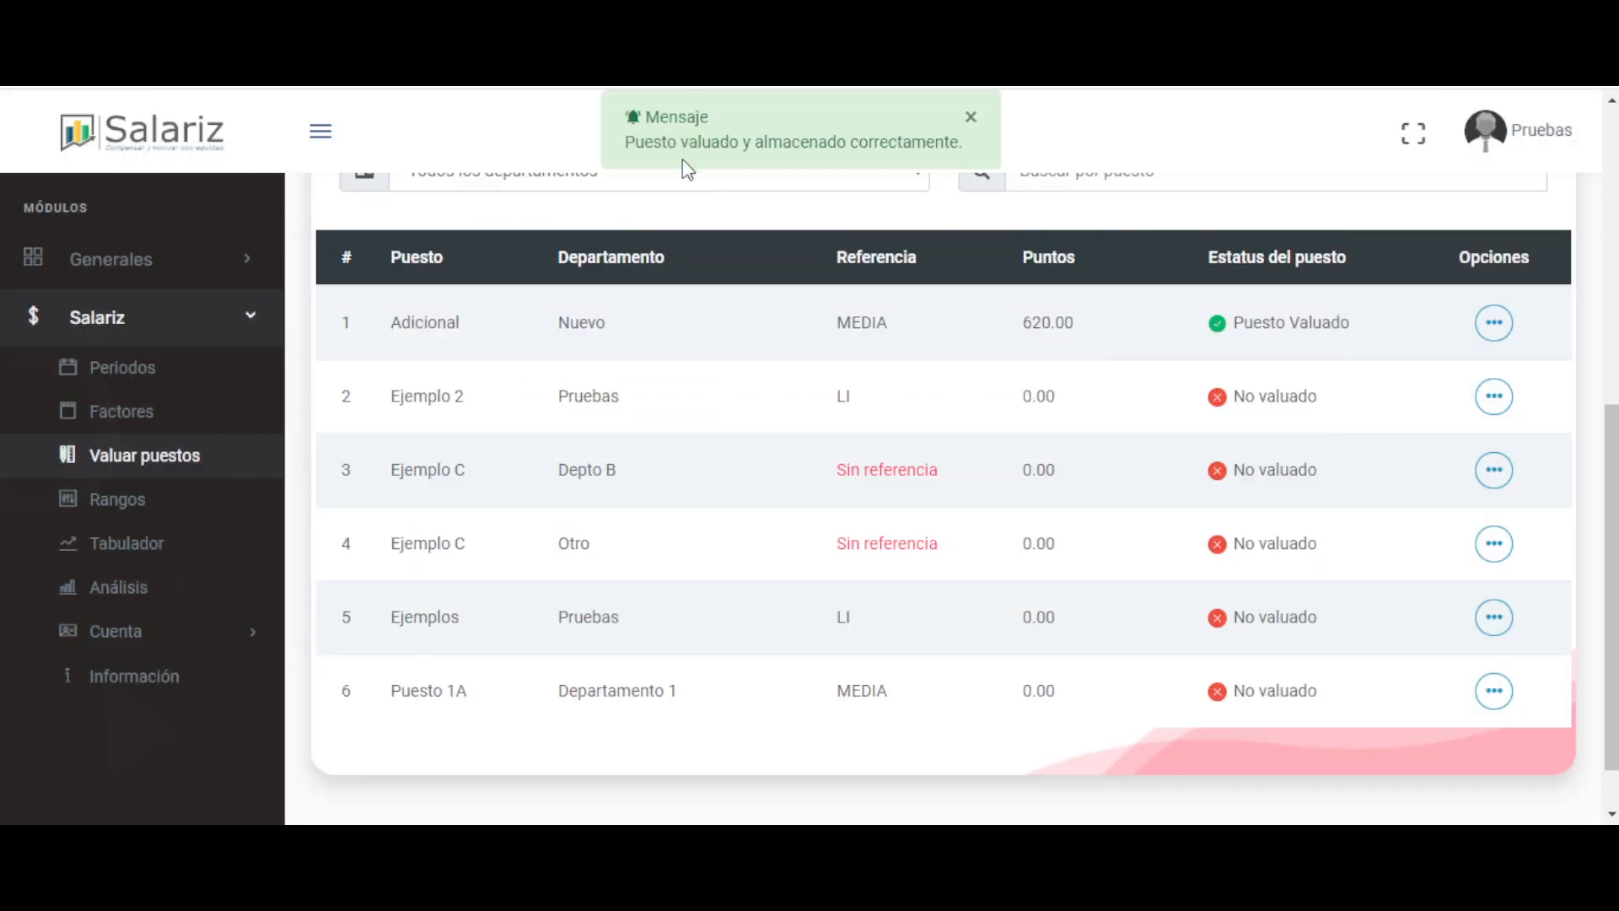
- Review Adicional's points, valuation status and reference in the positions list, and the reference of Ejemplo C in Depto B
{"action": "left_click_drag", "start_coordinate": [666, 143], "coordinate": [824, 162]}
{"action": "left_click_drag", "start_coordinate": [985, 323], "coordinate": [1088, 332]}
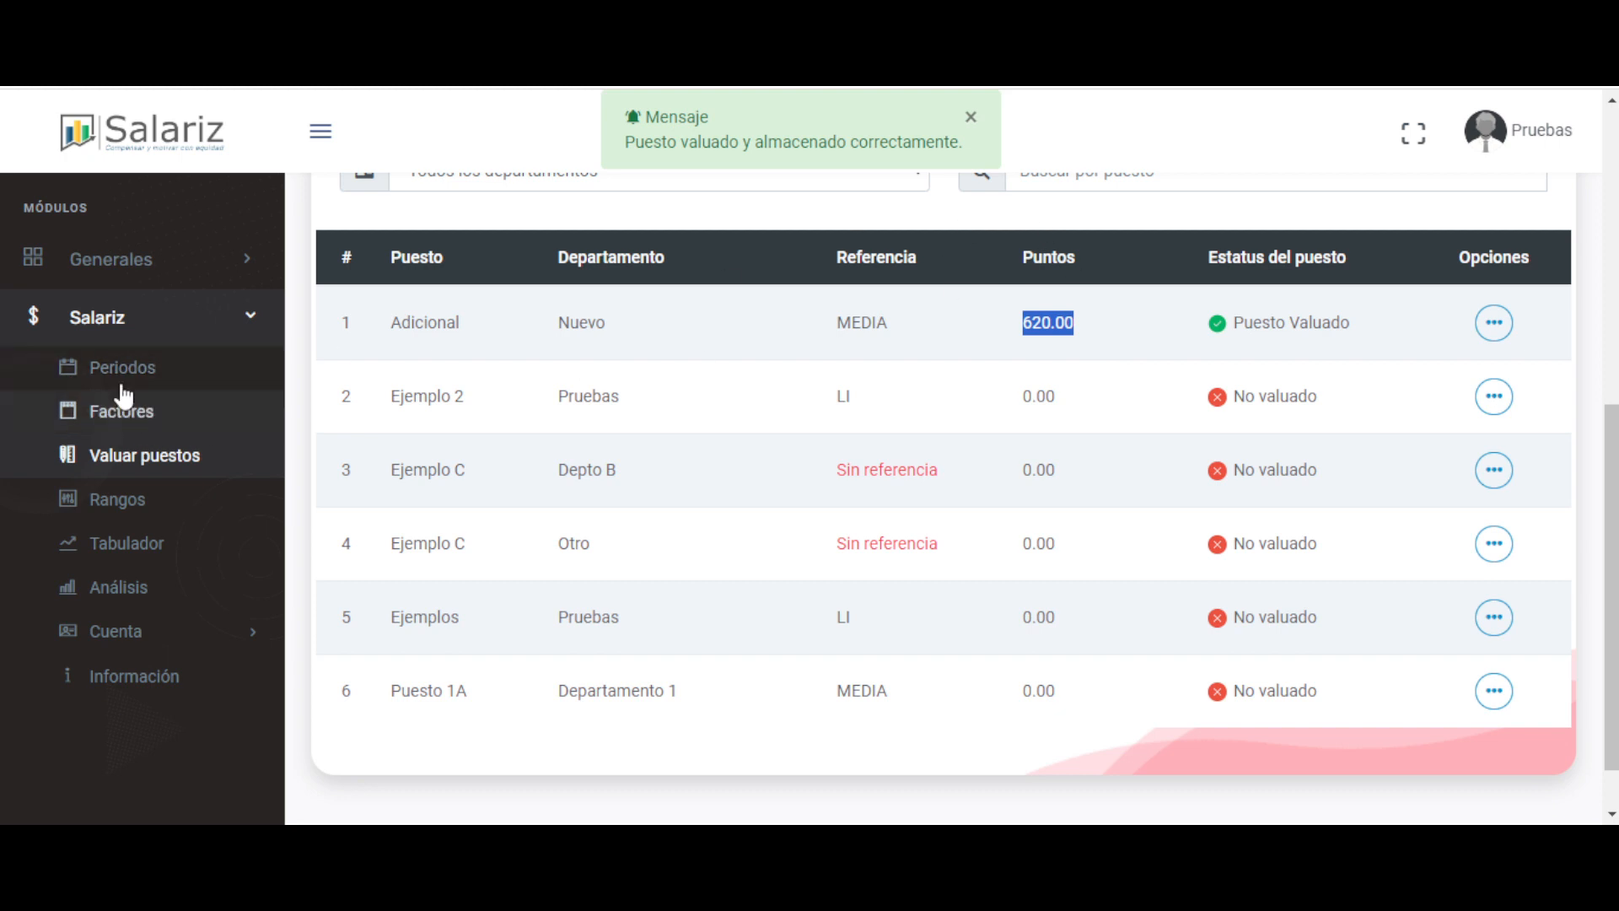
{"action": "scroll", "coordinate": [1015, 580], "scroll_direction": "up", "scroll_amount": 3}
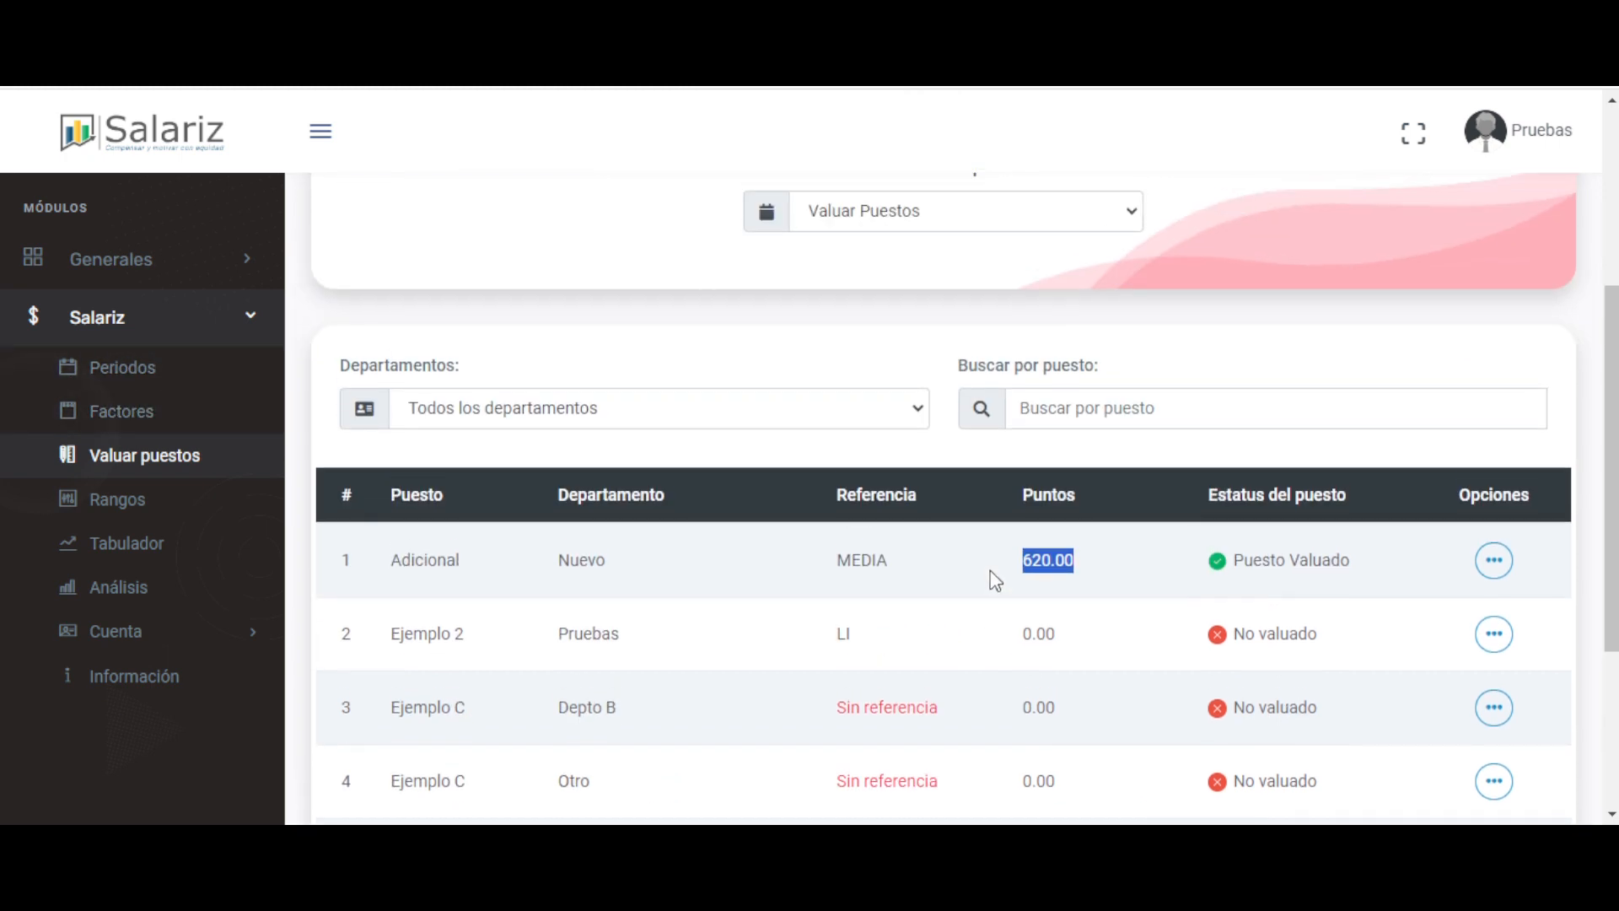
{"action": "left_click_drag", "start_coordinate": [1352, 559], "coordinate": [1251, 560]}
{"action": "left_click_drag", "start_coordinate": [1076, 560], "coordinate": [1031, 581]}
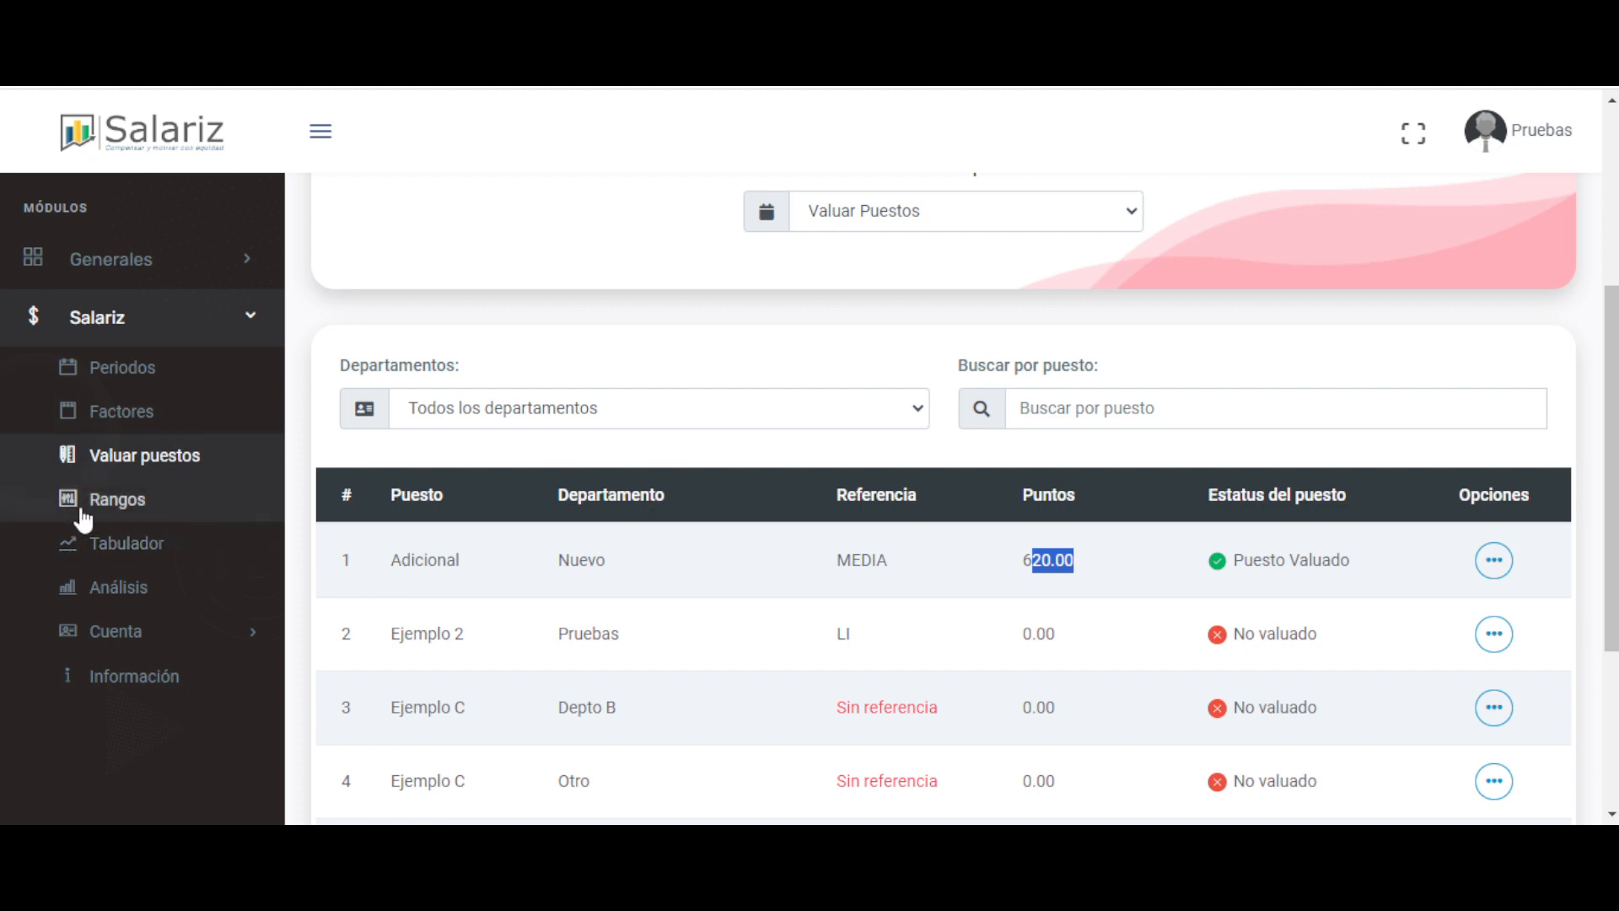
{"action": "left_click", "coordinate": [978, 696]}
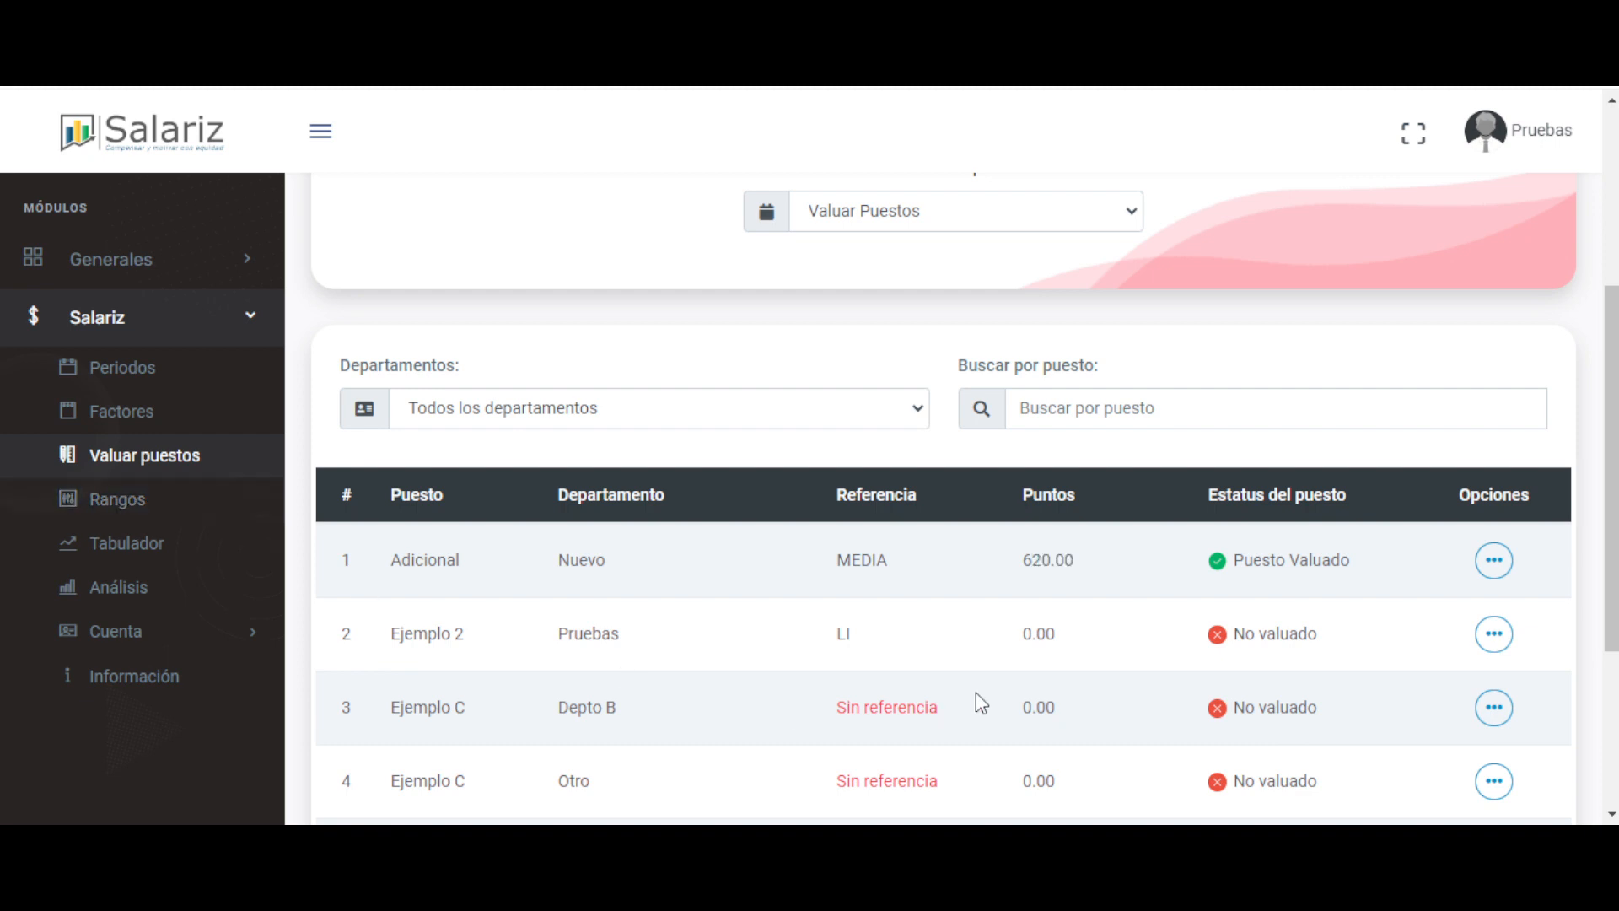
{"action": "scroll", "coordinate": [1070, 624], "scroll_direction": "up", "scroll_amount": 3}
{"action": "scroll", "coordinate": [1071, 628], "scroll_direction": "down", "scroll_amount": 3}
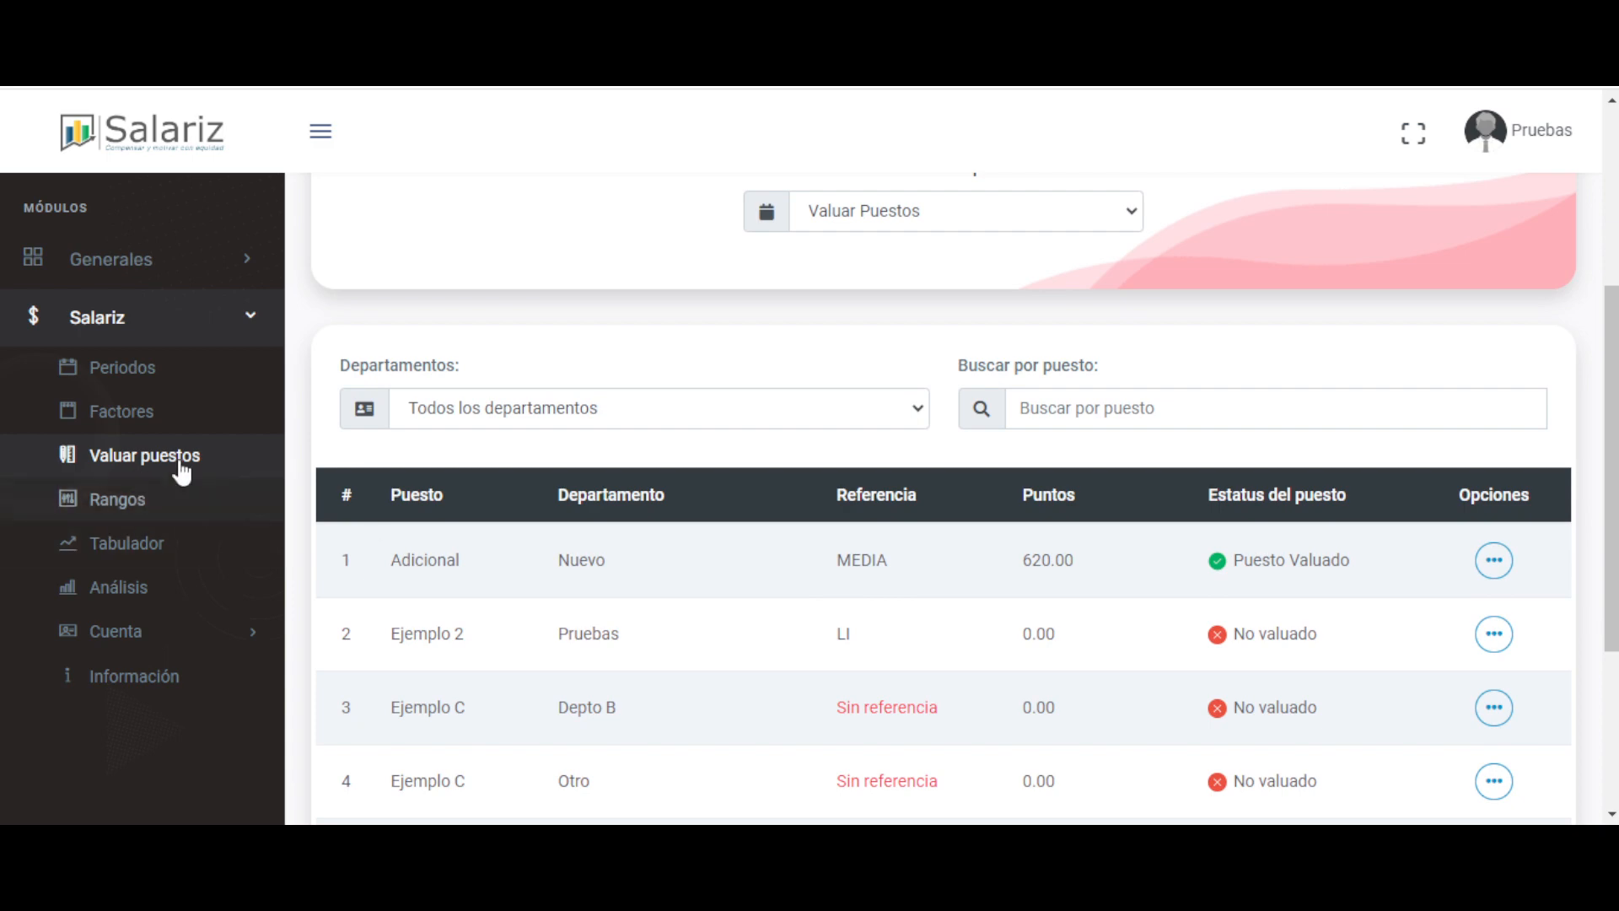
{"action": "scroll", "coordinate": [987, 679], "scroll_direction": "down", "scroll_amount": 3}
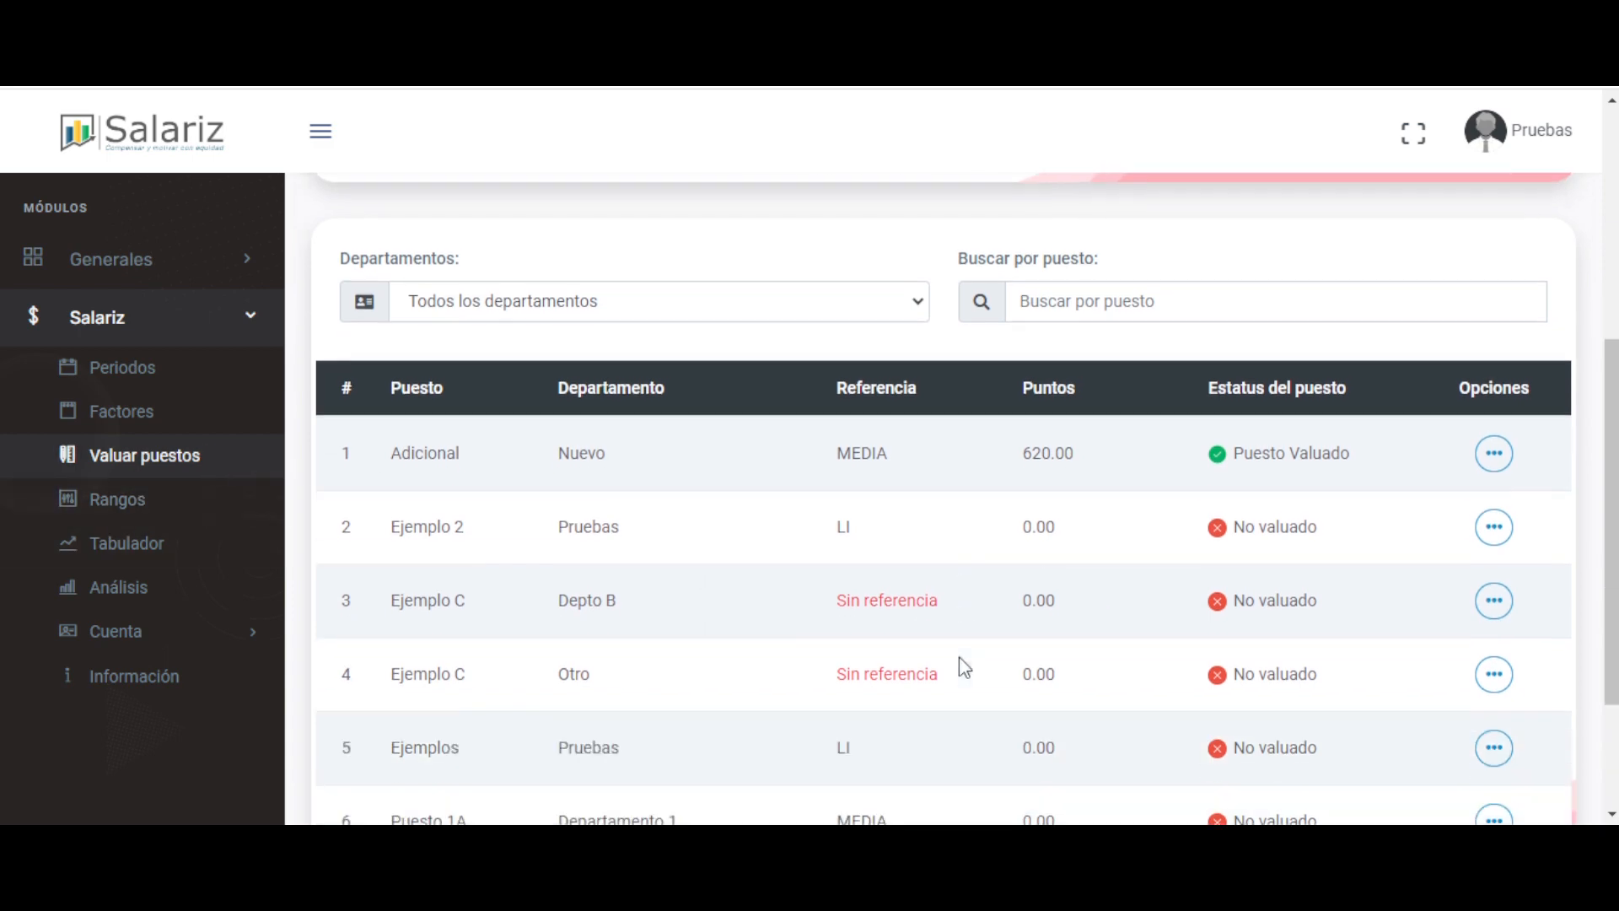
{"action": "double_click", "coordinate": [835, 325]}
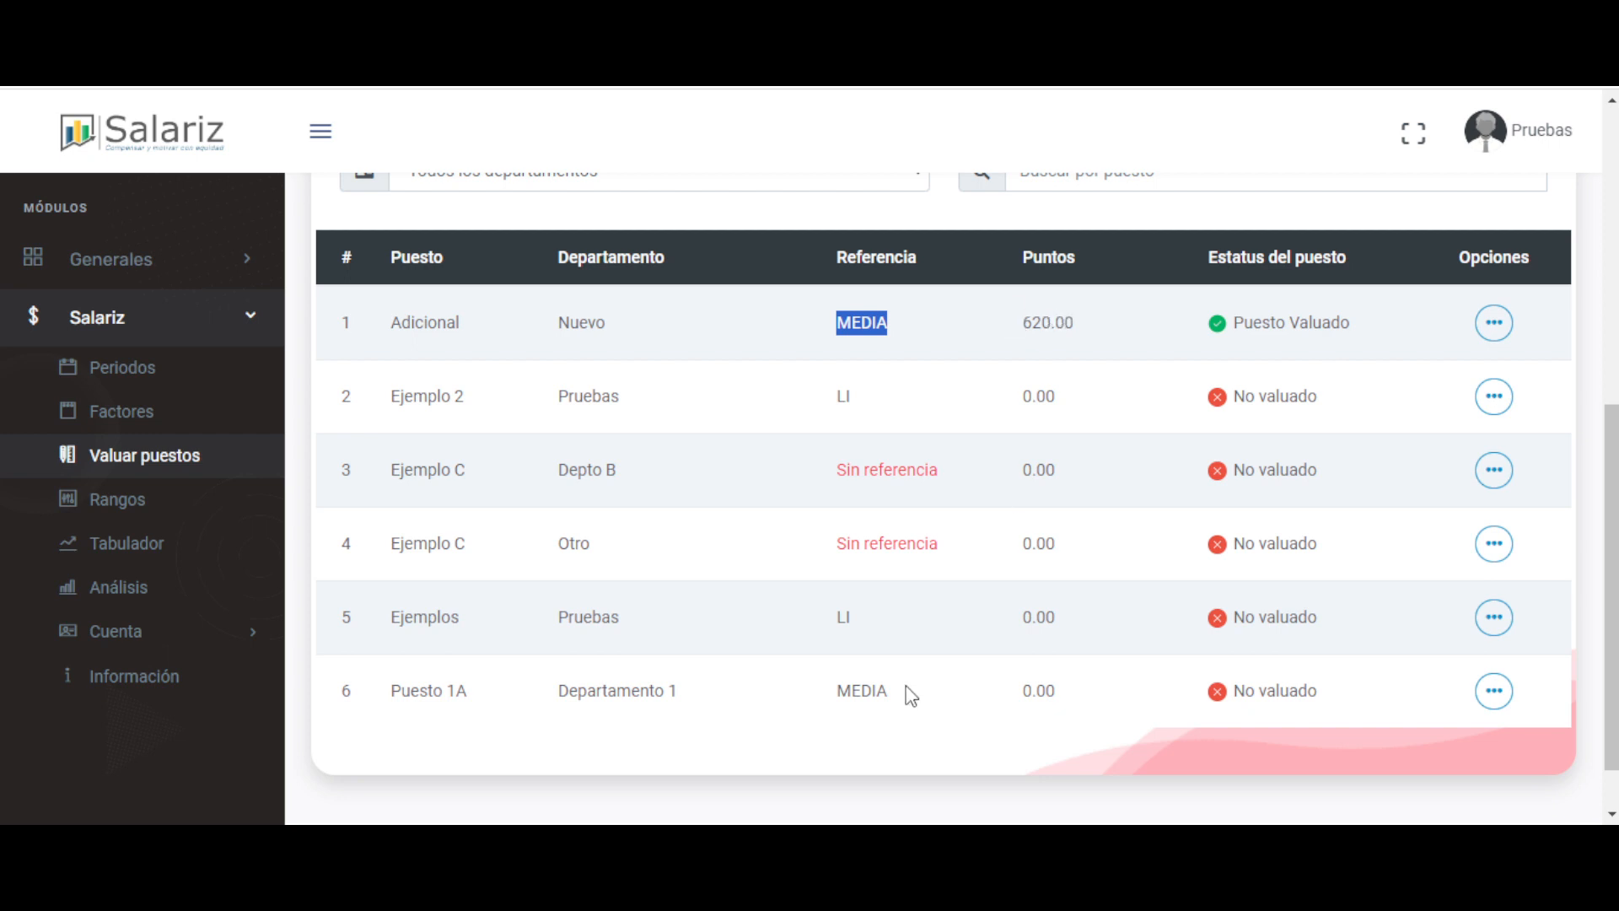
{"action": "left_click_drag", "start_coordinate": [833, 470], "coordinate": [943, 470]}
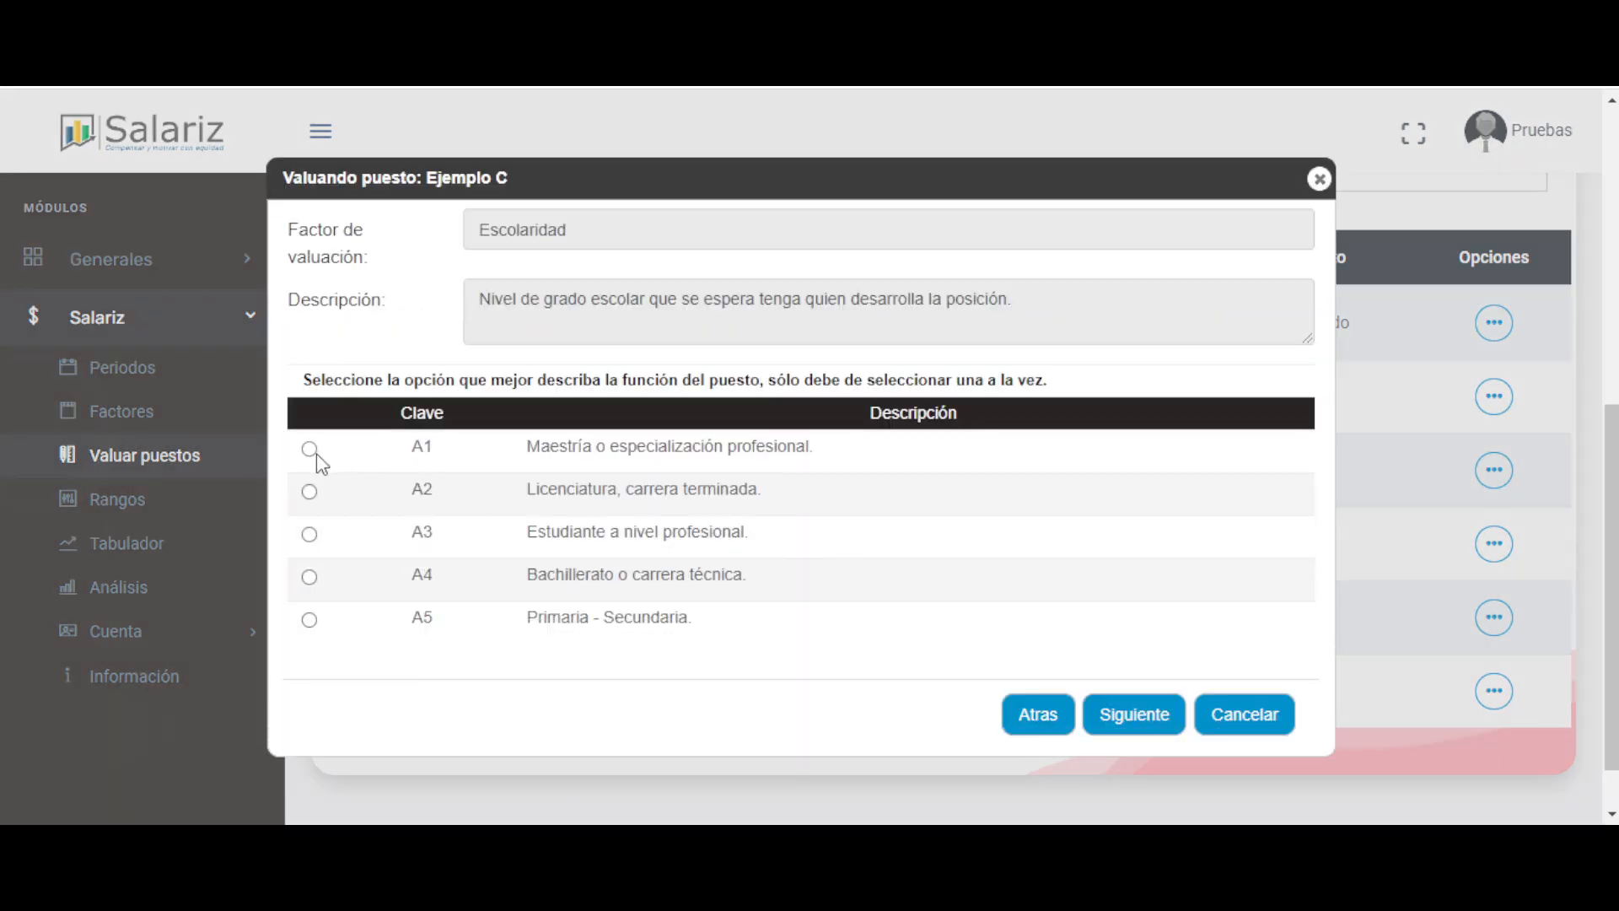
- Rate Escolaridad as A1 and Experiencia requerida as C1 for Ejemplo C in Depto B
{"action": "left_click", "coordinate": [311, 449]}
{"action": "left_click", "coordinate": [1134, 714]}
{"action": "left_click", "coordinate": [312, 450]}
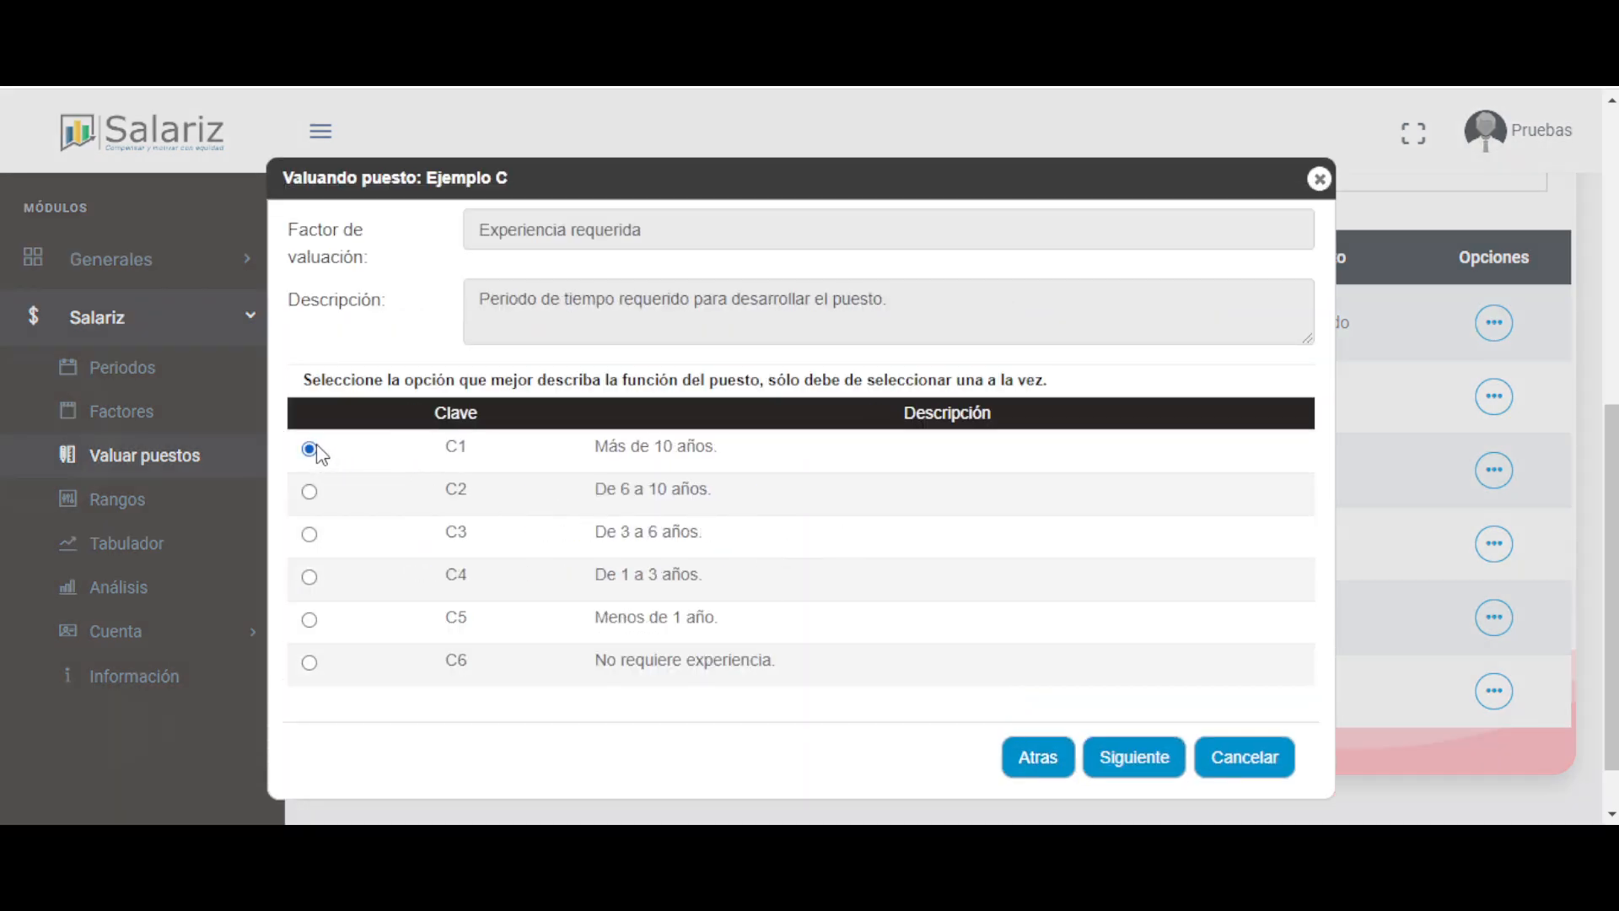
{"action": "left_click", "coordinate": [1134, 757]}
- Rate Análisis de Problemas as E1 and Toma de Decisiones as F1 for Ejemplo C, and save the valuation
{"action": "left_click", "coordinate": [310, 460]}
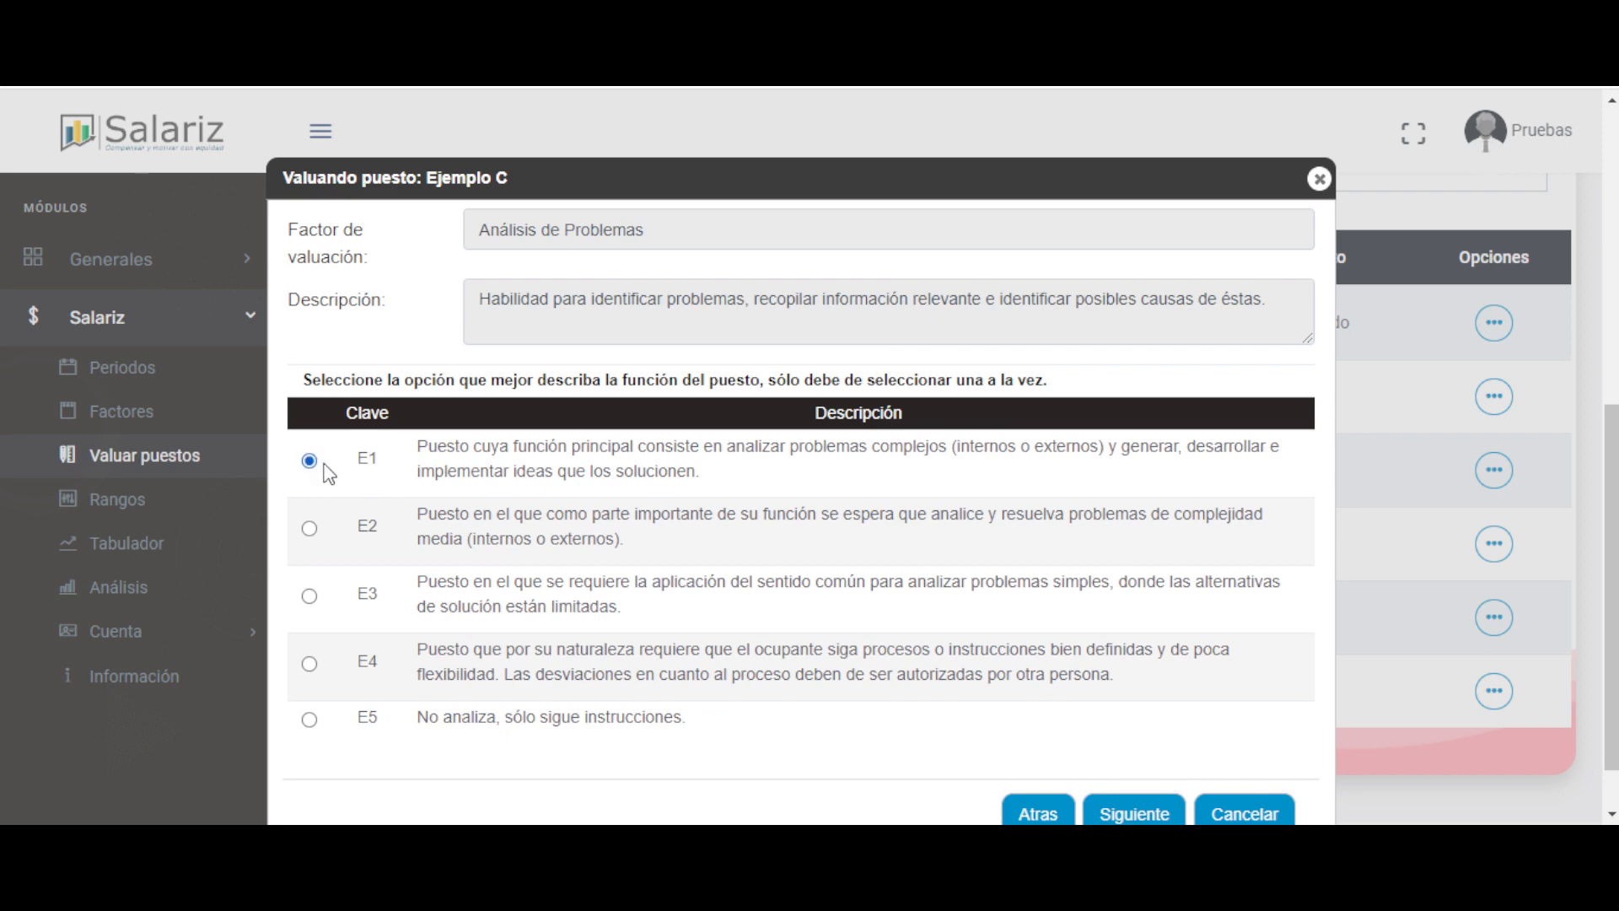
{"action": "left_click", "coordinate": [1134, 814]}
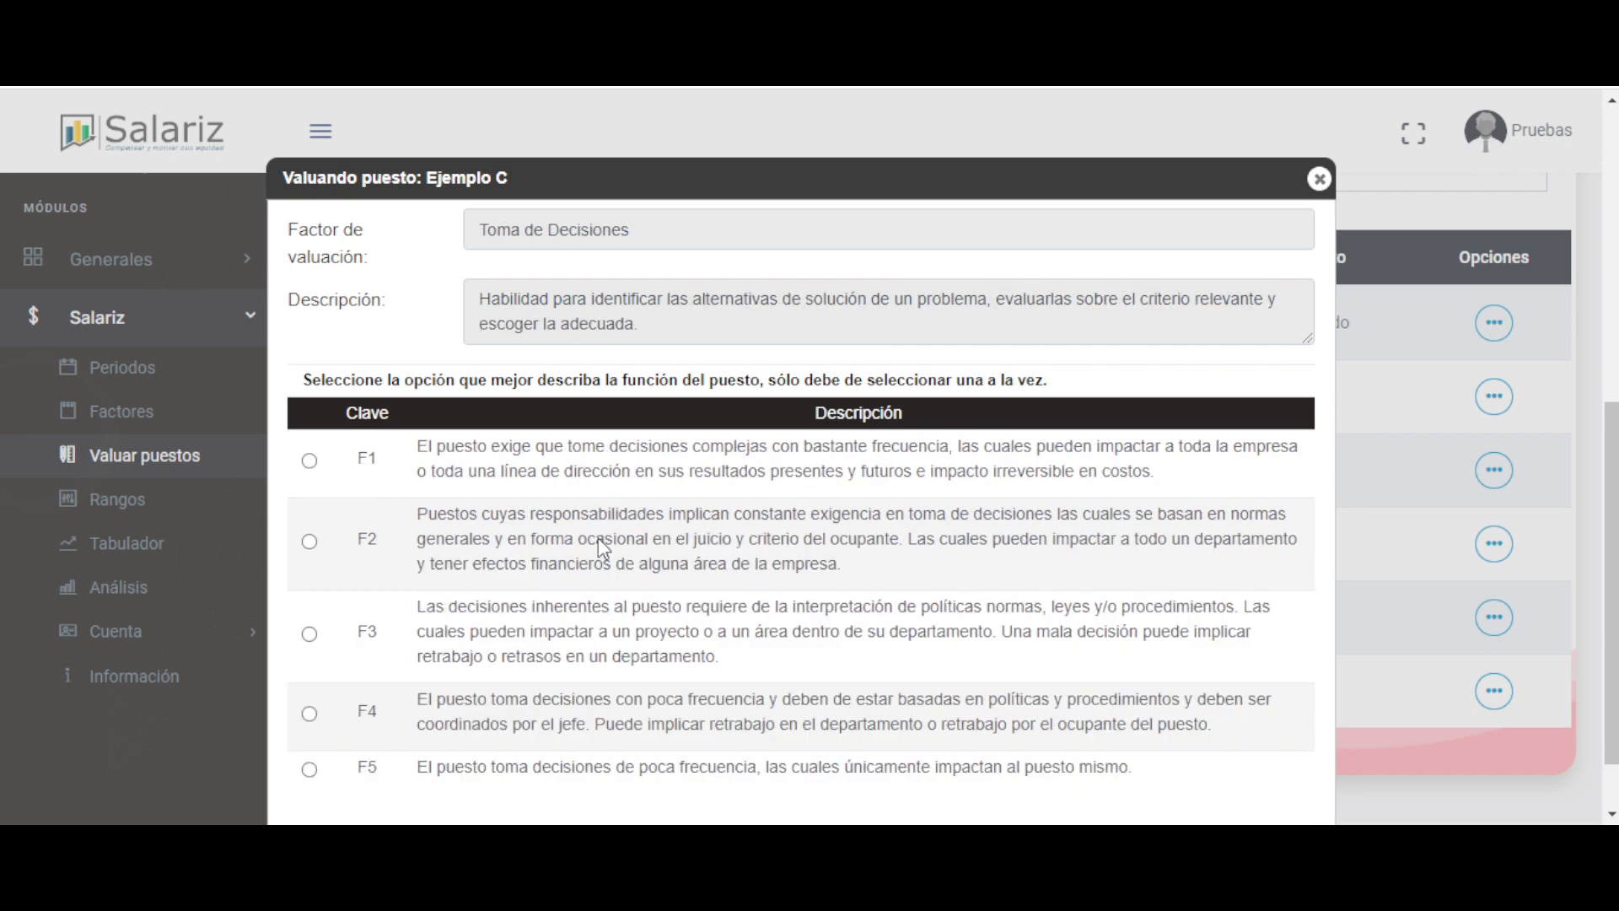
{"action": "left_click", "coordinate": [310, 461]}
{"action": "scroll", "coordinate": [312, 463], "scroll_direction": "down", "scroll_amount": 1}
{"action": "left_click", "coordinate": [1134, 781]}
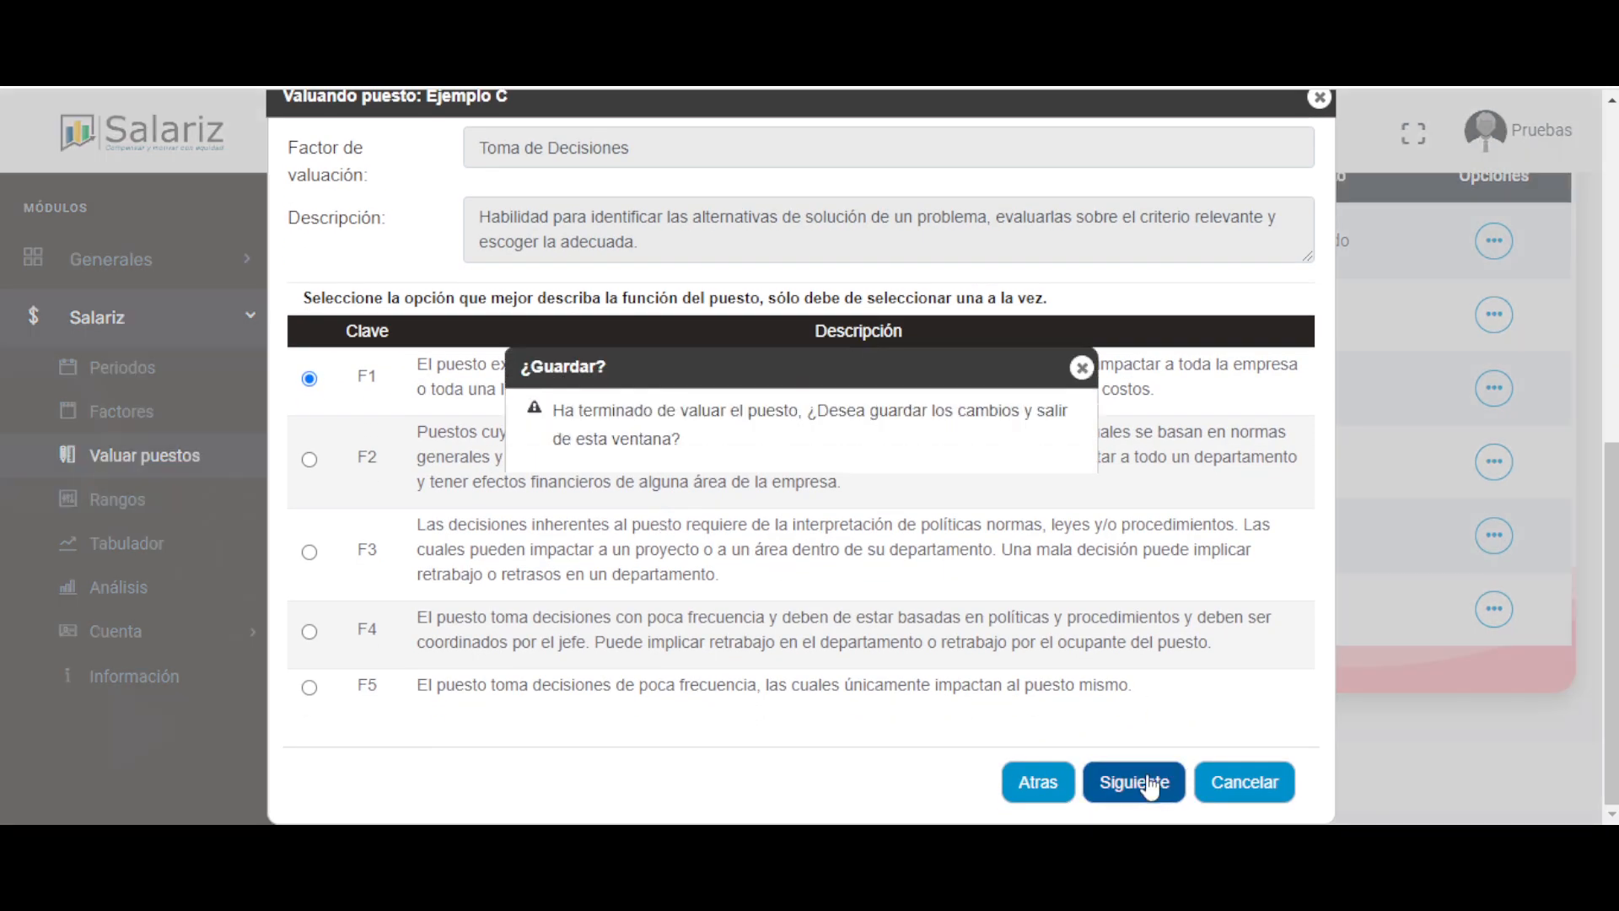
{"action": "left_click", "coordinate": [936, 524]}
- Compare the points, references and valuation statuses of both Ejemplo C positions and Adicional in the positions list
{"action": "left_click_drag", "start_coordinate": [1113, 430], "coordinate": [1018, 405]}
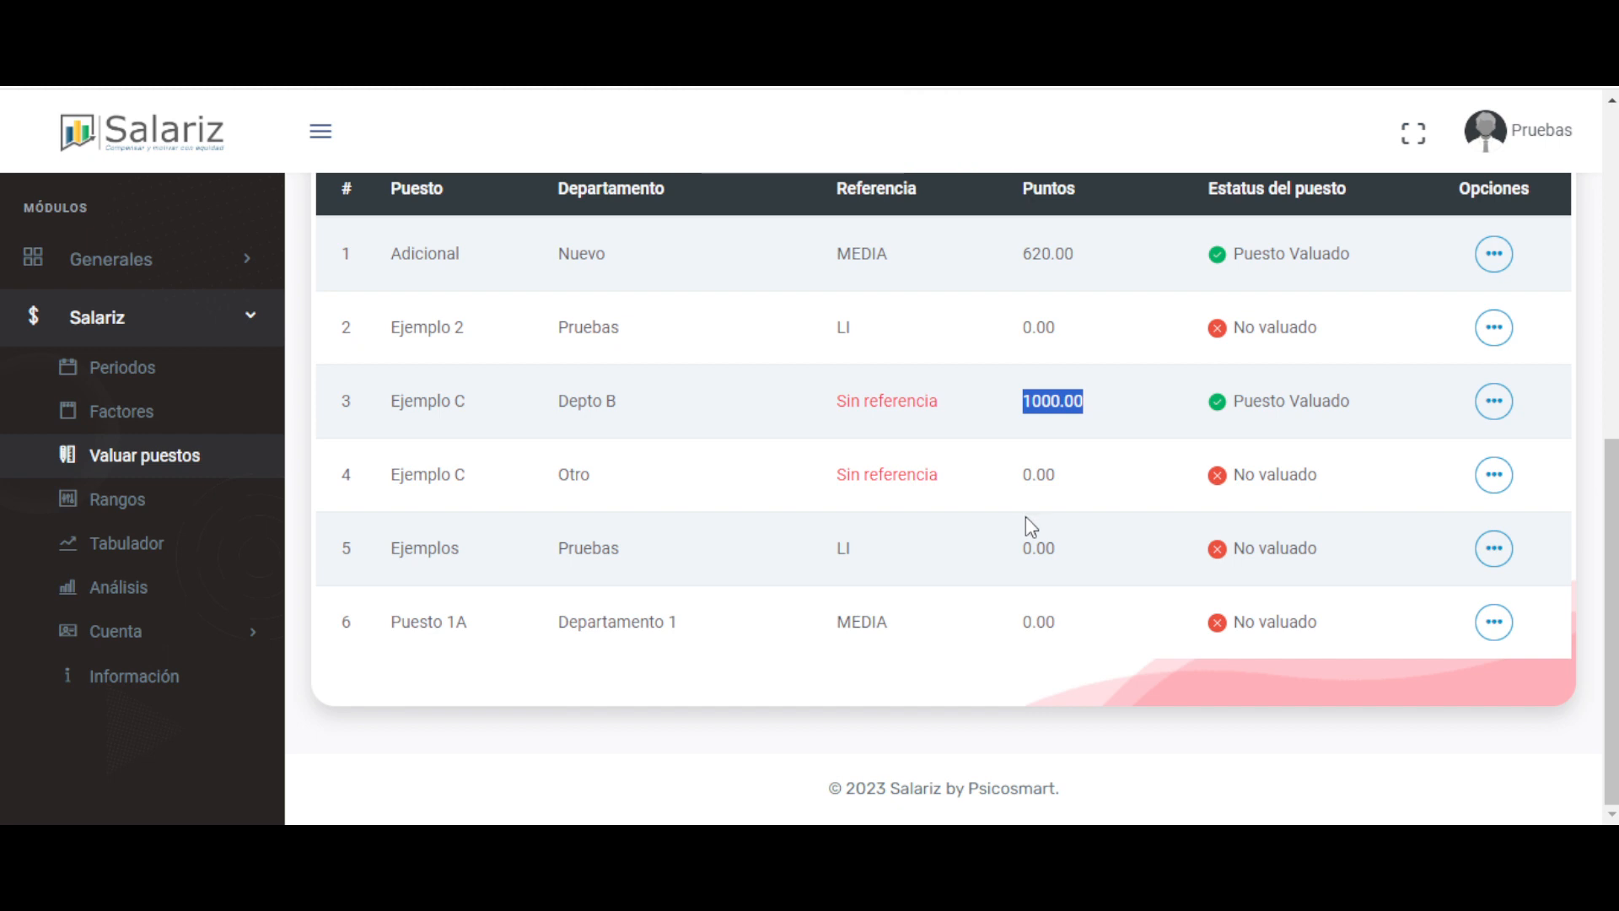
{"action": "left_click", "coordinate": [1058, 436]}
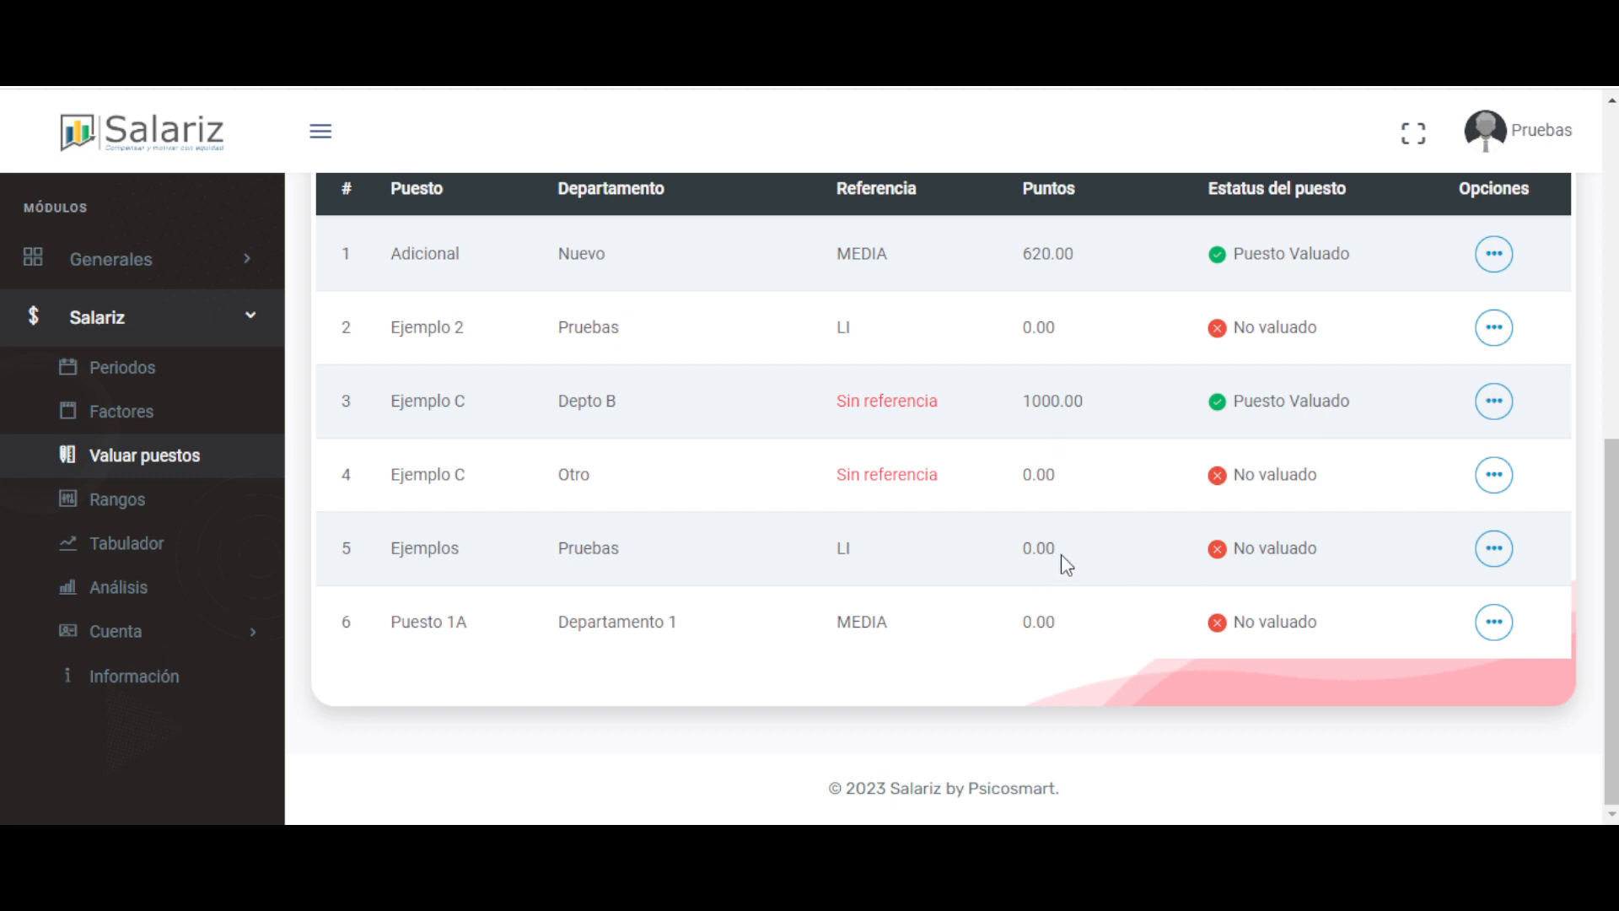
{"action": "double_click", "coordinate": [1052, 401]}
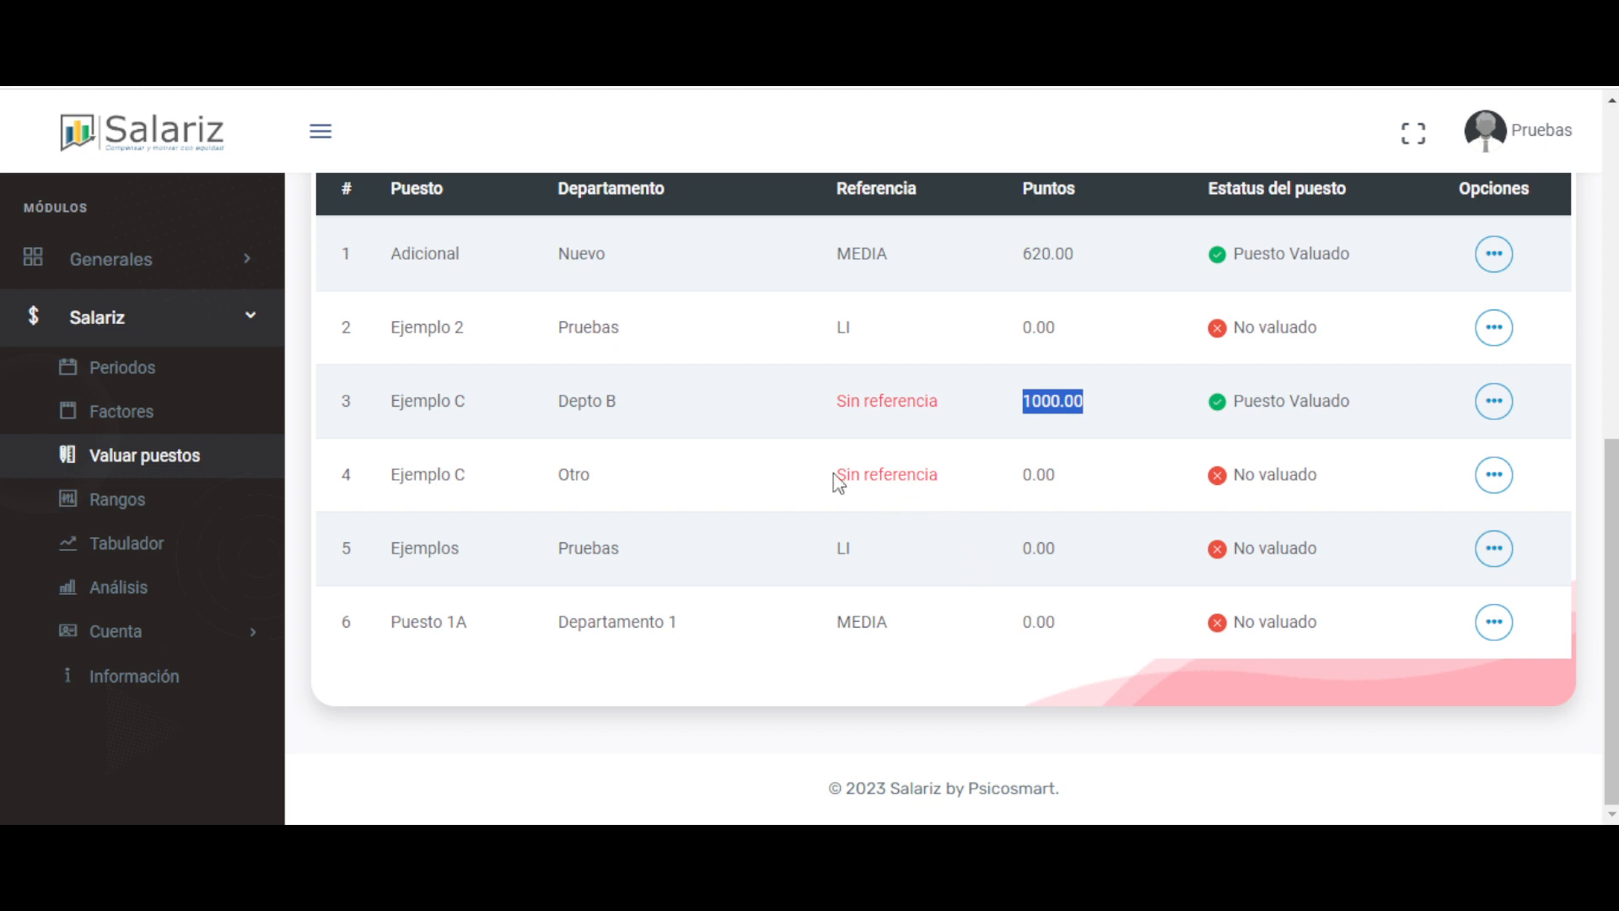
{"action": "left_click_drag", "start_coordinate": [838, 476], "coordinate": [1011, 508]}
{"action": "triple_click", "coordinate": [1078, 477]}
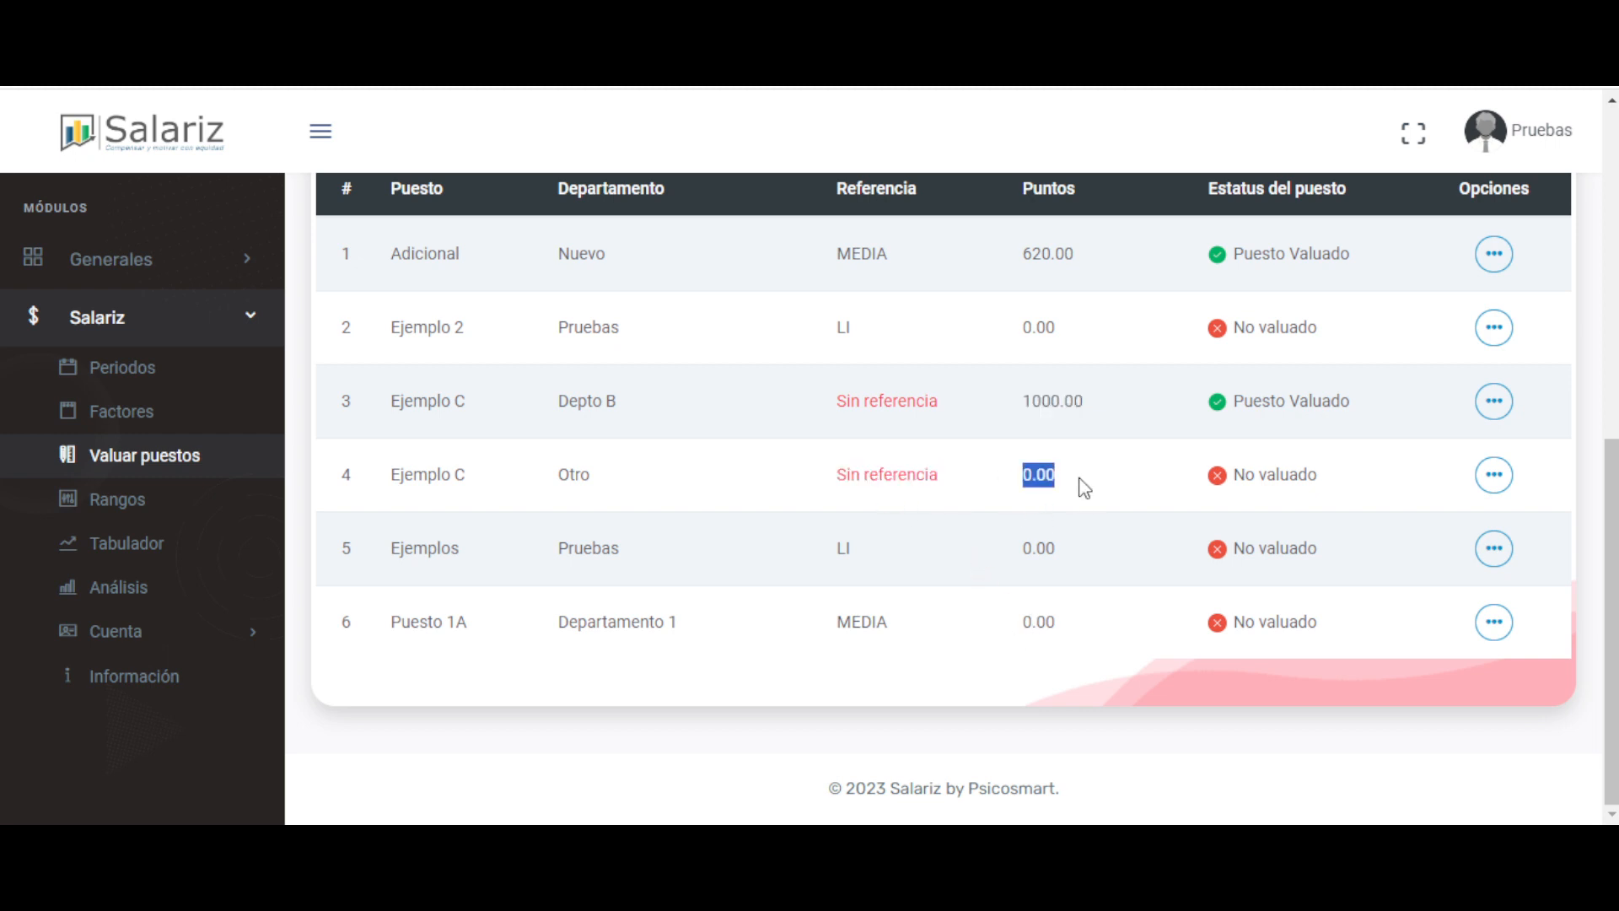
{"action": "triple_click", "coordinate": [1229, 481]}
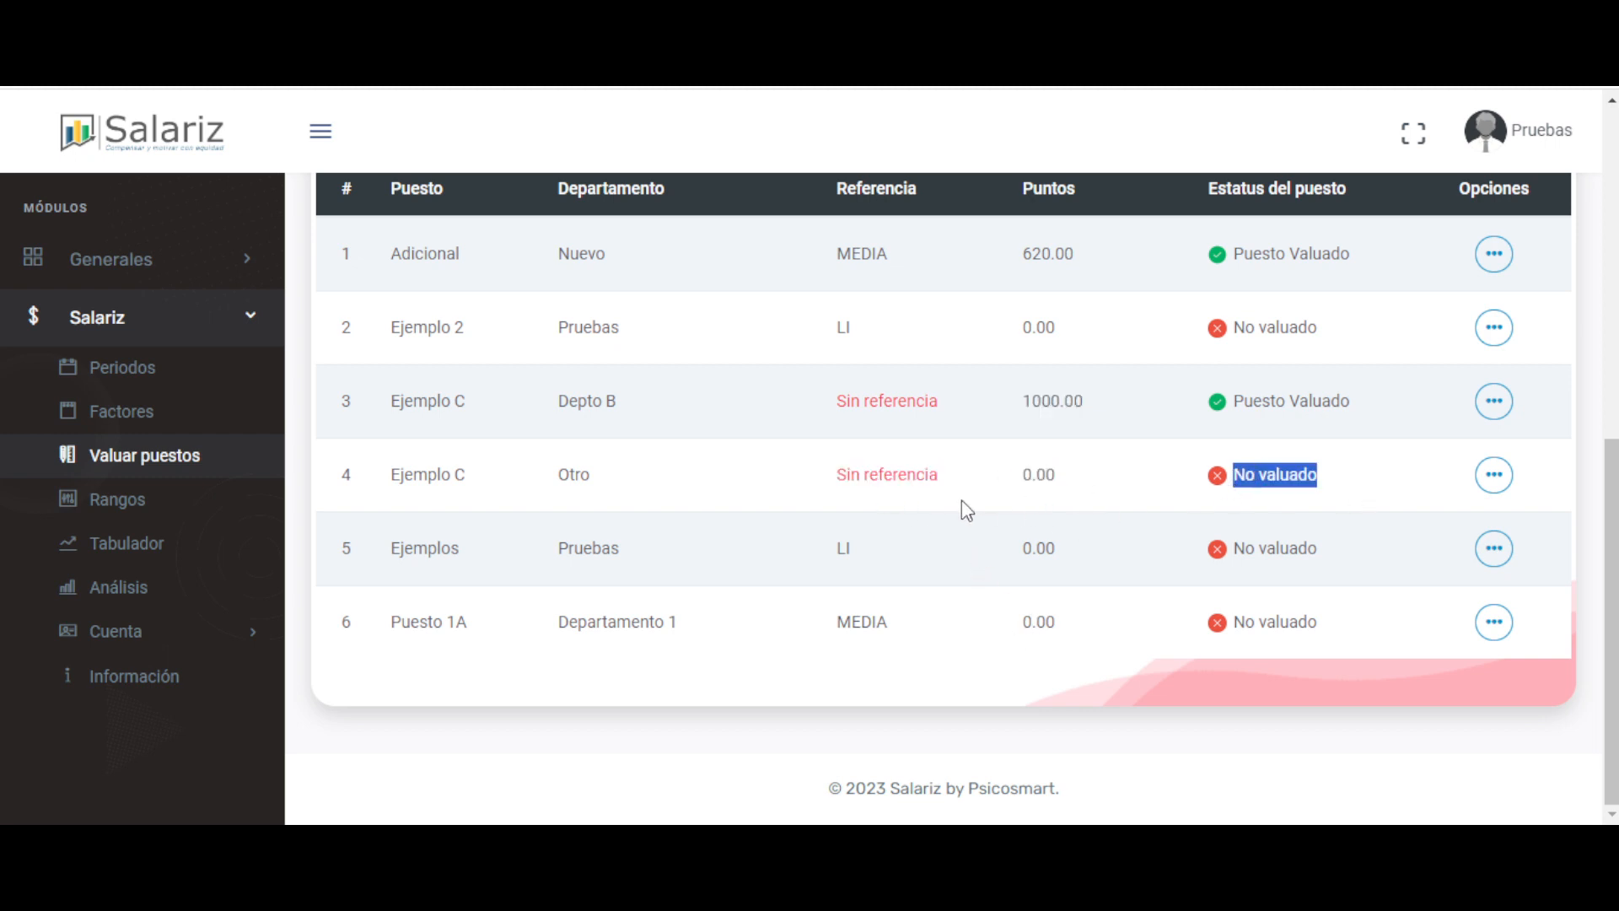
{"action": "triple_click", "coordinate": [828, 475]}
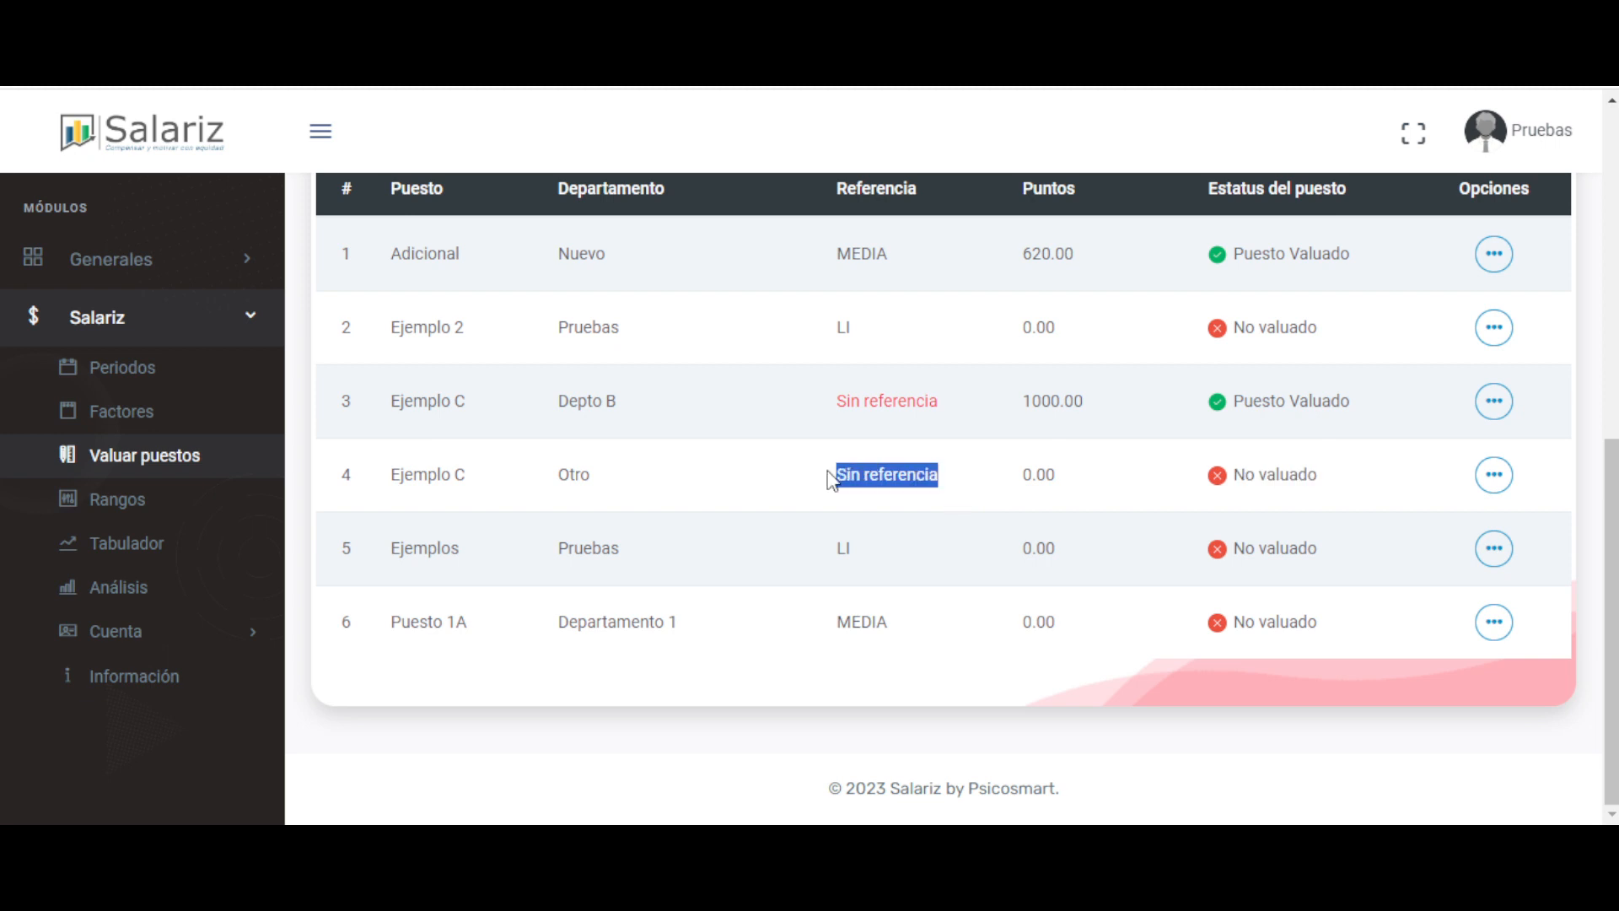
{"action": "triple_click", "coordinate": [927, 414]}
{"action": "triple_click", "coordinate": [1387, 398]}
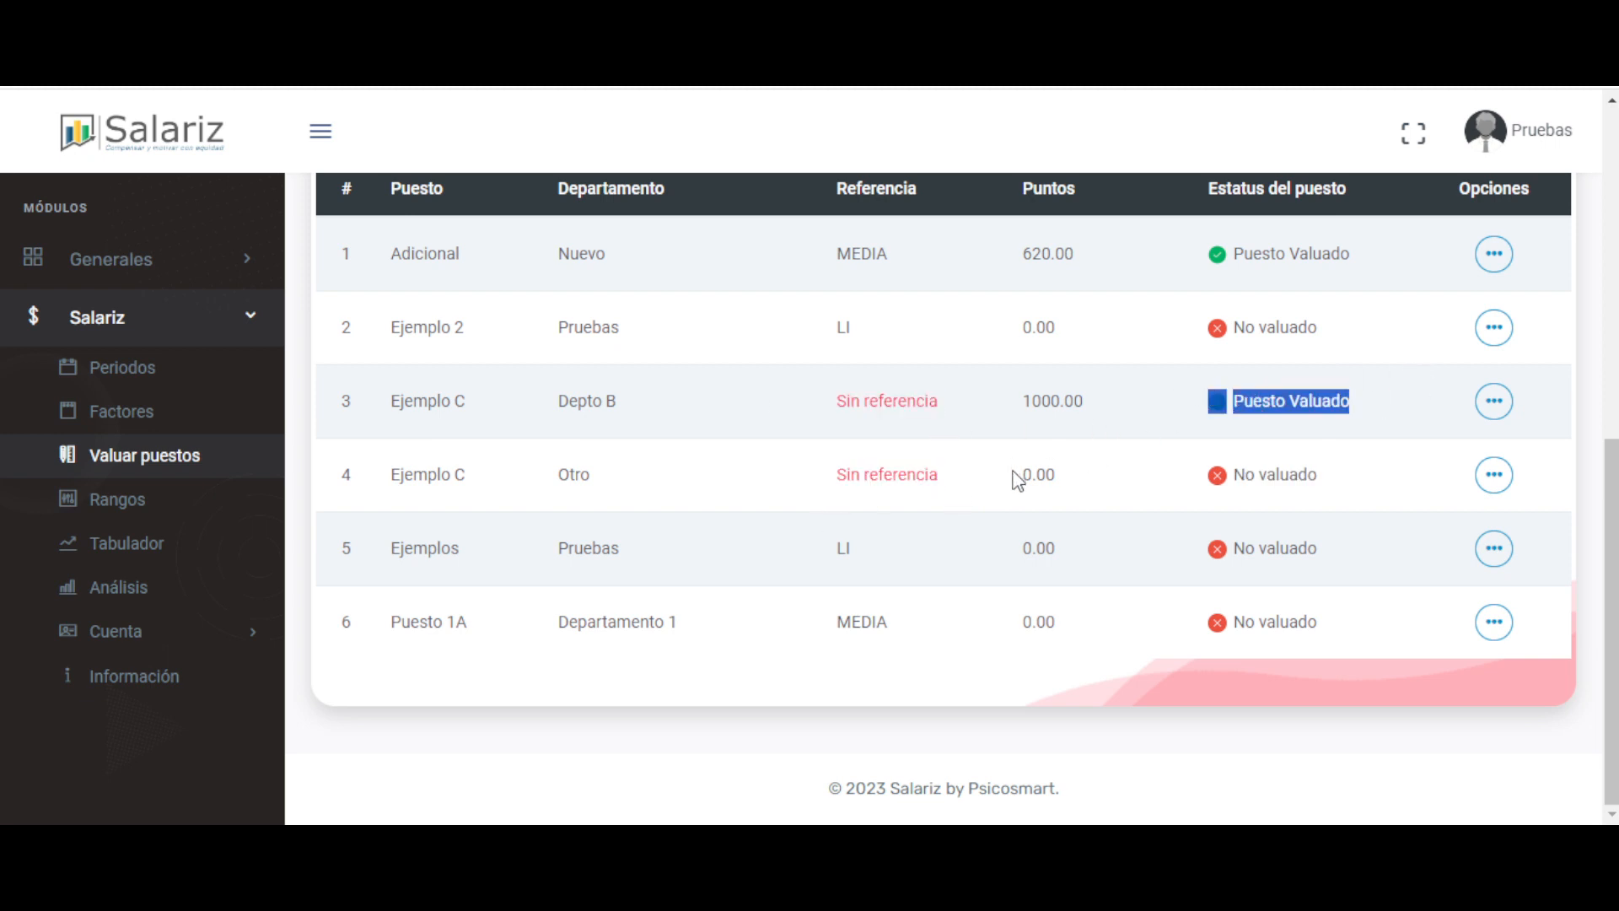
{"action": "scroll", "coordinate": [1019, 473], "scroll_direction": "up", "scroll_amount": 2}
{"action": "triple_click", "coordinate": [904, 383]}
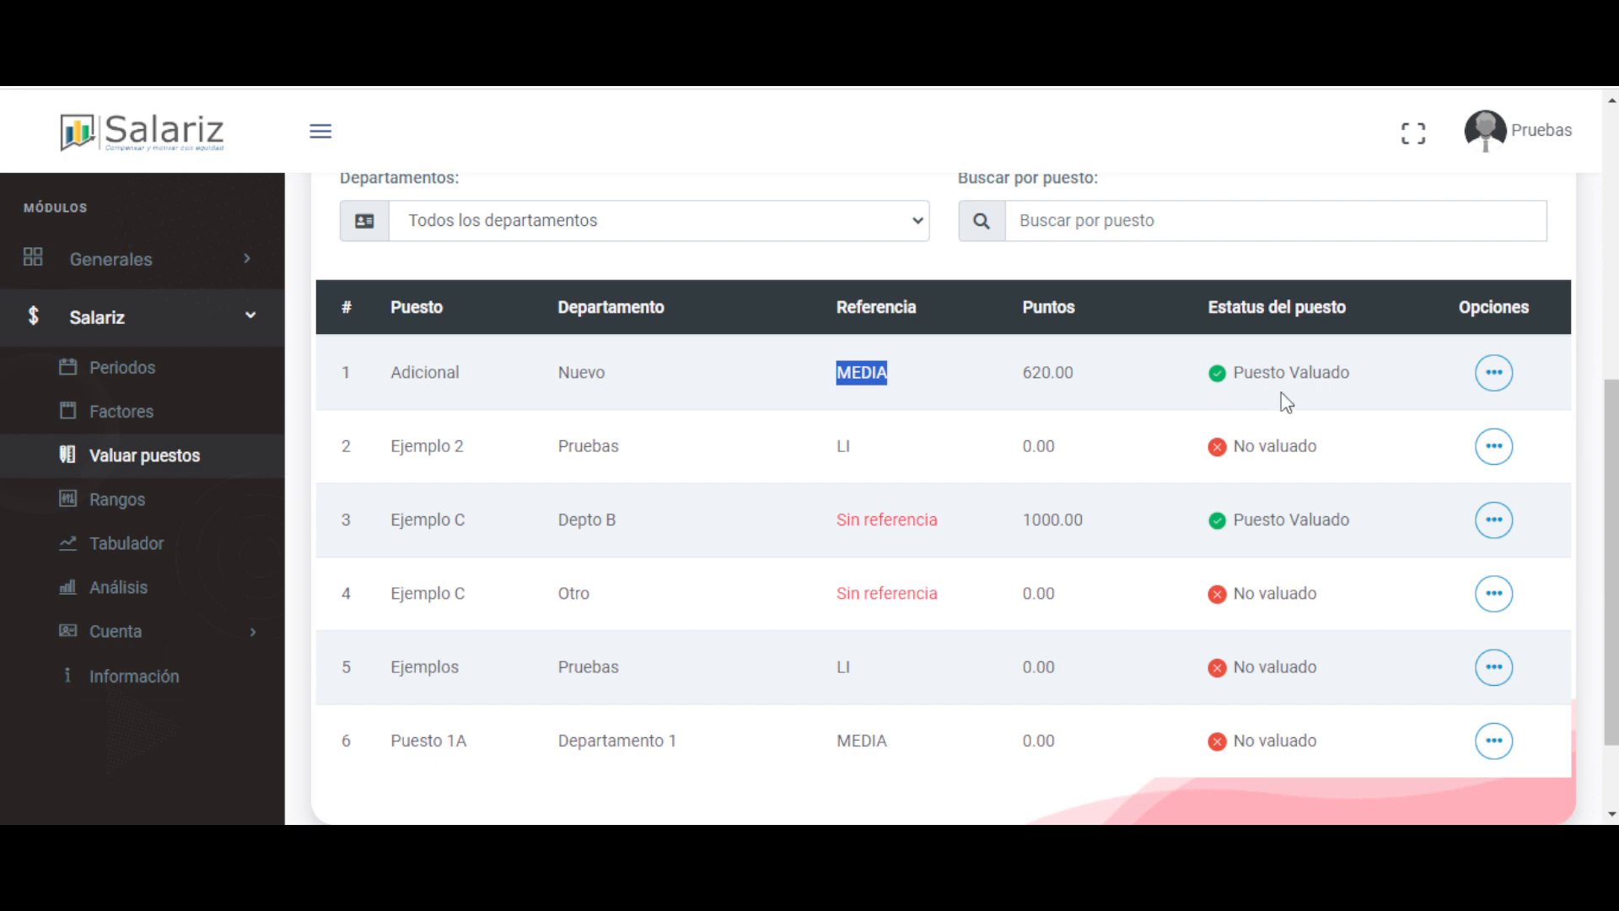
{"action": "triple_click", "coordinate": [1322, 379]}
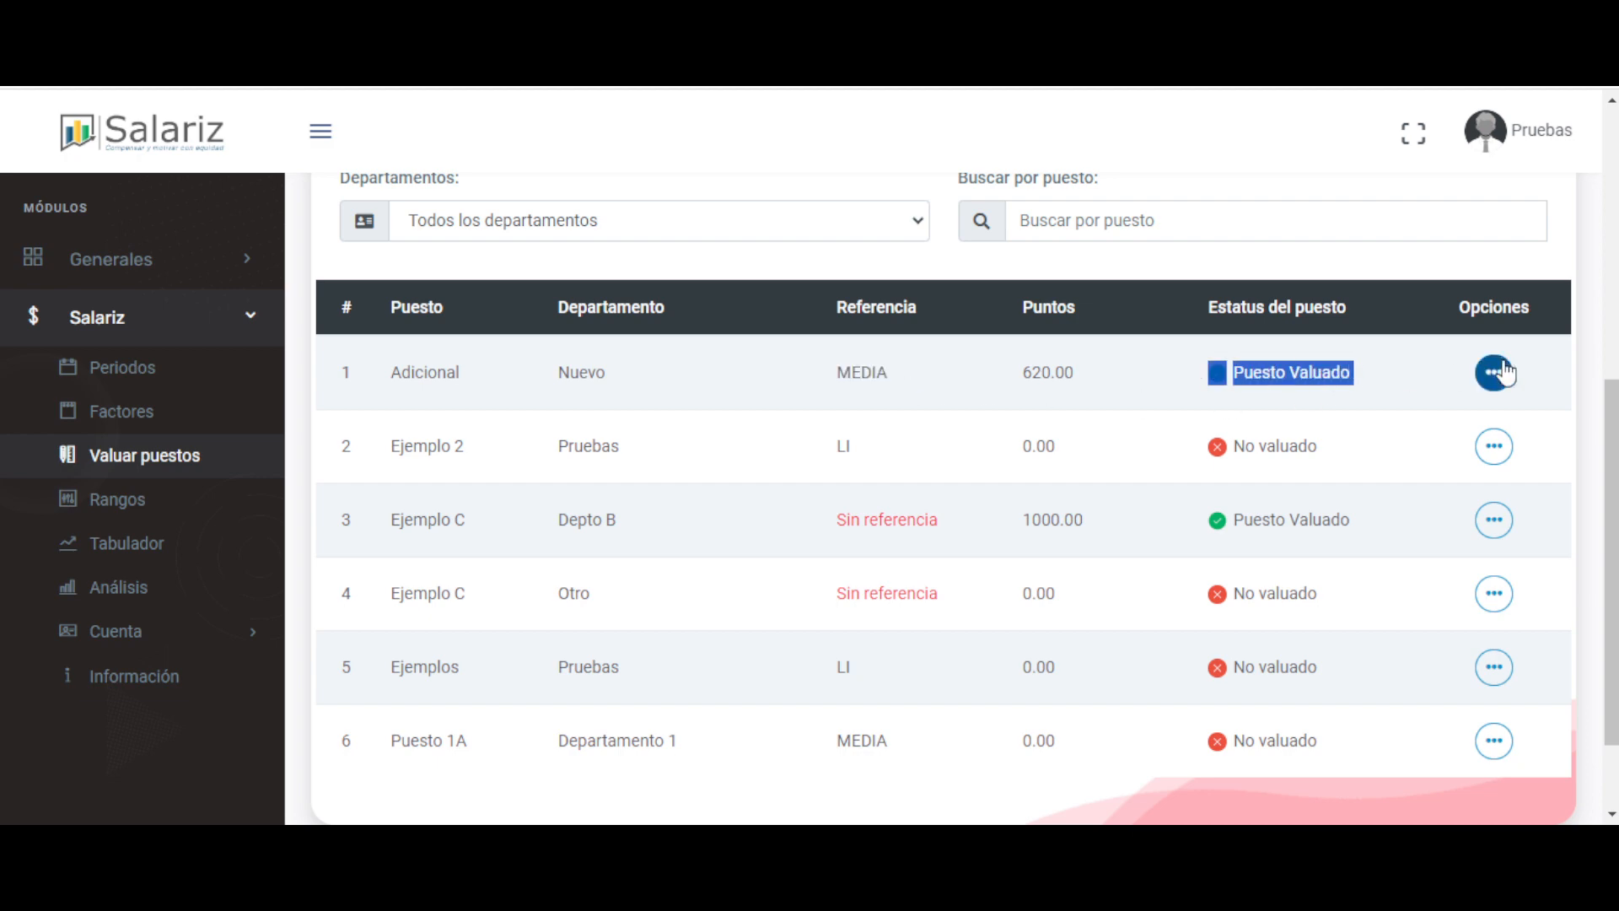
{"action": "scroll", "coordinate": [1242, 643], "scroll_direction": "down", "scroll_amount": 2}
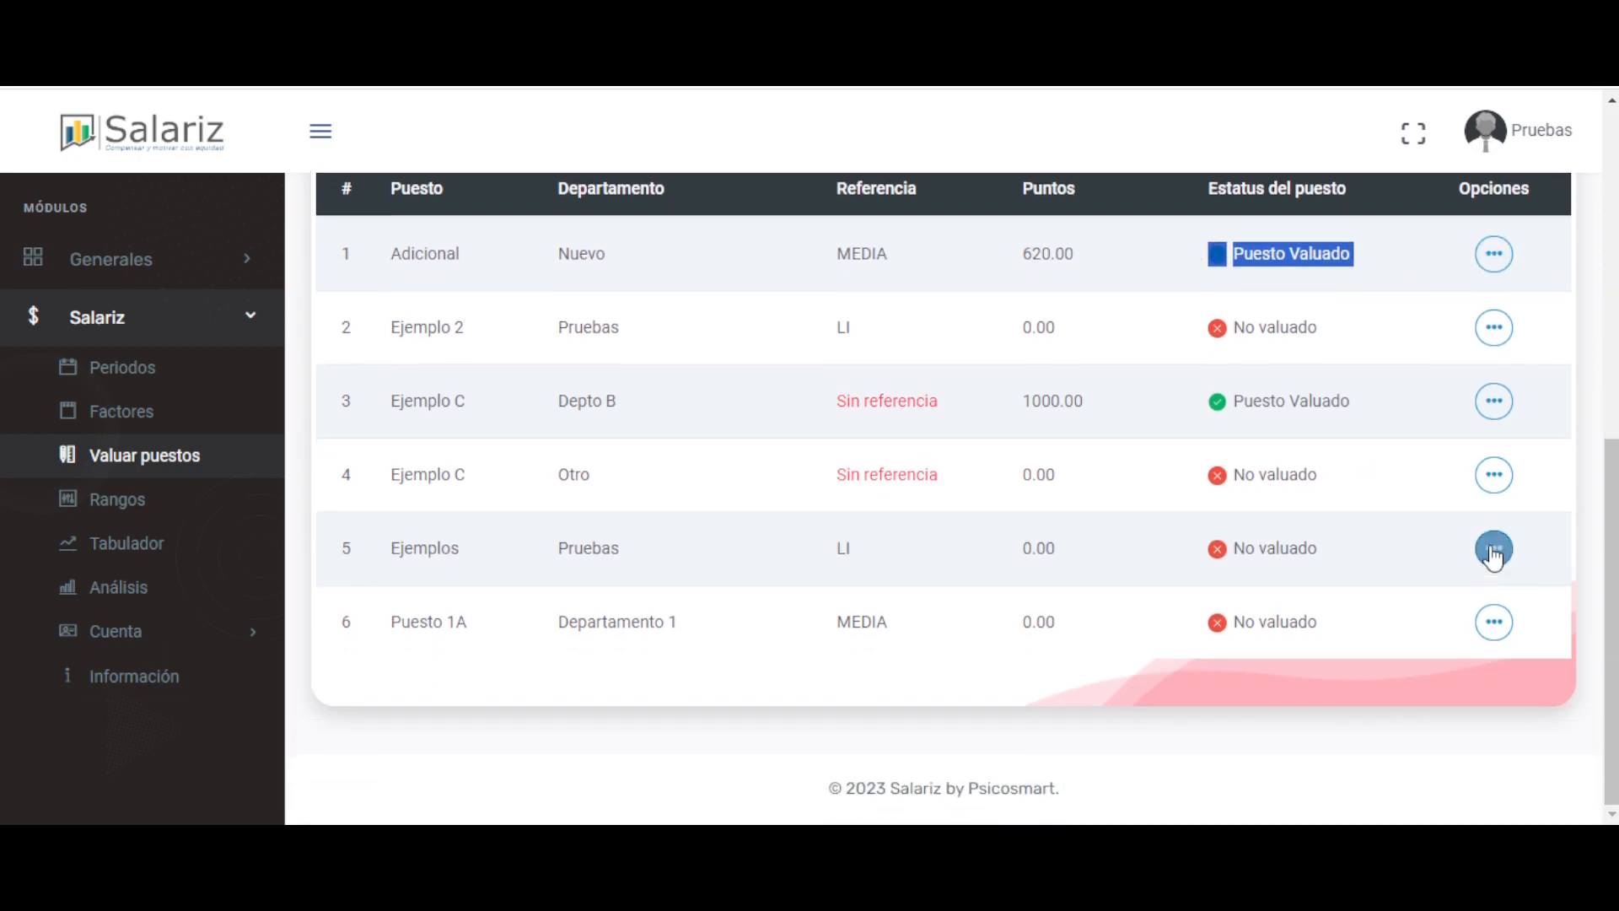
- Open the valuation of Ejemplos in Pruebas and rate Escolaridad as A5 and Experiencia requerida as C6
{"action": "left_click", "coordinate": [1494, 548]}
{"action": "left_click", "coordinate": [1341, 567]}
{"action": "left_click", "coordinate": [309, 619]}
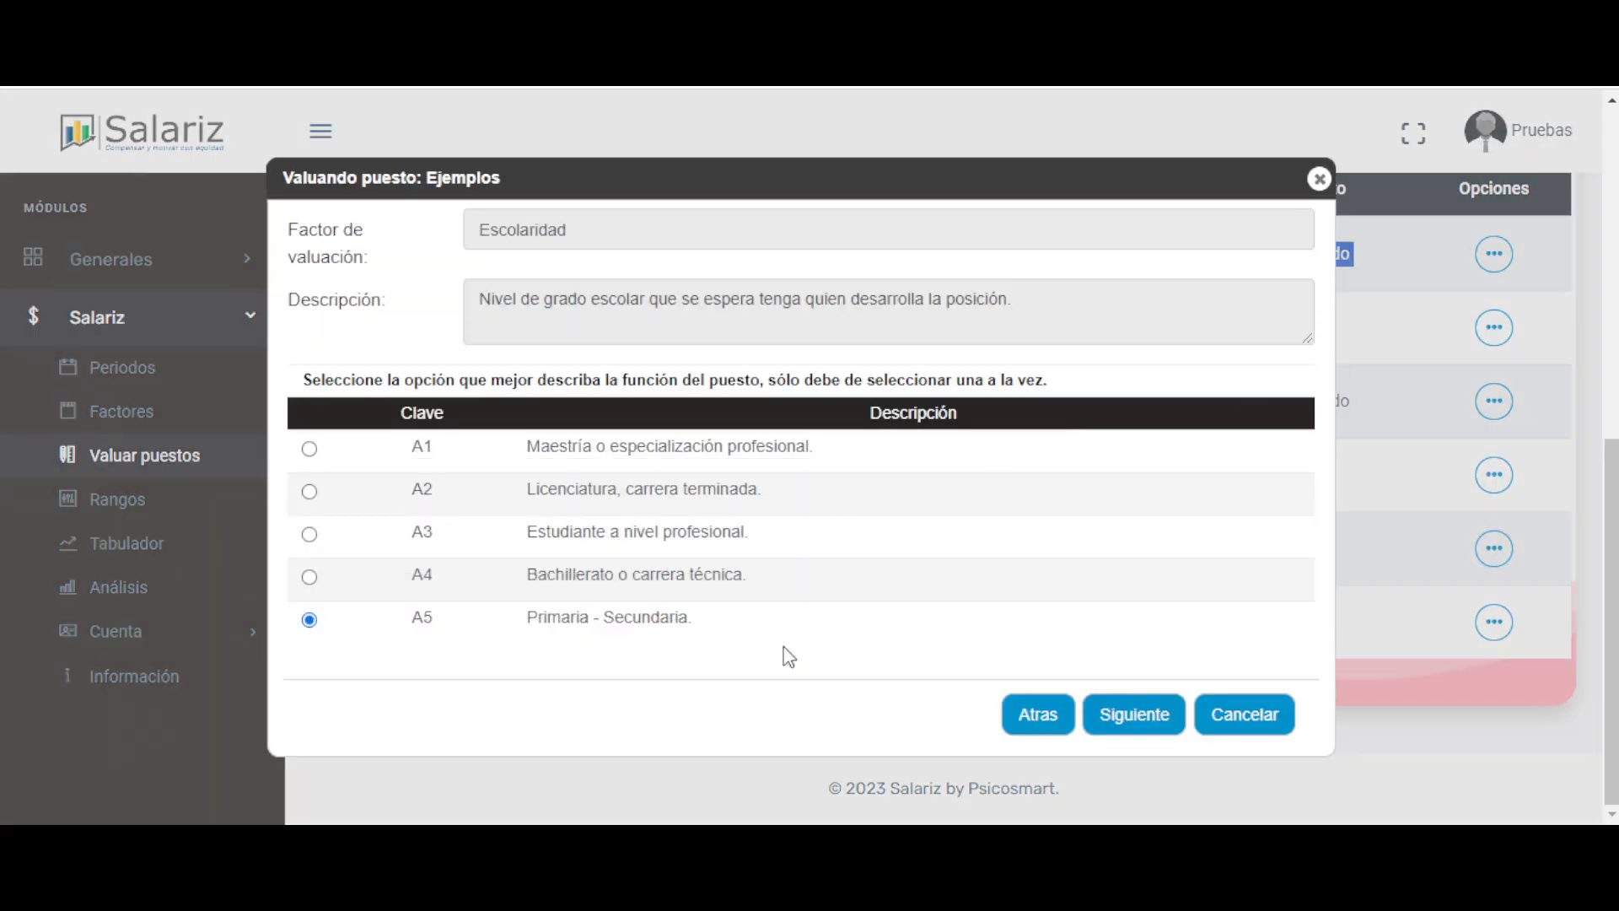
{"action": "left_click", "coordinate": [1133, 715]}
{"action": "left_click", "coordinate": [310, 662]}
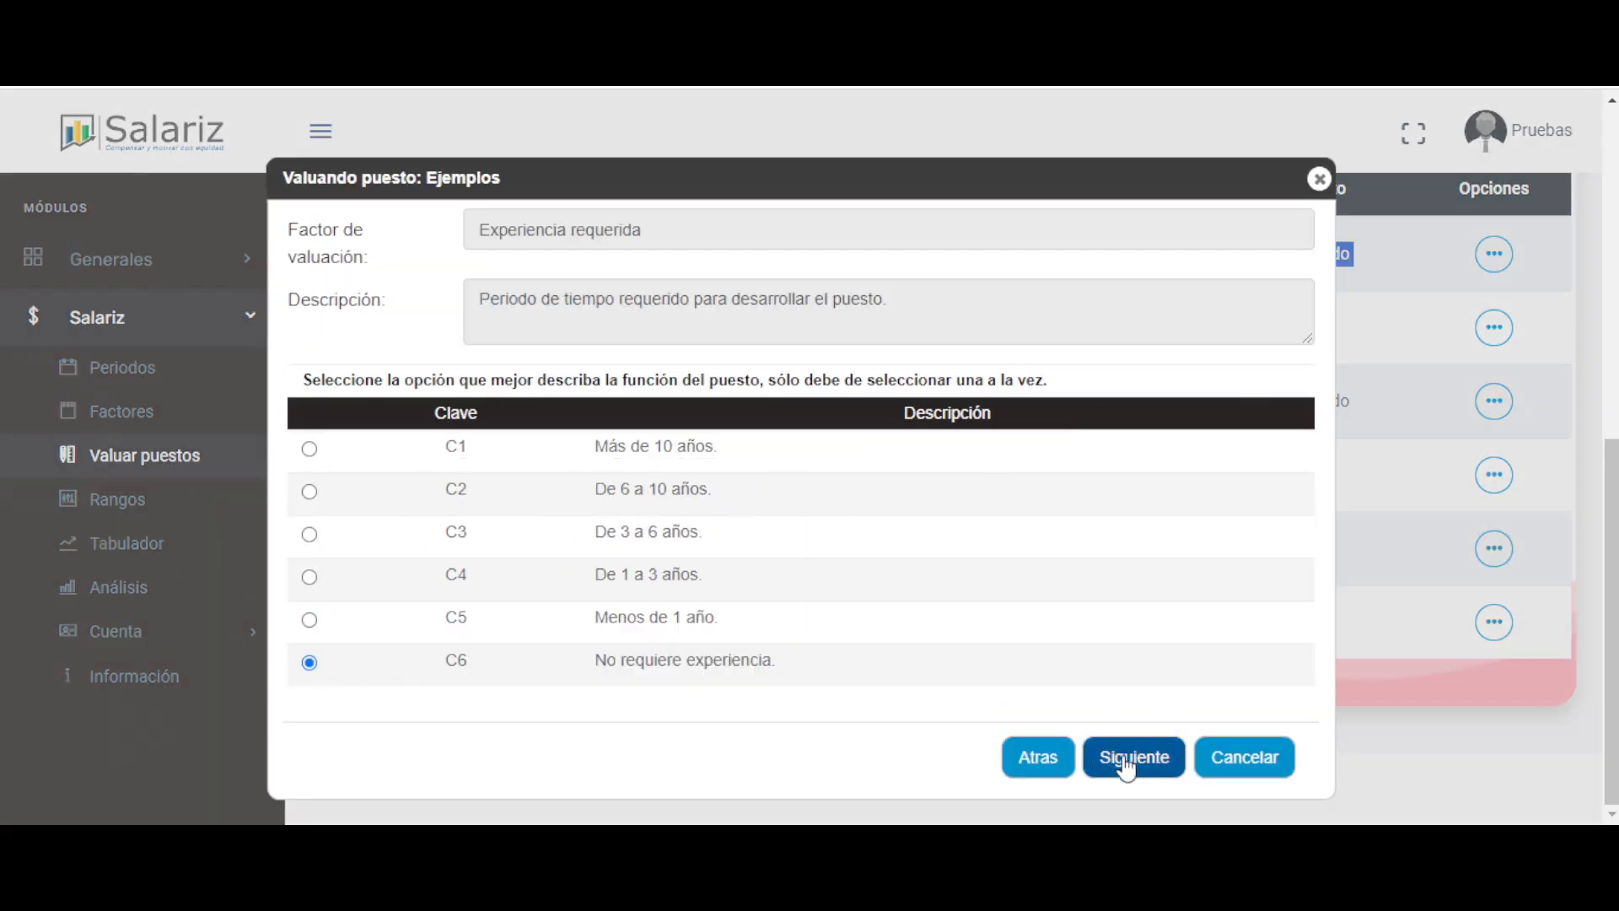
{"action": "left_click", "coordinate": [1134, 756]}
- Rate Análisis de Problemas as E5 and Toma de Decisiones as F5 for Ejemplos, and save the valuation
{"action": "left_click", "coordinate": [309, 719]}
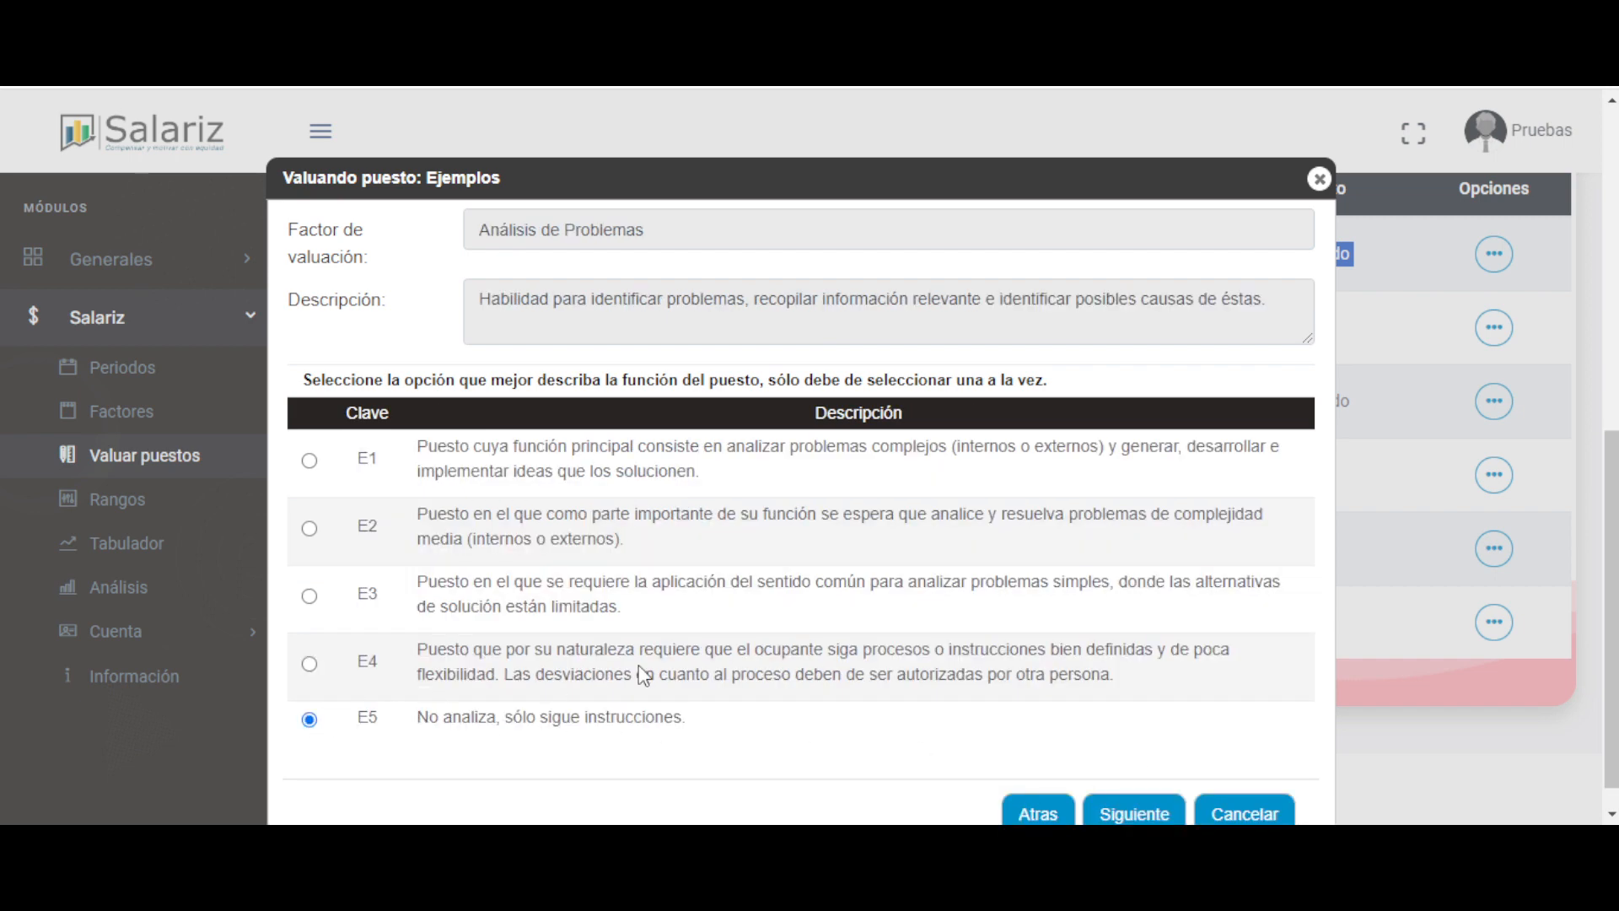
{"action": "scroll", "coordinate": [717, 750], "scroll_direction": "down", "scroll_amount": 1}
{"action": "left_click", "coordinate": [1133, 781]}
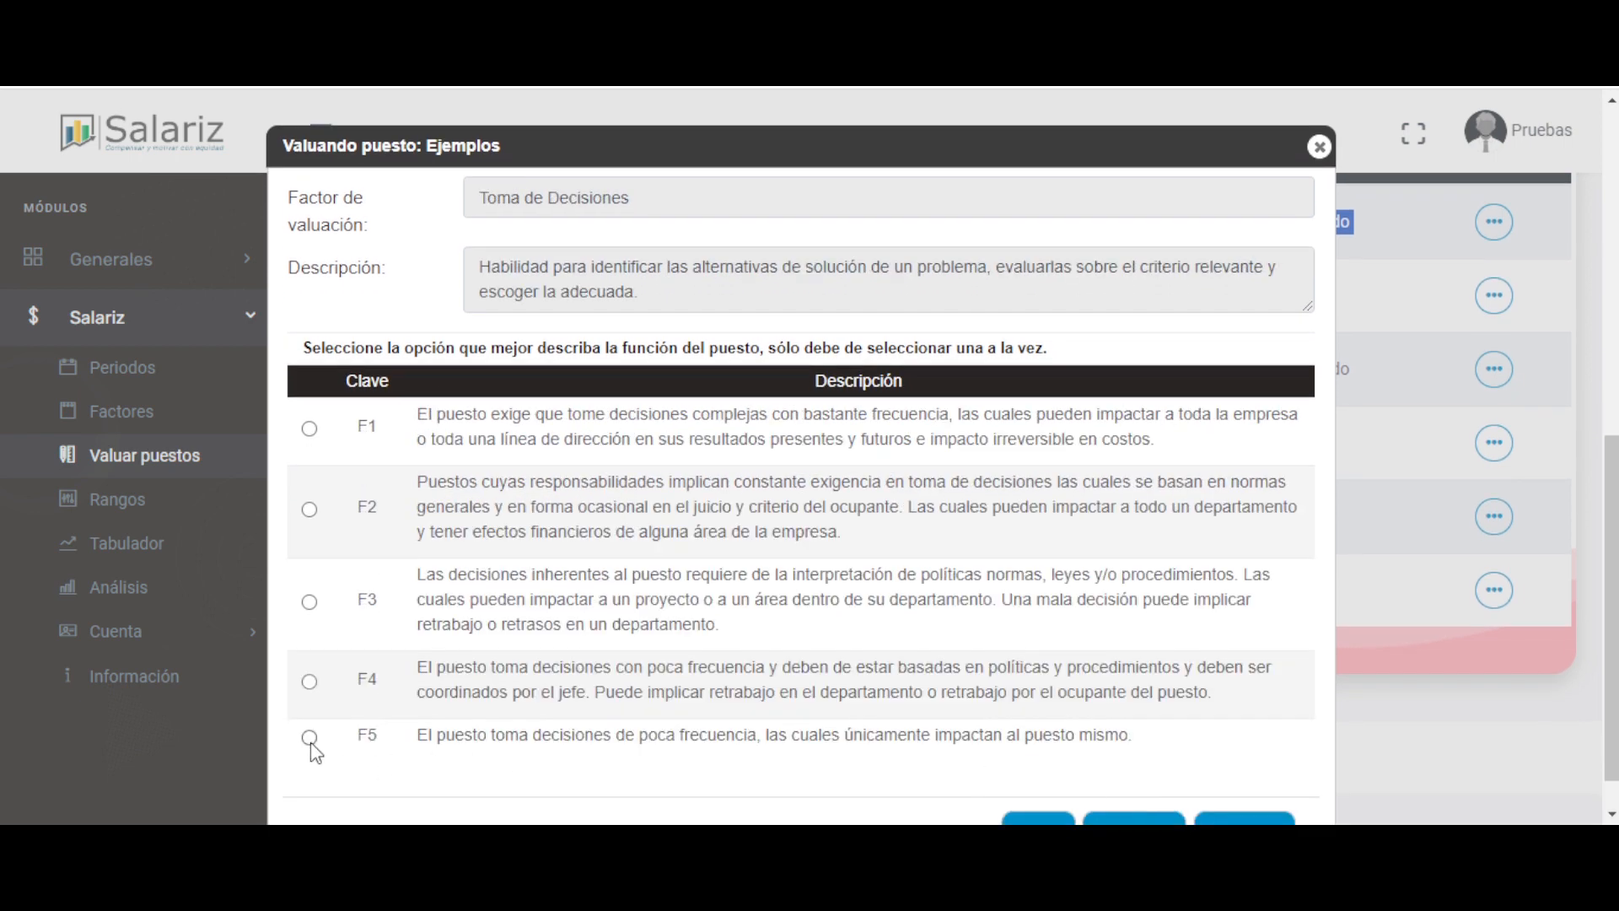
{"action": "left_click", "coordinate": [310, 737]}
{"action": "scroll", "coordinate": [1096, 711], "scroll_direction": "down", "scroll_amount": 1}
{"action": "left_click", "coordinate": [1134, 782]}
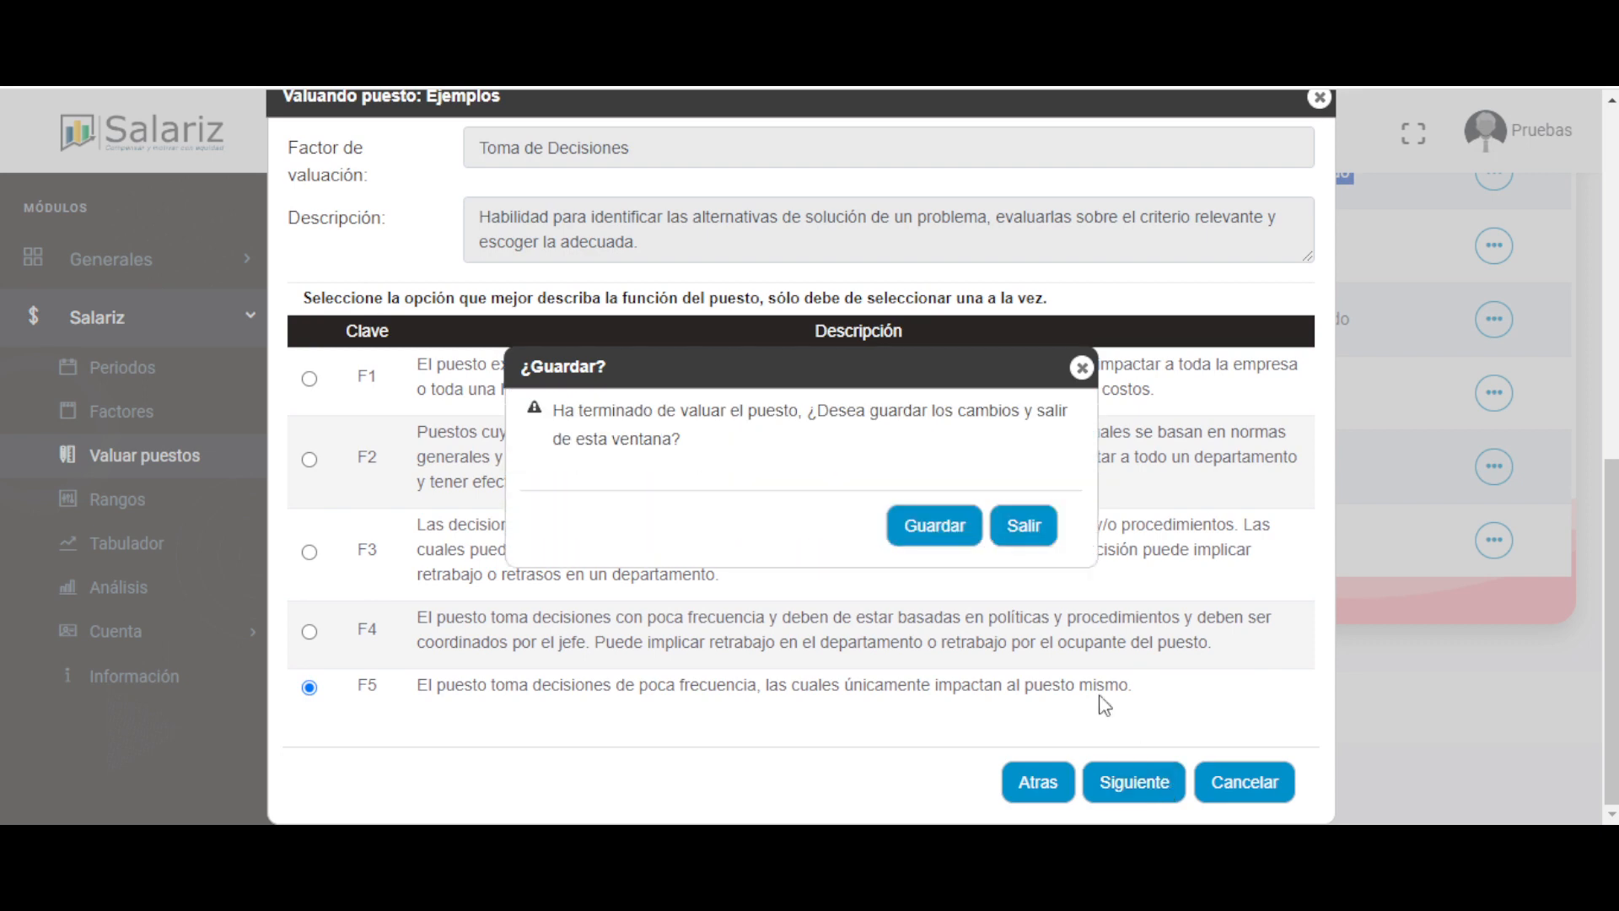
{"action": "left_click", "coordinate": [954, 532]}
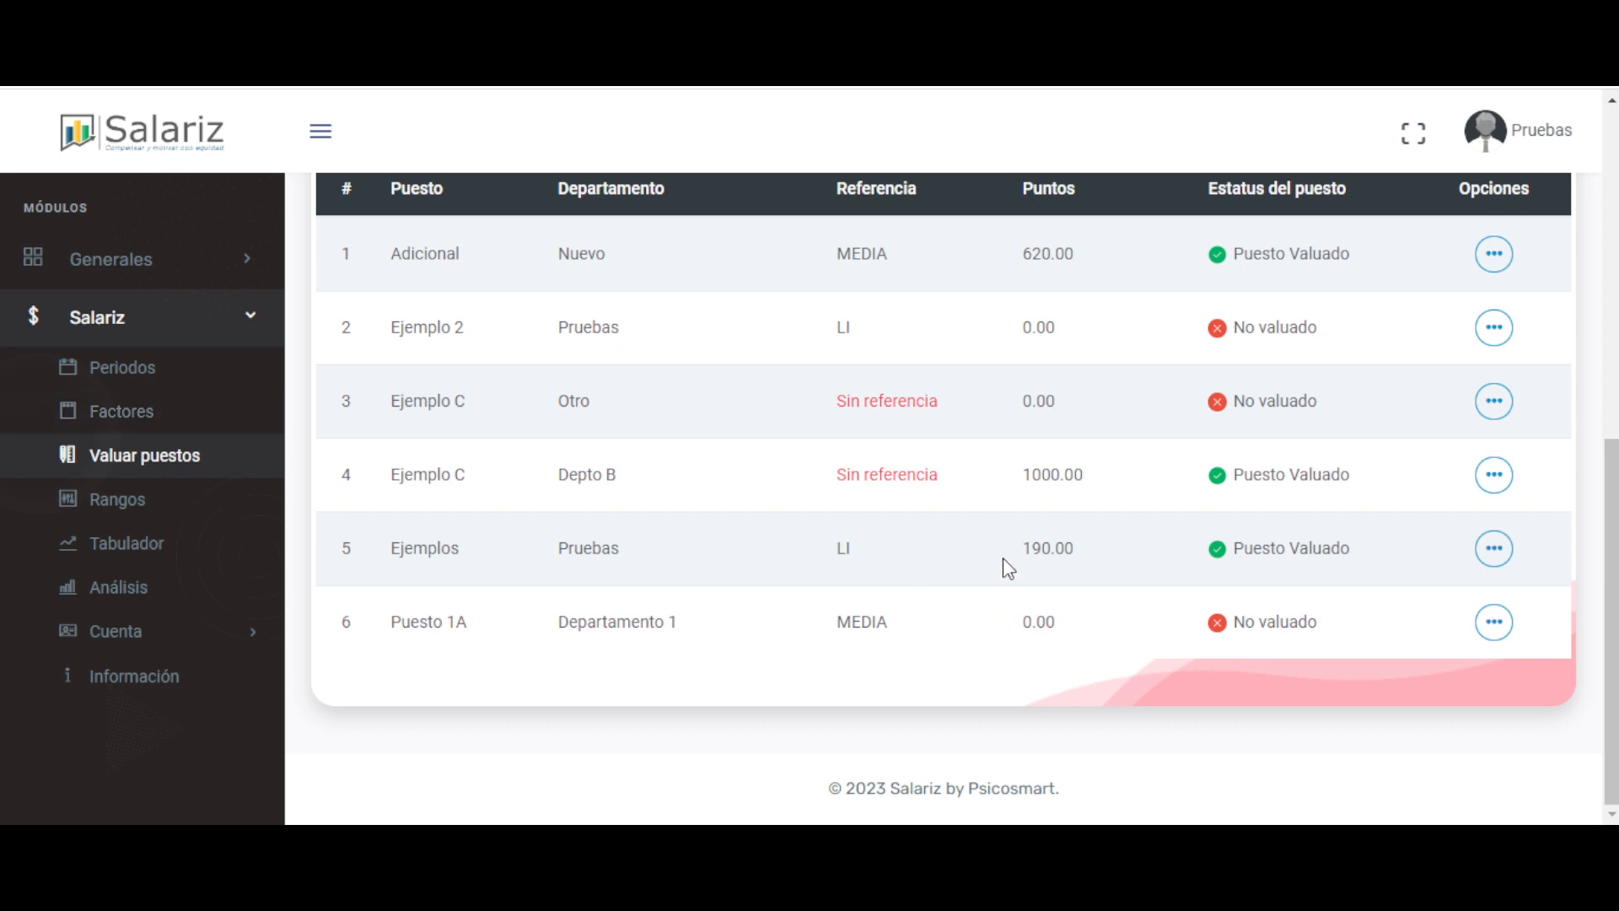
- Check the points of the Ejemplos position and review the positions list
{"action": "left_click_drag", "start_coordinate": [1022, 550], "coordinate": [1079, 563]}
{"action": "left_click", "coordinate": [1079, 558]}
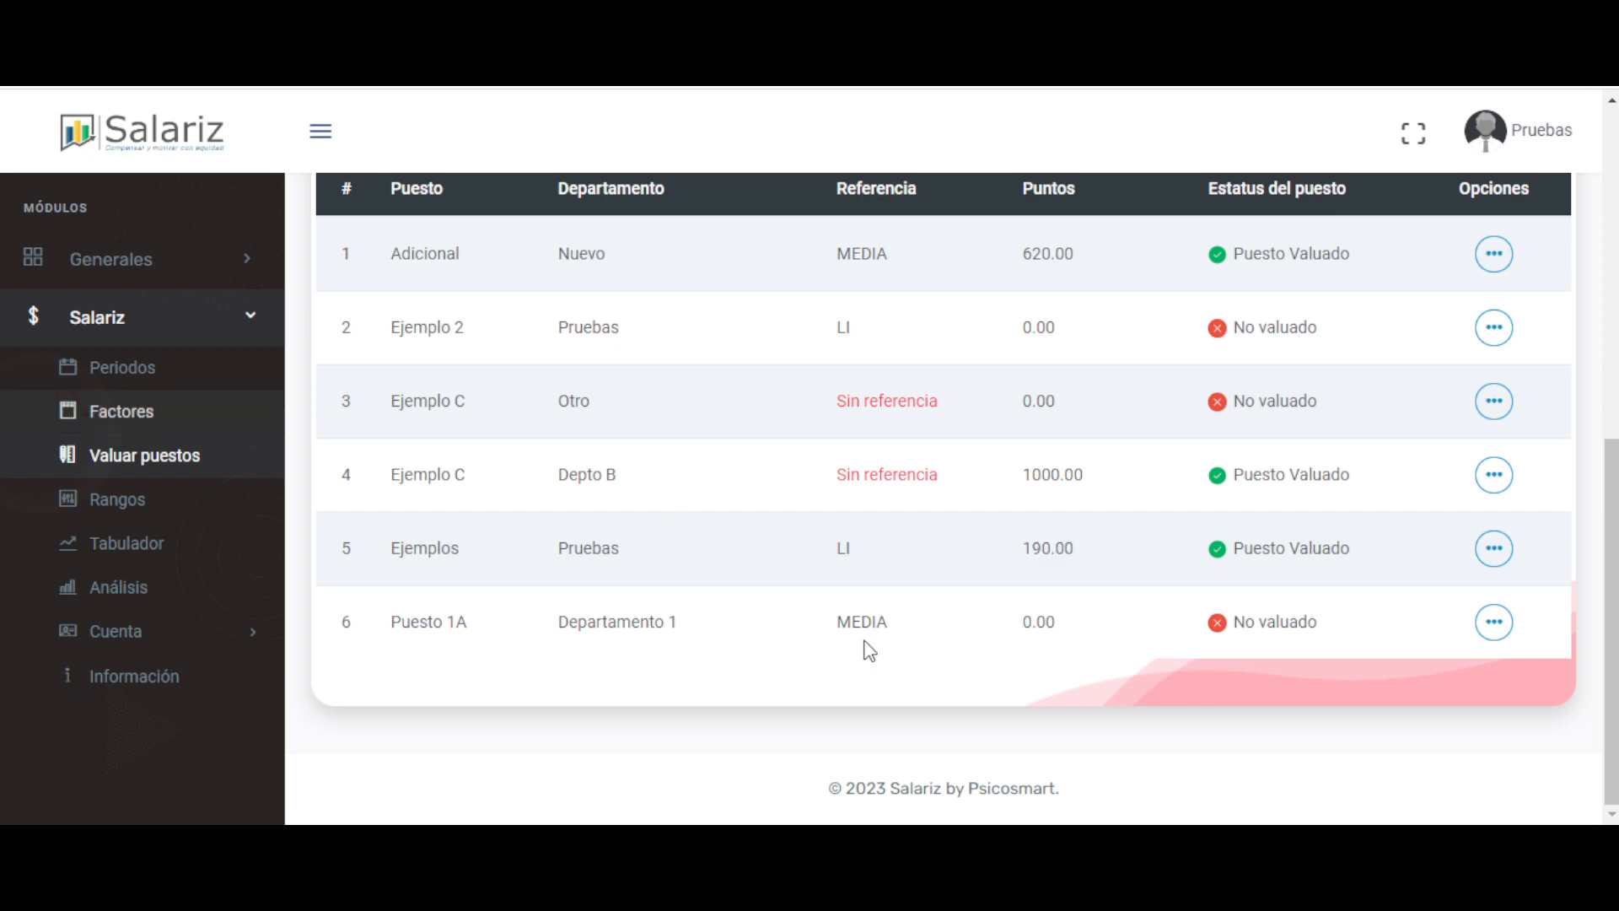
{"action": "scroll", "coordinate": [1076, 609], "scroll_direction": "up", "scroll_amount": 2}
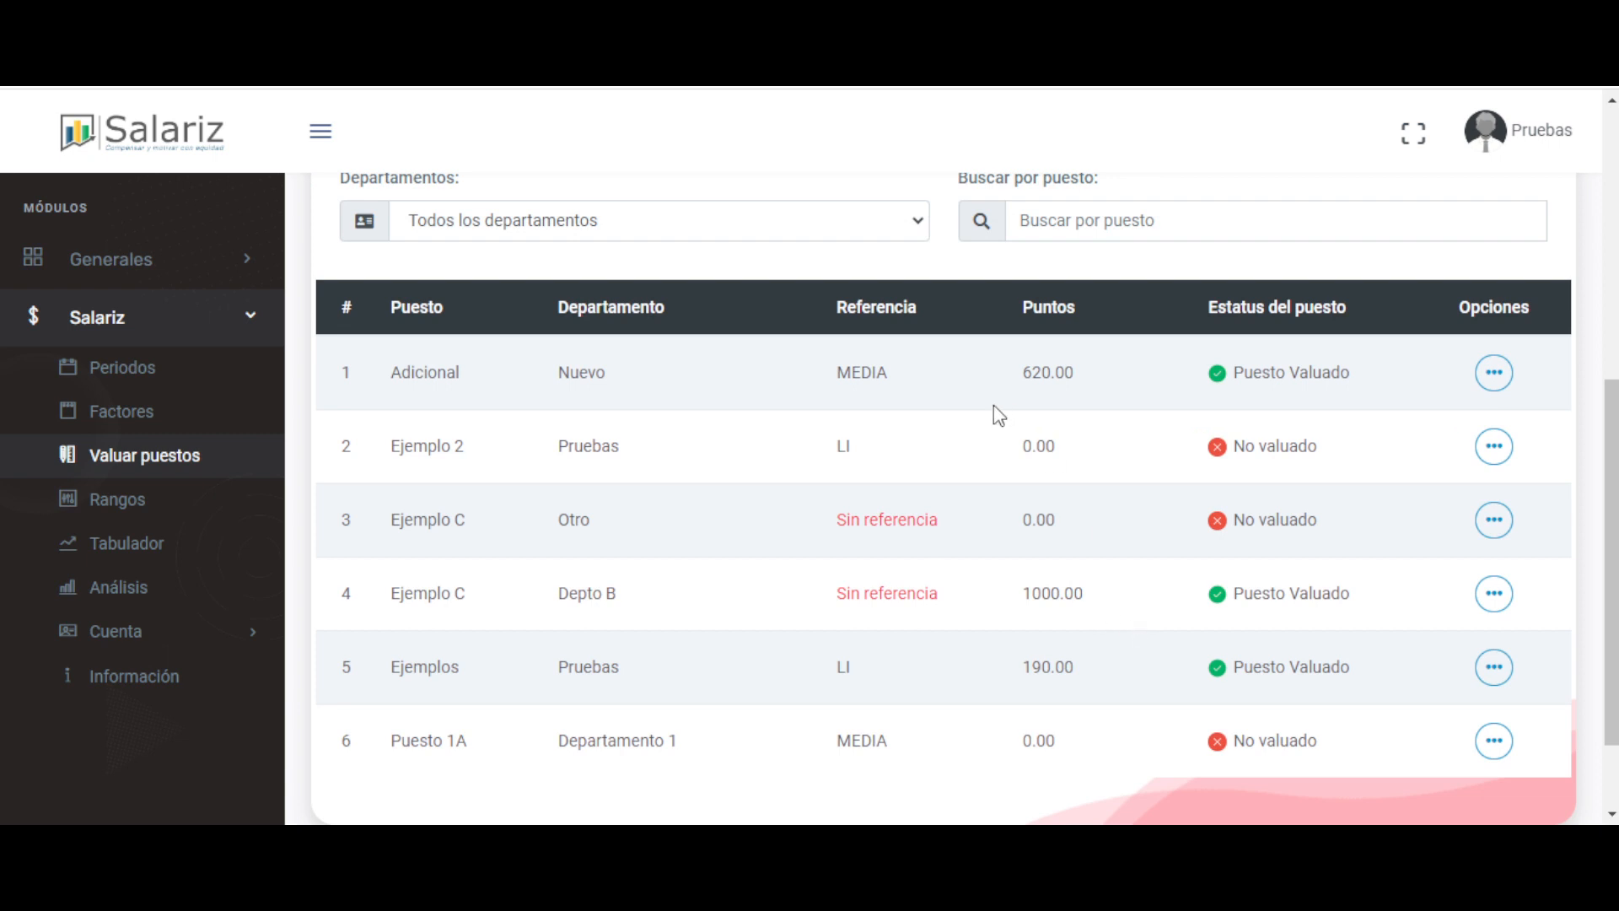
- Open the valuation of Adicional to view its Escolaridad rating, close it and check the position's points in the list
{"action": "left_click", "coordinate": [1494, 384]}
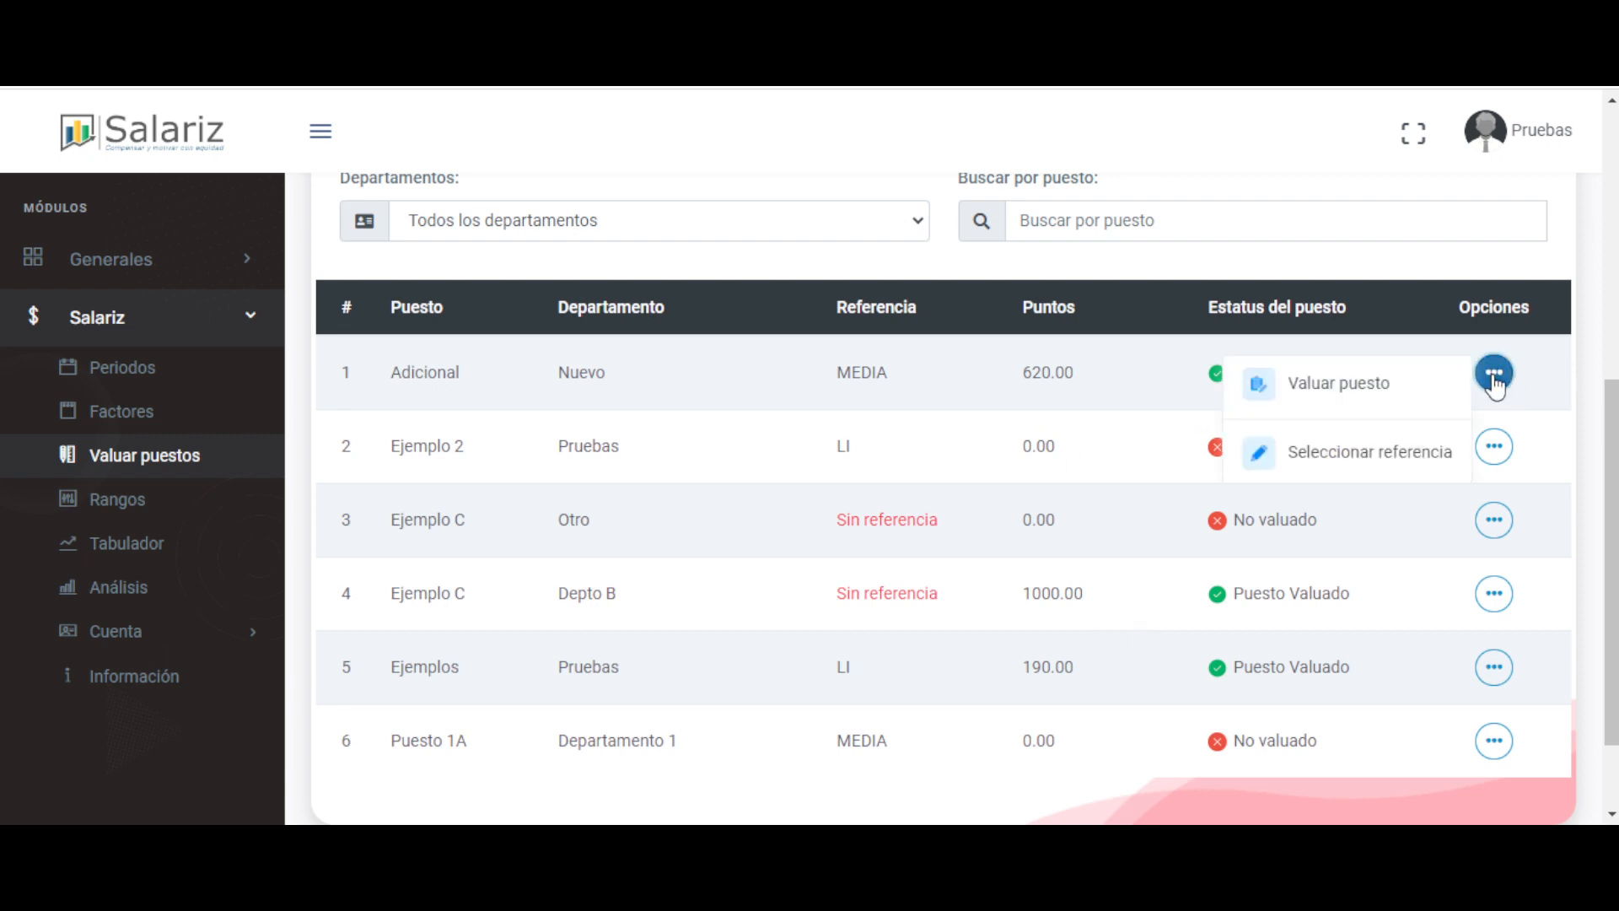
{"action": "left_click", "coordinate": [934, 436]}
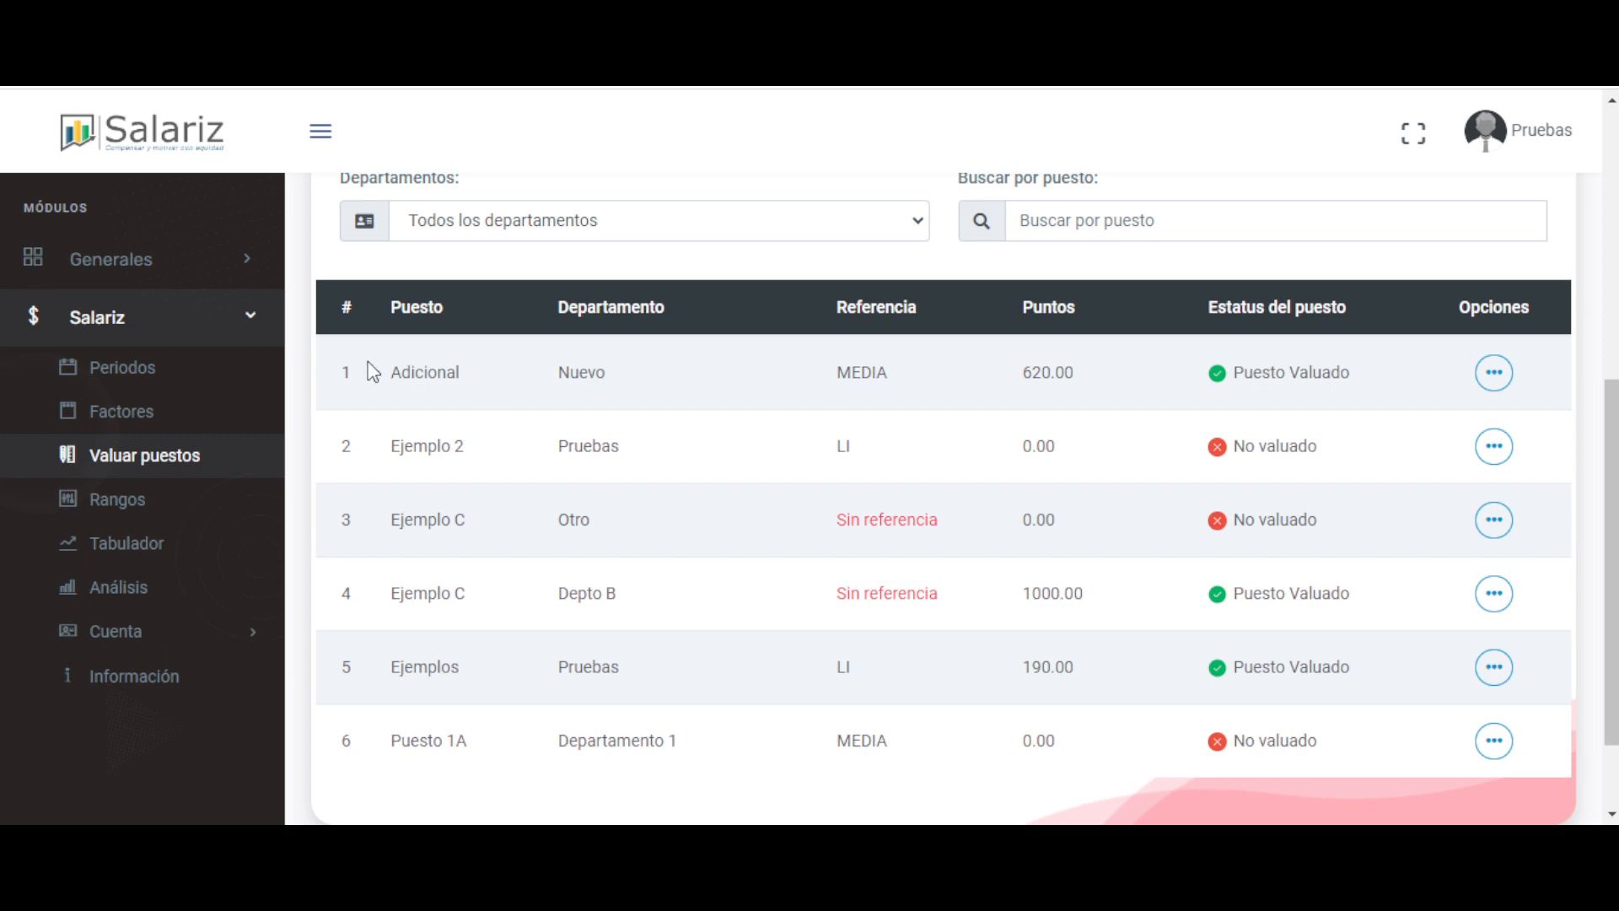
{"action": "left_click_drag", "start_coordinate": [371, 369], "coordinate": [588, 375]}
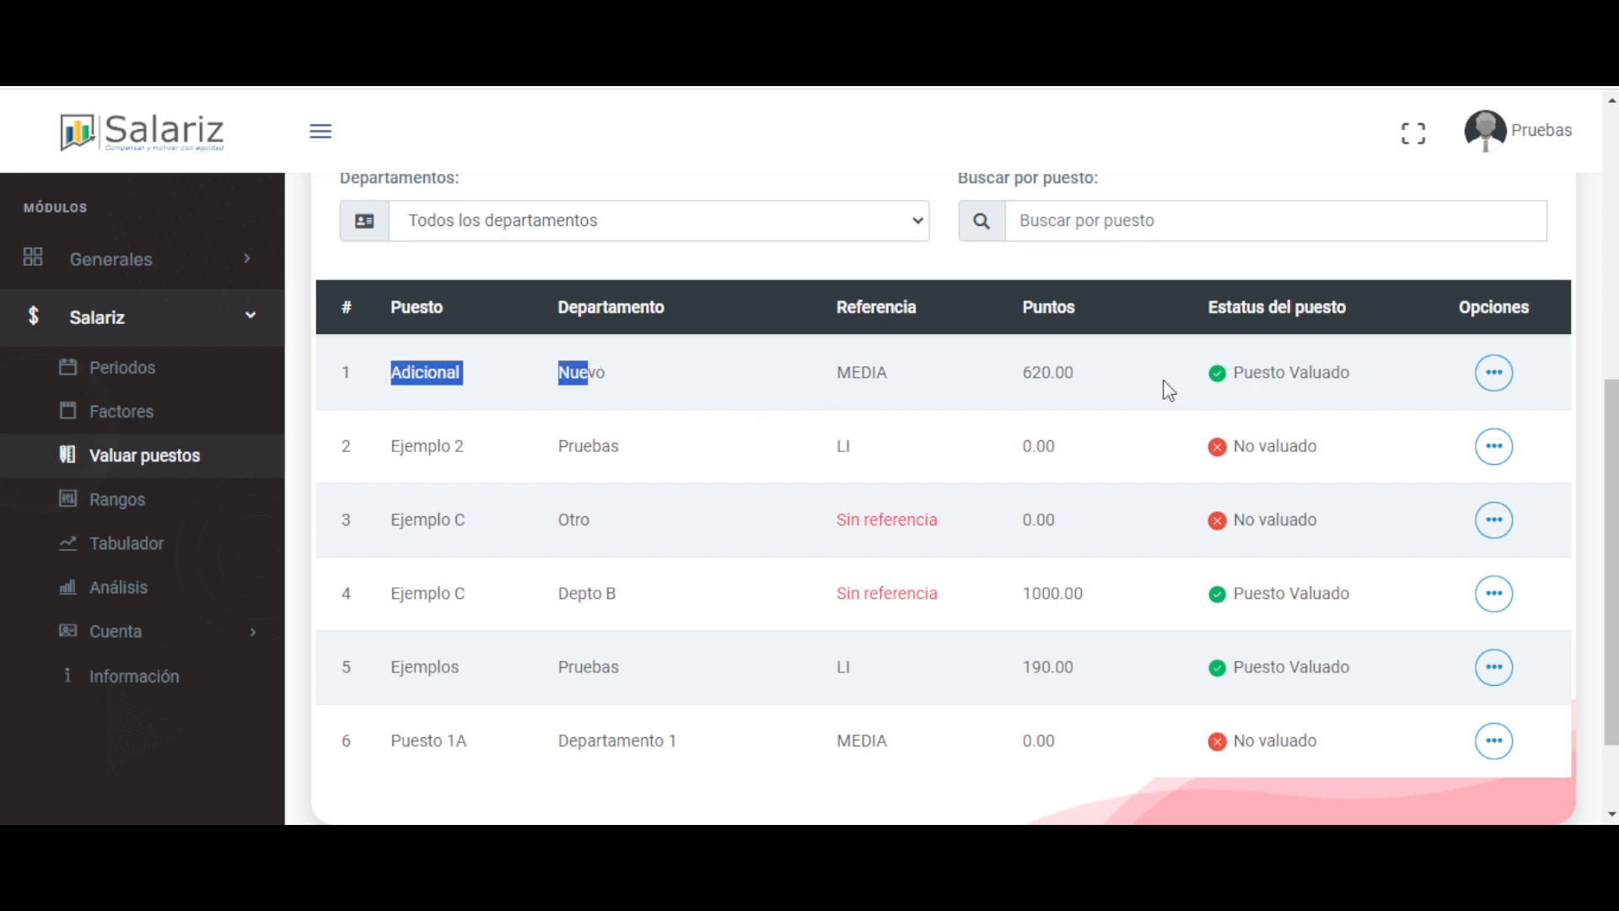
{"action": "left_click", "coordinate": [1494, 374]}
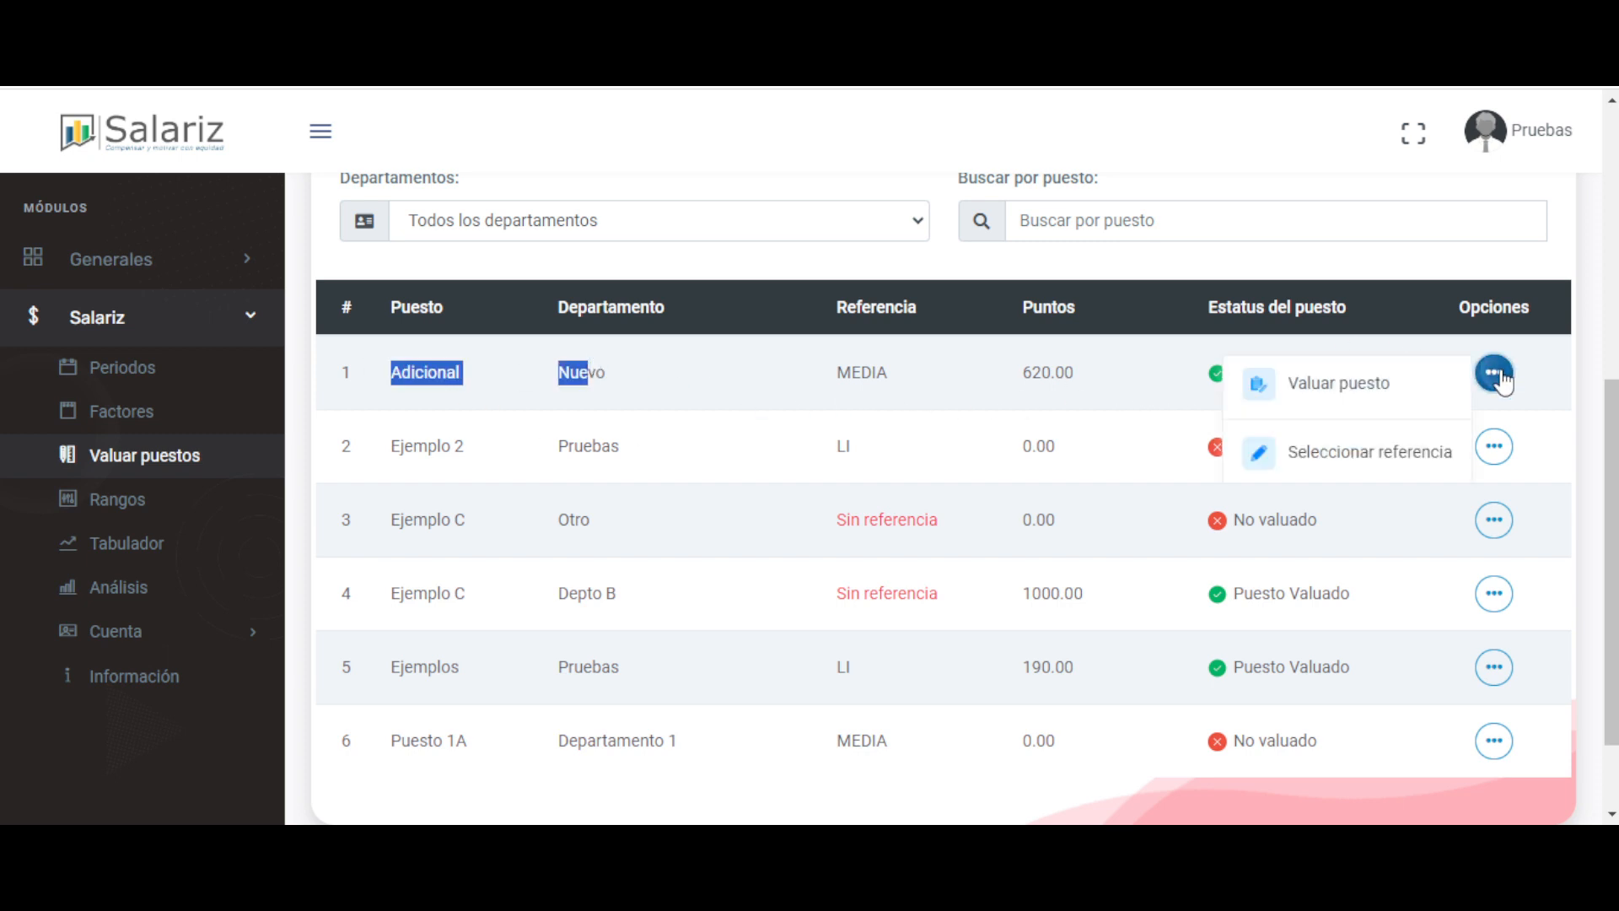
{"action": "left_click", "coordinate": [1335, 399]}
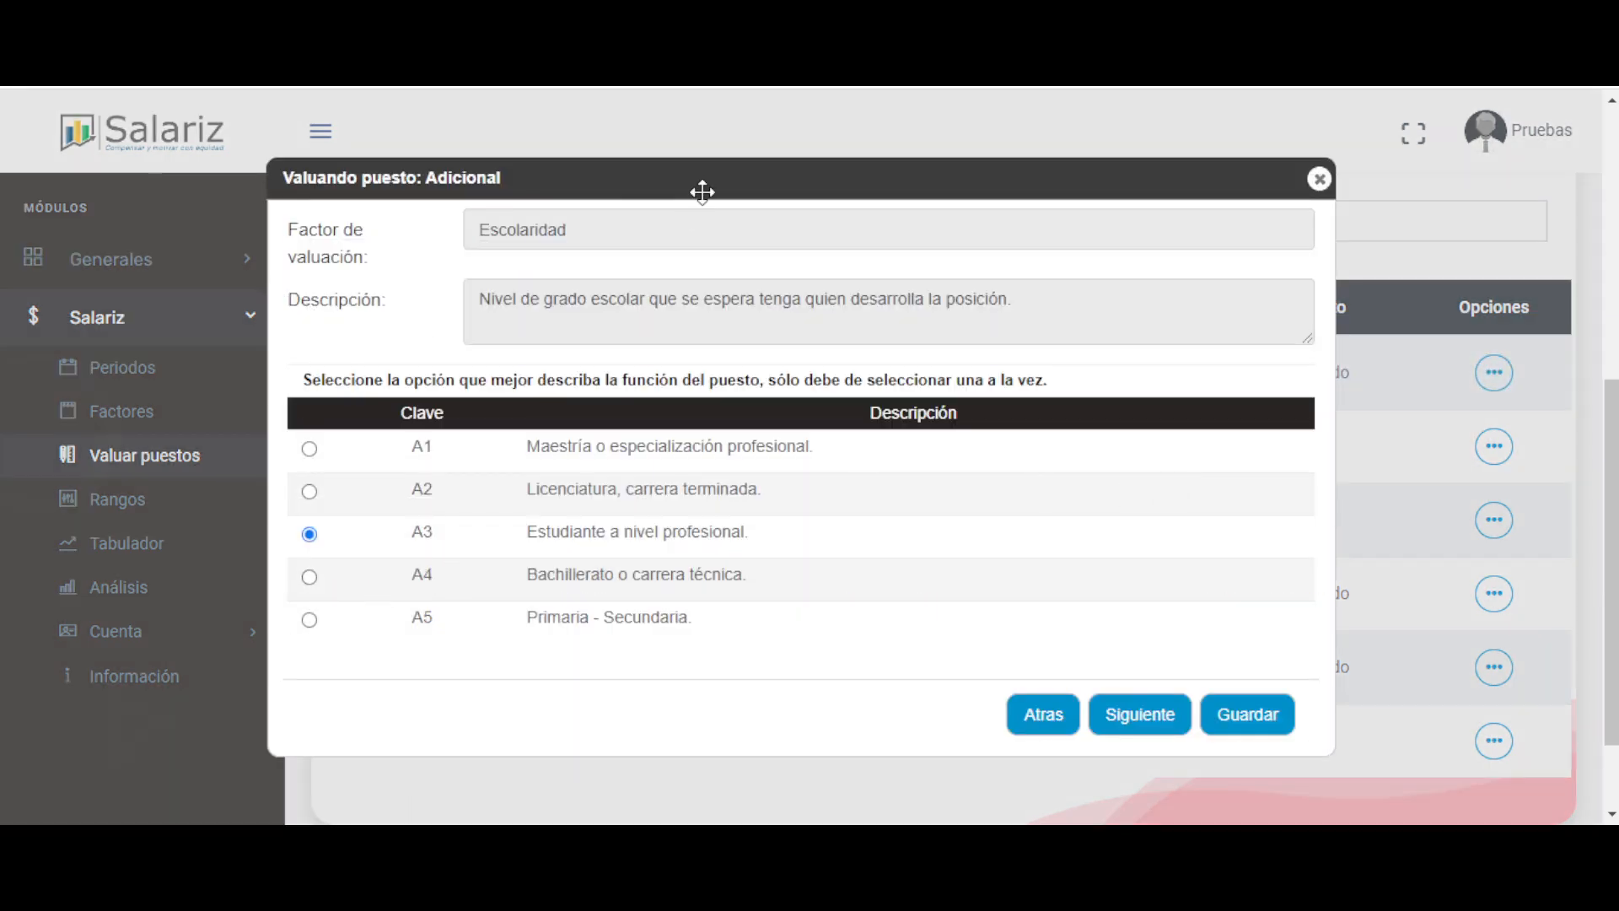
{"action": "left_click_drag", "start_coordinate": [701, 191], "coordinate": [677, 247]}
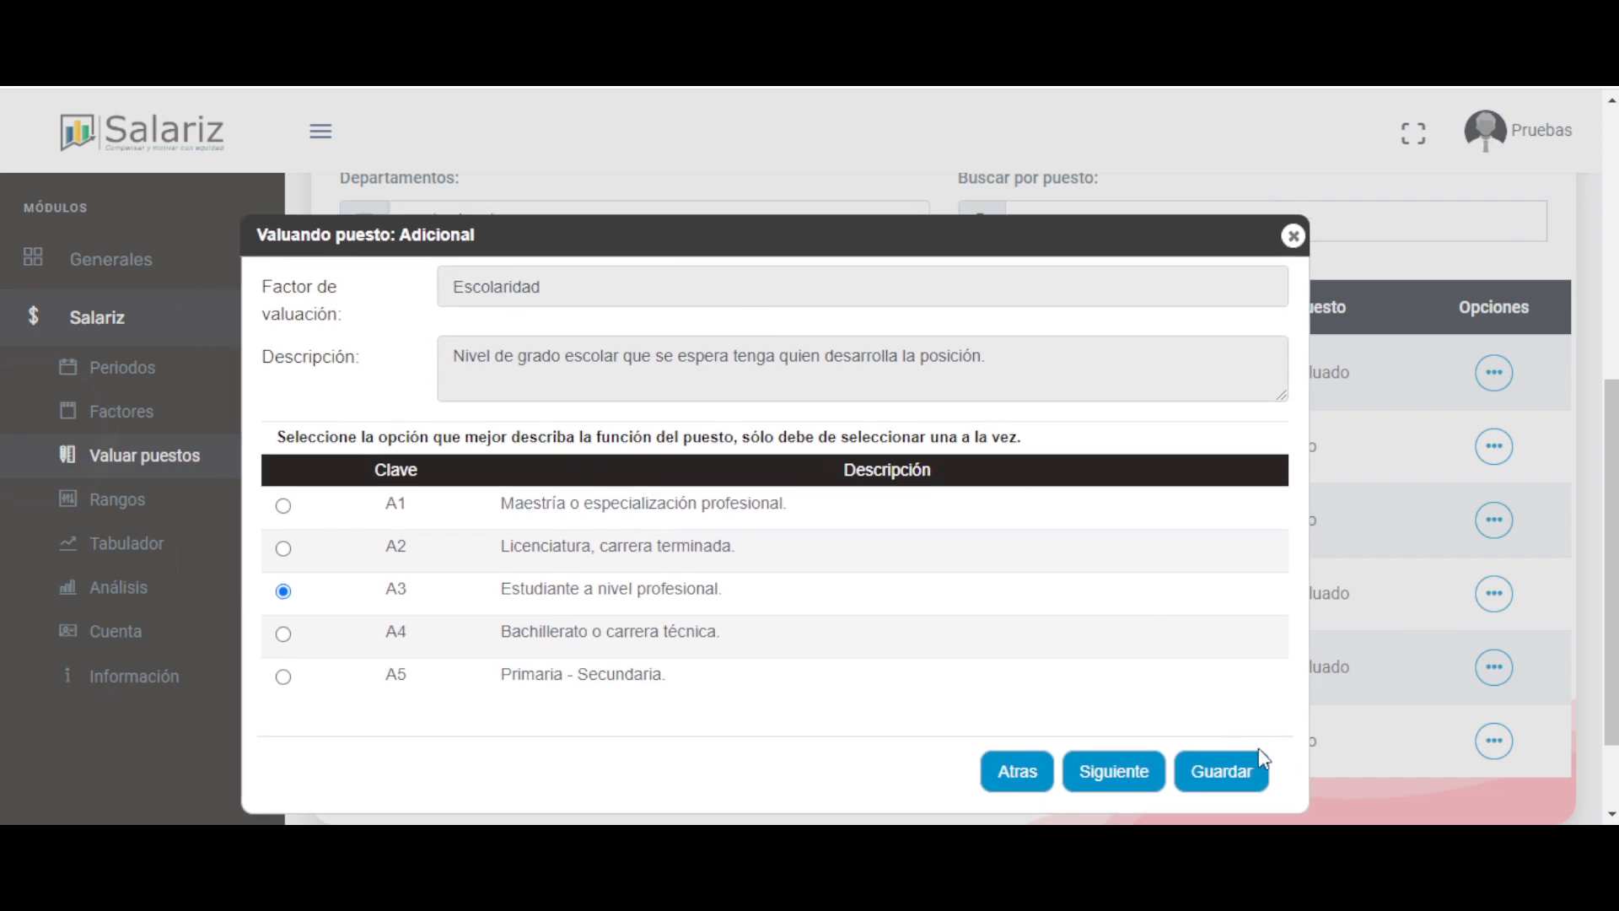
{"action": "left_click", "coordinate": [1292, 235]}
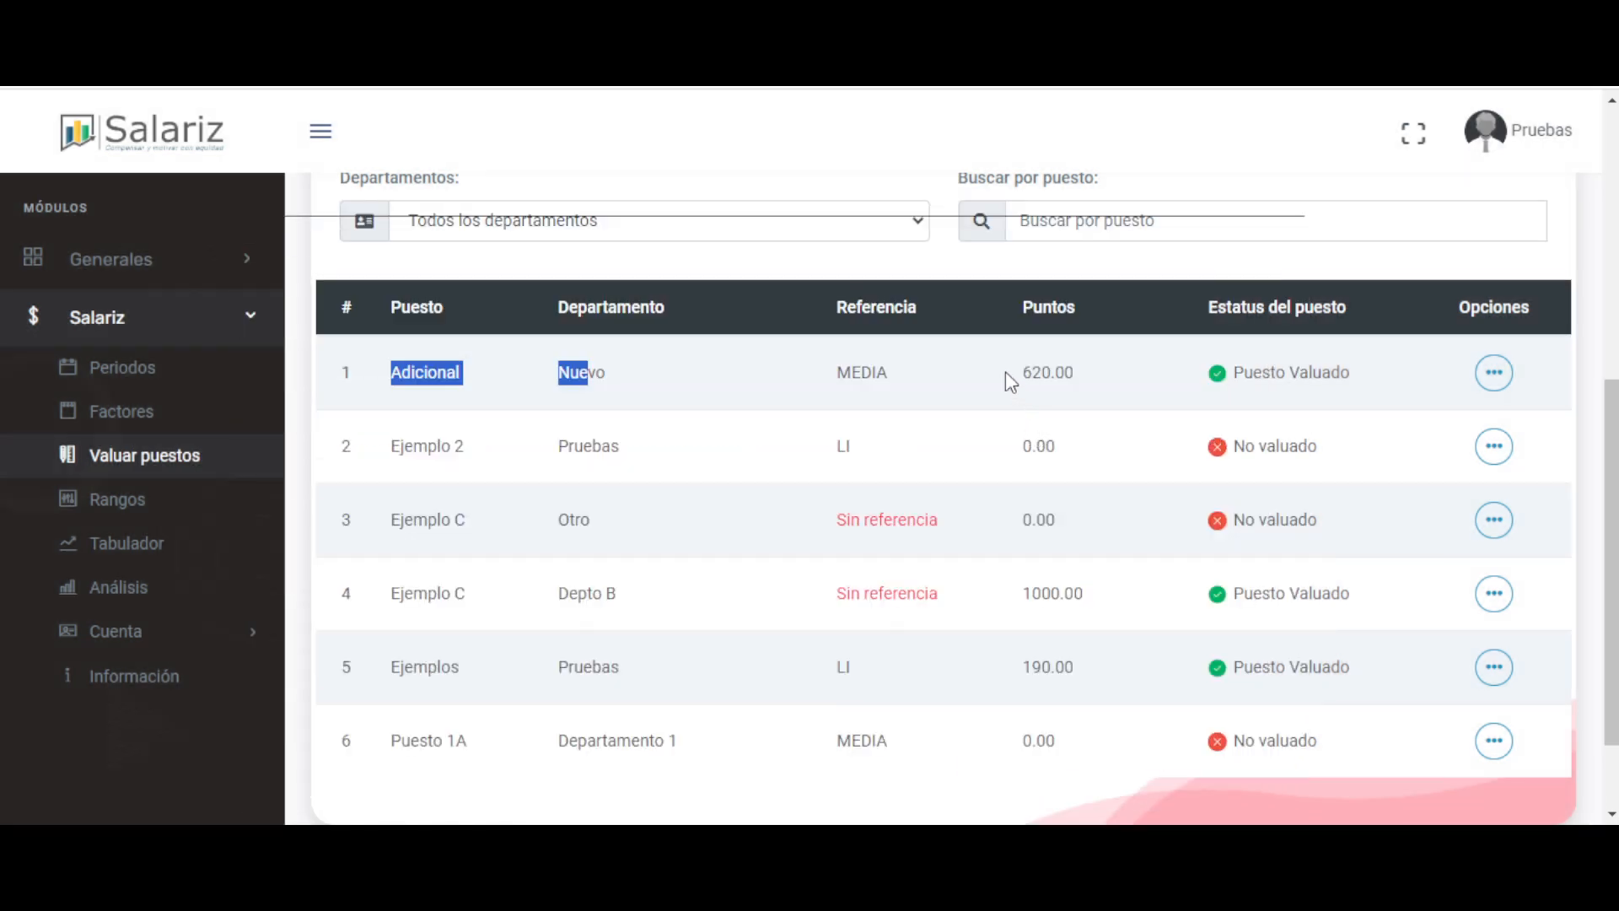
{"action": "left_click_drag", "start_coordinate": [1005, 371], "coordinate": [1091, 383]}
- Reopen the valuation of Adicional, rate Escolaridad as A2 and advance past Experiencia requerida to Análisis de Problemas
{"action": "left_click", "coordinate": [1494, 377]}
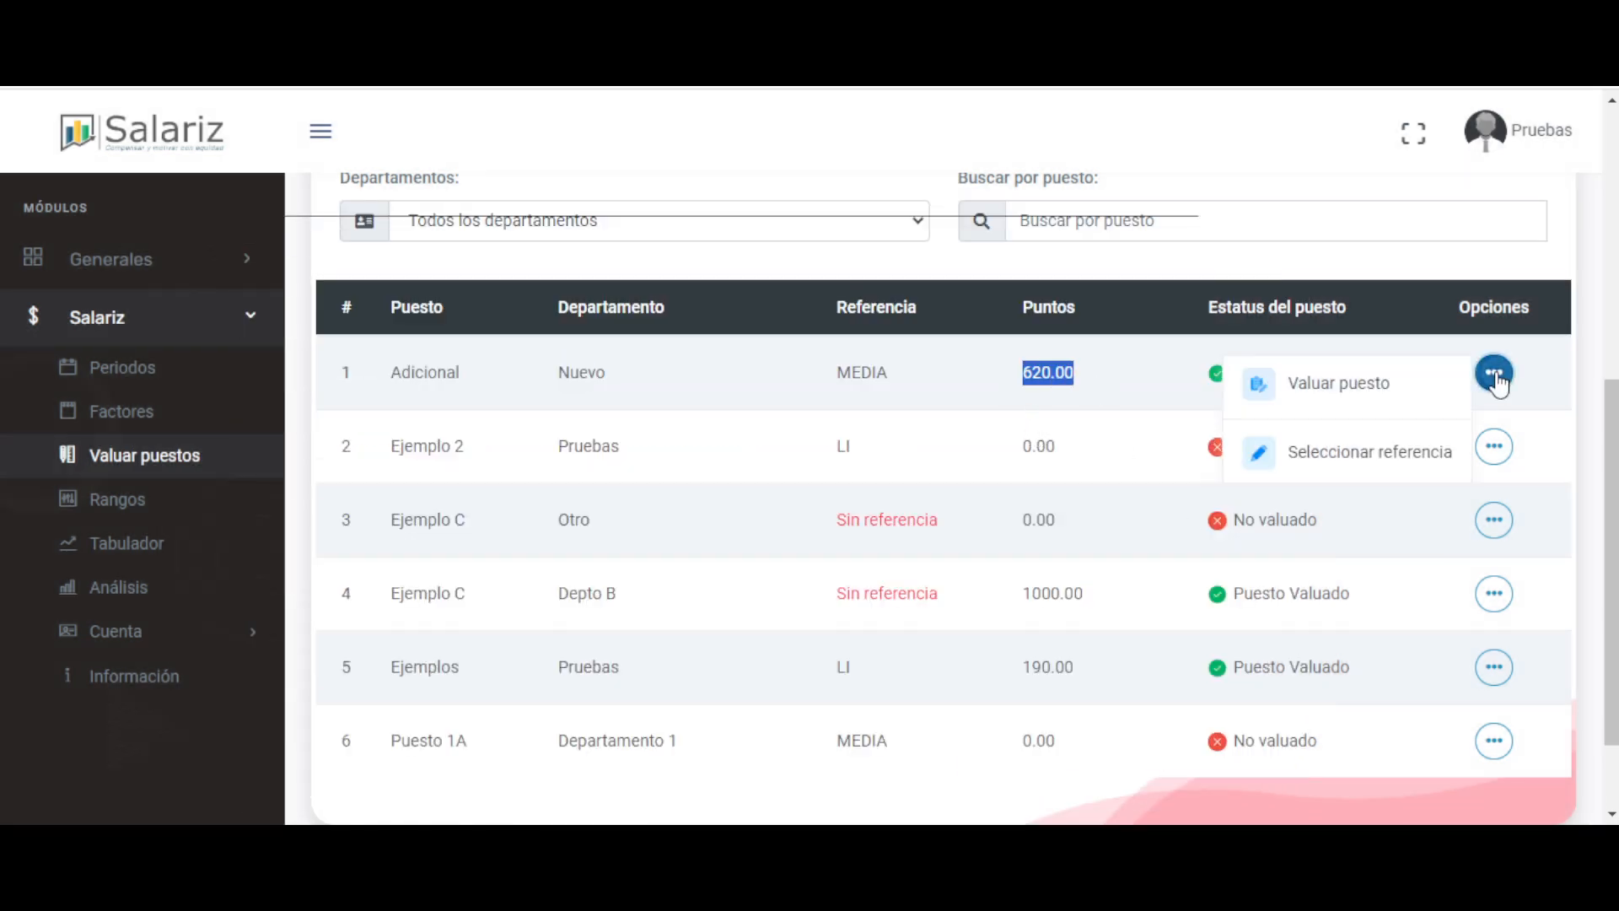
{"action": "left_click", "coordinate": [1293, 388]}
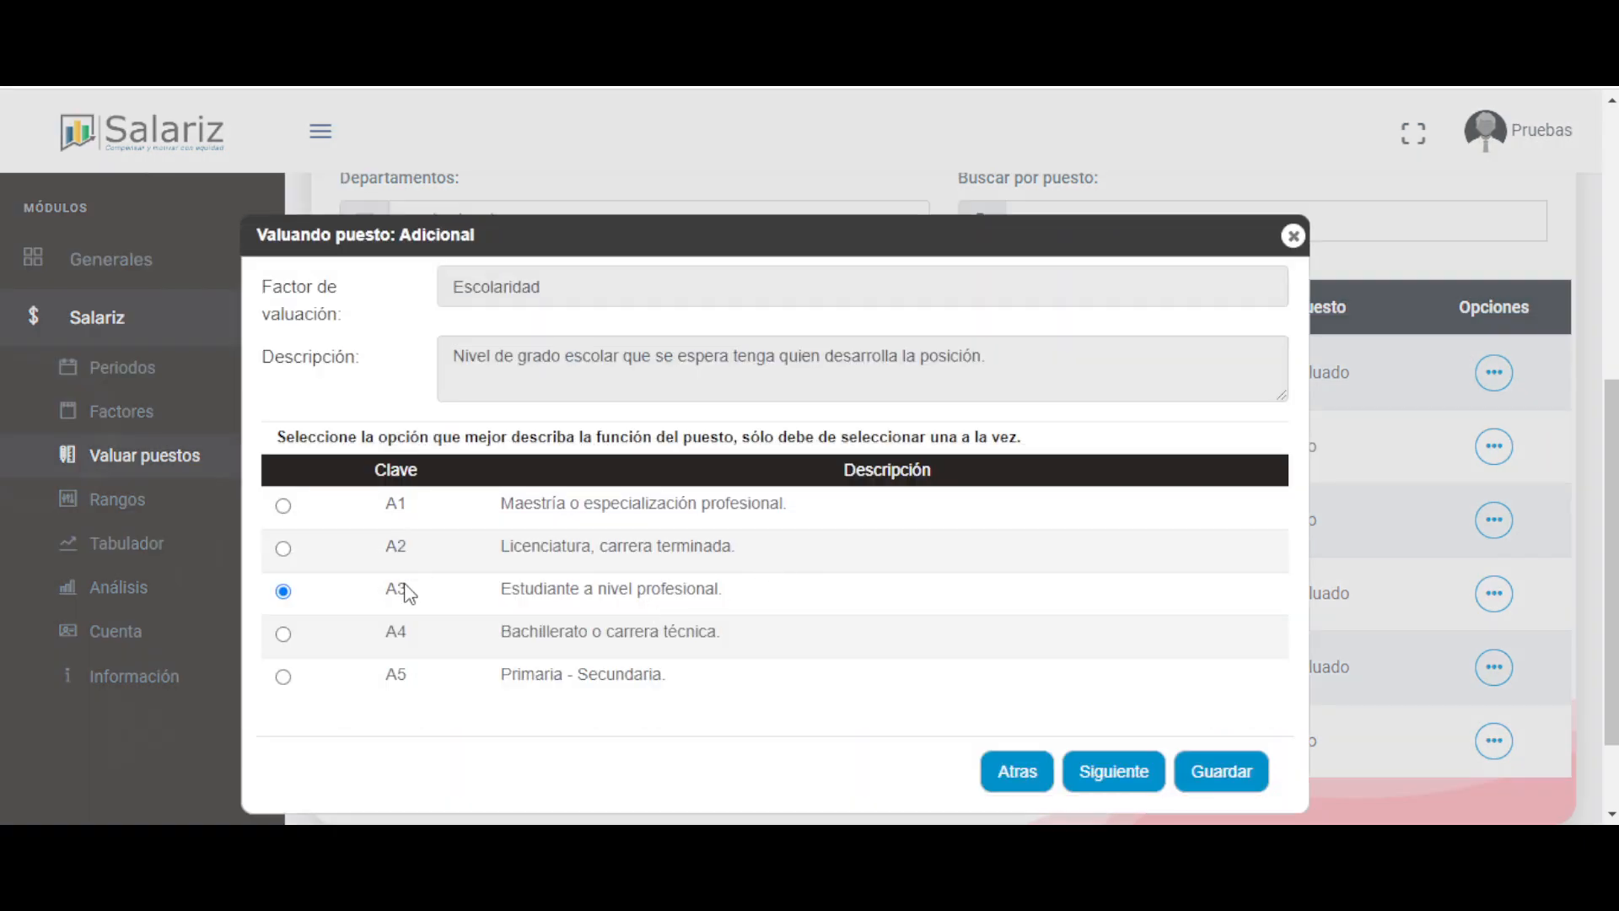
{"action": "left_click", "coordinate": [284, 549]}
{"action": "left_click", "coordinate": [1121, 783]}
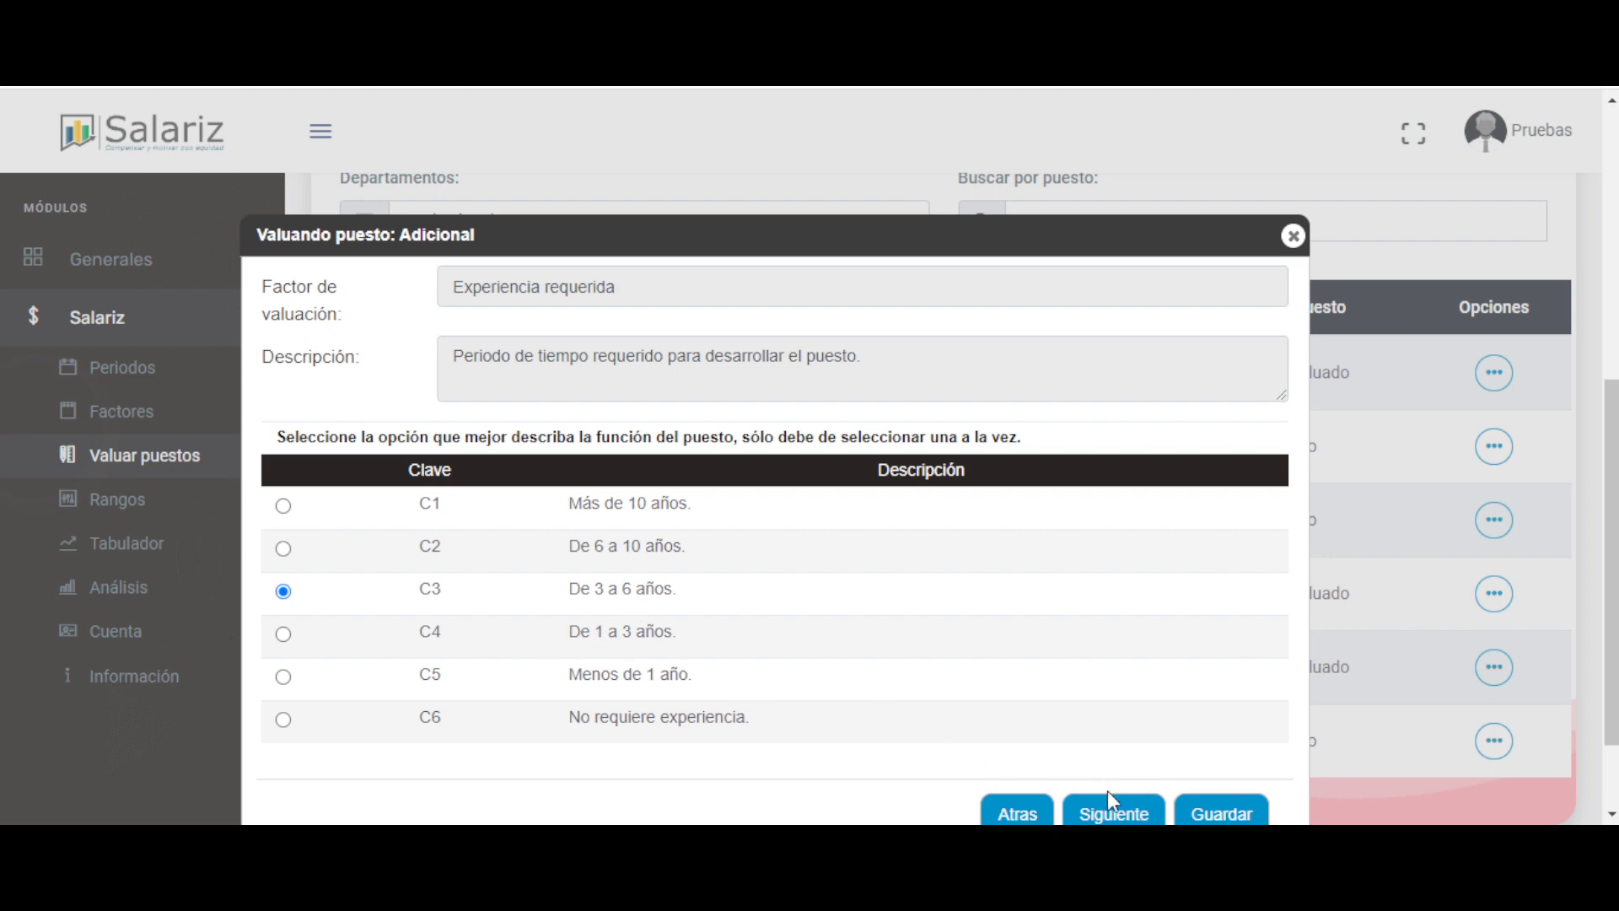
{"action": "left_click", "coordinate": [1110, 799]}
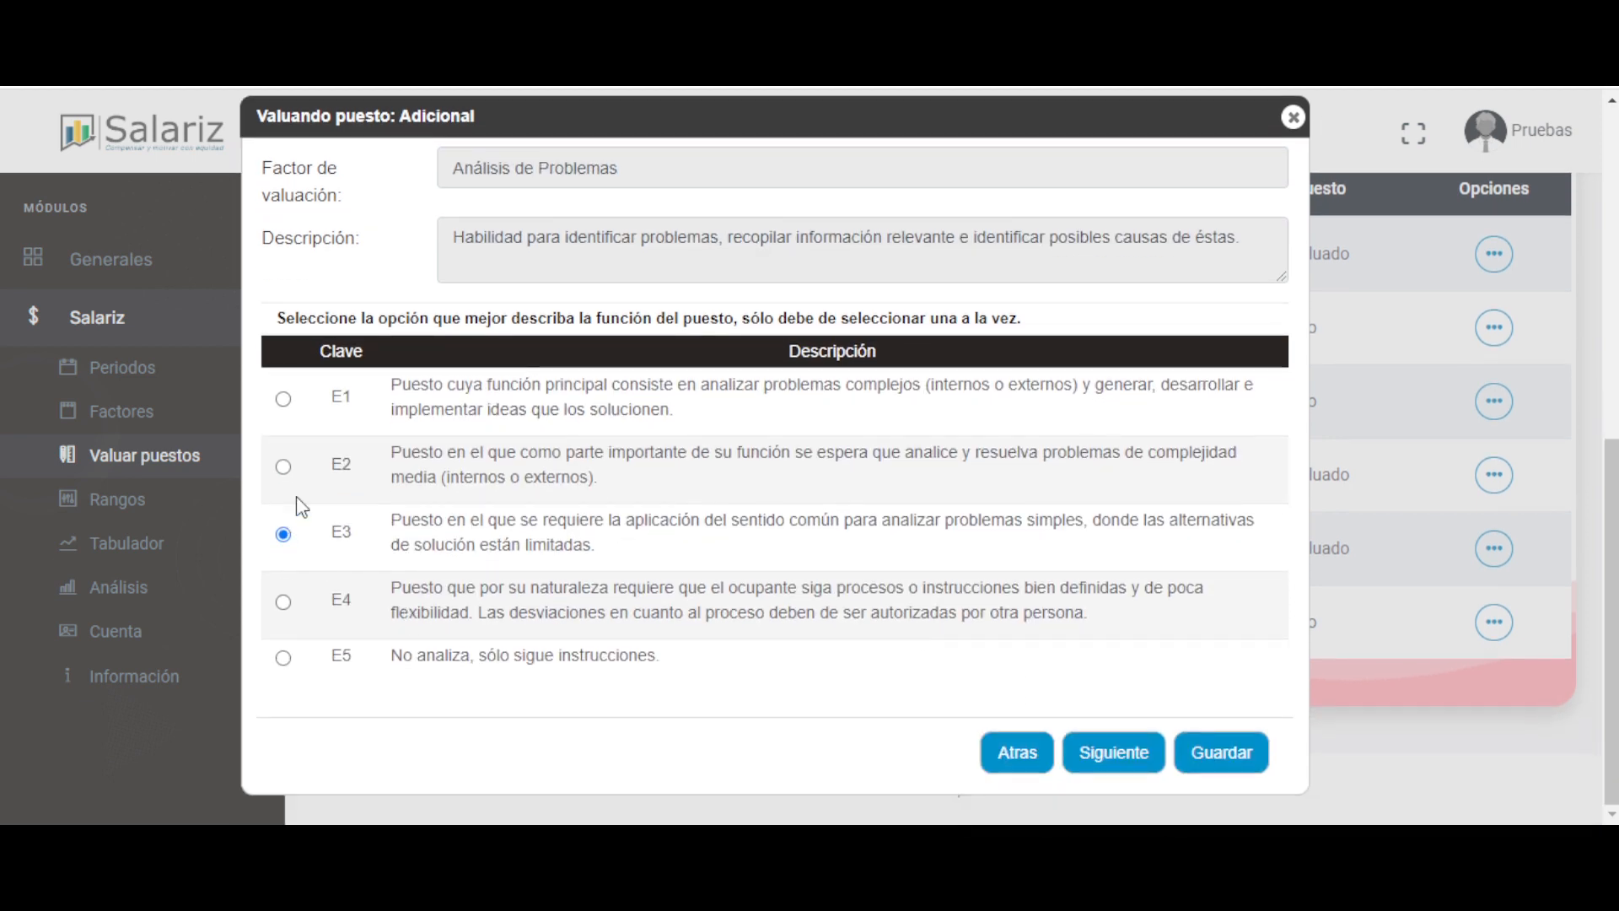
- Rate Análisis de Problemas as E2 and Toma de Decisiones as F4 for Adicional, and save the valuation
{"action": "left_click", "coordinate": [285, 467]}
{"action": "left_click", "coordinate": [1103, 752]}
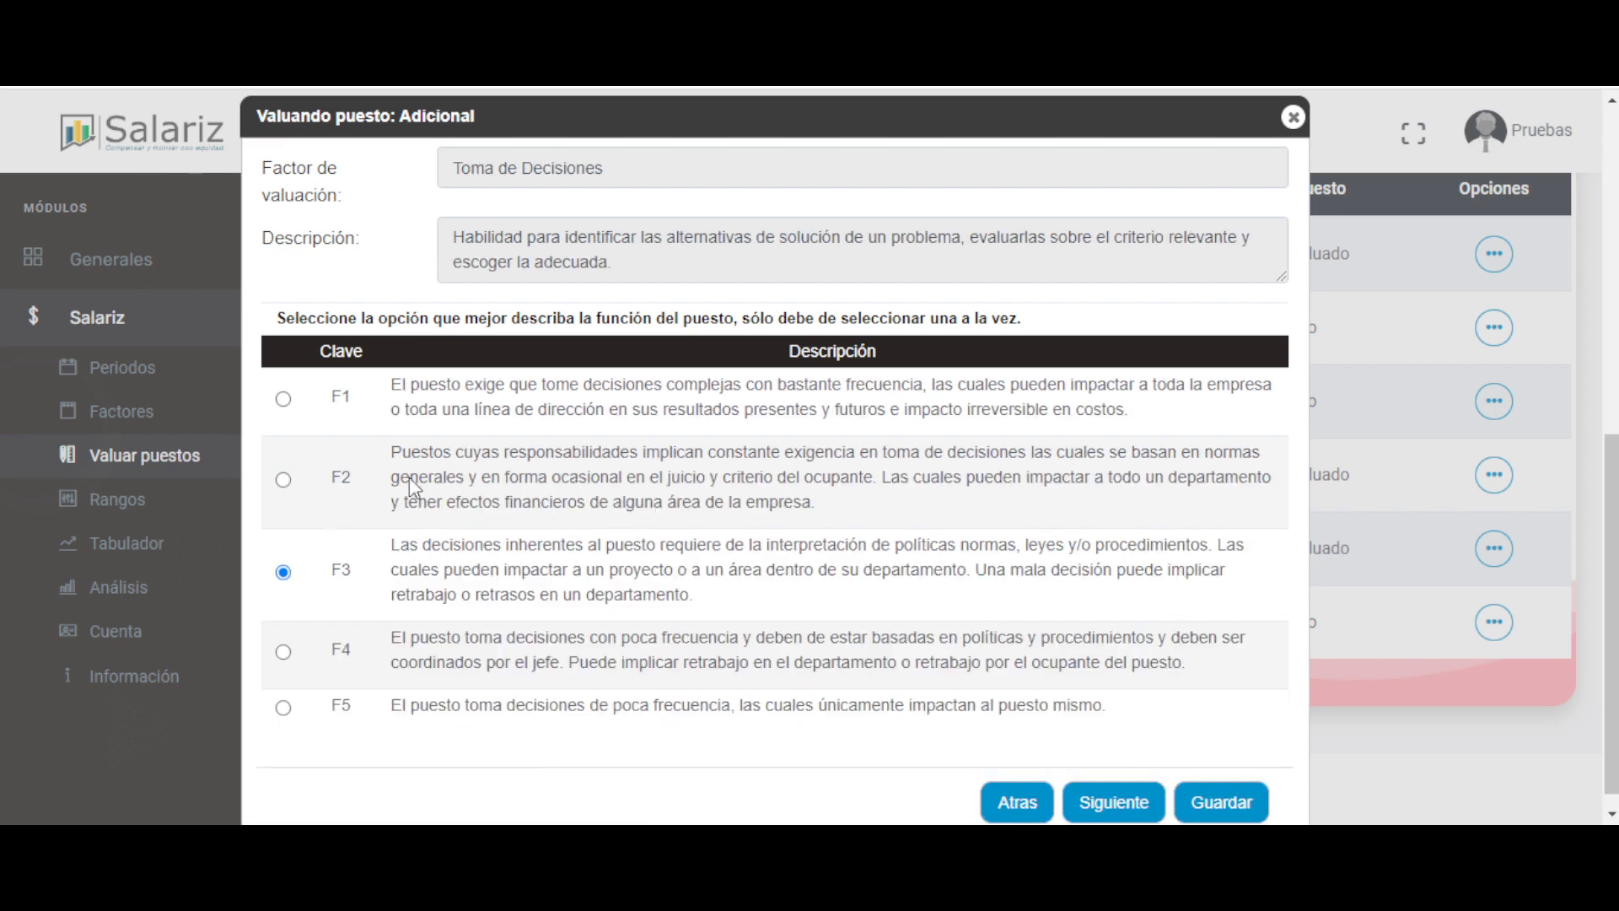
{"action": "left_click", "coordinate": [283, 652]}
{"action": "scroll", "coordinate": [1088, 675], "scroll_direction": "down", "scroll_amount": 1}
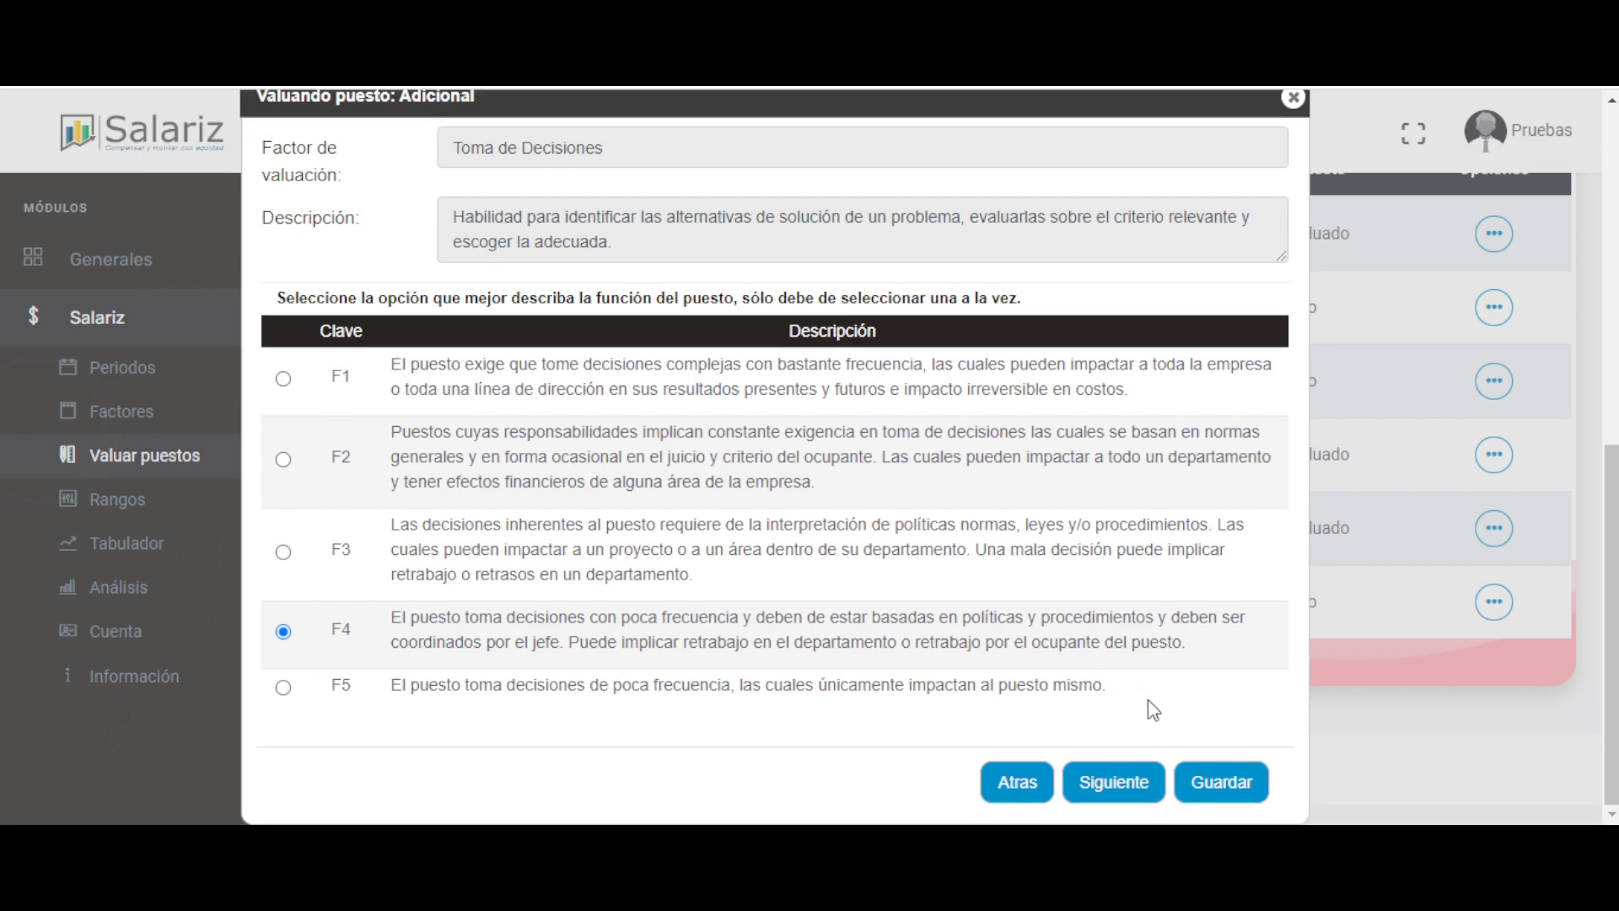
{"action": "left_click", "coordinate": [1221, 786]}
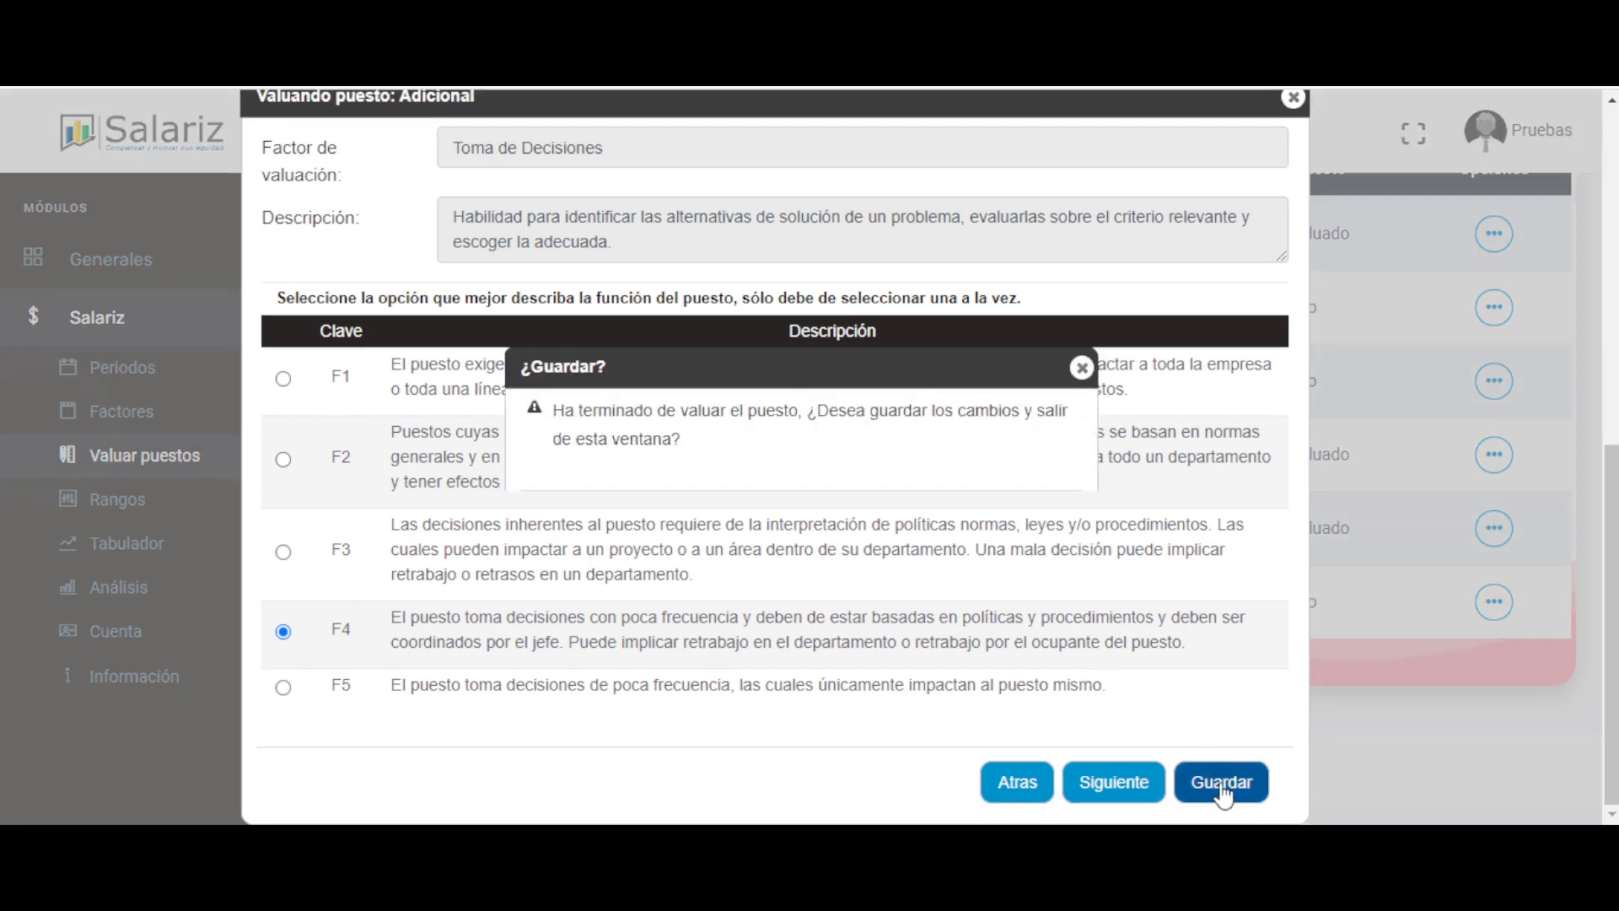
{"action": "left_click", "coordinate": [930, 525]}
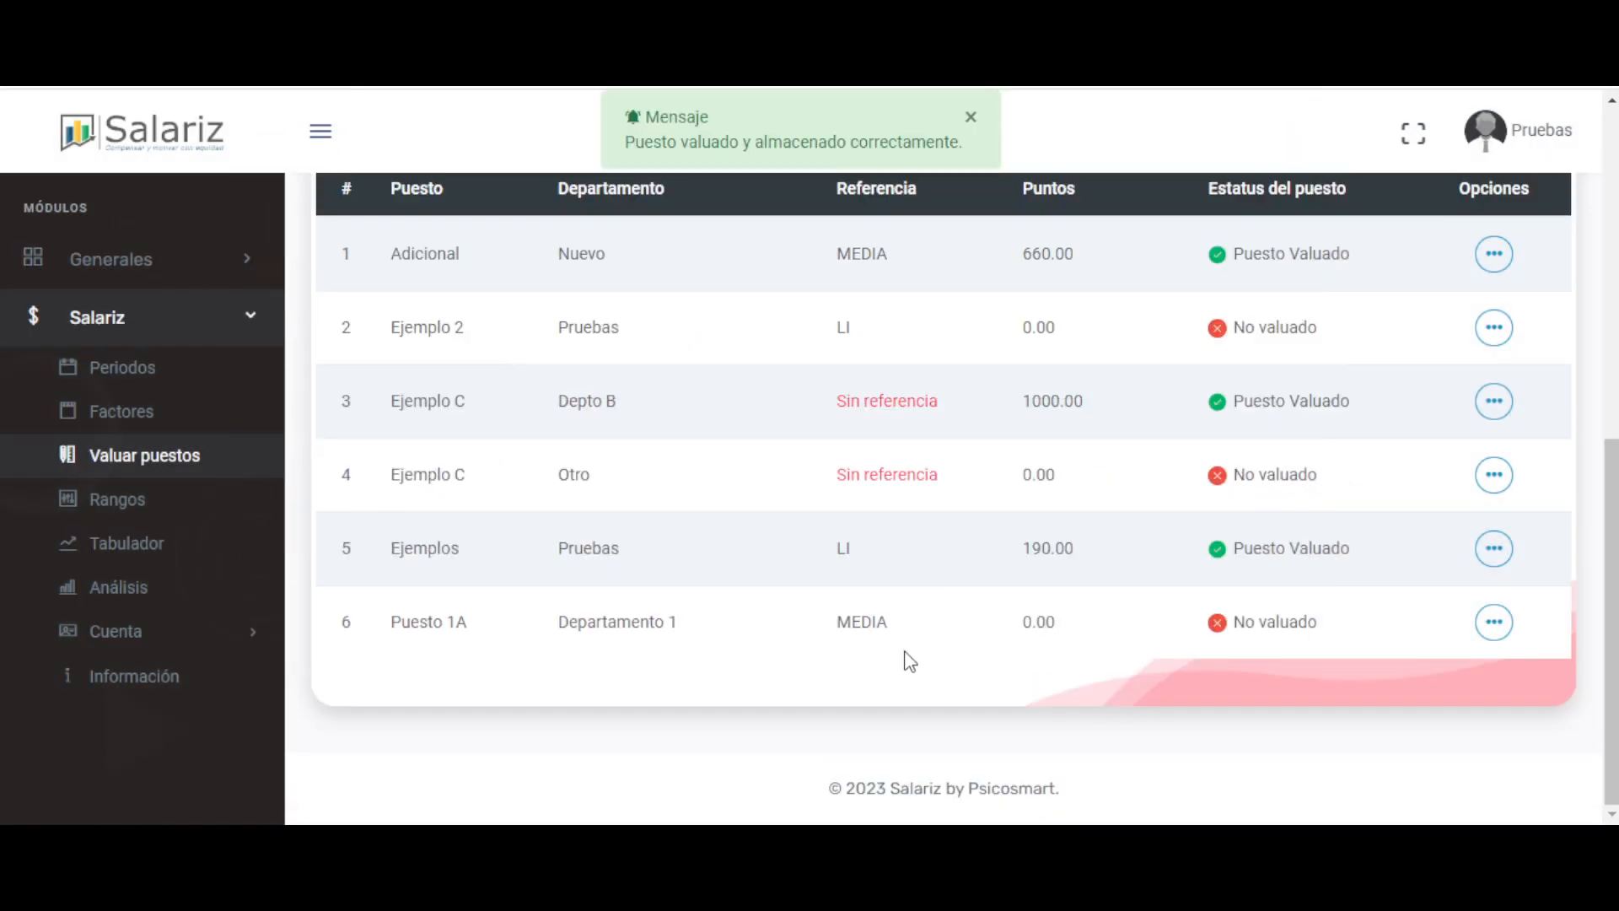
- Check the points of Adicional and review its saved ratings from Escolaridad through Toma de Decisiones
{"action": "left_click_drag", "start_coordinate": [1005, 270], "coordinate": [1099, 253]}
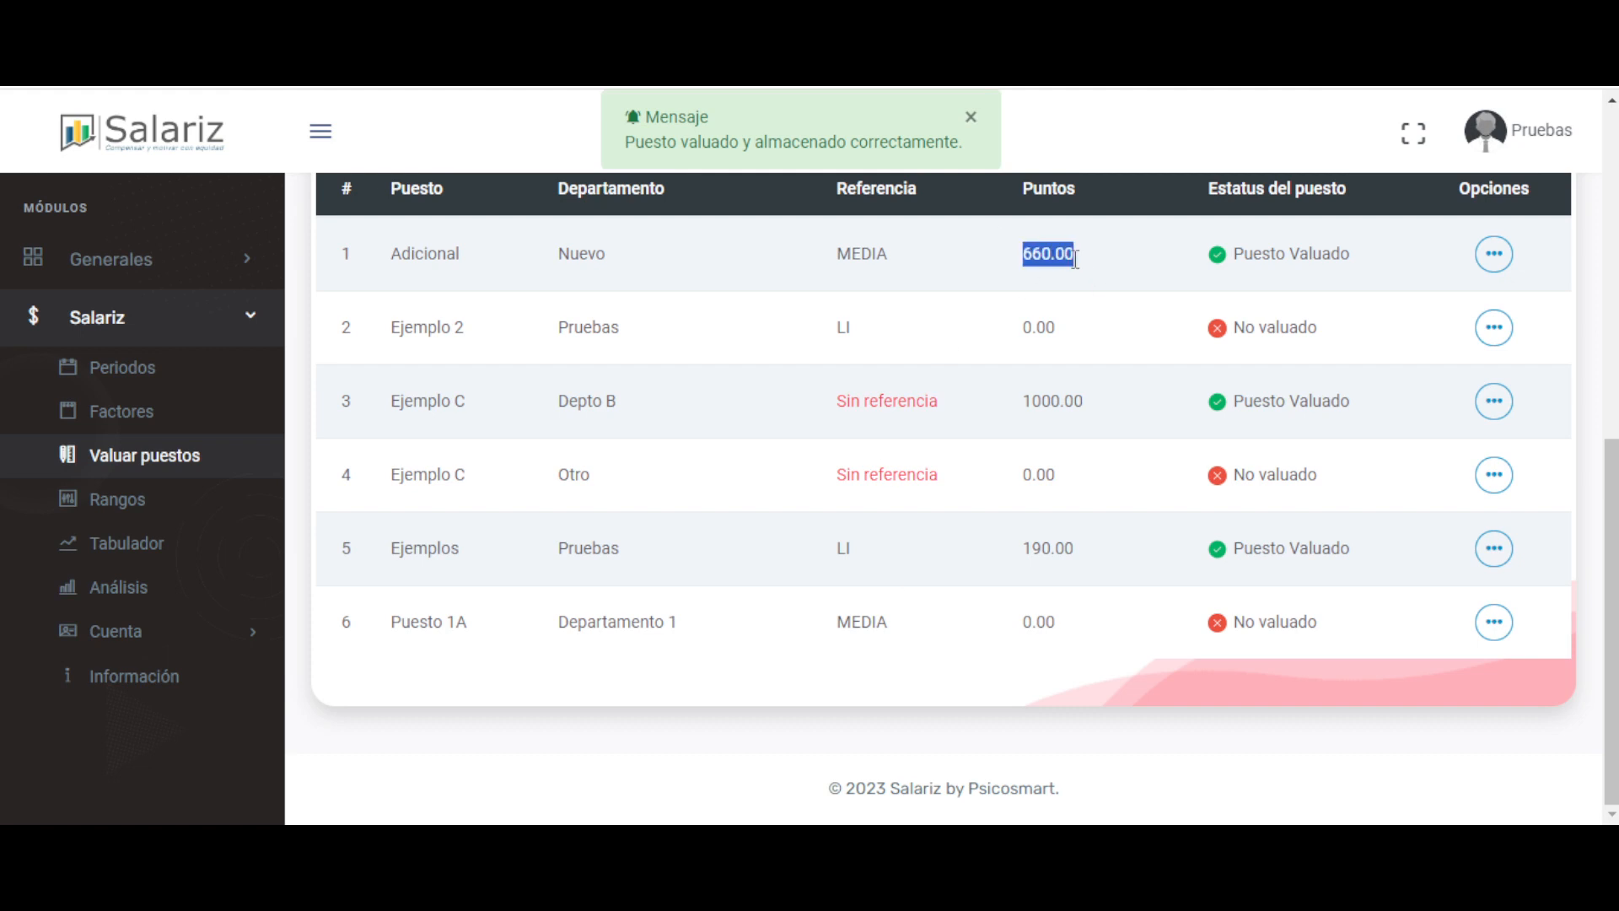
{"action": "left_click", "coordinate": [1495, 266]}
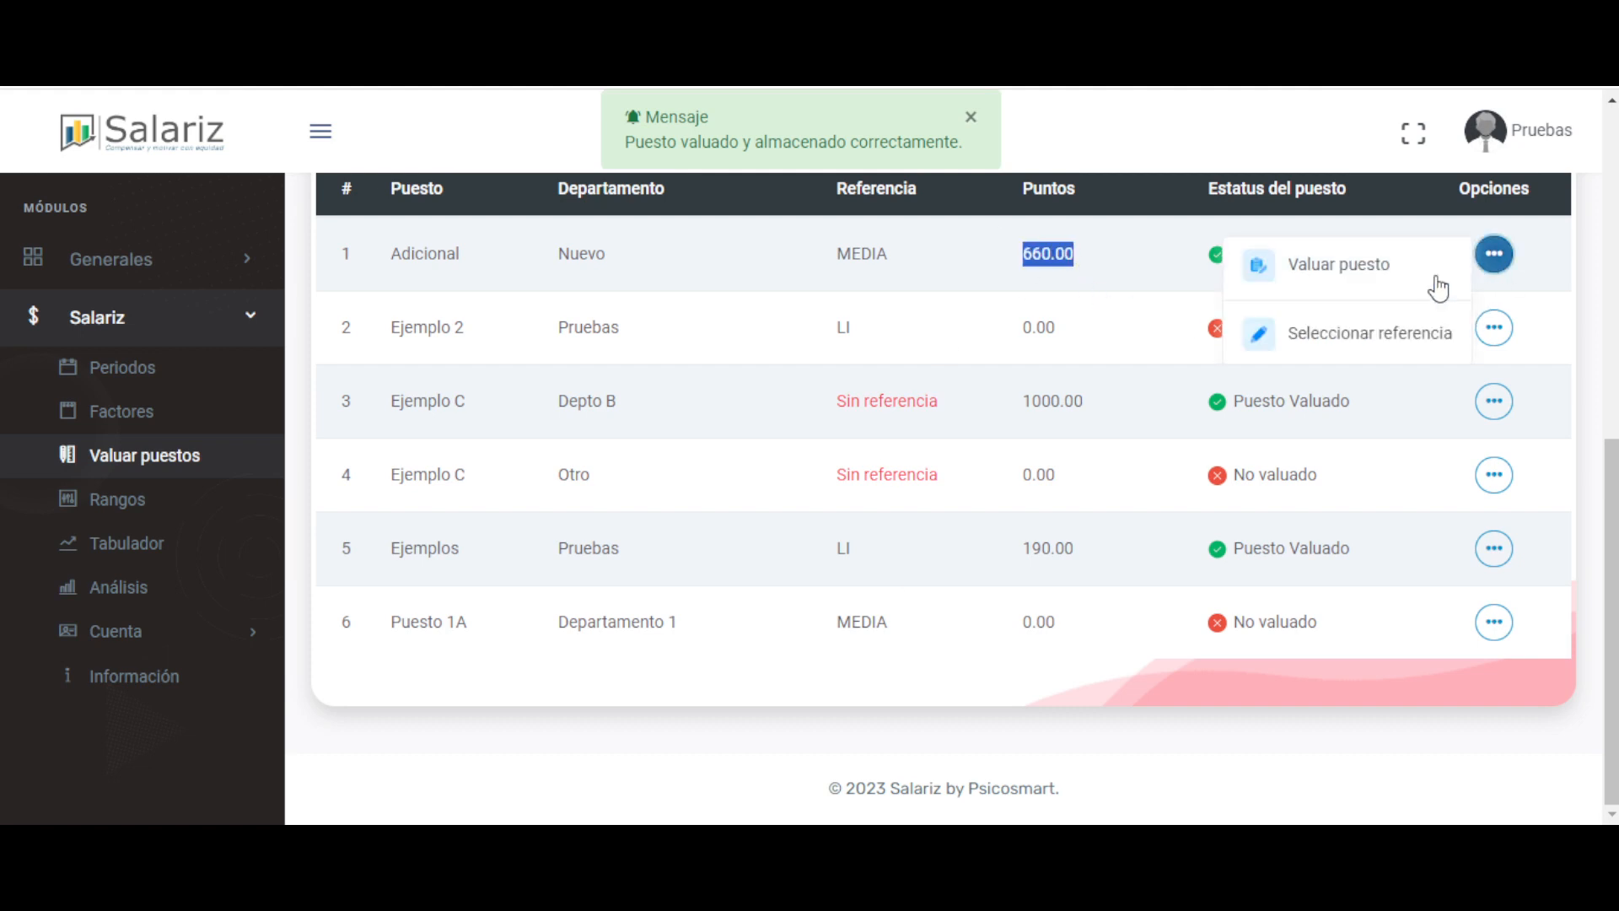
{"action": "left_click", "coordinate": [1331, 268]}
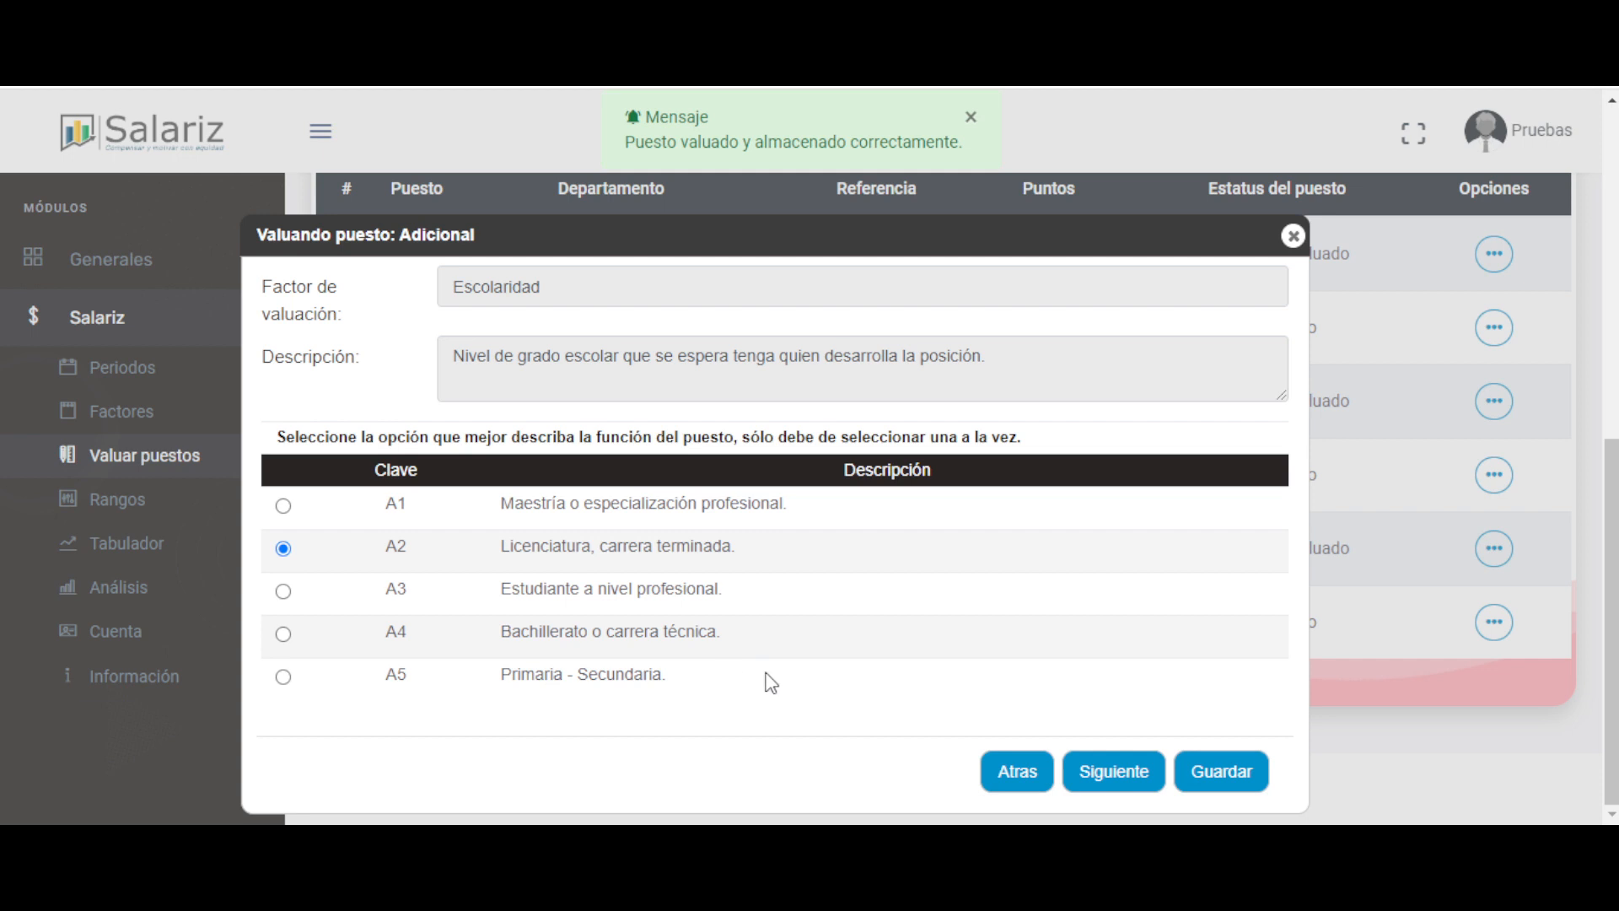
{"action": "left_click", "coordinate": [1100, 782]}
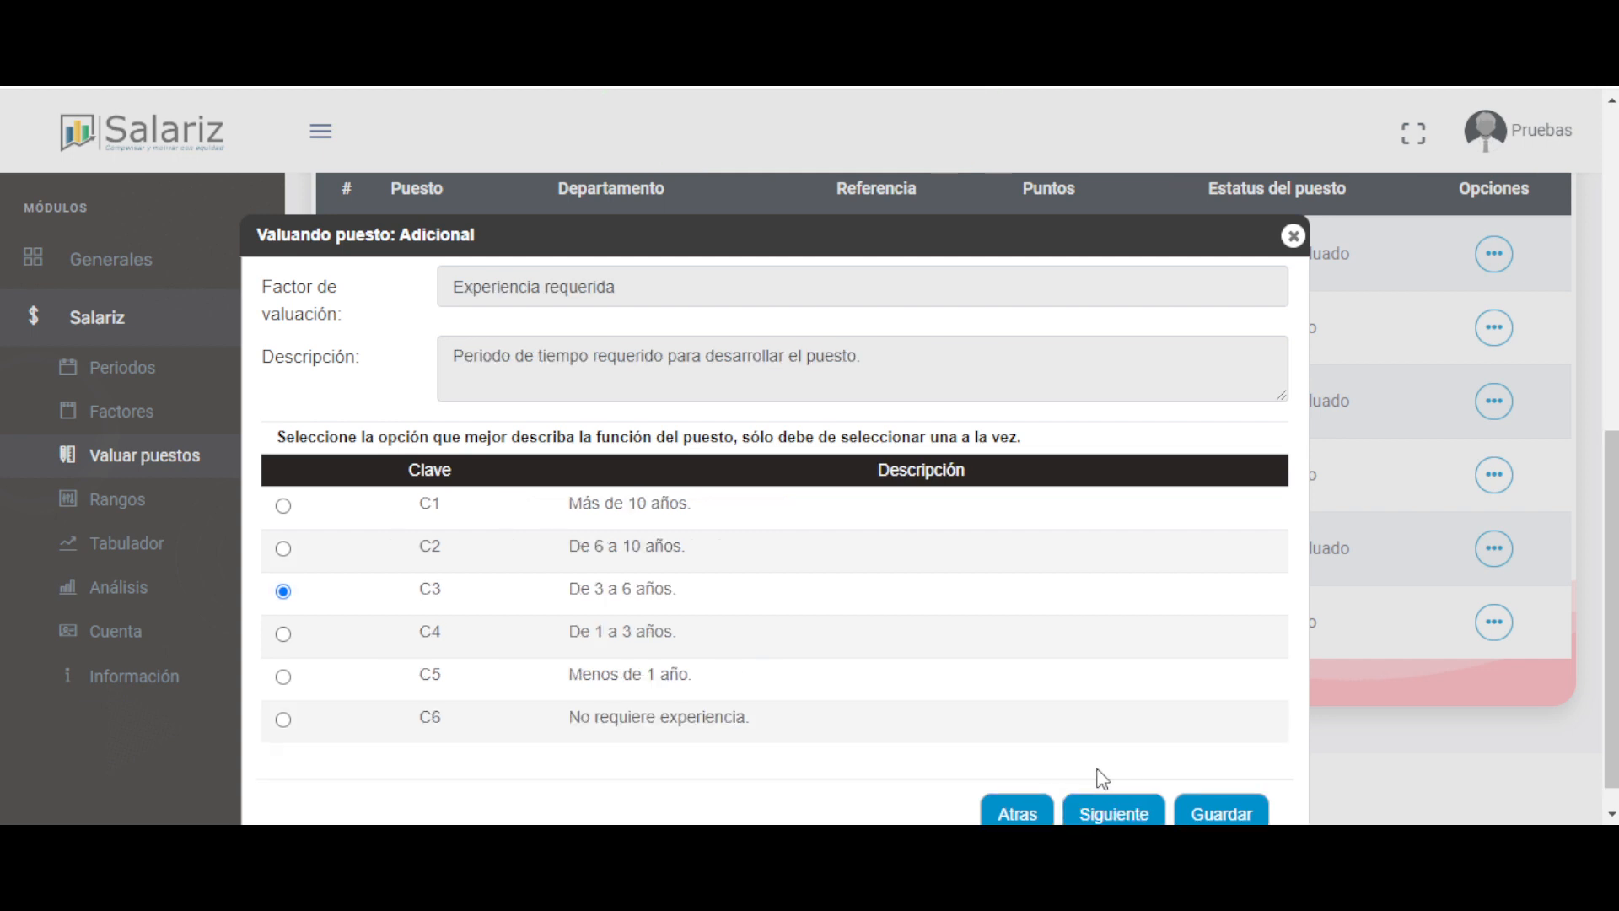
{"action": "scroll", "coordinate": [1103, 777], "scroll_direction": "down", "scroll_amount": 1}
{"action": "left_click", "coordinate": [1106, 779]}
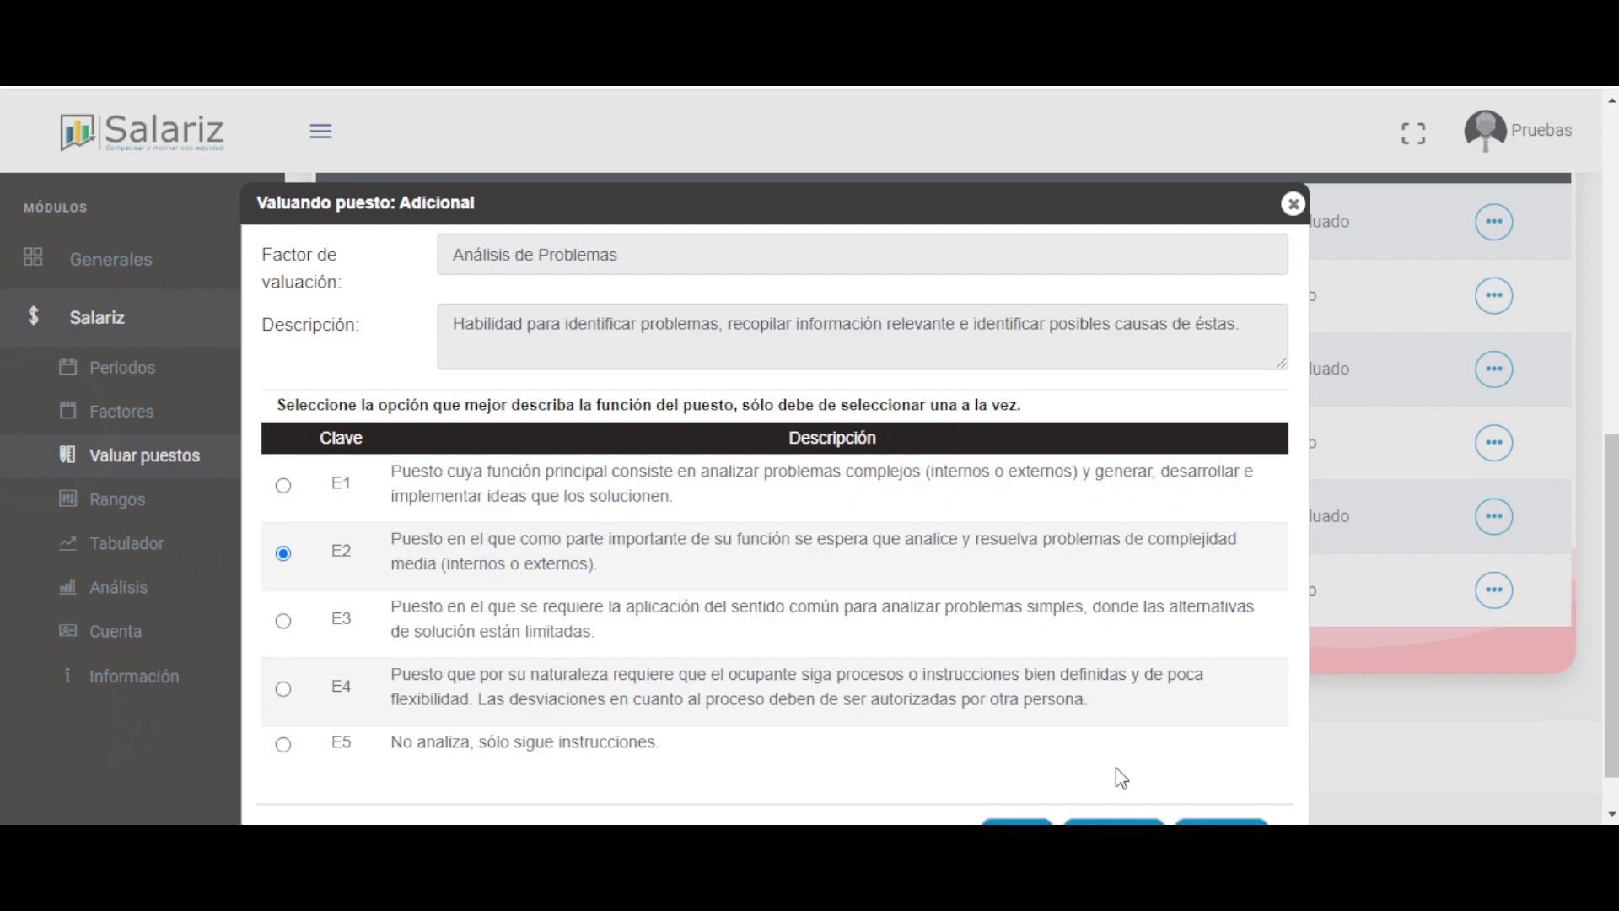
{"action": "scroll", "coordinate": [1034, 654], "scroll_direction": "down", "scroll_amount": 2}
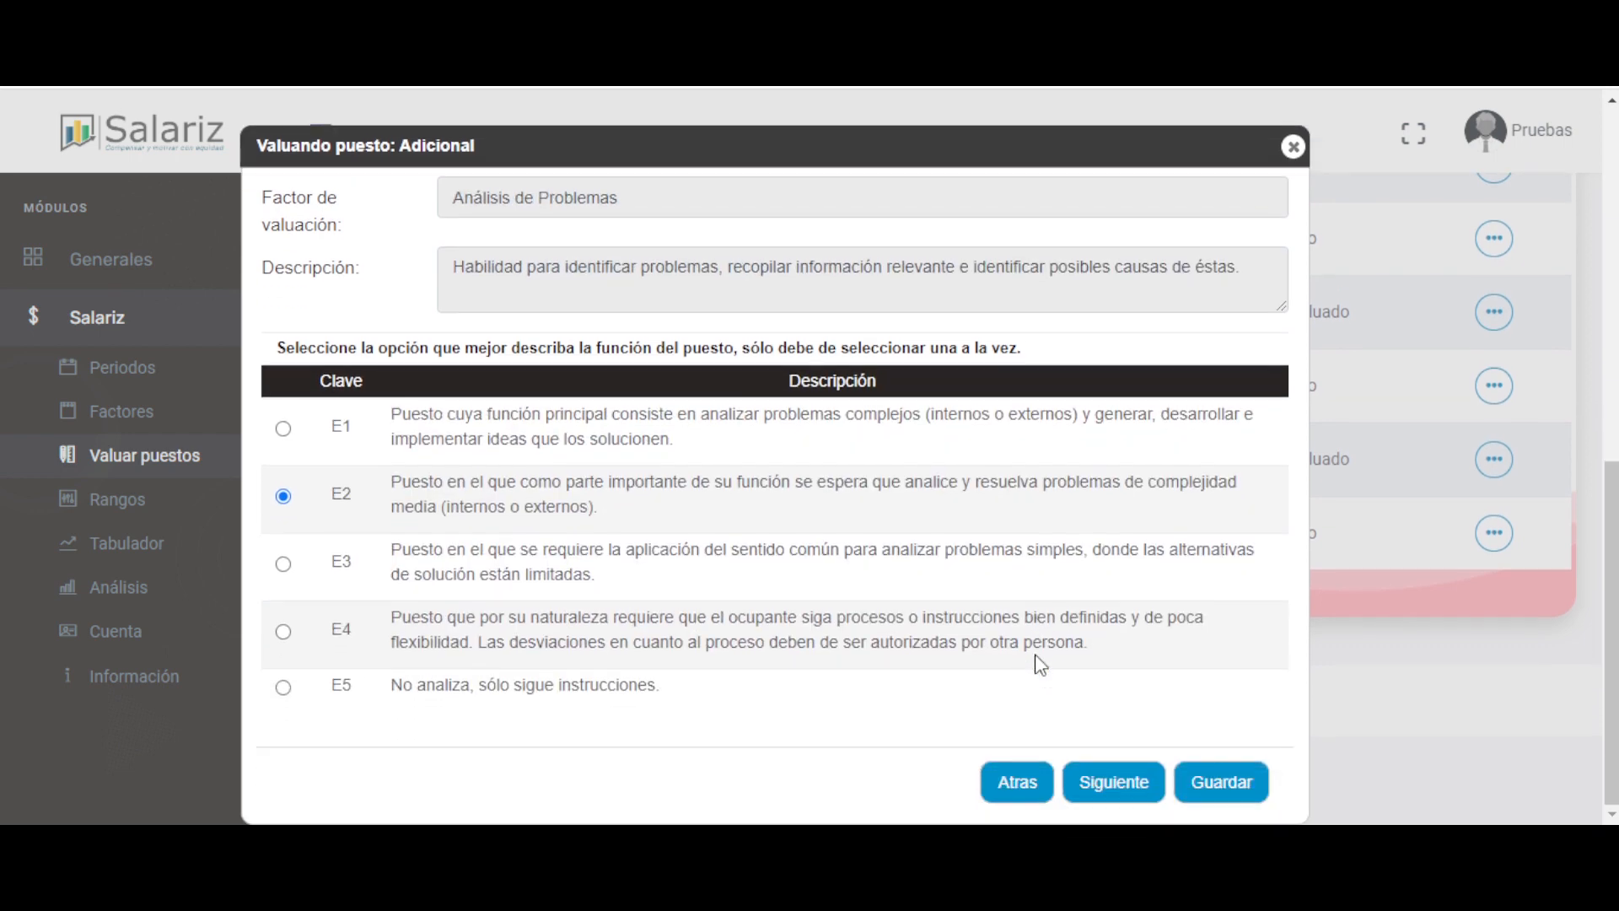
{"action": "left_click", "coordinate": [1120, 791]}
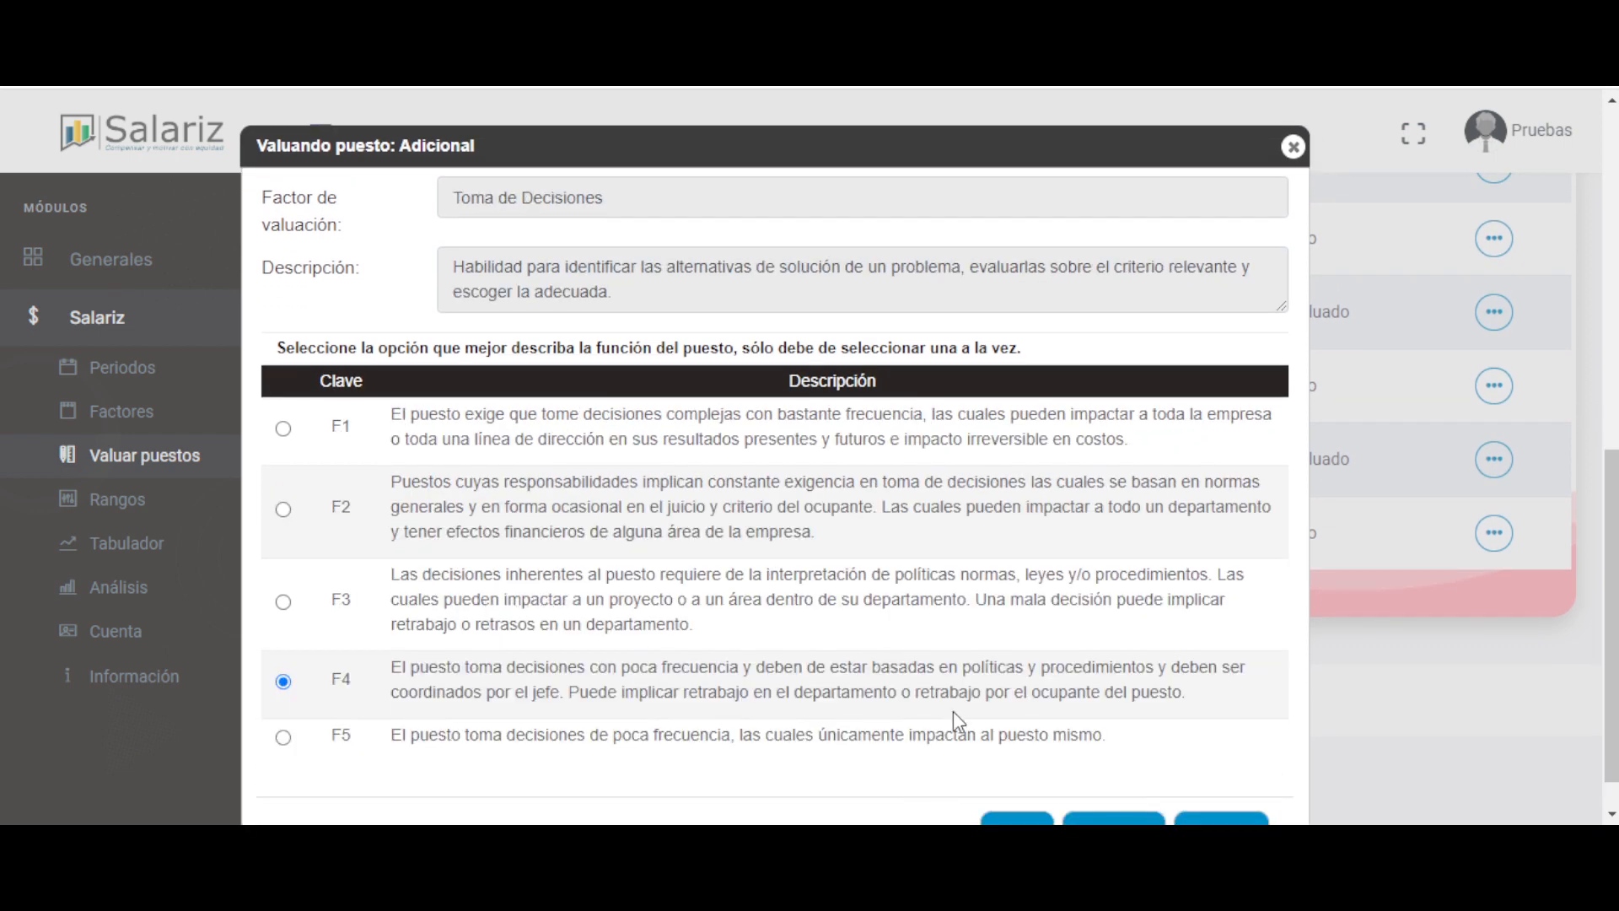
{"action": "scroll", "coordinate": [956, 716], "scroll_direction": "down", "scroll_amount": 2}
- Return to Análisis de Problemas, rate it as E4, save the valuation of Adicional and check its points
{"action": "left_click", "coordinate": [1030, 776]}
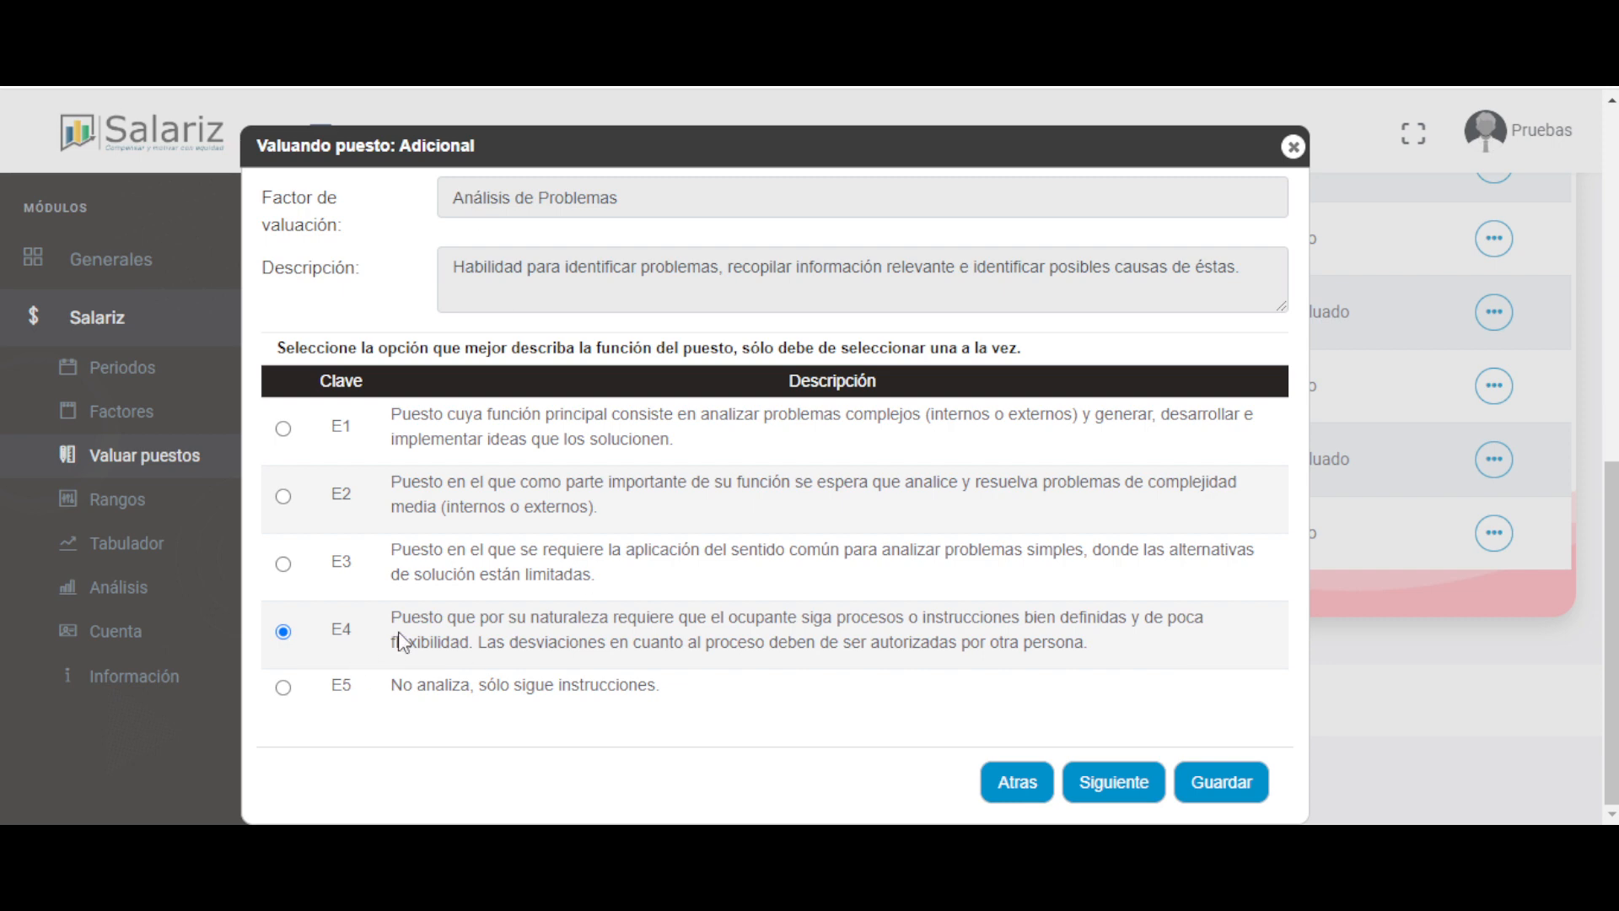
{"action": "left_click_drag", "start_coordinate": [333, 625], "coordinate": [719, 650]}
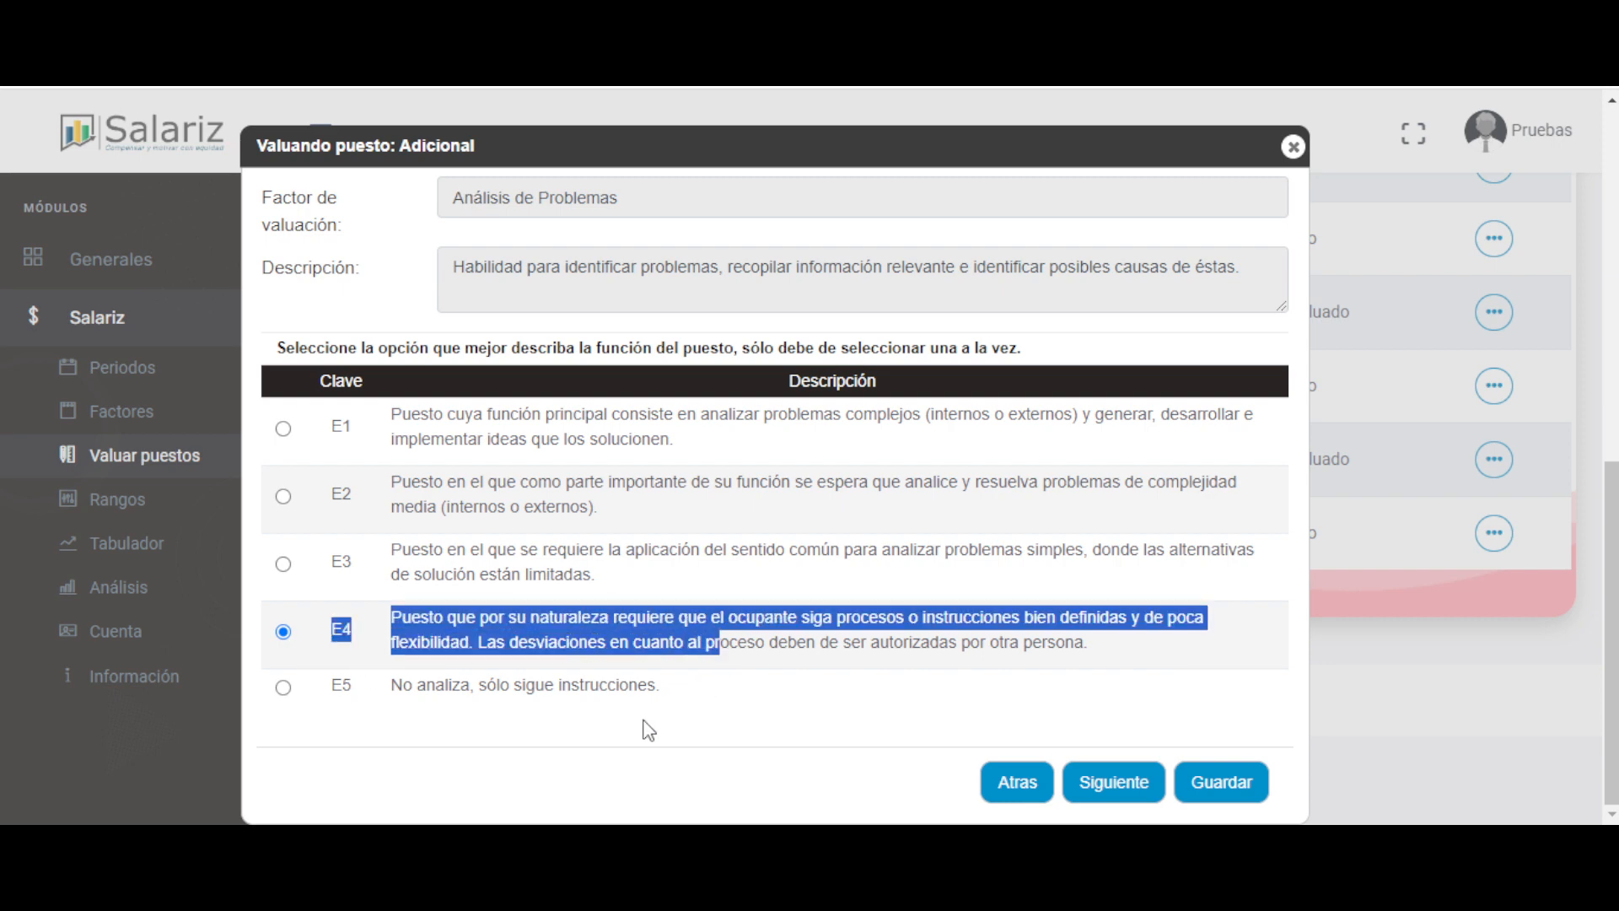
{"action": "left_click", "coordinate": [1225, 782]}
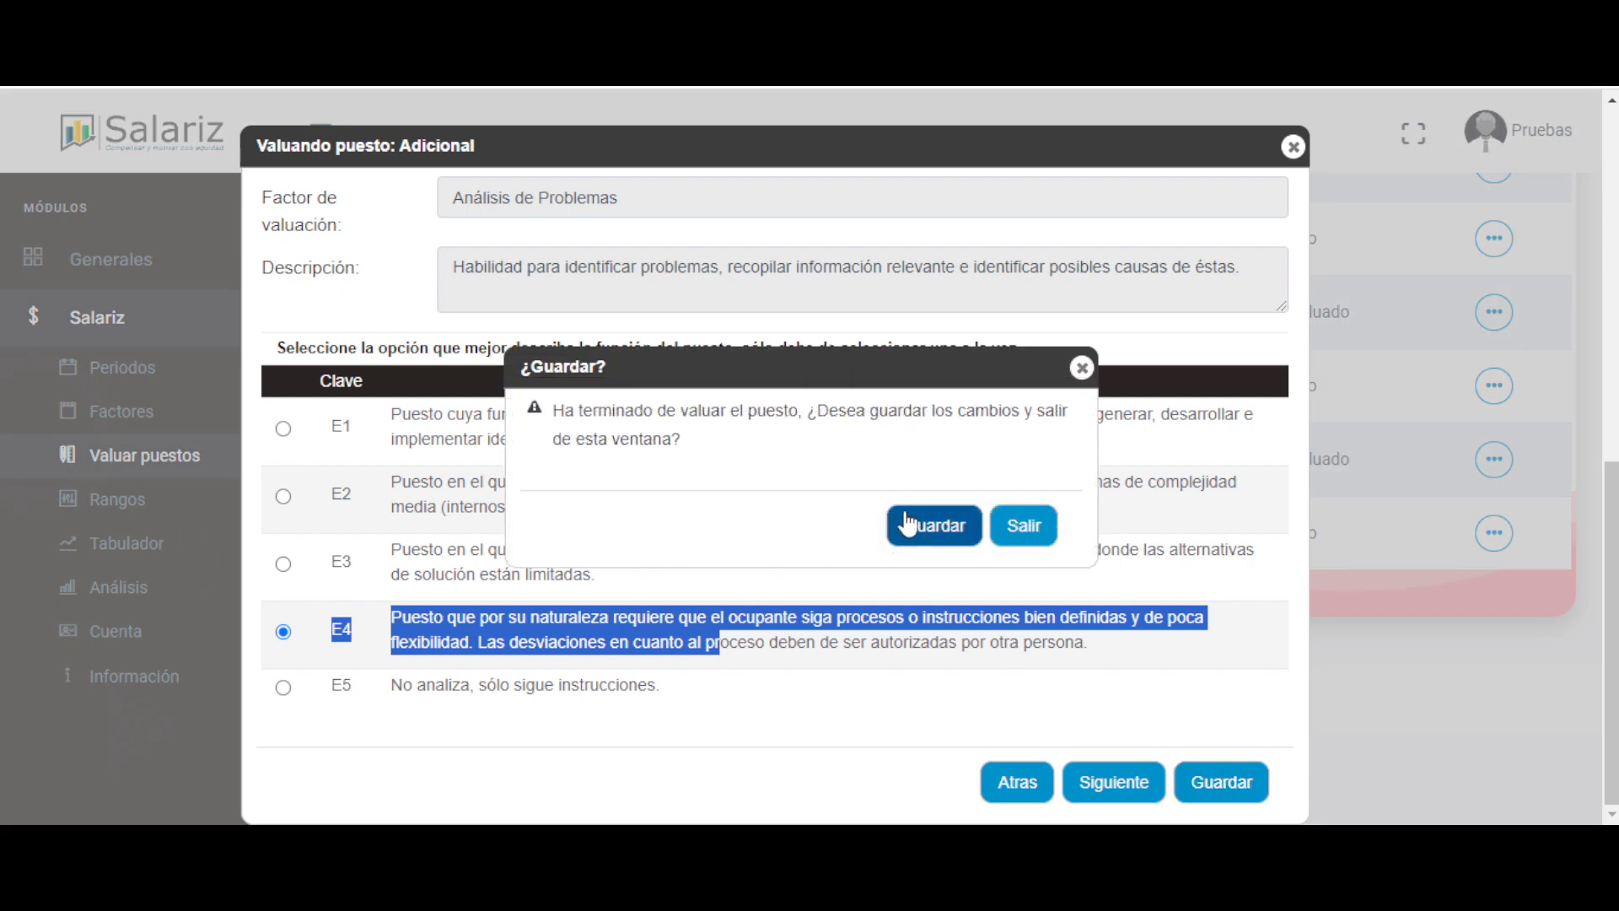
{"action": "left_click", "coordinate": [908, 523]}
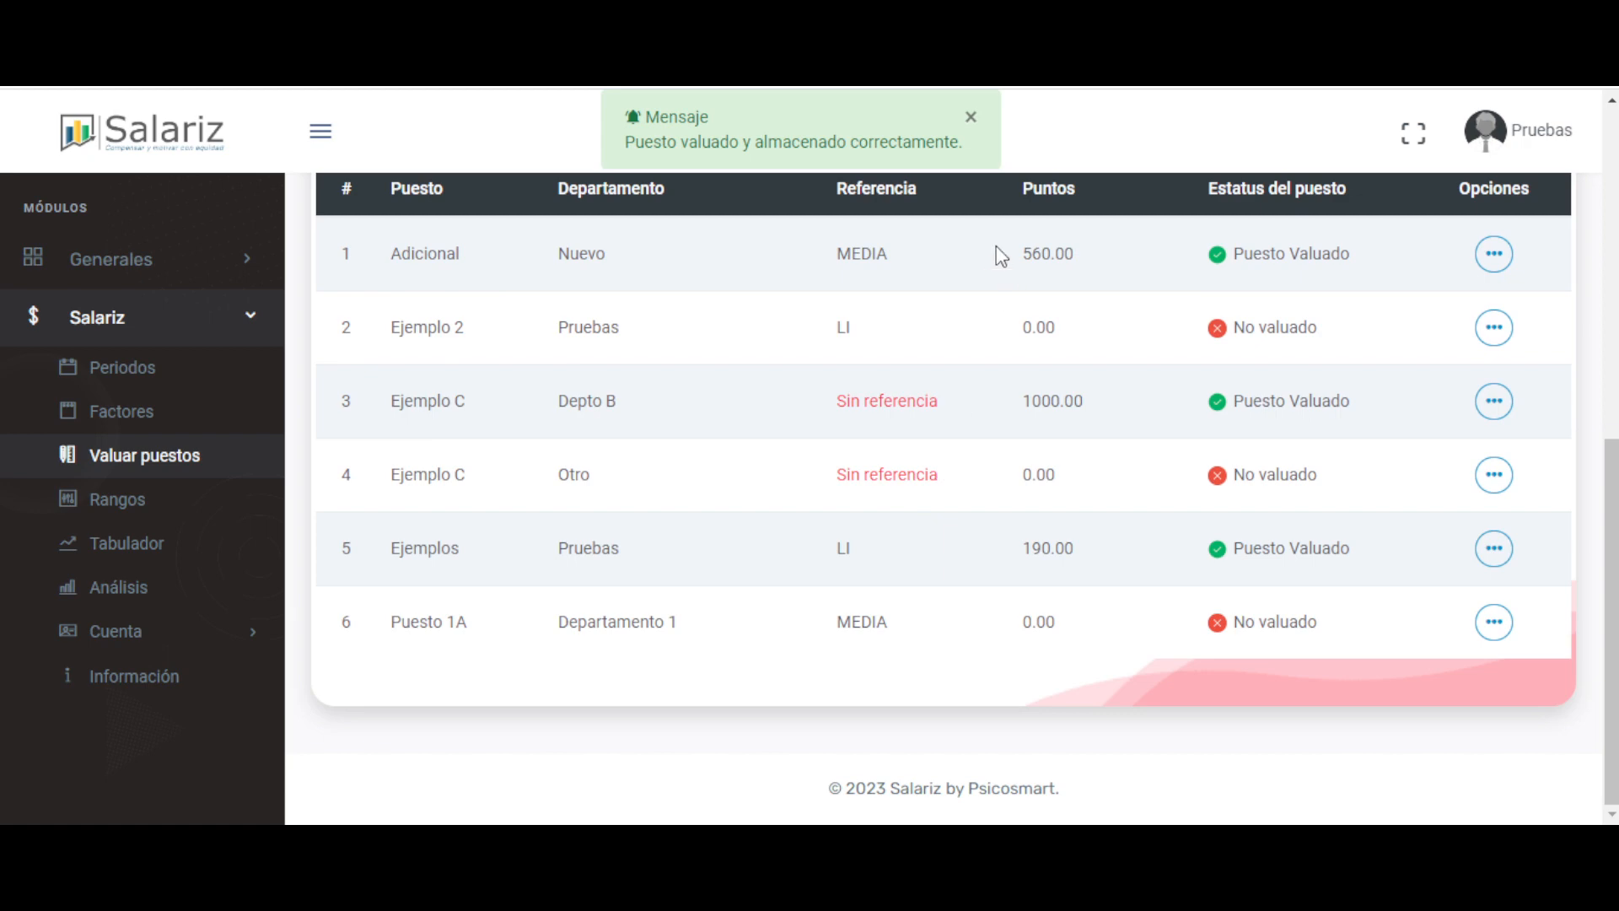
{"action": "left_click_drag", "start_coordinate": [999, 254], "coordinate": [1128, 260]}
- Open the Rangos module and look over its tables of points per level and salary ranges per level
{"action": "scroll", "coordinate": [995, 662], "scroll_direction": "up", "scroll_amount": 4}
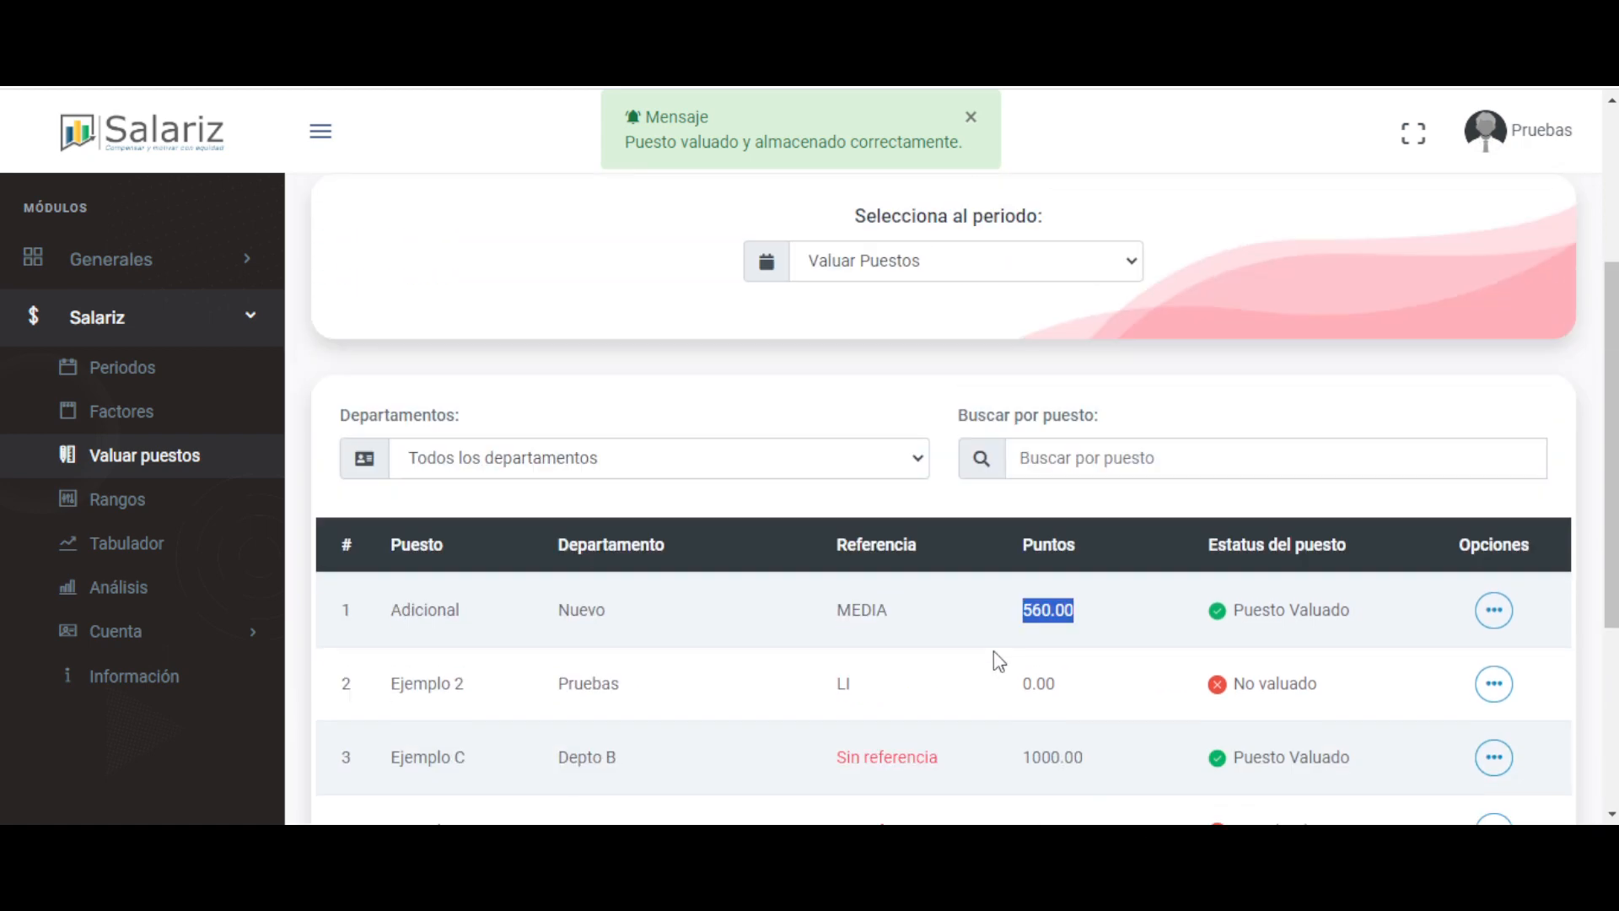
{"action": "scroll", "coordinate": [999, 661], "scroll_direction": "up", "scroll_amount": 3}
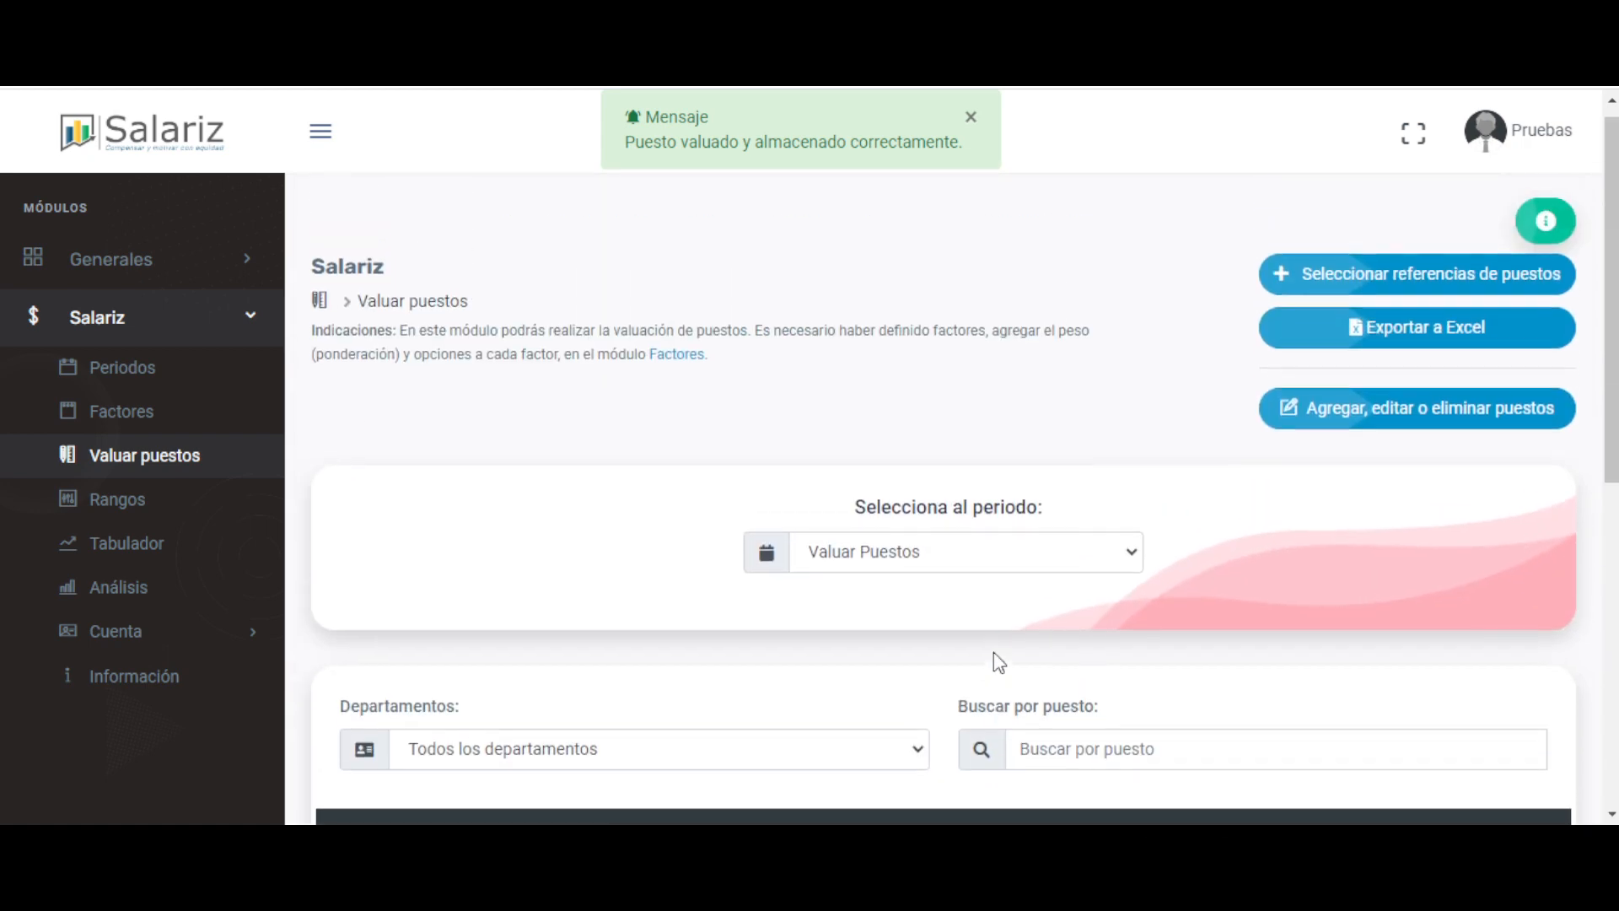
{"action": "scroll", "coordinate": [999, 662], "scroll_direction": "down", "scroll_amount": 4}
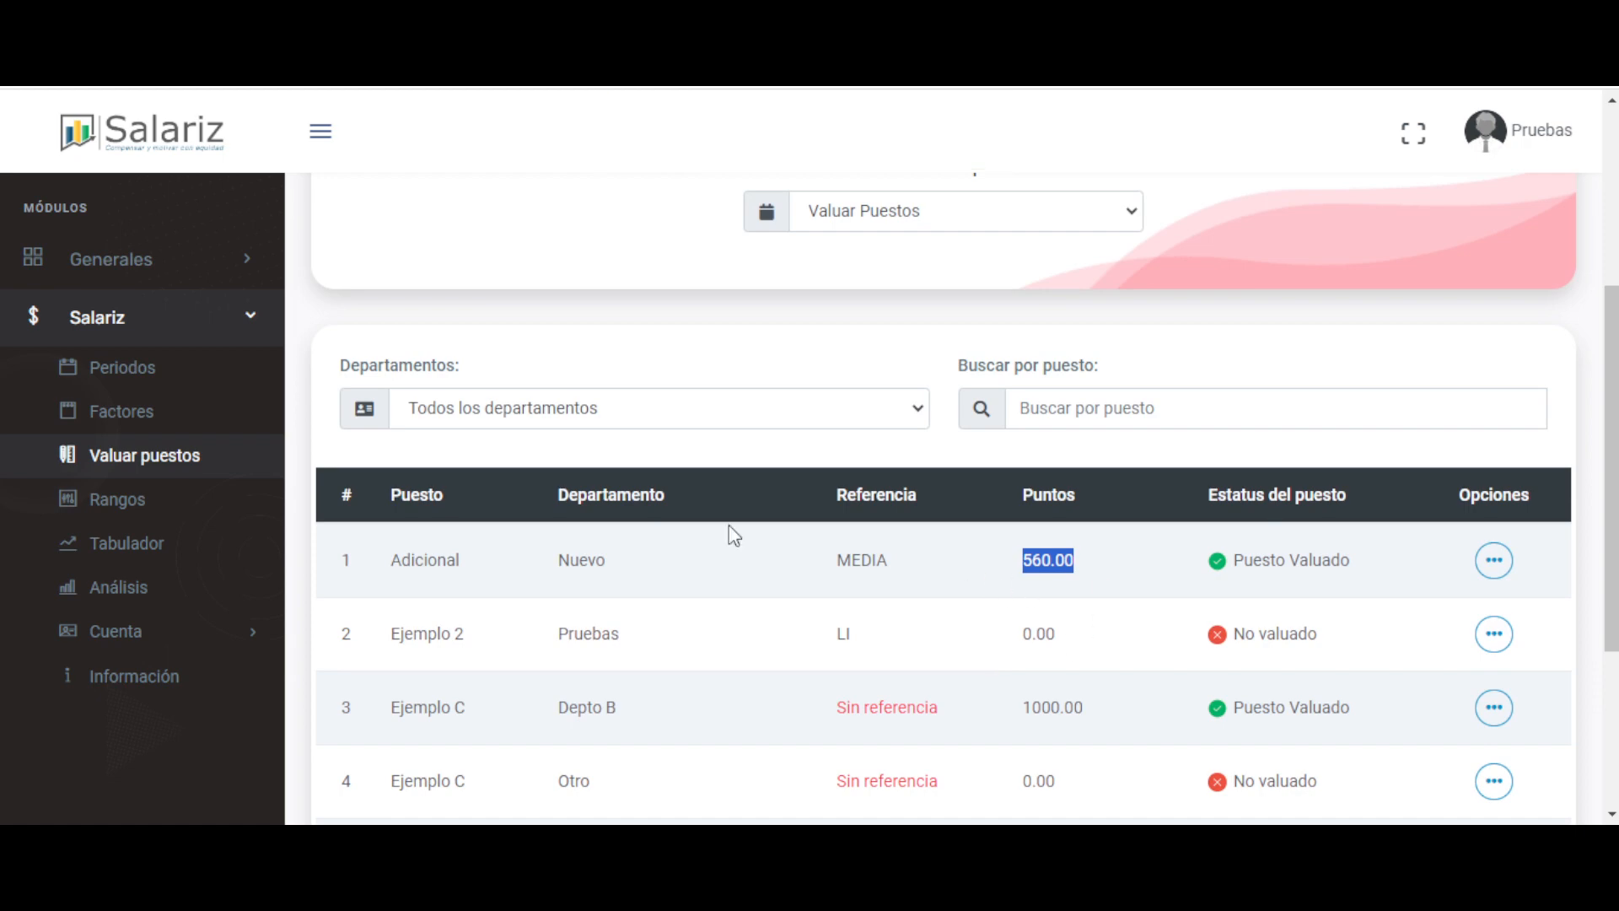
{"action": "left_click", "coordinate": [144, 502]}
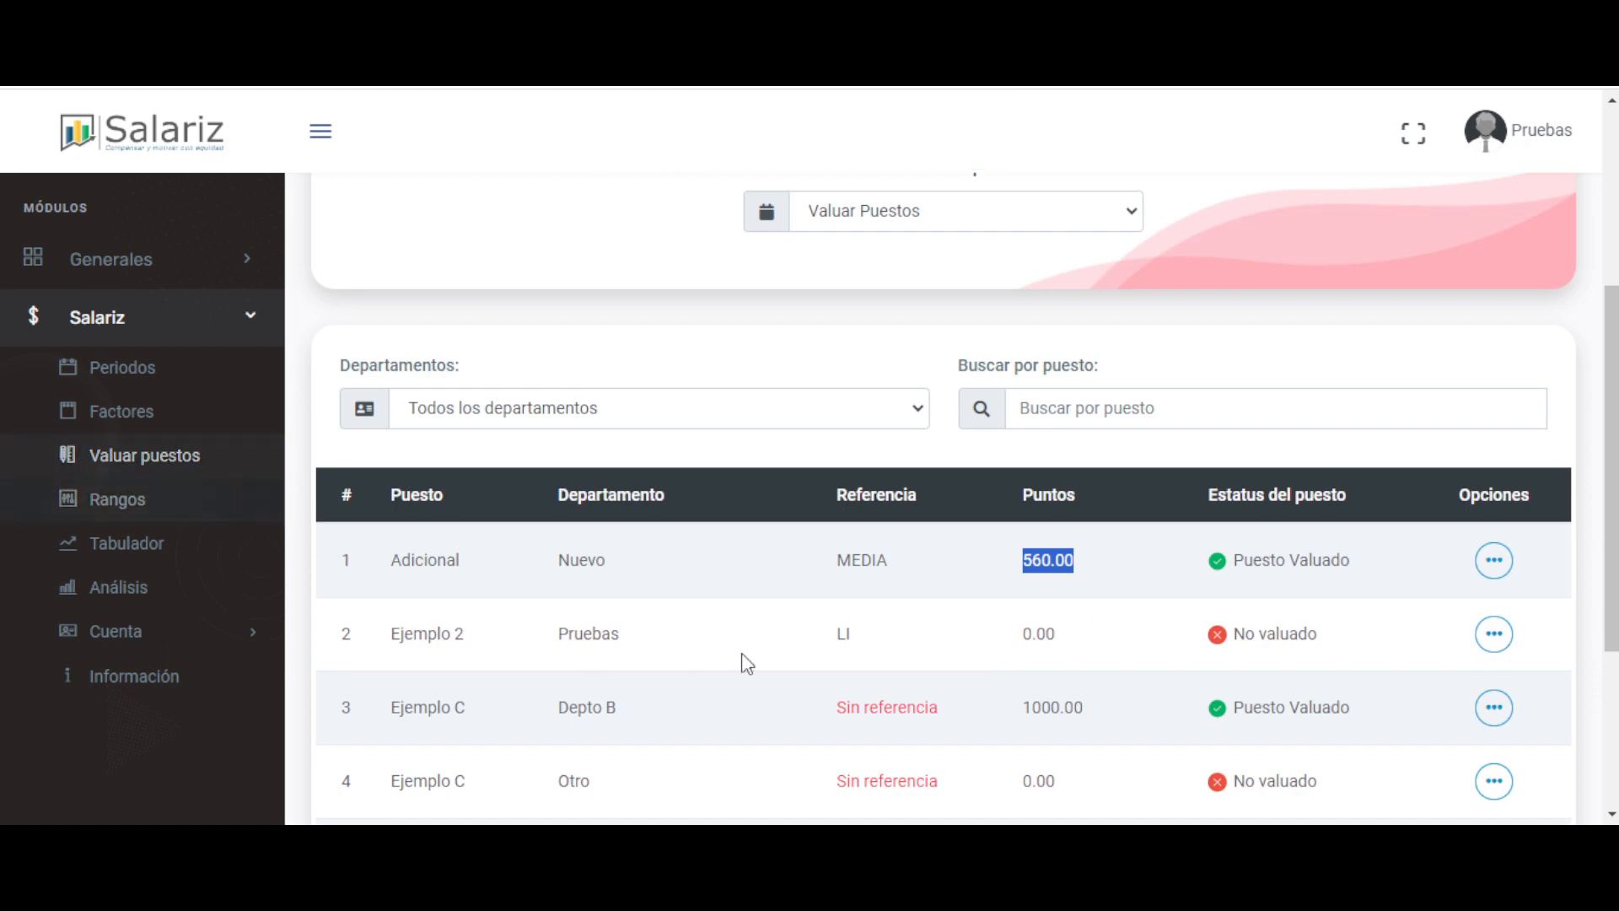
{"action": "scroll", "coordinate": [745, 662], "scroll_direction": "down", "scroll_amount": 5}
{"action": "scroll", "coordinate": [740, 661], "scroll_direction": "down", "scroll_amount": 5}
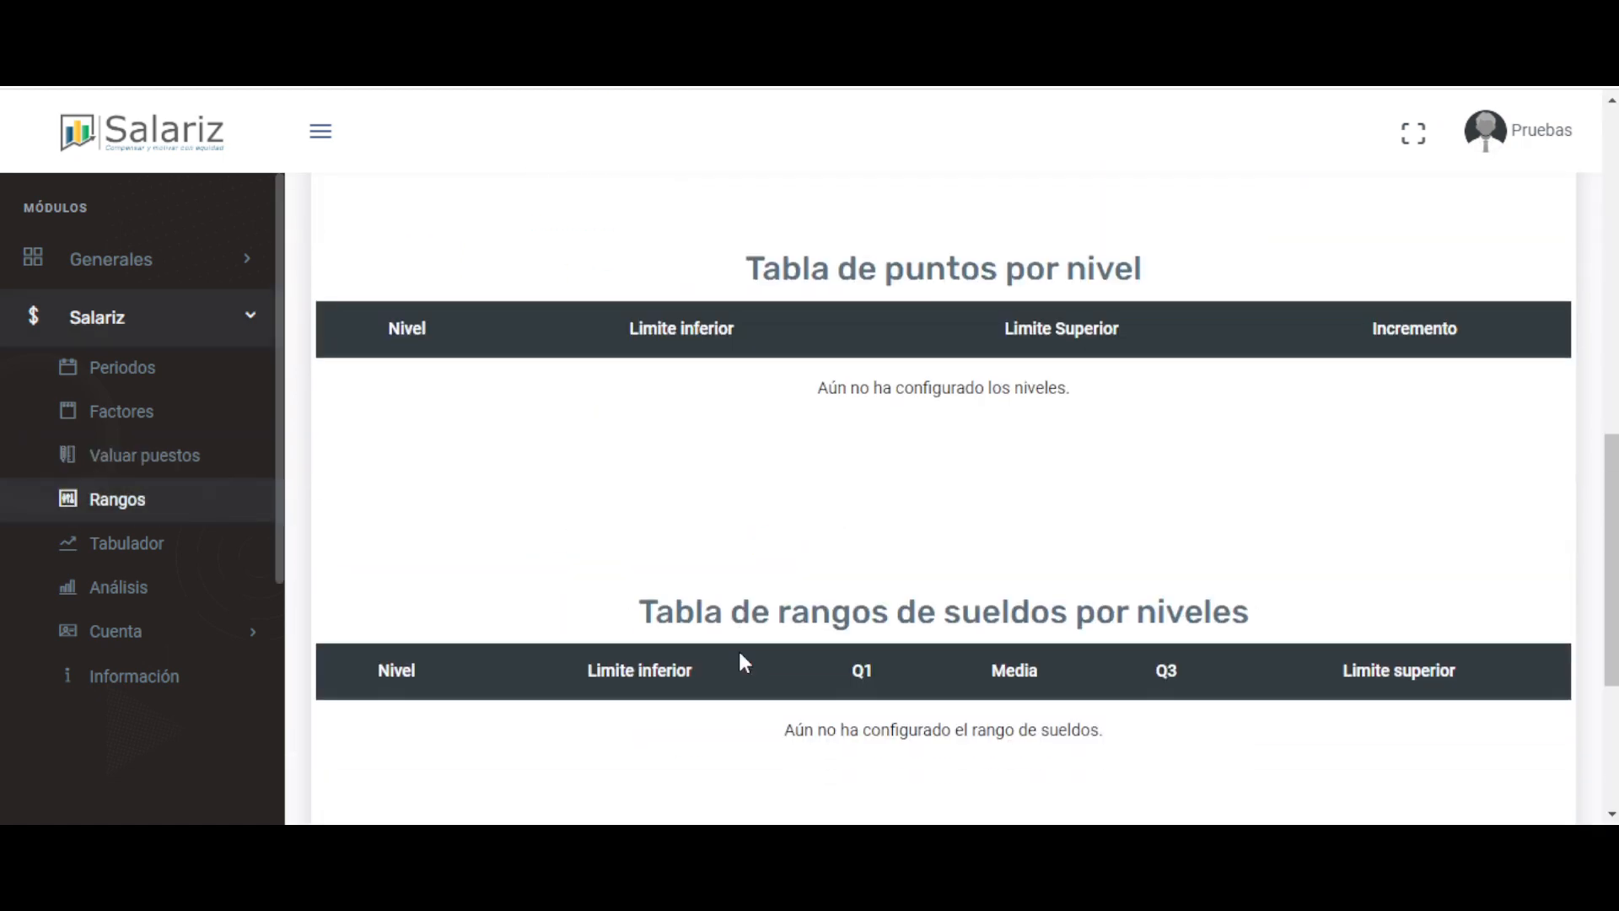
{"action": "scroll", "coordinate": [740, 661], "scroll_direction": "up", "scroll_amount": 8}
{"action": "scroll", "coordinate": [898, 394], "scroll_direction": "up", "scroll_amount": 3}
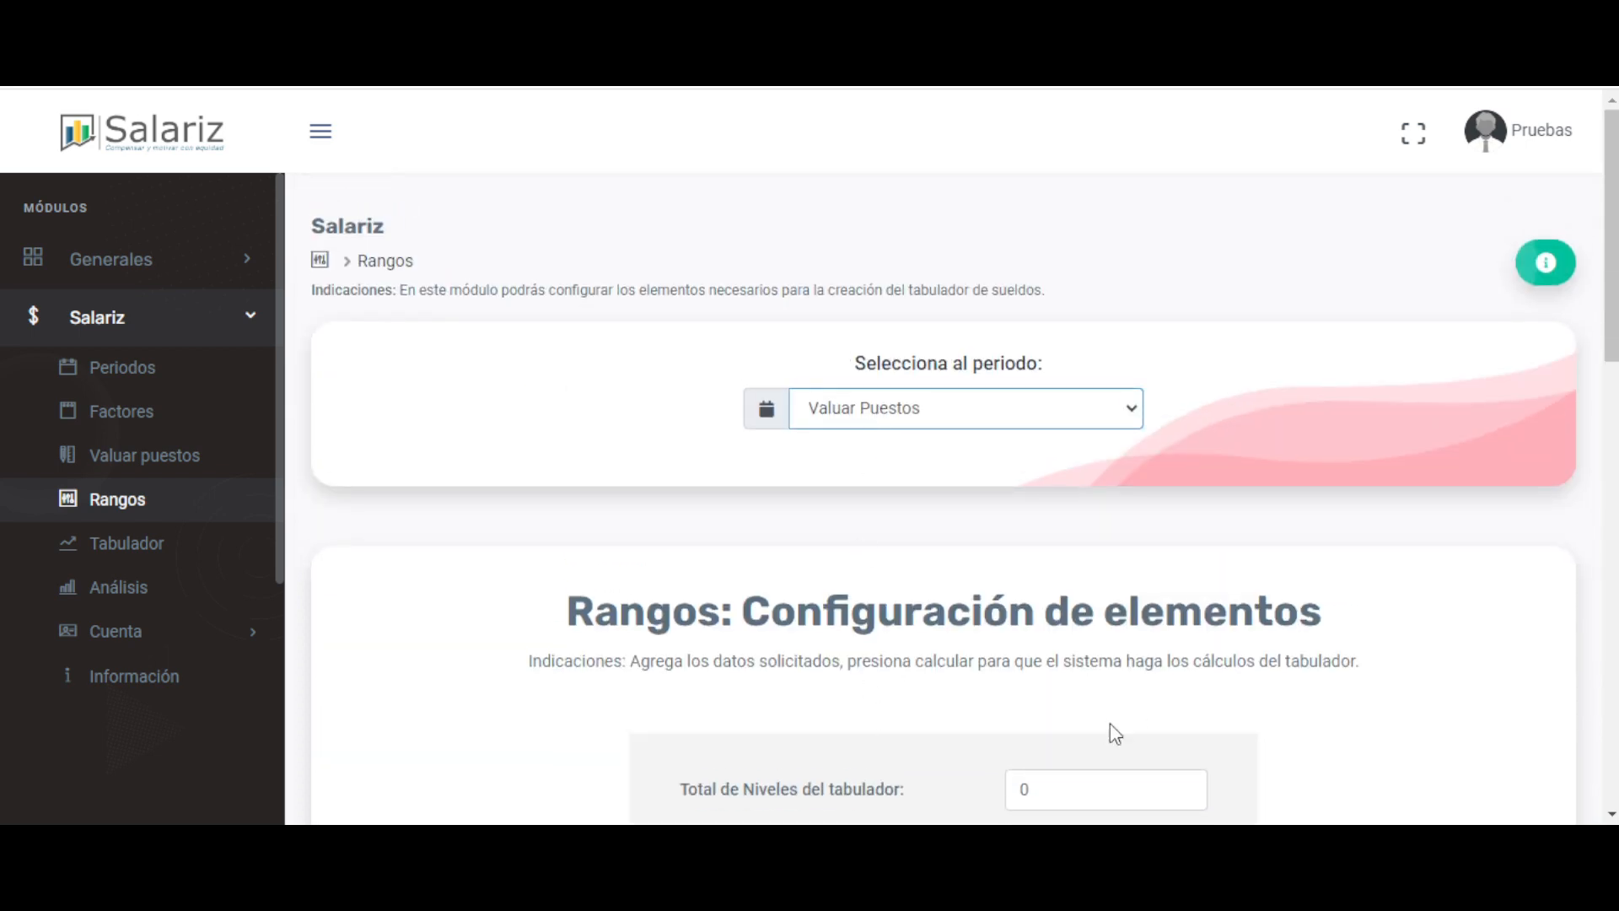
- Examine the level and monthly salary fields in Rangos and select another period whose ranges are already configured
{"action": "left_click", "coordinate": [1298, 624]}
{"action": "scroll", "coordinate": [958, 594], "scroll_direction": "down", "scroll_amount": 7}
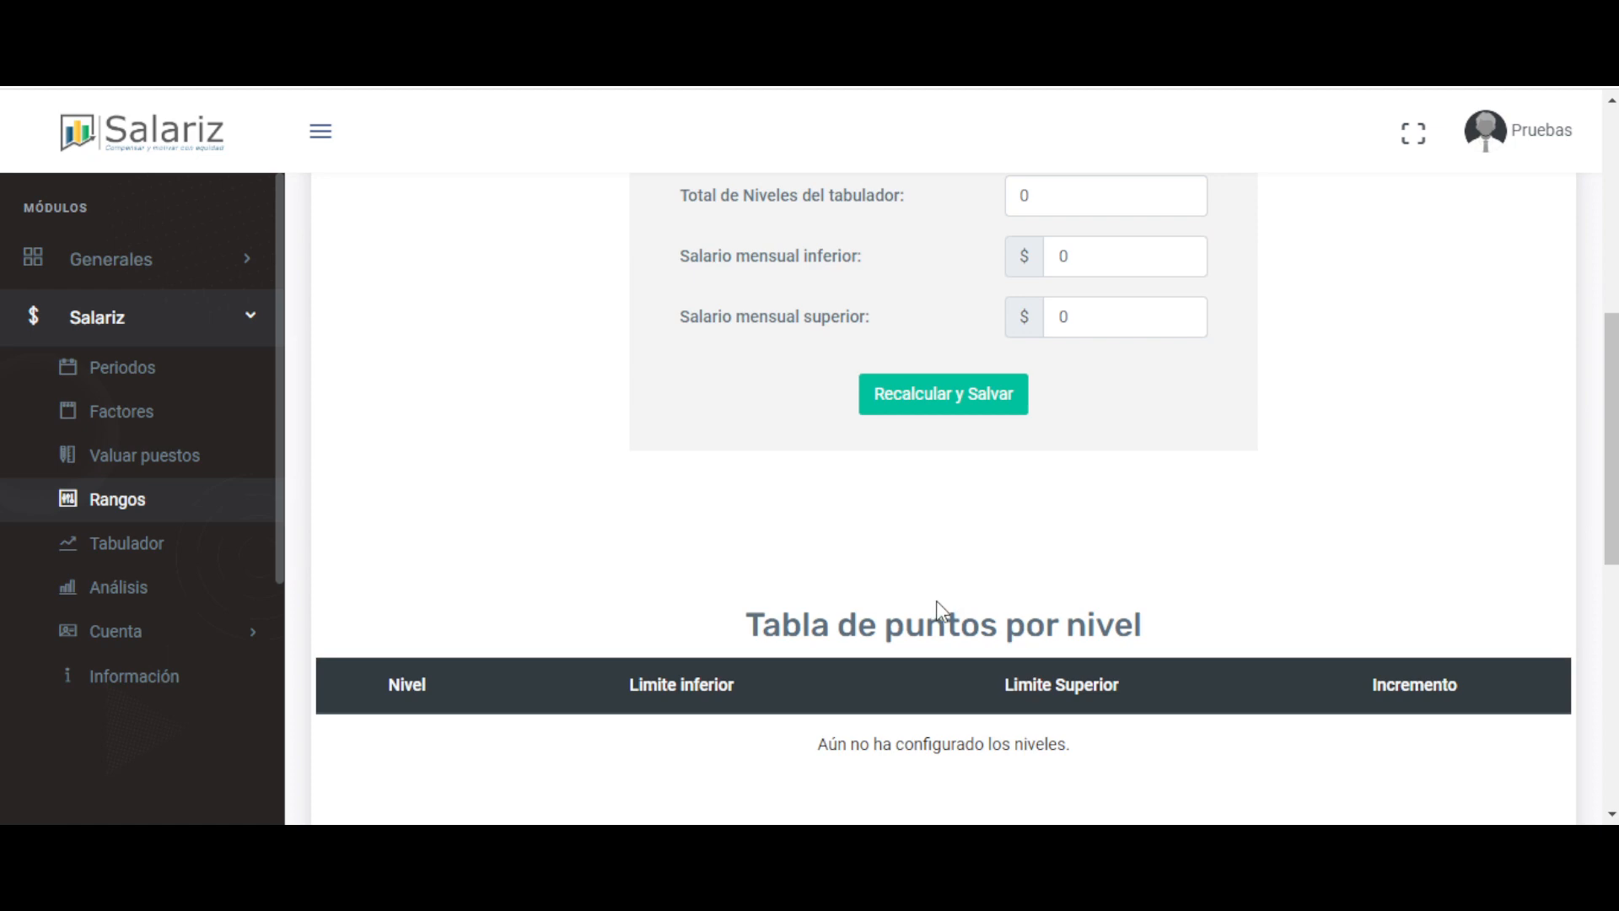
{"action": "scroll", "coordinate": [936, 600], "scroll_direction": "up", "scroll_amount": 5}
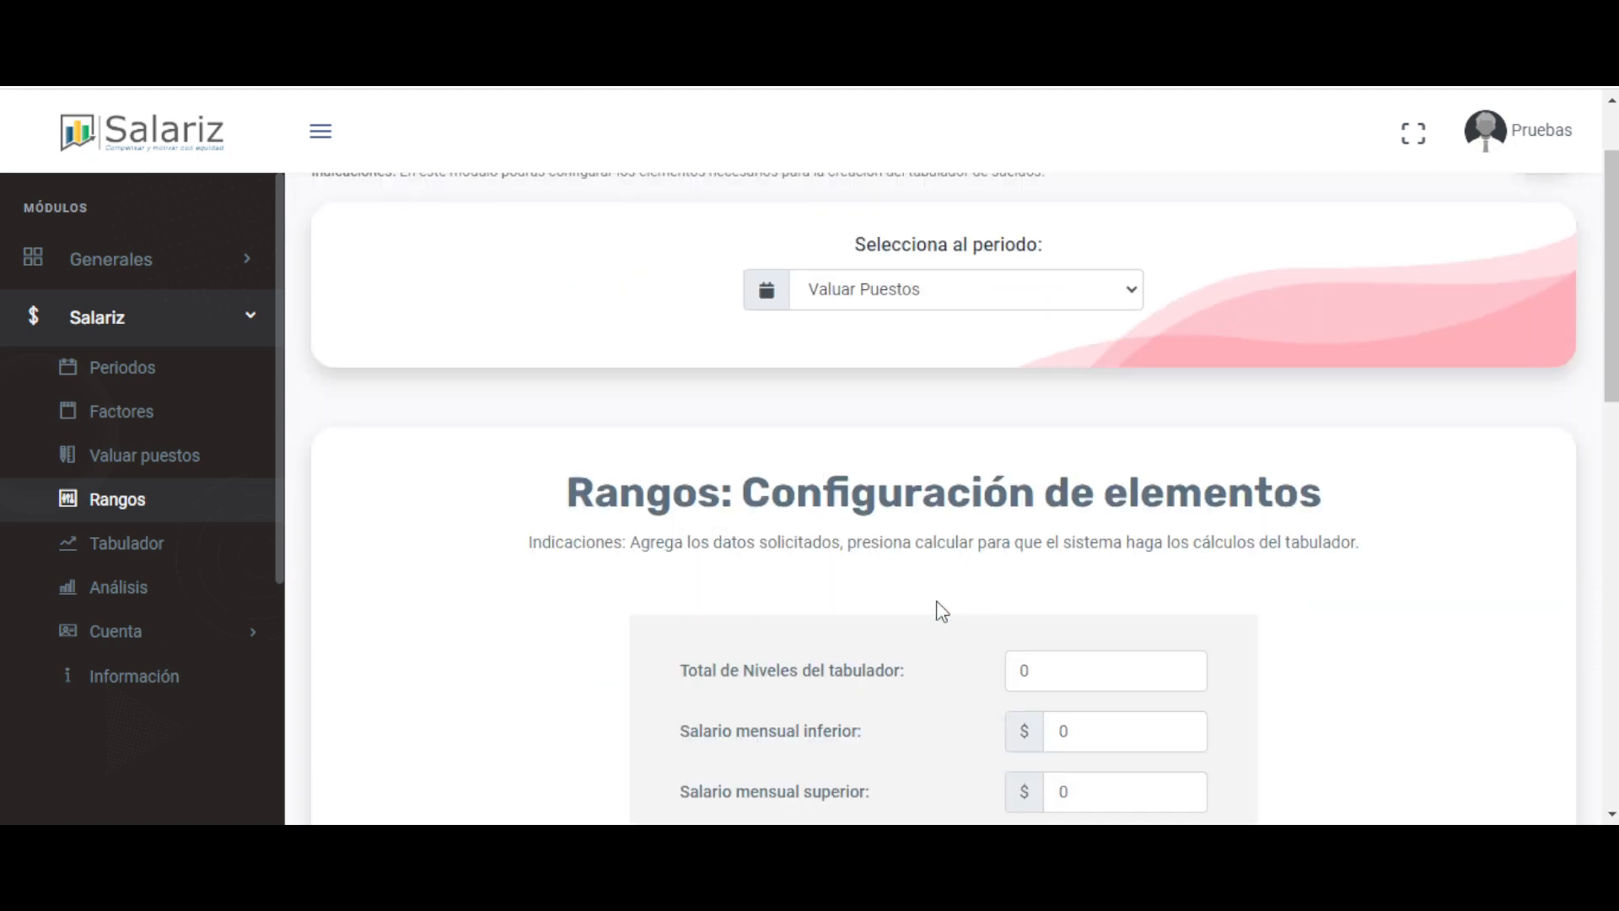
{"action": "left_click", "coordinate": [902, 415]}
{"action": "scroll", "coordinate": [1037, 554], "scroll_direction": "down", "scroll_amount": 4}
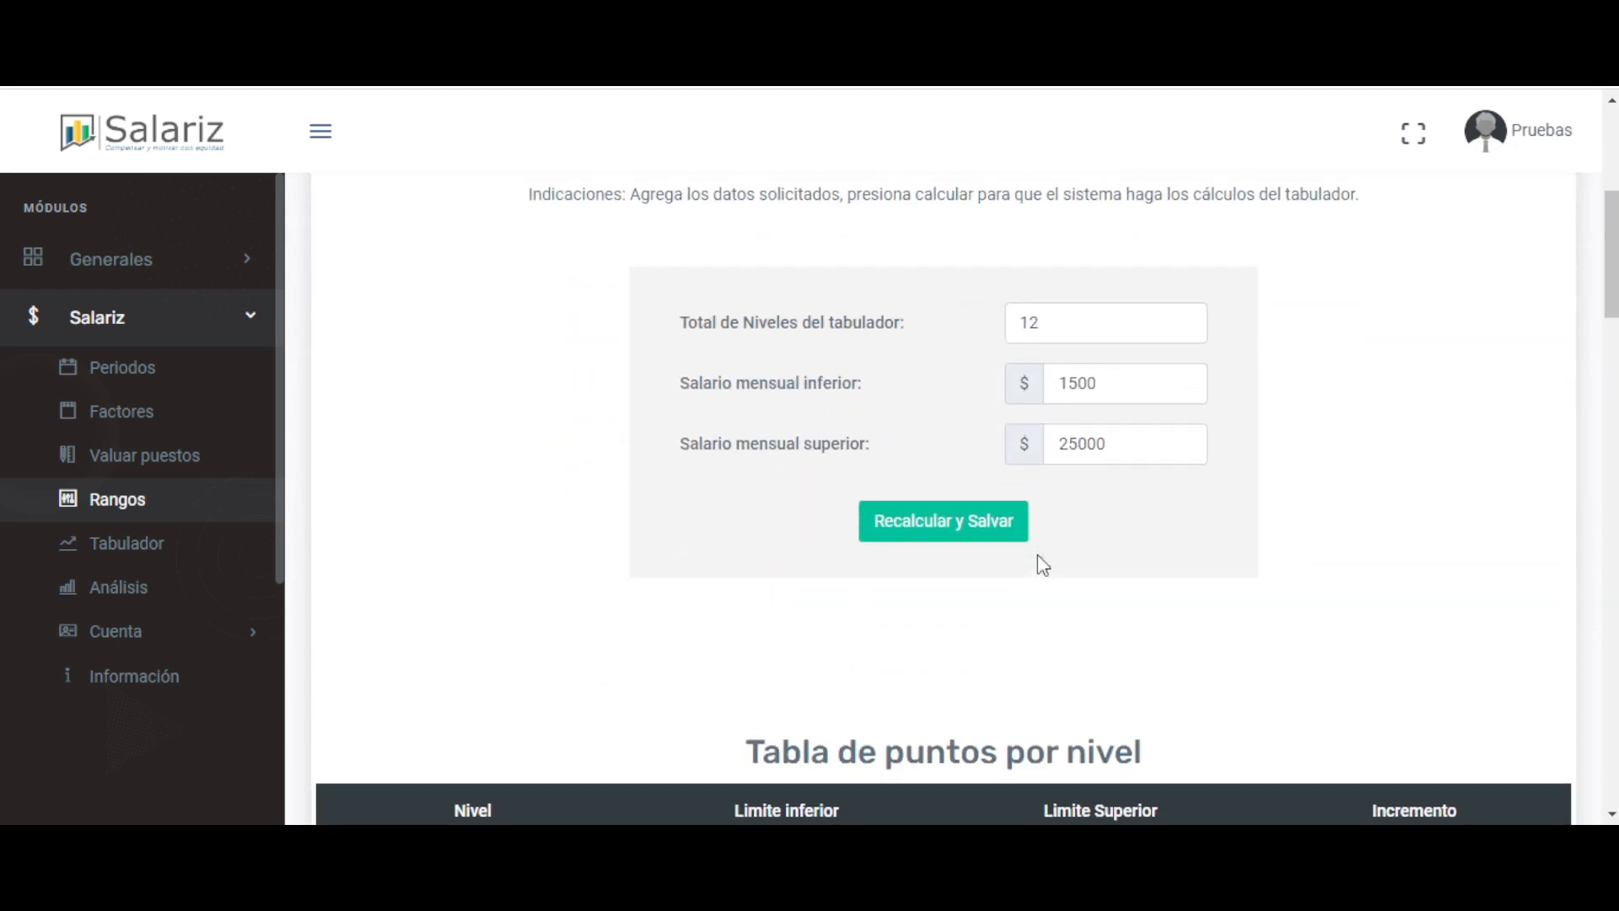
- Select the Valuar Puestos period in Rangos and look over its level settings and table of points per level
{"action": "scroll", "coordinate": [1038, 556], "scroll_direction": "up", "scroll_amount": 5}
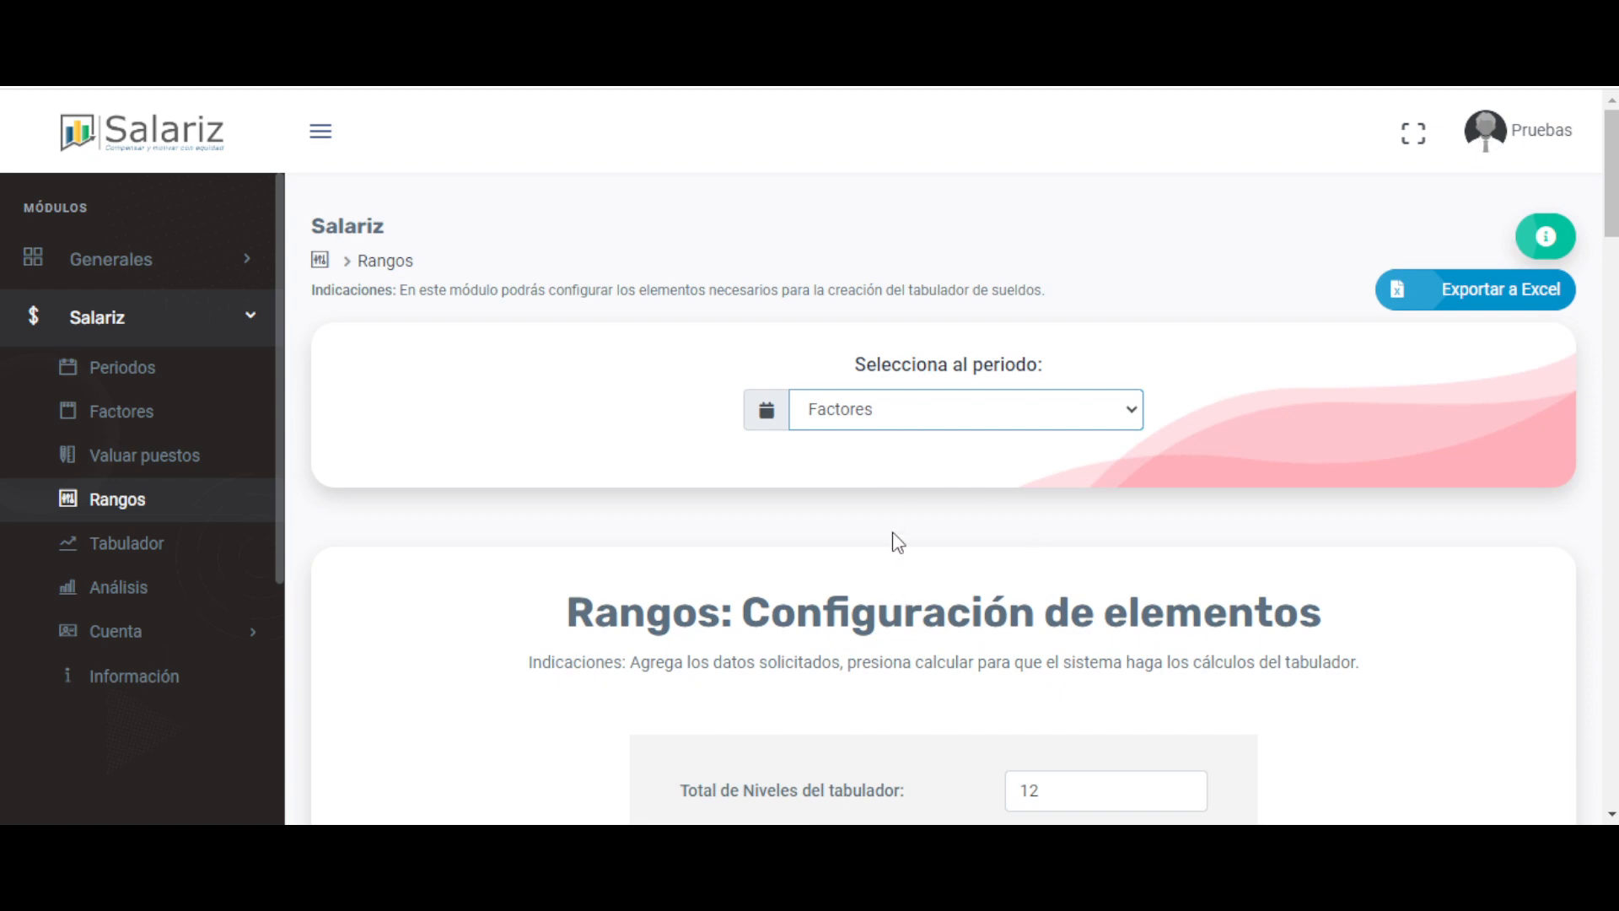
{"action": "left_click", "coordinate": [900, 624]}
{"action": "left_click", "coordinate": [946, 579]}
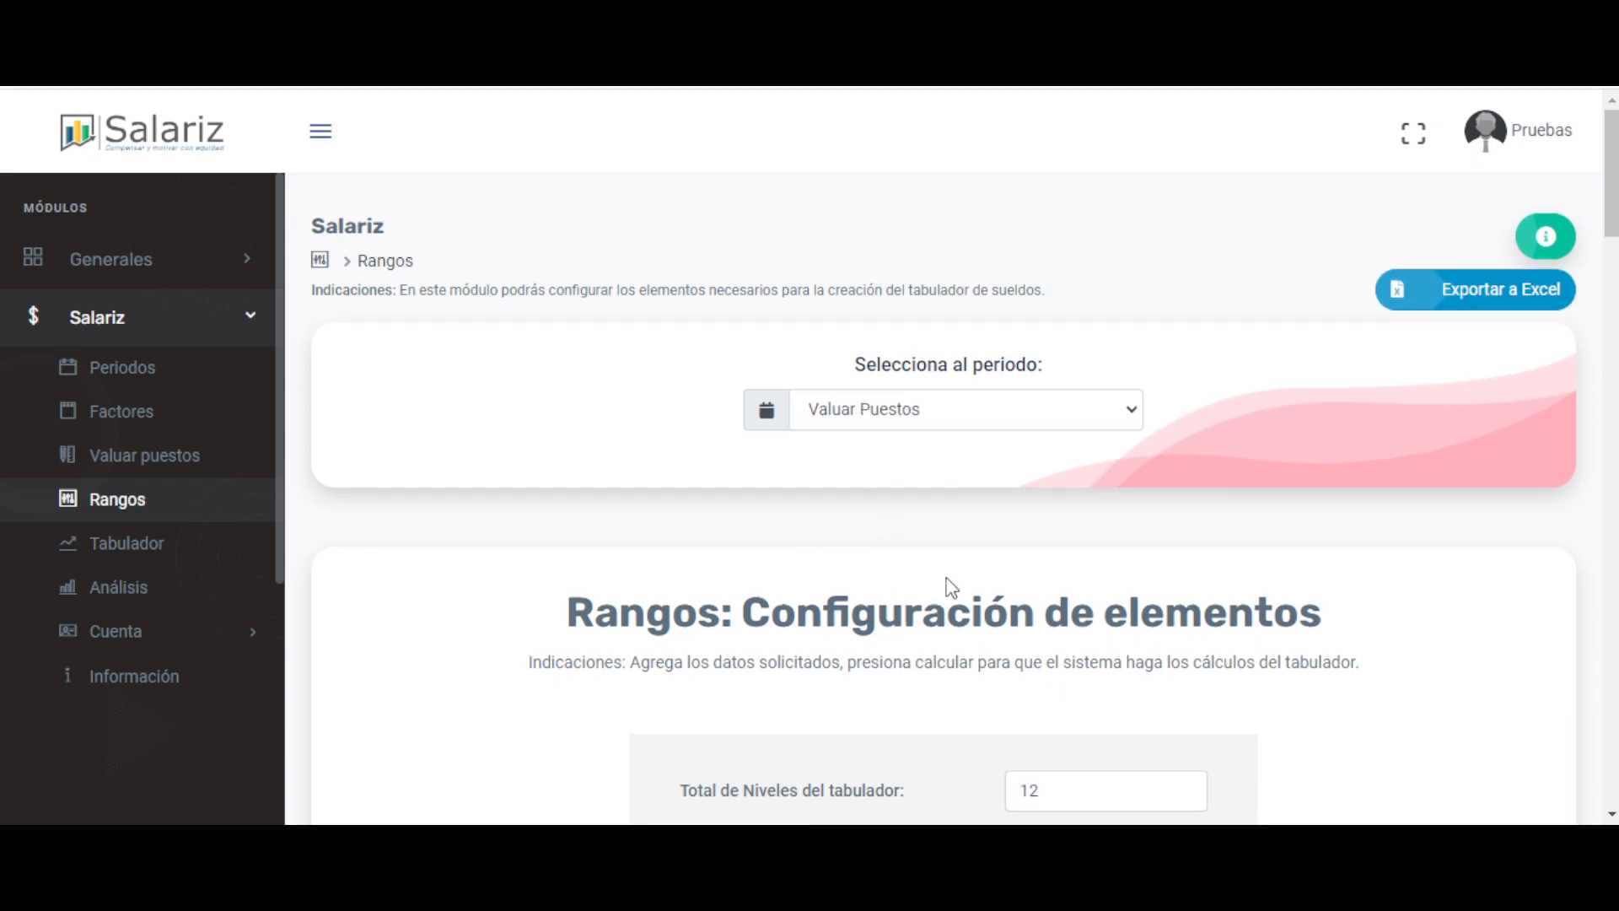
{"action": "scroll", "coordinate": [946, 579], "scroll_direction": "down", "scroll_amount": 5}
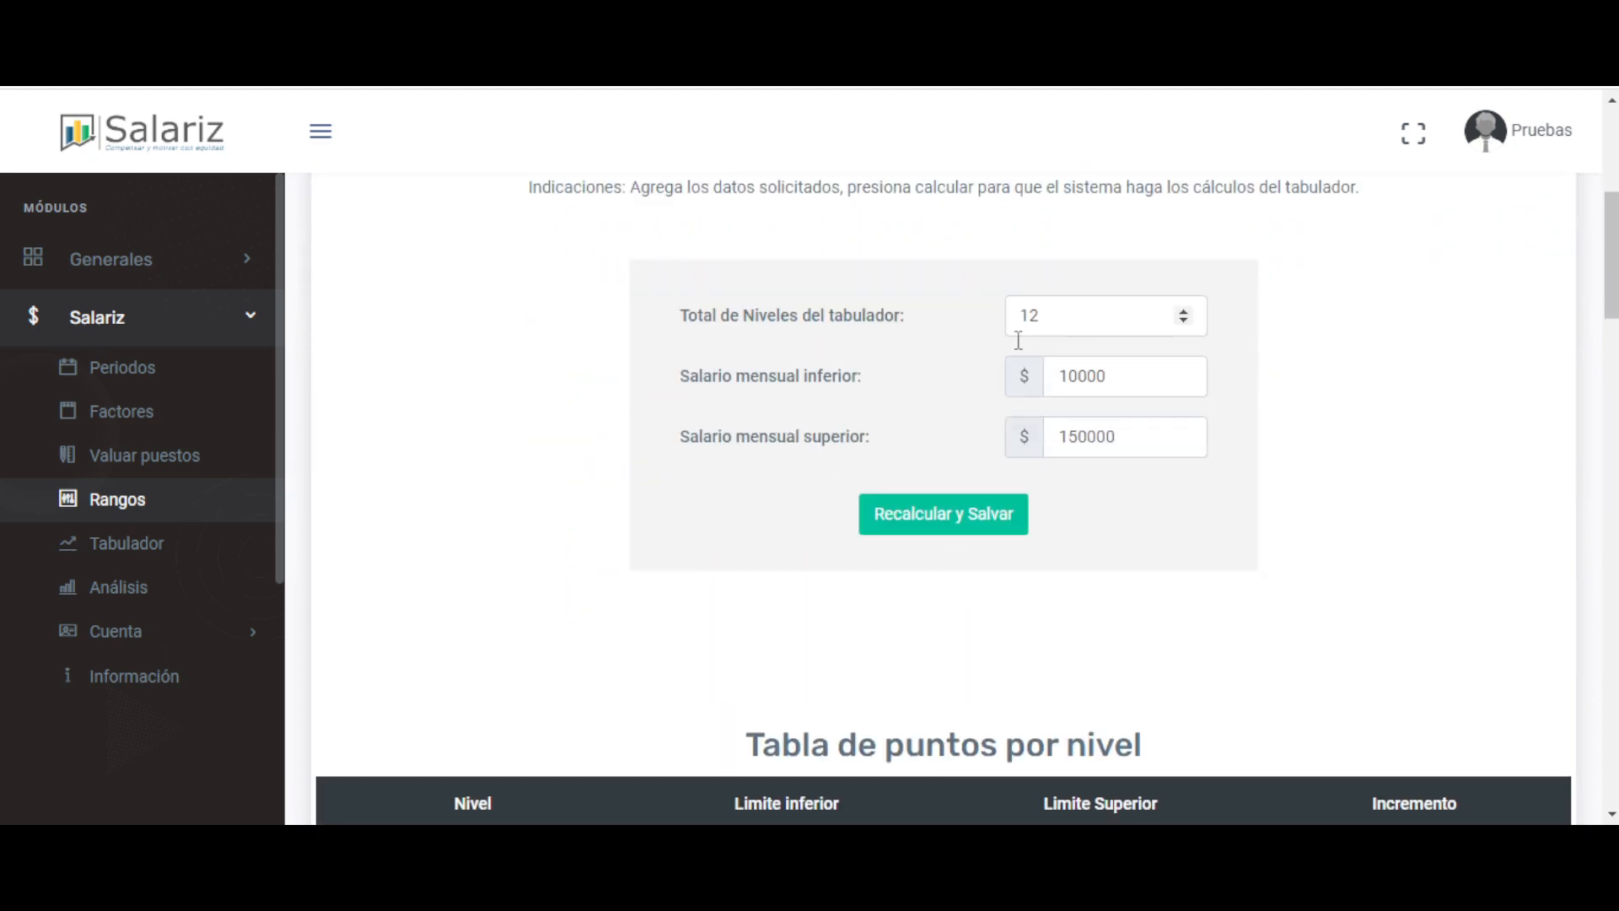
{"action": "scroll", "coordinate": [1012, 430], "scroll_direction": "down", "scroll_amount": 7}
{"action": "scroll", "coordinate": [987, 467], "scroll_direction": "down", "scroll_amount": 3}
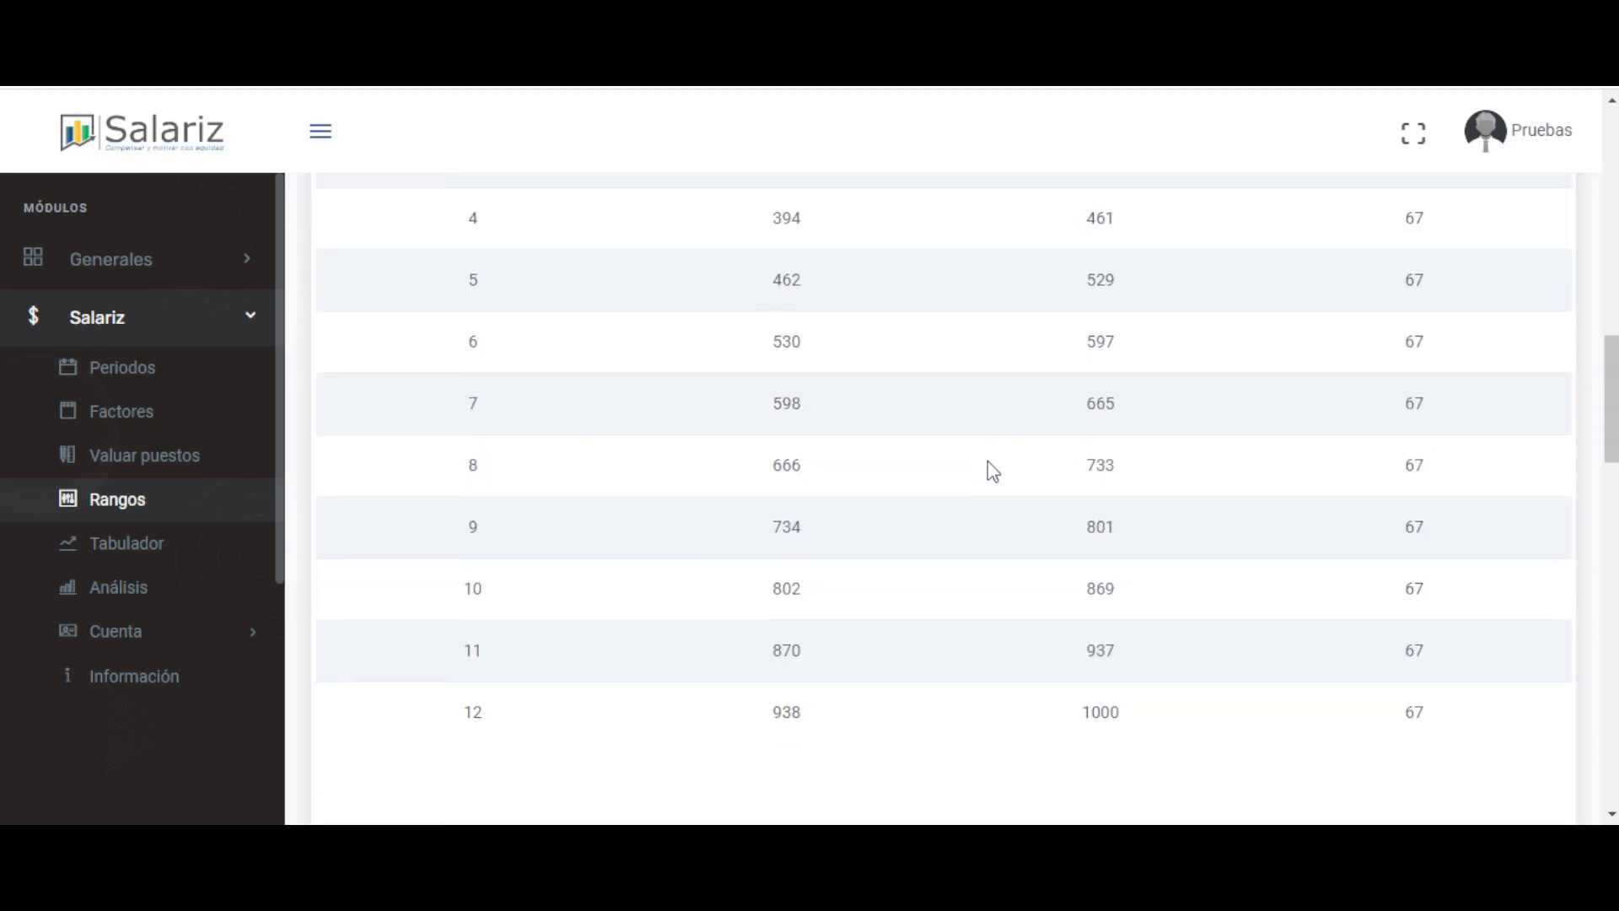
{"action": "scroll", "coordinate": [919, 527], "scroll_direction": "up", "scroll_amount": 1}
{"action": "scroll", "coordinate": [916, 527], "scroll_direction": "down", "scroll_amount": 2}
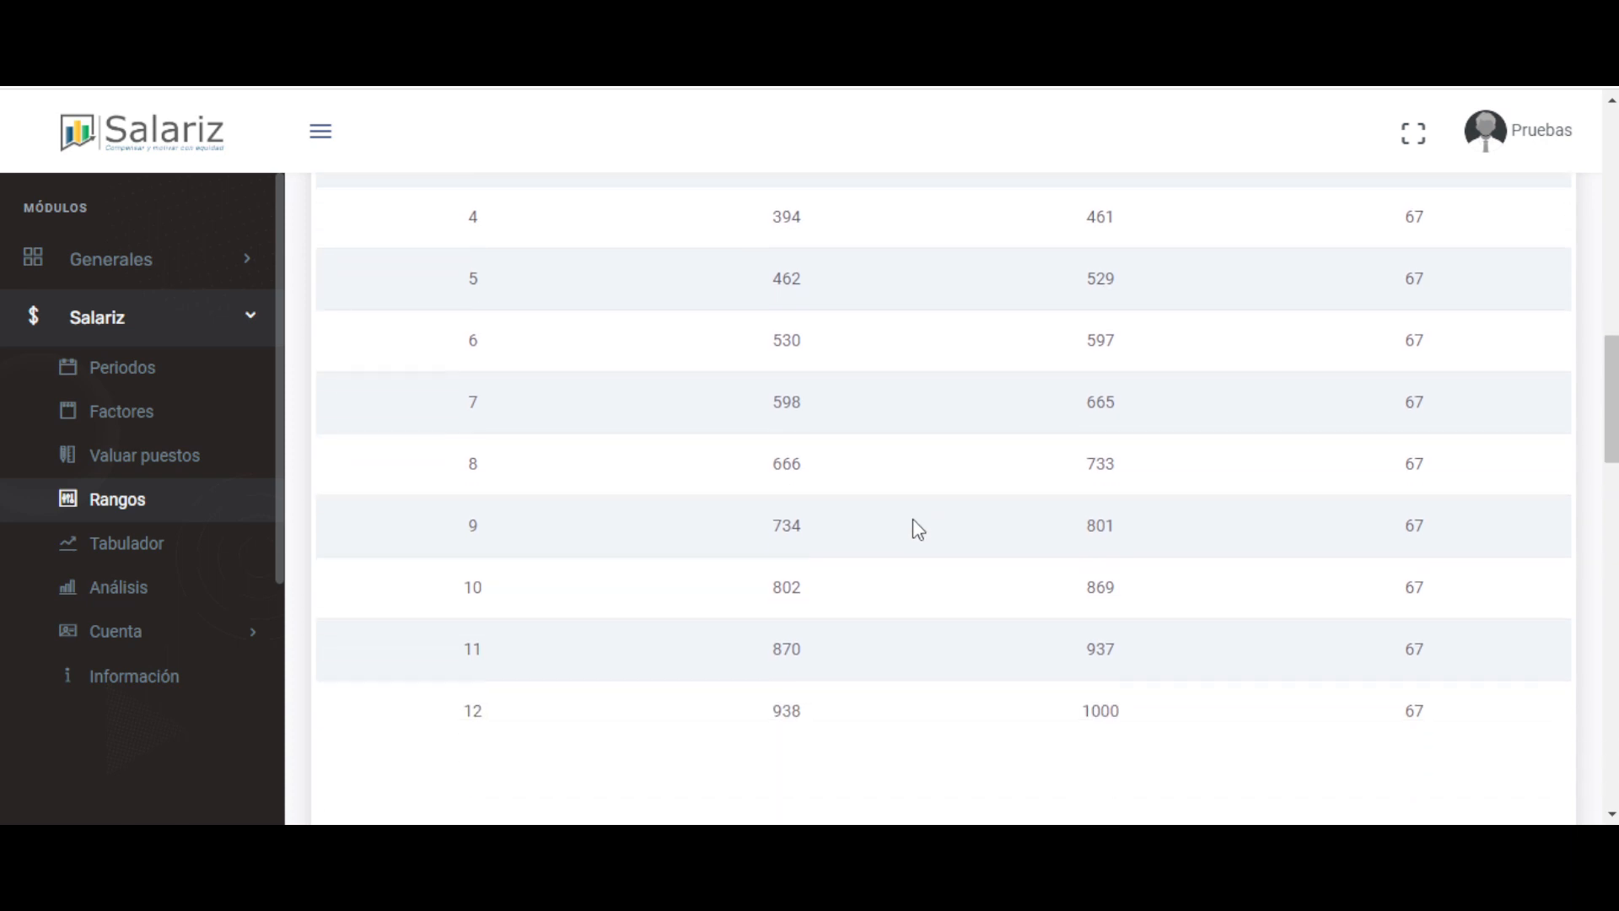
{"action": "scroll", "coordinate": [912, 528], "scroll_direction": "up", "scroll_amount": 5}
{"action": "left_click_drag", "start_coordinate": [734, 390], "coordinate": [1315, 347]}
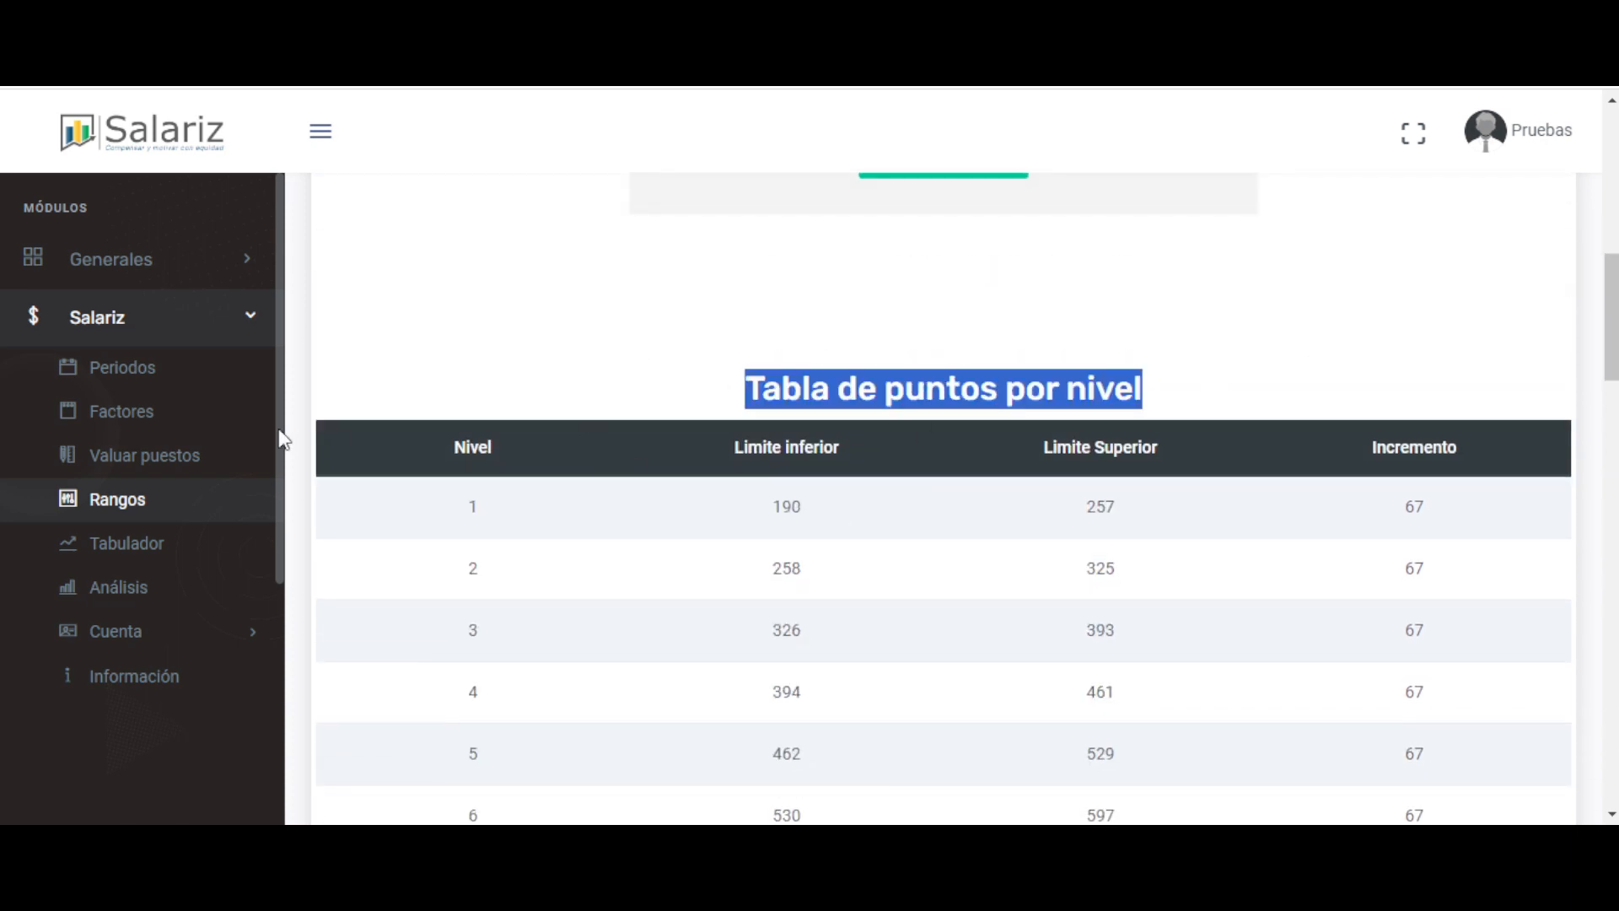
- Open the Valuar puestos module and check the points of the Adicional position
{"action": "left_click", "coordinate": [155, 458]}
{"action": "scroll", "coordinate": [618, 492], "scroll_direction": "down", "scroll_amount": 2}
{"action": "scroll", "coordinate": [618, 491], "scroll_direction": "down", "scroll_amount": 4}
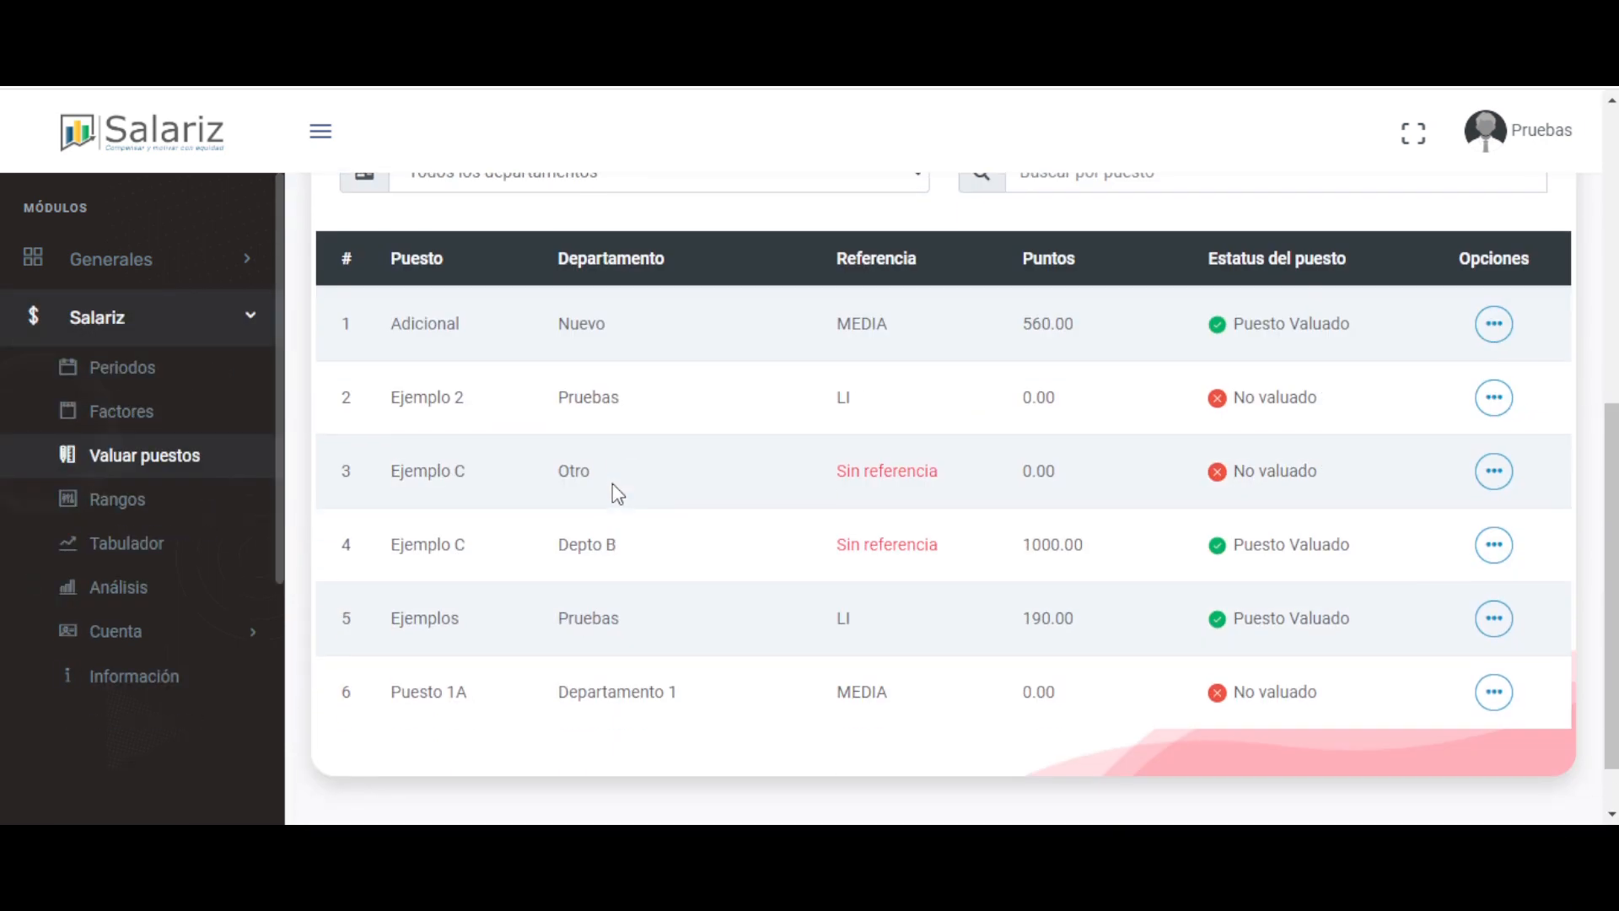
{"action": "left_click_drag", "start_coordinate": [402, 323], "coordinate": [533, 314]}
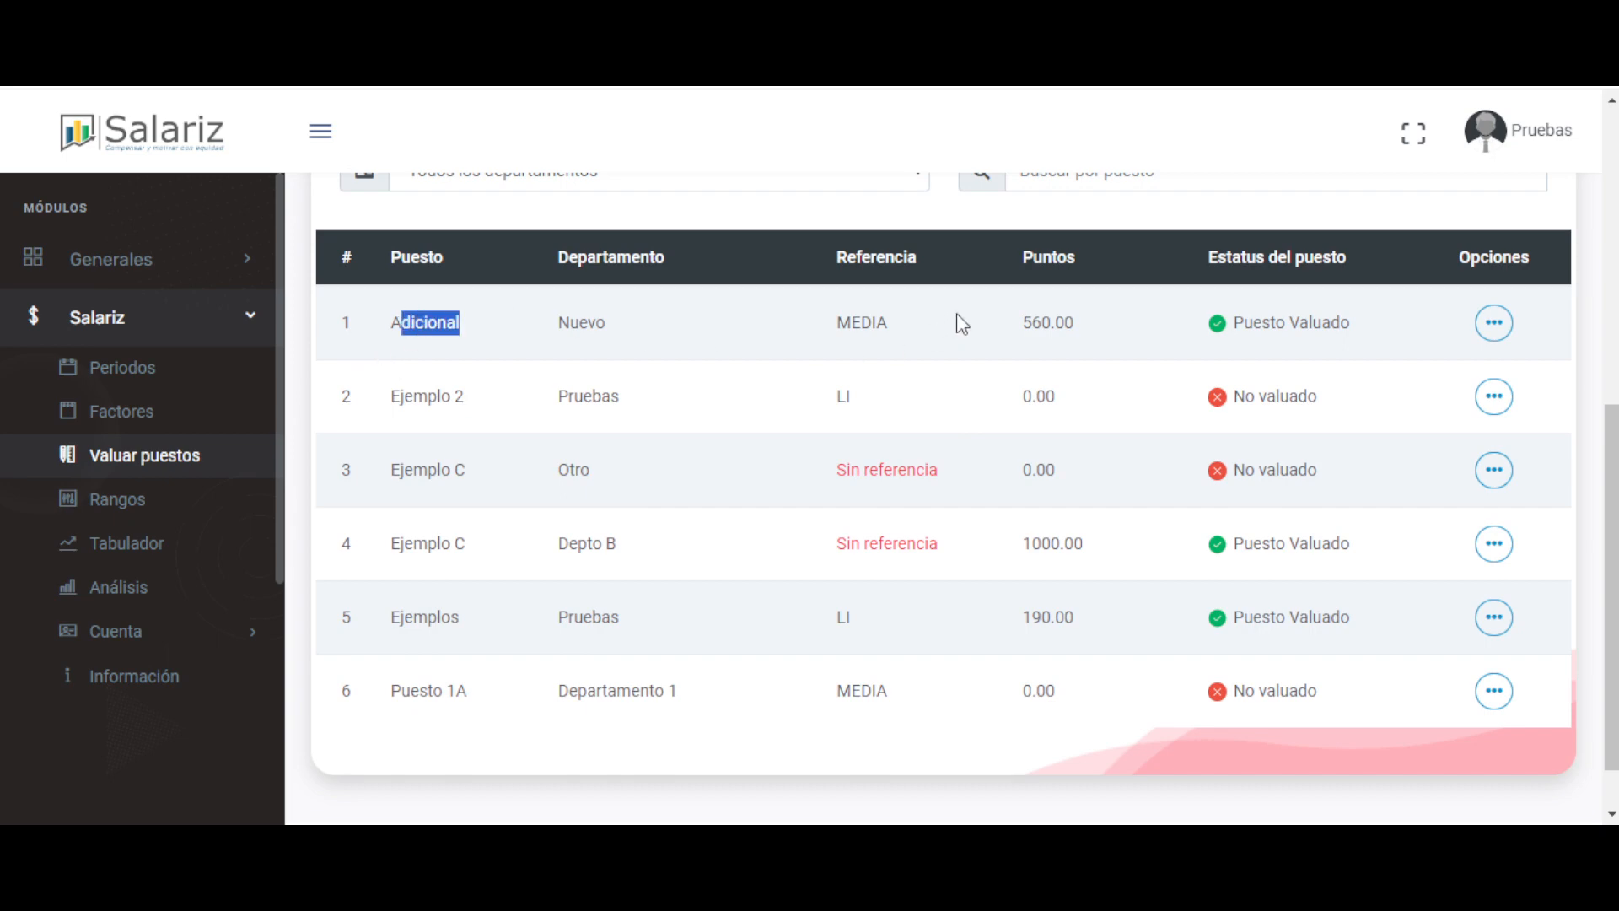
{"action": "left_click_drag", "start_coordinate": [1017, 322], "coordinate": [1115, 330]}
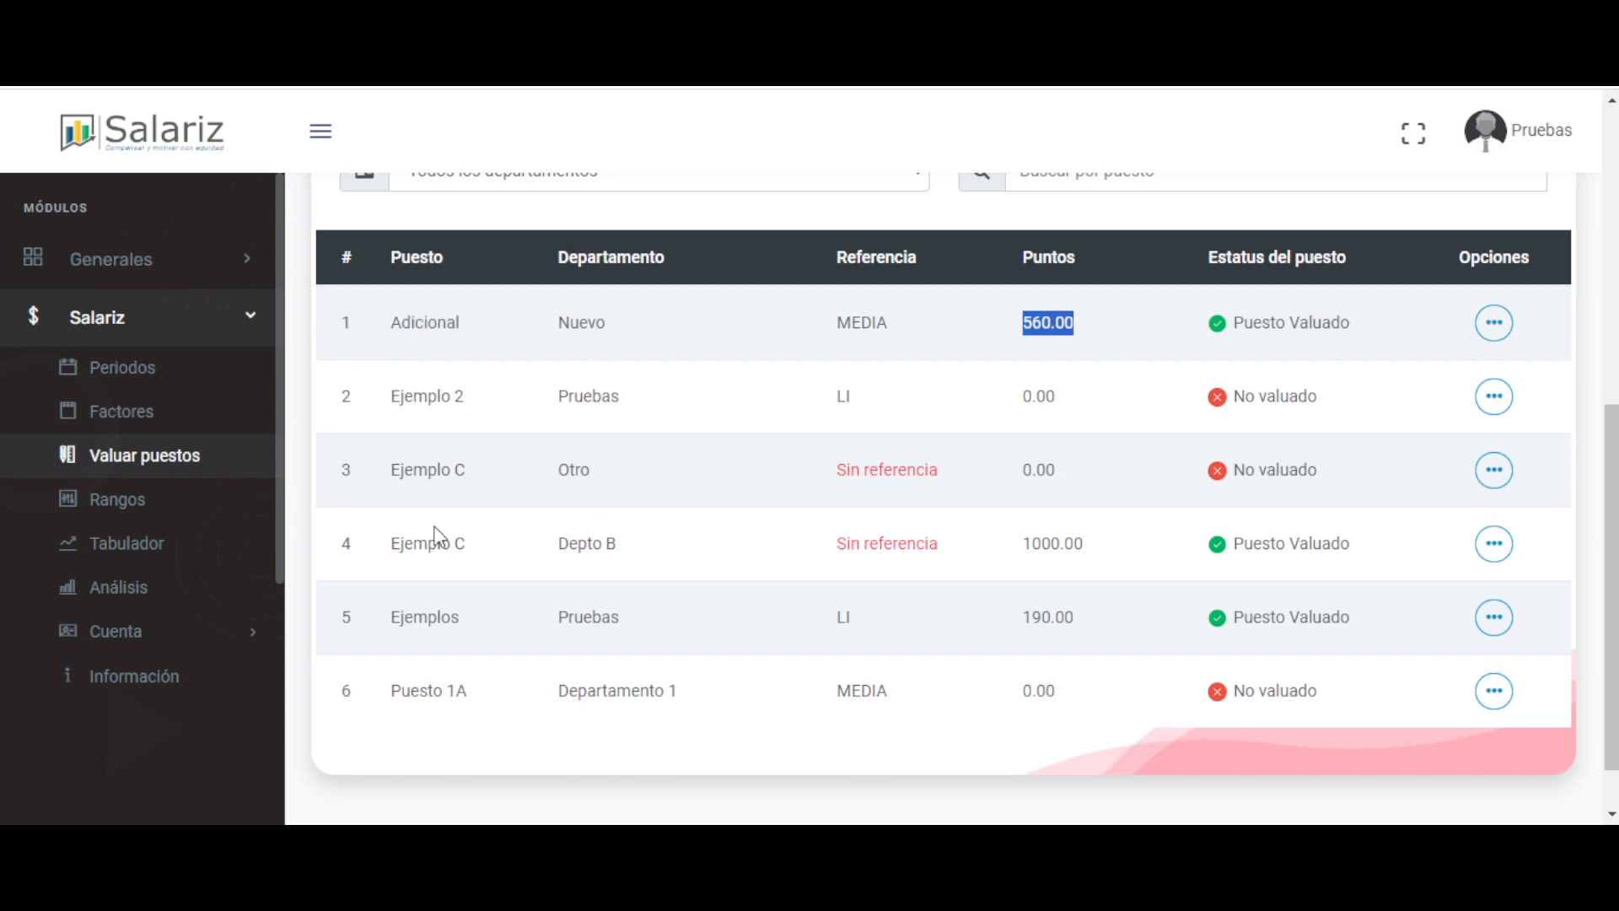
- Return to Rangos and find the level whose lower and upper point limits cover the points of Adicional
{"action": "left_click", "coordinate": [122, 503]}
{"action": "scroll", "coordinate": [659, 578], "scroll_direction": "down", "scroll_amount": 5}
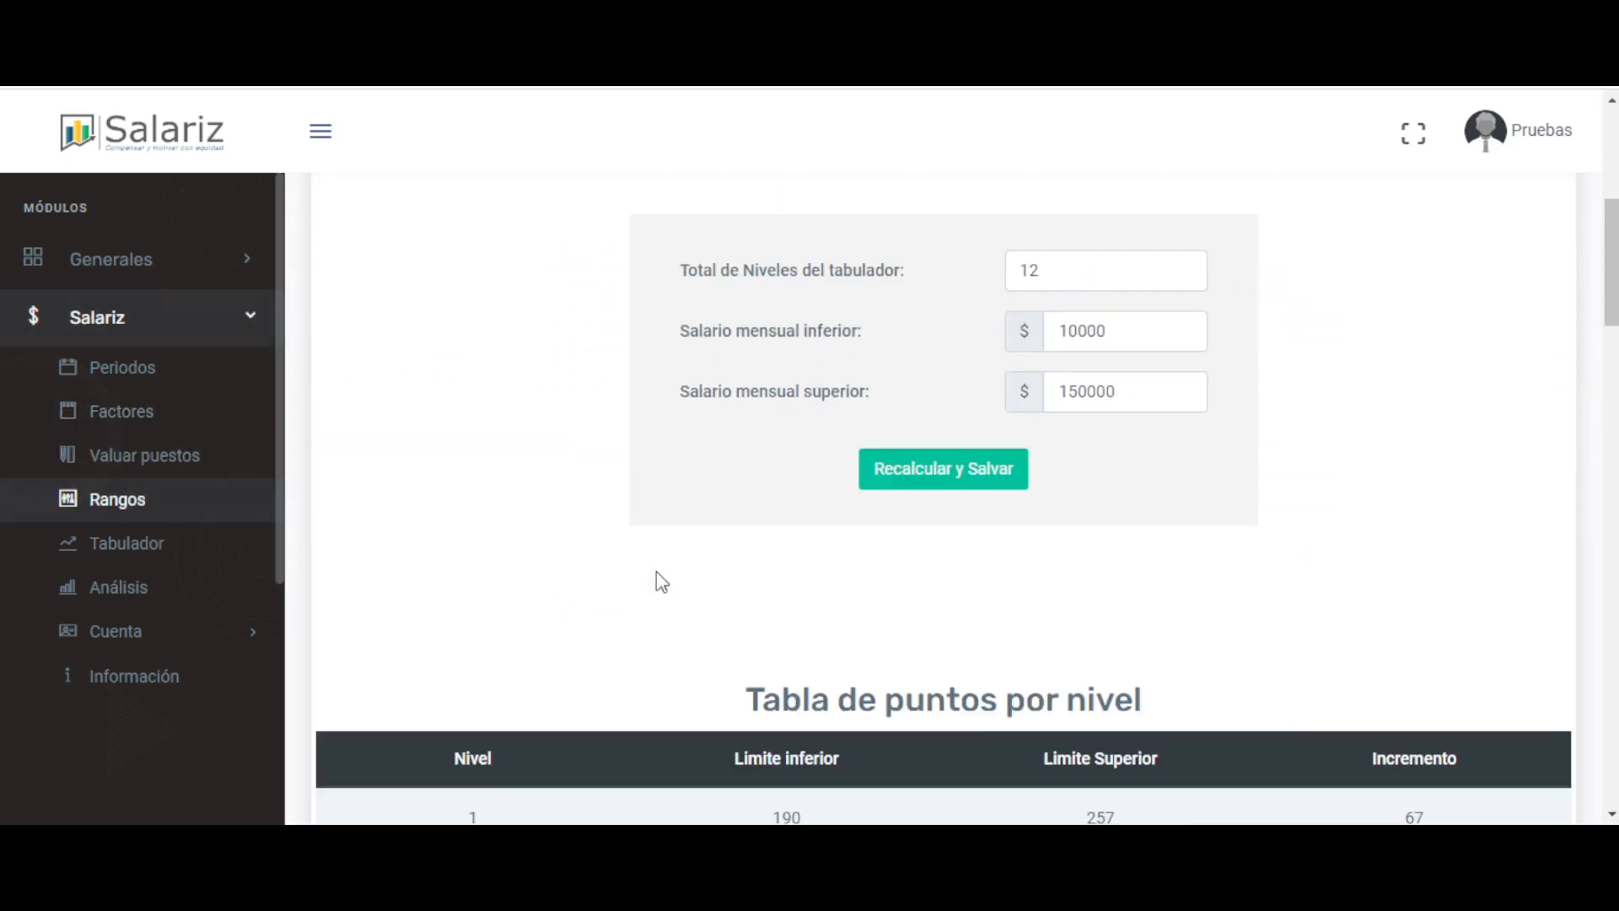
{"action": "scroll", "coordinate": [662, 582], "scroll_direction": "down", "scroll_amount": 2}
{"action": "left_click_drag", "start_coordinate": [746, 497], "coordinate": [1163, 517]}
{"action": "scroll", "coordinate": [1167, 520], "scroll_direction": "down", "scroll_amount": 2}
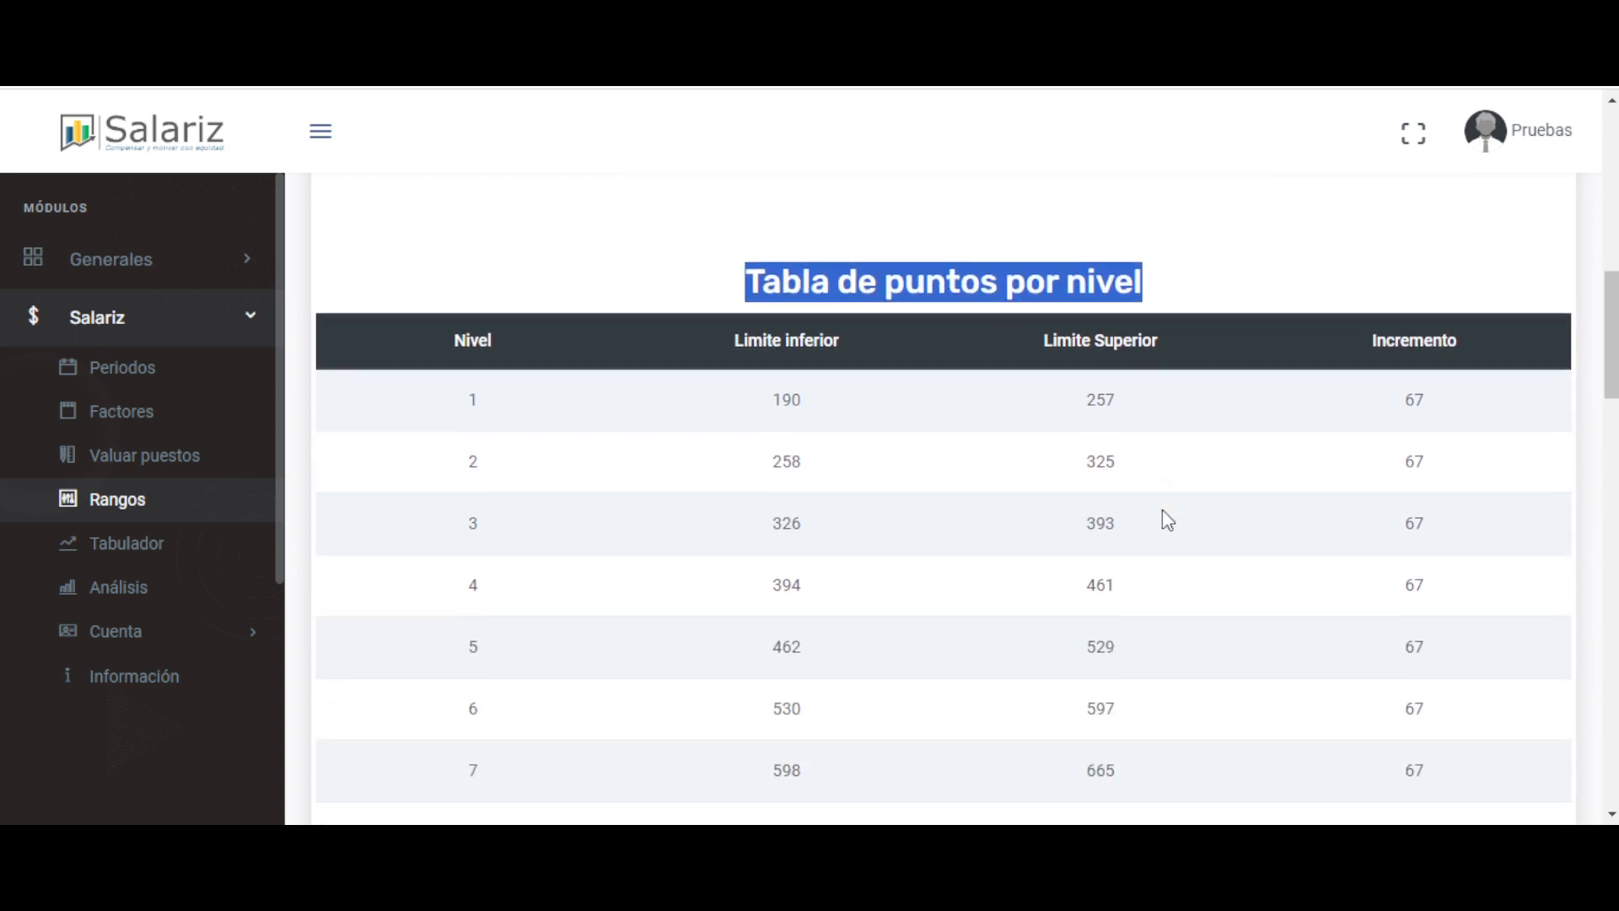
{"action": "scroll", "coordinate": [1167, 520], "scroll_direction": "down", "scroll_amount": 1}
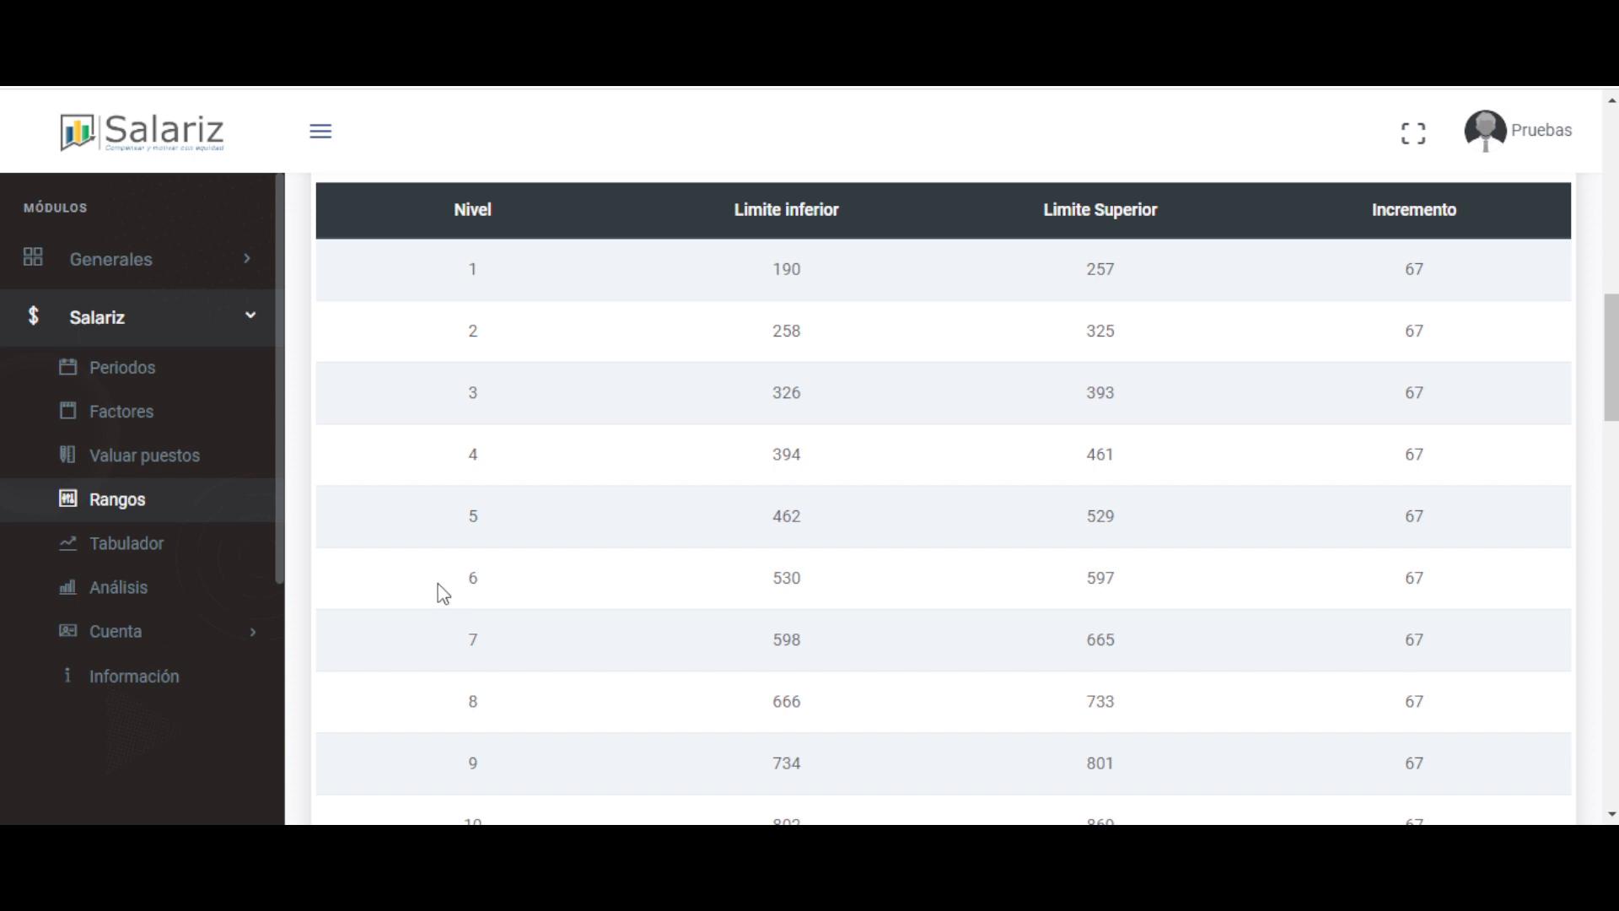
{"action": "double_click", "coordinate": [788, 580]}
{"action": "left_click", "coordinate": [1070, 581]}
{"action": "left_click_drag", "start_coordinate": [1070, 576], "coordinate": [1153, 577]}
{"action": "left_click_drag", "start_coordinate": [409, 578], "coordinate": [1178, 590]}
{"action": "left_click", "coordinate": [1202, 590]}
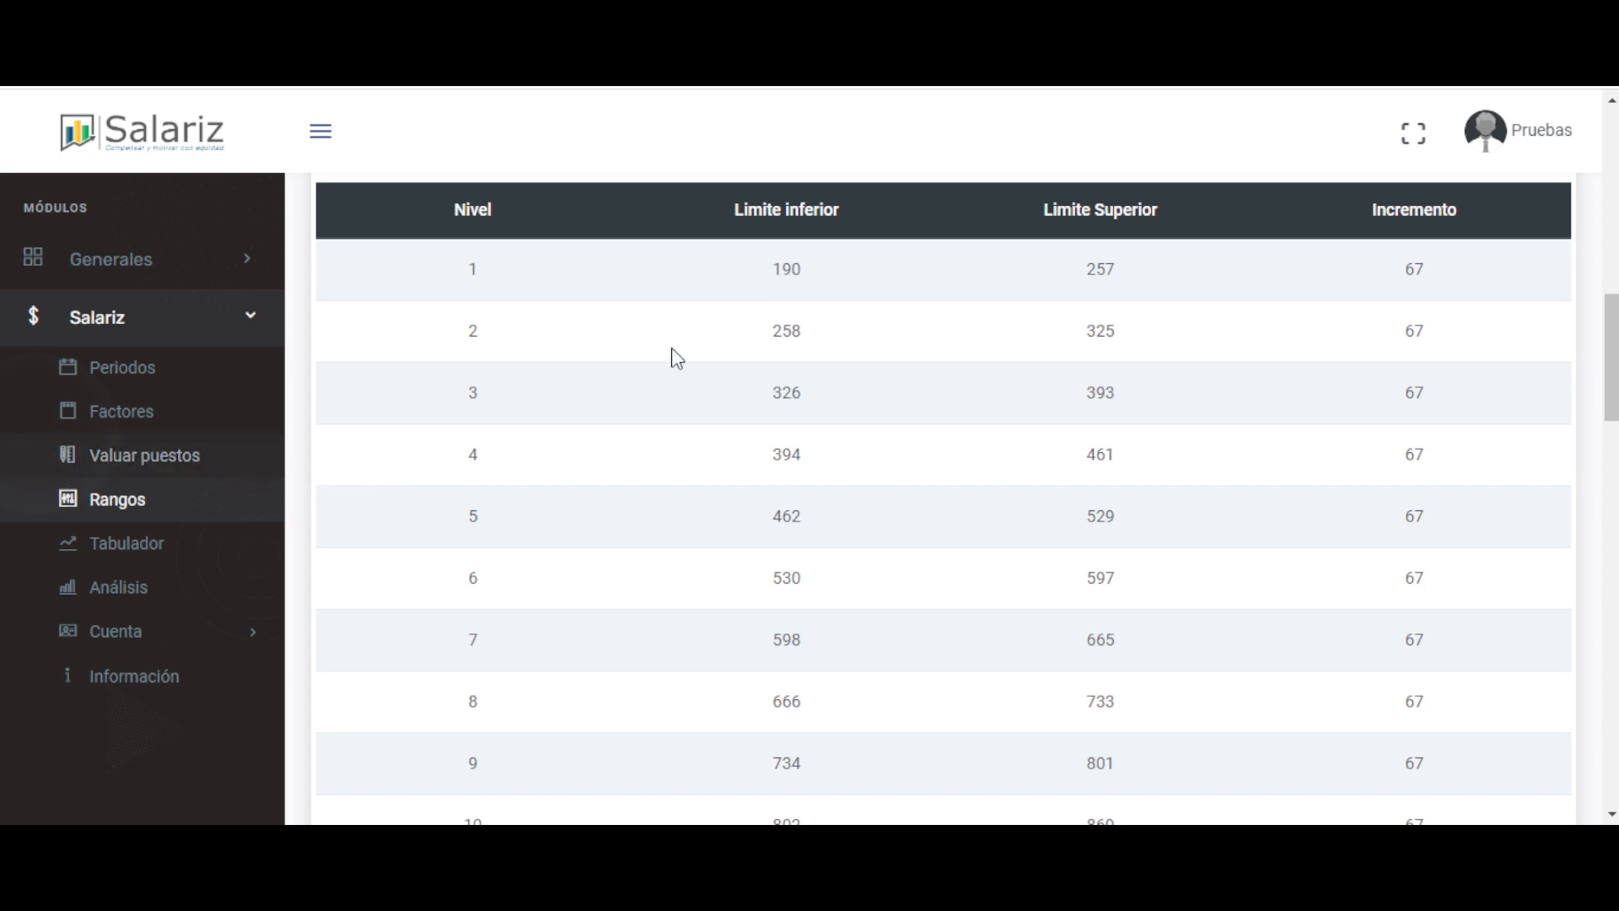
{"action": "left_click_drag", "start_coordinate": [772, 577], "coordinate": [1193, 583]}
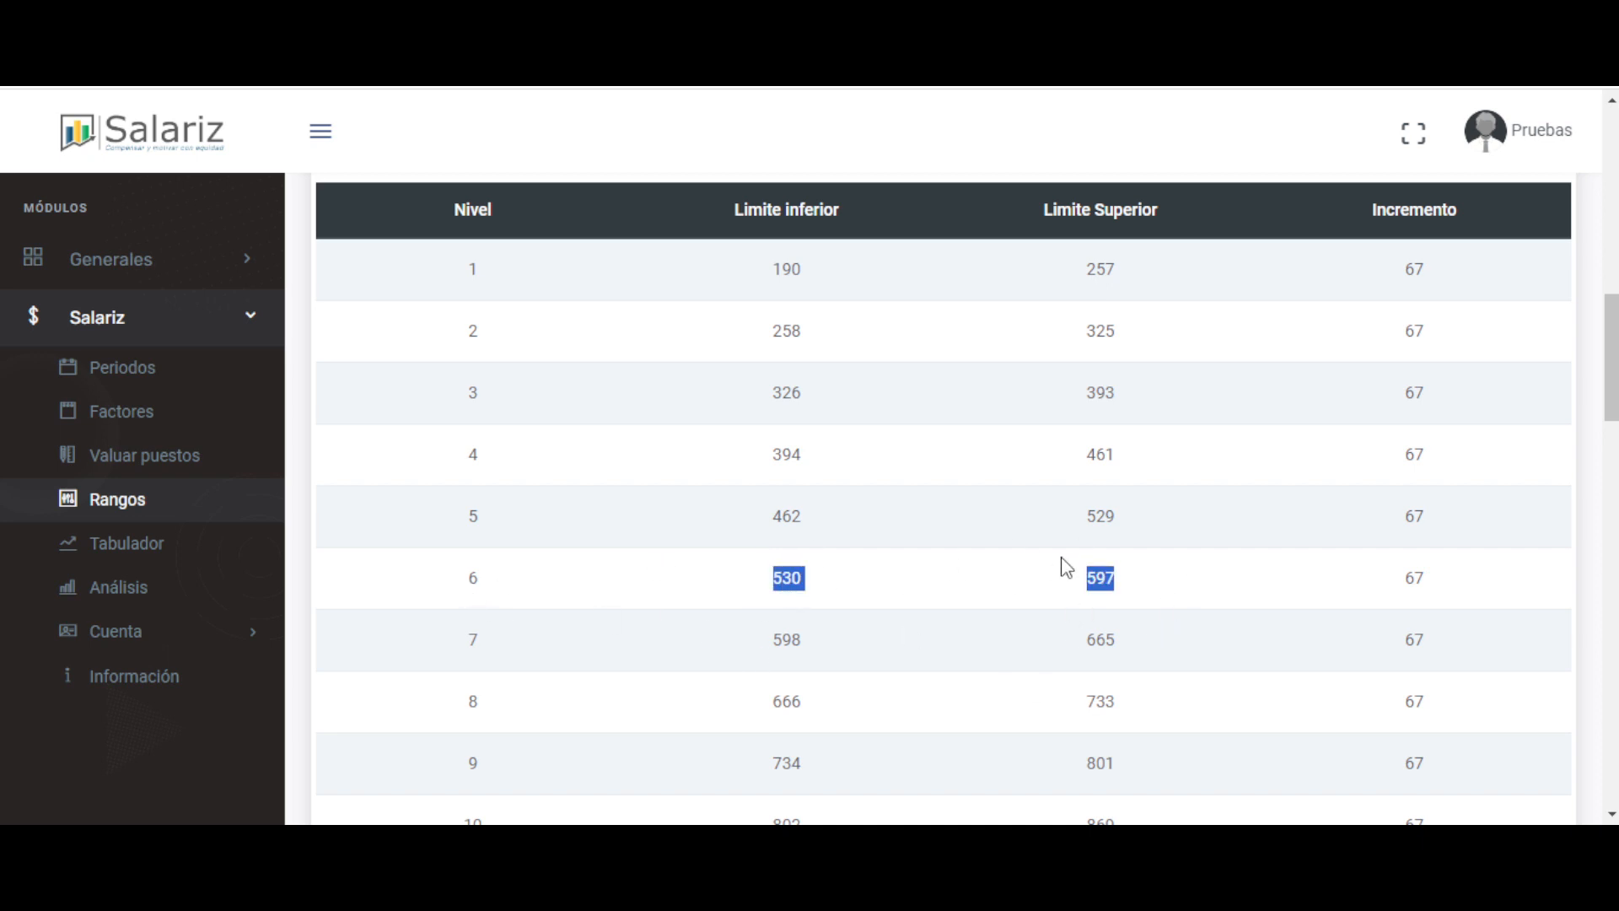
{"action": "left_click_drag", "start_coordinate": [439, 584], "coordinate": [533, 594]}
- Examine the level 6 salaries from Limite inferior to Limite superior in the table of salary ranges
{"action": "scroll", "coordinate": [765, 579], "scroll_direction": "down", "scroll_amount": 10}
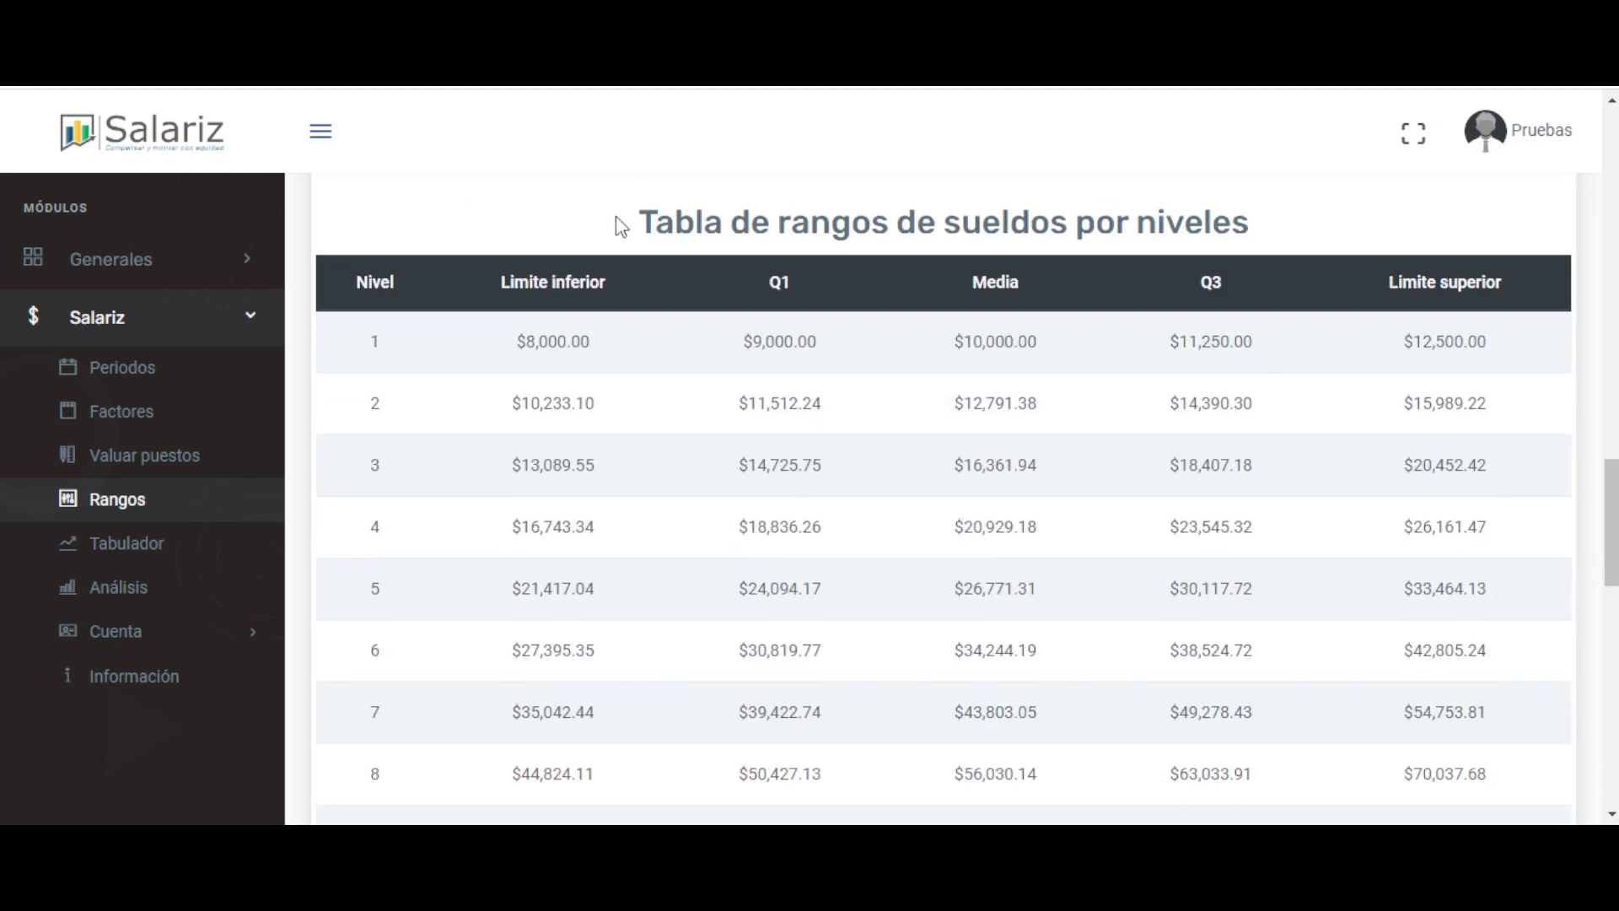
{"action": "triple_click", "coordinate": [1249, 217]}
{"action": "left_click_drag", "start_coordinate": [351, 661], "coordinate": [397, 654]}
{"action": "left_click_drag", "start_coordinate": [497, 649], "coordinate": [626, 657]}
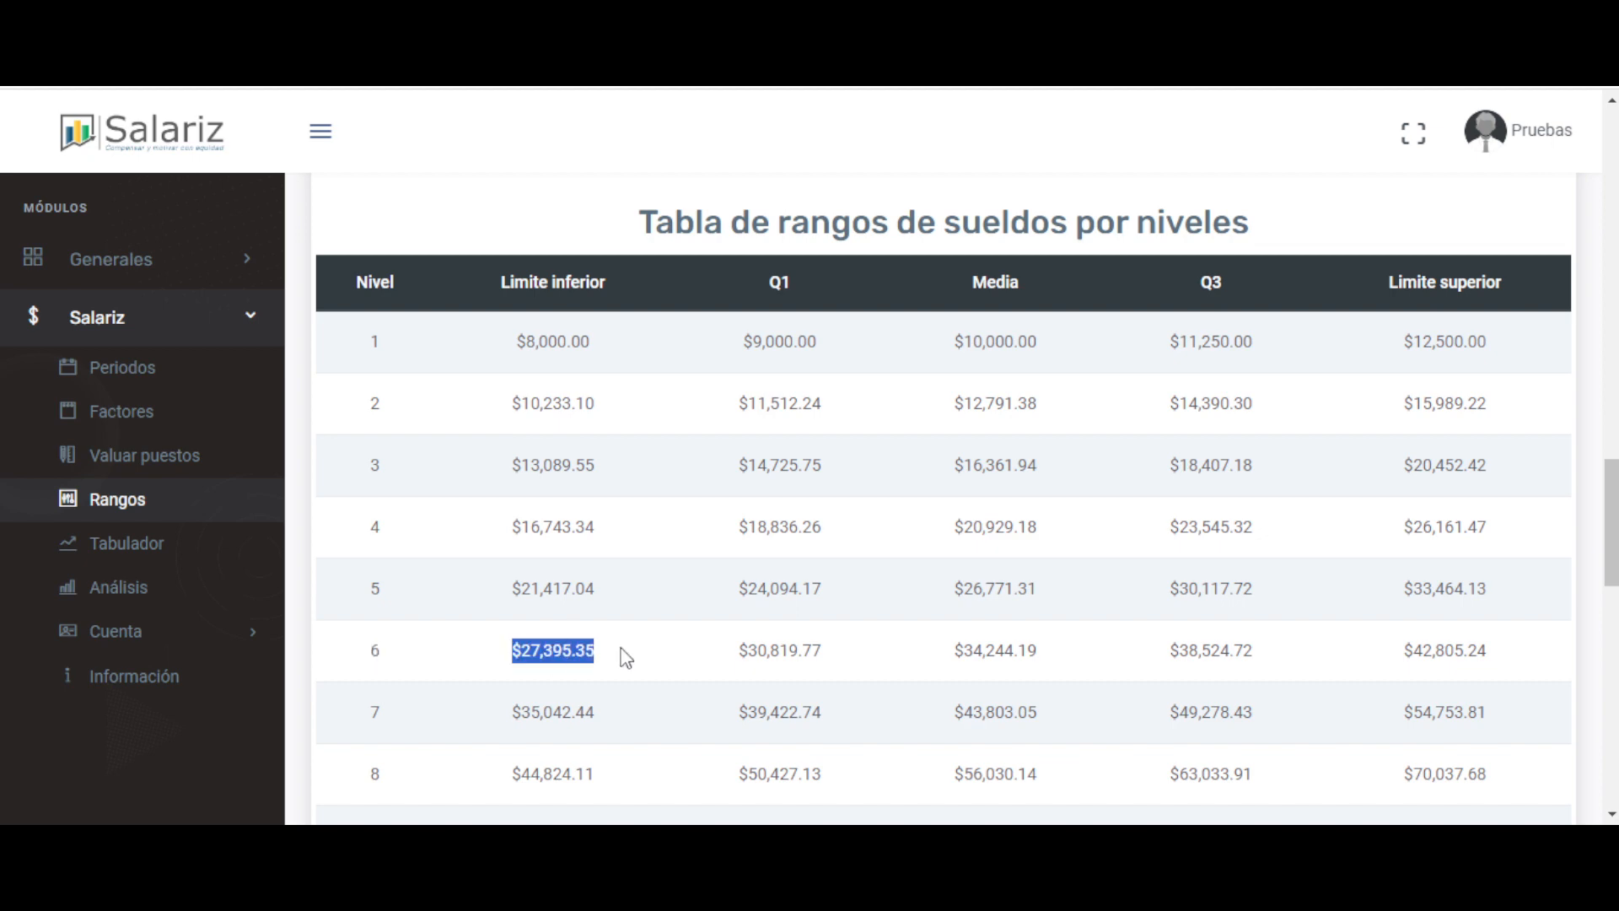
{"action": "left_click_drag", "start_coordinate": [1397, 650], "coordinate": [329, 661]}
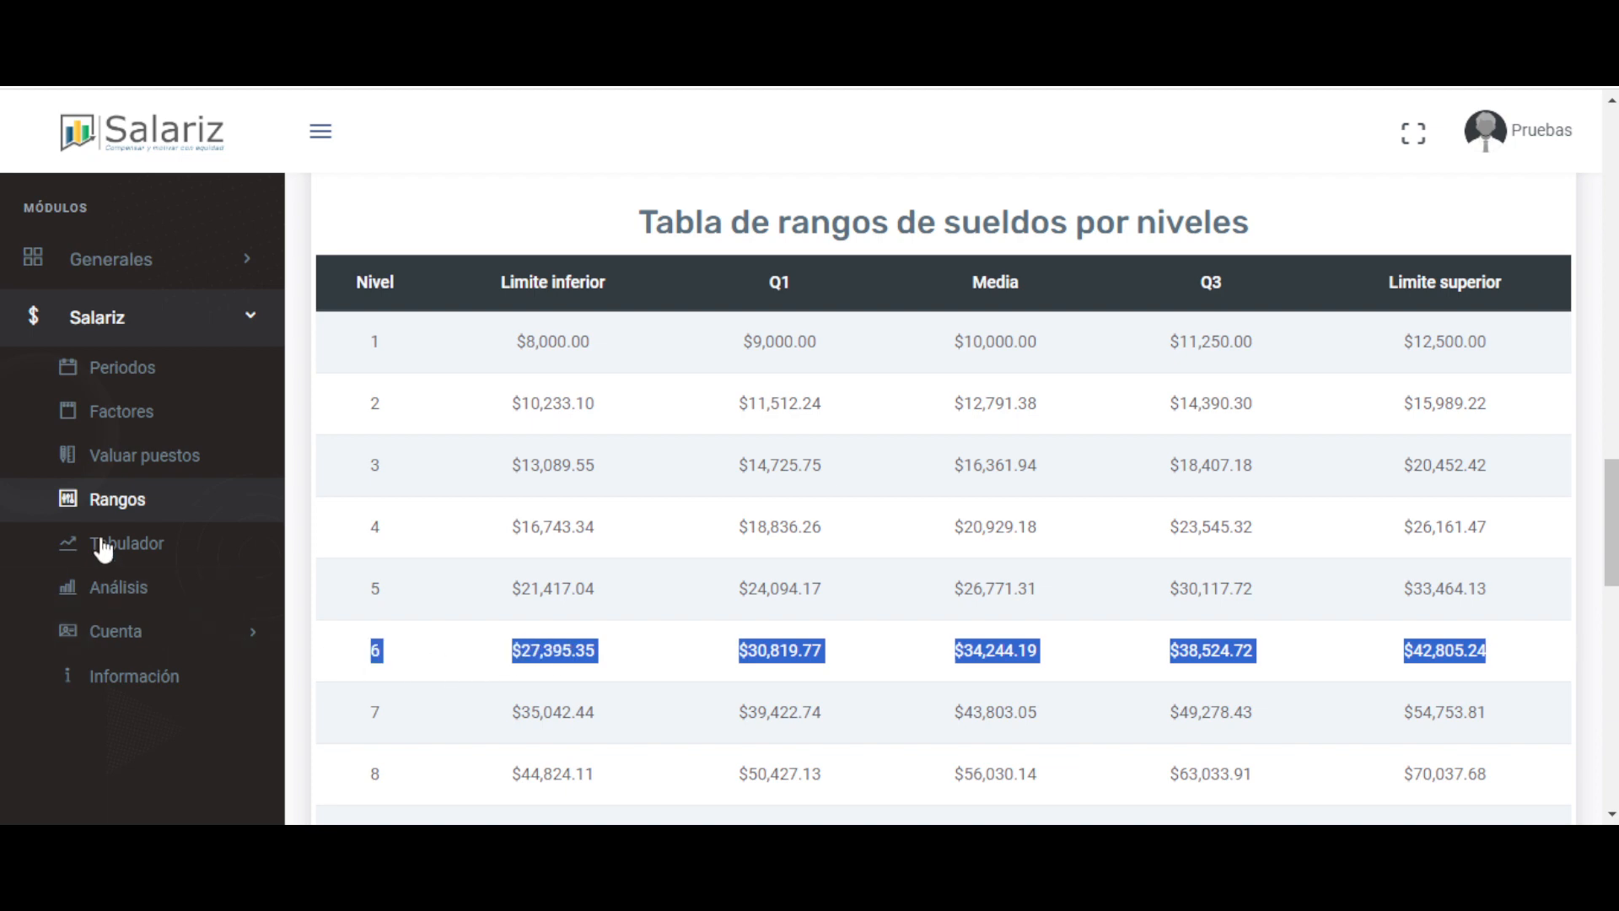
- Open the Tabulador module and check the levels assigned to Ejemplos and Ejemplo C in its salary range table
{"action": "left_click", "coordinate": [131, 545]}
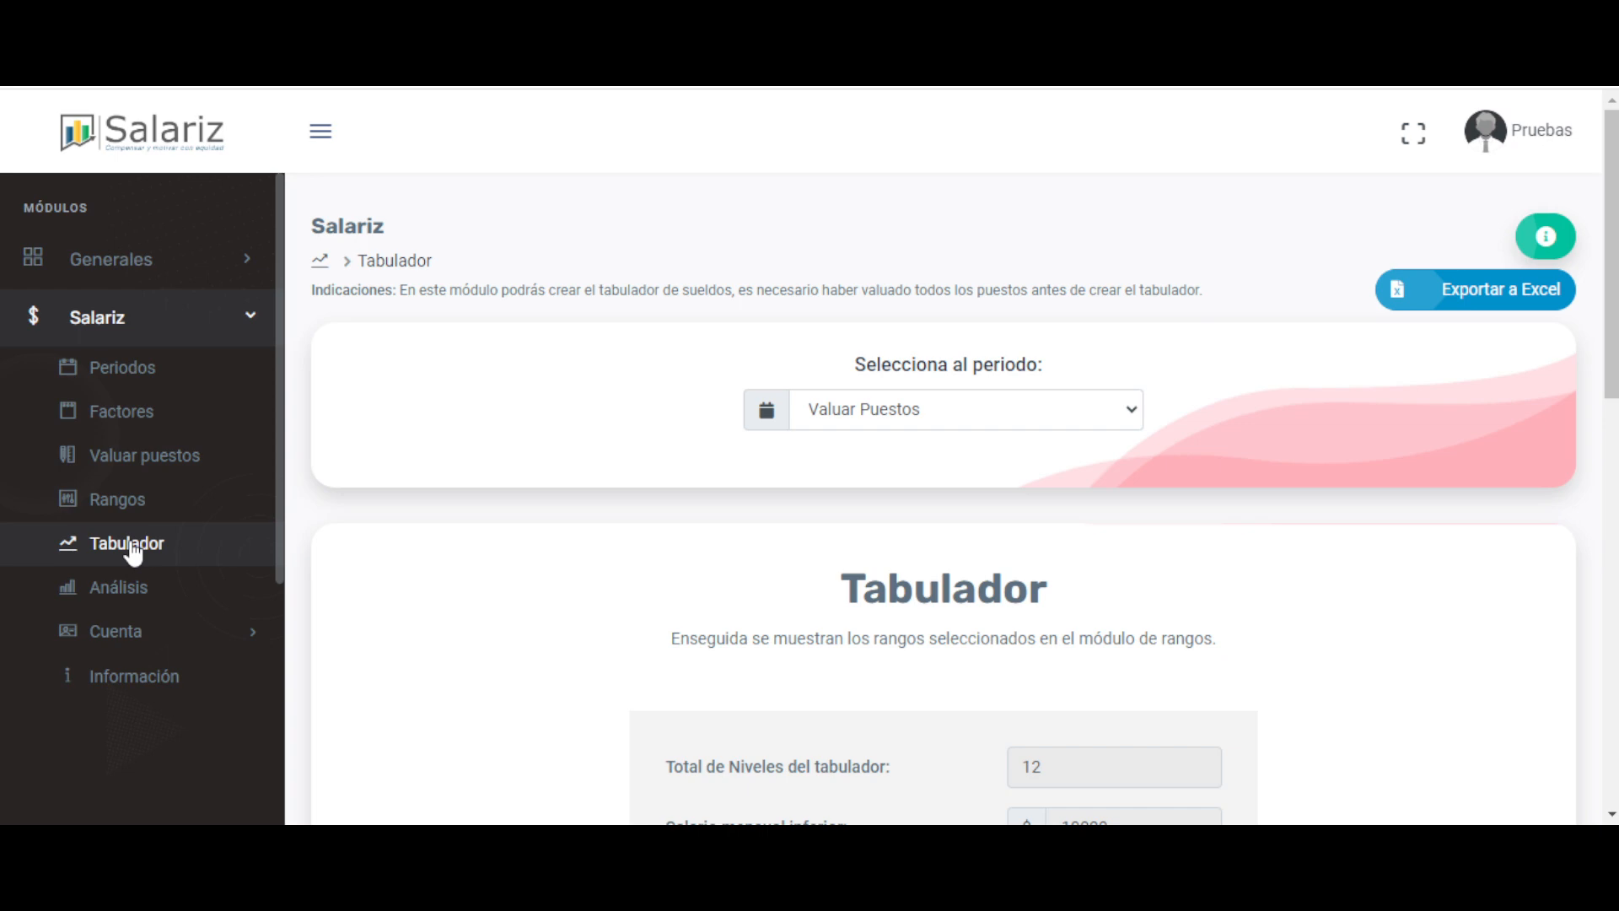
{"action": "scroll", "coordinate": [639, 549], "scroll_direction": "down", "scroll_amount": 7}
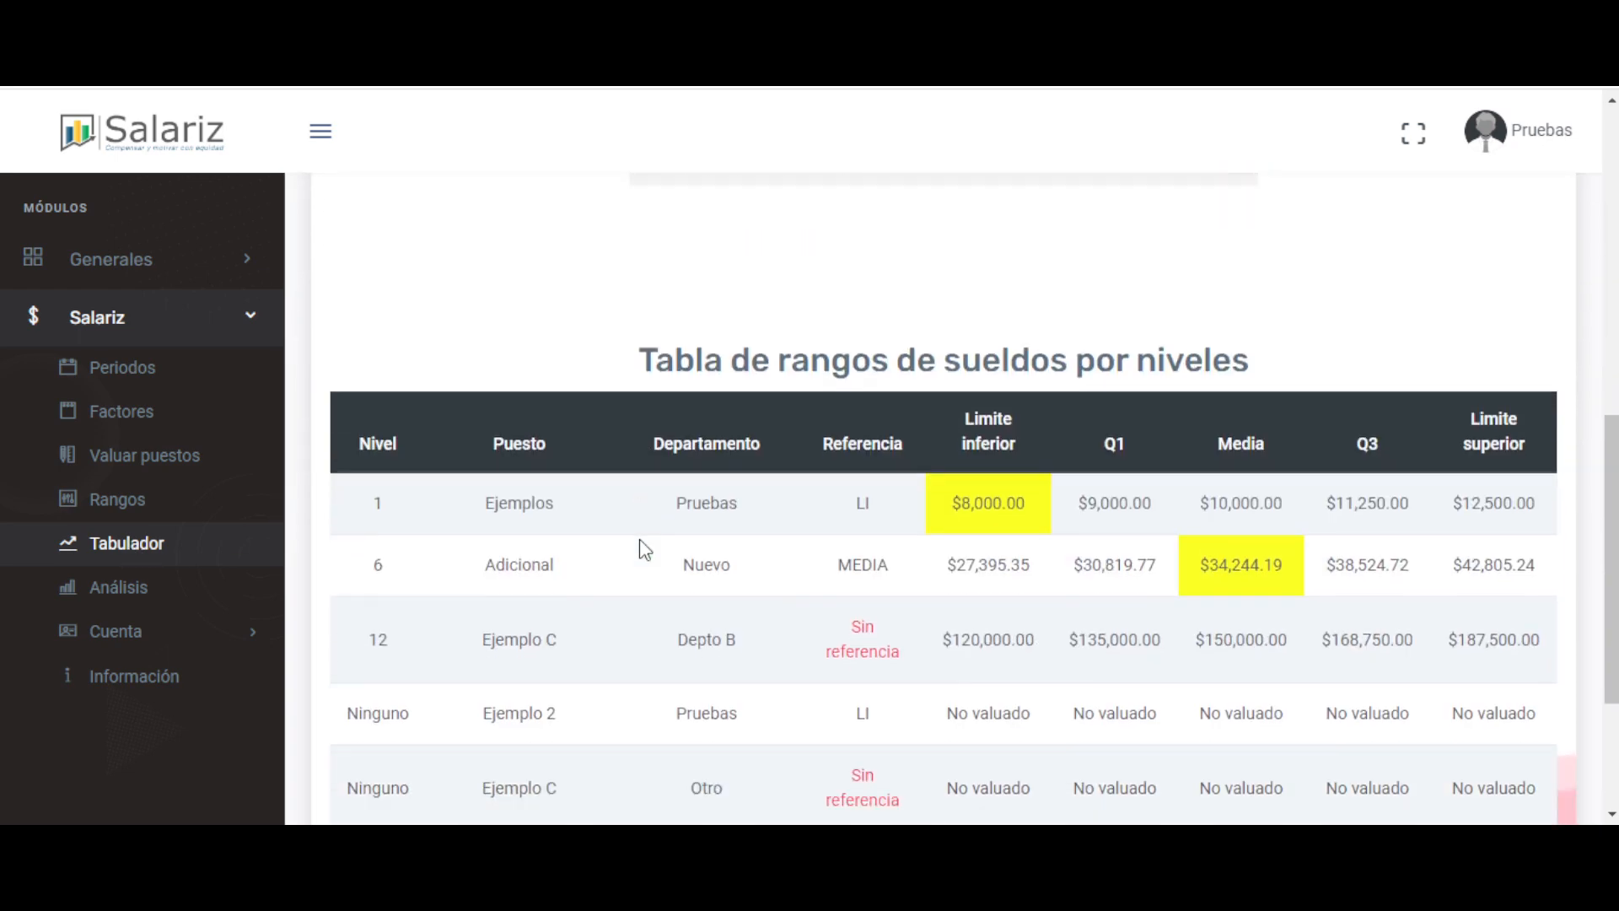
{"action": "scroll", "coordinate": [640, 549], "scroll_direction": "down", "scroll_amount": 2}
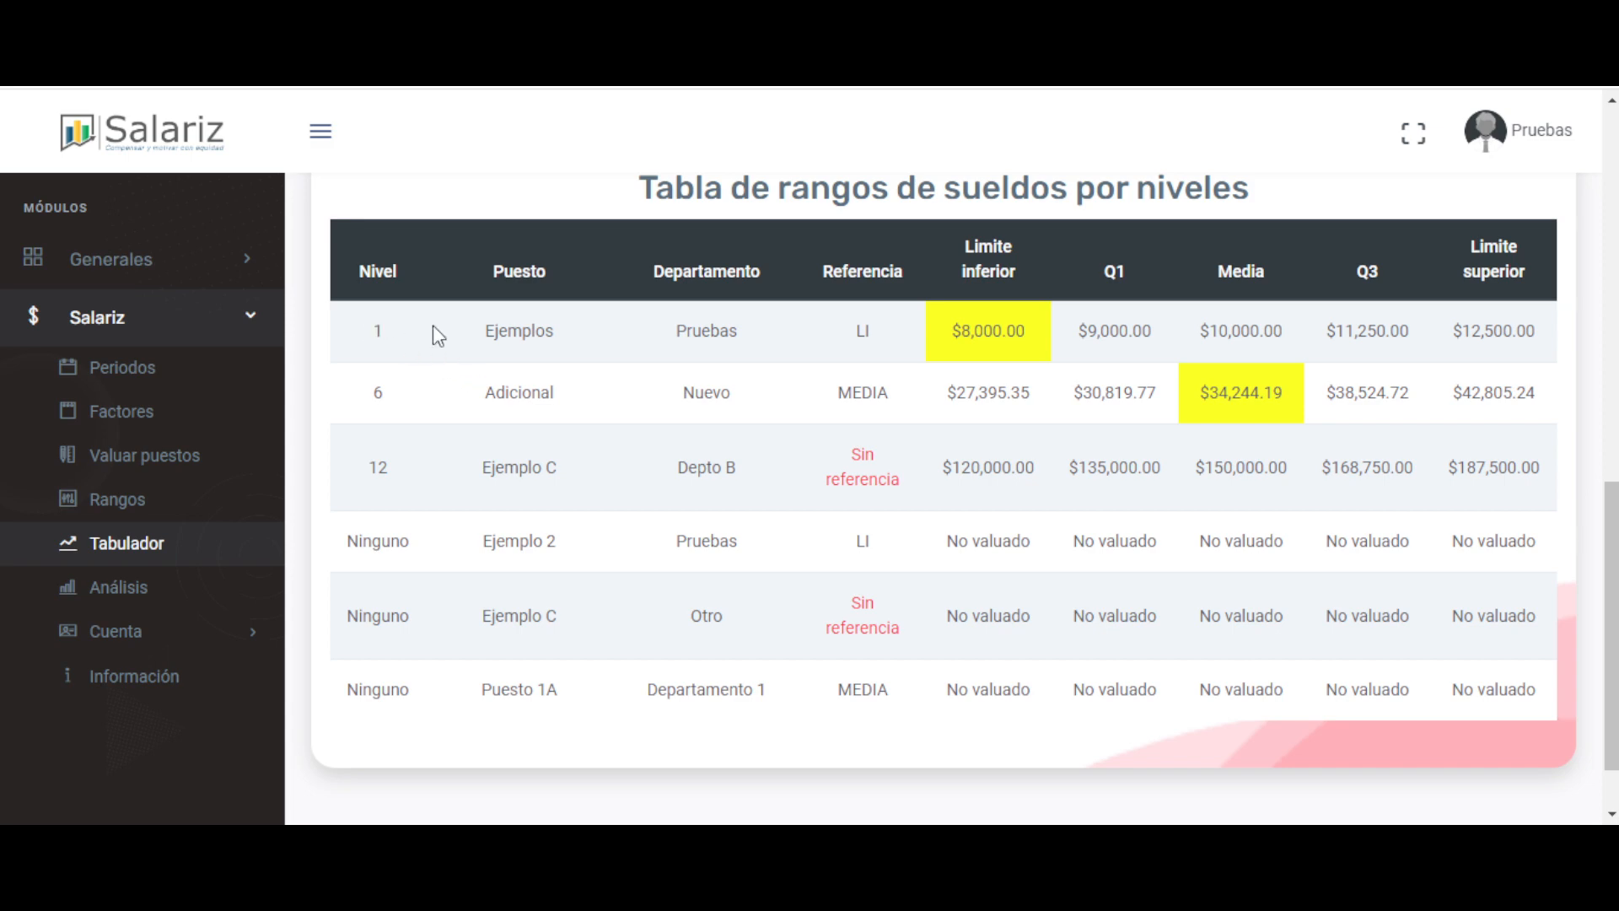
{"action": "double_click", "coordinate": [371, 333]}
{"action": "triple_click", "coordinate": [492, 463]}
{"action": "left_click", "coordinate": [372, 465]}
- Examine the unvalued positions in the Tabulador, their salary columns and the positions without a reference
{"action": "left_click", "coordinate": [494, 575]}
{"action": "left_click_drag", "start_coordinate": [470, 531], "coordinate": [656, 690]}
{"action": "left_click", "coordinate": [437, 612]}
{"action": "left_click_drag", "start_coordinate": [982, 541], "coordinate": [1554, 553]}
{"action": "left_click", "coordinate": [1341, 617]}
{"action": "triple_click", "coordinate": [860, 478]}
{"action": "left_click_drag", "start_coordinate": [851, 609], "coordinate": [874, 600]}
{"action": "left_click", "coordinate": [830, 521]}
- Check the level, salary limits, reference and highlighted Media salary of Adicional in the Tabulador
{"action": "double_click", "coordinate": [496, 398]}
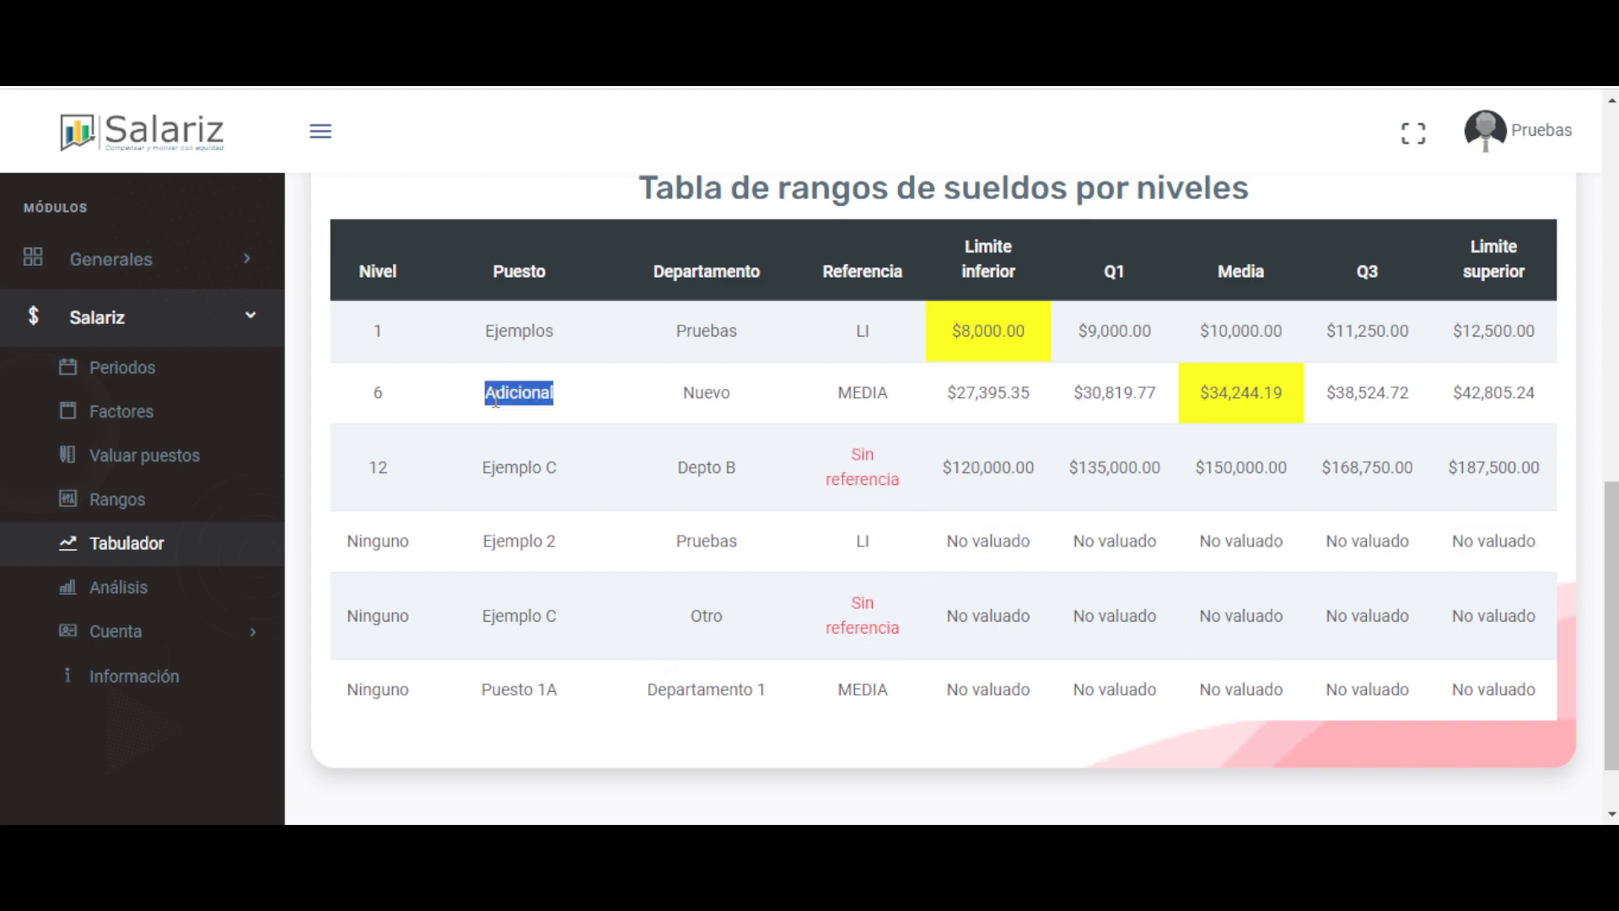
{"action": "double_click", "coordinate": [377, 393]}
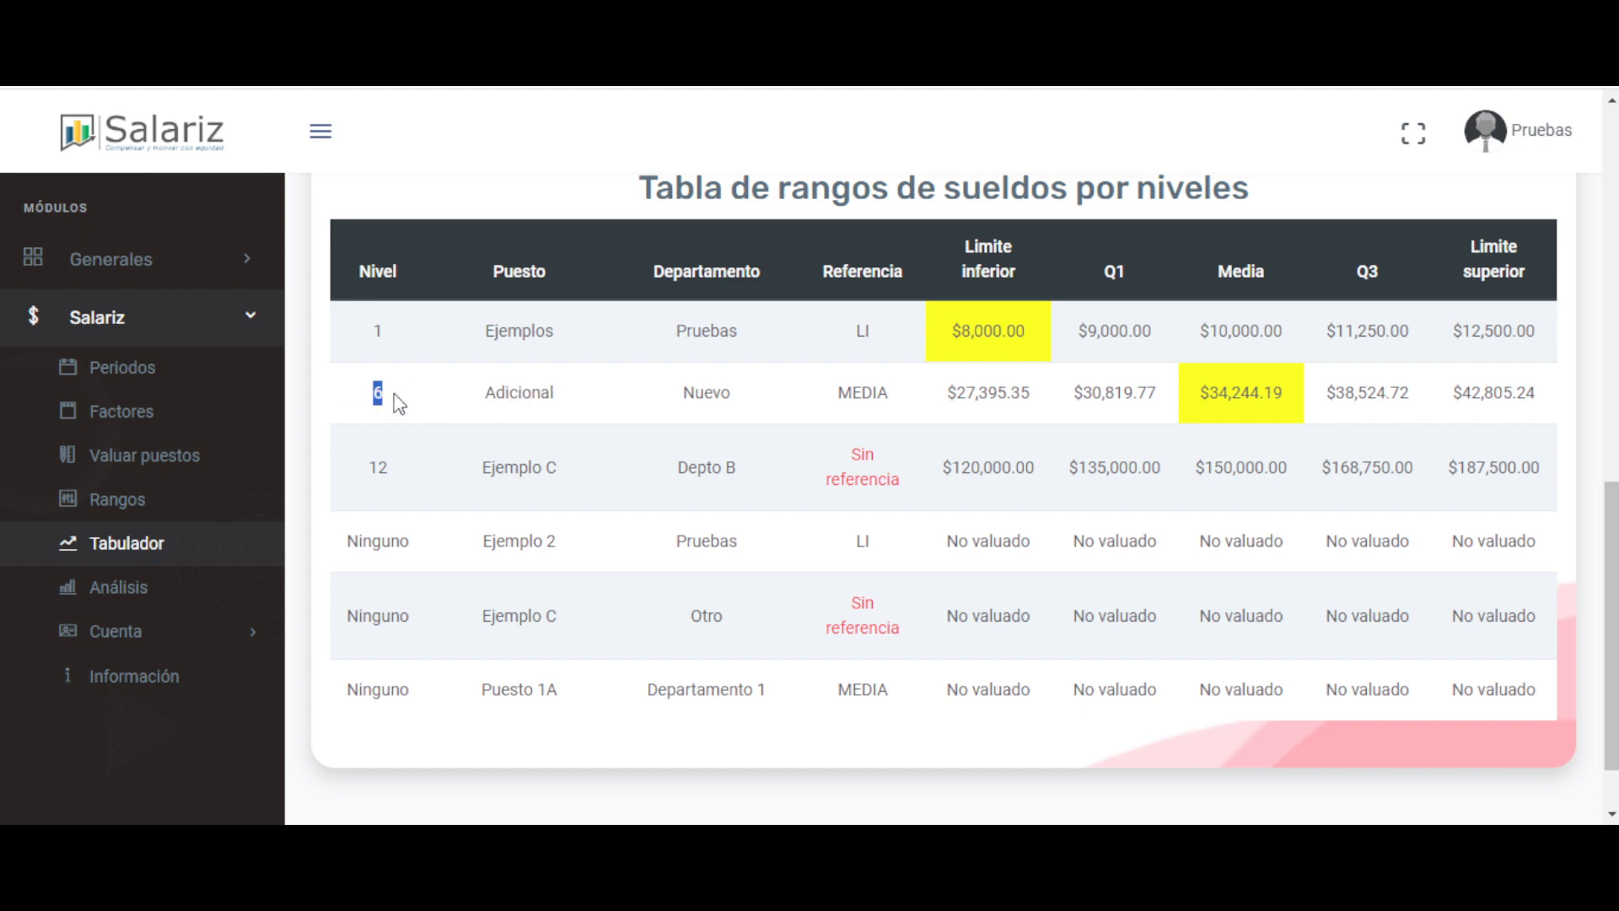
{"action": "left_click_drag", "start_coordinate": [947, 392], "coordinate": [1564, 410]}
{"action": "left_click", "coordinate": [1074, 422]}
{"action": "left_click_drag", "start_coordinate": [948, 389], "coordinate": [1067, 392]}
{"action": "left_click_drag", "start_coordinate": [1452, 393], "coordinate": [1540, 405]}
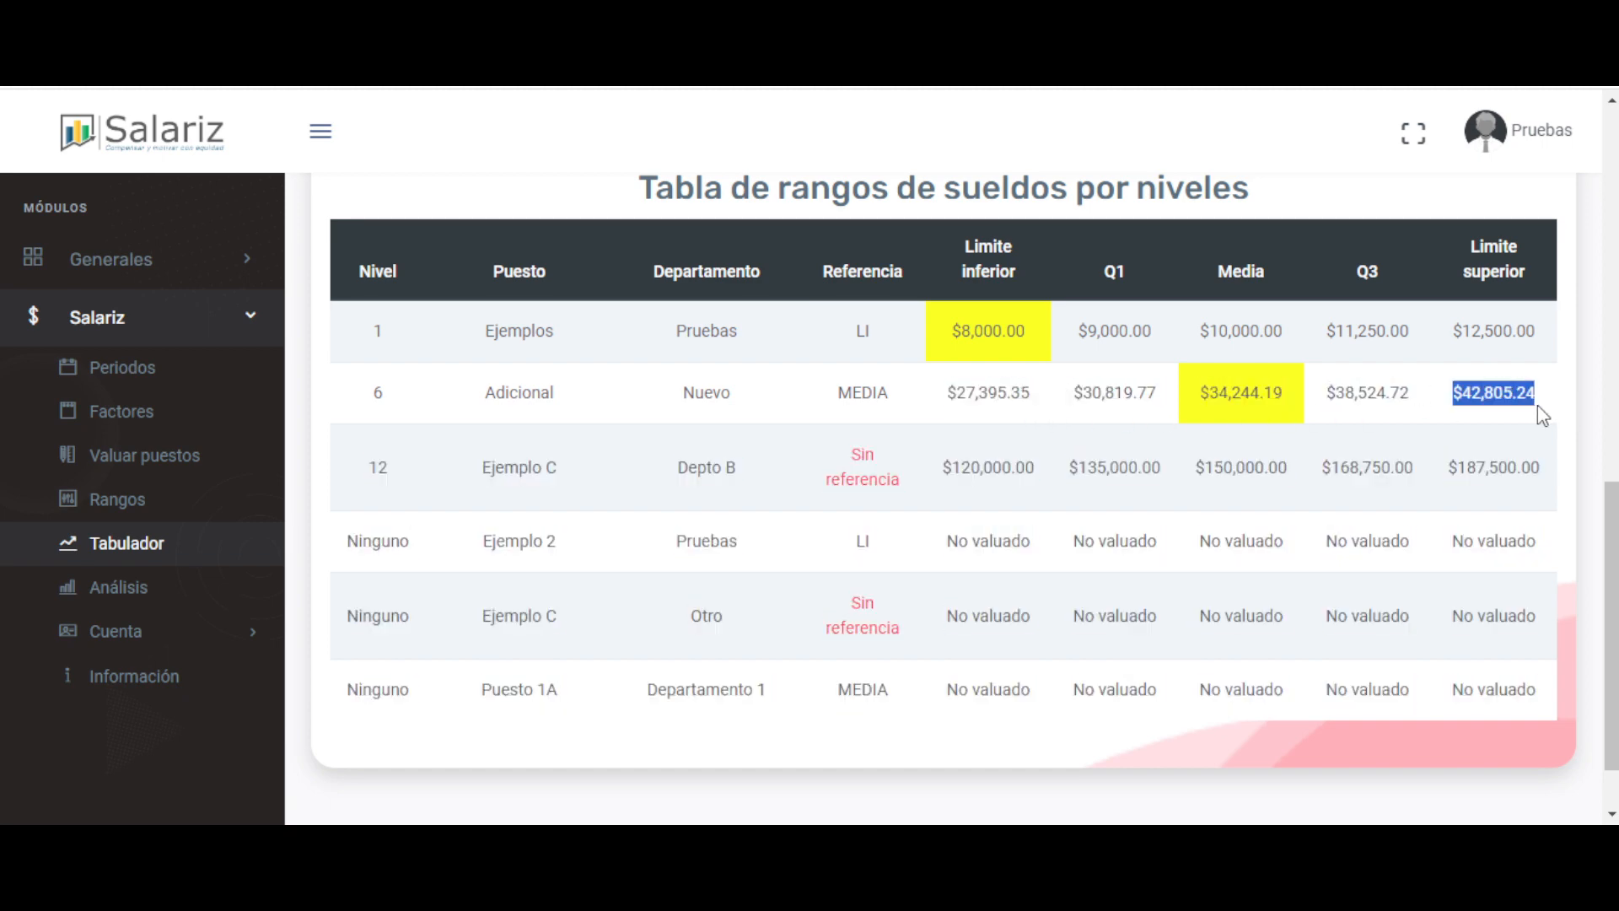
{"action": "left_click", "coordinate": [1522, 424]}
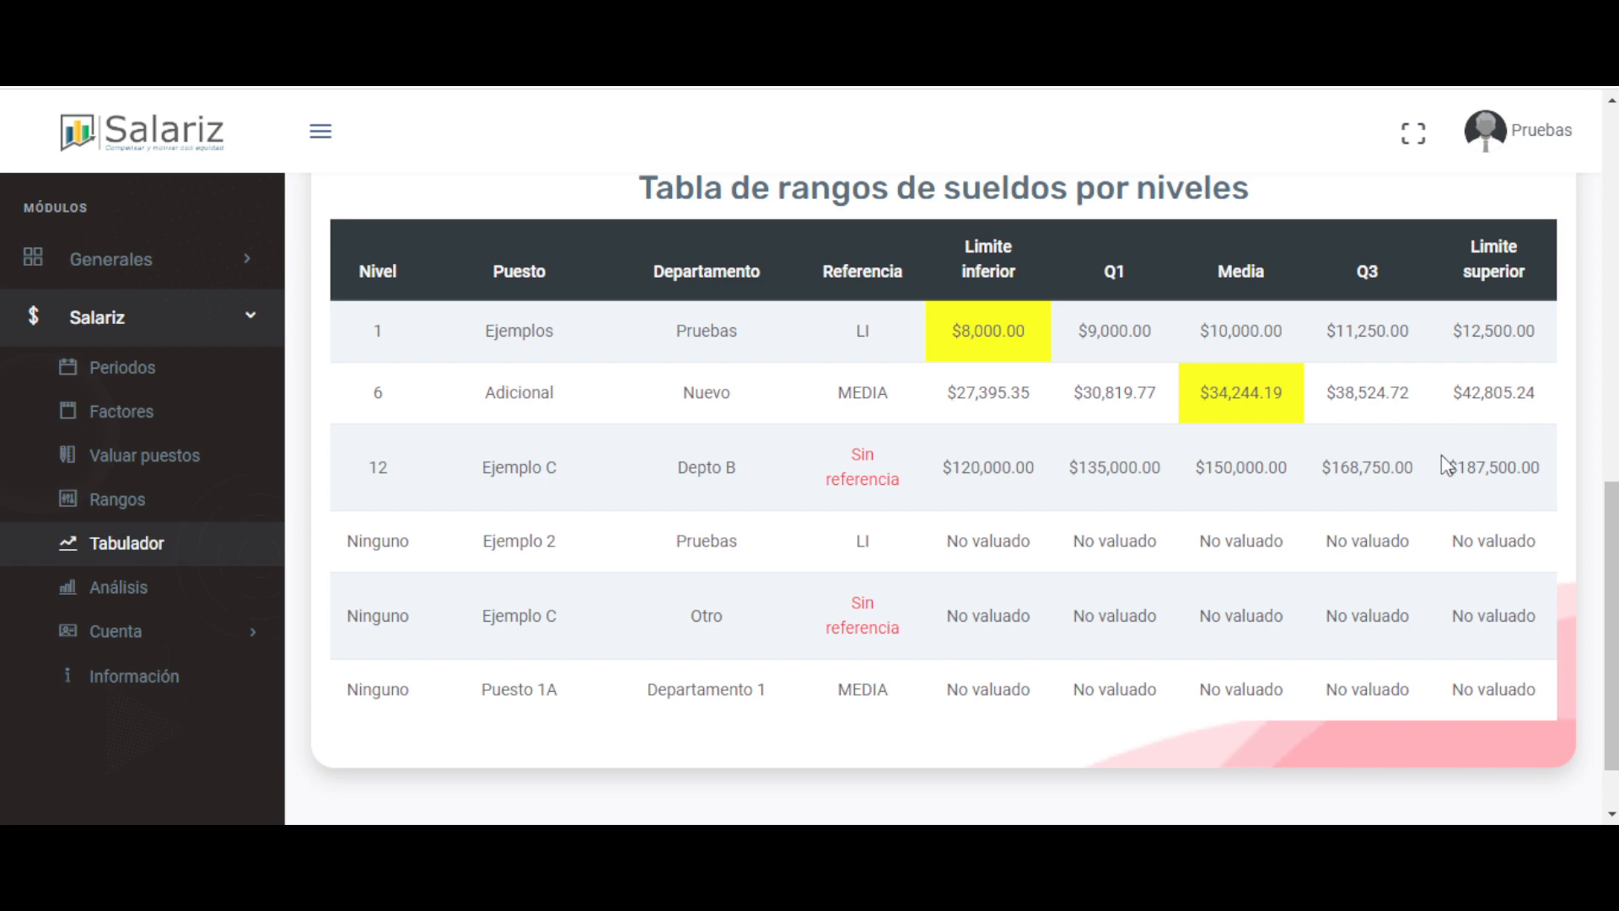
{"action": "double_click", "coordinate": [854, 390]}
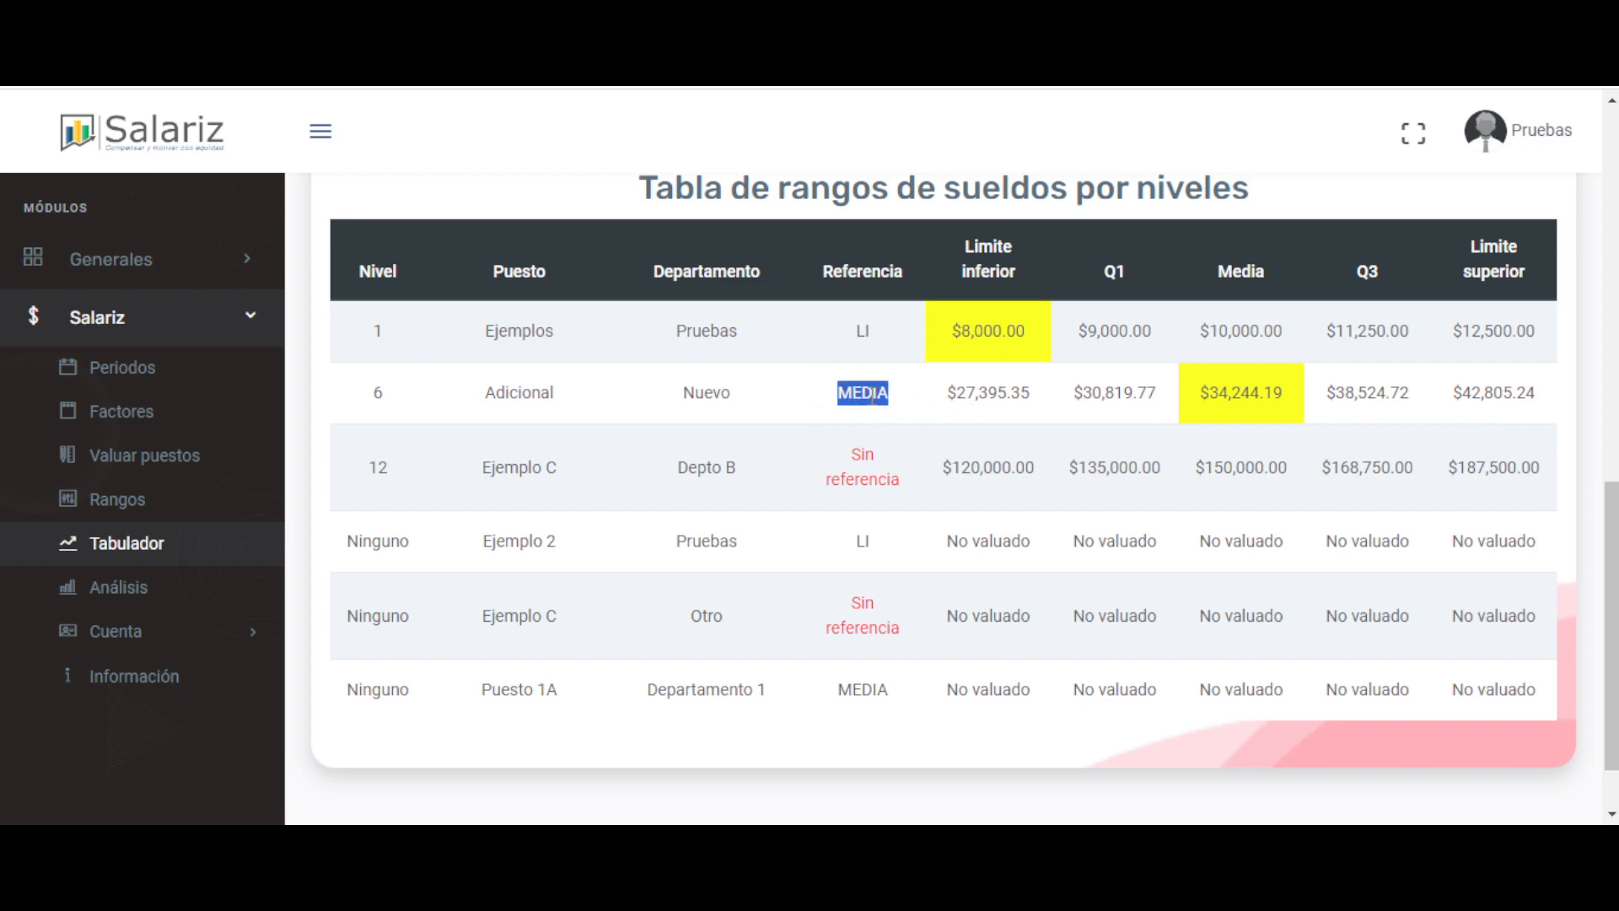
{"action": "left_click_drag", "start_coordinate": [1198, 393], "coordinate": [1281, 393]}
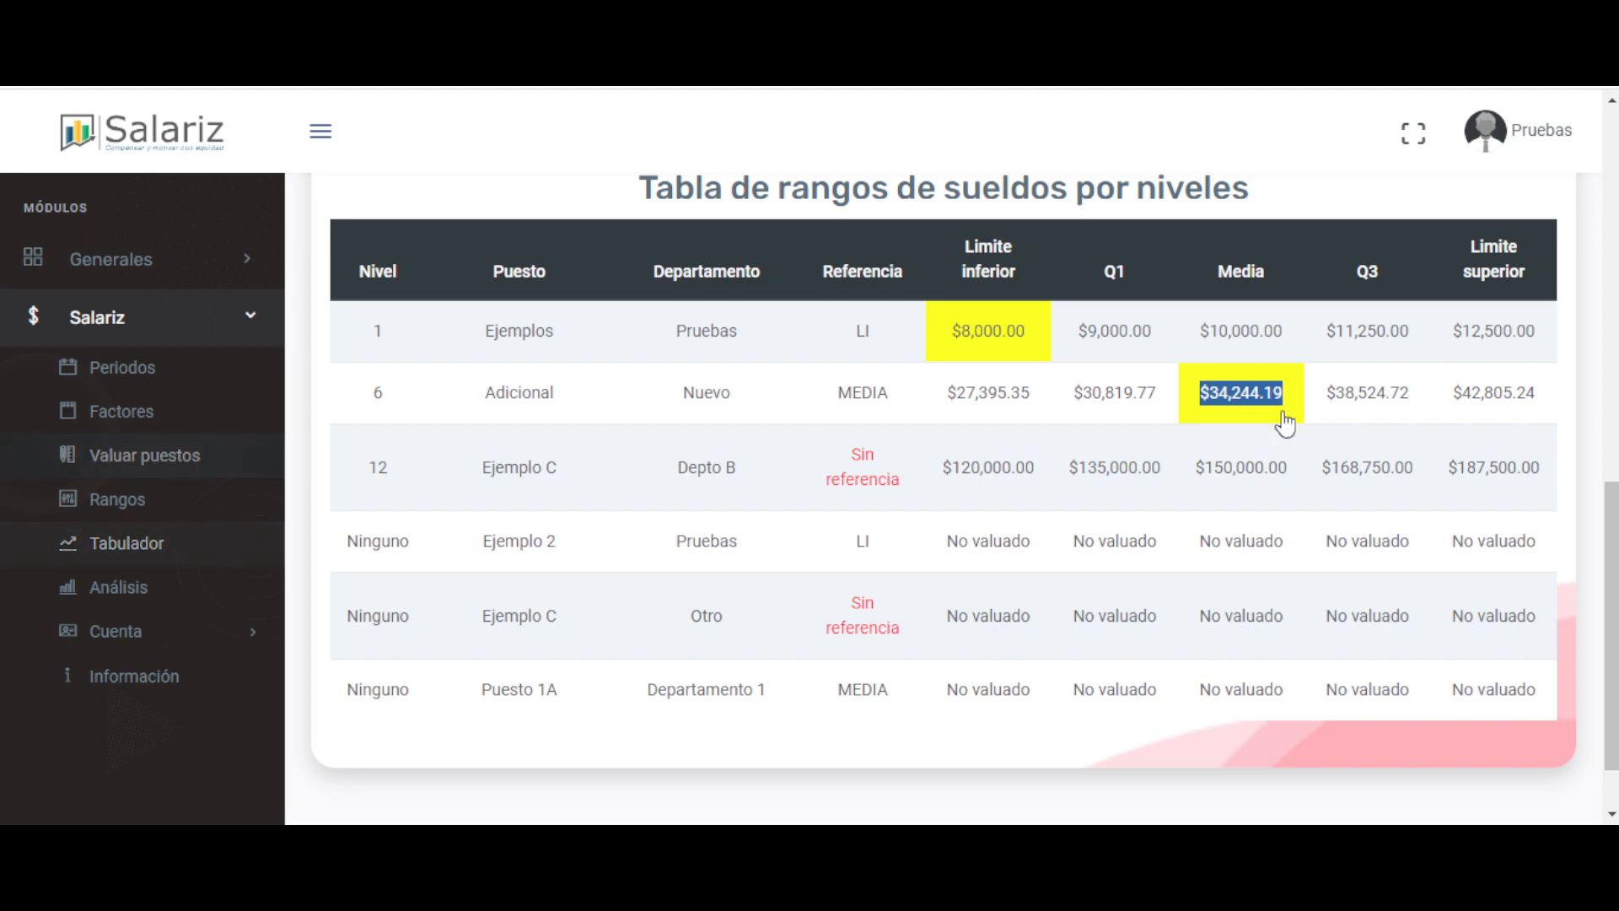
- Go back to Valuar puestos, look over the positions table and choose to value the Adicional position
{"action": "scroll", "coordinate": [1179, 589], "scroll_direction": "down", "scroll_amount": 4}
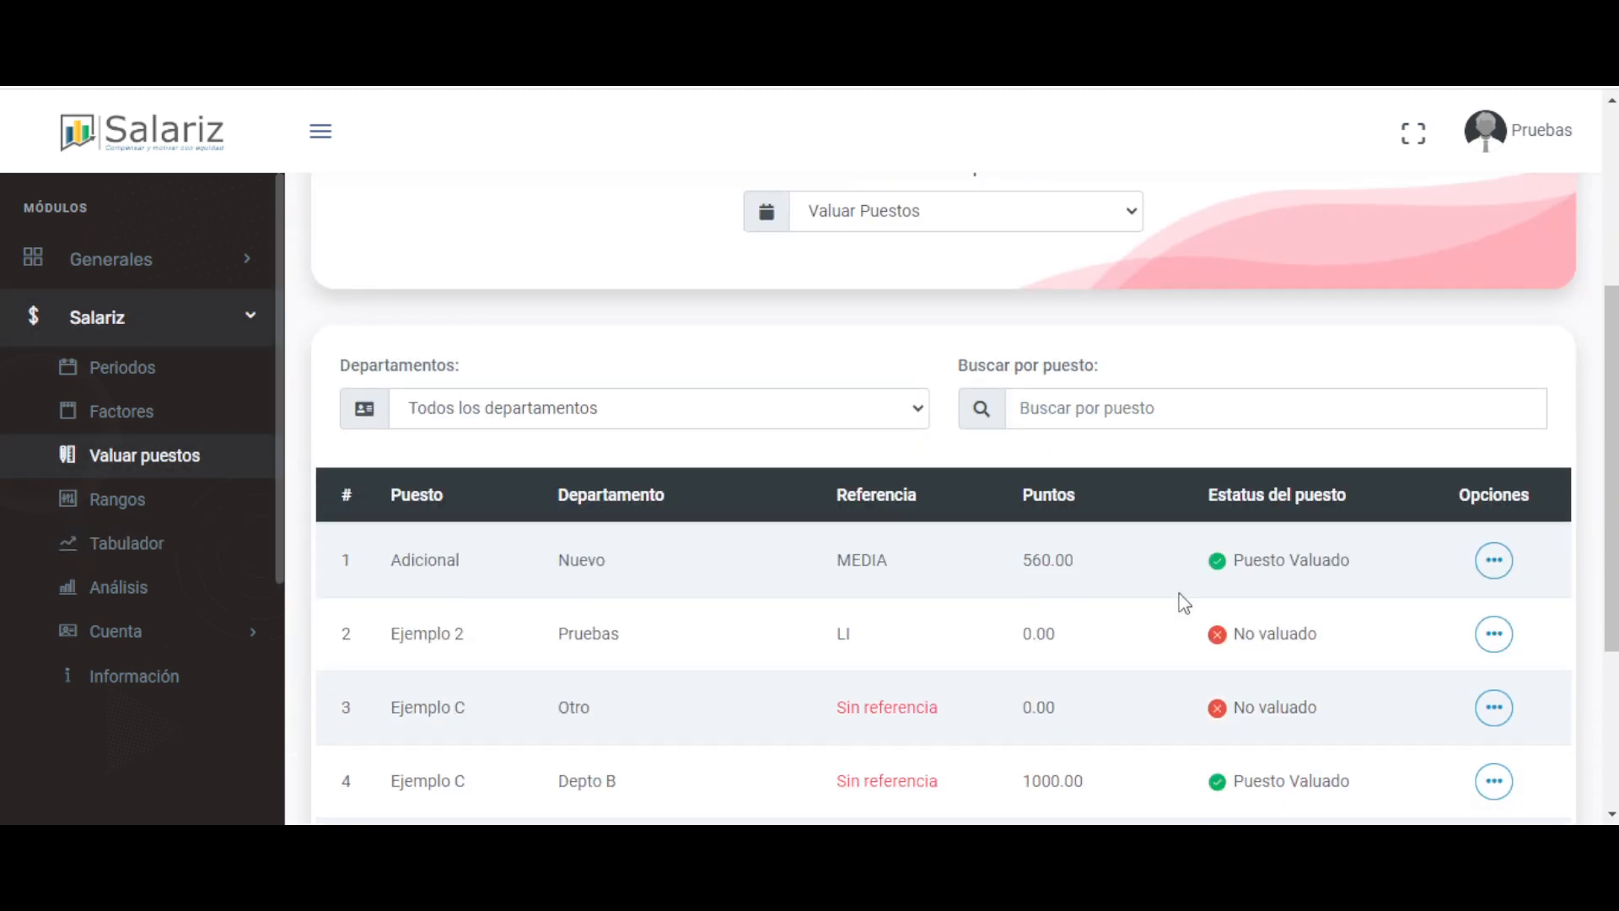
{"action": "scroll", "coordinate": [1185, 603], "scroll_direction": "down", "scroll_amount": 3}
{"action": "scroll", "coordinate": [1185, 603], "scroll_direction": "up", "scroll_amount": 7}
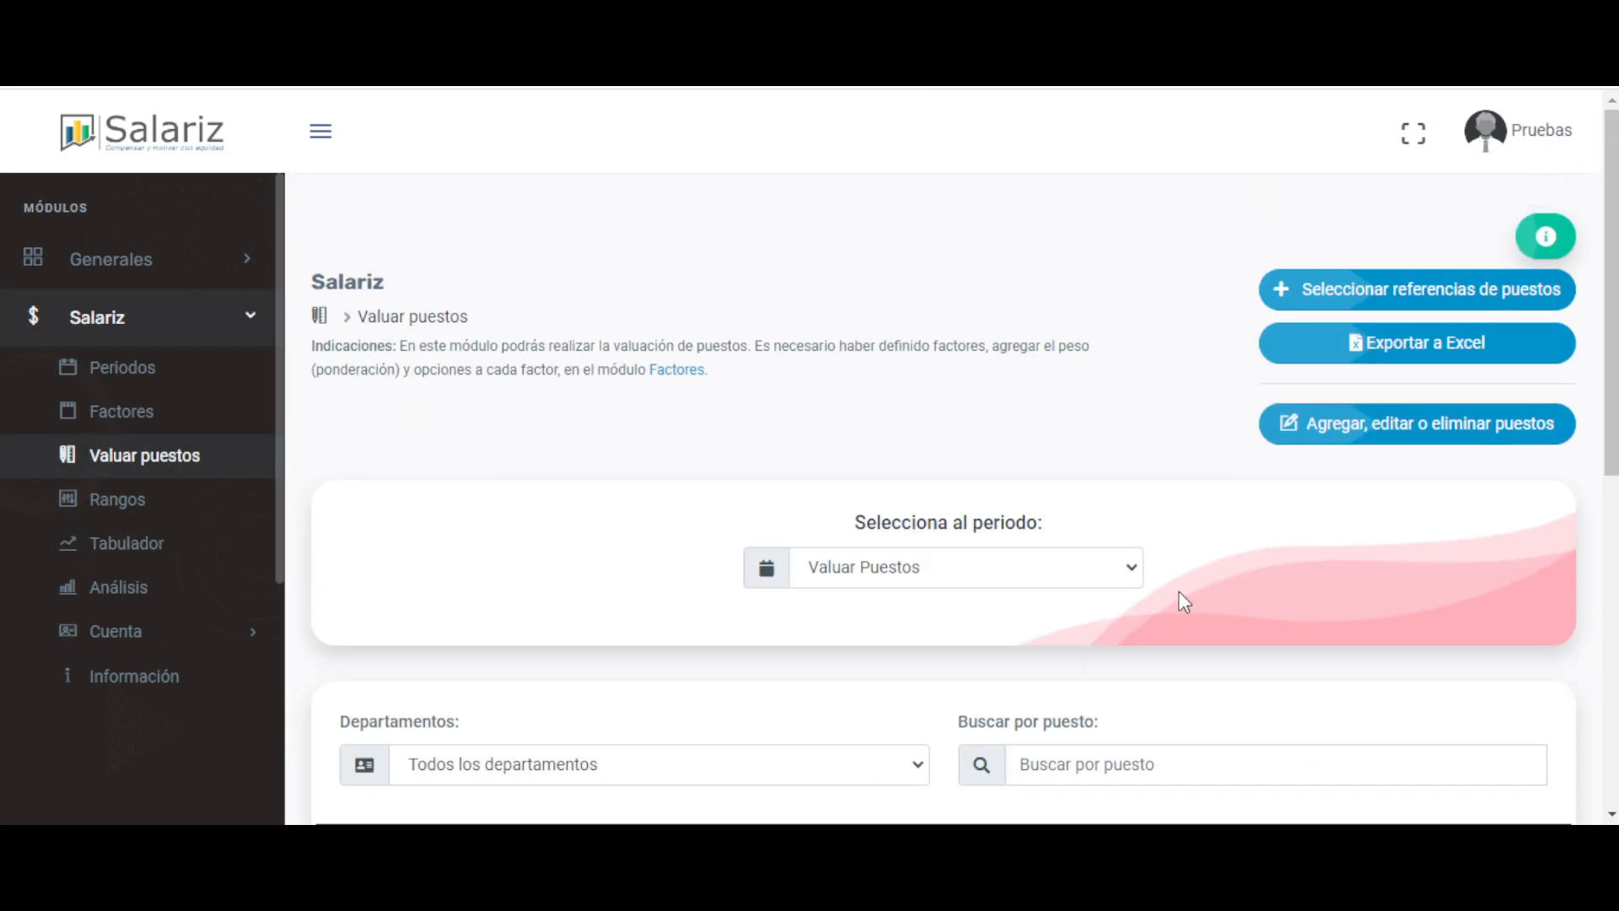
{"action": "scroll", "coordinate": [1179, 592], "scroll_direction": "down", "scroll_amount": 7}
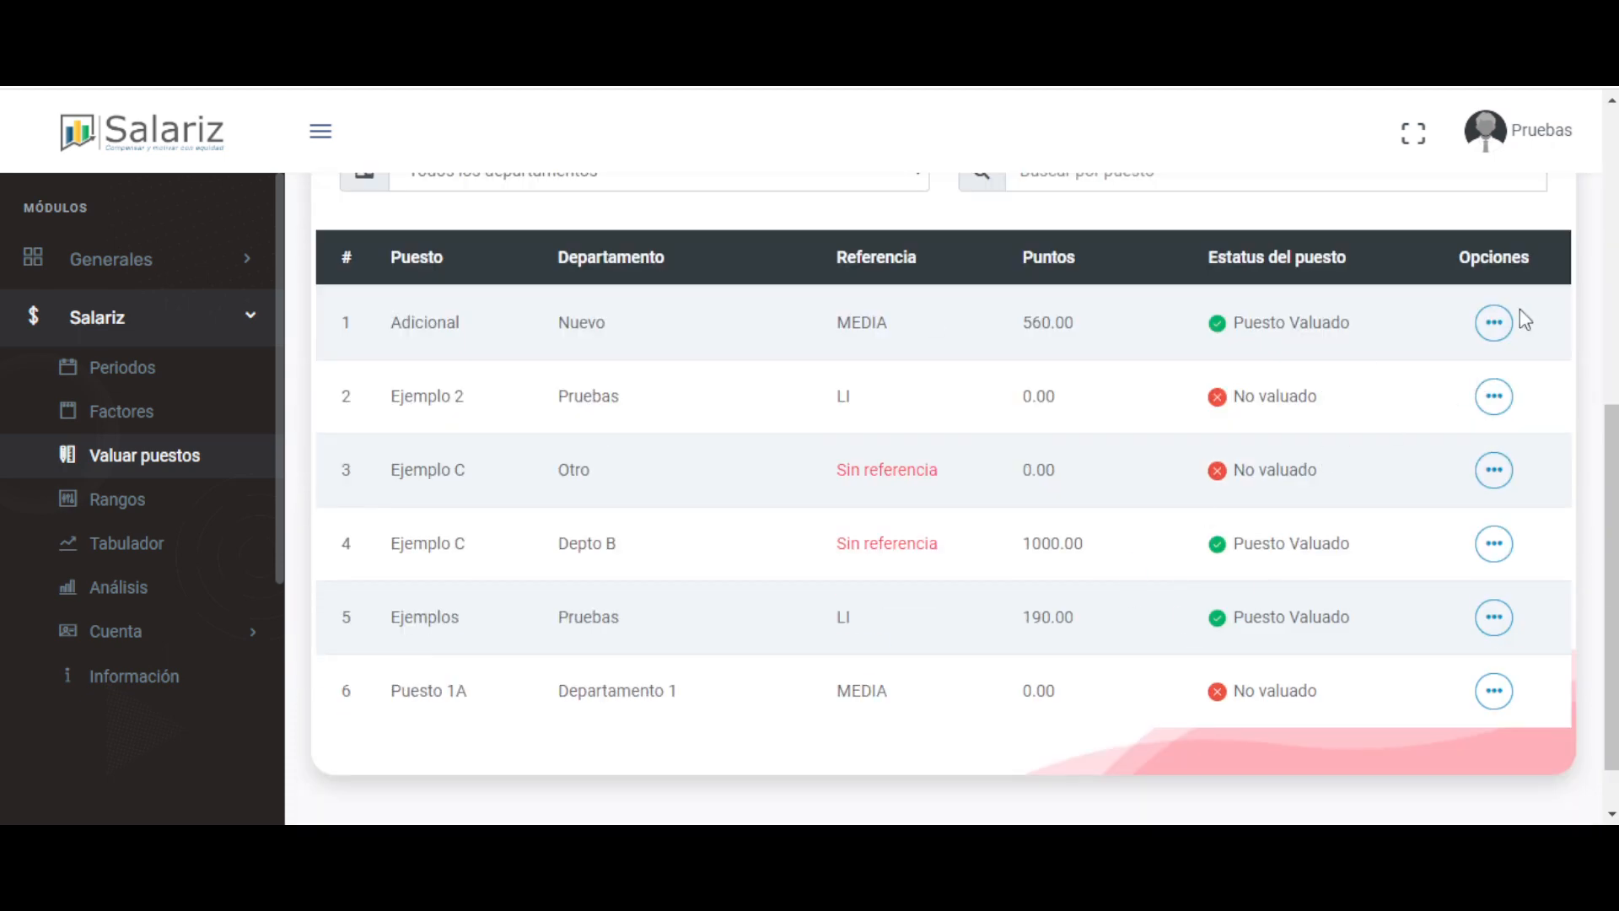
{"action": "left_click", "coordinate": [1508, 329]}
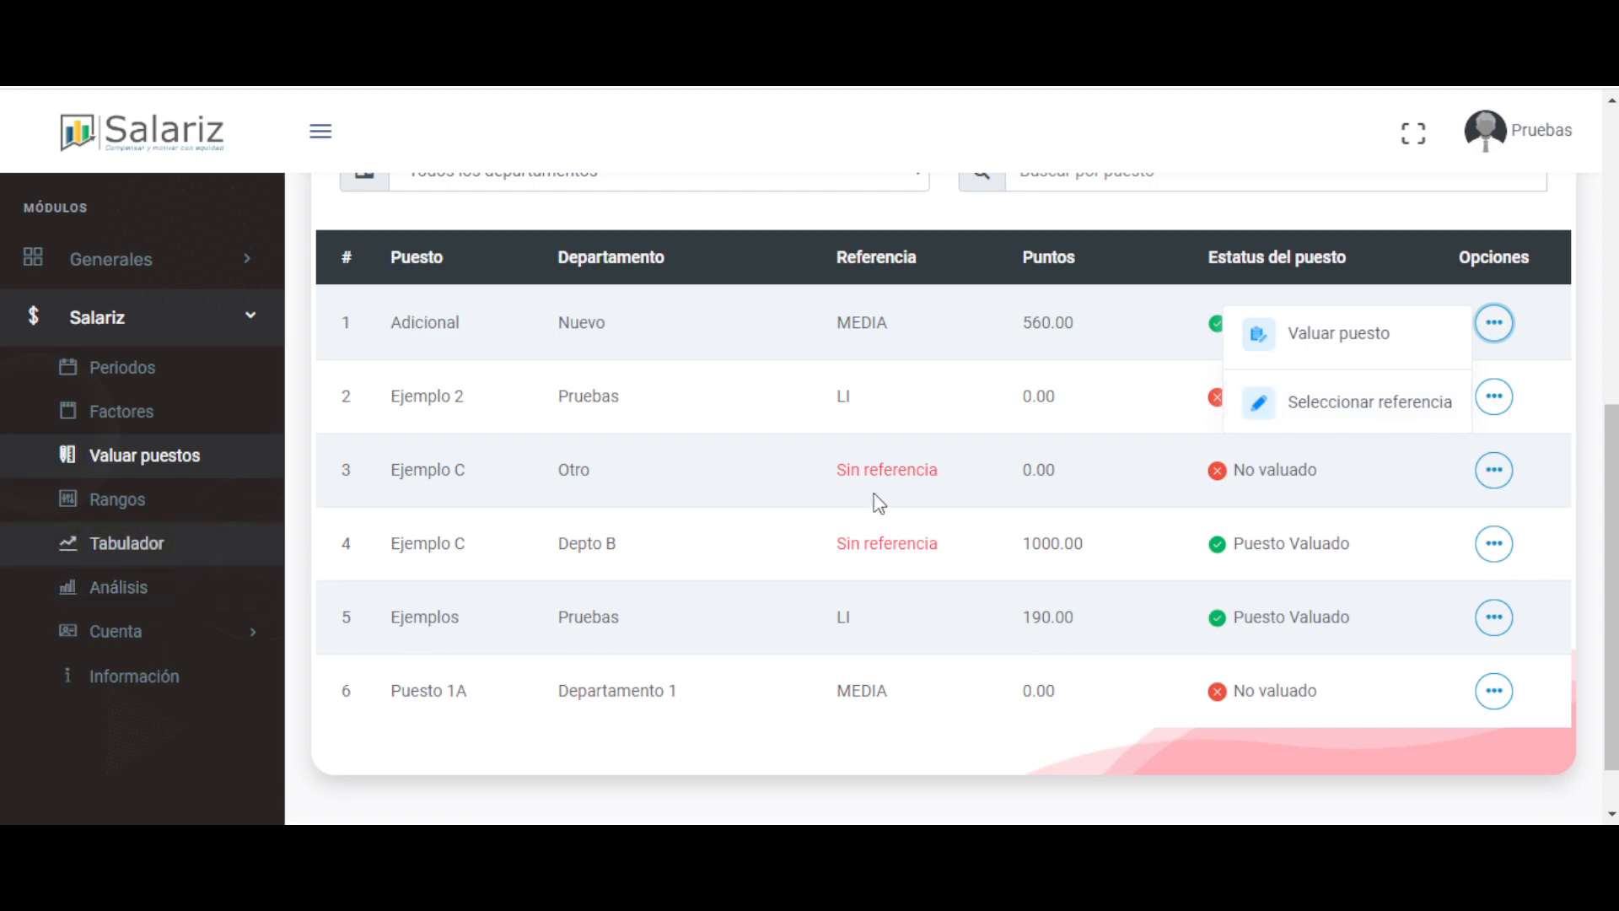
{"action": "left_click", "coordinate": [1317, 337]}
- Export the position valuations of the Valuar Puestos period to Excel
{"action": "scroll", "coordinate": [1082, 468], "scroll_direction": "up", "scroll_amount": 7}
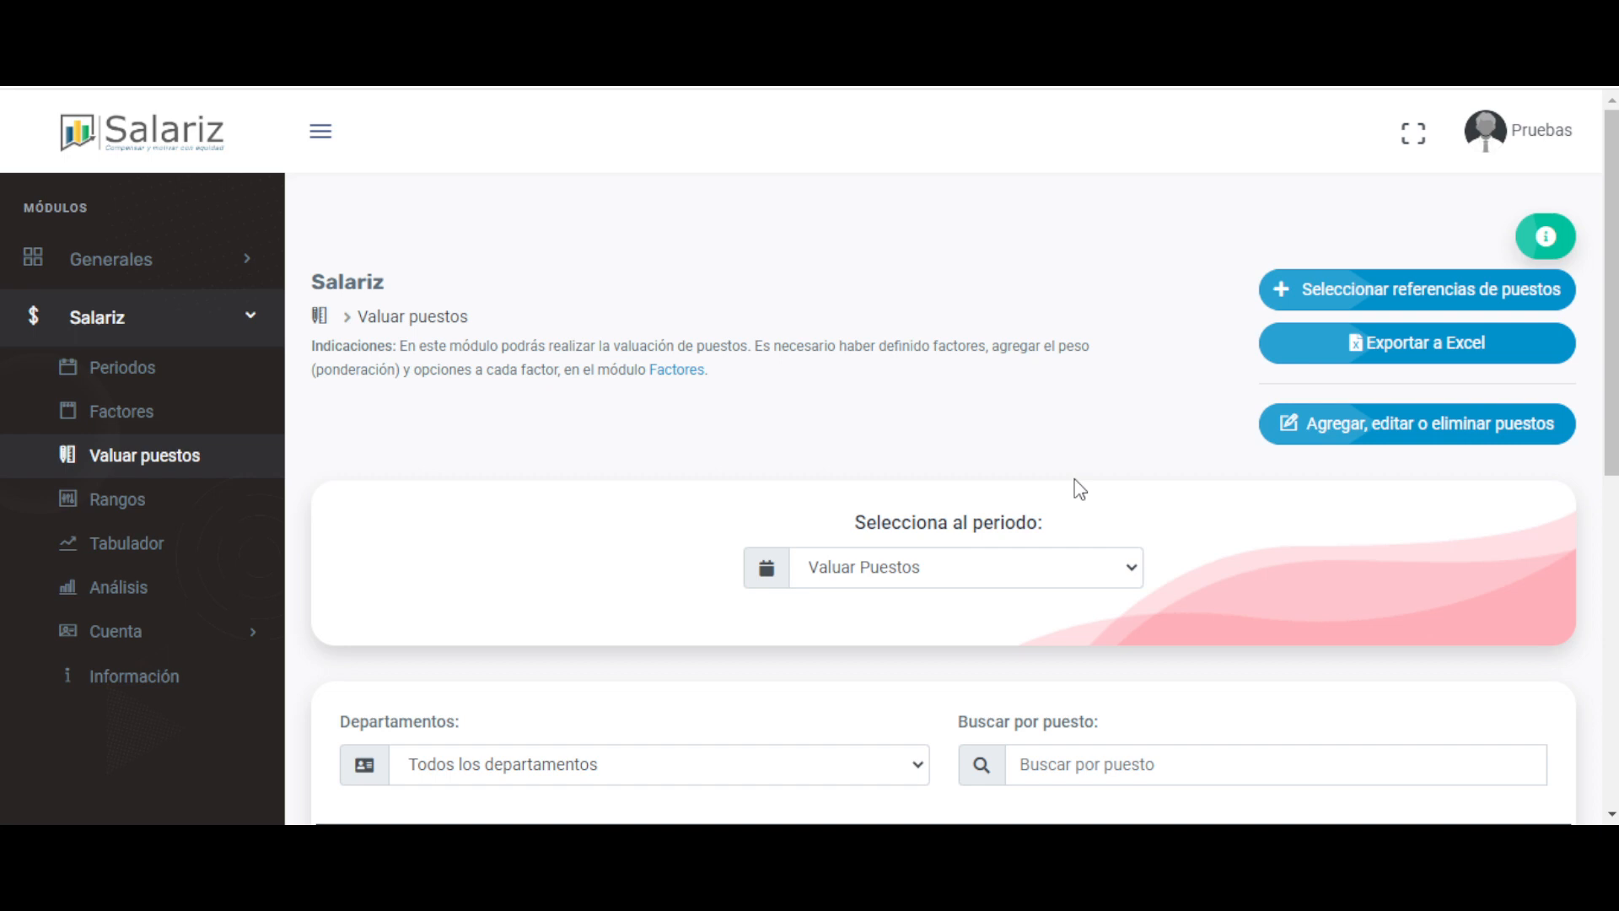
{"action": "left_click", "coordinate": [1387, 345]}
{"action": "scroll", "coordinate": [986, 408], "scroll_direction": "down", "scroll_amount": 4}
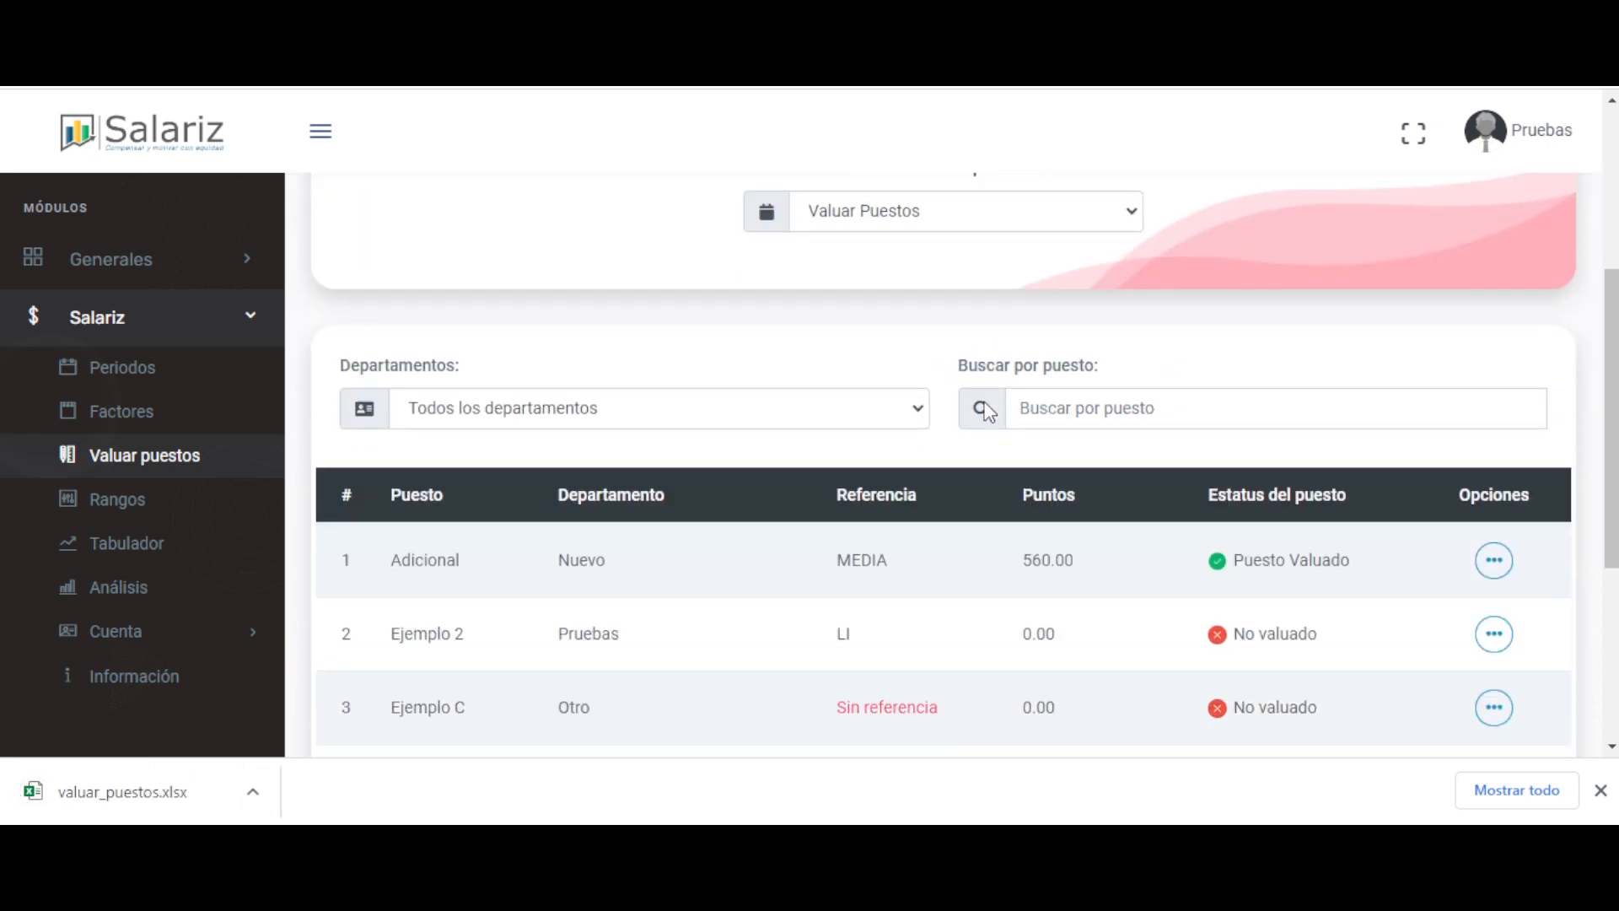
- Look over the positions table and the Departamentos filter, and dismiss the browser's download bar
{"action": "scroll", "coordinate": [986, 410], "scroll_direction": "down", "scroll_amount": 4}
{"action": "scroll", "coordinate": [984, 409], "scroll_direction": "up", "scroll_amount": 1}
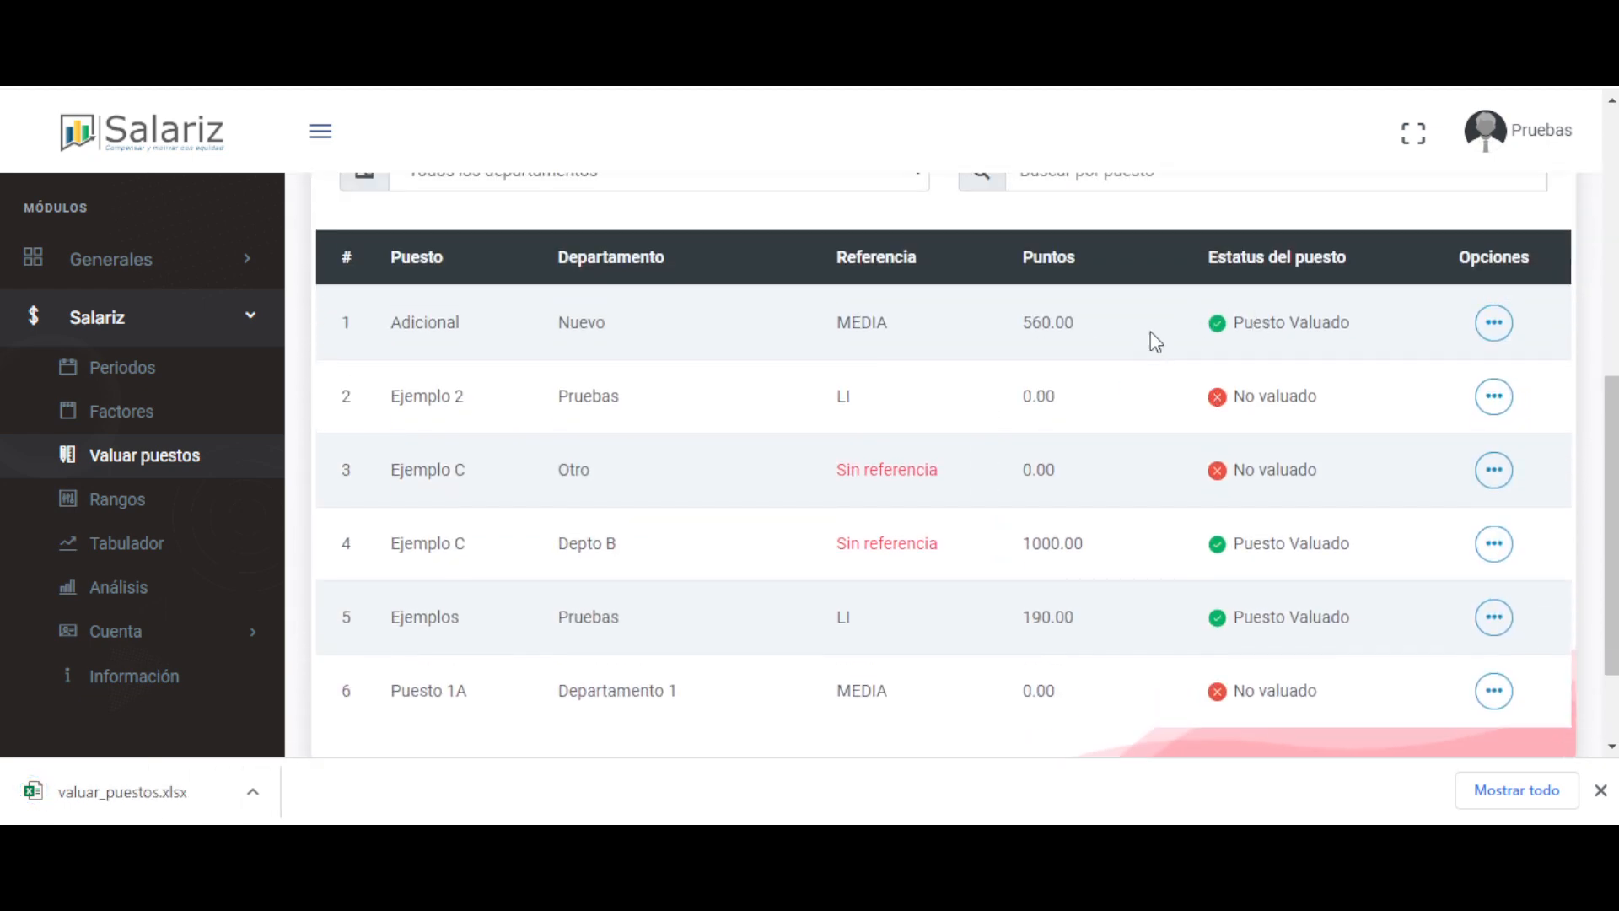
{"action": "scroll", "coordinate": [1008, 484], "scroll_direction": "up", "scroll_amount": 1}
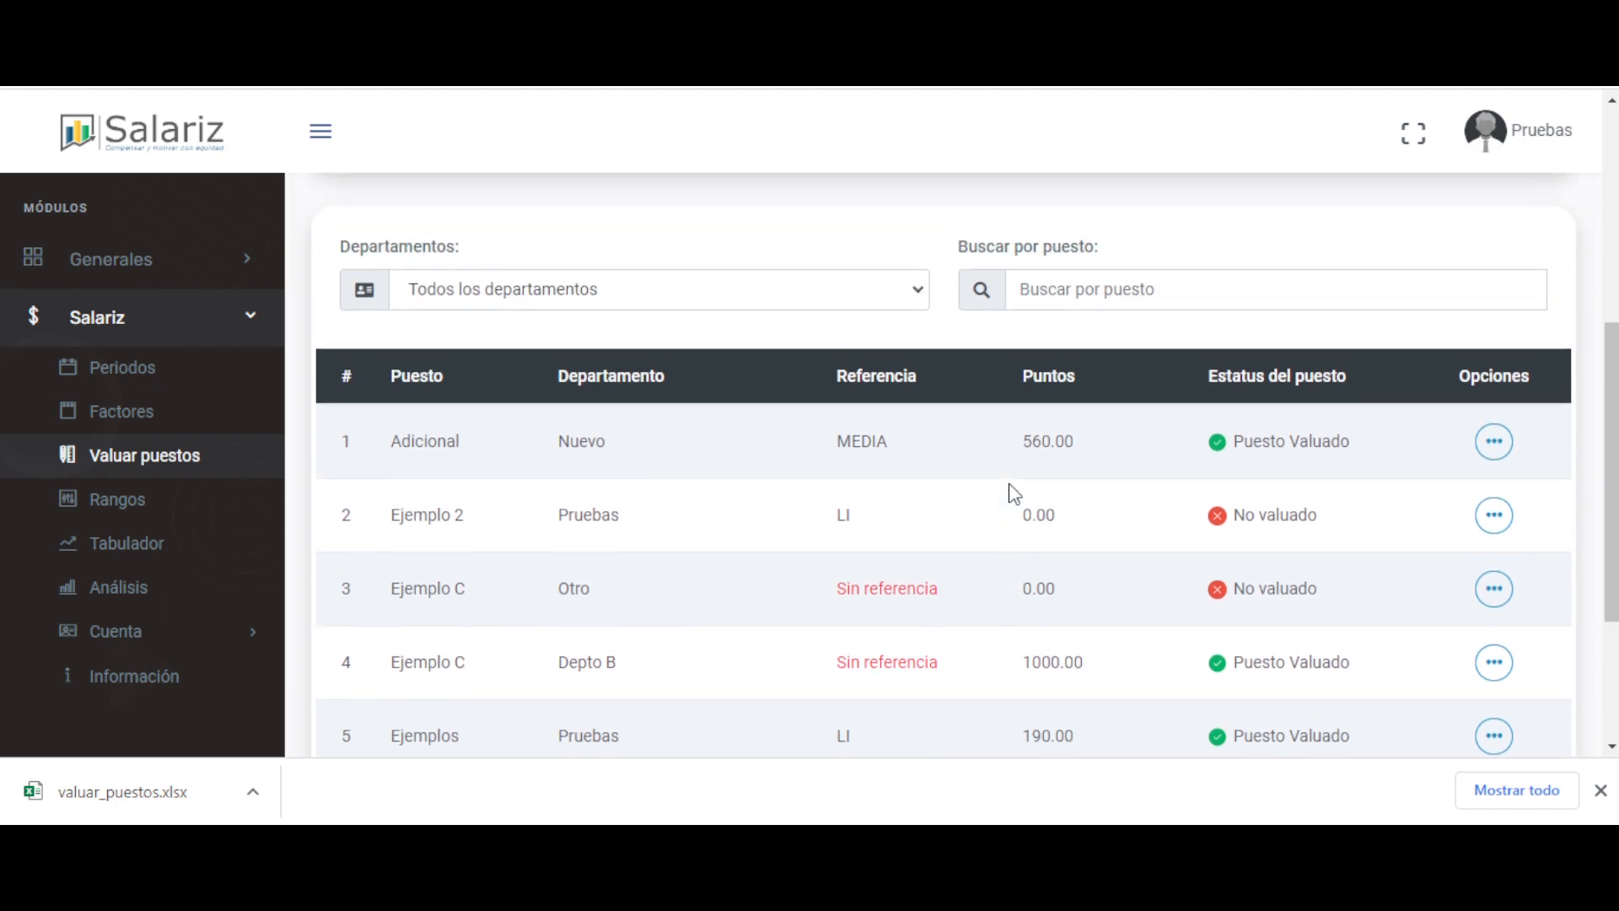
{"action": "scroll", "coordinate": [1014, 493], "scroll_direction": "up", "scroll_amount": 2}
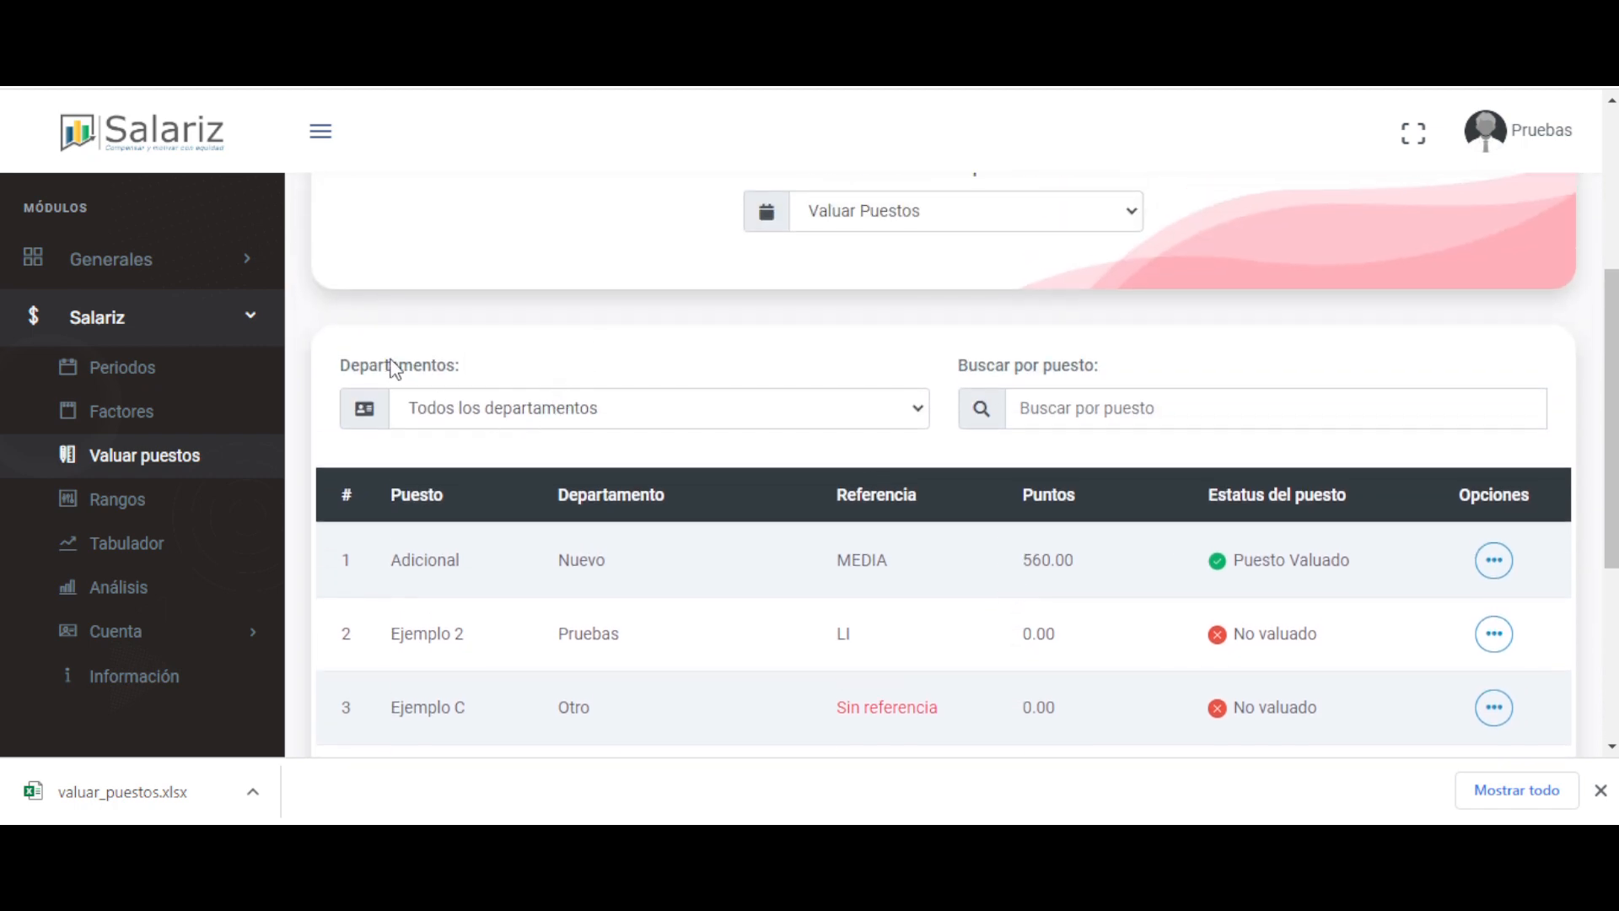
{"action": "double_click", "coordinate": [396, 366]}
{"action": "scroll", "coordinate": [995, 516], "scroll_direction": "up", "scroll_amount": 3}
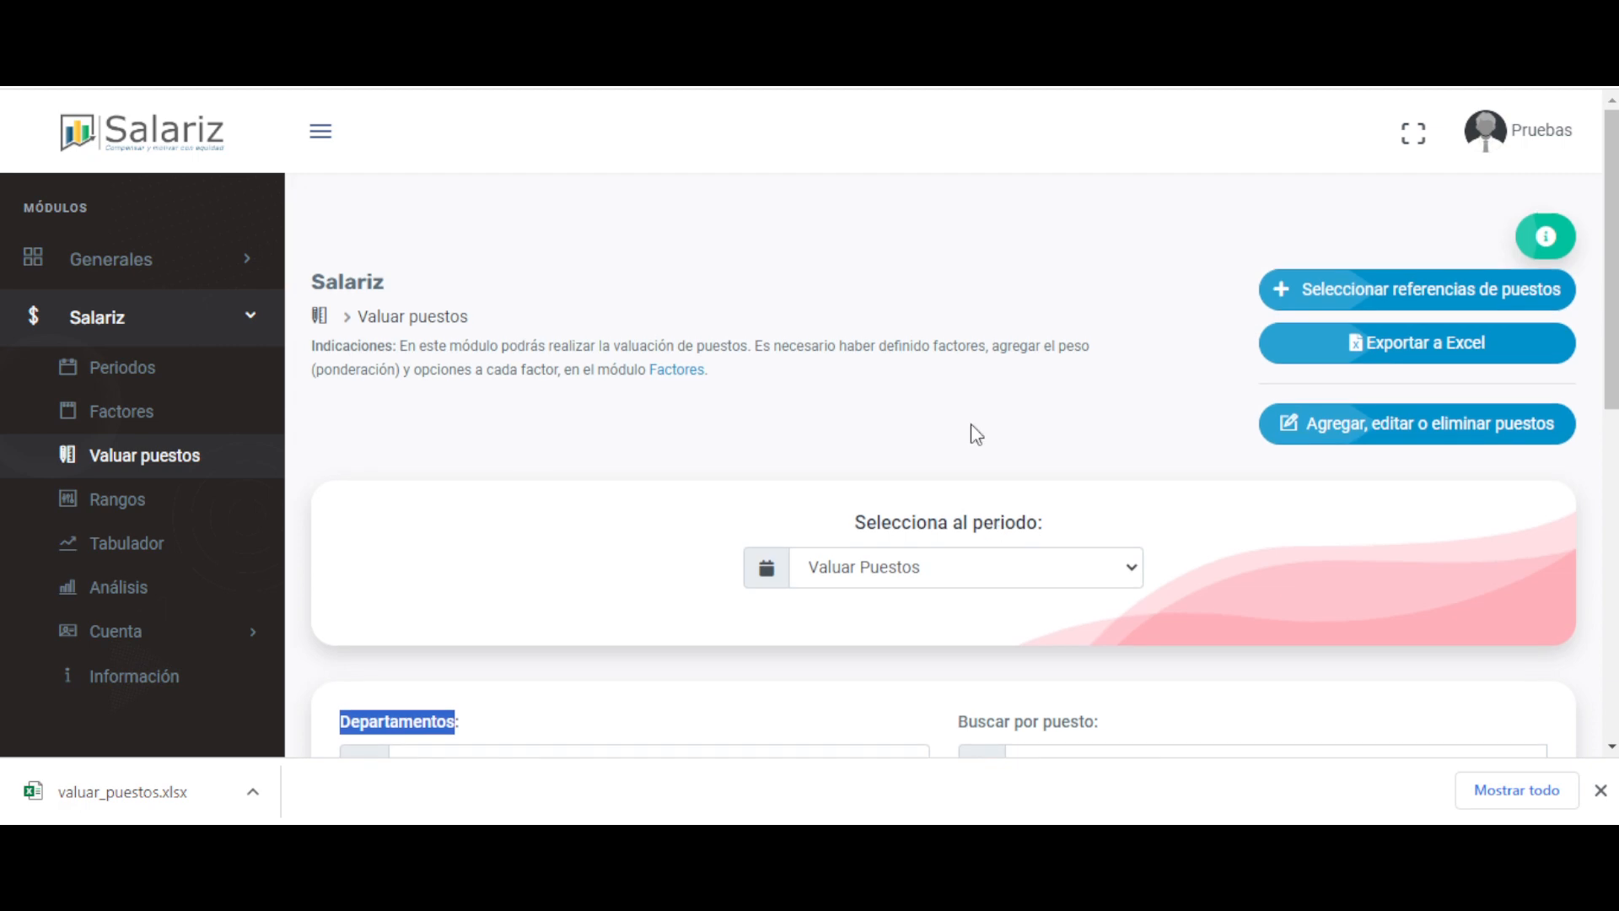
{"action": "scroll", "coordinate": [894, 363], "scroll_direction": "down", "scroll_amount": 7}
{"action": "scroll", "coordinate": [885, 372], "scroll_direction": "up", "scroll_amount": 7}
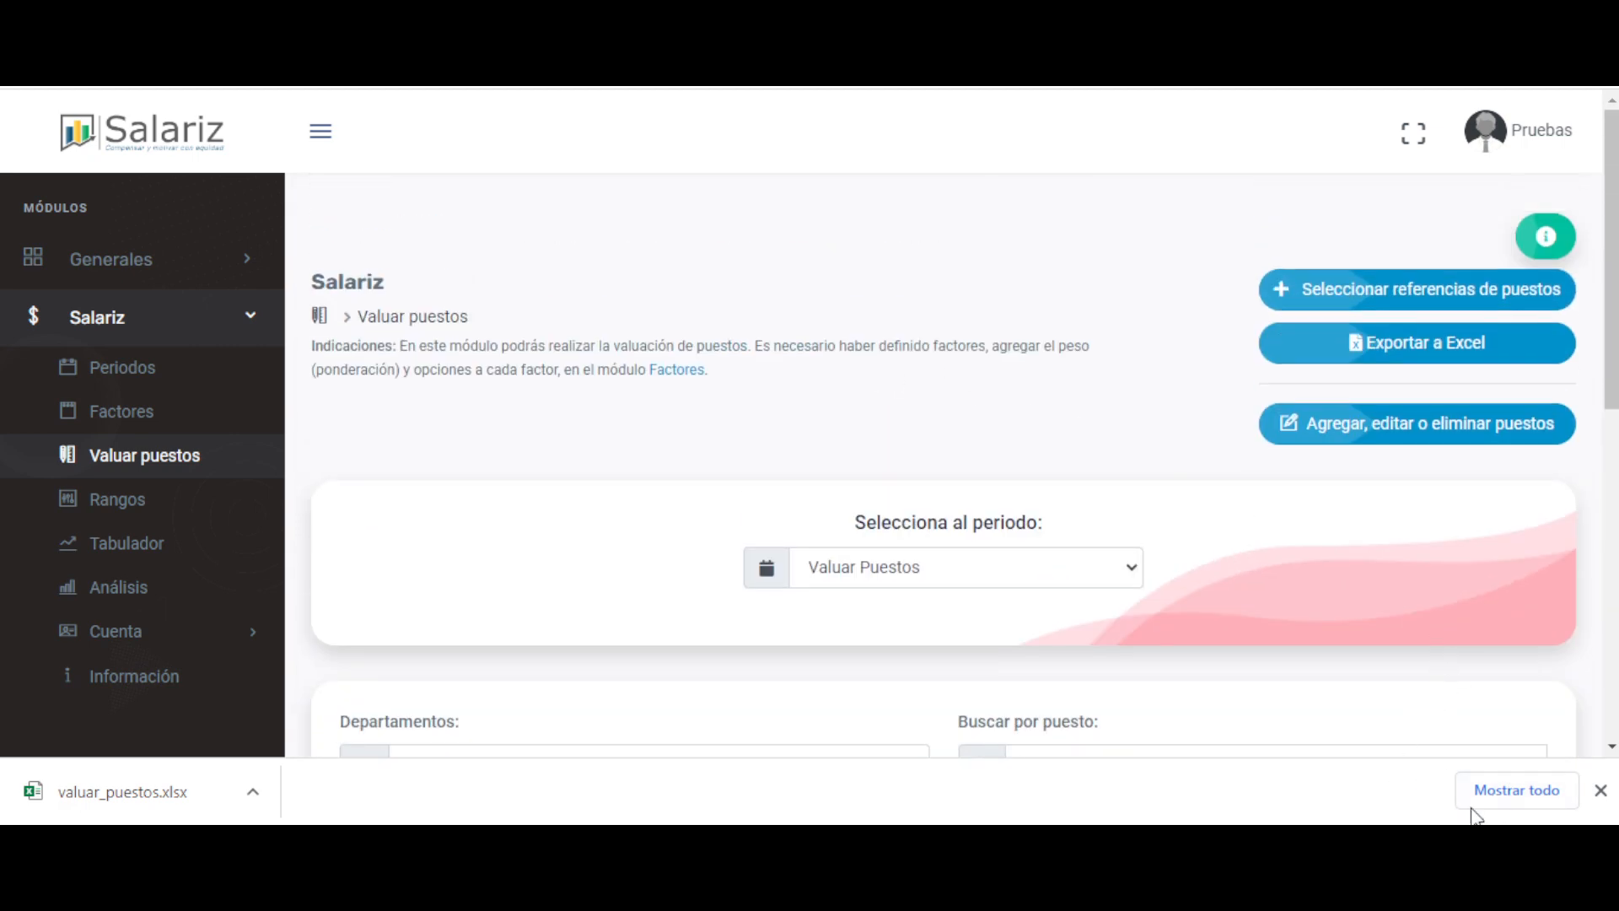
{"action": "scroll", "coordinate": [950, 380], "scroll_direction": "down", "scroll_amount": 7}
{"action": "scroll", "coordinate": [950, 382], "scroll_direction": "up", "scroll_amount": 2}
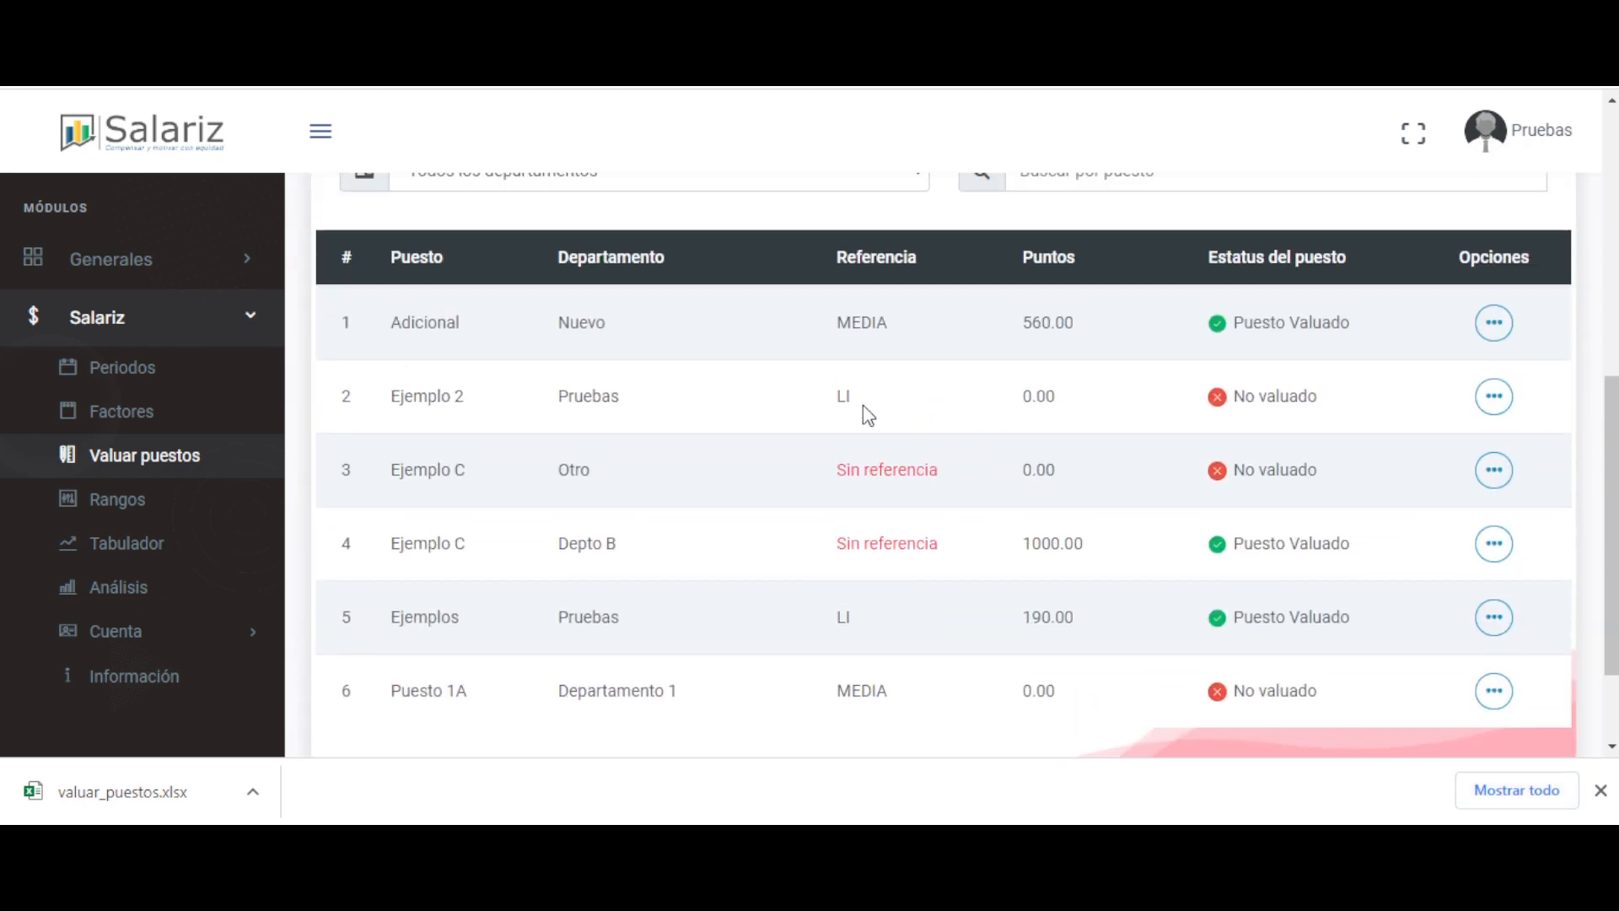
{"action": "scroll", "coordinate": [977, 424], "scroll_direction": "up", "scroll_amount": 5}
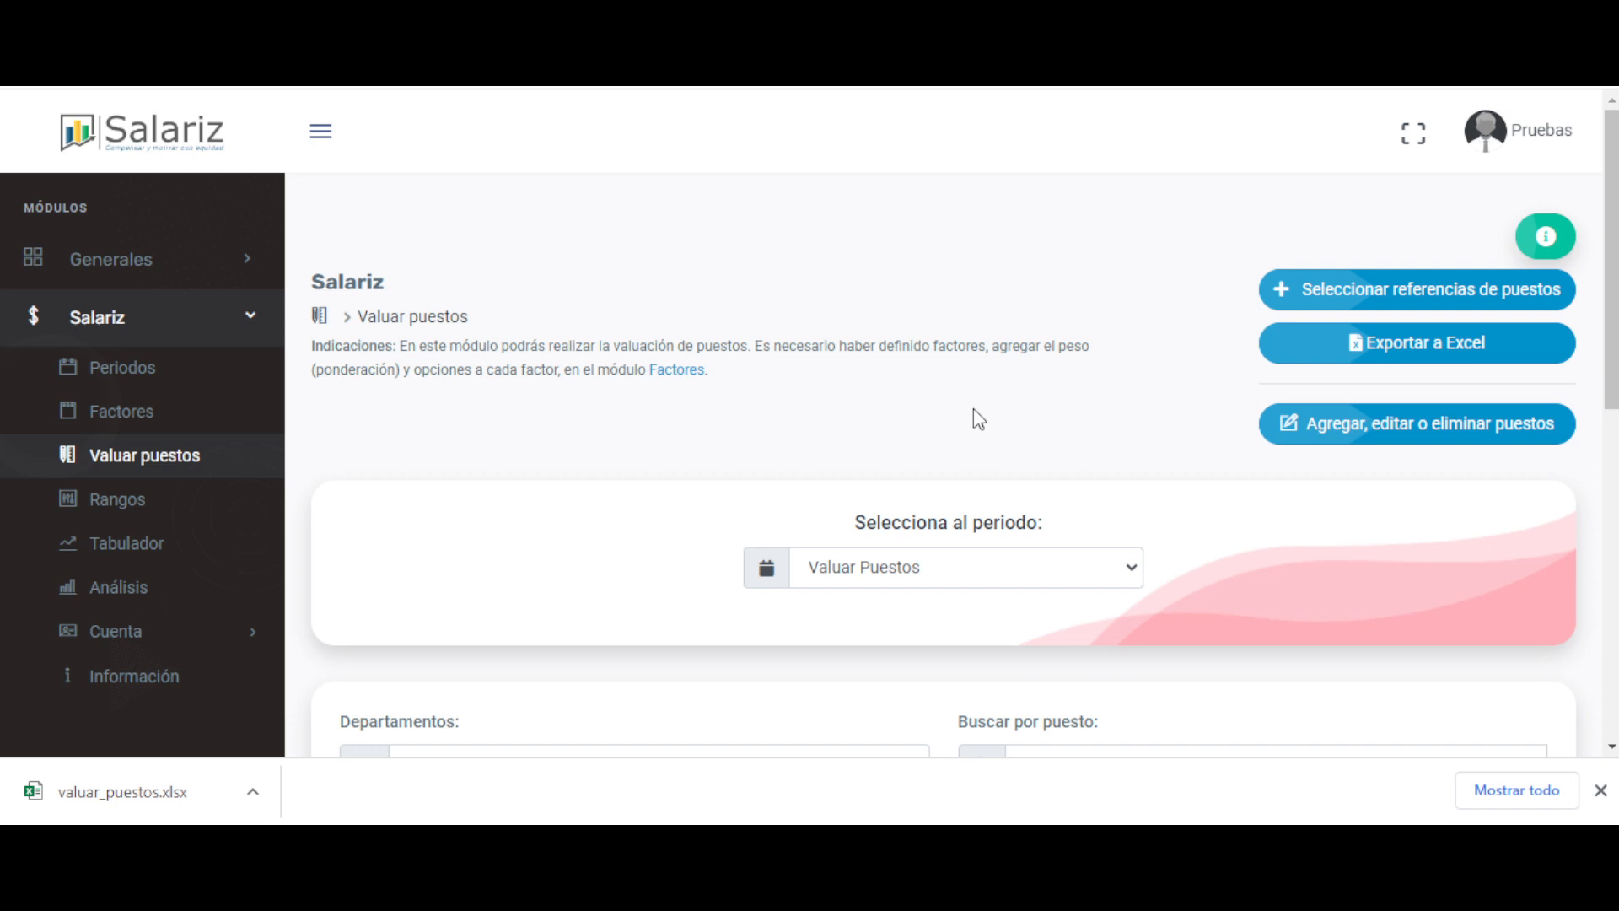
{"action": "left_click", "coordinate": [1601, 790]}
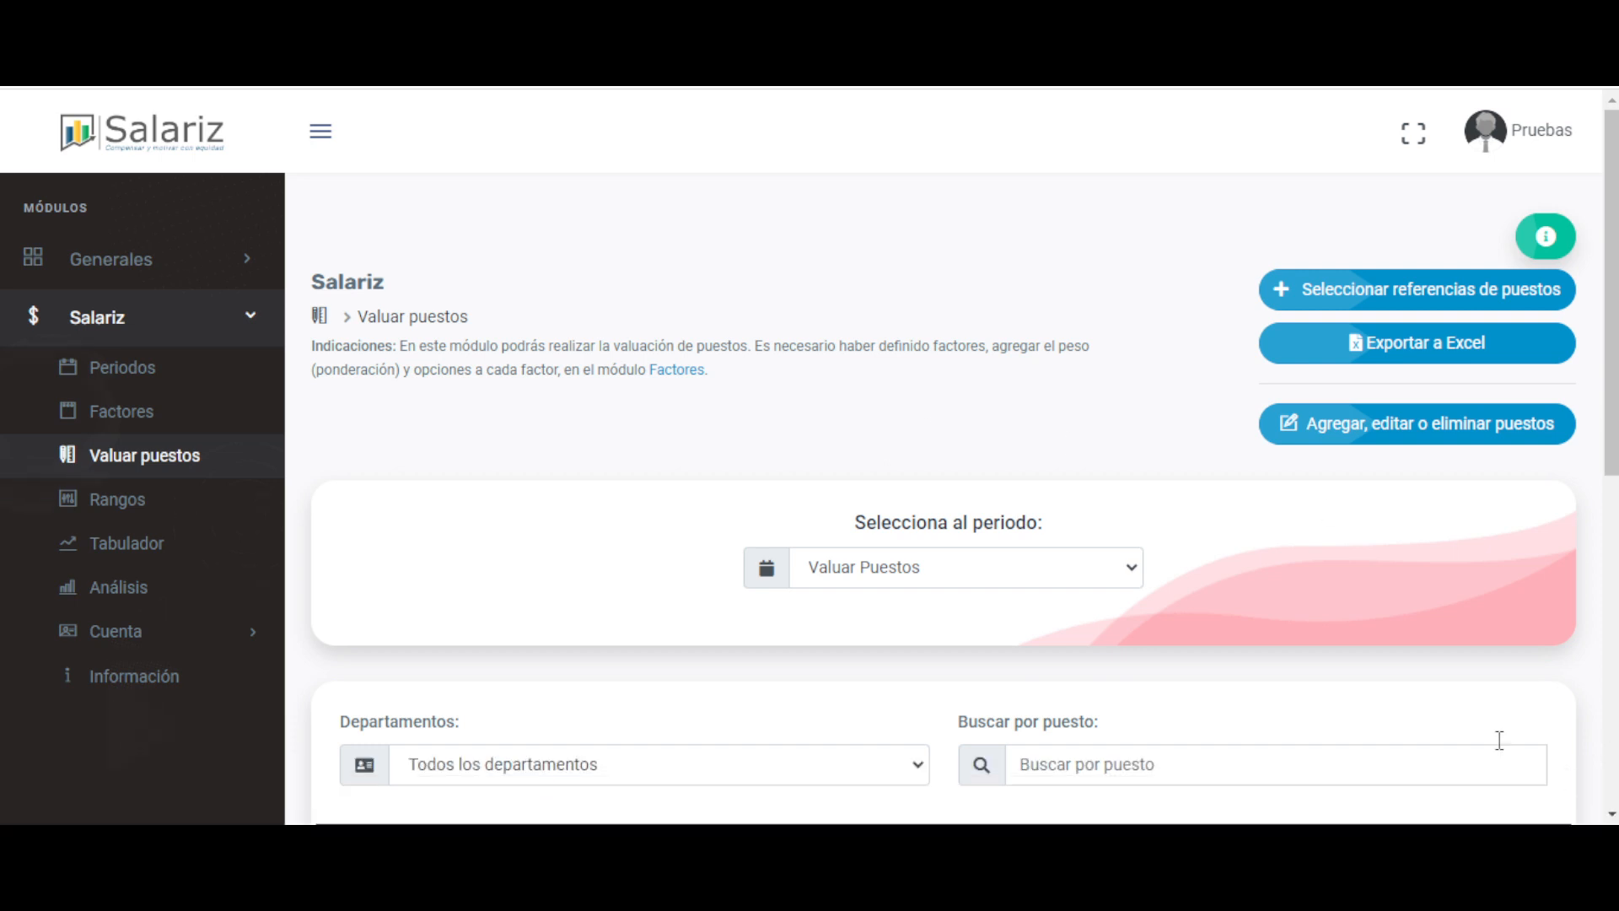